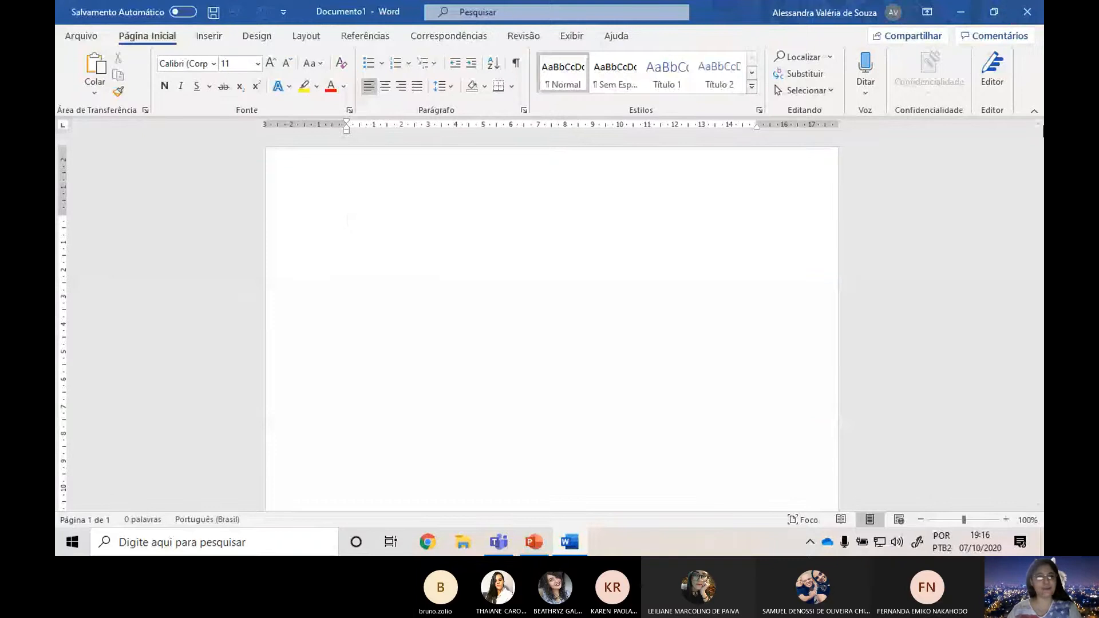
left_click(212, 35)
left_click(257, 34)
left_click(309, 34)
left_click(350, 37)
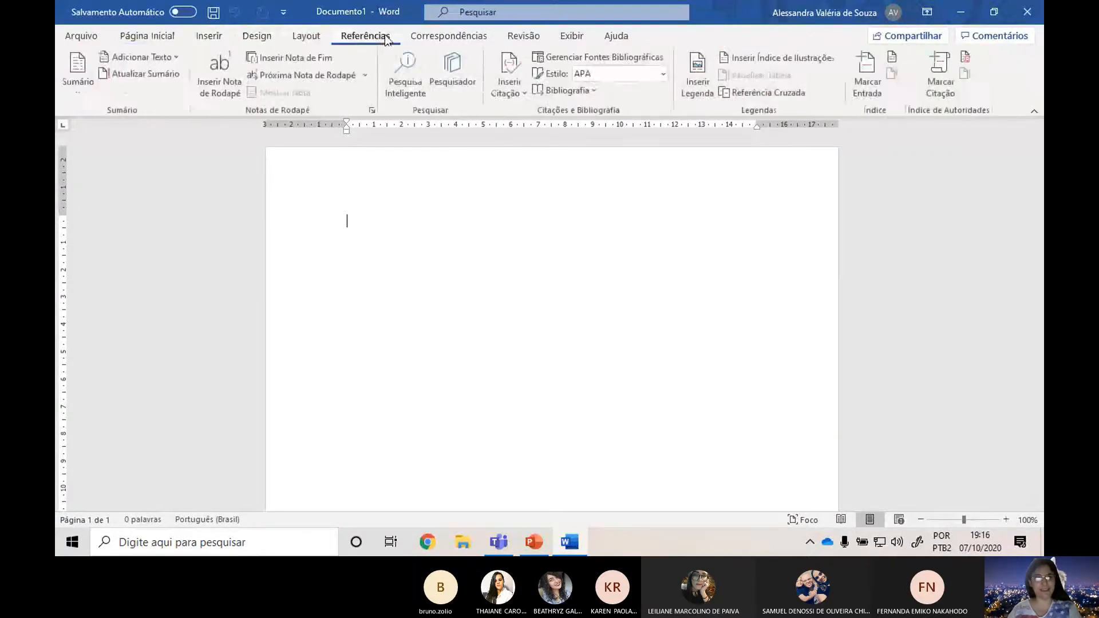
left_click(449, 36)
left_click(567, 37)
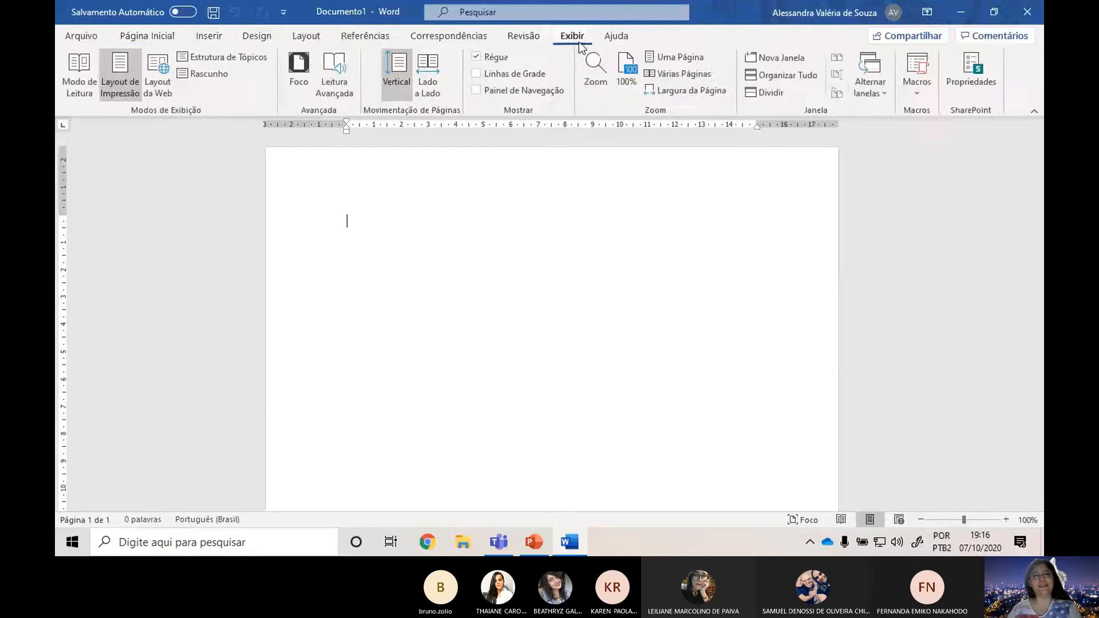
left_click(616, 36)
left_click(164, 37)
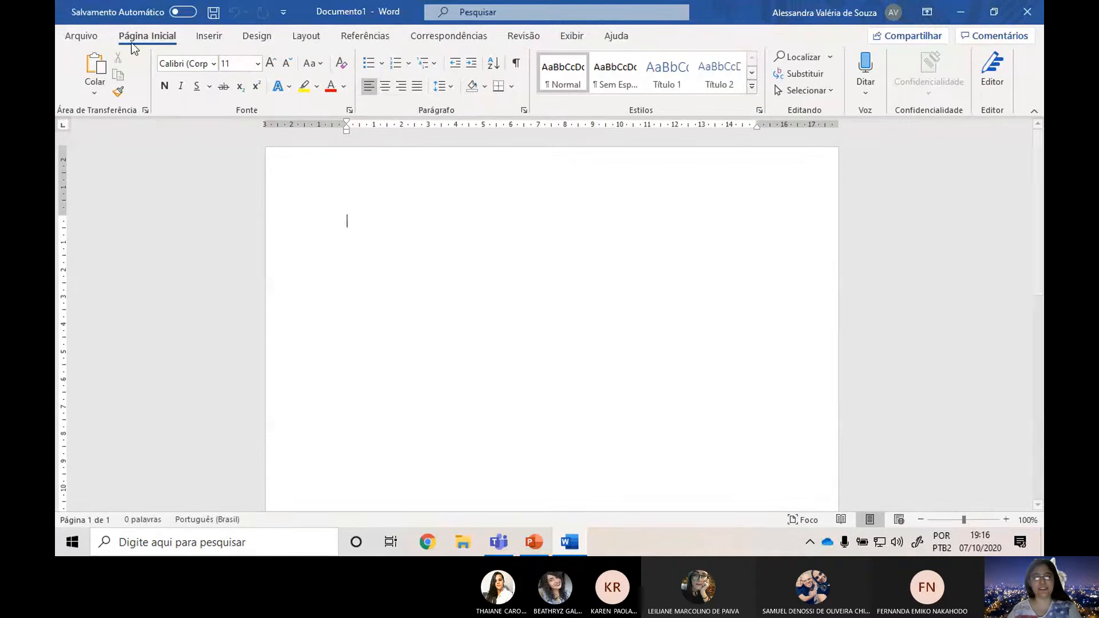
Apply the Estreita margin preset with 1.27 cm on all sides and inspect the page.
left_click(303, 38)
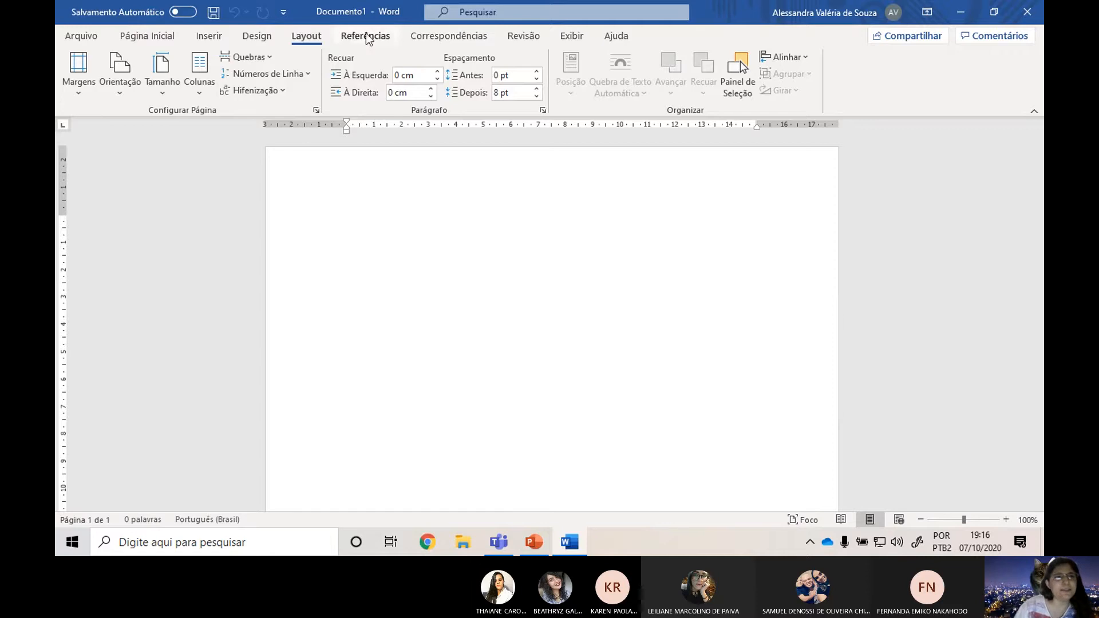
left_click(67, 89)
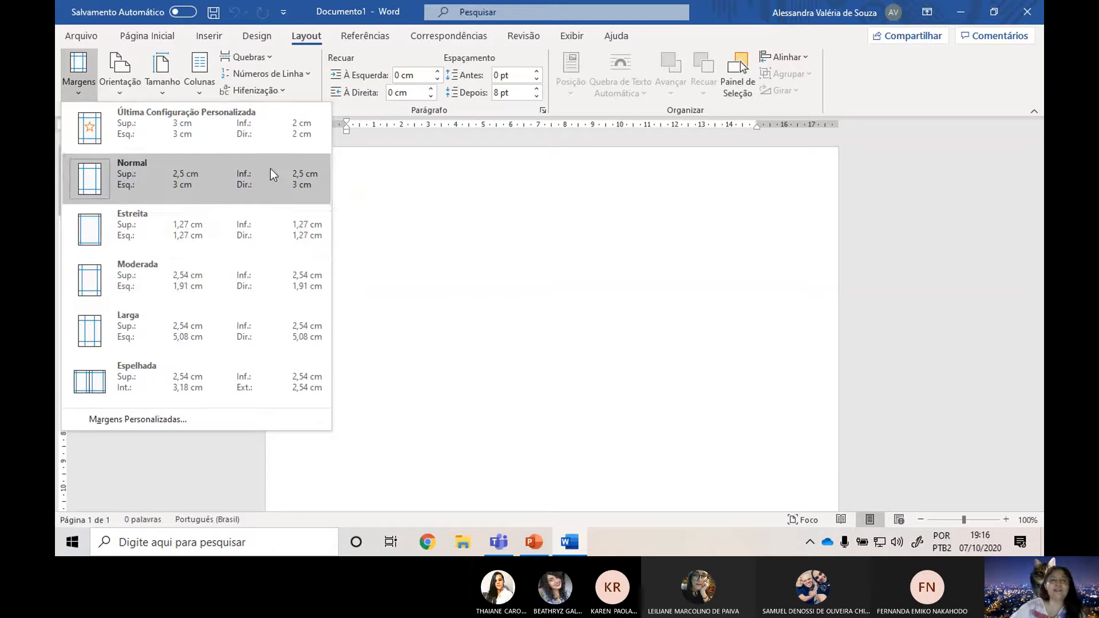
left_click(180, 232)
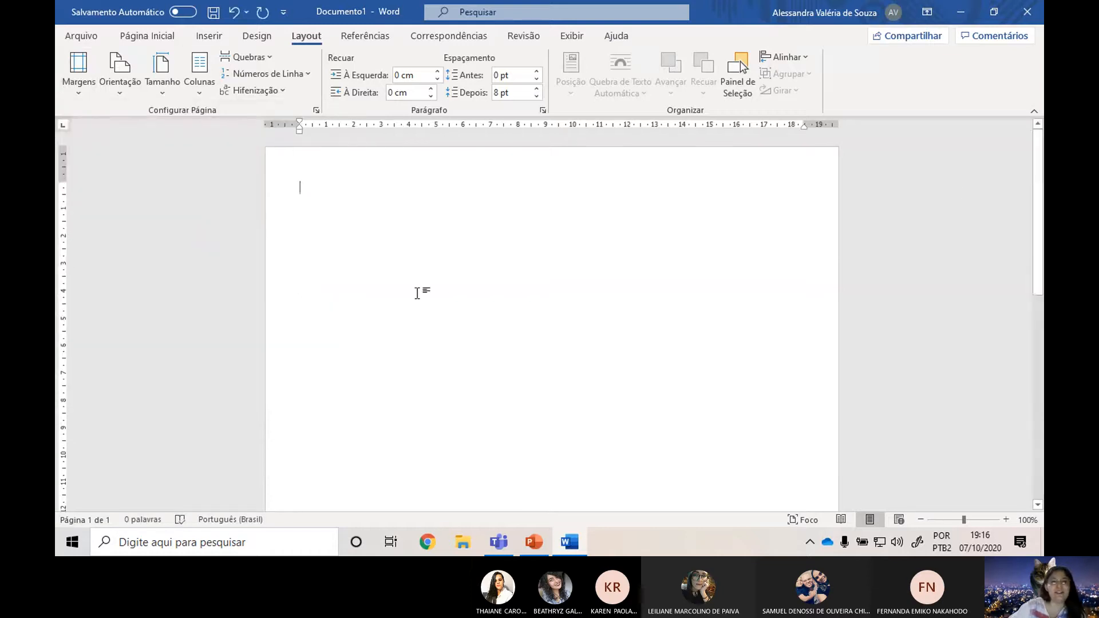
scroll(753, 258, "down", 7)
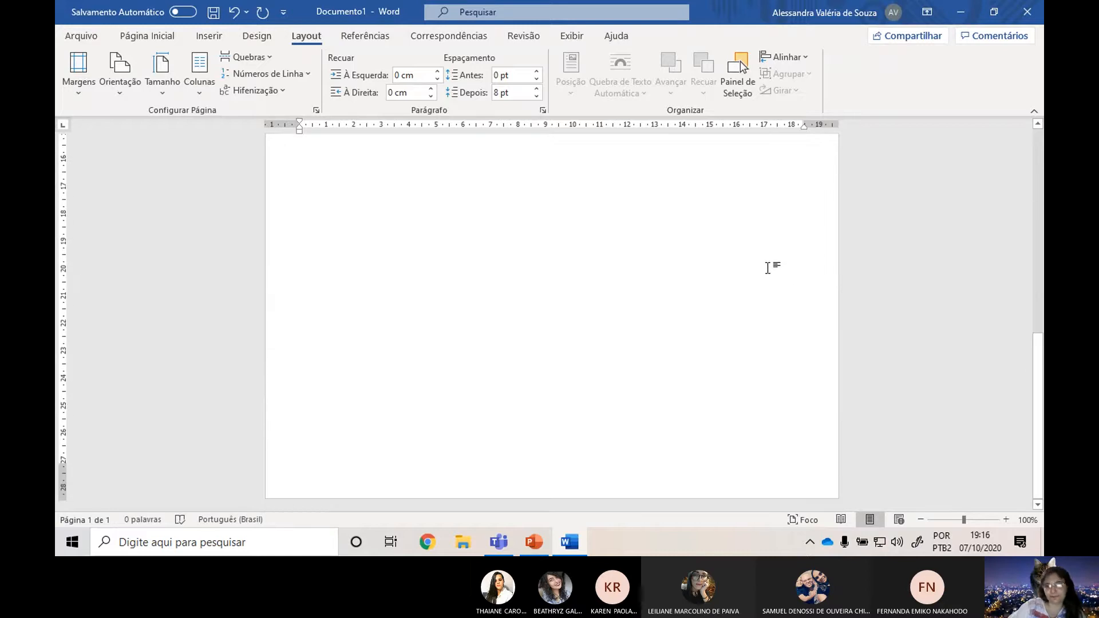
scroll(761, 252, "up", 7)
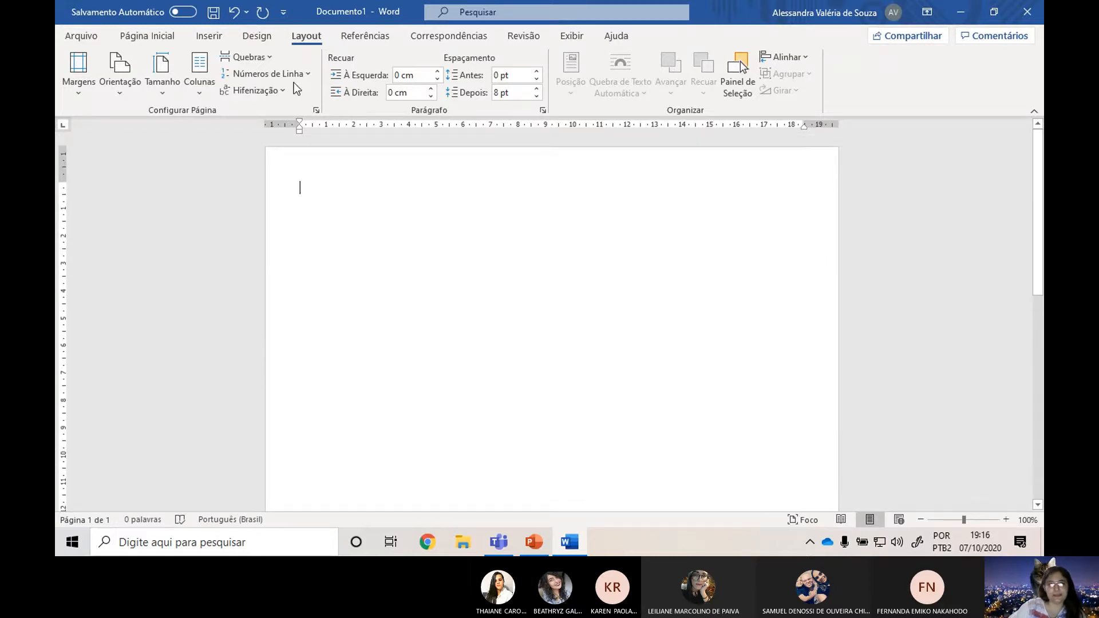
Apply the Moderada margin preset, and replace it with the Larga preset.
scroll(385, 400, "down", 4)
left_click(78, 74)
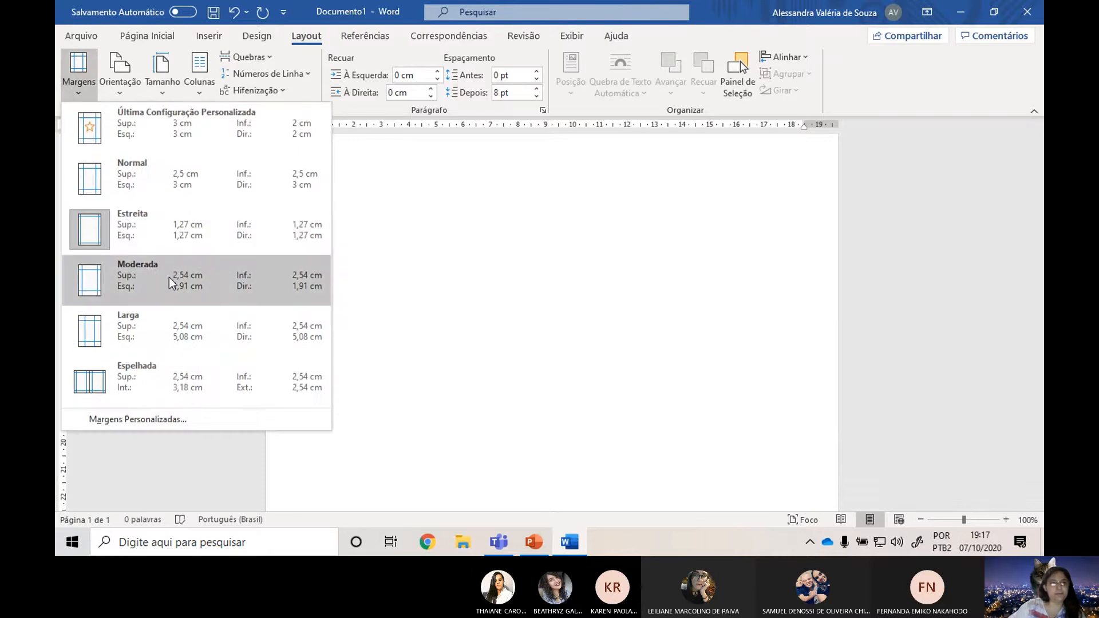
left_click(169, 277)
left_click(78, 70)
left_click(210, 312)
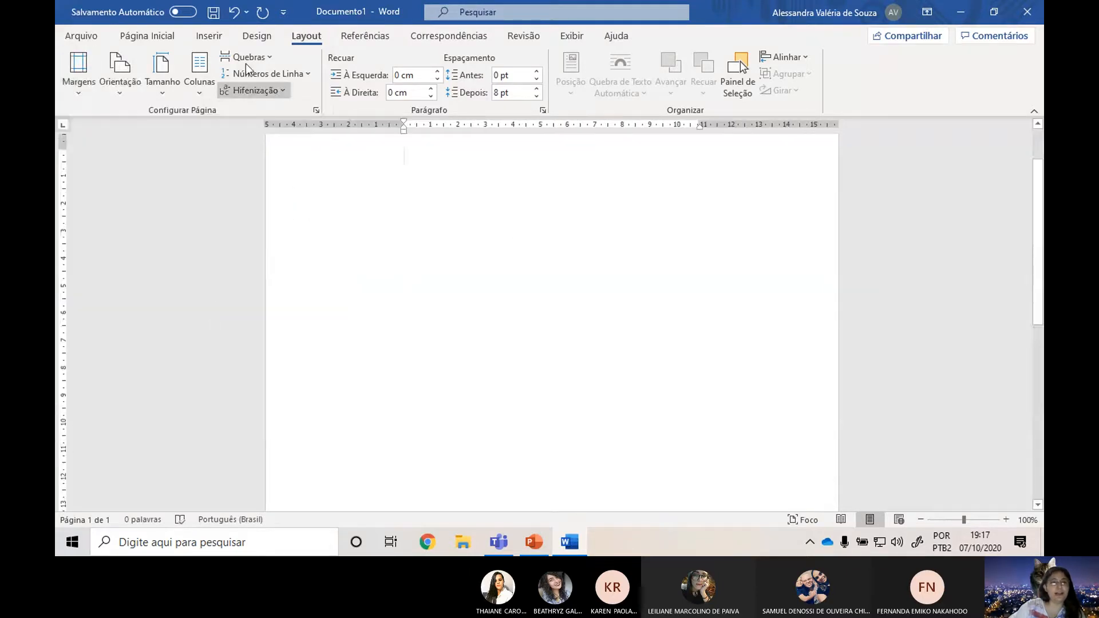
left_click(65, 67)
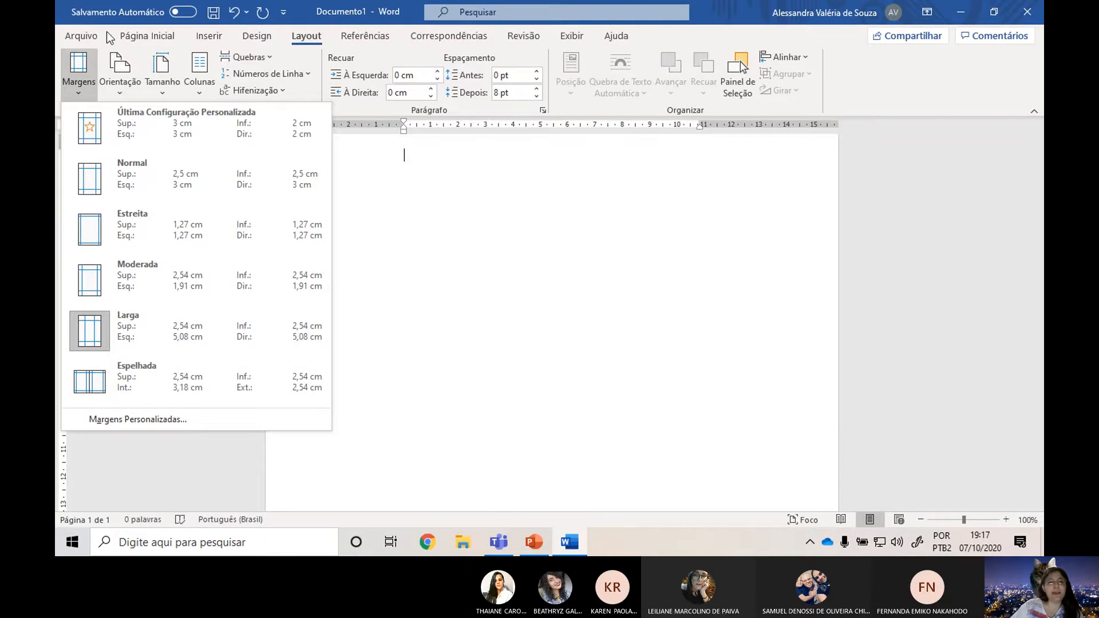
left_click(155, 423)
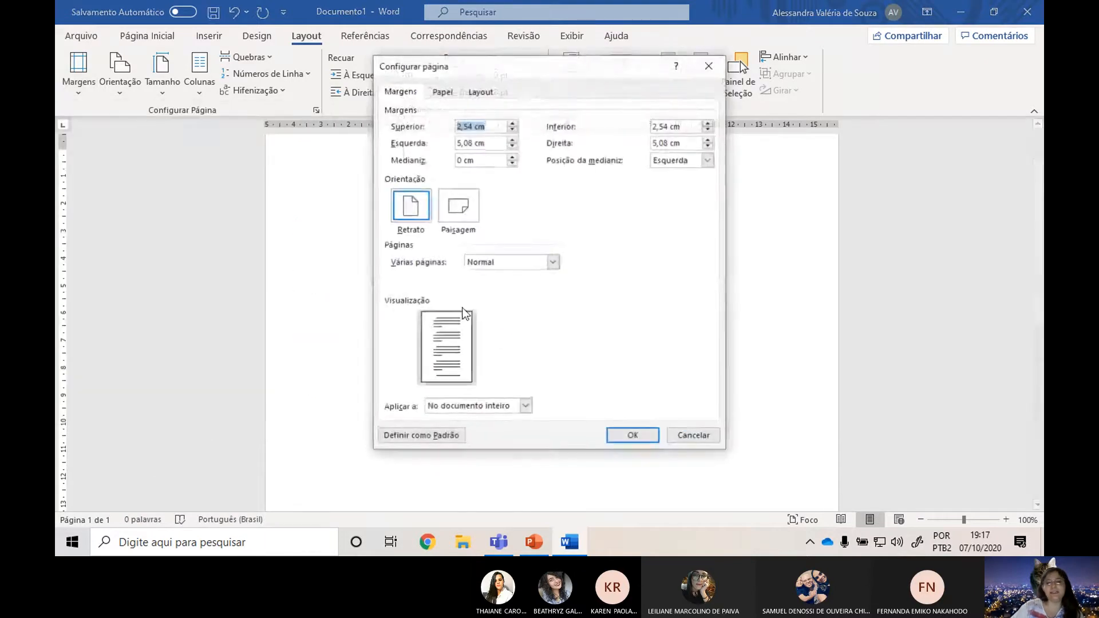
left_click(693, 435)
Open the custom margins settings, choose A4 as the paper size, and return to the margin values.
left_click(78, 72)
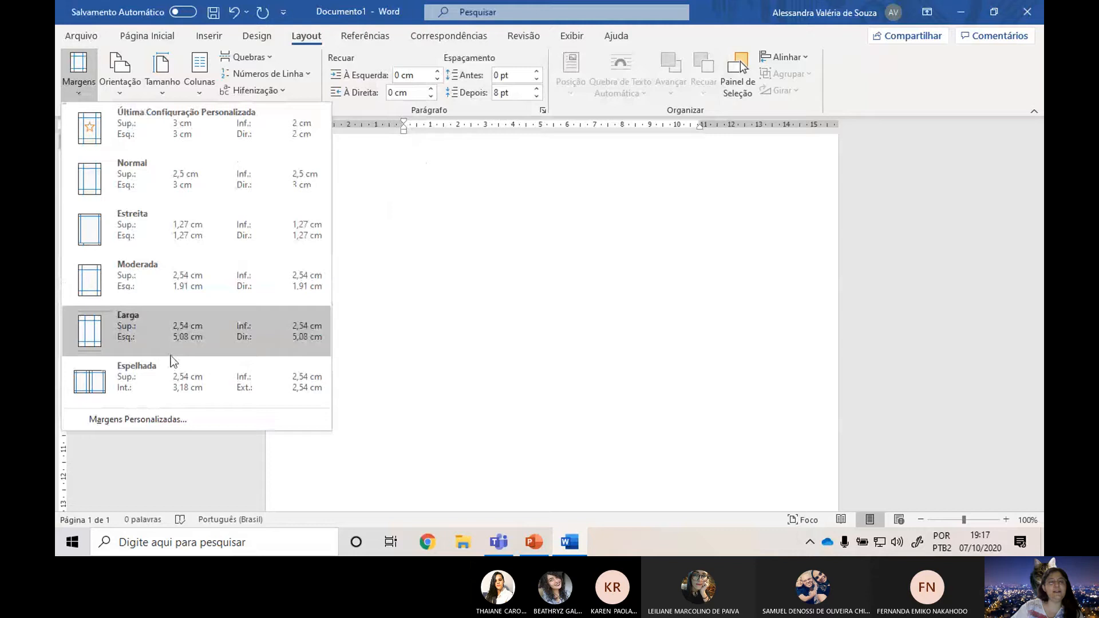
left_click(197, 424)
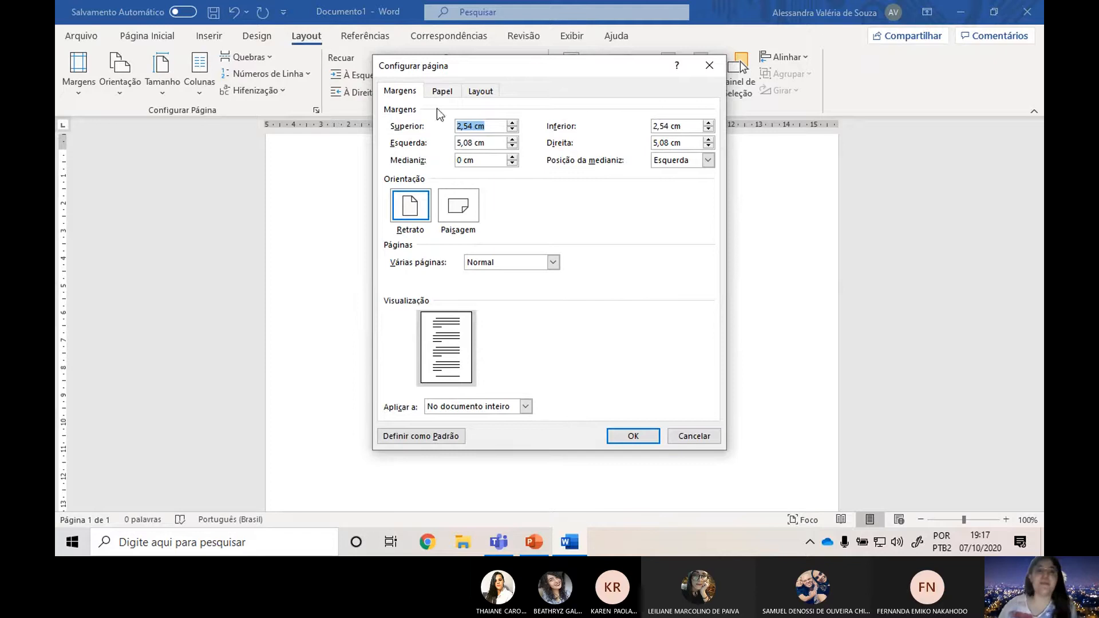
left_click(441, 91)
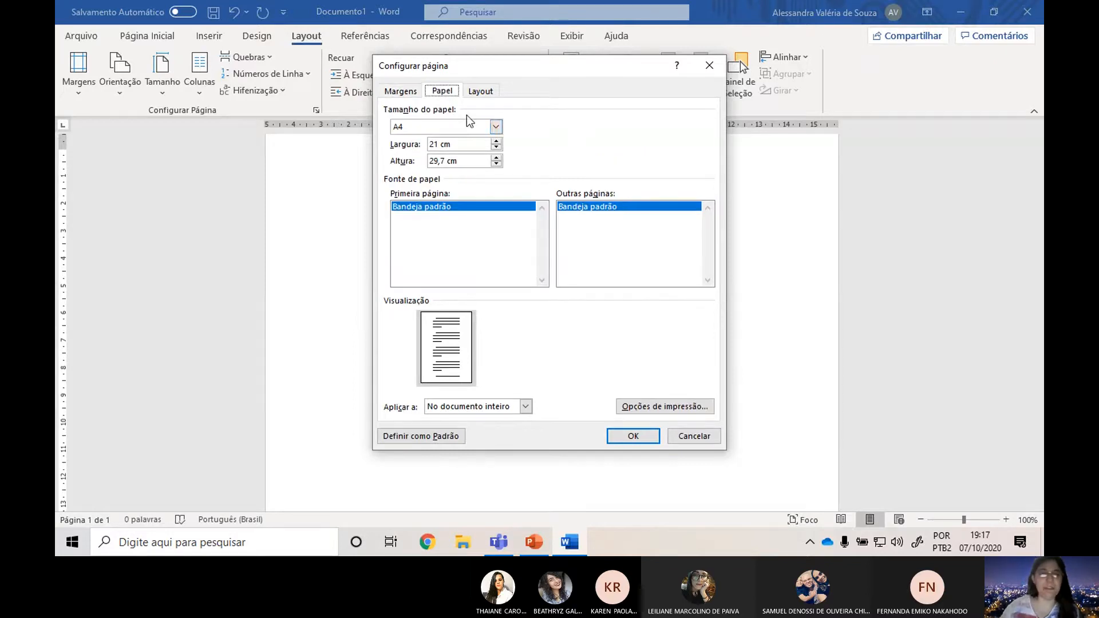
left_click(483, 127)
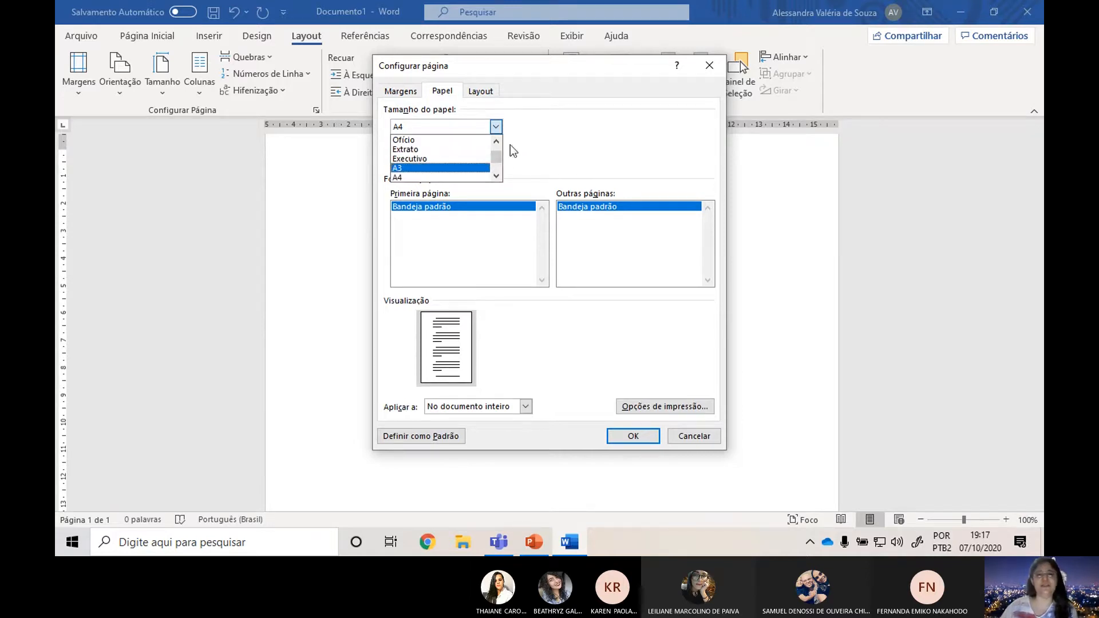
left_click(461, 178)
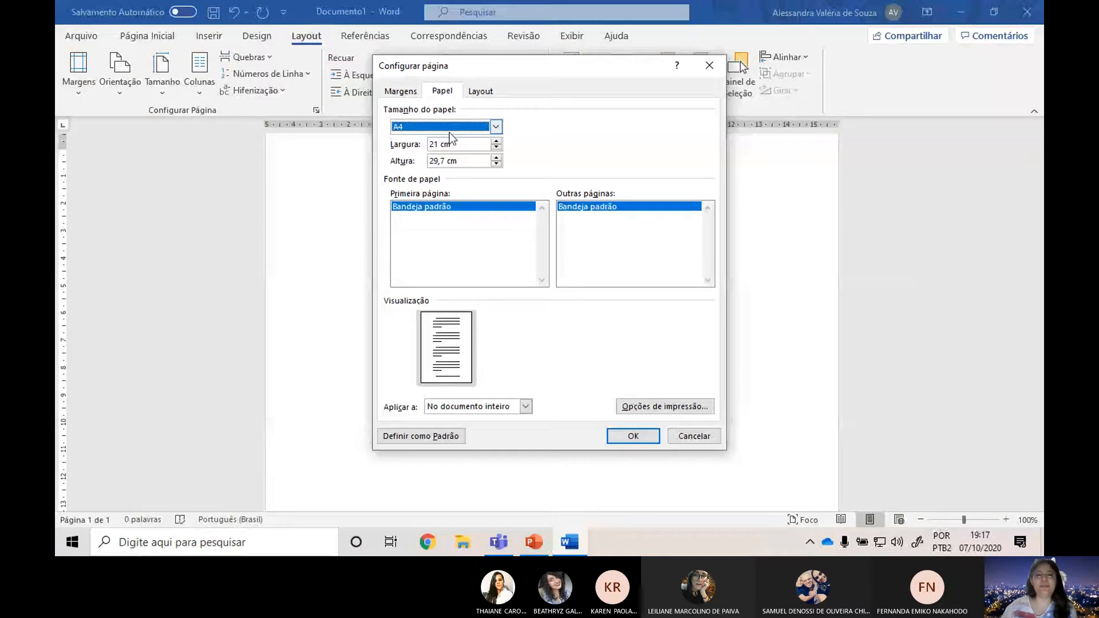
left_click(399, 92)
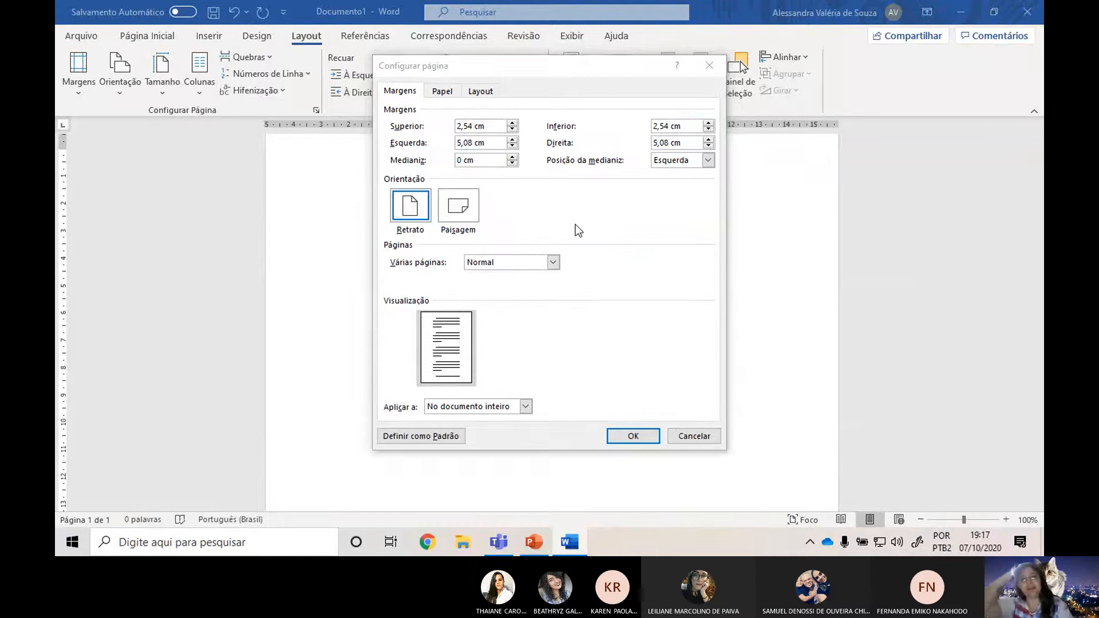
Consult the Margens slide in PowerPoint, and set the Word document's top and left margins to 3 cm.
key("alt+Tab")
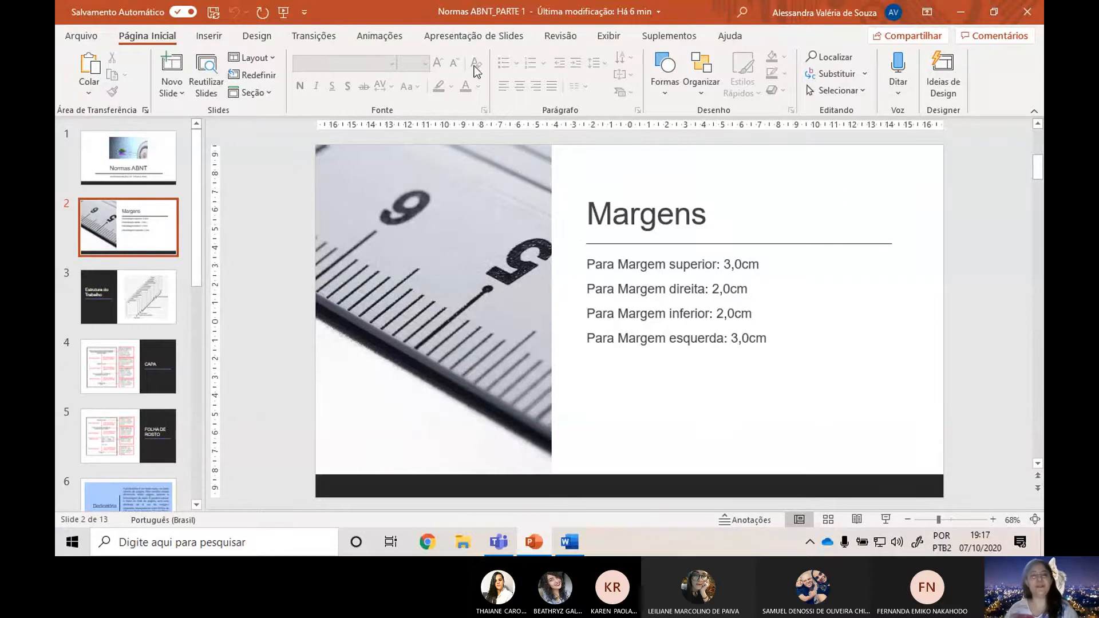
key("alt+Tab")
key("Tab")
type("3")
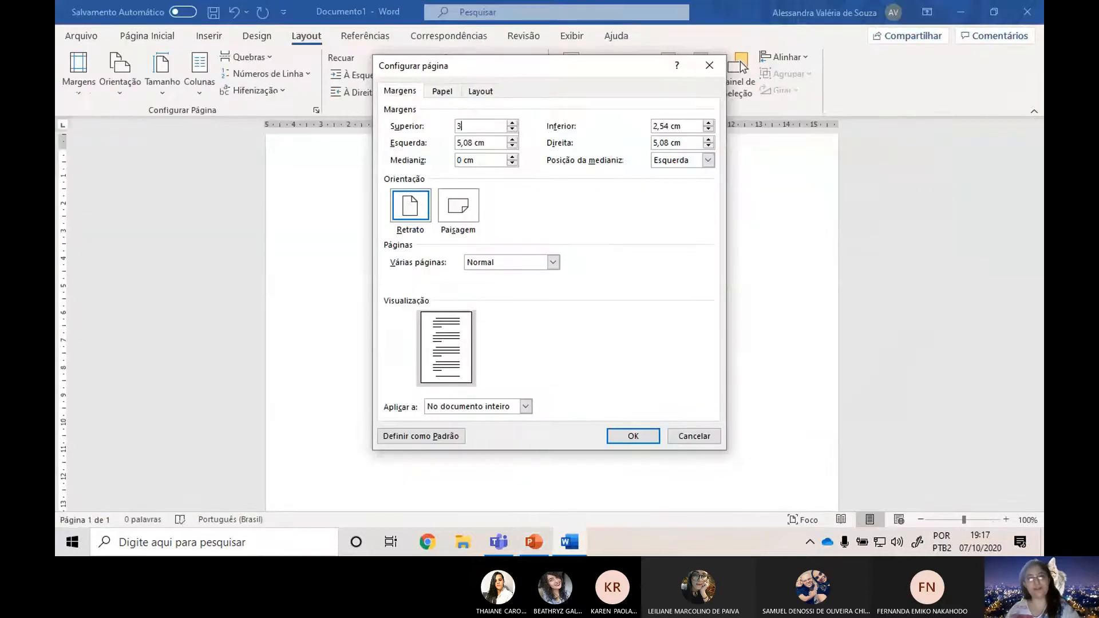
left_click_drag(495, 146, 438, 140)
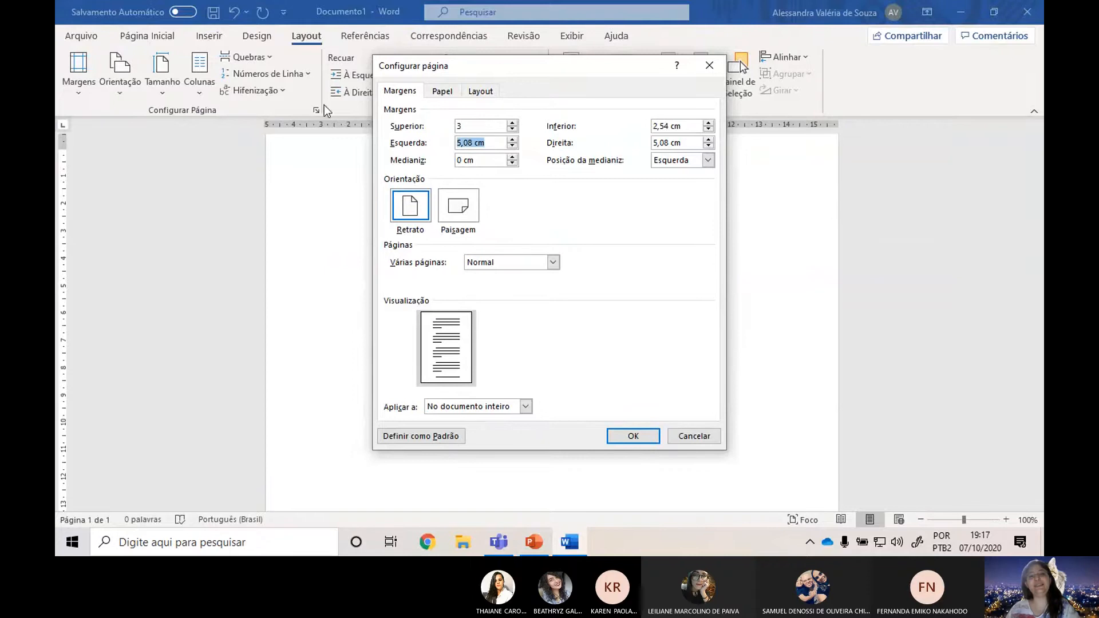
type("3")
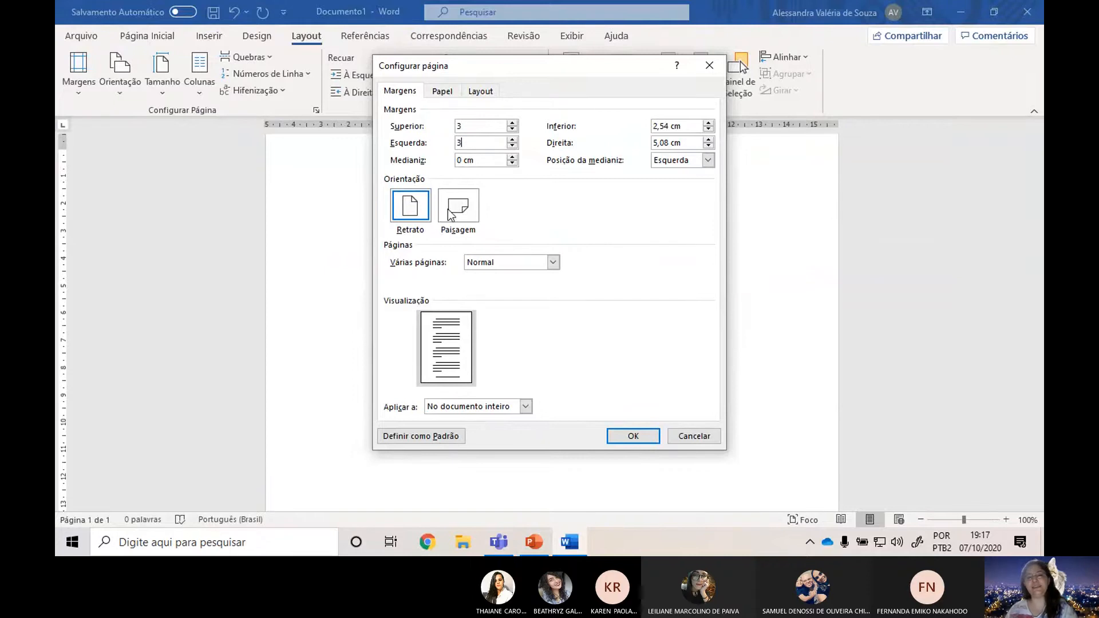
Check the right and bottom values on the PowerPoint slide, and set the Word document's bottom and right margins to 2 cm.
key("alt+Tab")
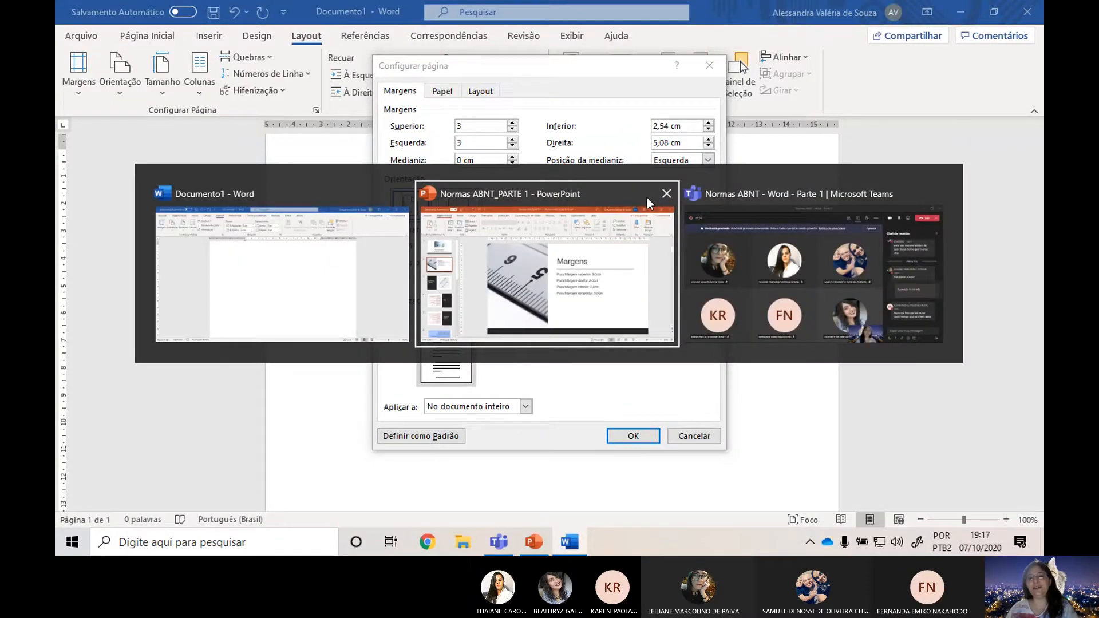
left_click(647, 198)
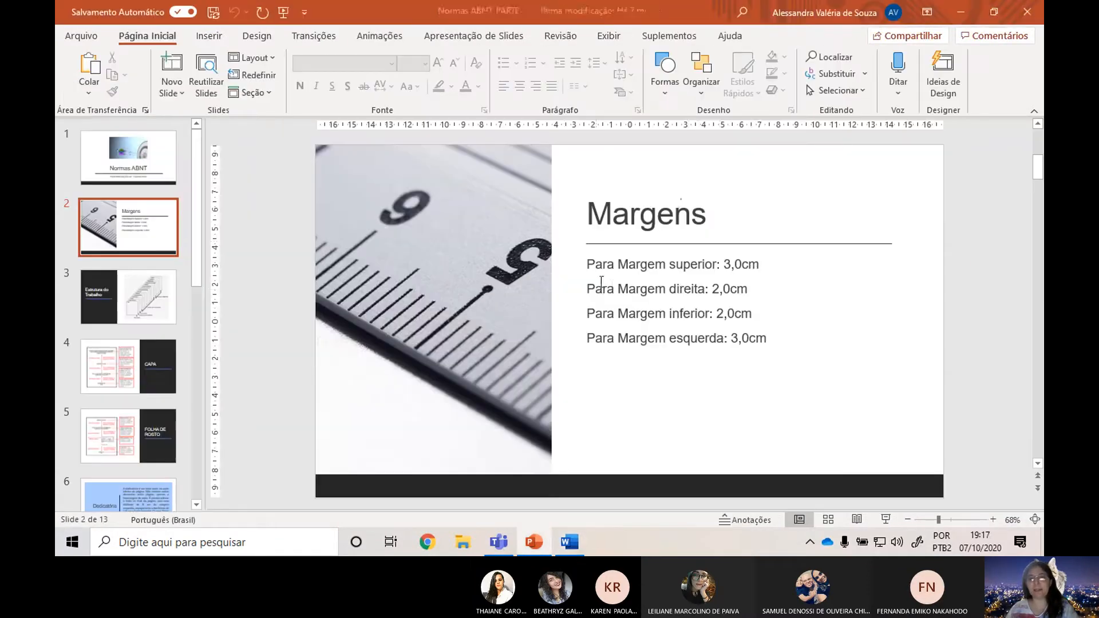
left_click(726, 286)
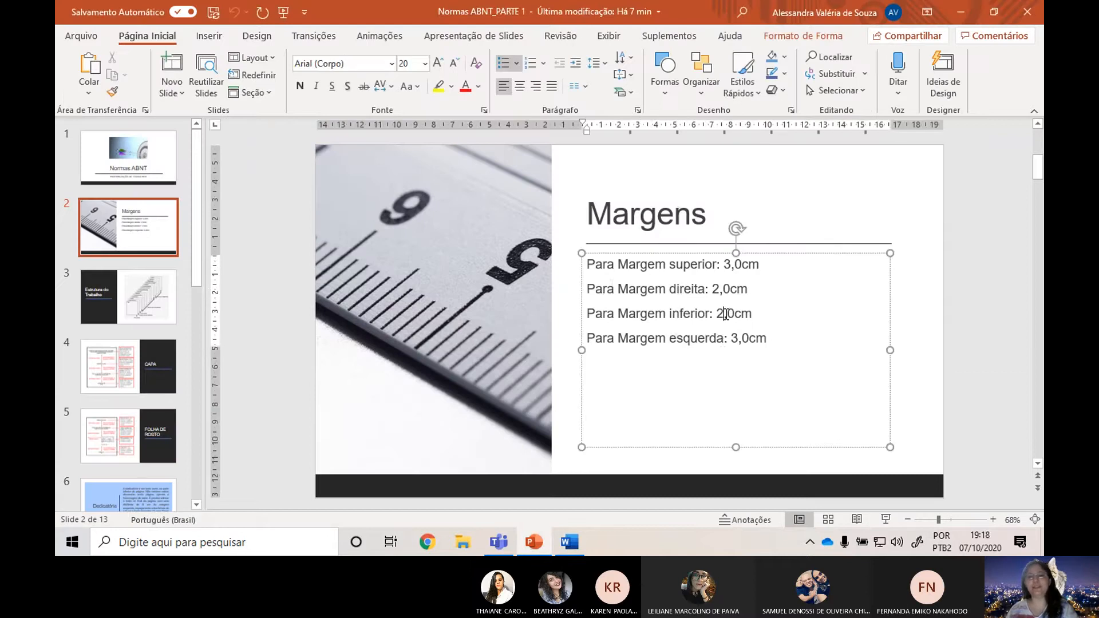
key("alt+Tab")
left_click_drag(682, 126, 570, 124)
type("2")
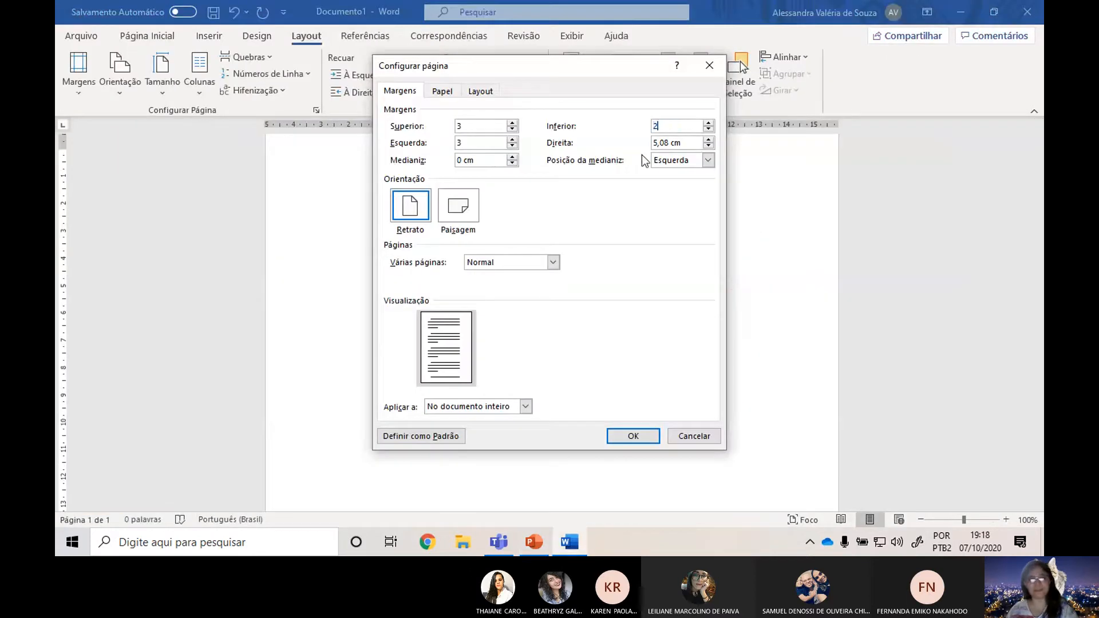
left_click_drag(694, 143, 575, 142)
type("2")
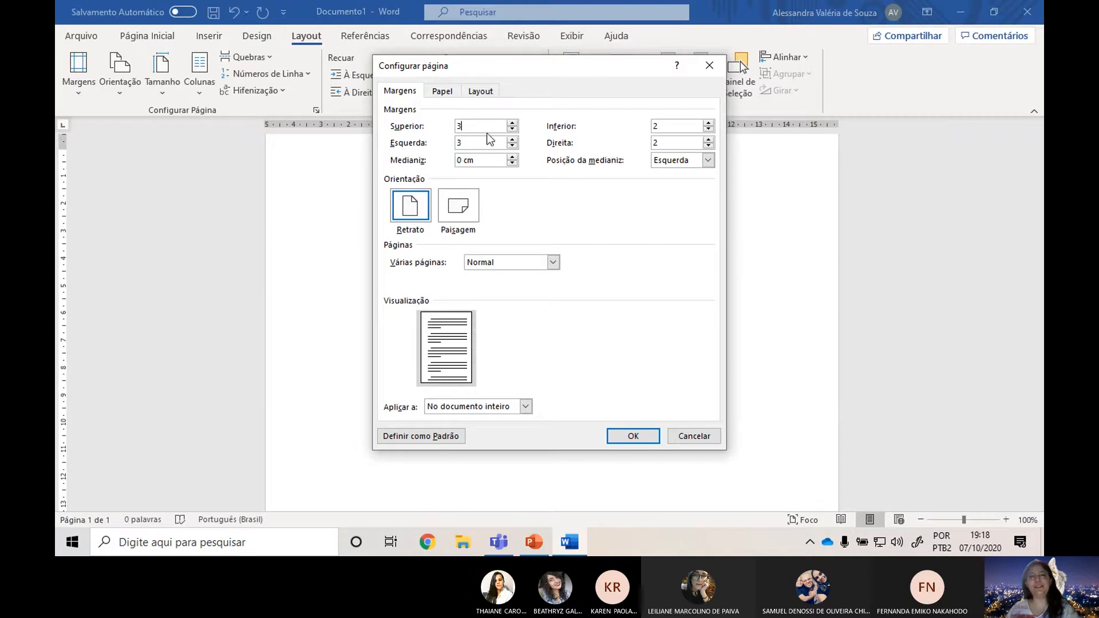
Compare the entered margins with the PowerPoint slide, and examine the gutter size and position settings in Word.
left_click(687, 125)
key("alt+Tab")
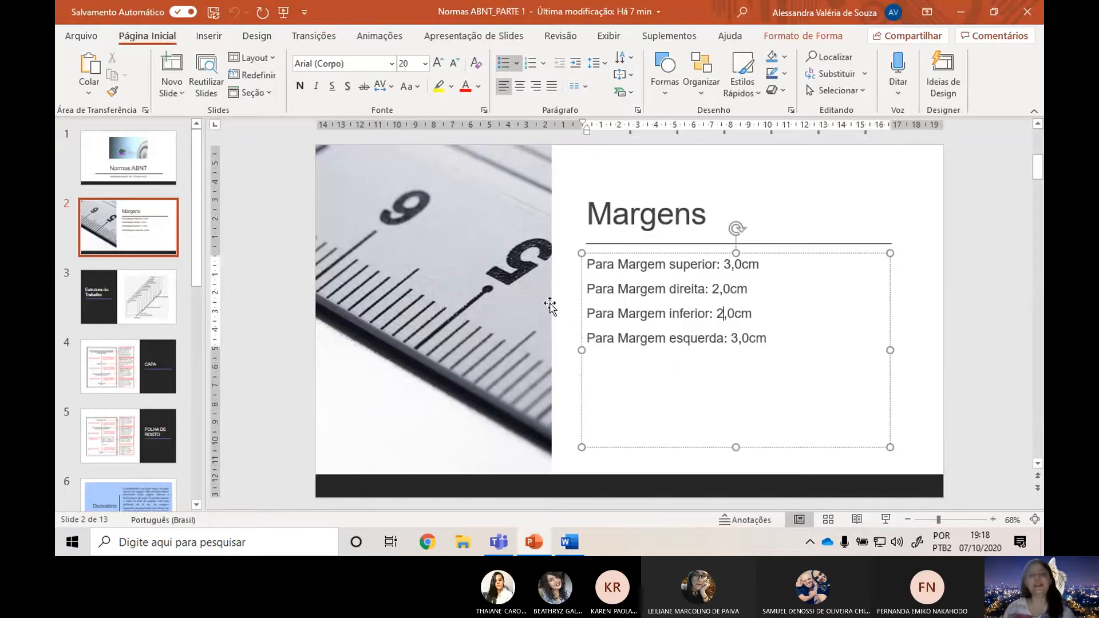
key("alt+Tab")
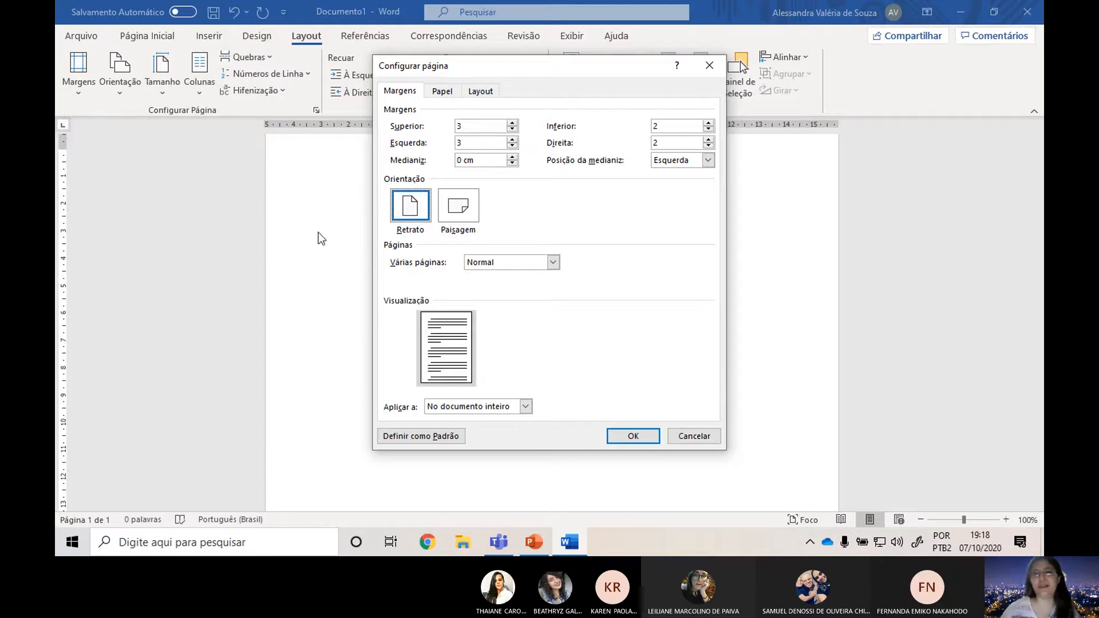
left_click(707, 161)
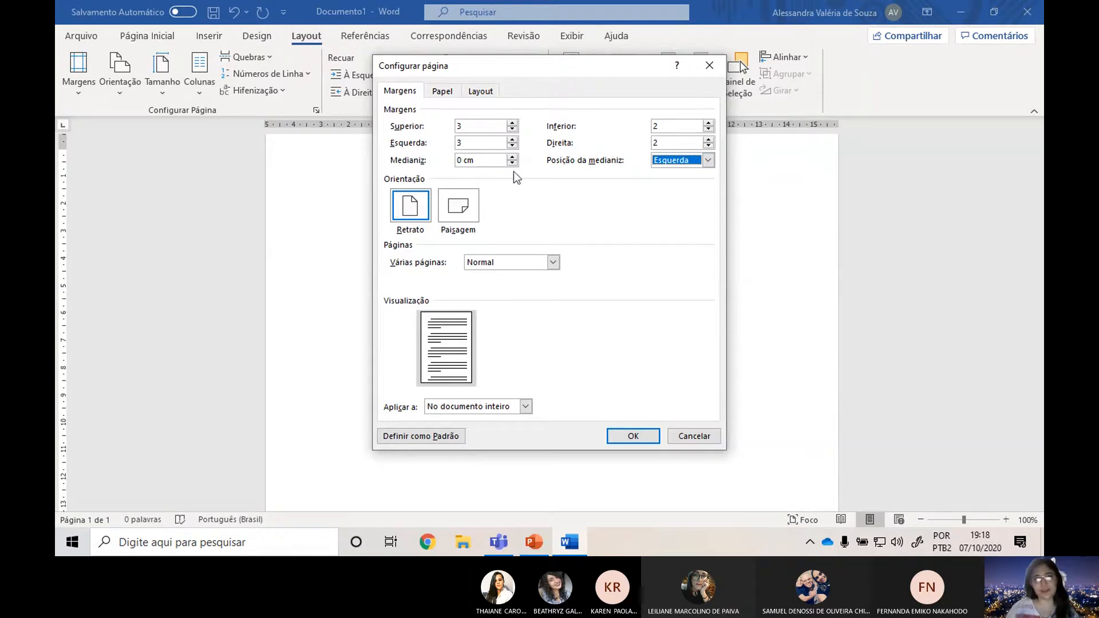
left_click_drag(493, 157, 309, 141)
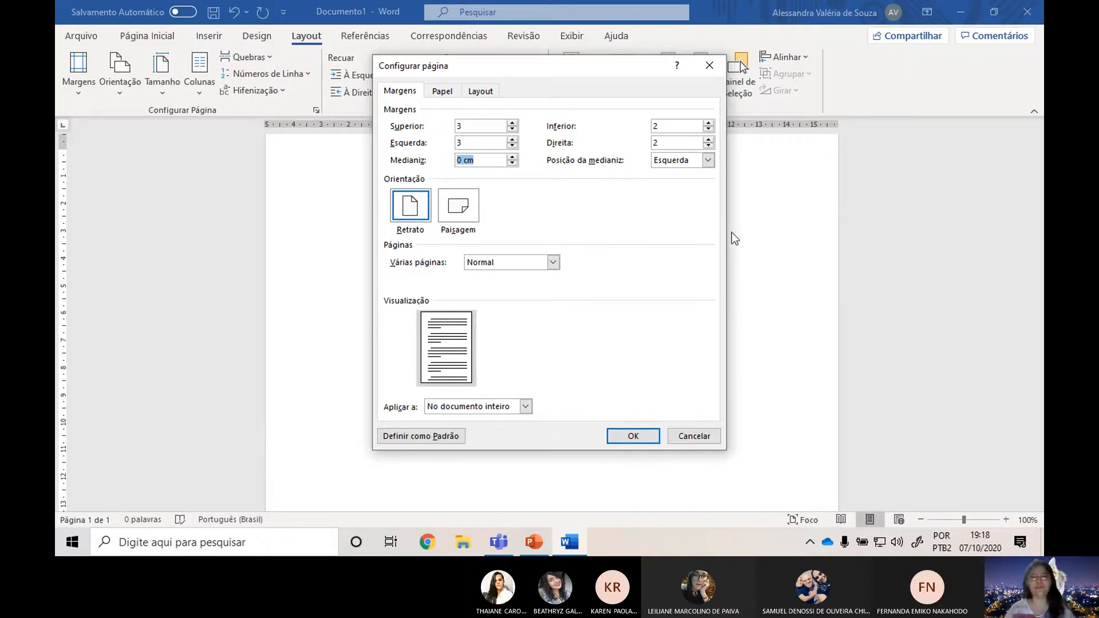
Recheck the right and bottom margins on the PowerPoint slide, and apply the custom margins to the whole Word document.
key("alt+Tab")
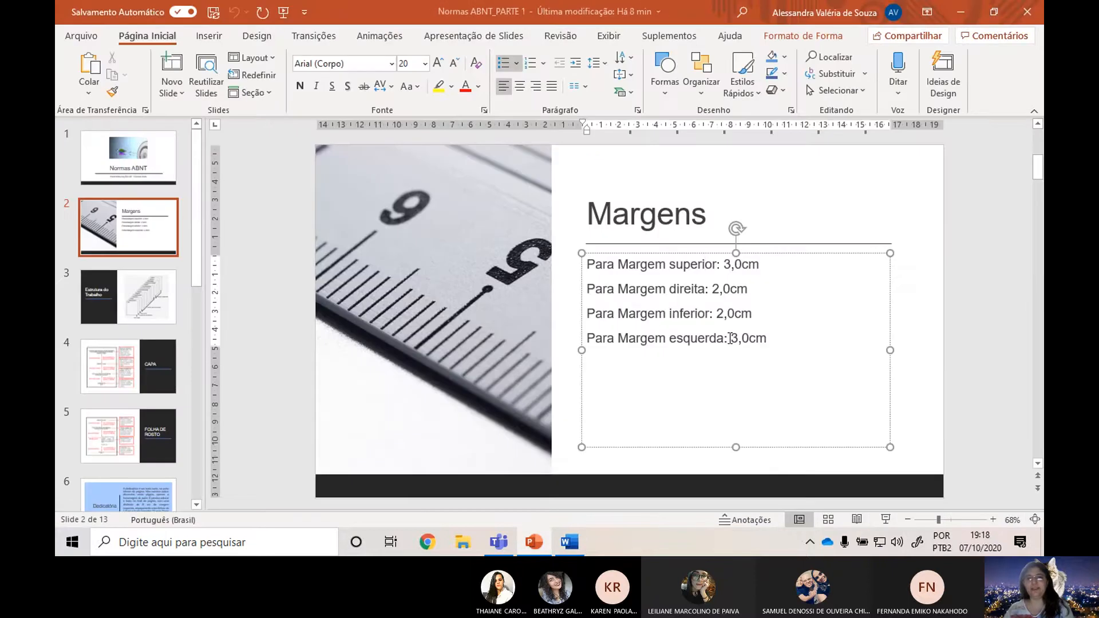
left_click(731, 290)
left_click(733, 314)
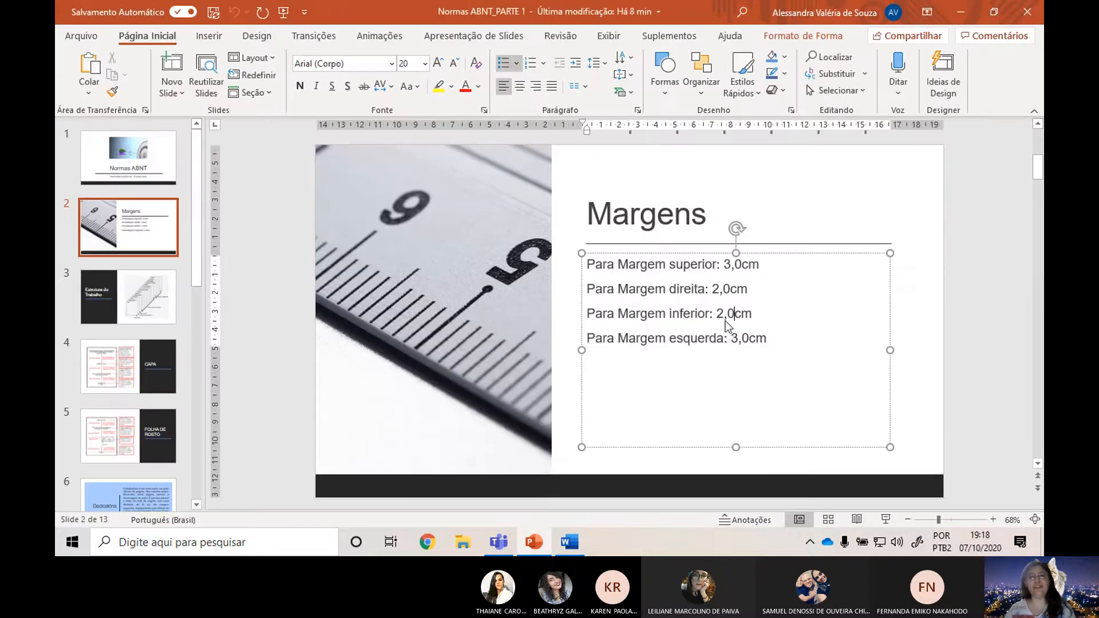
key("alt+Tab")
left_click(631, 433)
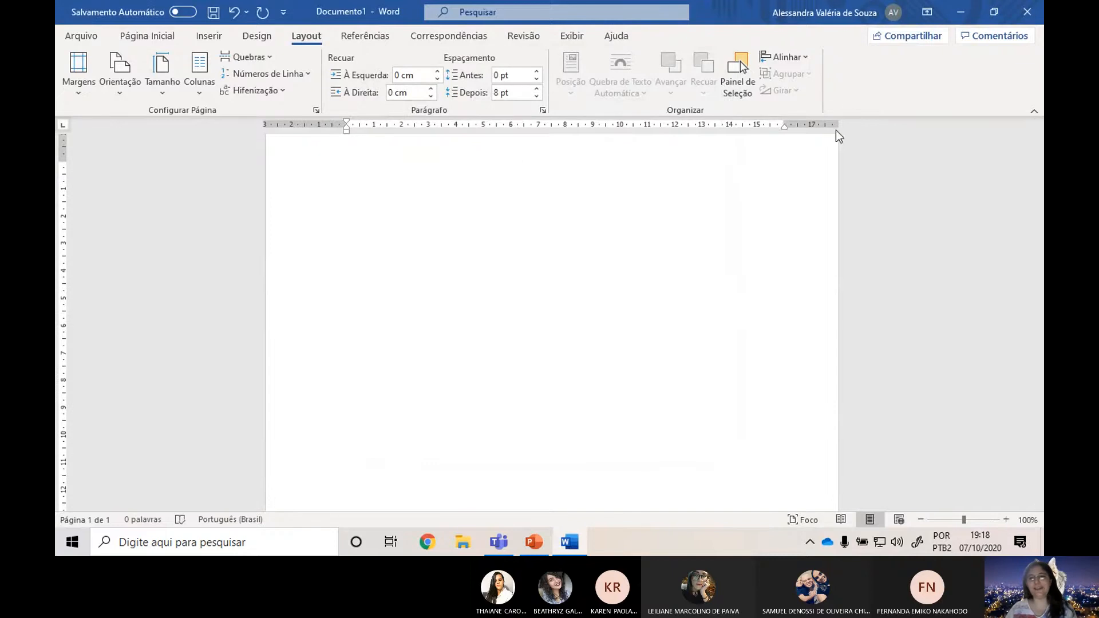
scroll(74, 166, "up", 1)
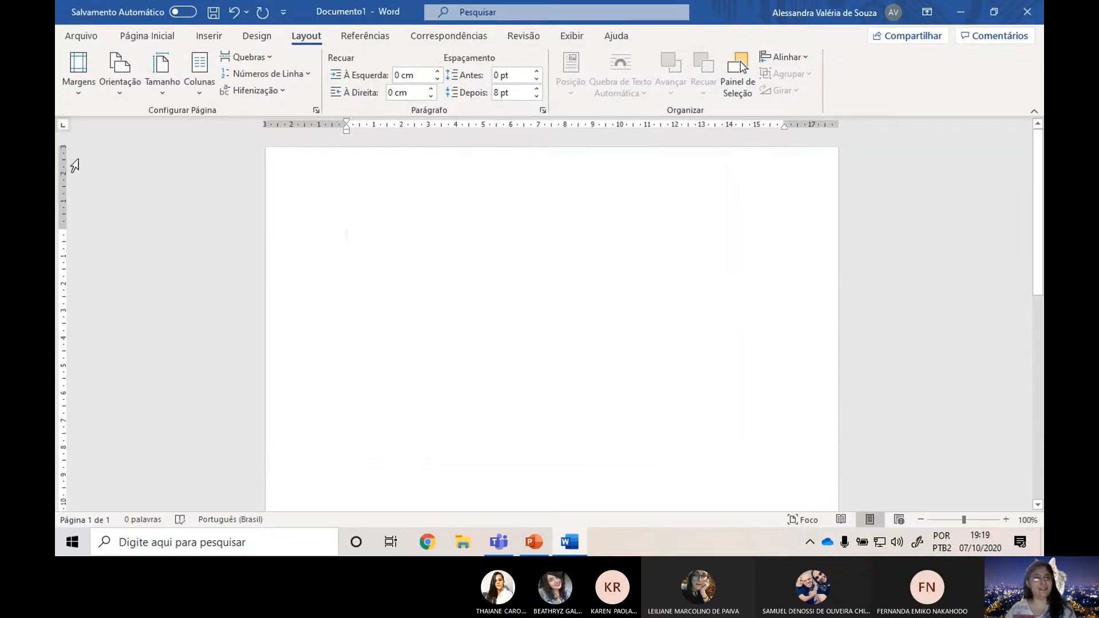
Examine the blank page from top to bottom at different zoom levels to check the applied margins.
scroll(436, 392, "down", 8)
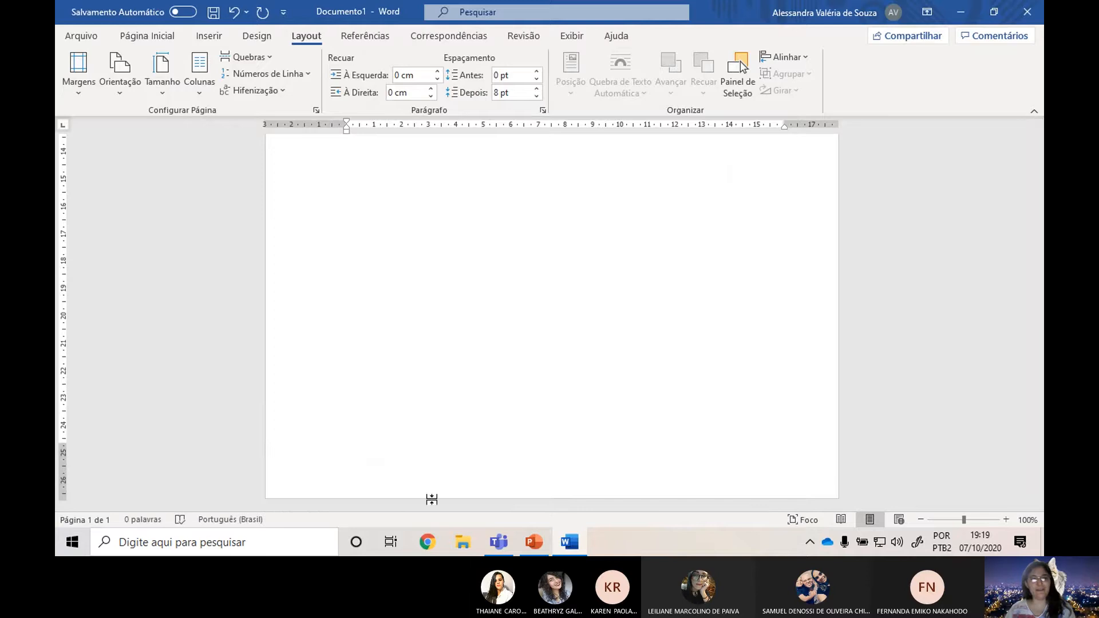
scroll(385, 283, "down", 2, "ctrl")
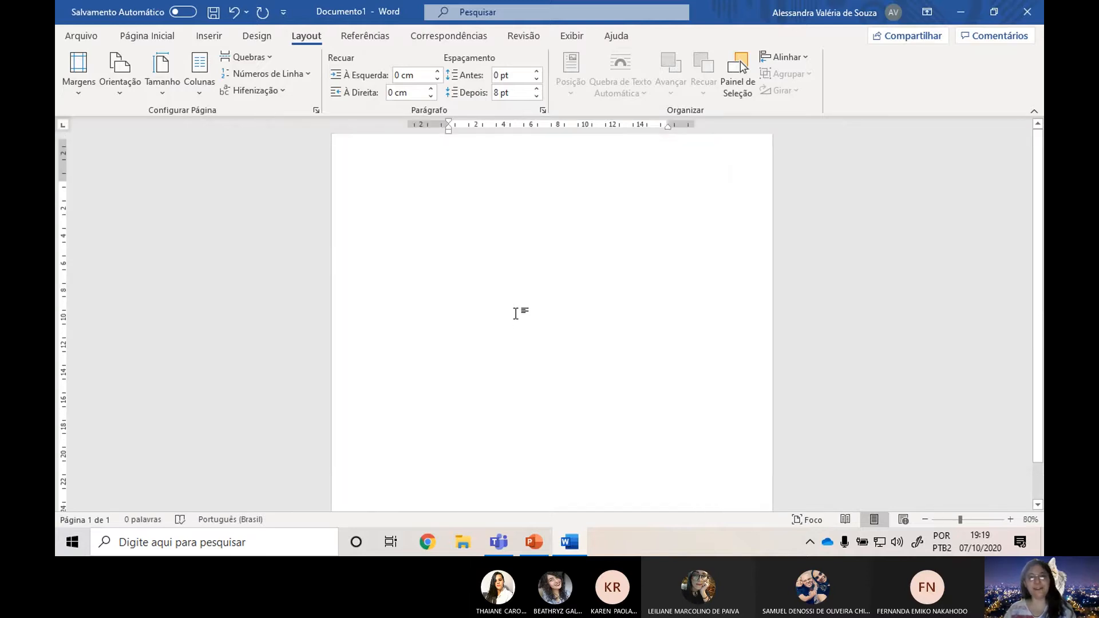
scroll(517, 312, "up", 3, "ctrl")
scroll(538, 332, "up", 3)
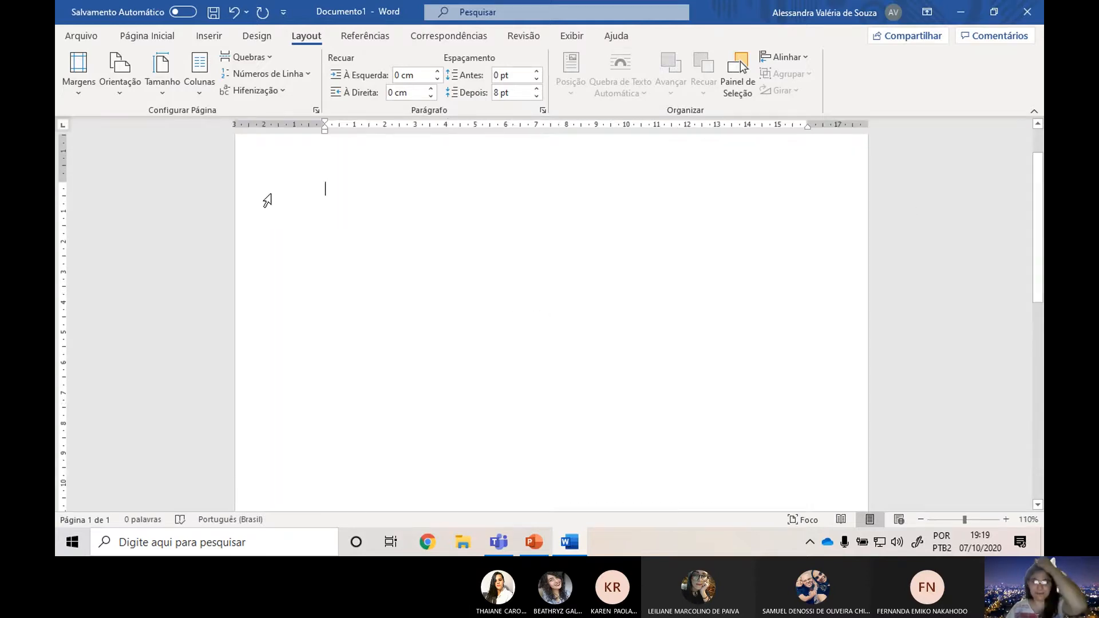
scroll(437, 218, "up", 2)
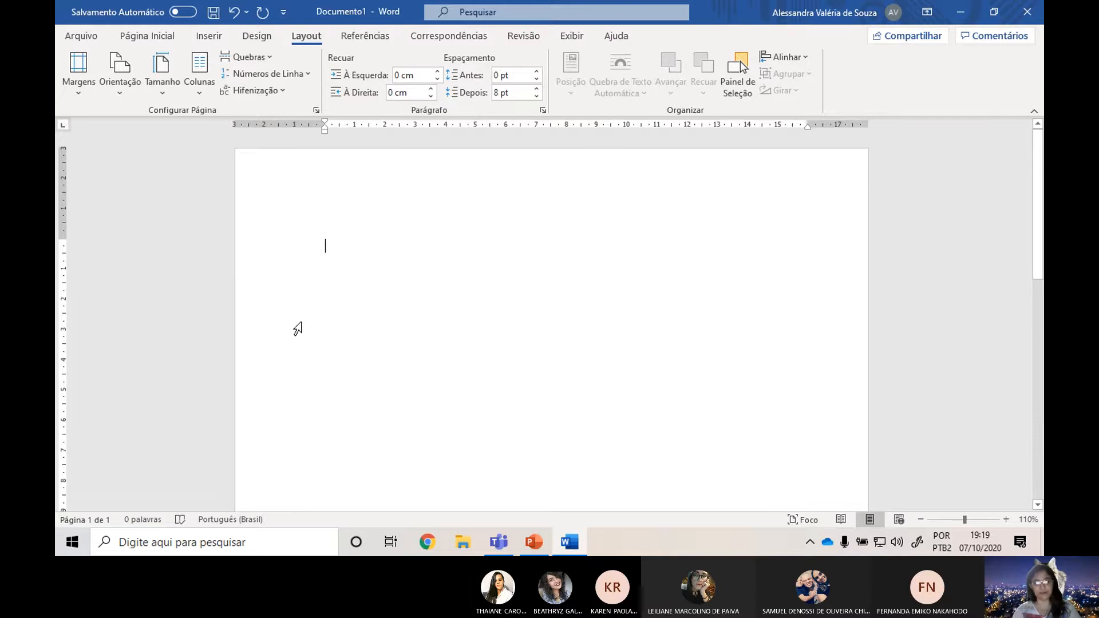
scroll(321, 345, "up", 2, "ctrl")
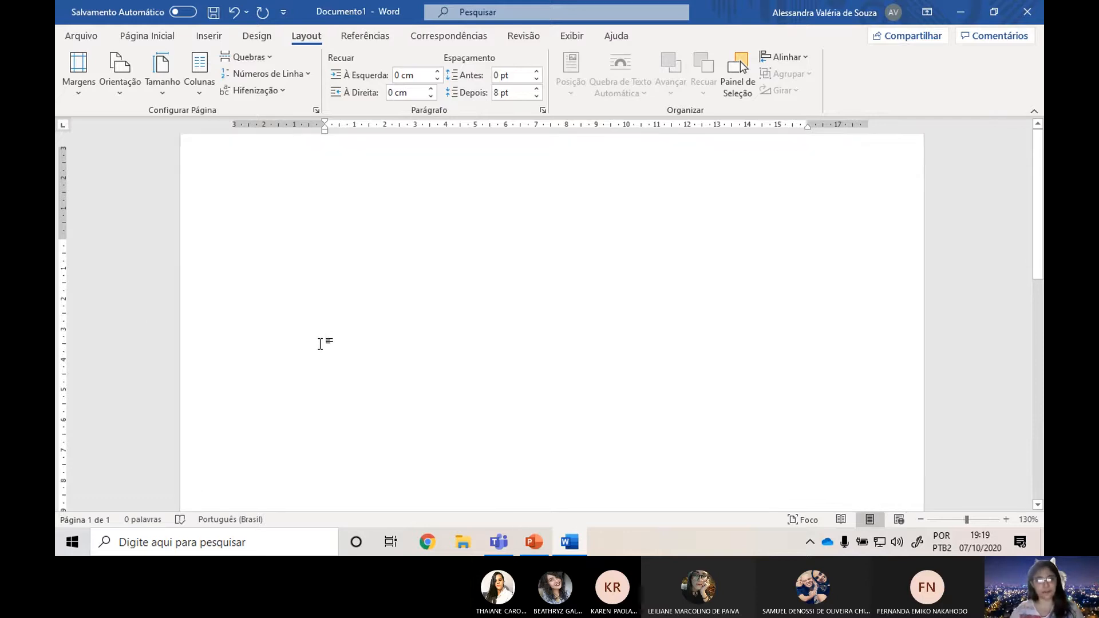
Generate random sample text at the start of the document with =RAND(5,5) and look through the paragraphs.
type("=")
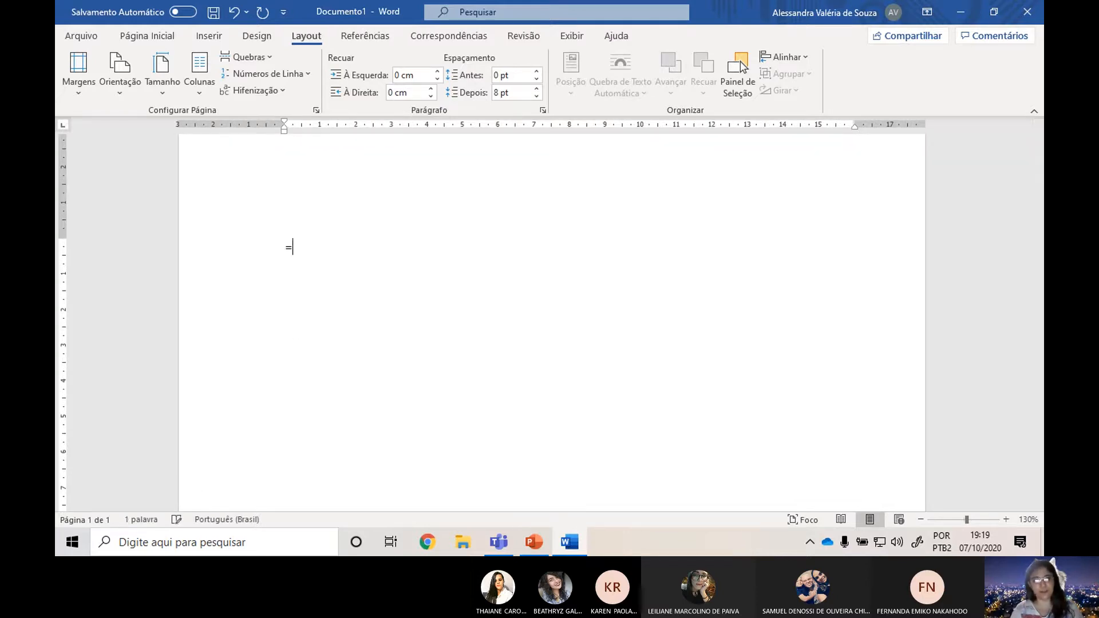
type("RANDE")
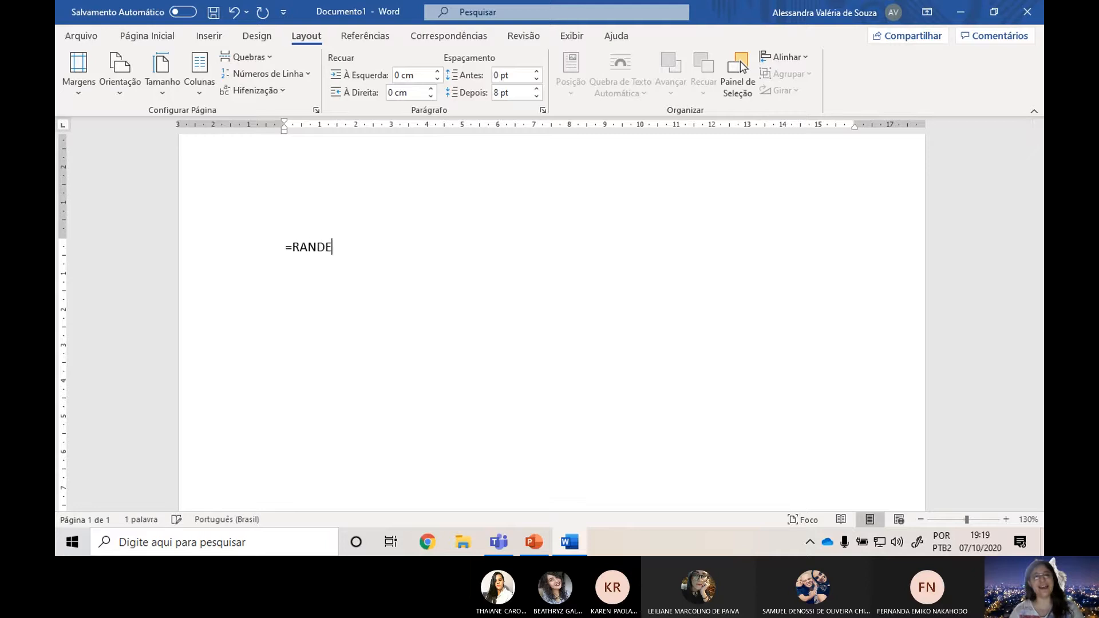
key("BackSpace")
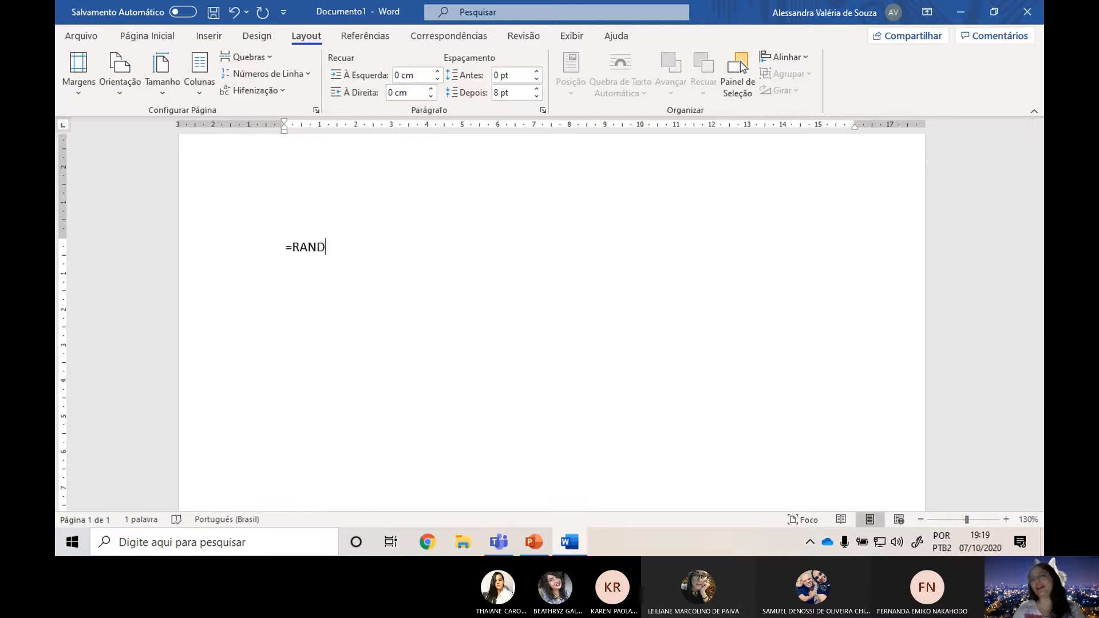
type("(")
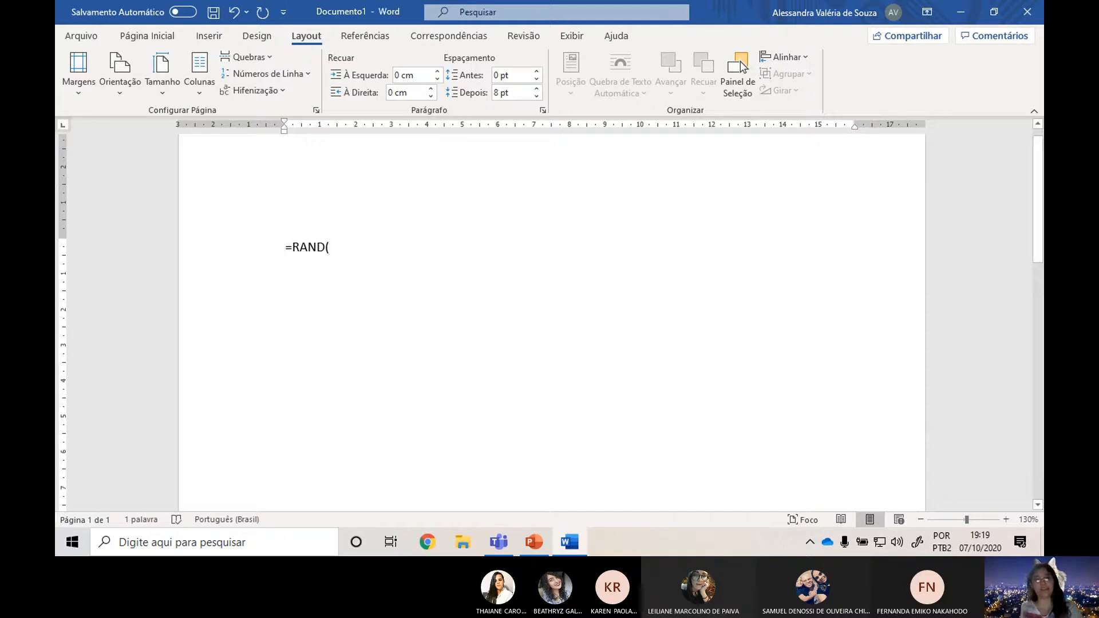
type("5")
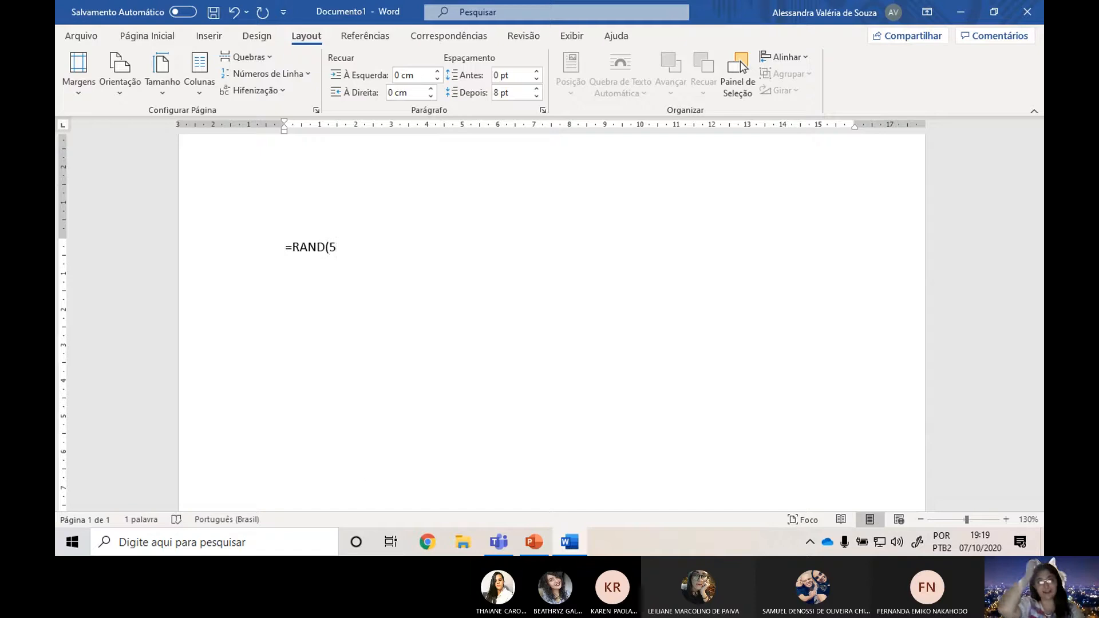
type(",5")
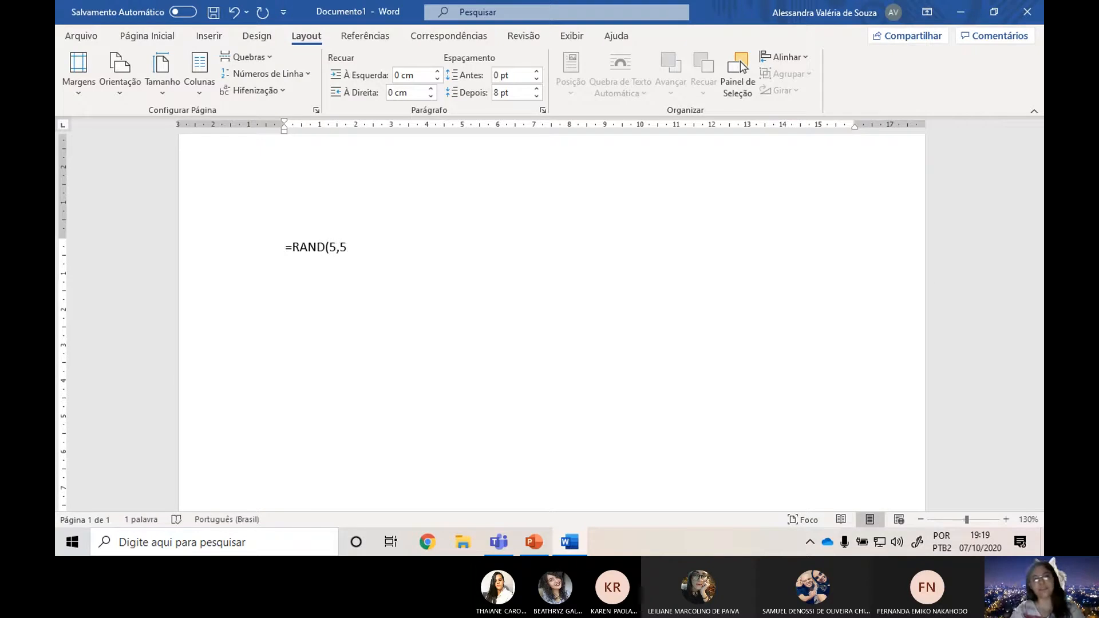
type(")")
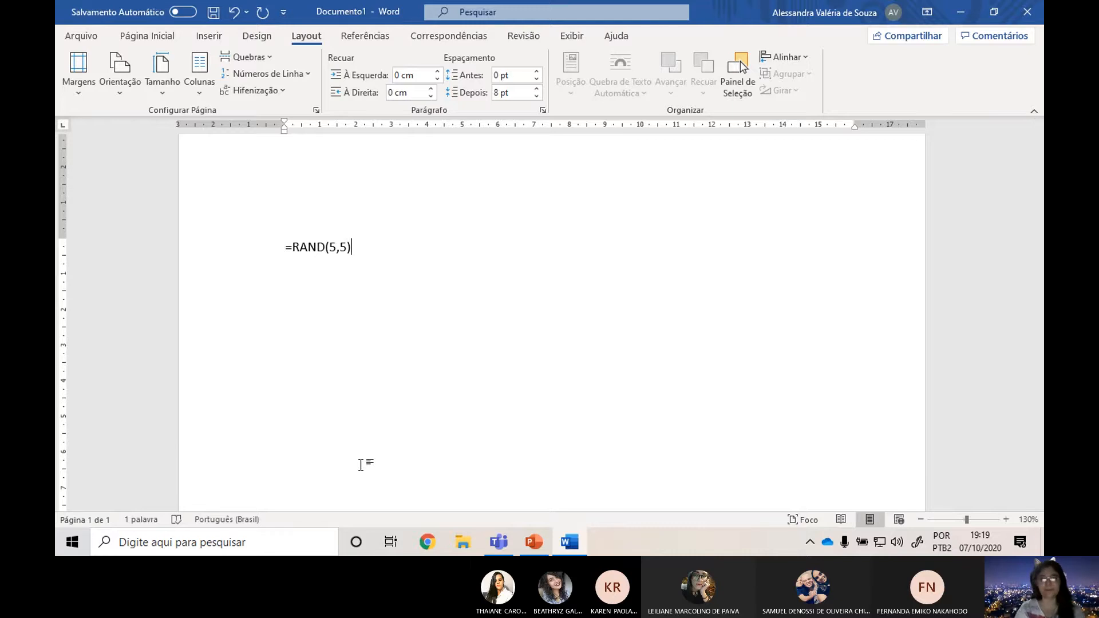
key("Return")
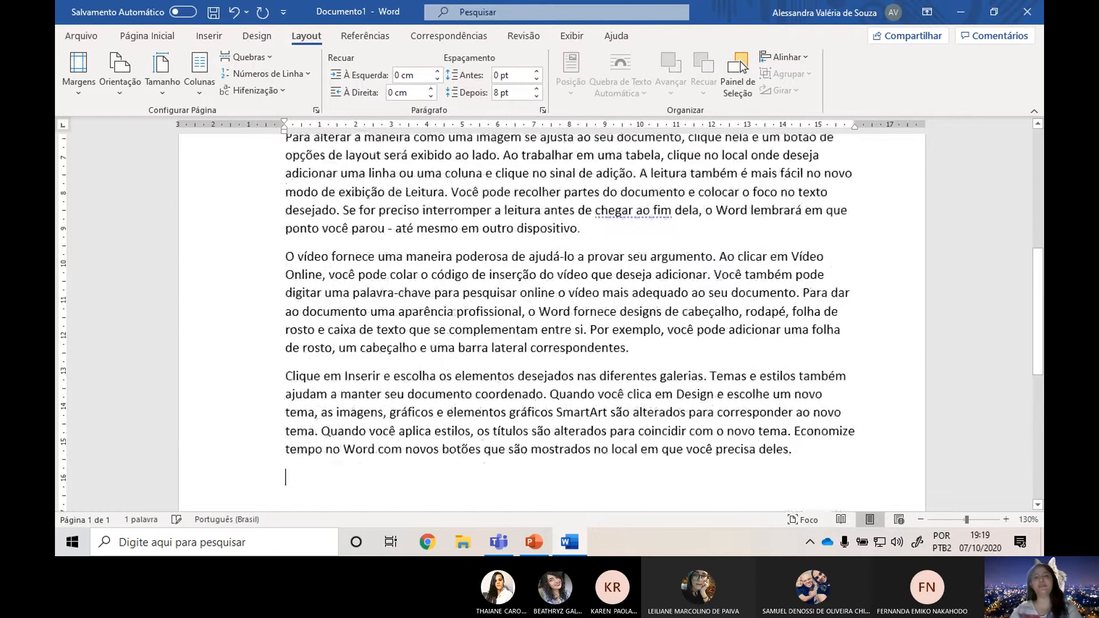
scroll(493, 387, "up", 10)
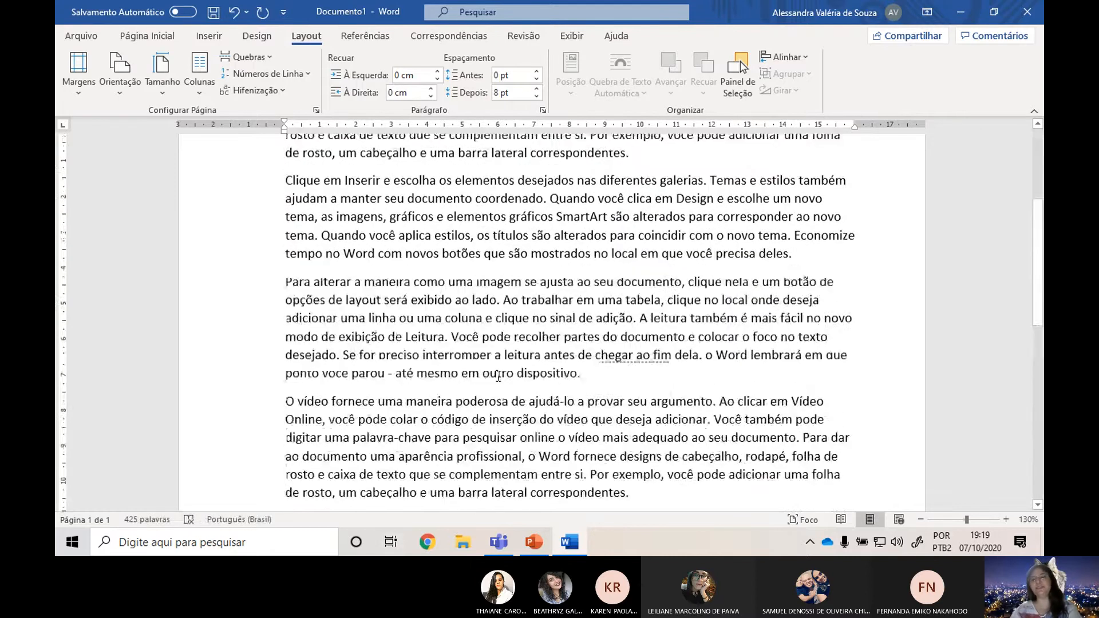
scroll(679, 427, "down", 4)
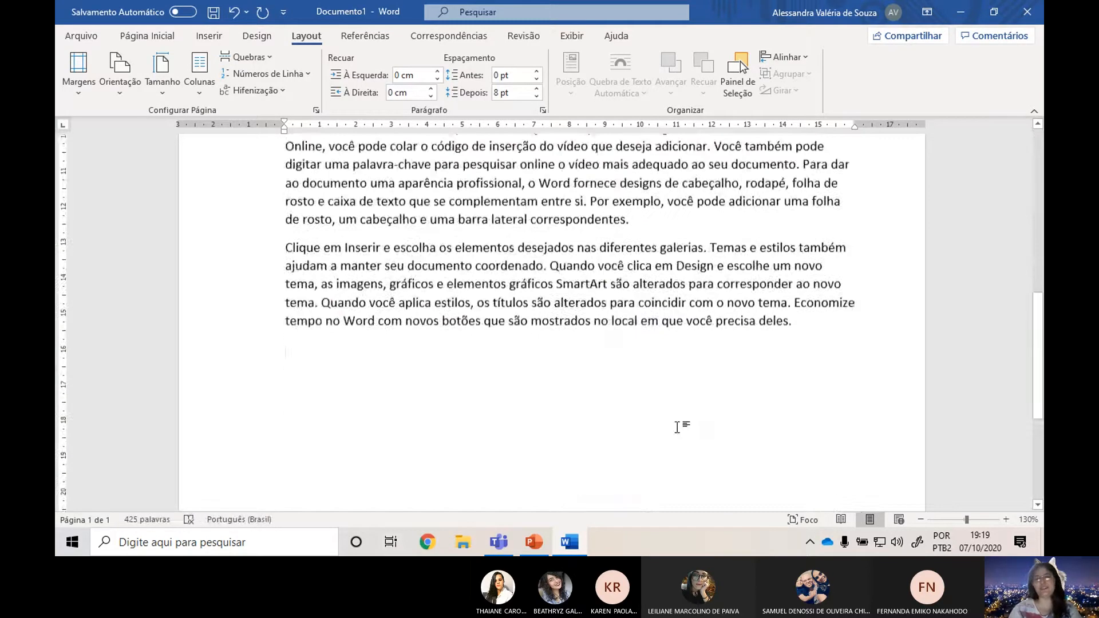
scroll(730, 393, "down", 5)
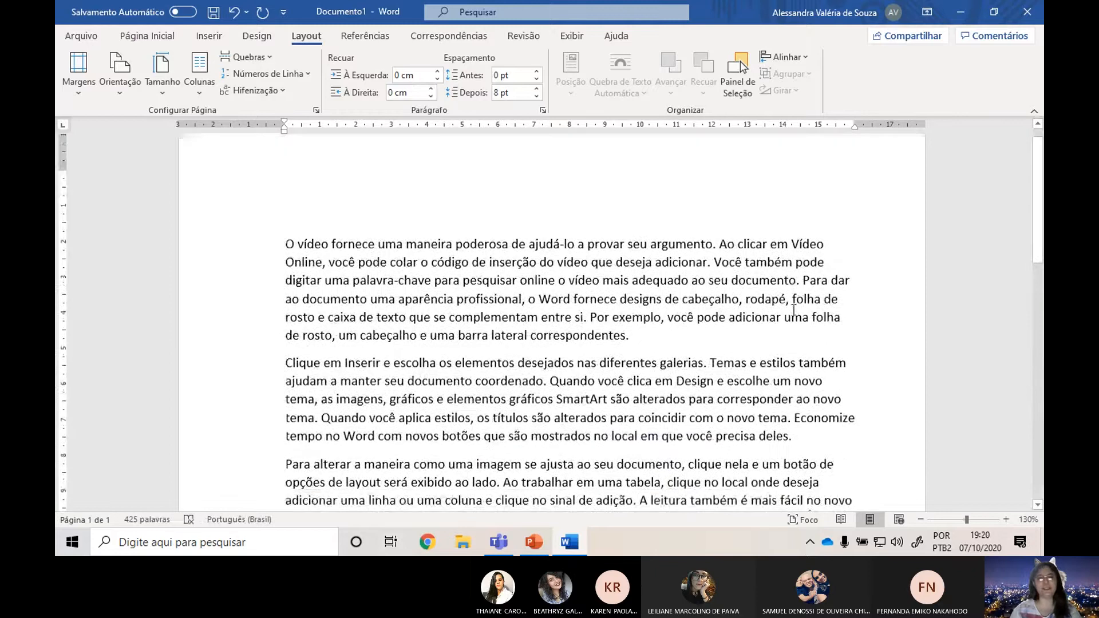
Undo the generated text, change the formula to =RAND(10,5), and generate the sample text again.
key("ctrl+z")
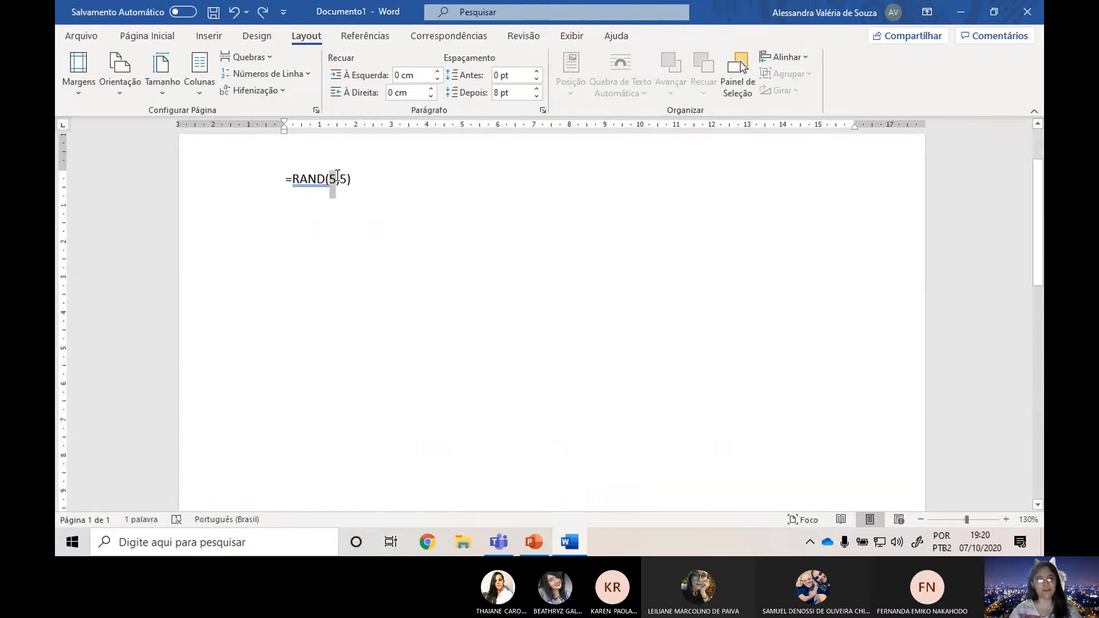
double_click(333, 179)
type("10")
key("Right")
key("Right")
key("Right")
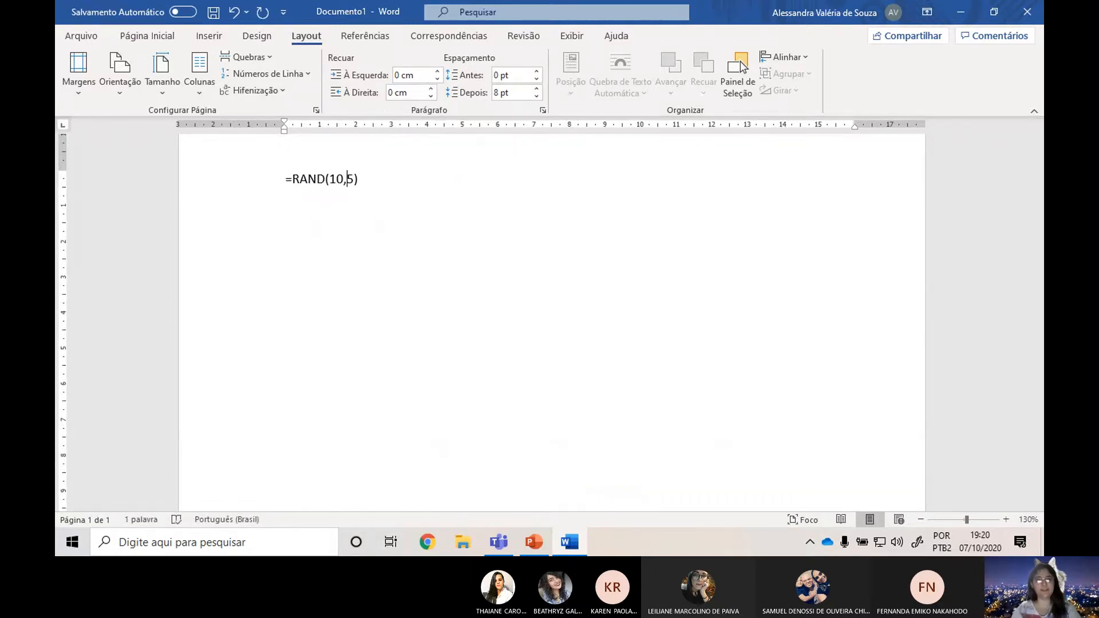
key("Return")
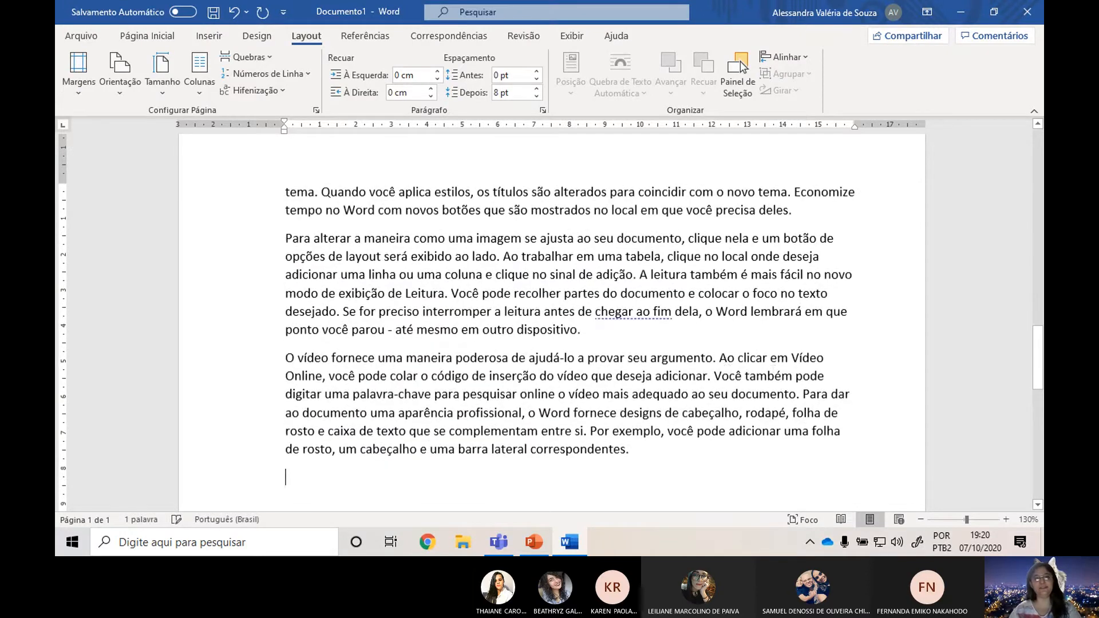
scroll(575, 261, "up", 5)
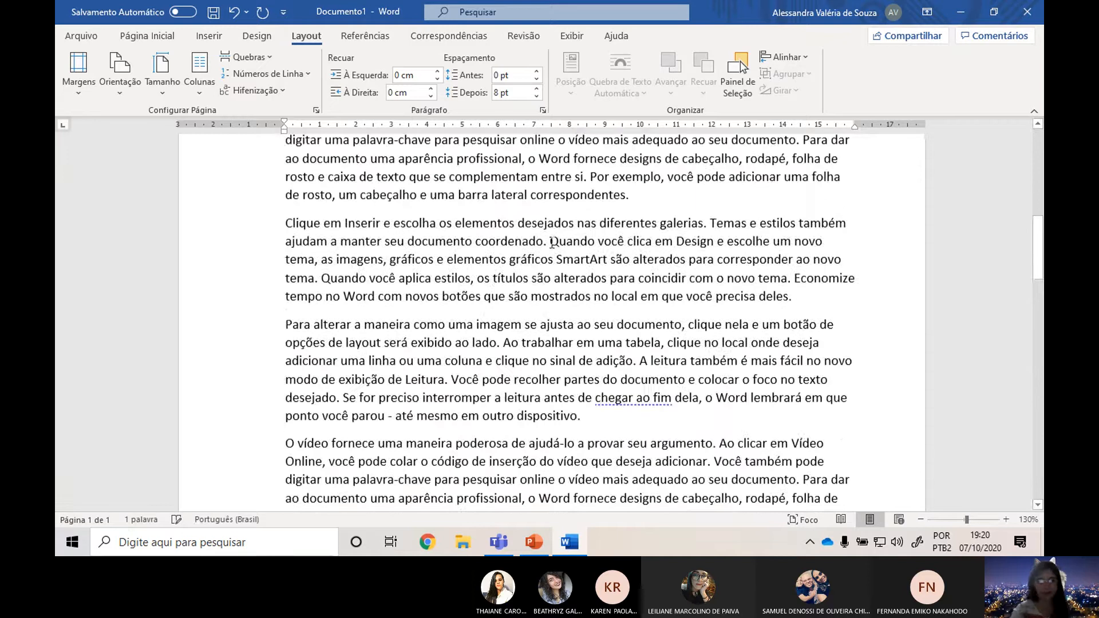
scroll(741, 372, "up", 5)
Switch to the Microsoft Teams meeting and send the formula =RAND(4,4) in the chat.
key("alt+Tab")
key("alt+Tab")
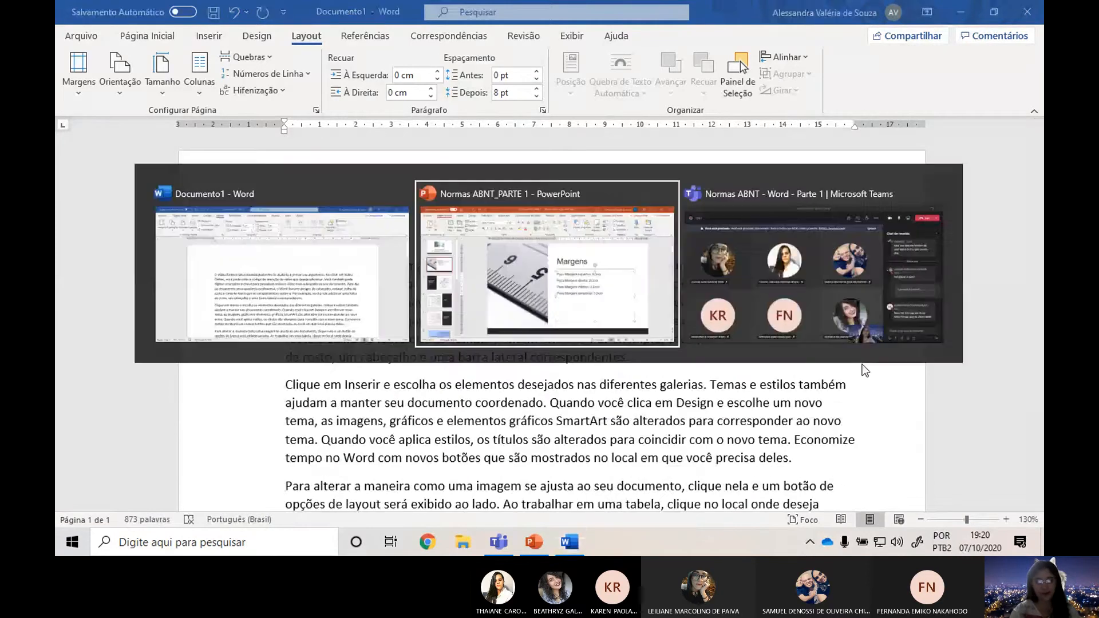
left_click(977, 485)
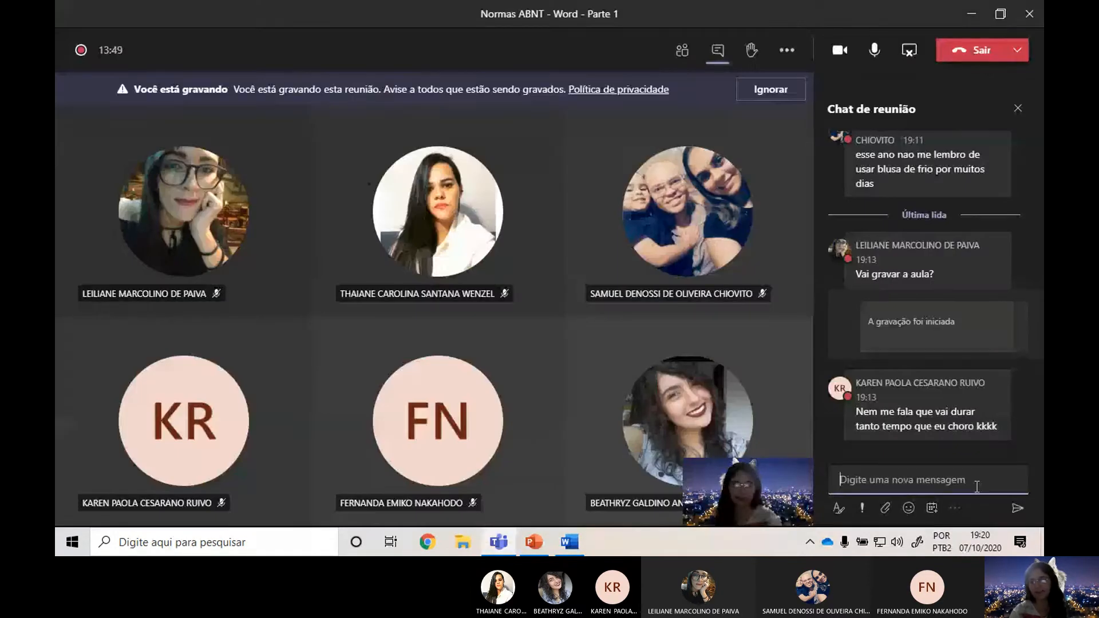
type("=RAND")
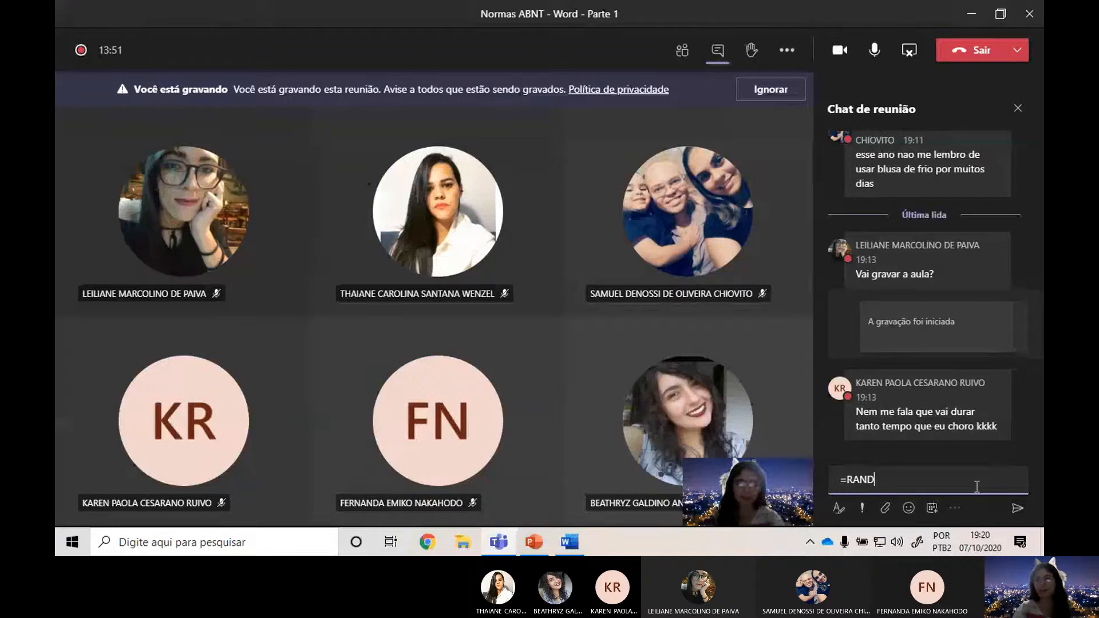
type("(4,4)")
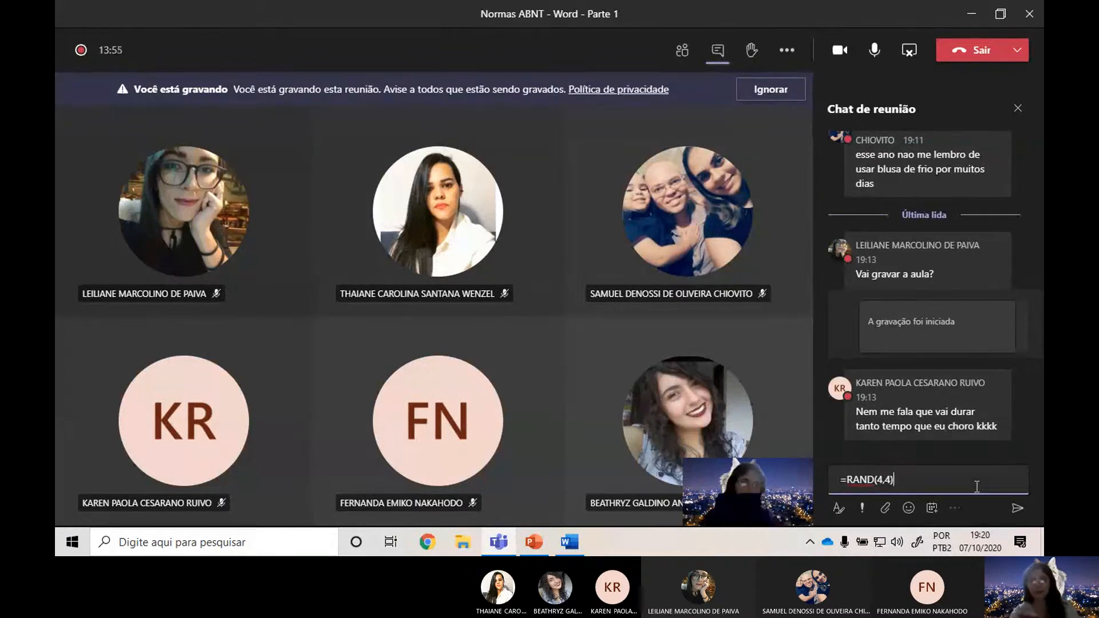
key("Return")
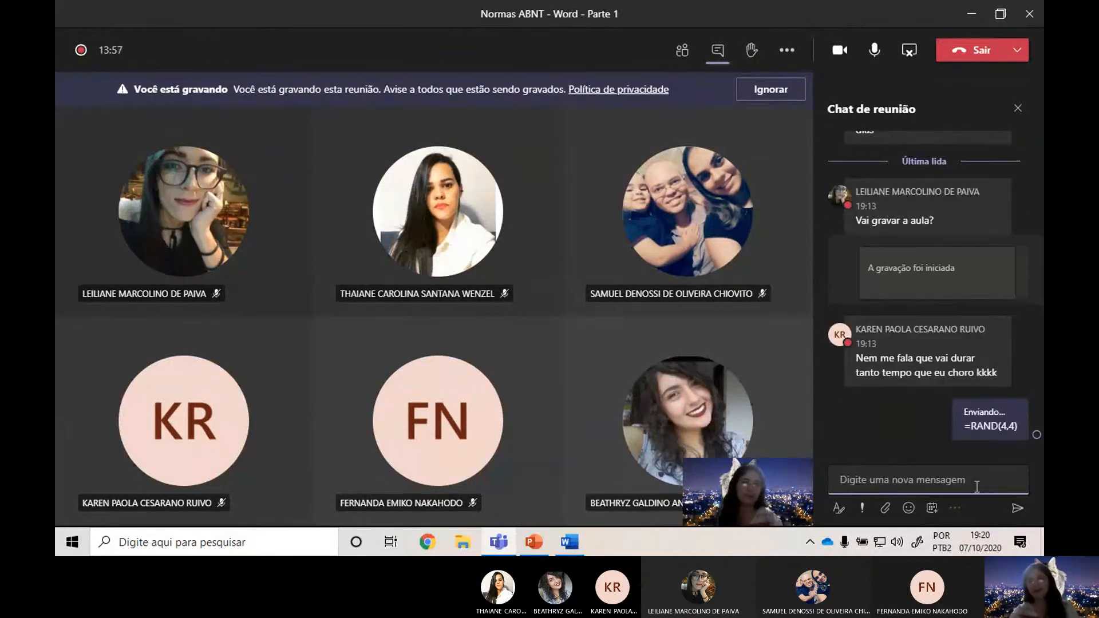
Send the explanation "GERA TEXTO ALEATÓRIO" in the meeting chat.
type("GERA ")
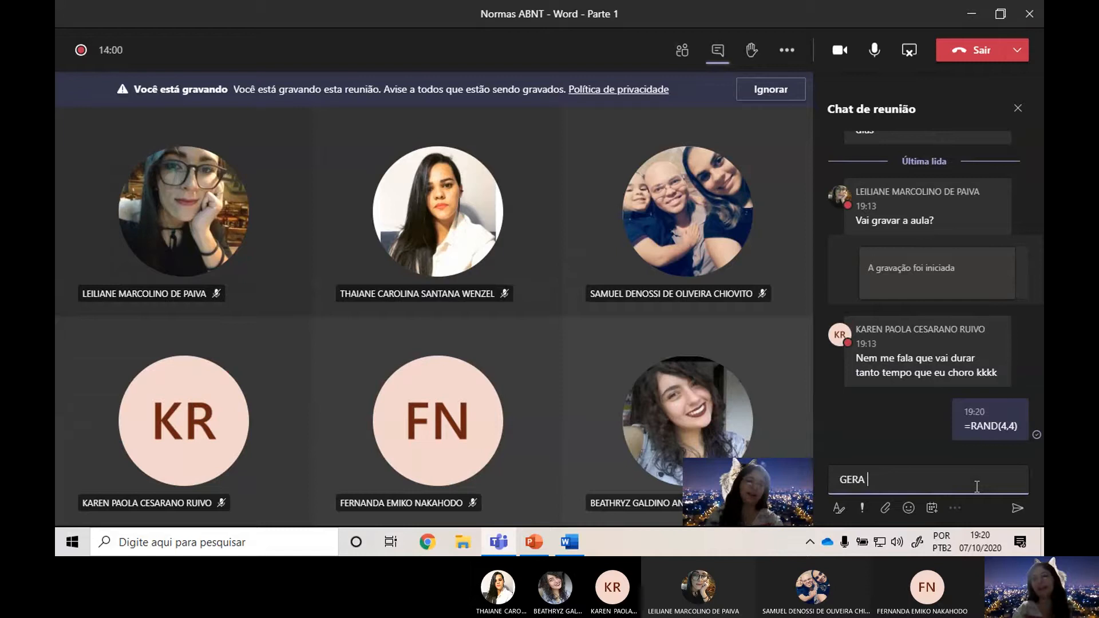
type("TEXTO ALEAT")
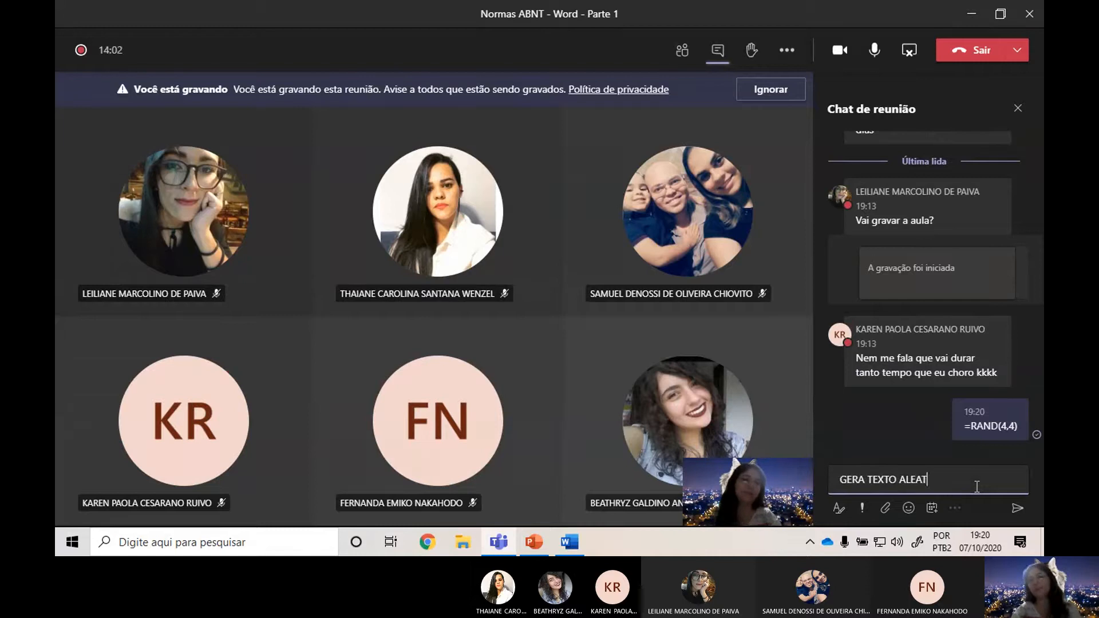
type("ÓRIO")
key("Return")
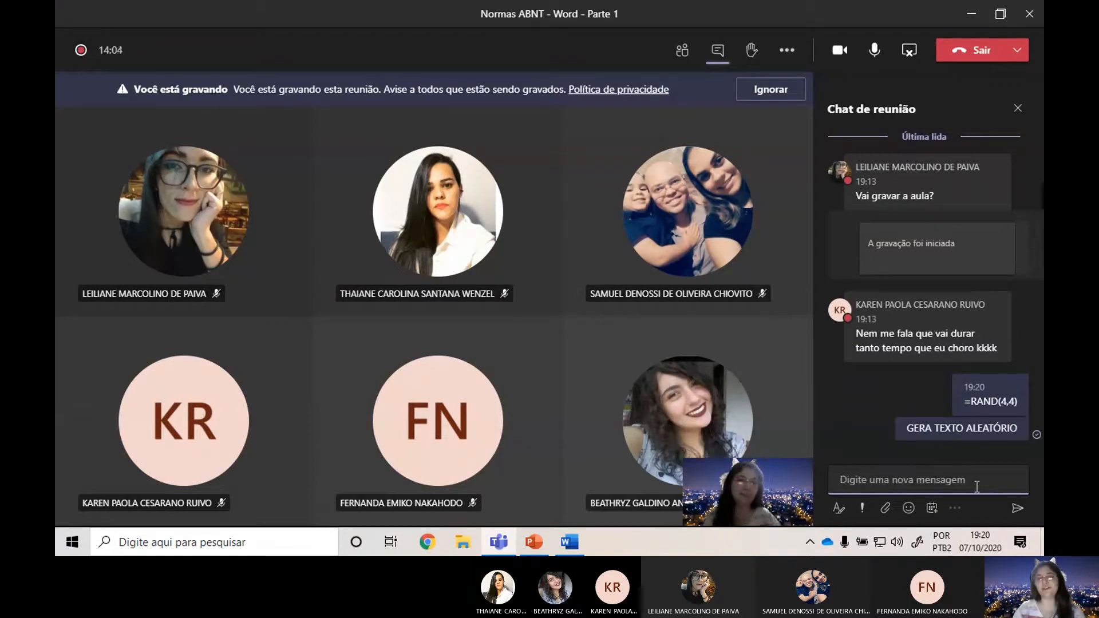
Return to the Word document and examine how the generated text fills the pages within the margins.
key("alt+Tab")
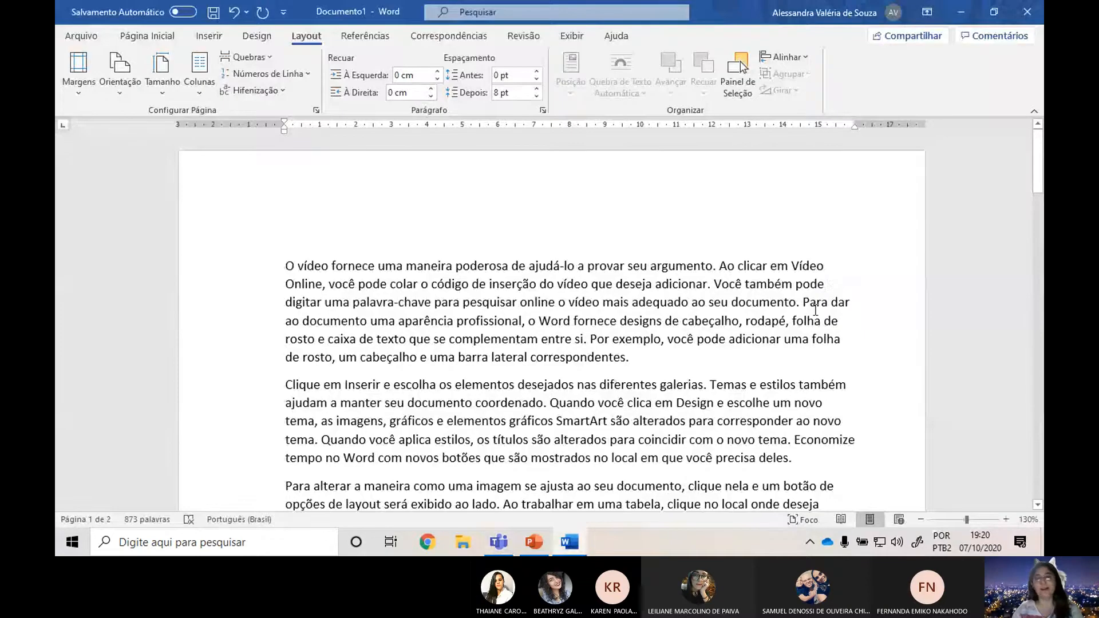
scroll(815, 309, "down", 10)
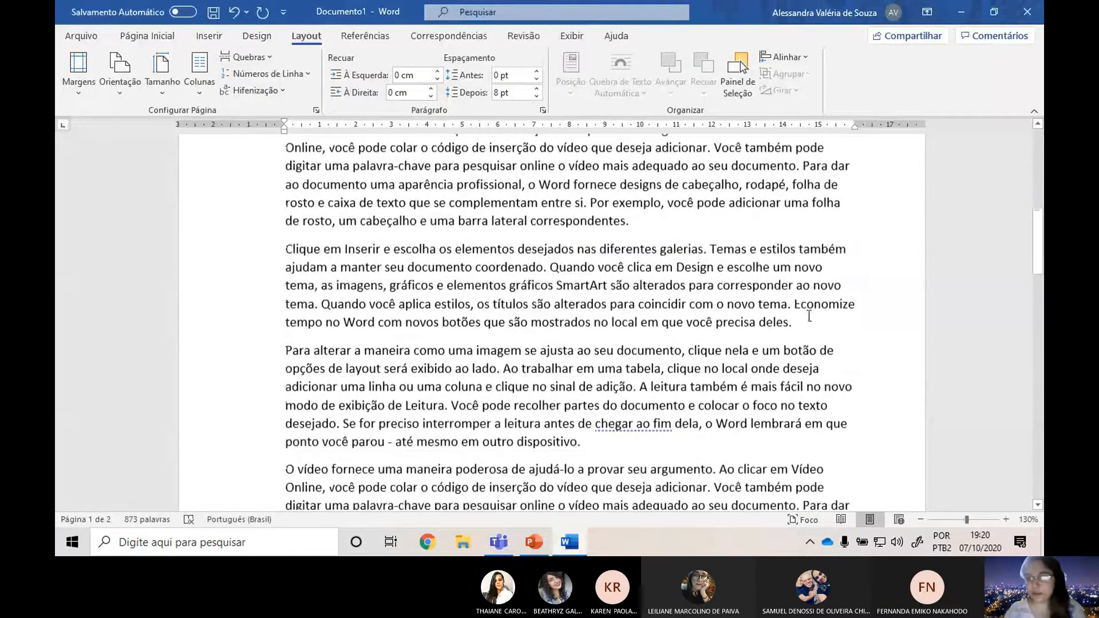
scroll(801, 320, "down", 4)
scroll(795, 325, "down", 1)
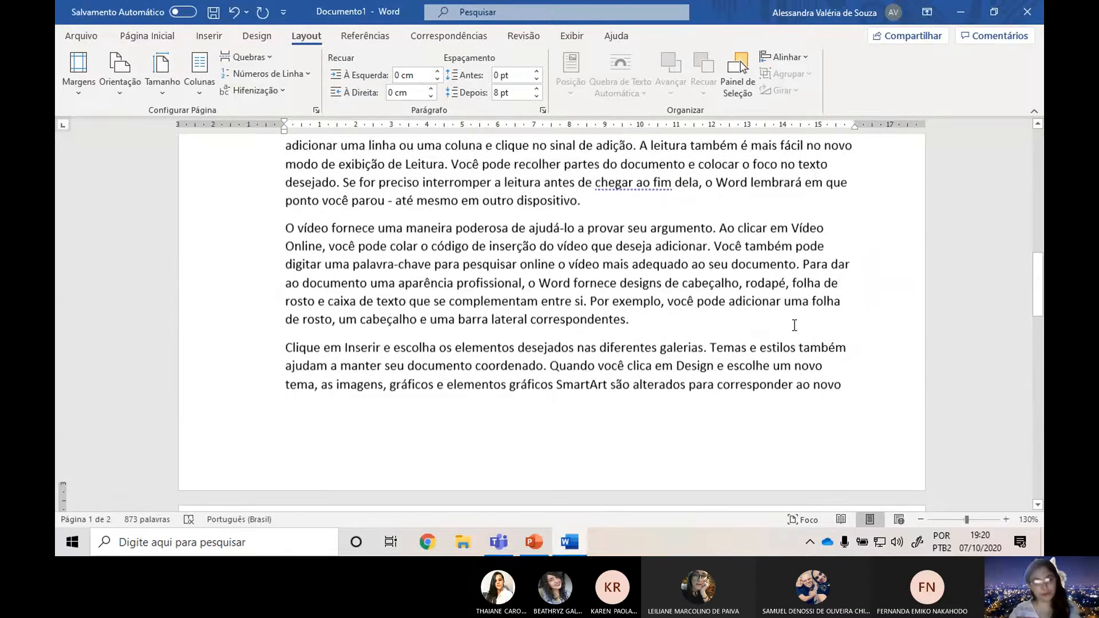
scroll(795, 325, "down", 1)
scroll(718, 352, "down", 1)
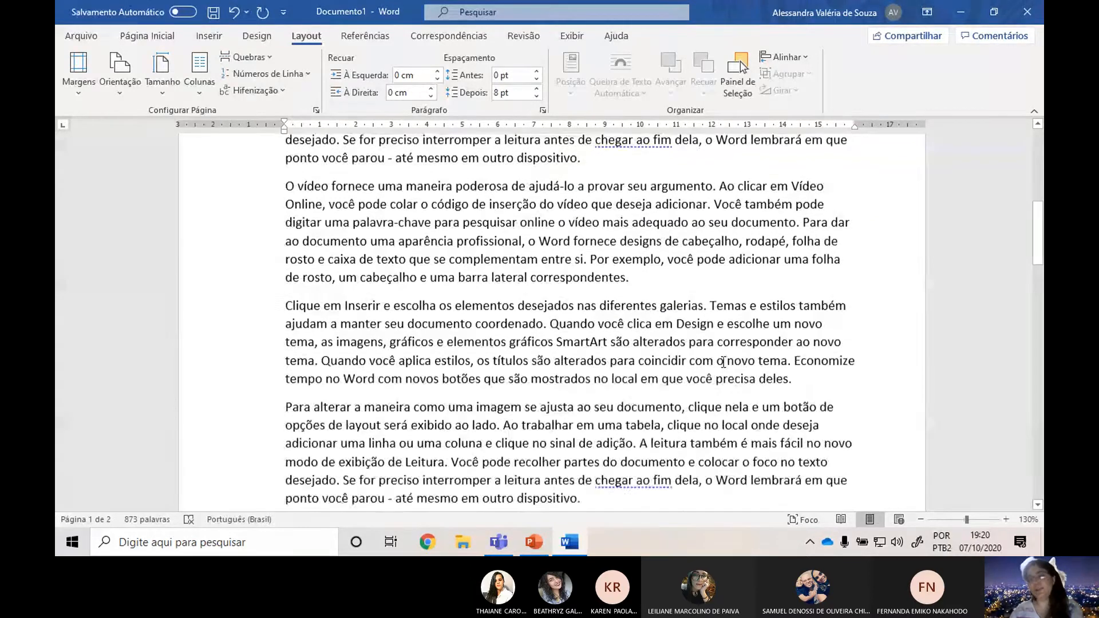
scroll(680, 311, "up", 2)
scroll(680, 312, "up", 2)
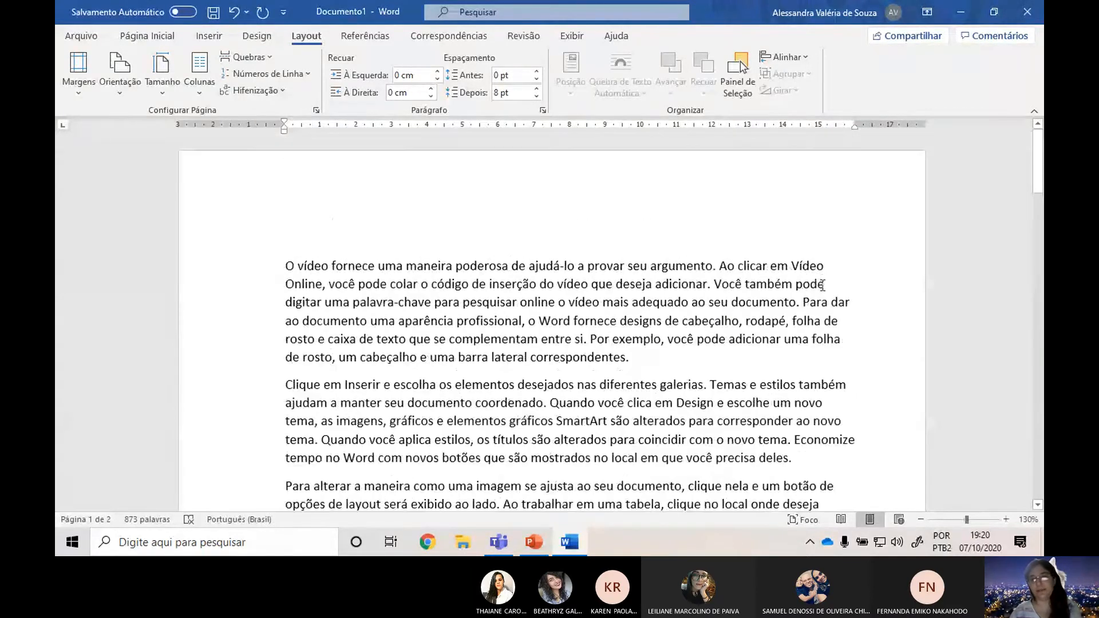
scroll(820, 281, "up", 1, "ctrl")
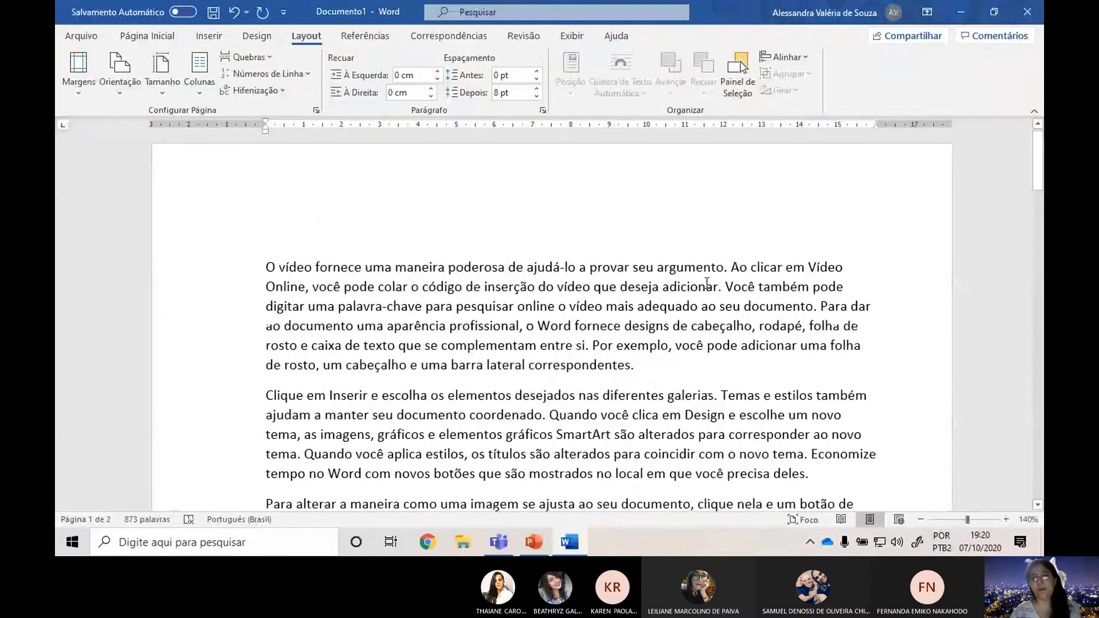
scroll(709, 301, "up", 6, "ctrl")
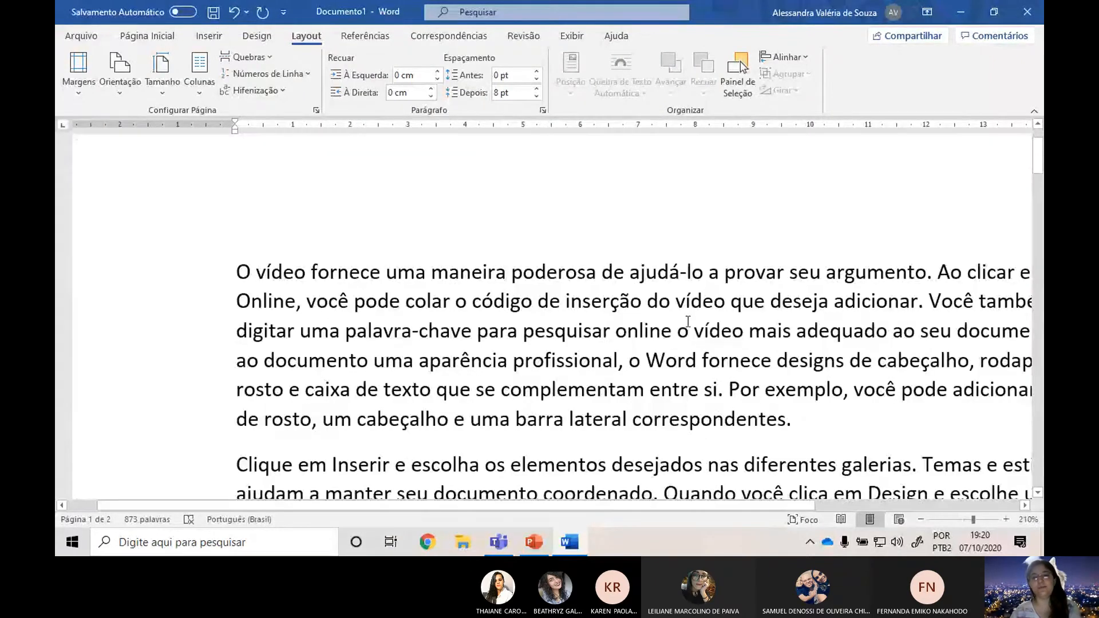
scroll(696, 289, "down", 6, "ctrl")
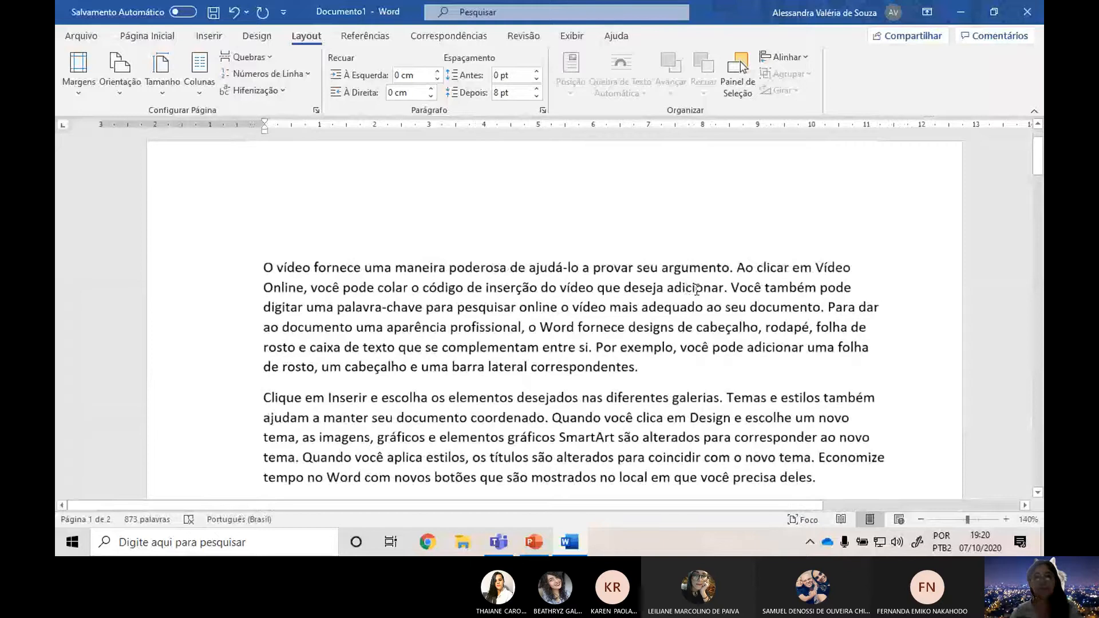
scroll(696, 289, "up", 1, "ctrl")
Switch to the PowerPoint presentation and show slide 3, Estrutura do Trabalho.
key("alt+Tab")
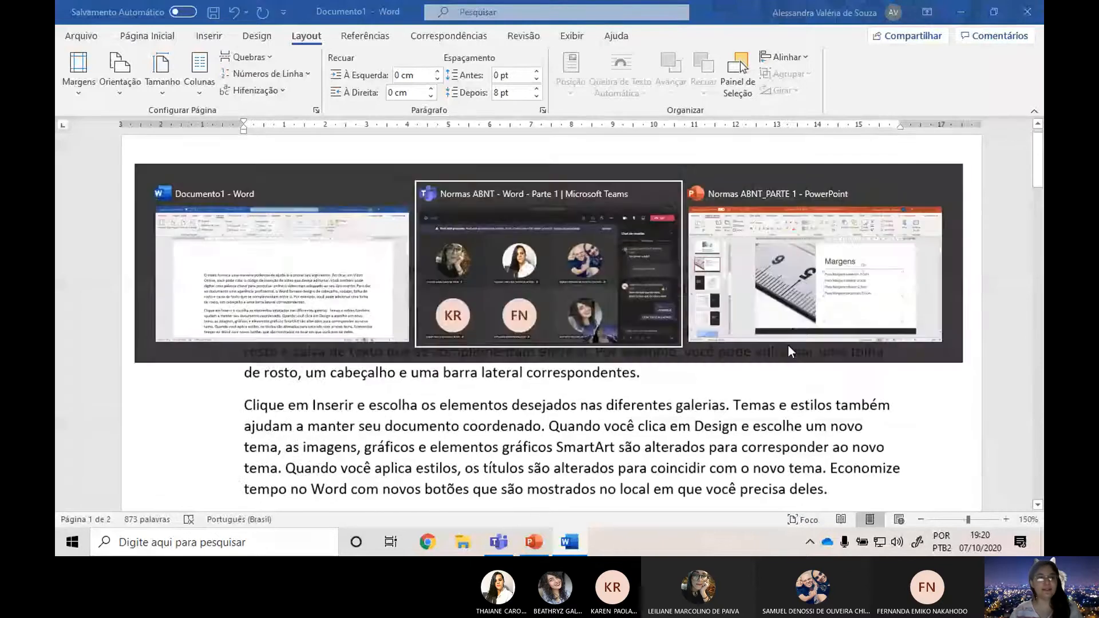
key("alt+Tab")
left_click(792, 328)
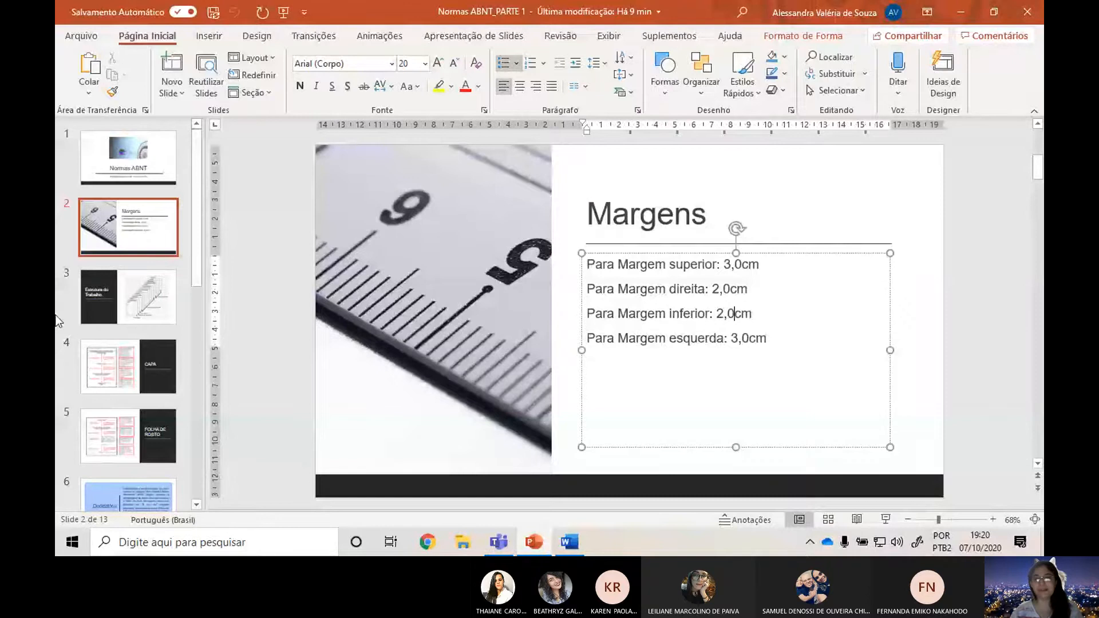
left_click(122, 290)
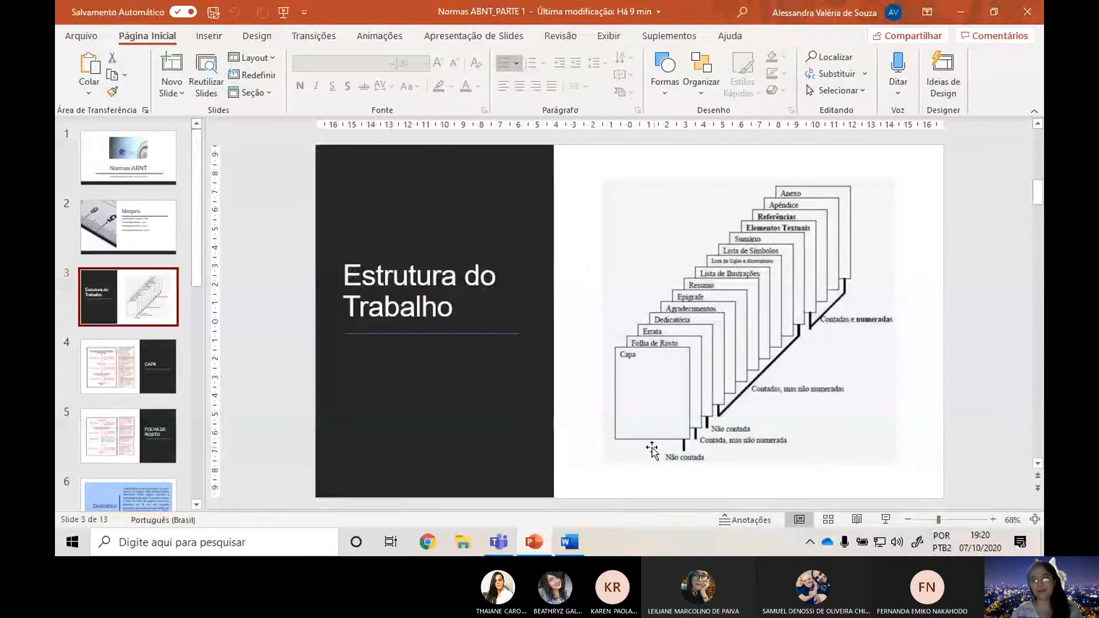
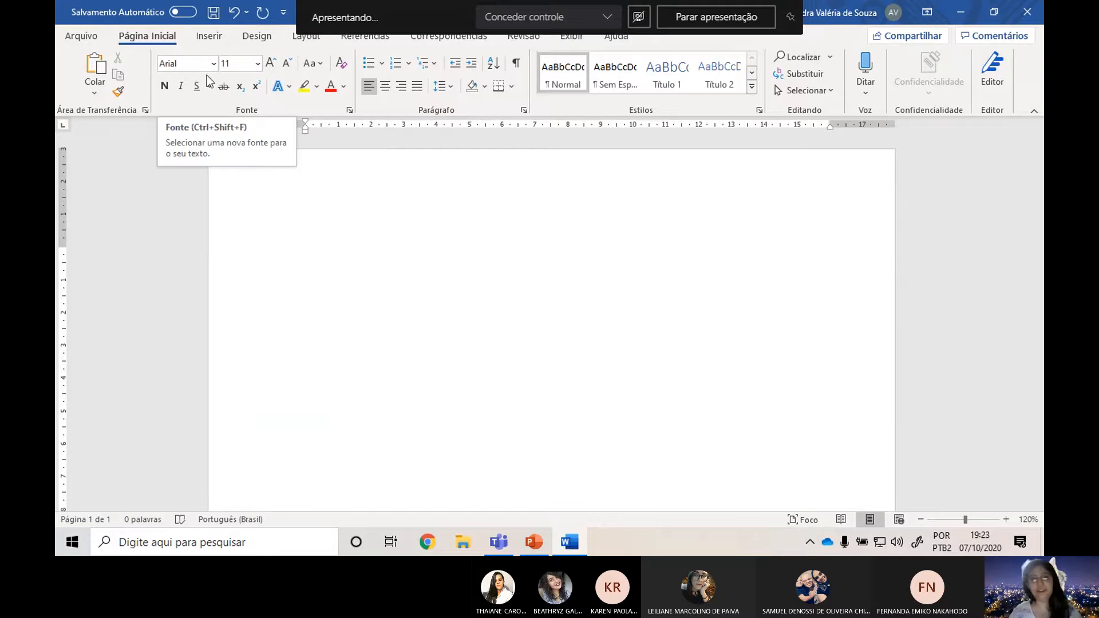
Browse the list of available fonts for the blank document and choose Arial.
left_click(214, 64)
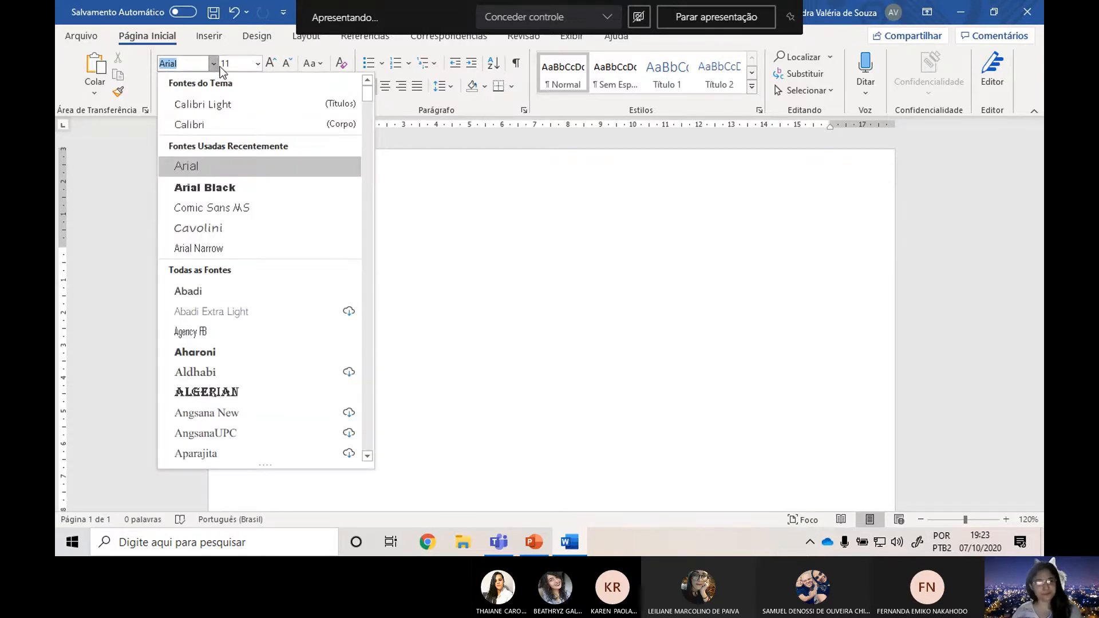
left_click(215, 68)
key("alt+Tab")
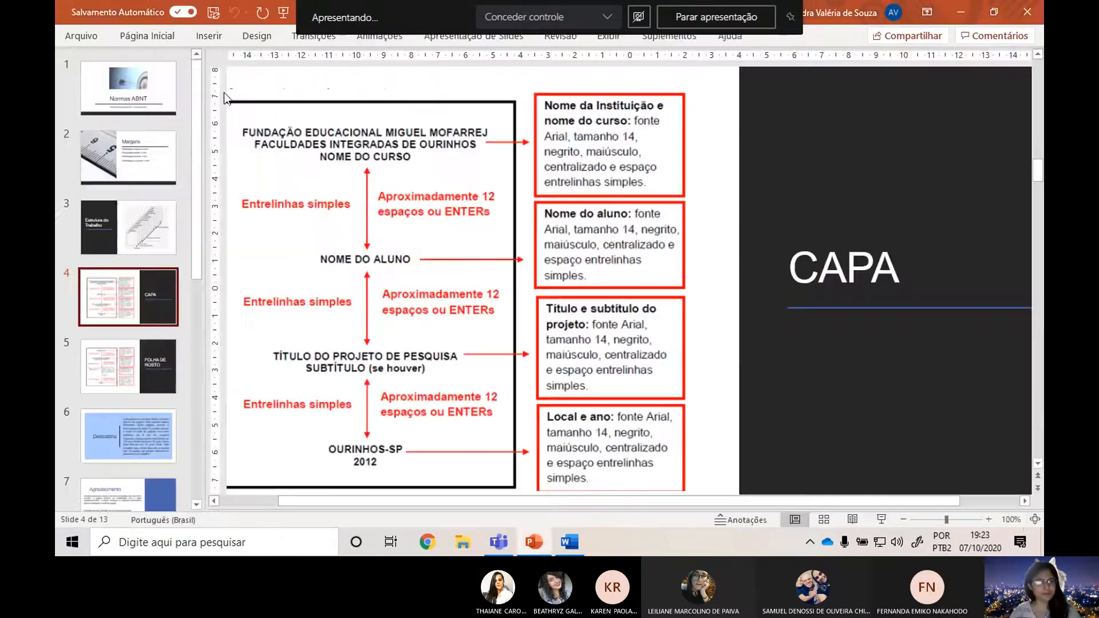
key("alt+Tab")
left_click(213, 64)
scroll(280, 195, "down", 2)
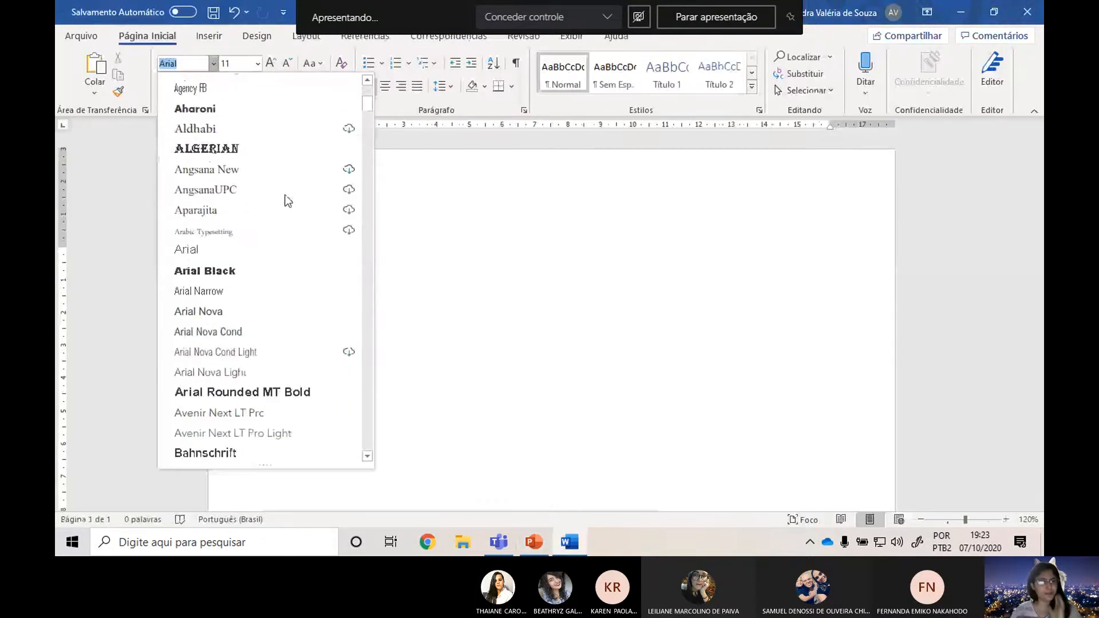
scroll(276, 201, "down", 9)
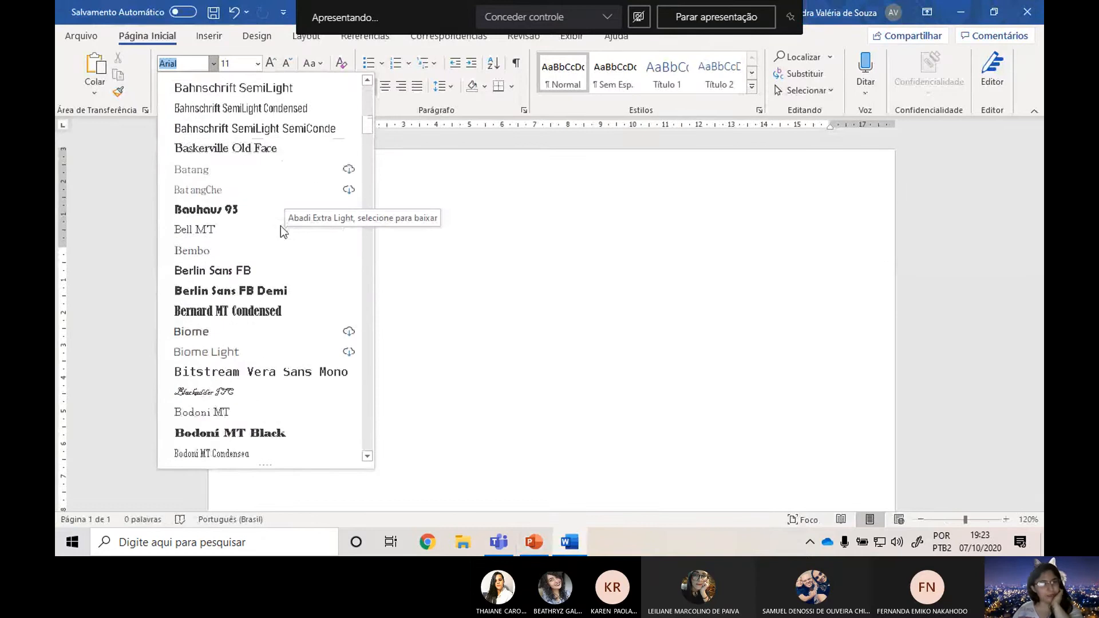
scroll(280, 226, "down", 11)
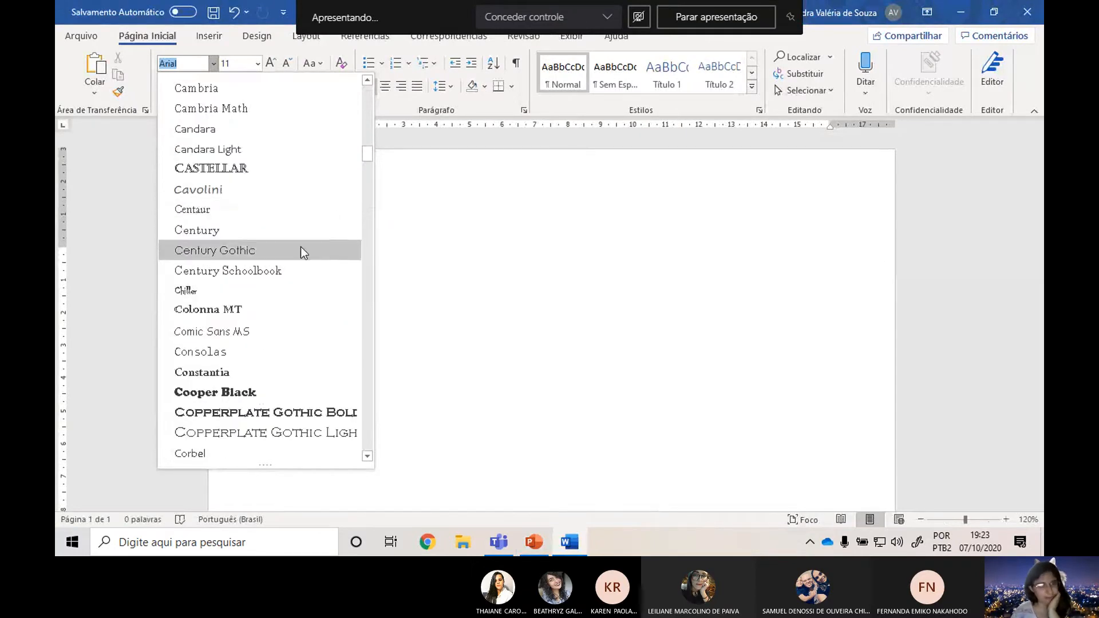
scroll(294, 261, "up", 7)
scroll(303, 252, "up", 12)
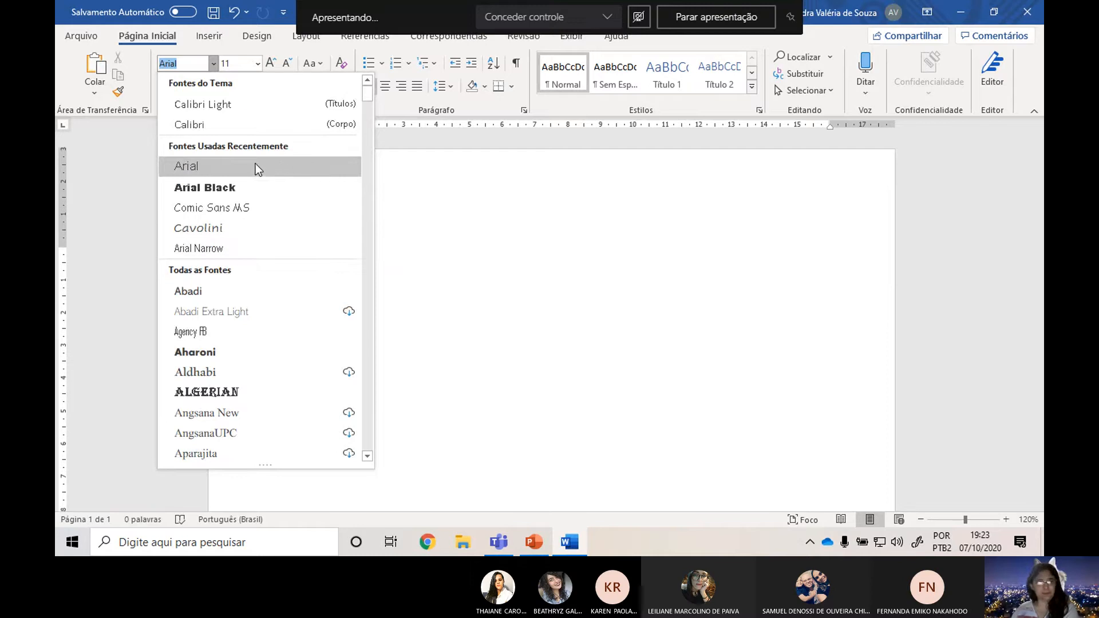
left_click(301, 172)
Set the font of the blank document to Times New Roman.
left_click(213, 63)
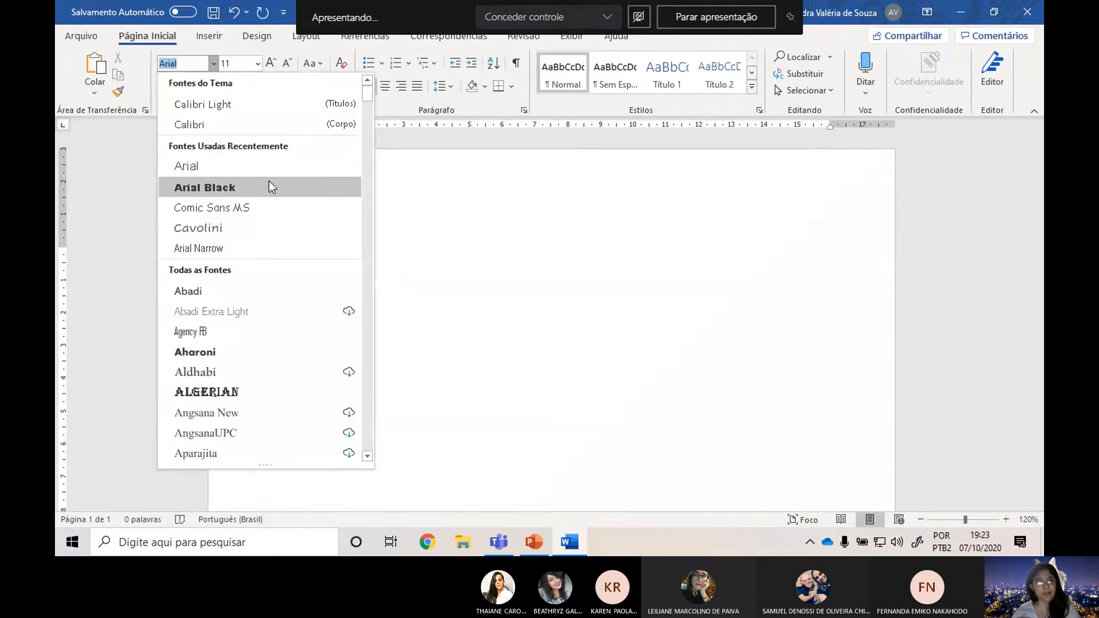
scroll(269, 183, "down", 20)
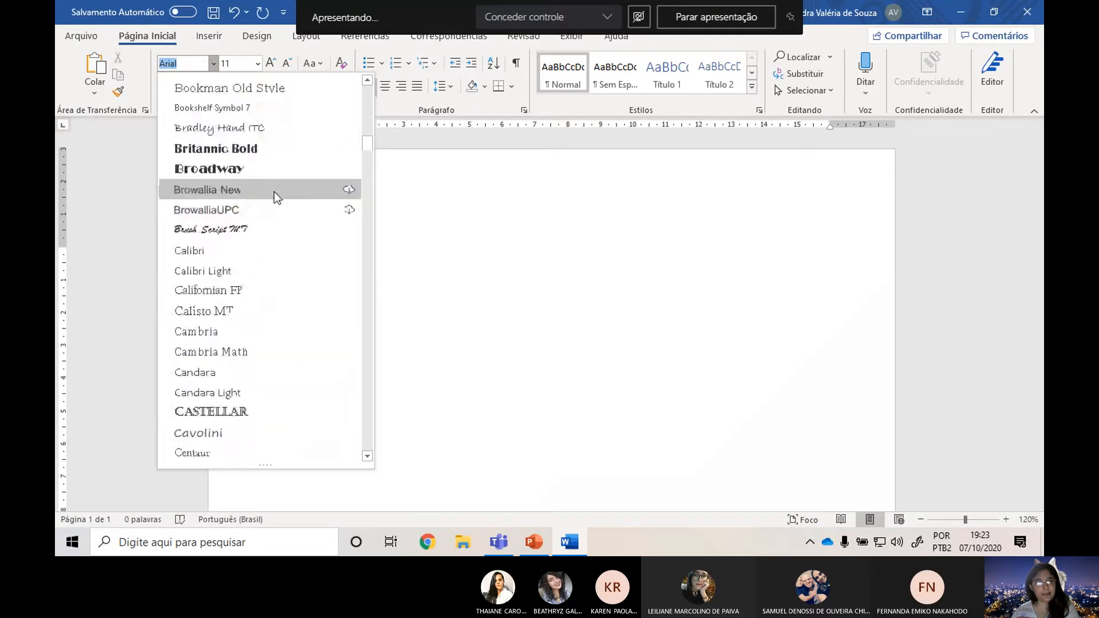
scroll(271, 202, "down", 7)
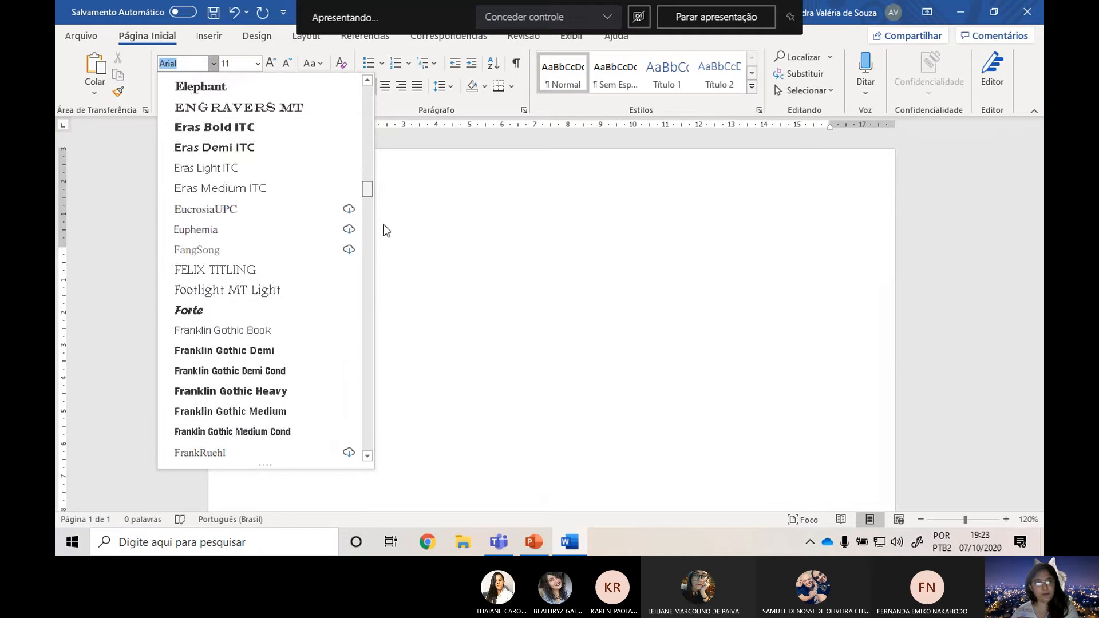
scroll(372, 345, "down", 20)
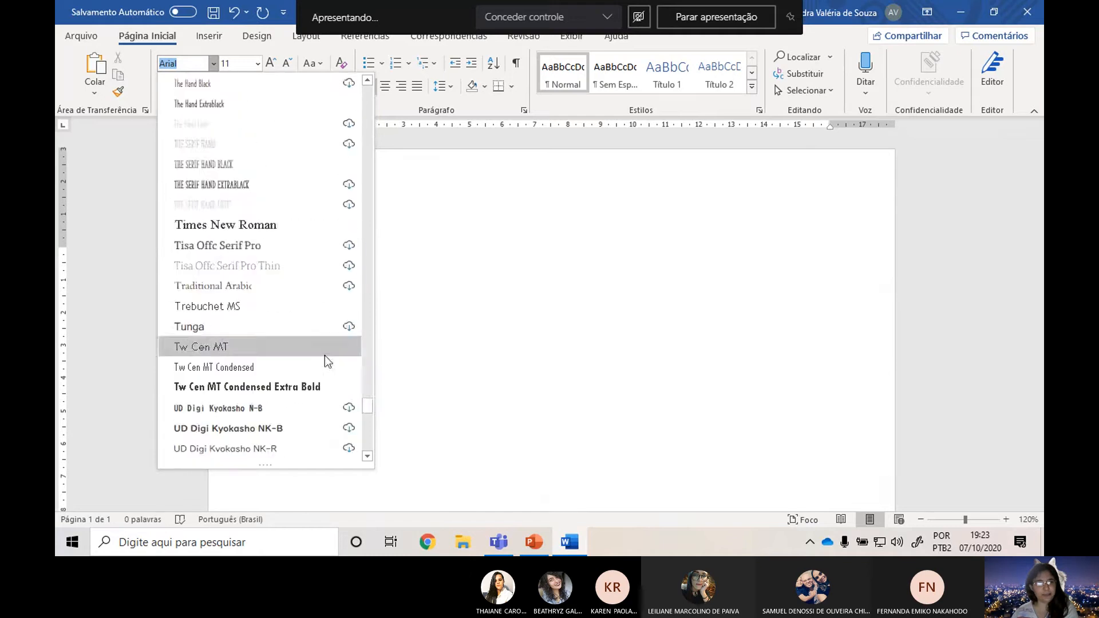
left_click(237, 225)
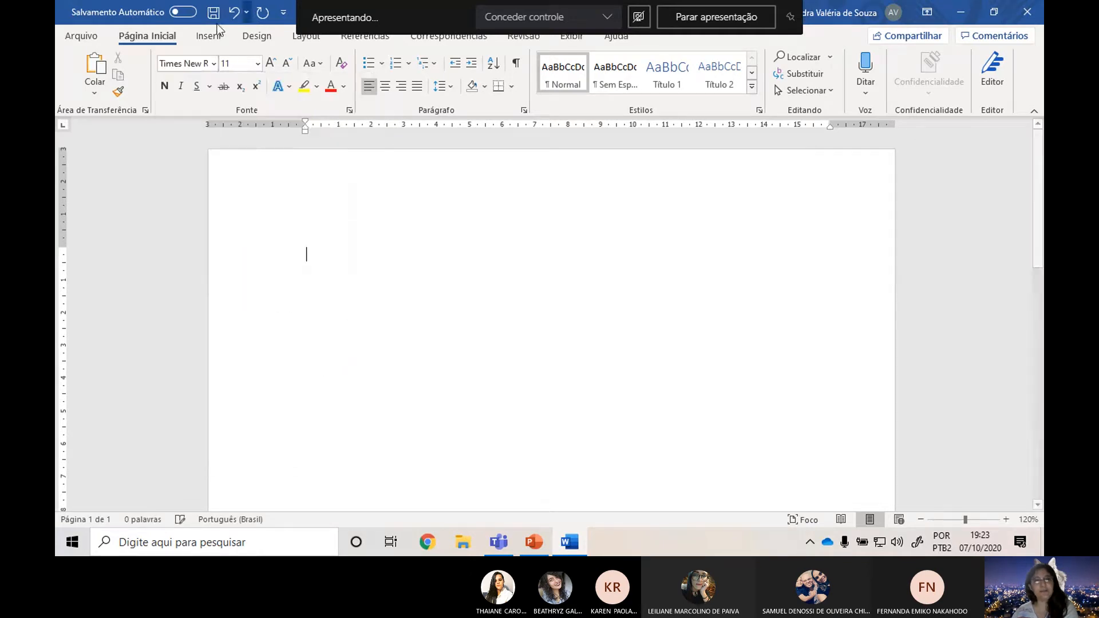
Find Courier New among the available fonts and apply it to the blank document.
left_click(210, 62)
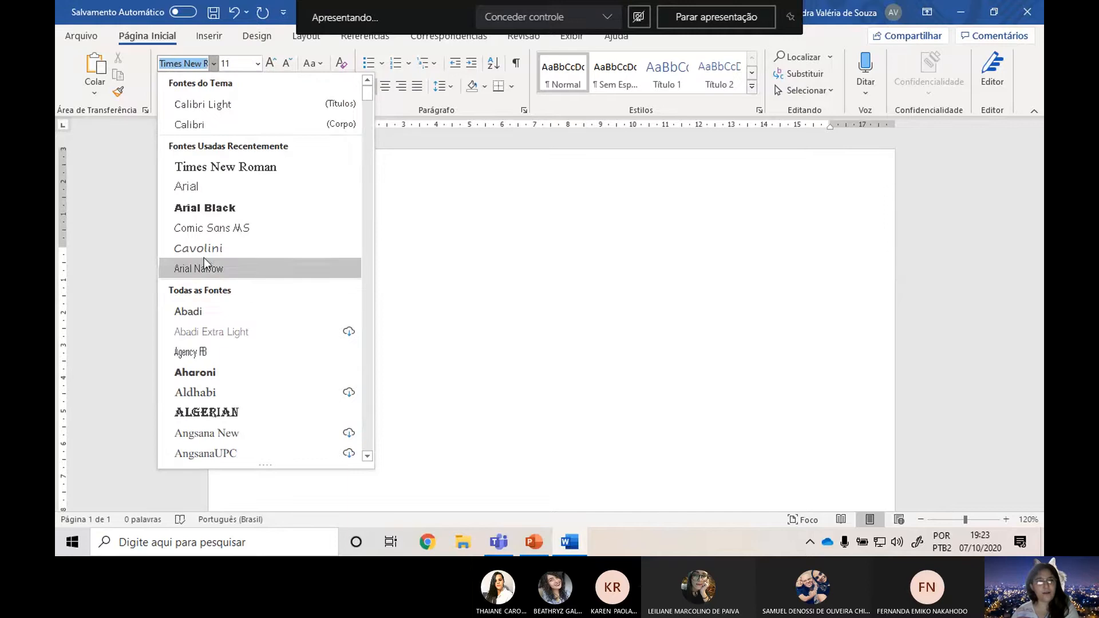
scroll(223, 297, "down", 8)
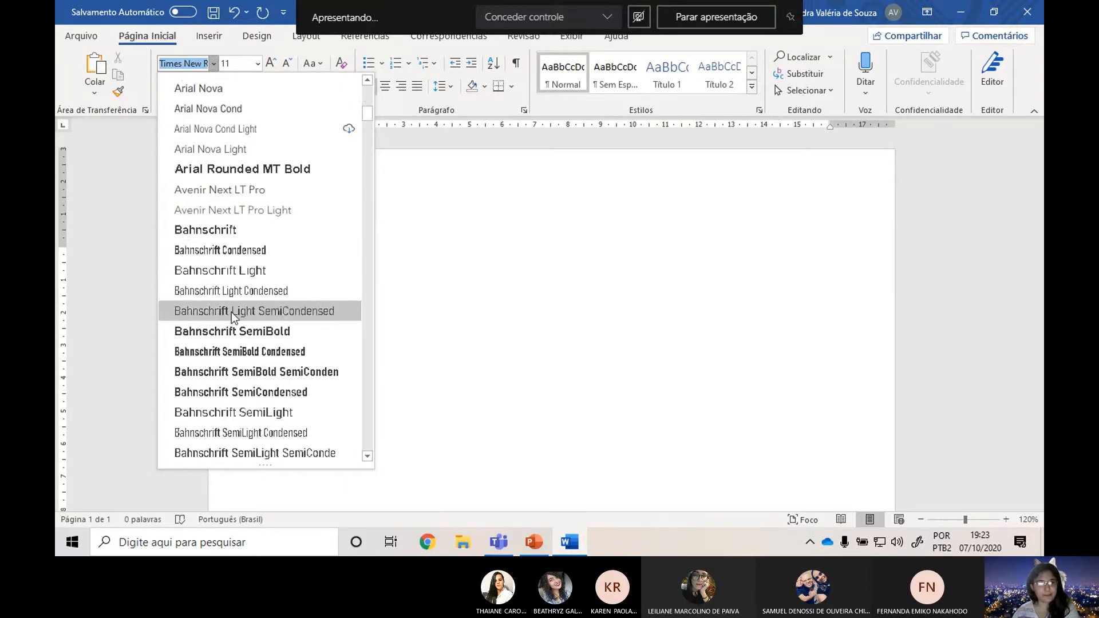
scroll(231, 311, "down", 14)
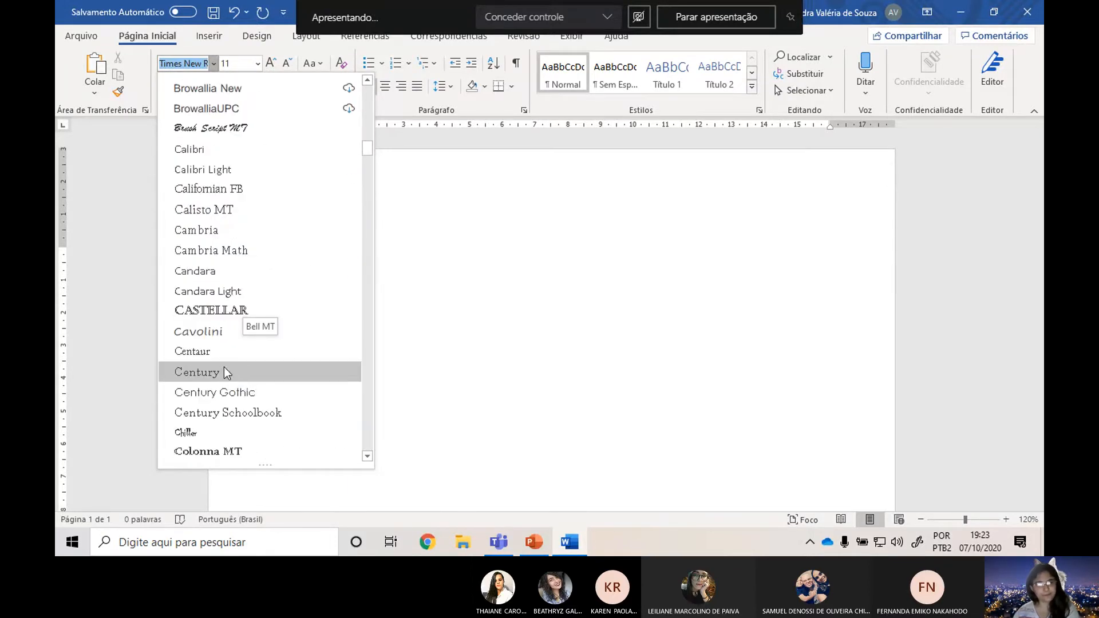
scroll(239, 375, "down", 2)
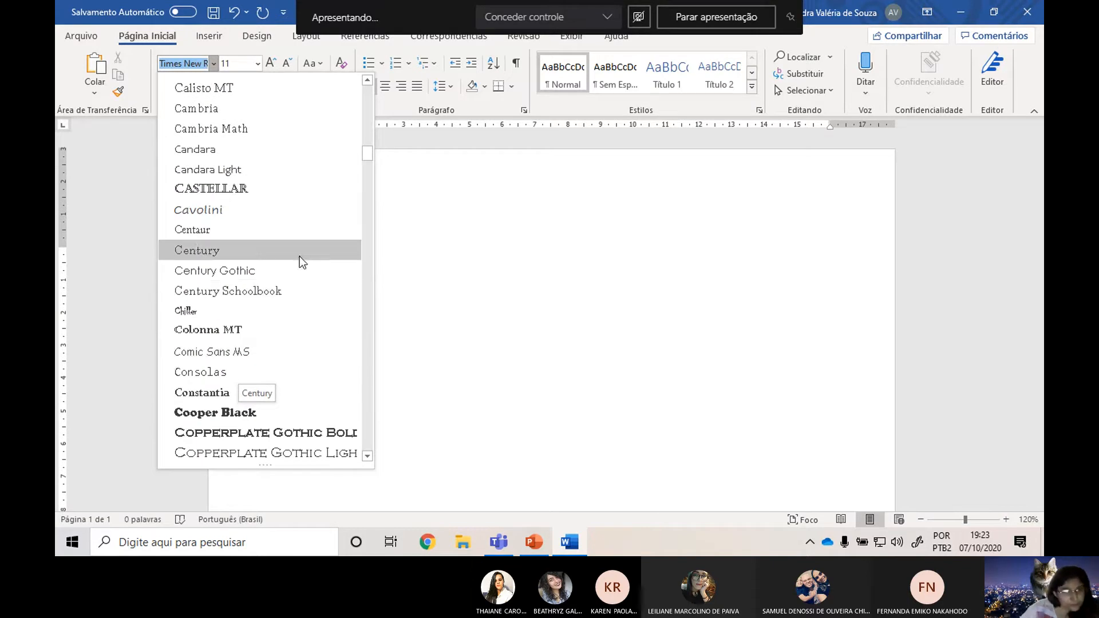
scroll(286, 263, "up", 1)
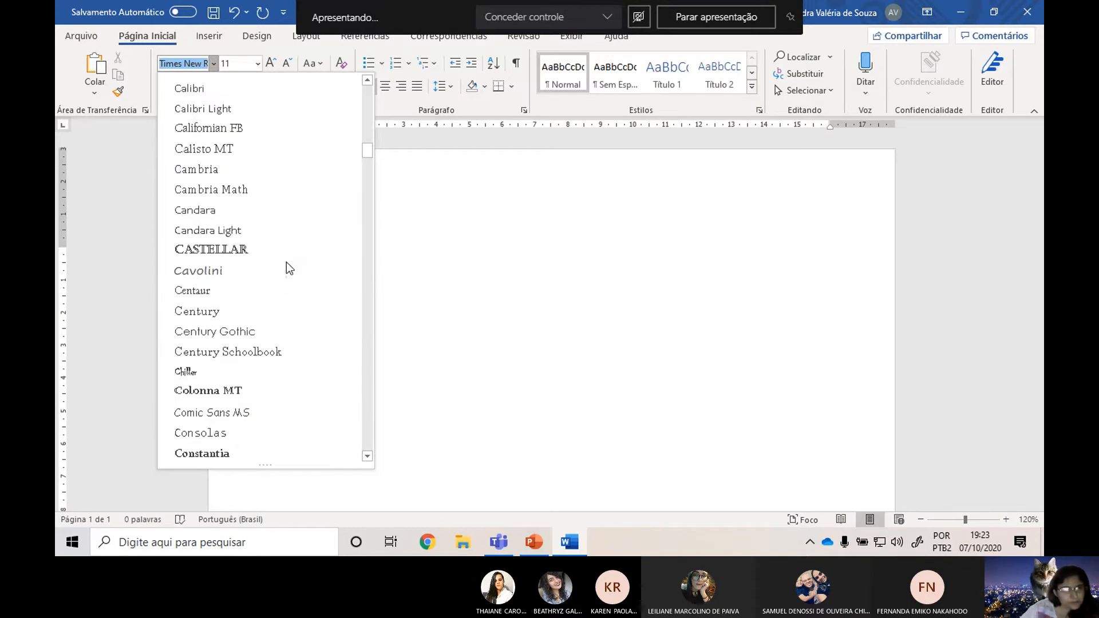
scroll(287, 262, "up", 2)
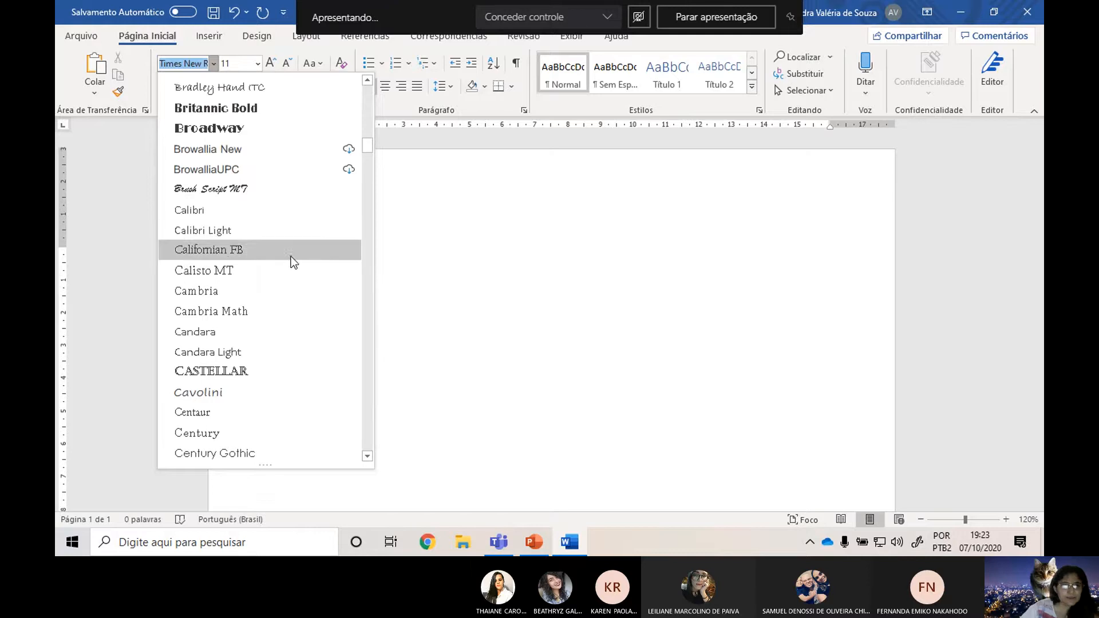
scroll(288, 267, "up", 2)
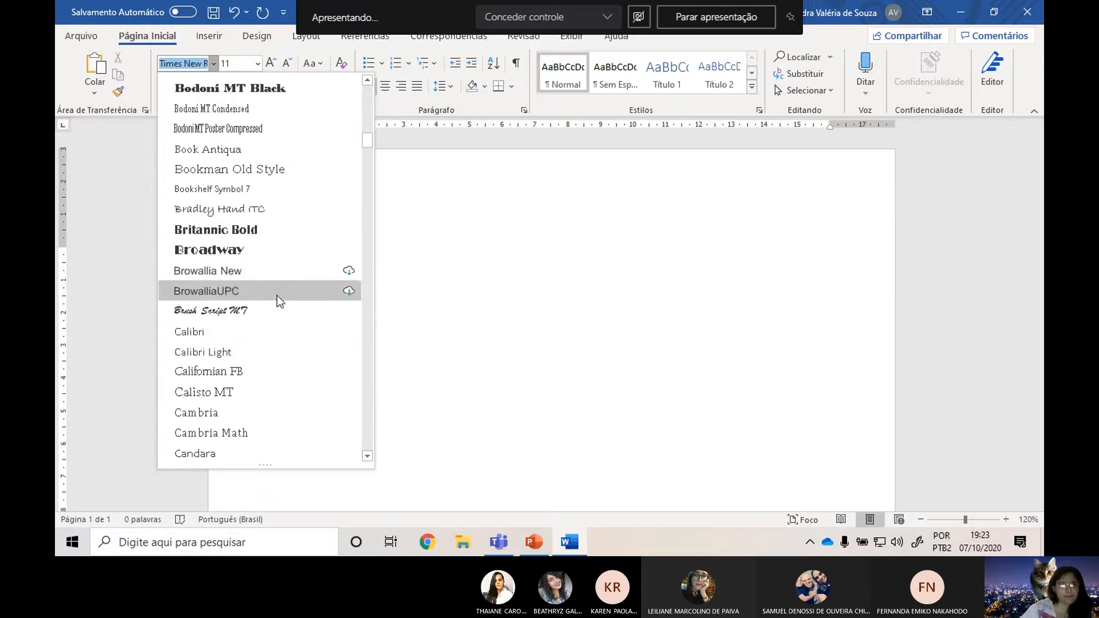
scroll(277, 299, "down", 2)
scroll(286, 216, "down", 1)
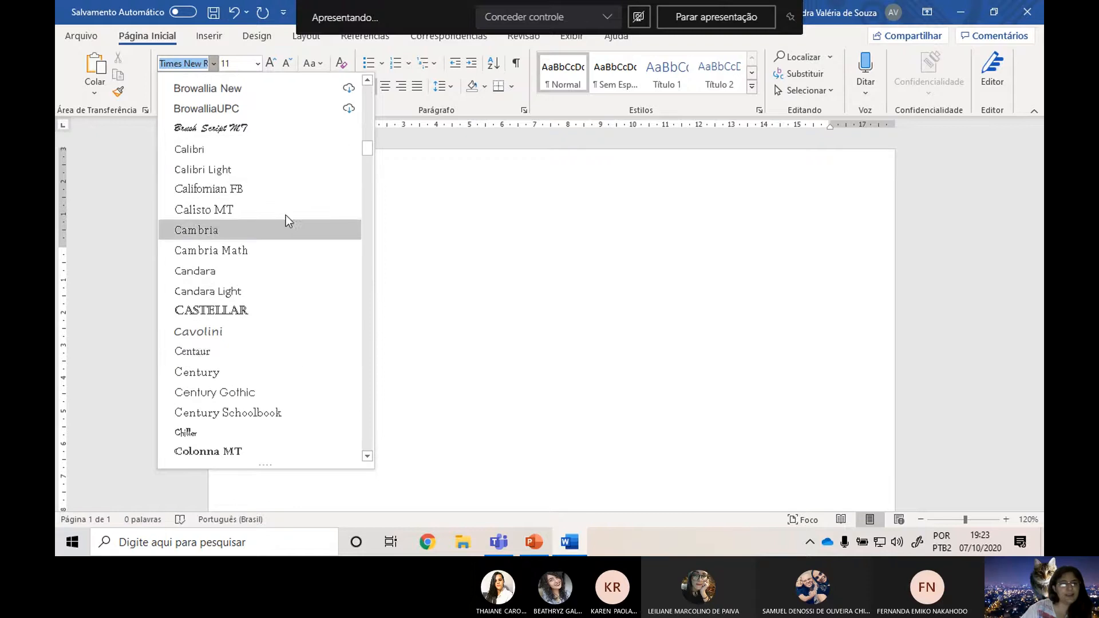
scroll(275, 395, "down", 2)
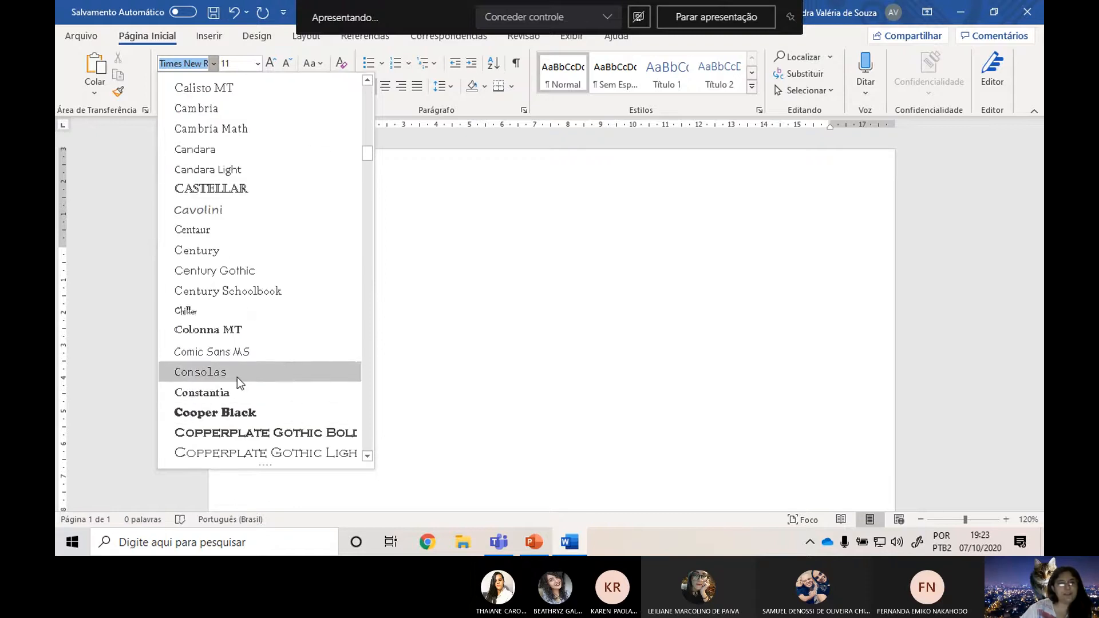
scroll(294, 252, "down", 3)
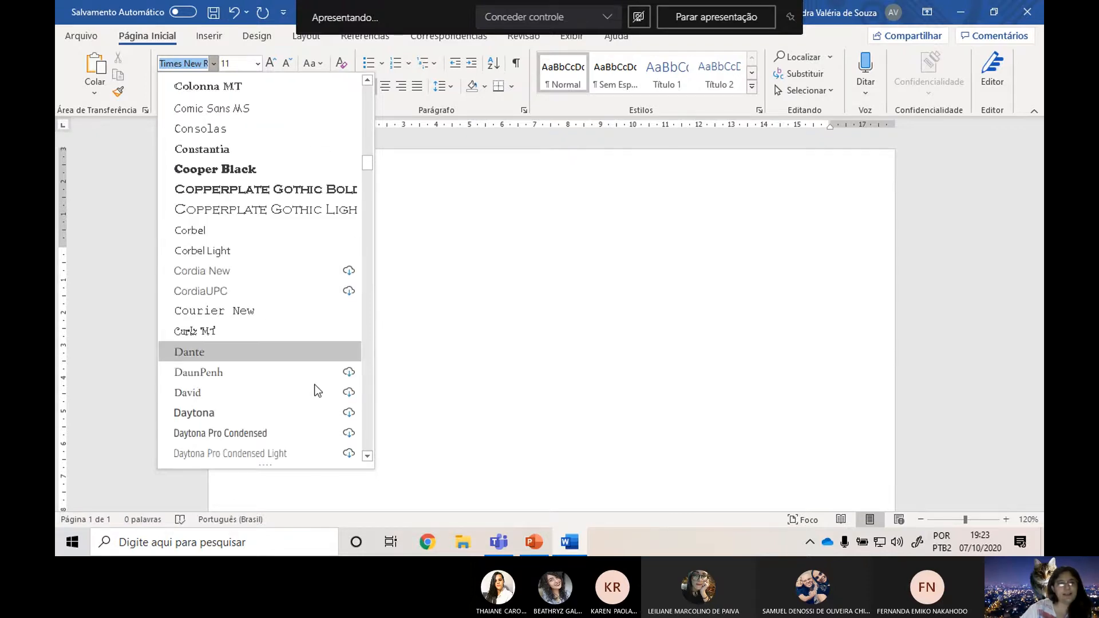
left_click(248, 311)
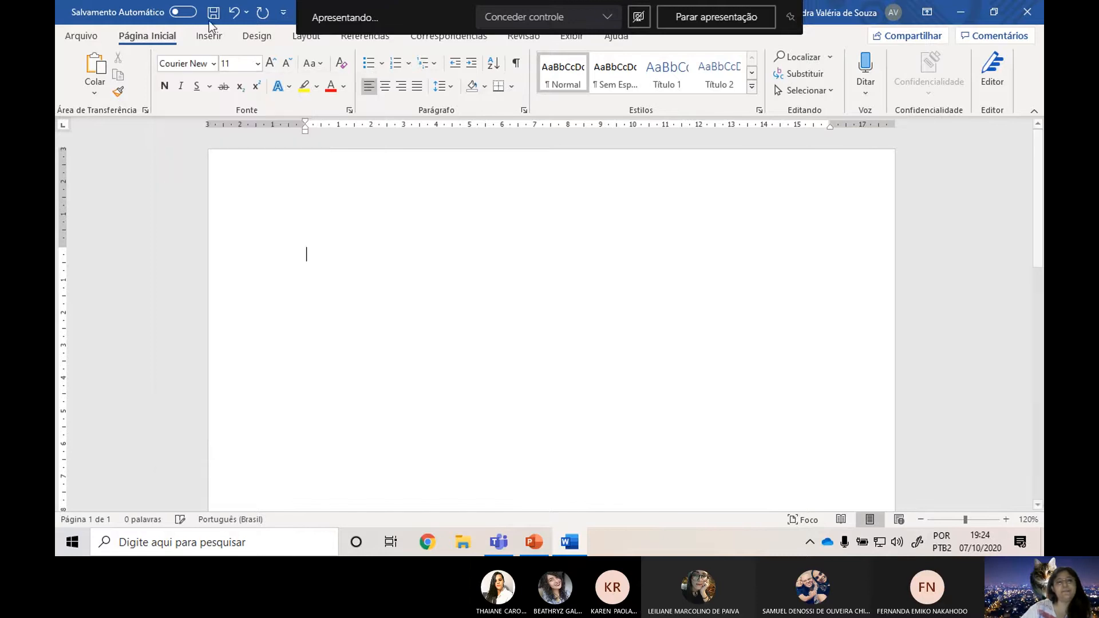
Apply the theme's Calibri body font to the blank document, and switch the font back to Arial.
left_click(214, 65)
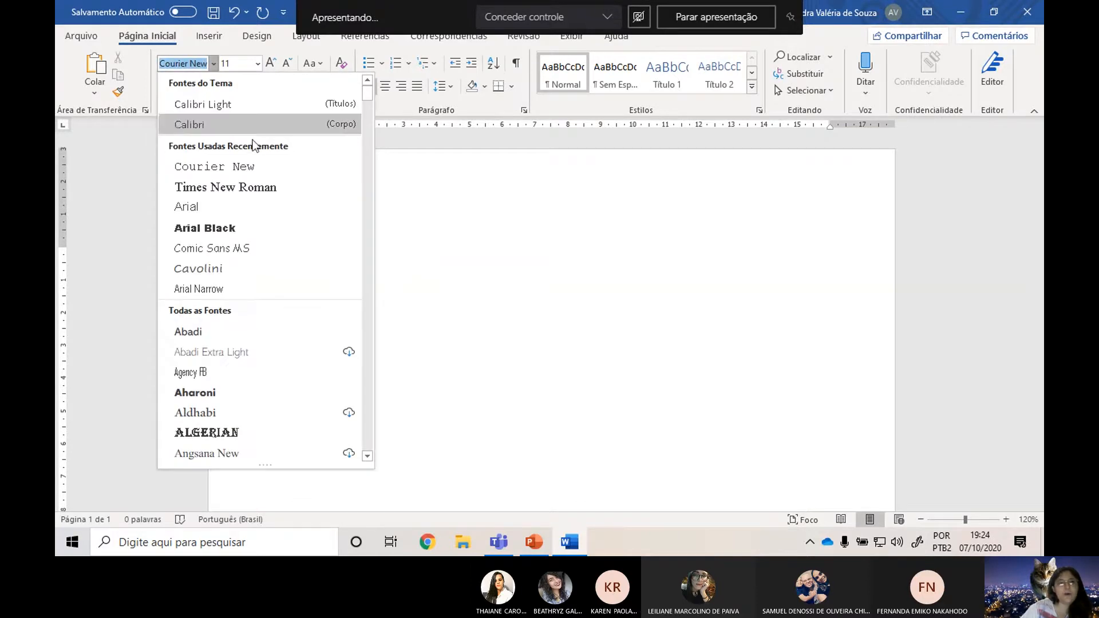
left_click(199, 126)
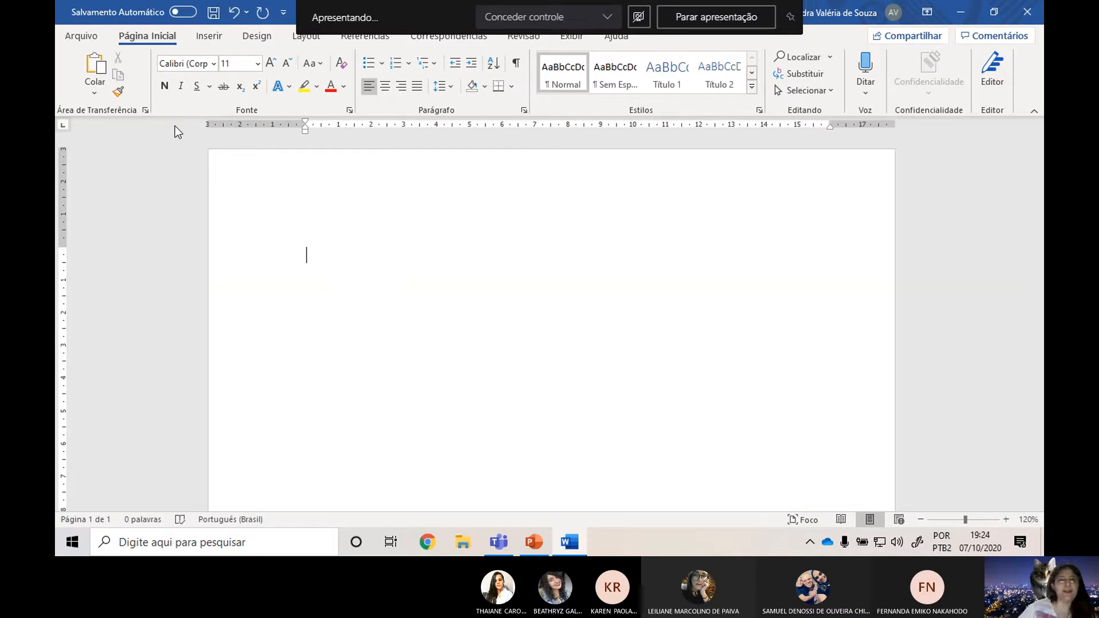
left_click(215, 64)
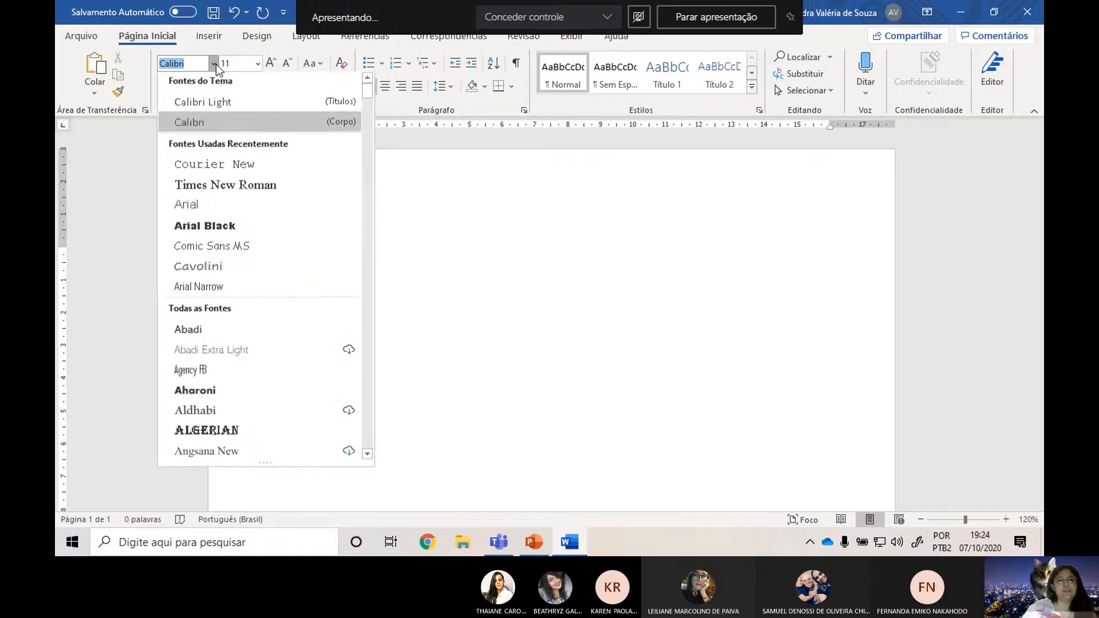
left_click(269, 208)
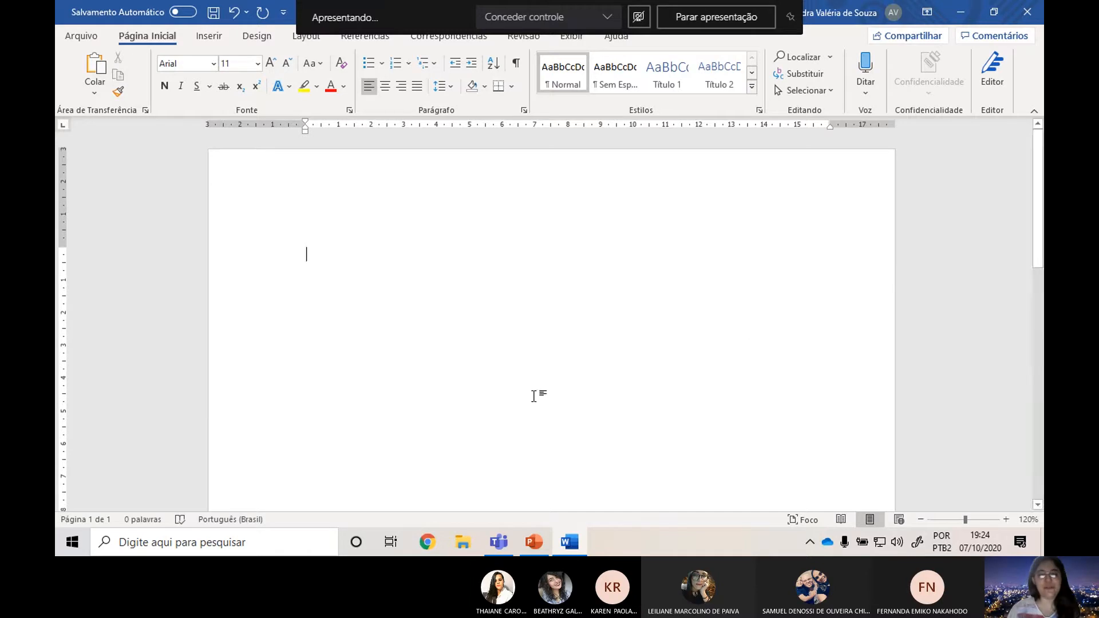
Switch to Chrome, search Google for "CONTABILIDADE WIKIPEDIA" and open the Contabilidade article on Wikipedia.
left_click(423, 546)
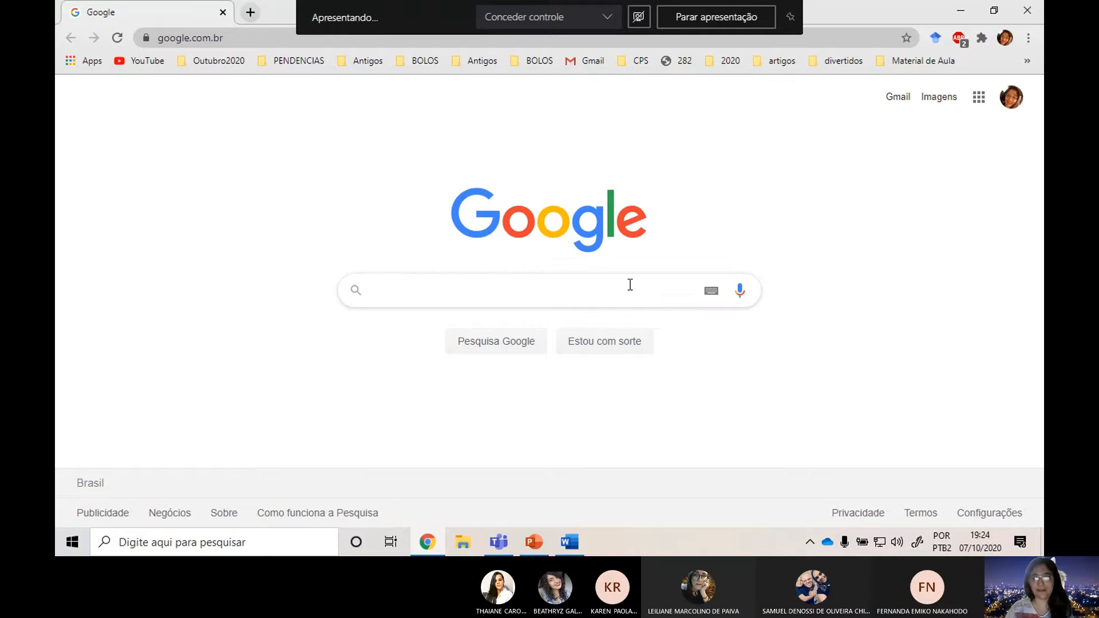
type("CO")
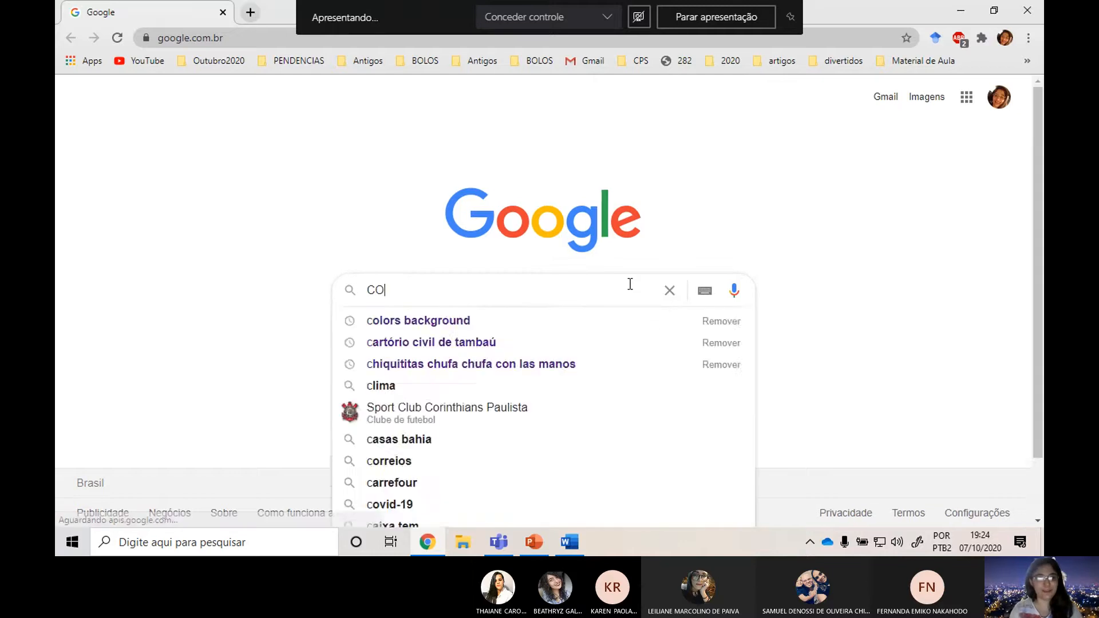
type("NTABILIDADE WI")
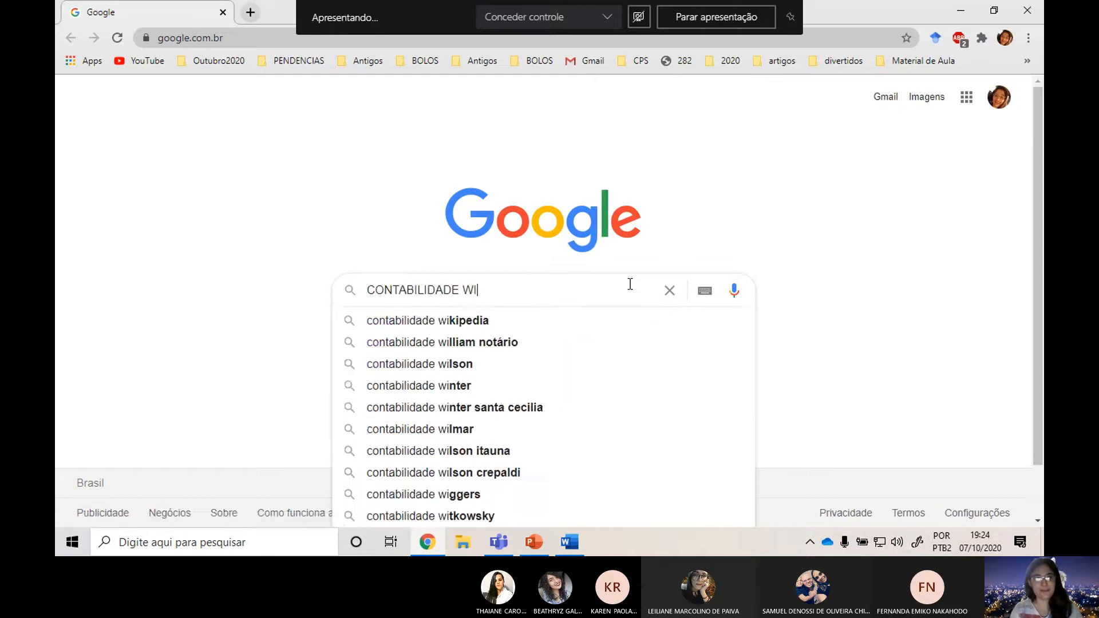
type("KIP")
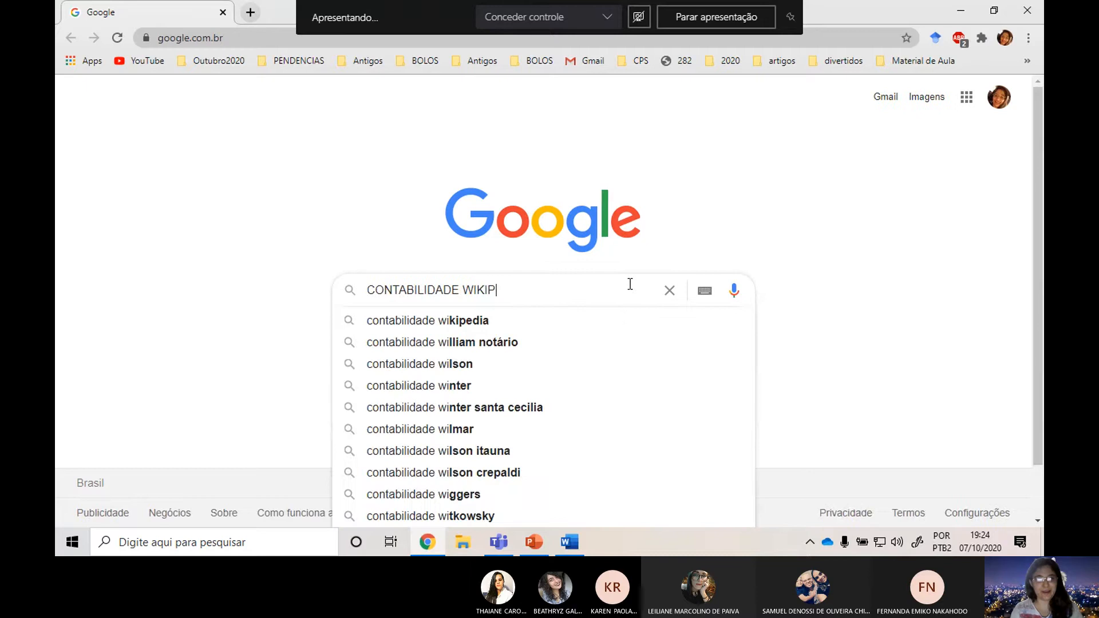
type("EDIA")
key("Return")
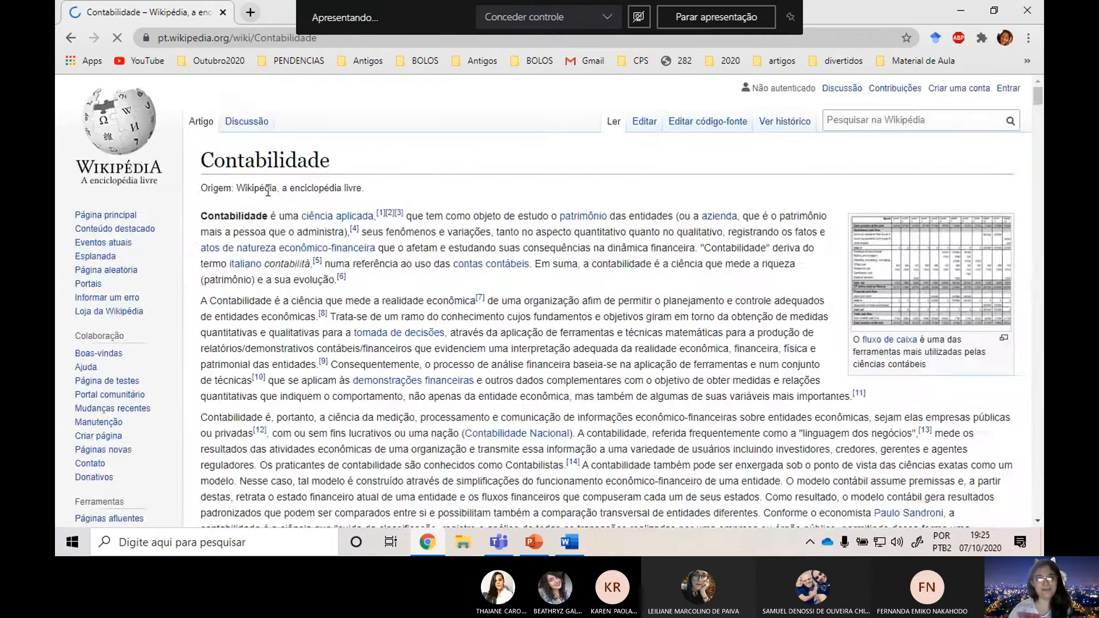
Copy the article's first two paragraphs, up to "mas também de algumas d", into the Word document and view the paste options.
left_click_drag(200, 313, 696, 492)
key("ctrl+c")
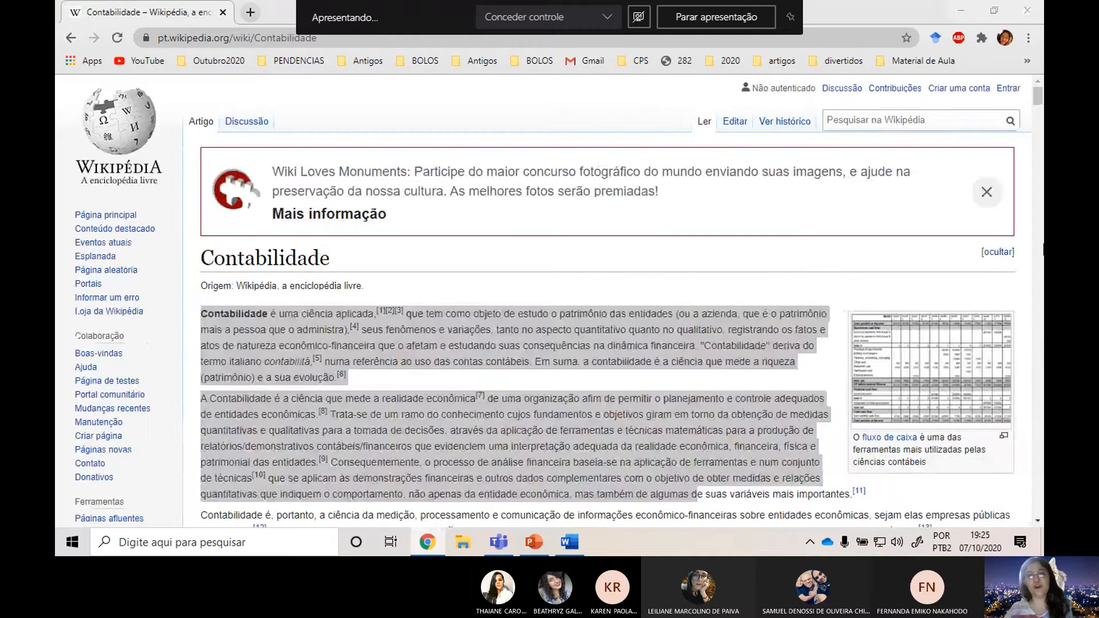
key("alt+Tab")
key("ctrl+v")
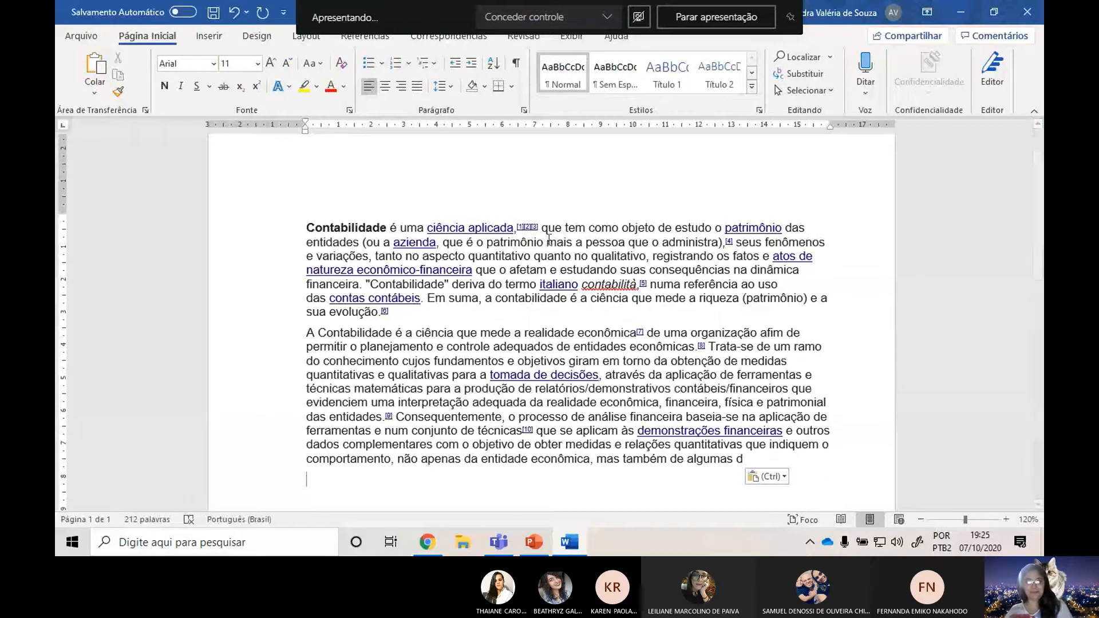
left_click(766, 476)
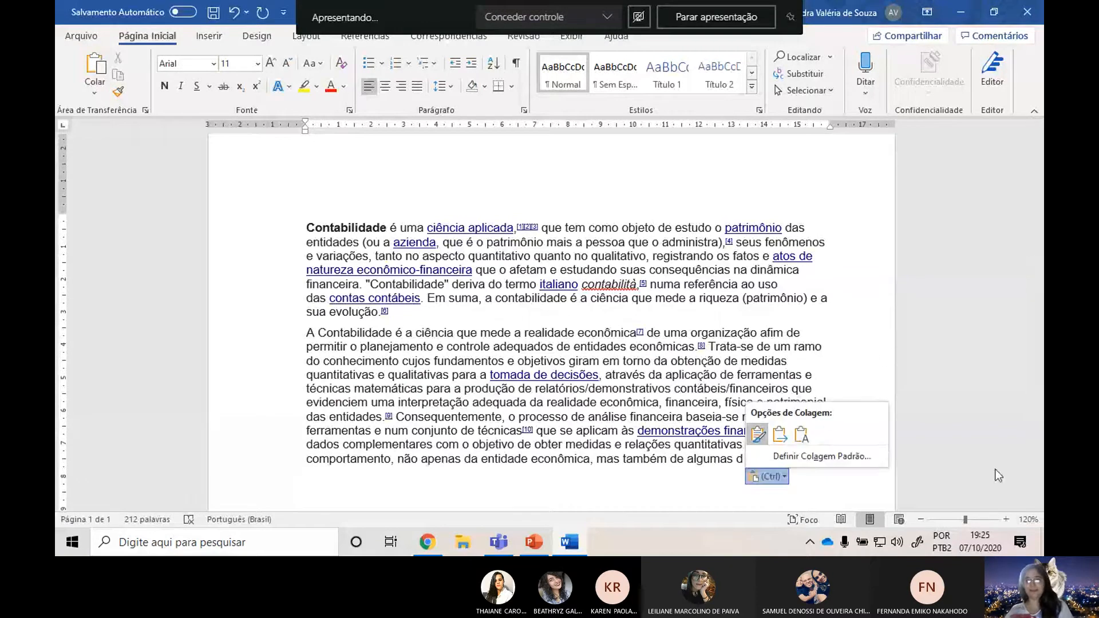
left_click(716, 250)
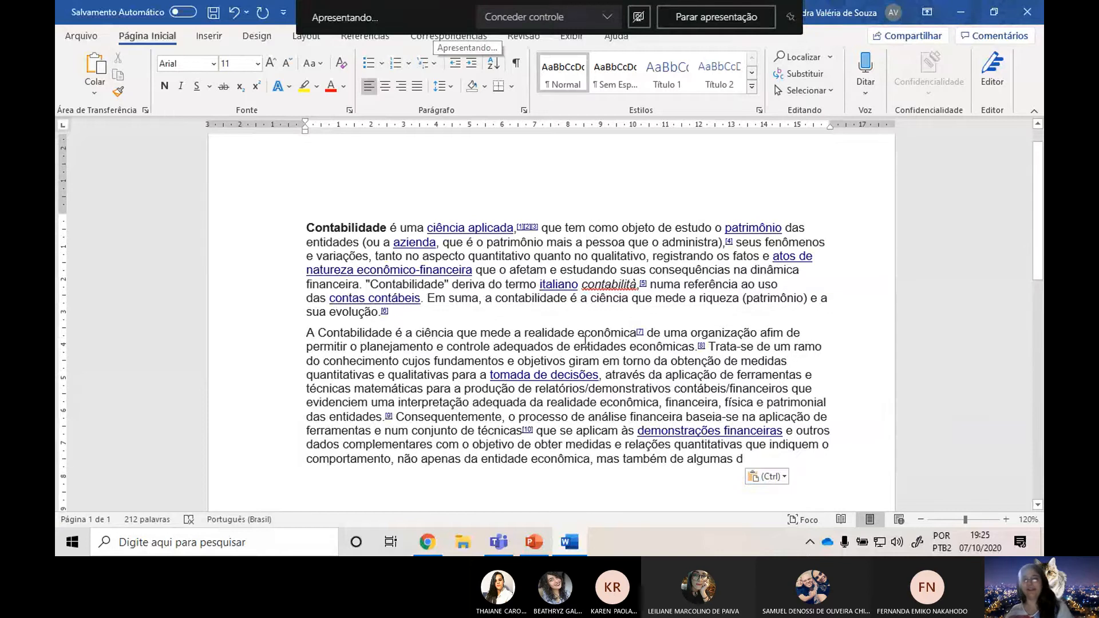
Undo the formatted paste and paste the copied Wikipedia paragraphs again with the Manter Somente Texto option.
key("ctrl+z")
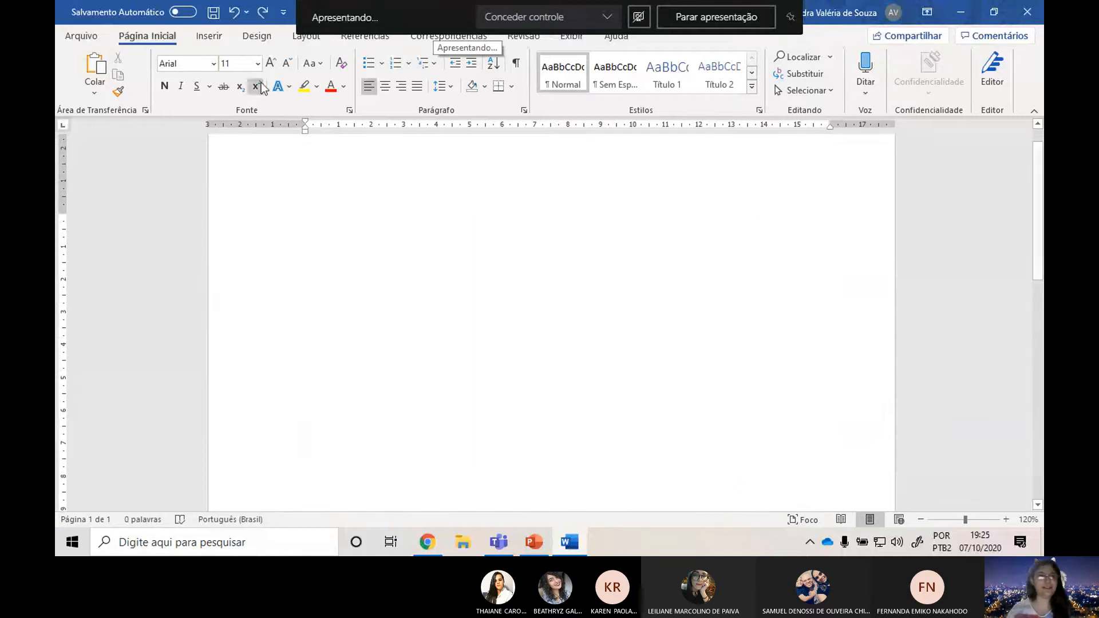
key("alt+Tab")
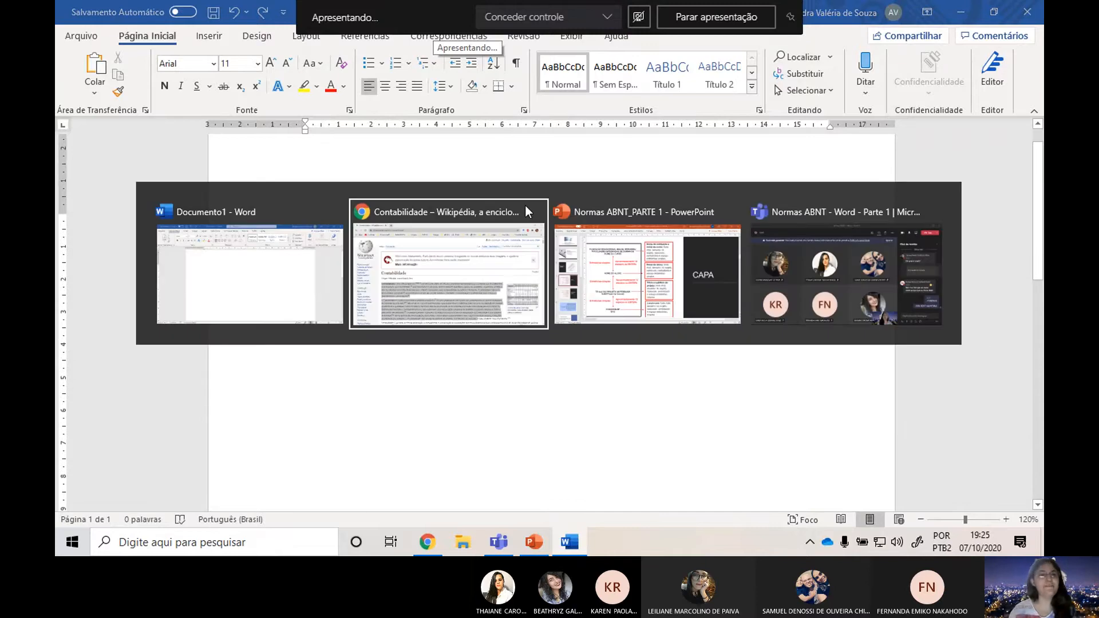
key("alt+Tab")
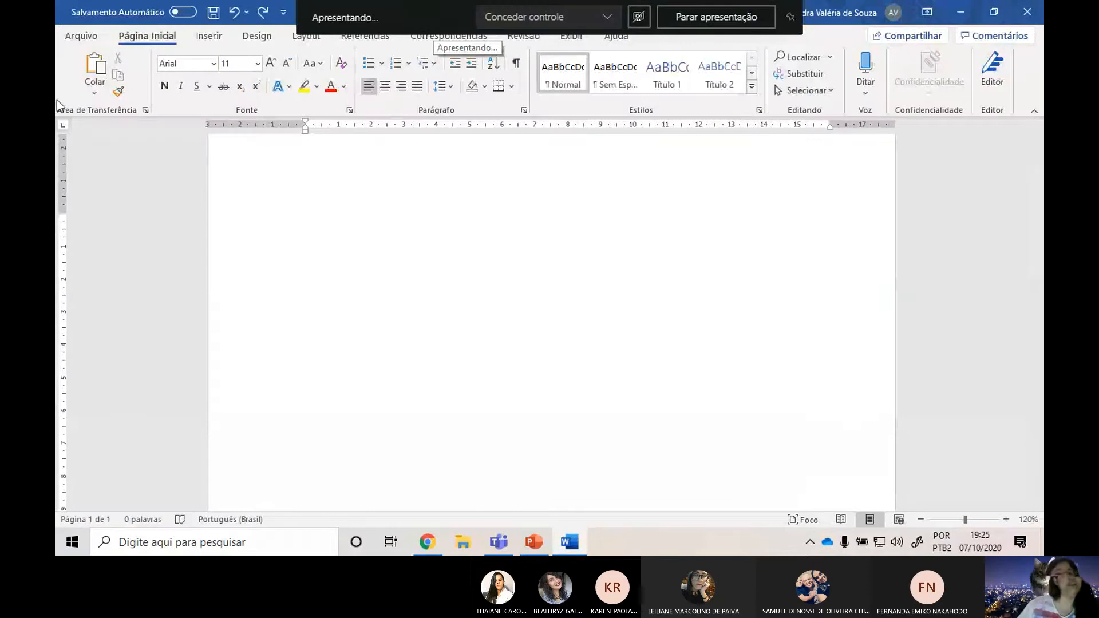
left_click(94, 93)
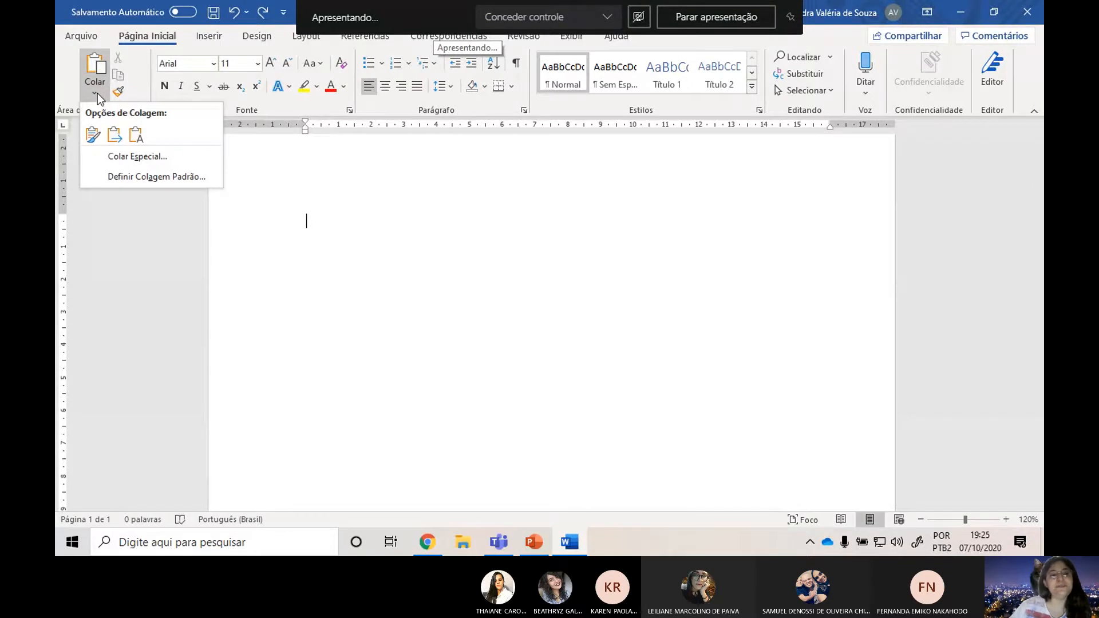
left_click(93, 135)
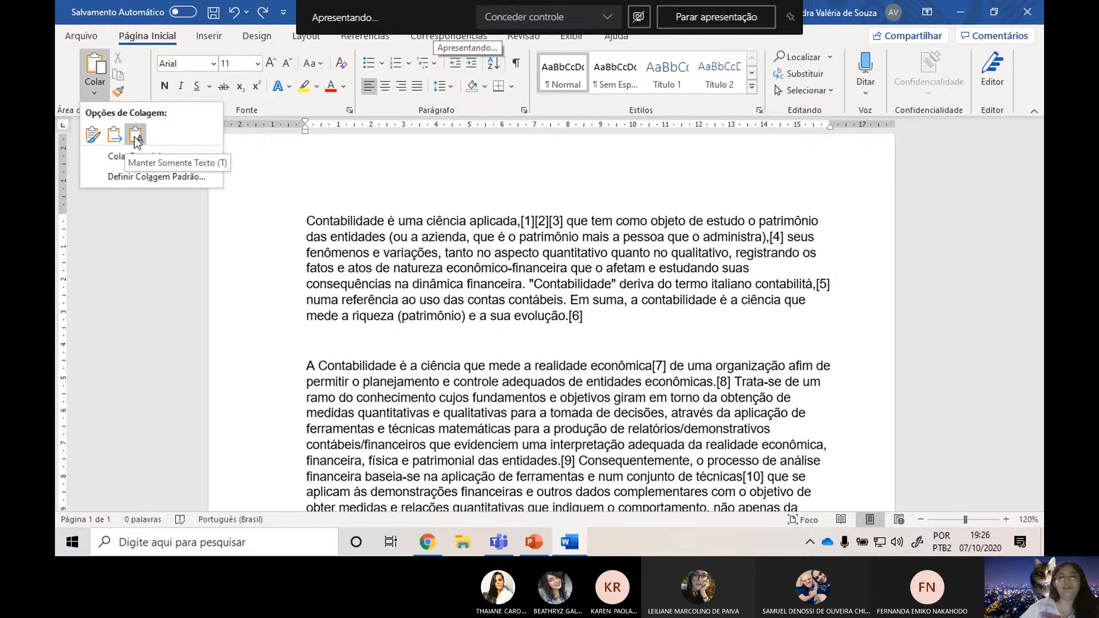
left_click(135, 136)
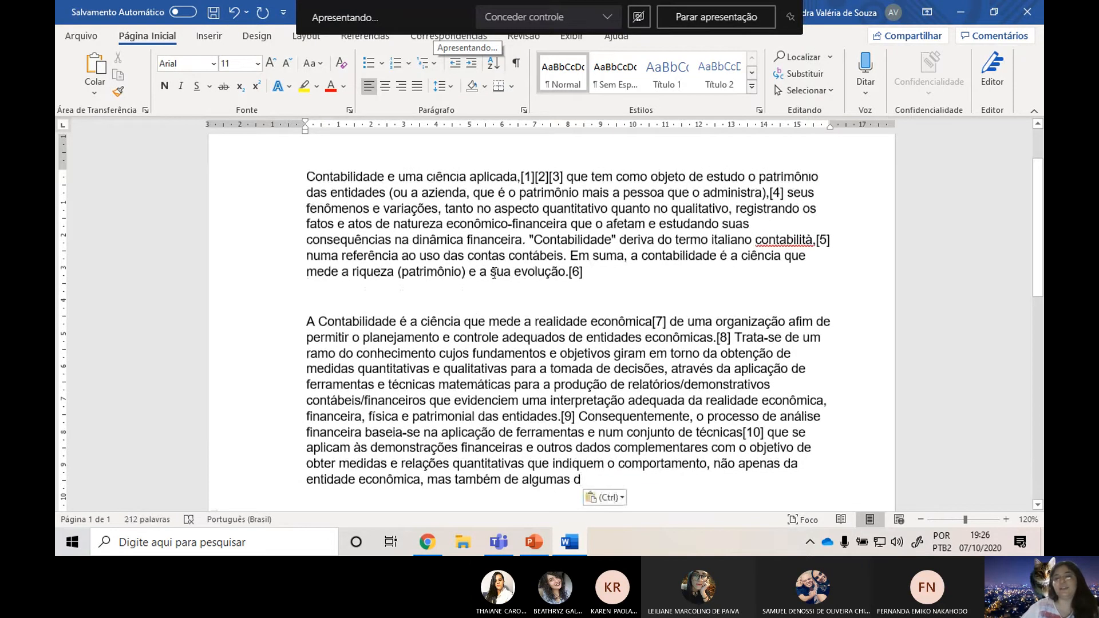
Delete all the pasted text from the Word document, and close the Wikipedia article's Chrome window.
scroll(474, 371, "up", 2)
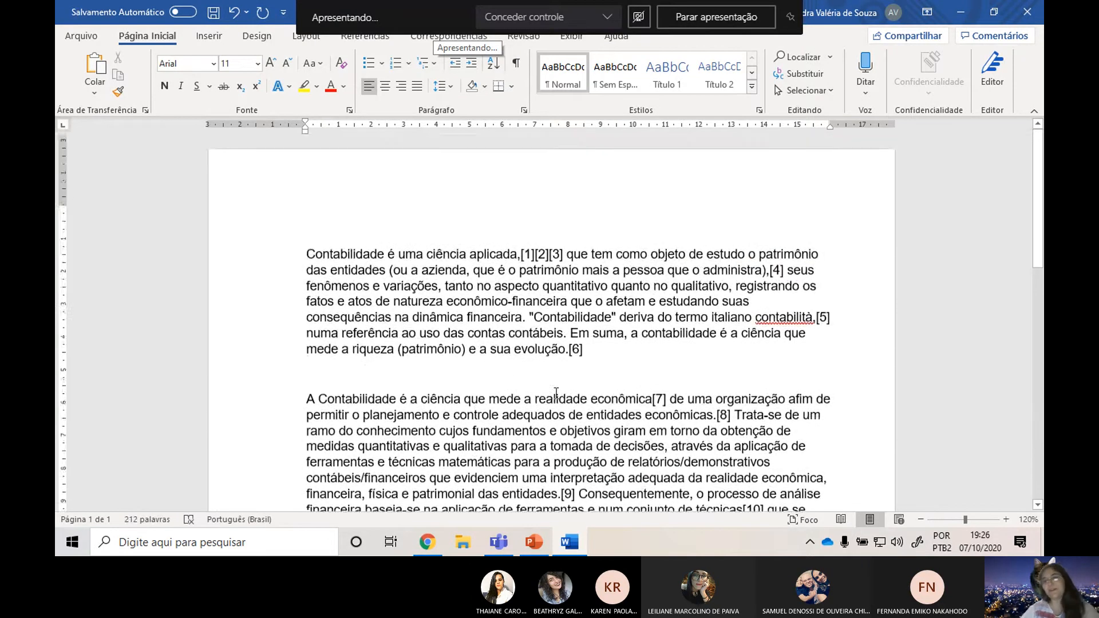
scroll(555, 389, "down", 5)
scroll(556, 389, "up", 3)
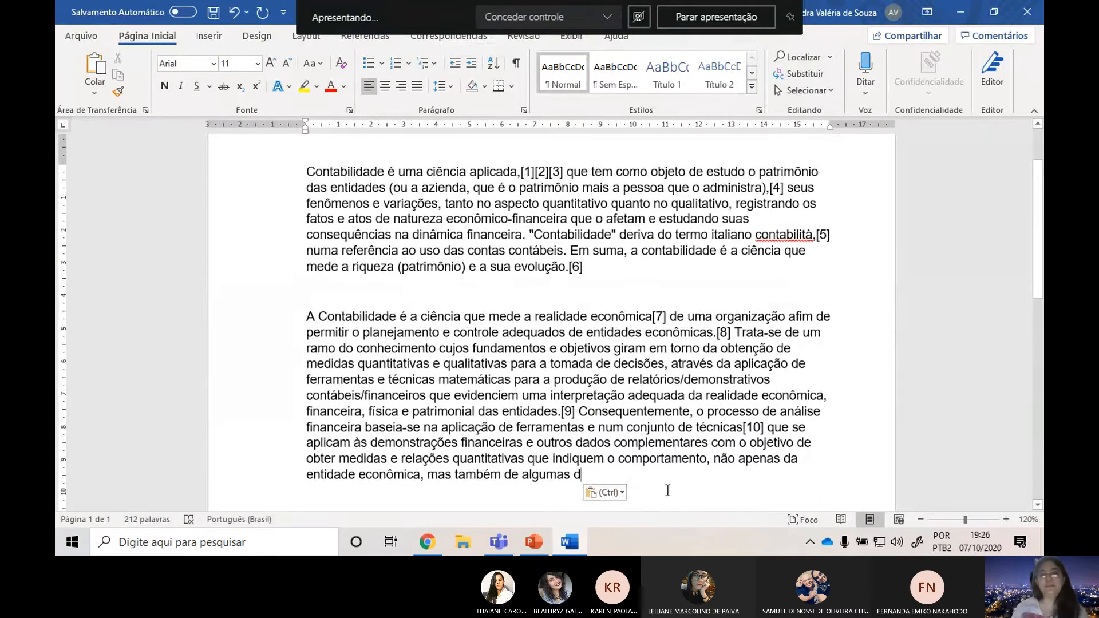
left_click_drag(667, 491, 170, 103)
key("Delete")
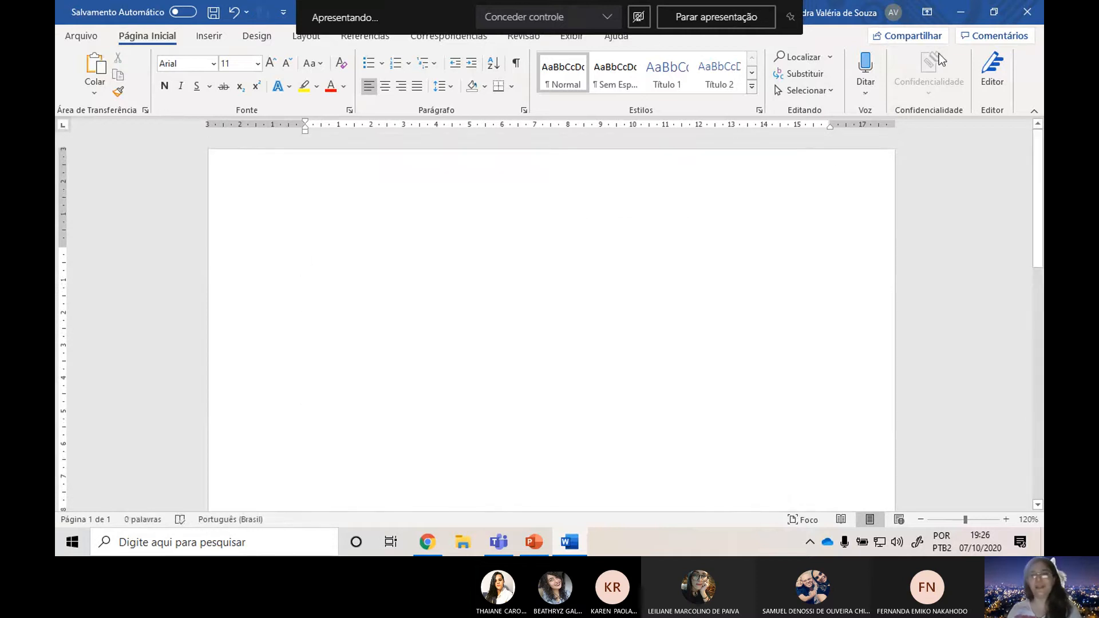
key("alt+Tab")
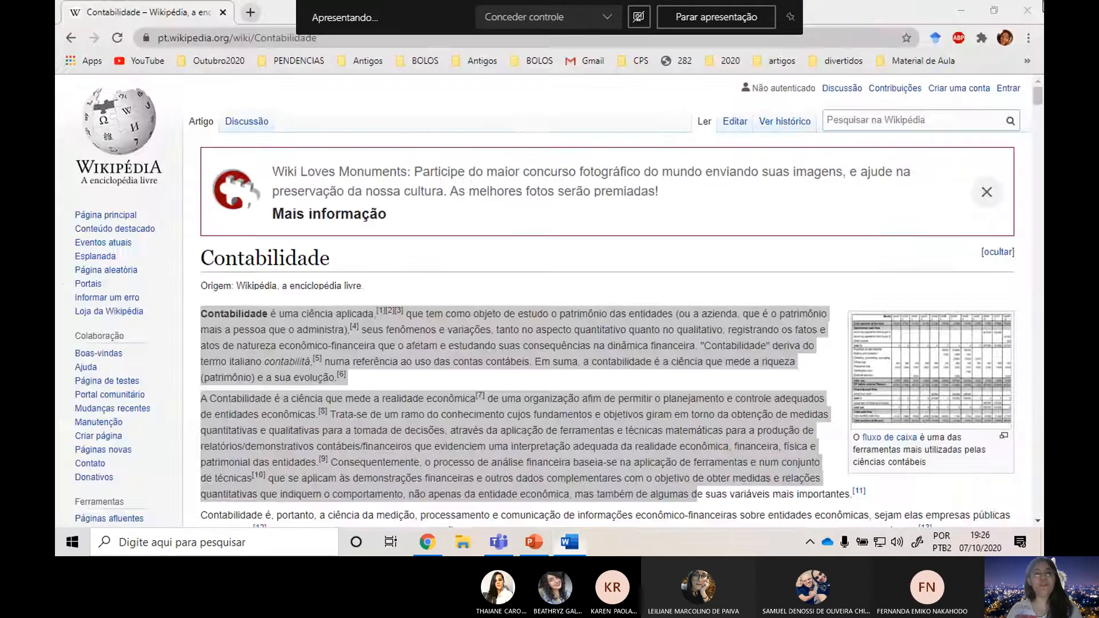
key("alt+Tab")
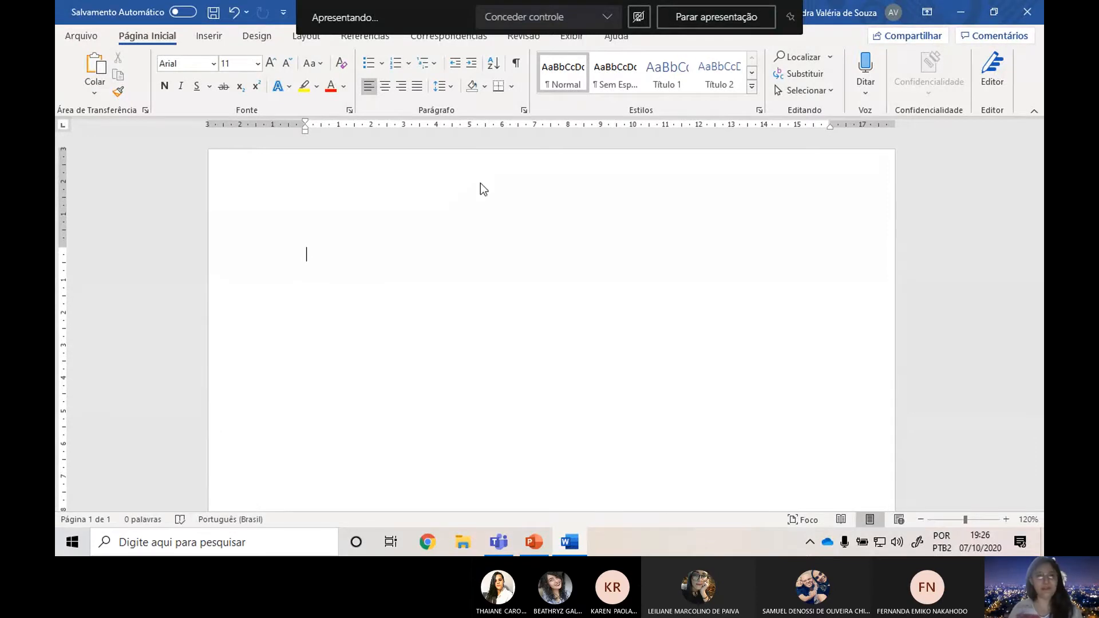
Consult the CAPA slide in PowerPoint for the cover's font rules and set the Word document's font size to 14.
key("alt+Tab")
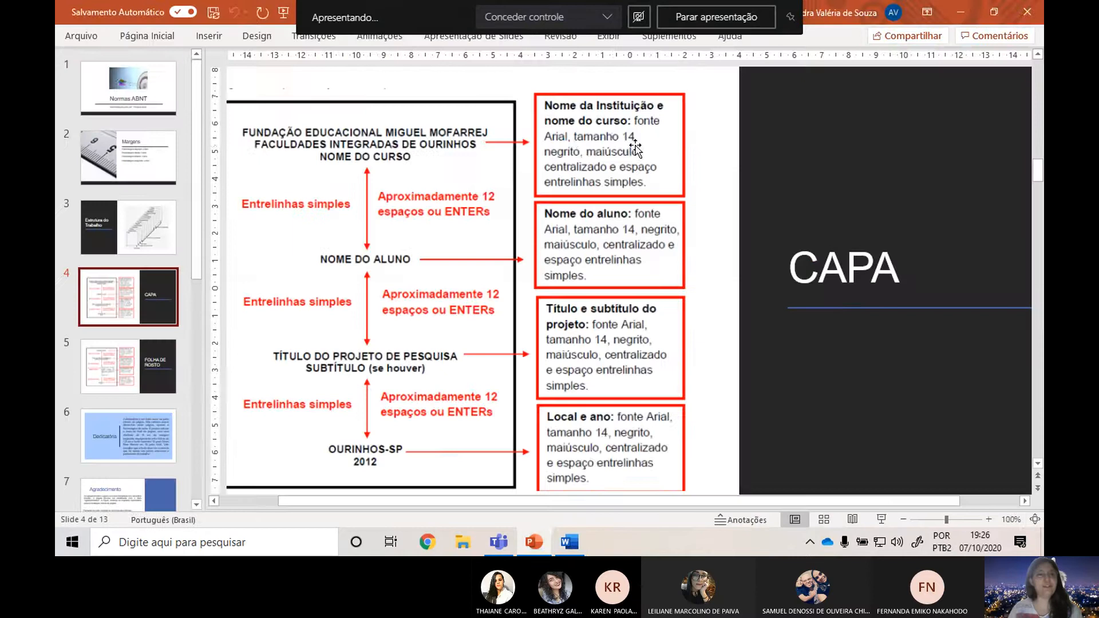
key("alt+Tab")
left_click(182, 63)
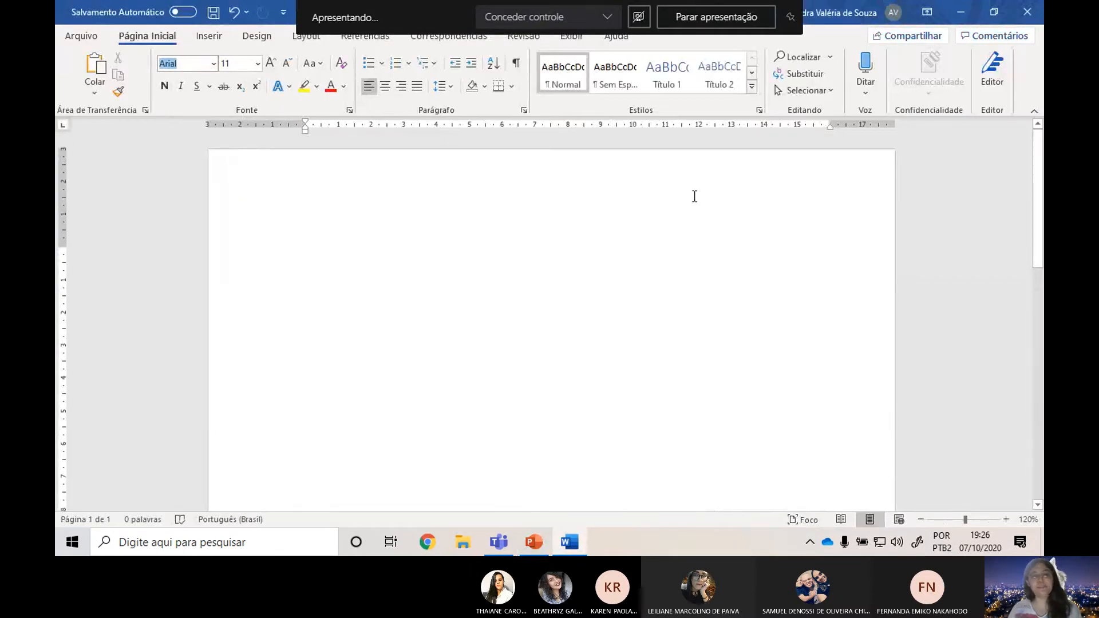
key("alt+Tab")
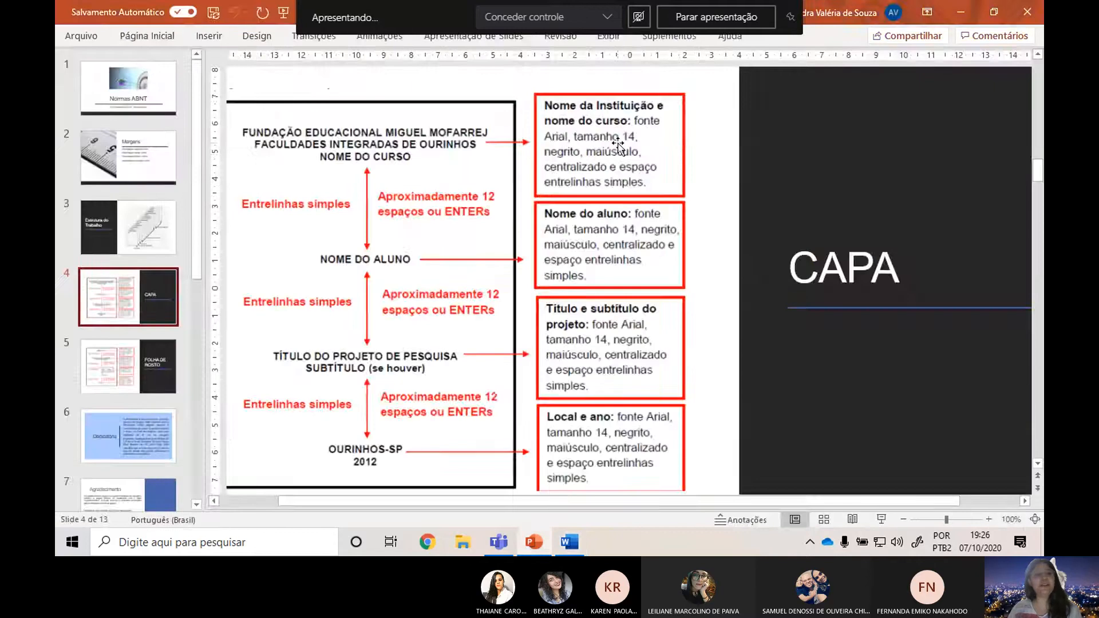
key("alt+Tab")
left_click(256, 63)
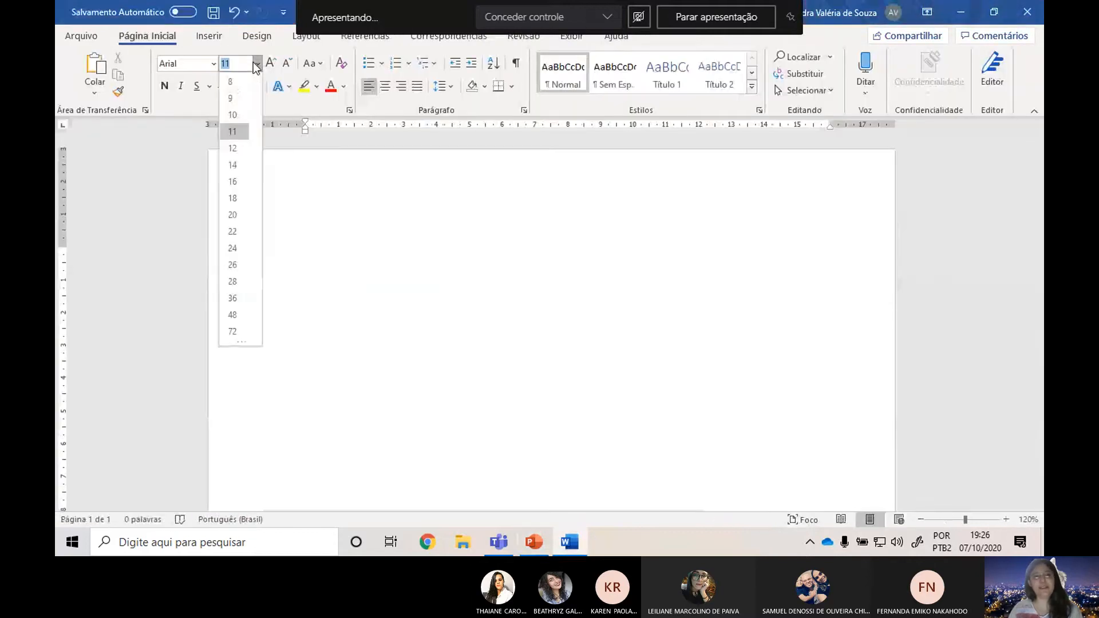
left_click(241, 165)
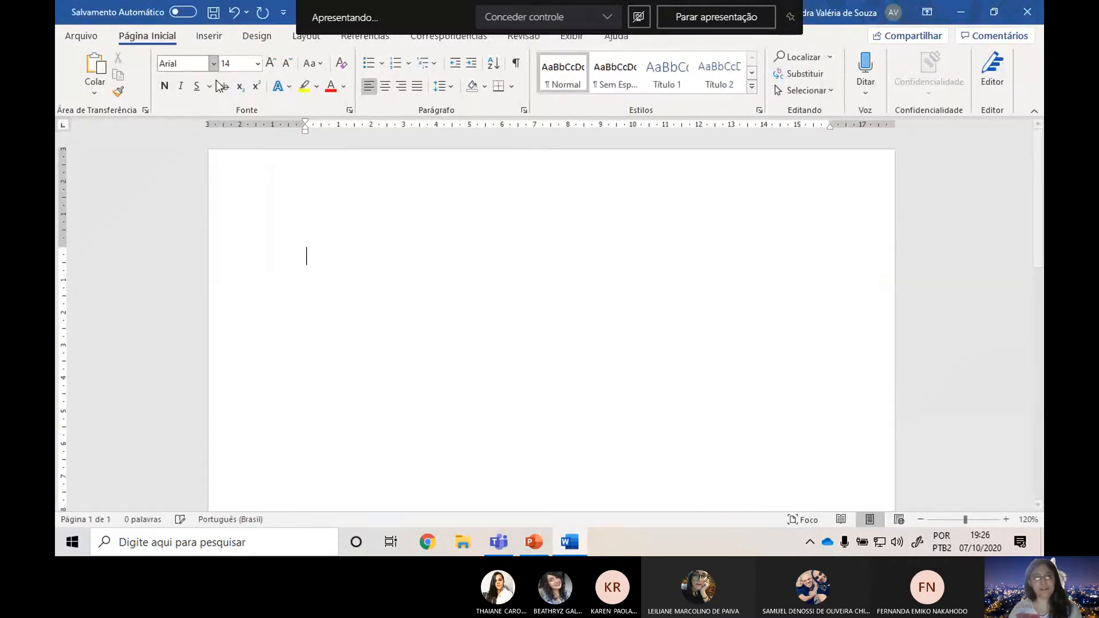
Following the CAPA slide in PowerPoint, turn on bold and centre the empty first paragraph in Word.
key("alt+Tab")
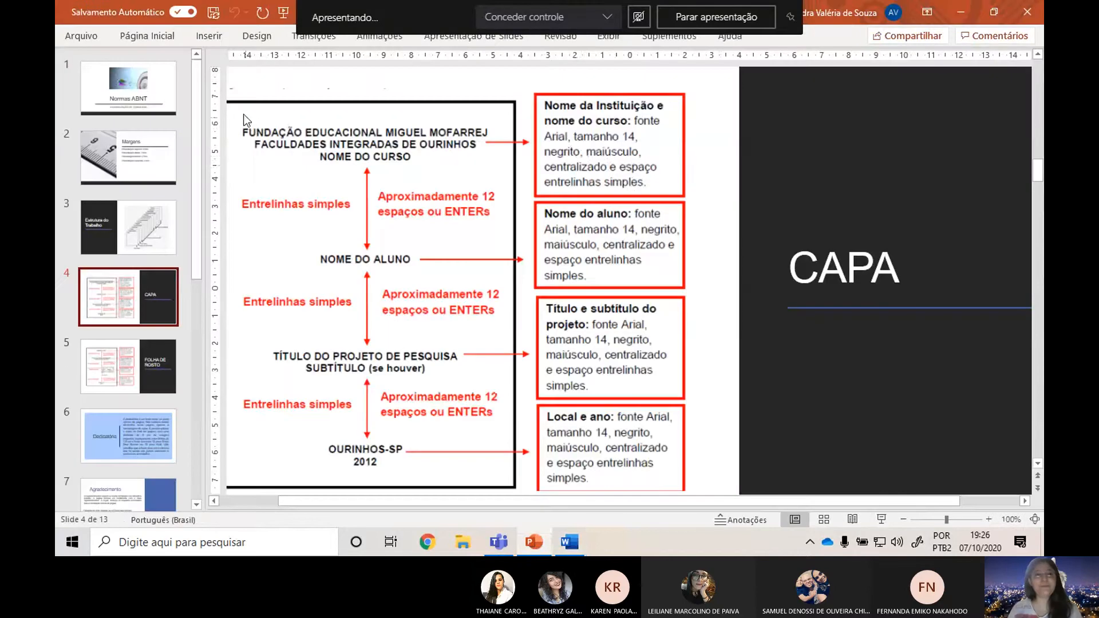
key("alt+Tab")
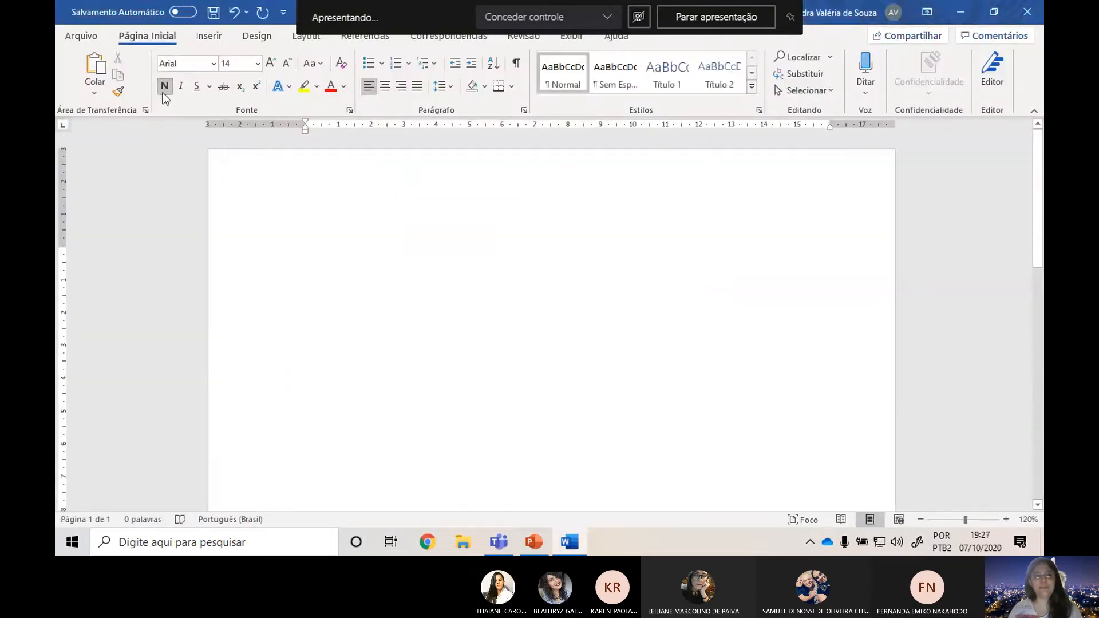
key("alt+Tab")
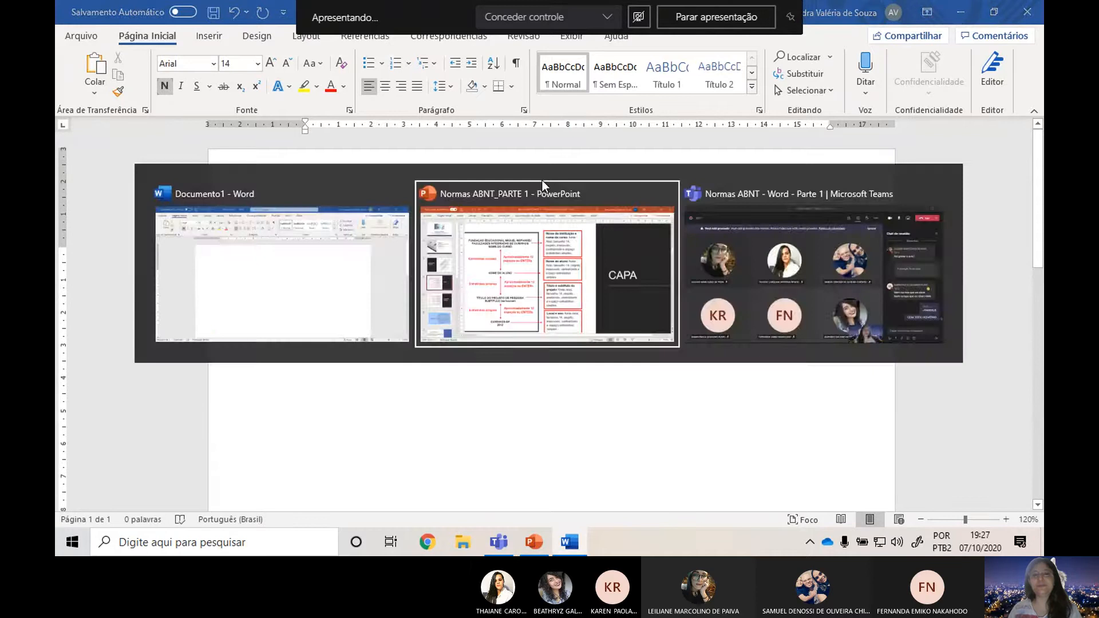
key("alt+Tab")
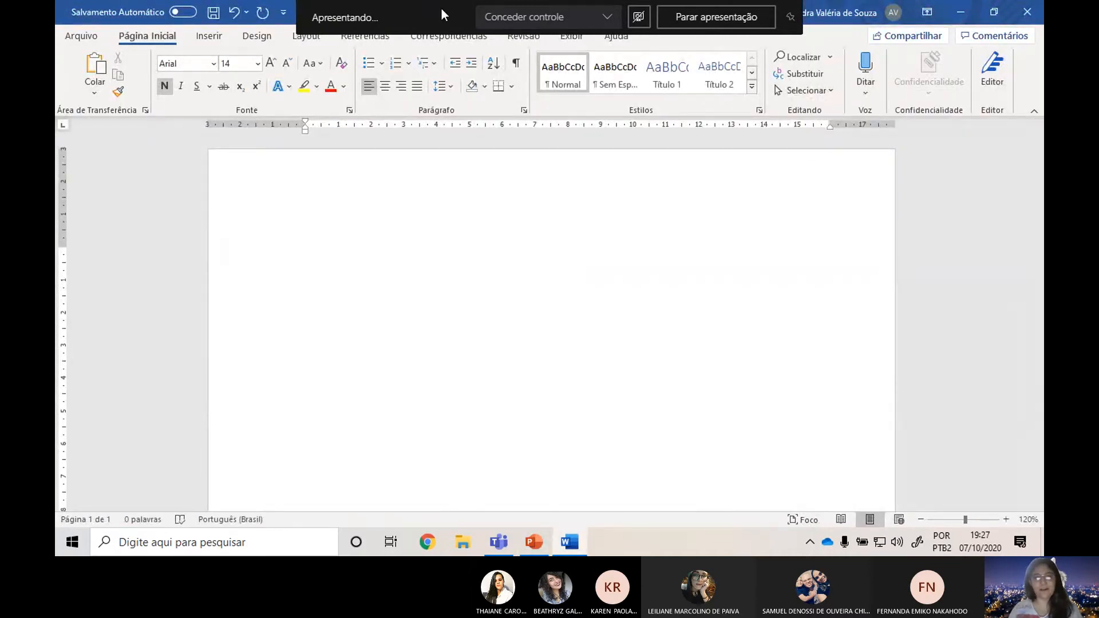
key("alt+Tab")
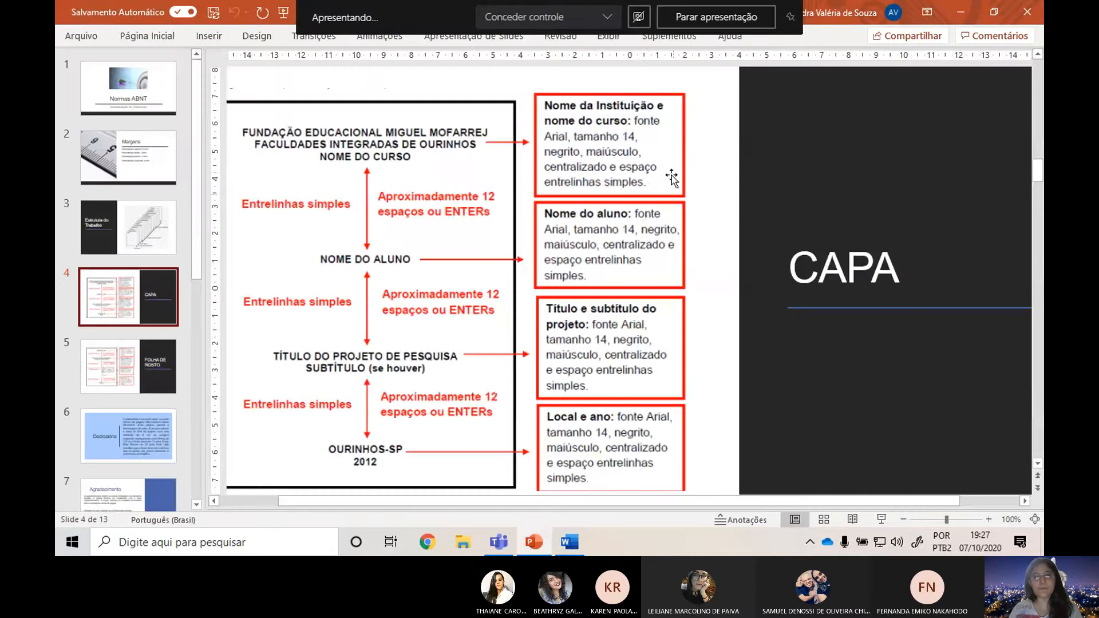
key("alt+Tab")
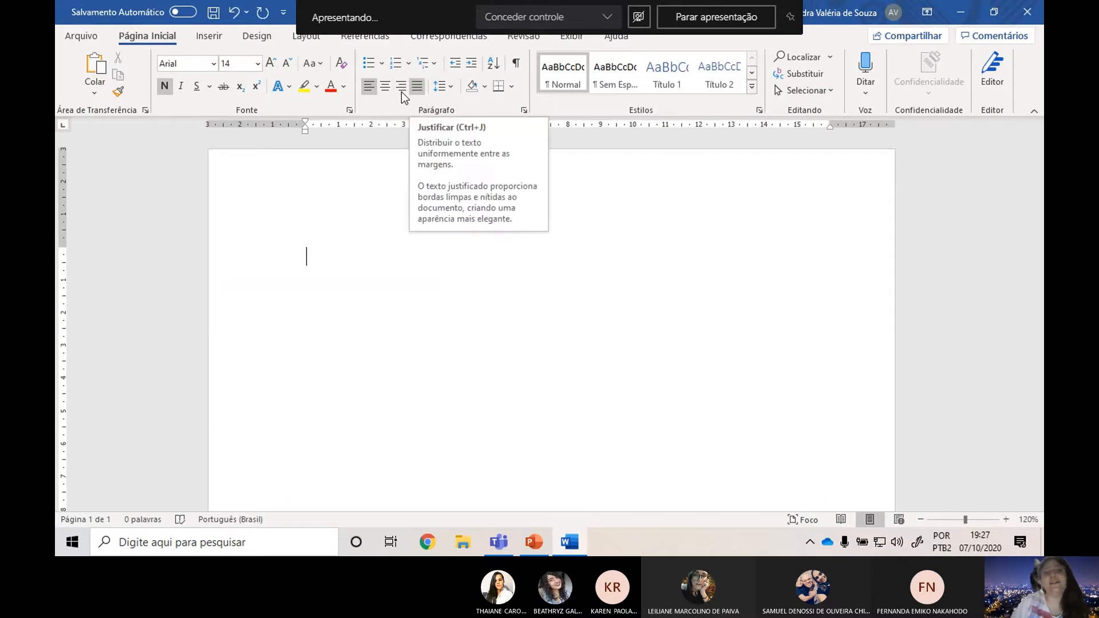
left_click(392, 88)
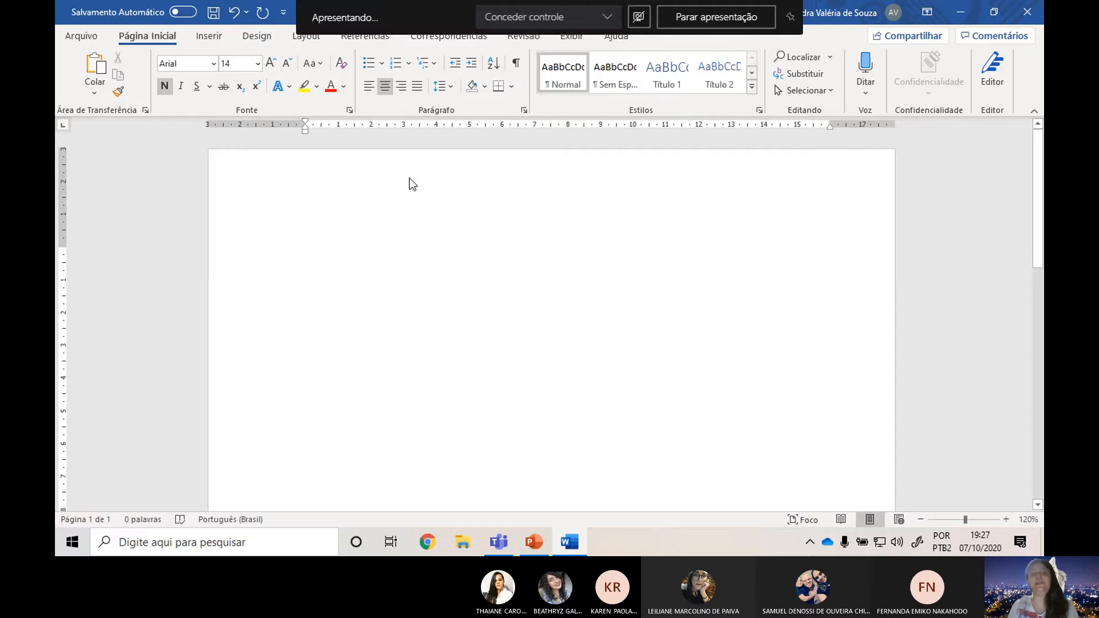
Recheck the spacing rule on PowerPoint's CAPA slide and set the Word paragraph's line spacing to 1,0.
key("alt+Tab")
left_click(518, 205)
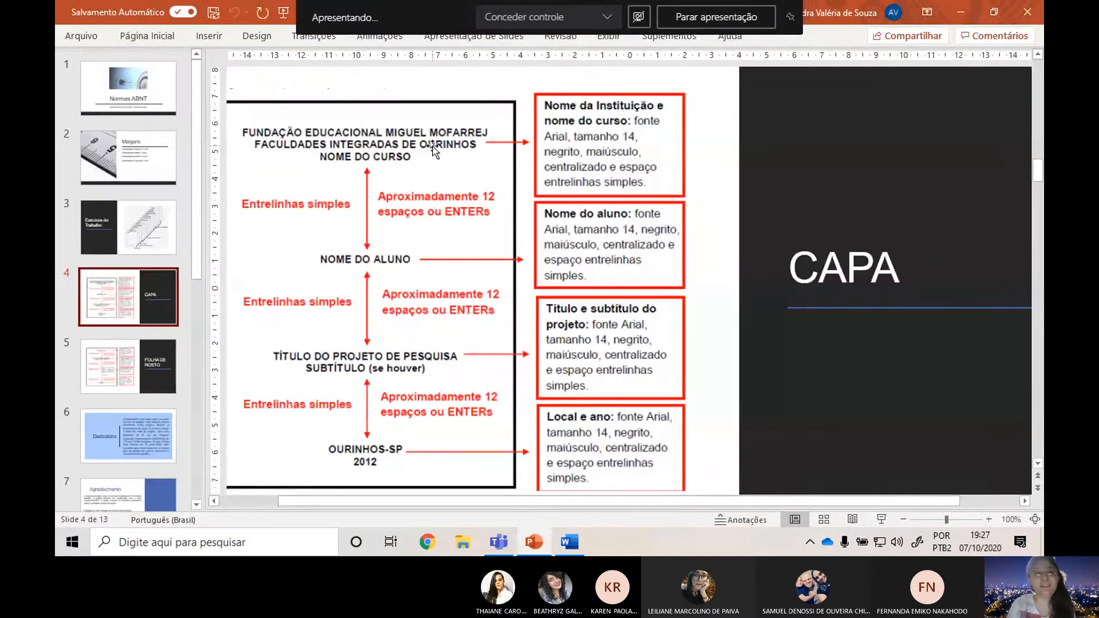
key("alt+Tab")
left_click(442, 87)
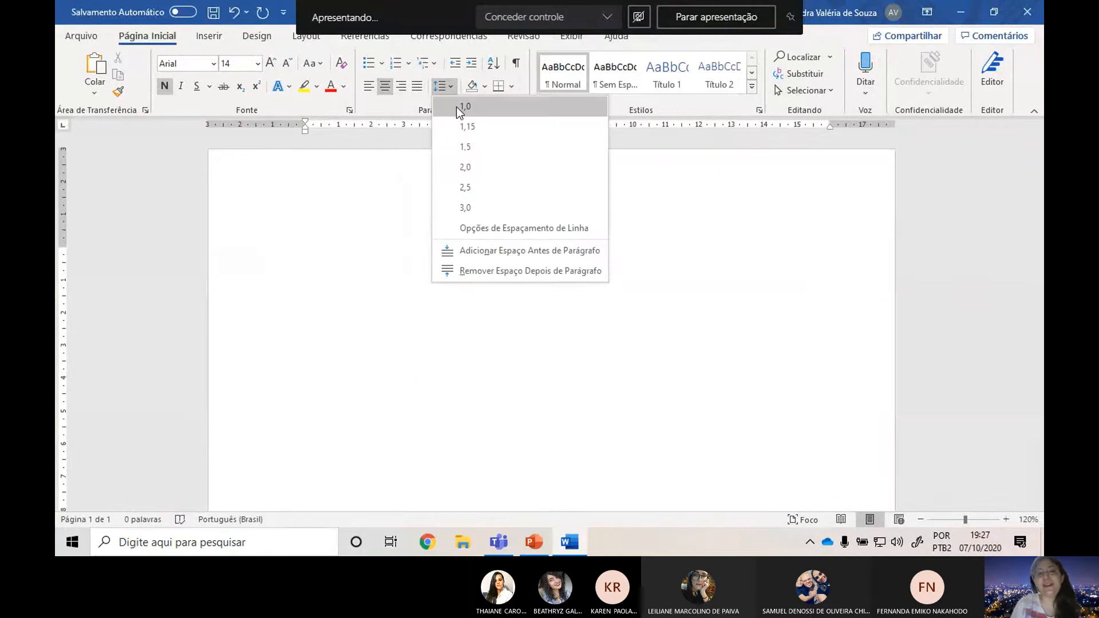
left_click(485, 108)
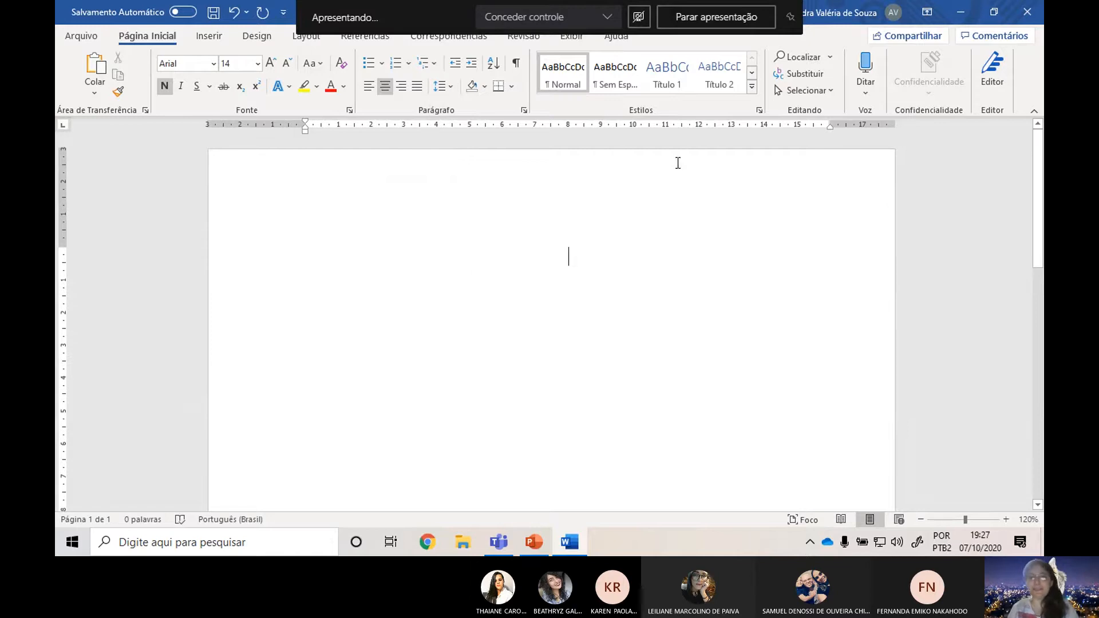
Review the CAPA slide in PowerPoint and enter the institution name "CENTRO ESTADUAL DE EDUCAÇÃO TECNOLÓGICA PAULA SOUZA" as the Word cover's heading.
key("alt+Tab")
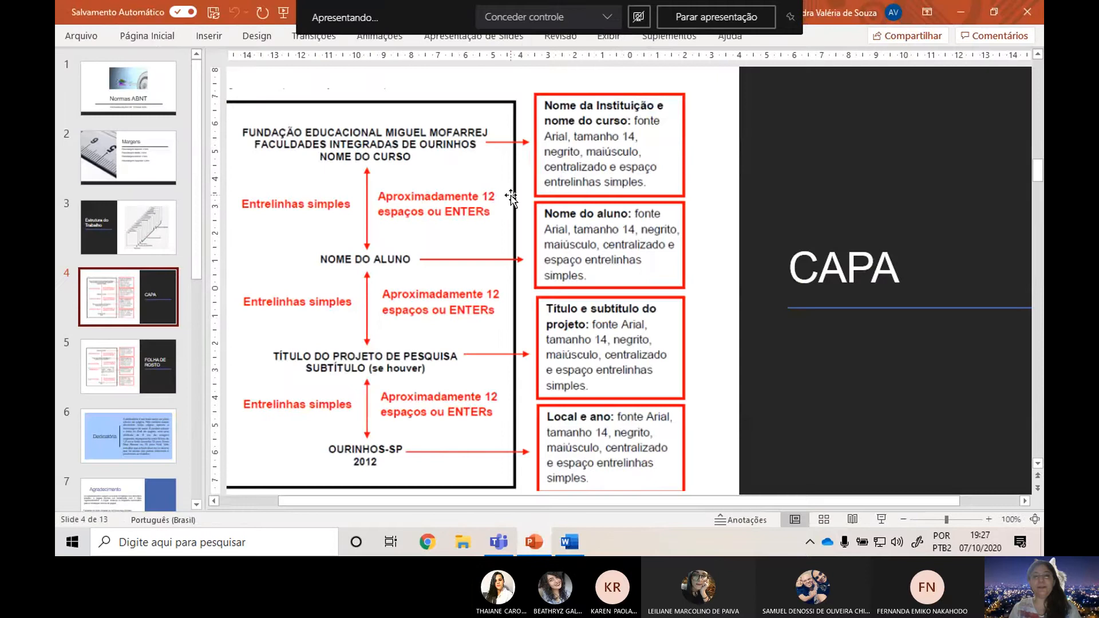
key("alt+Tab")
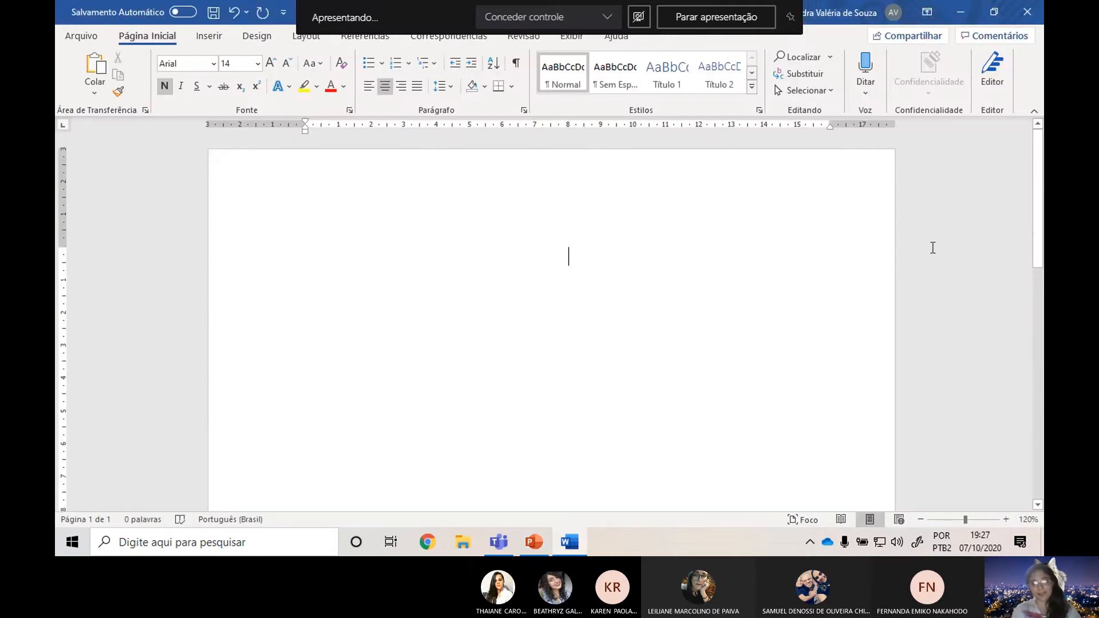
type("CENTRO ")
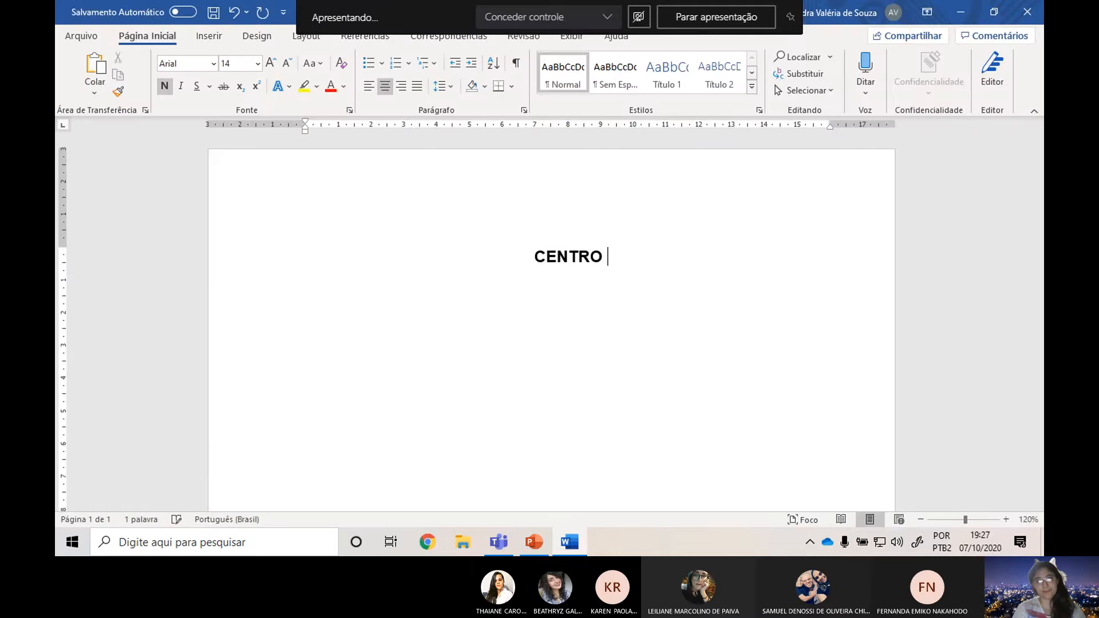
type("ESTADUAL ")
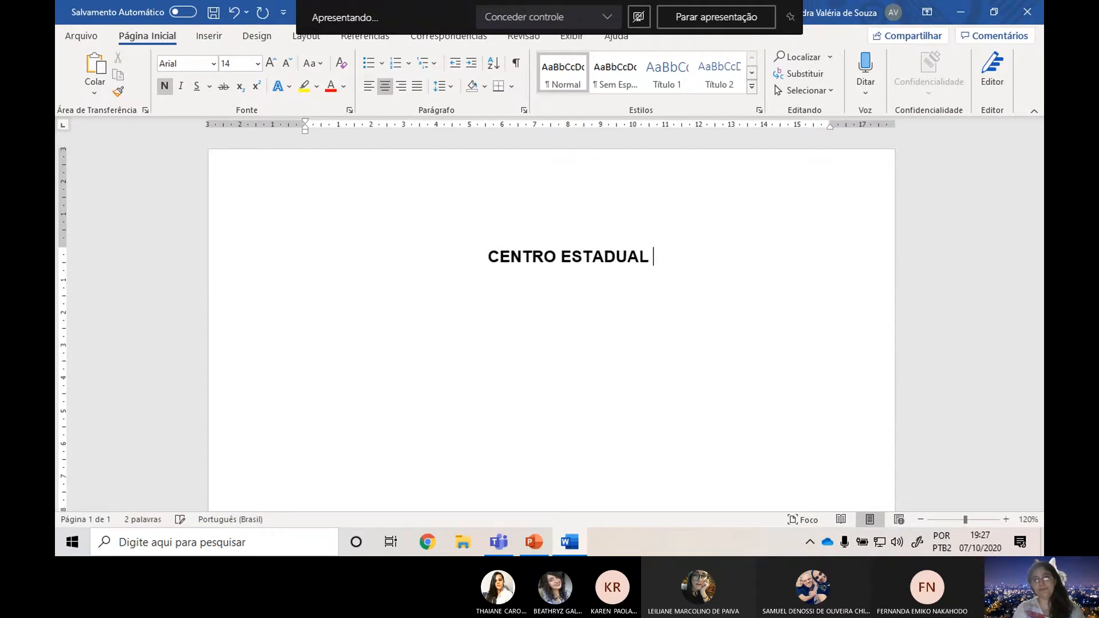
type("DE EDUCAÇÃO TE")
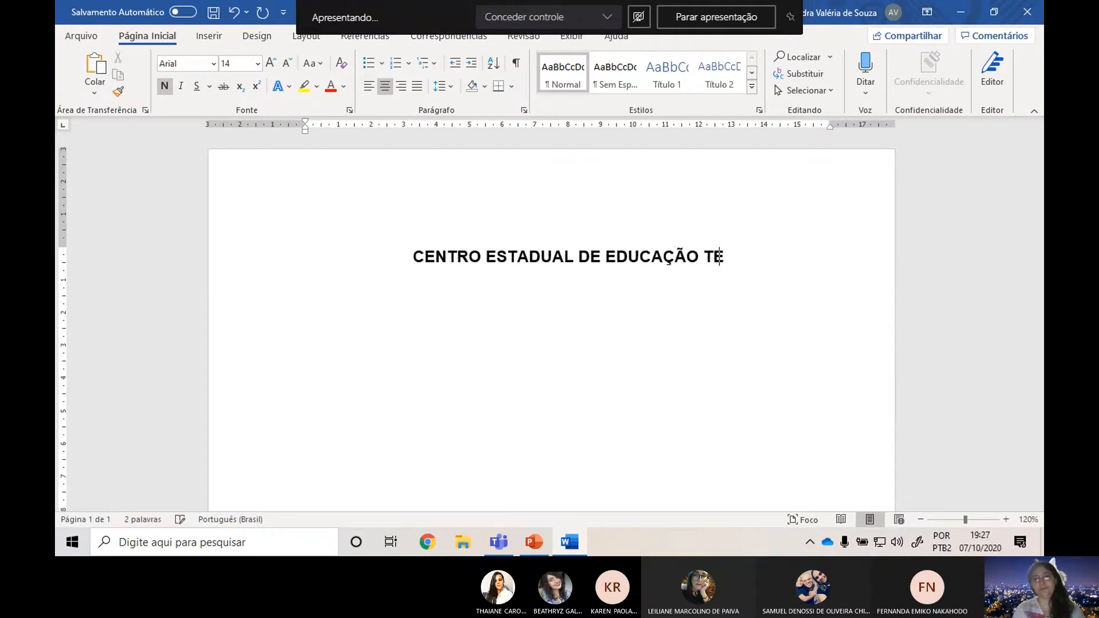
type("CNOLÓGICA ")
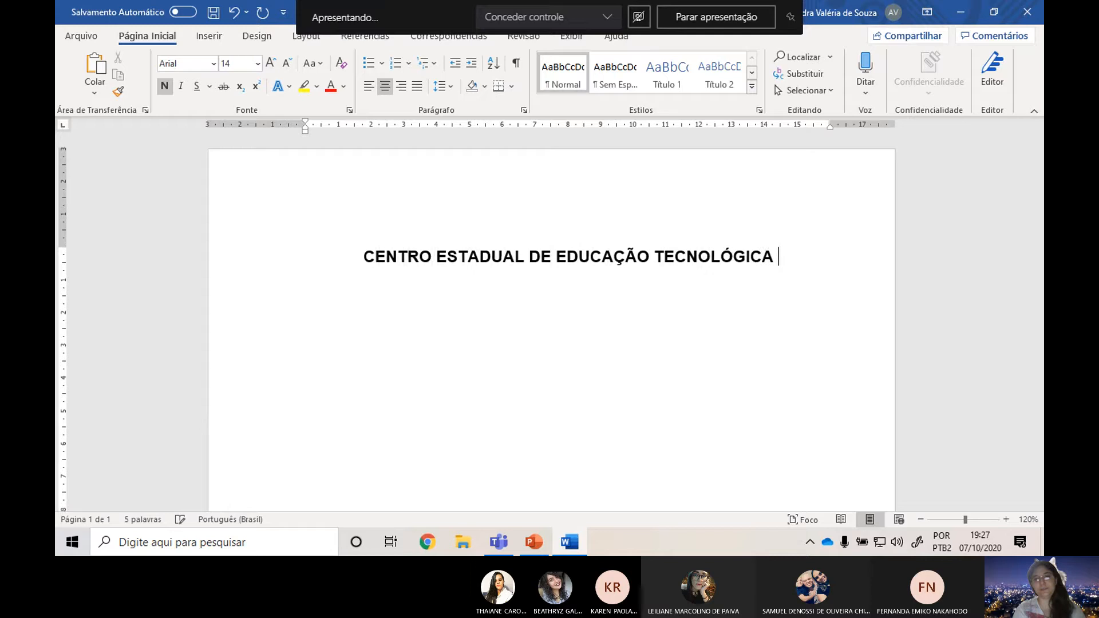
type("PAULA SOUZA")
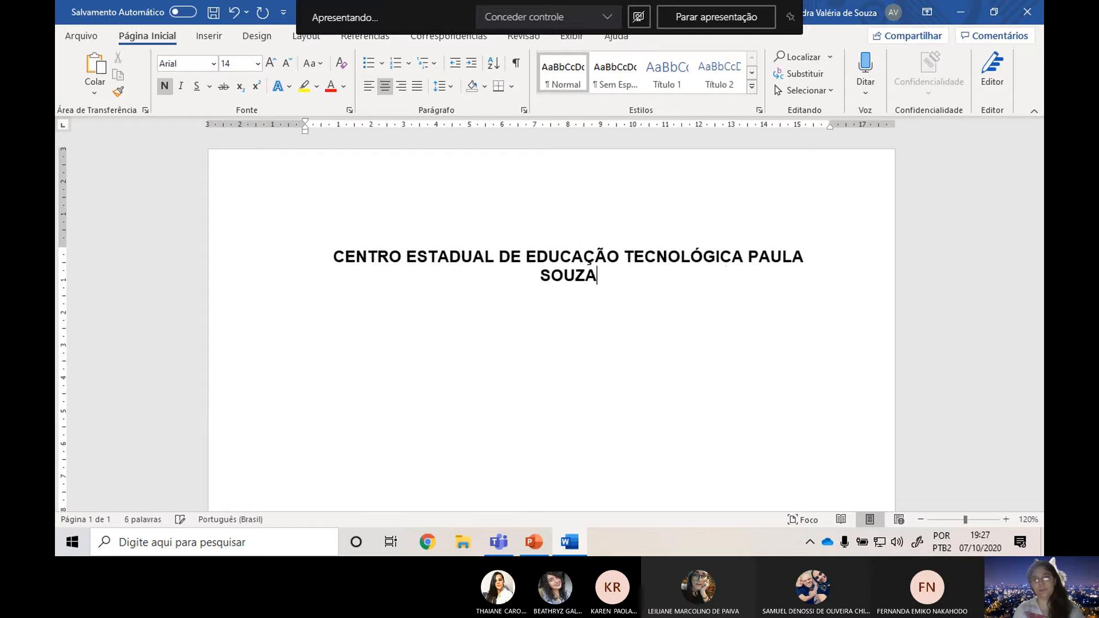
Add the school name "ETEC PROF. ARMANDO BAYEUX DA SILVA" on a new line below the institution name.
key("Return")
type("ETEC AR")
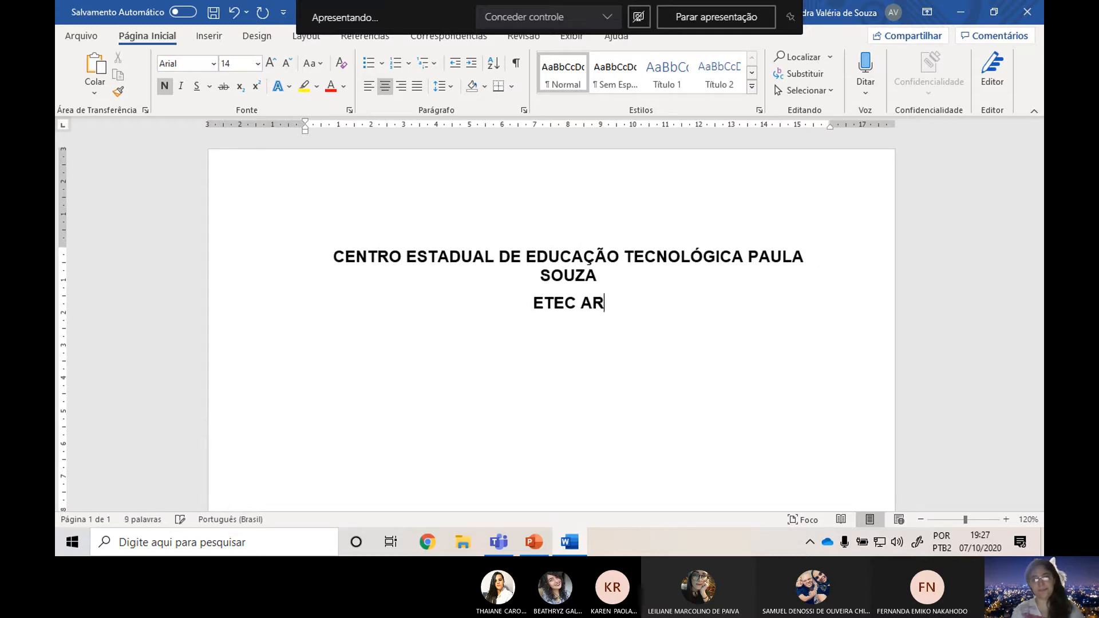
key("BackSpace")
key("BackSpace")
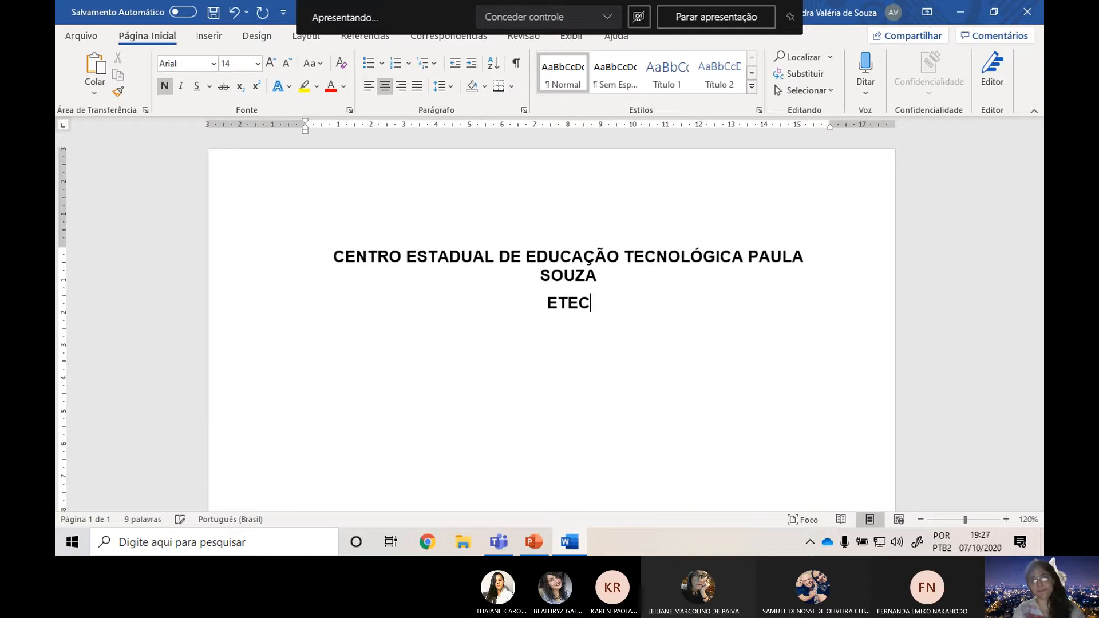
type("PROF. AR")
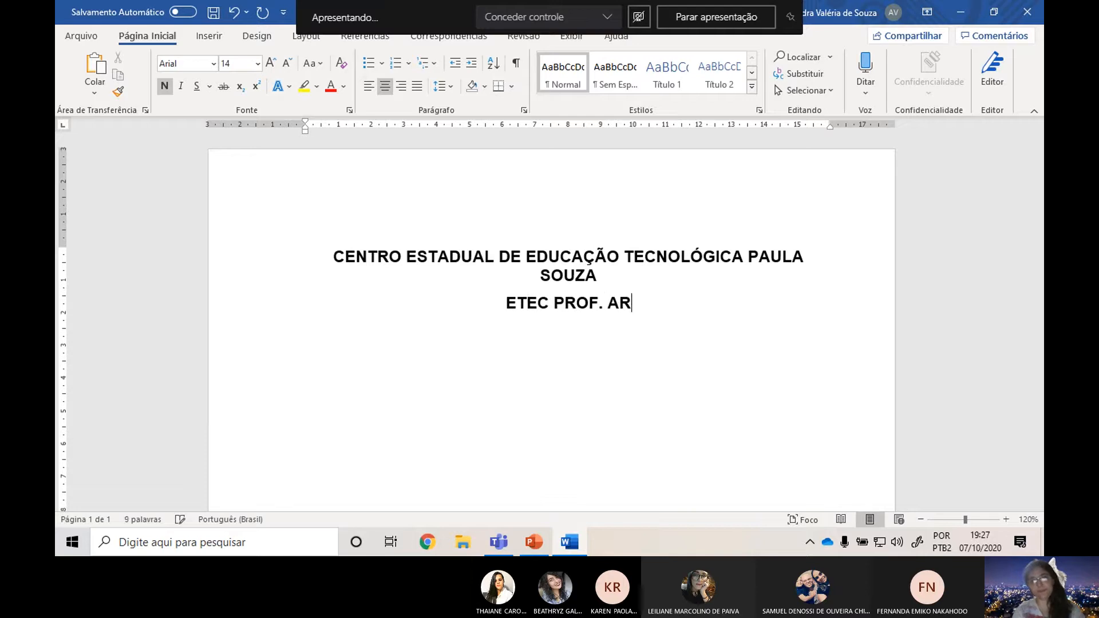
type("MANDO BAYEU")
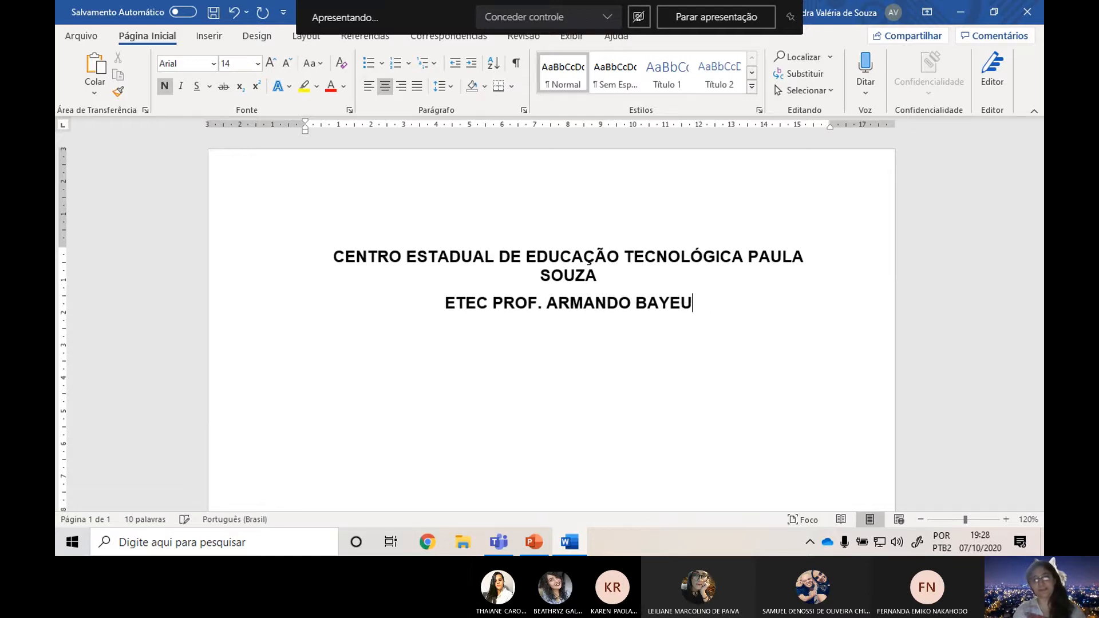
type("X DA SILVA")
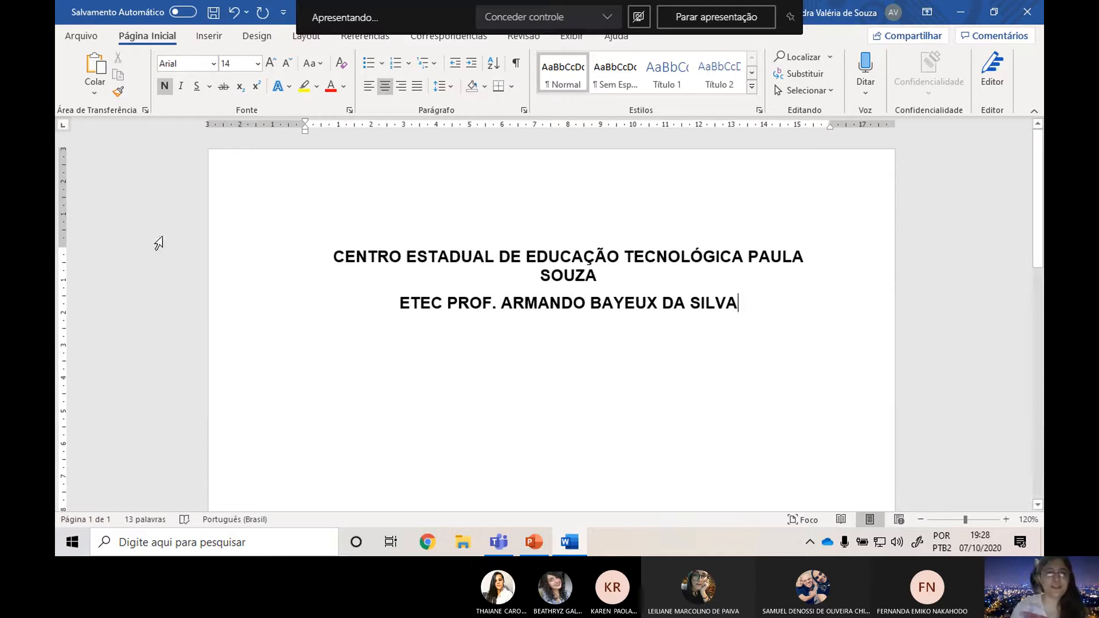
Insert a new first line above the institution name reading "GOVERNO DO ESTADO DE SÃO PAULO".
left_click(326, 258)
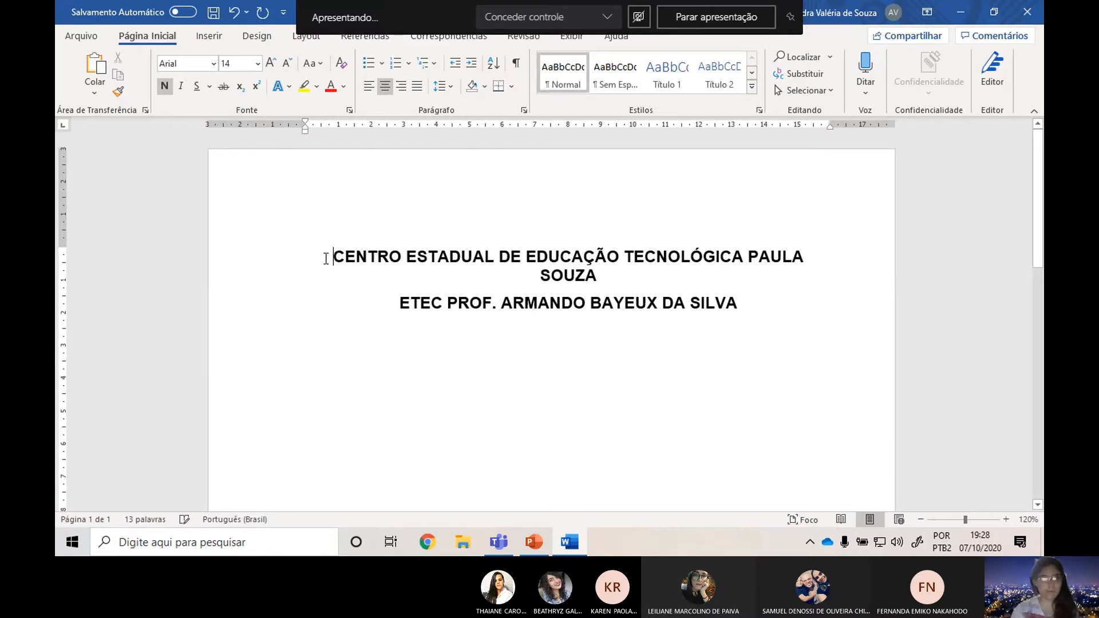
key("Return")
key("Up")
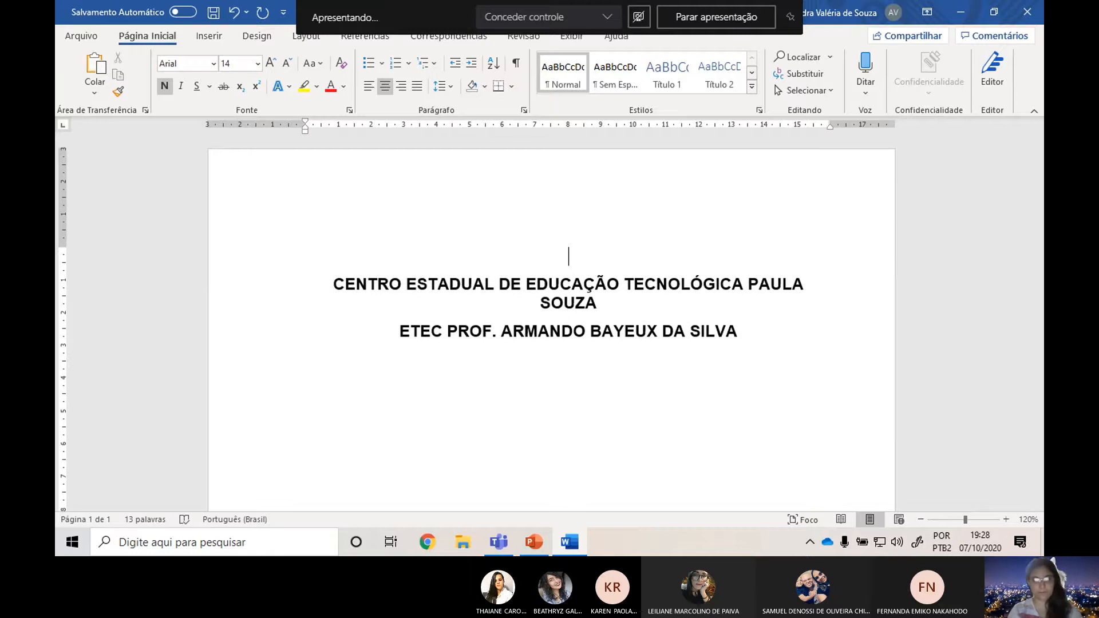
type("OV")
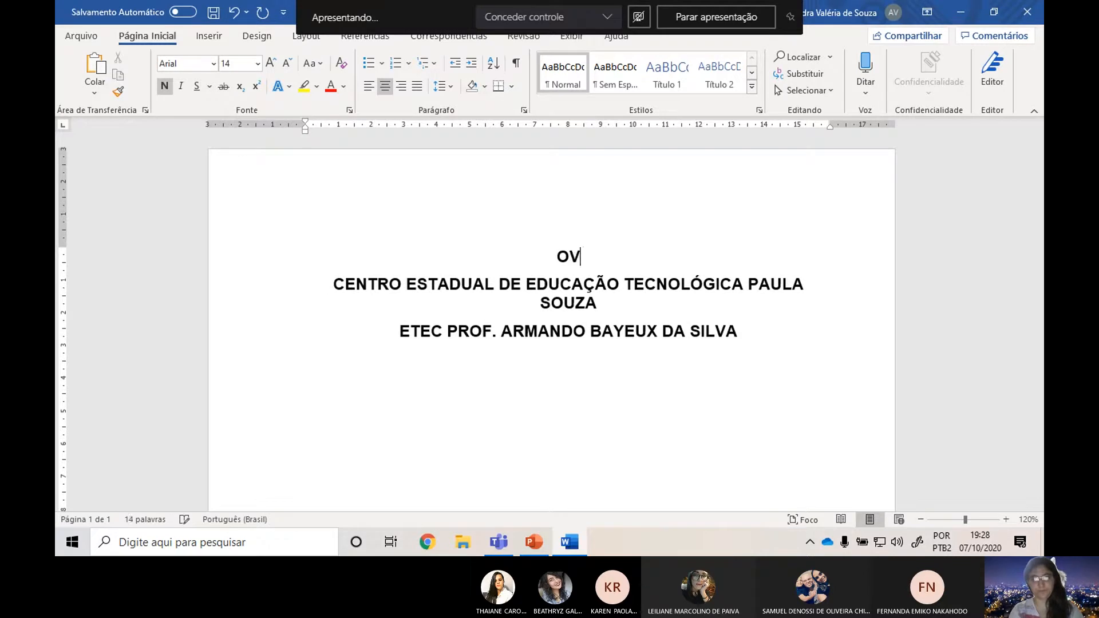
key("BackSpace")
key("BackSpace")
type("GOVERNO DO ESTADO DE SÃO A")
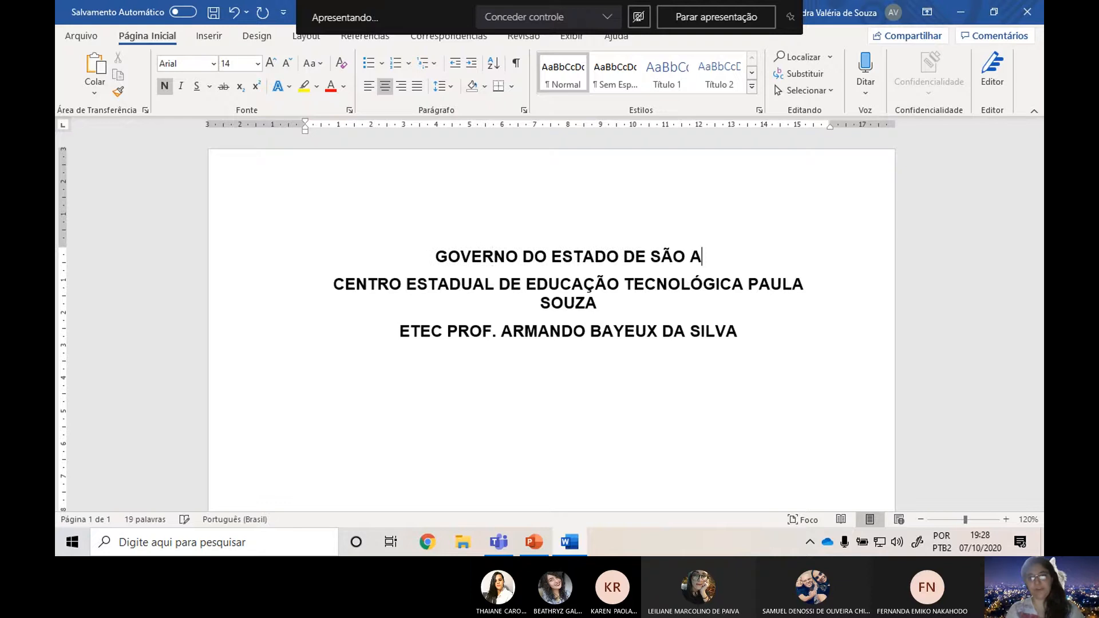
key("BackSpace")
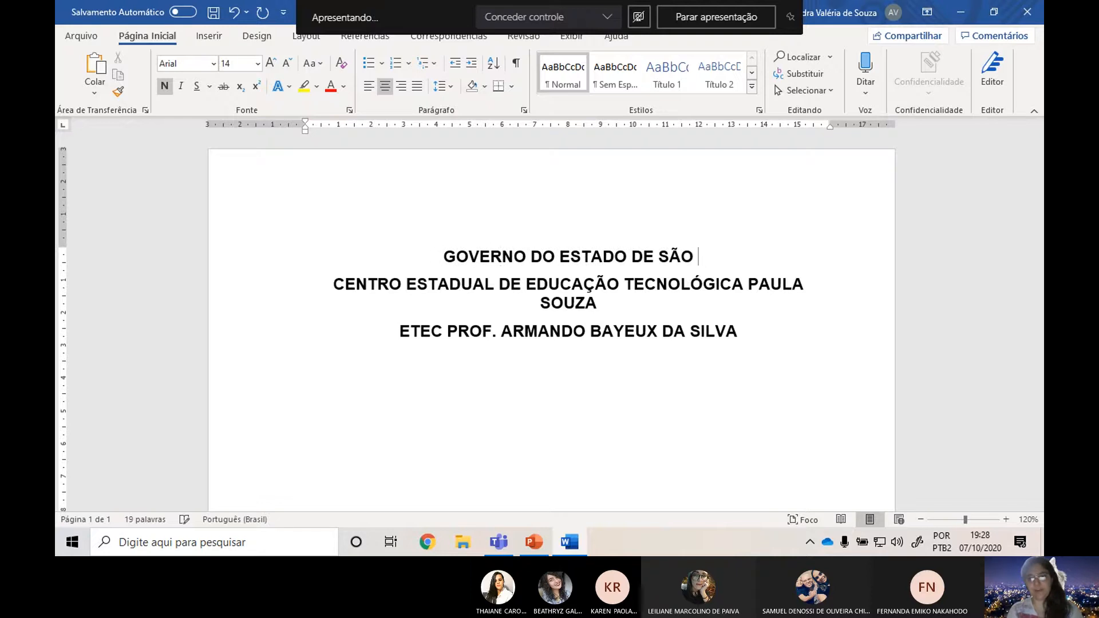
type("P")
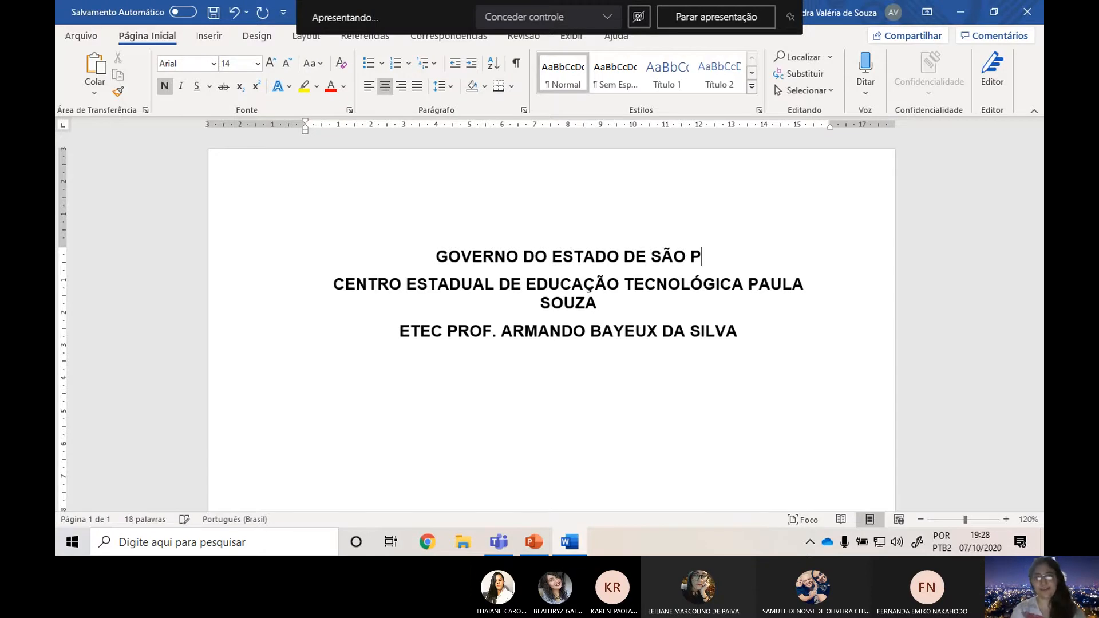
type("AULO")
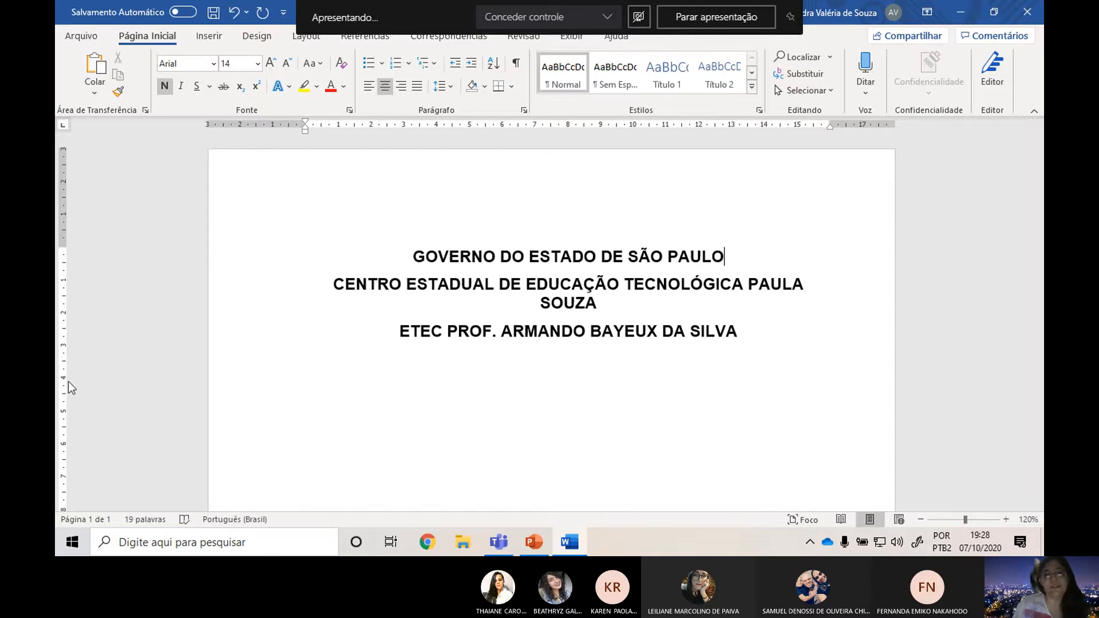
Highlight the state government, institution and school lines of the cover heading one at a time to review them.
left_click(250, 254)
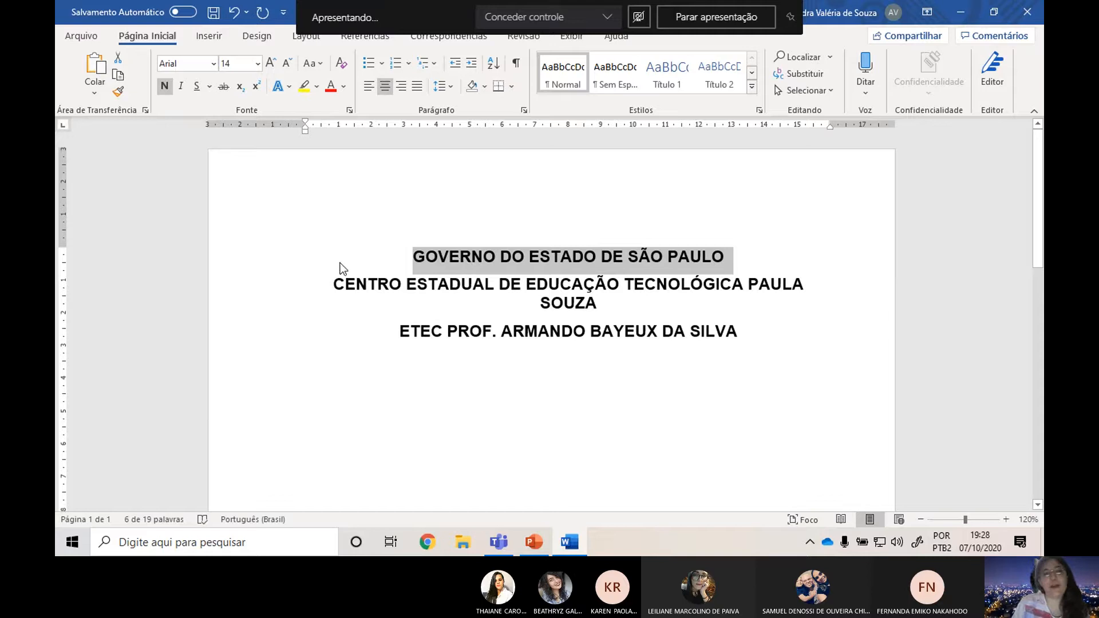
left_click_drag(339, 284, 598, 303)
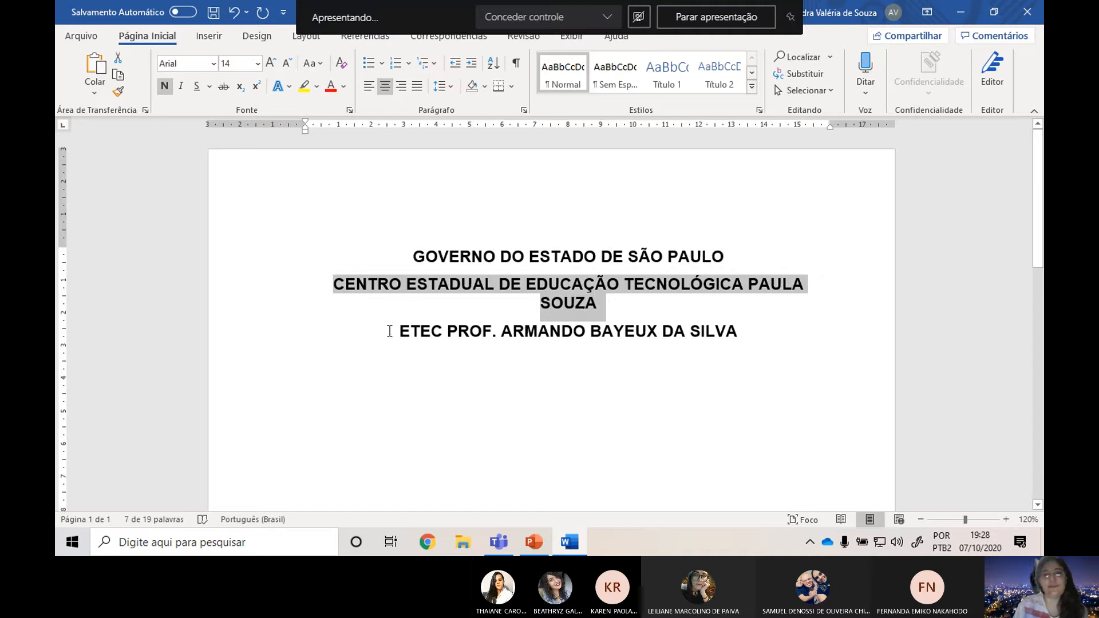
left_click_drag(404, 332, 776, 329)
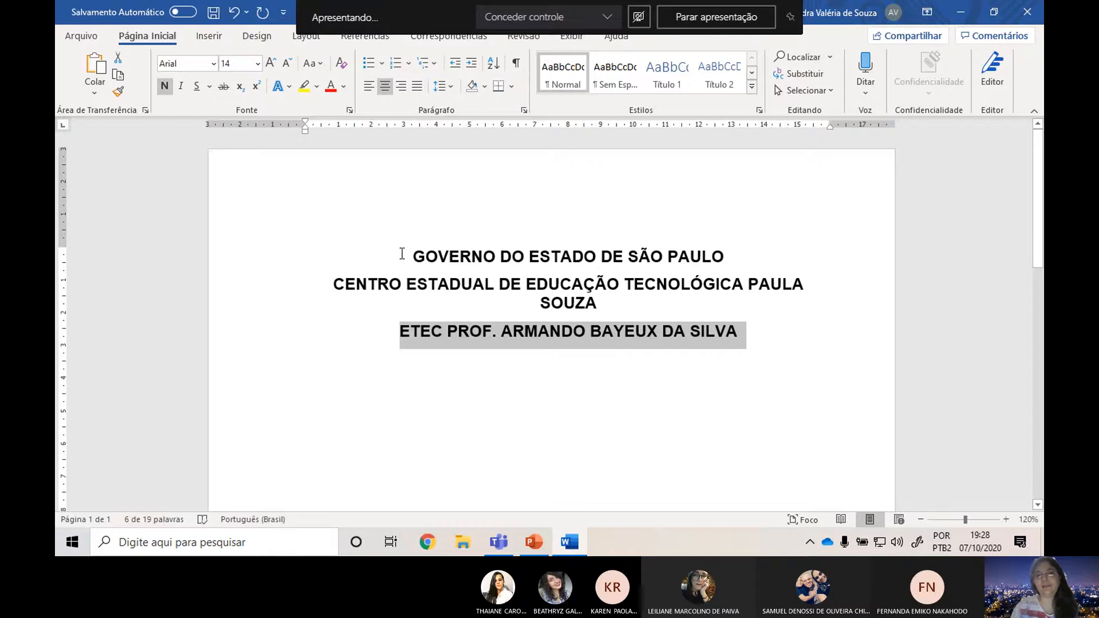
left_click_drag(432, 256, 750, 235)
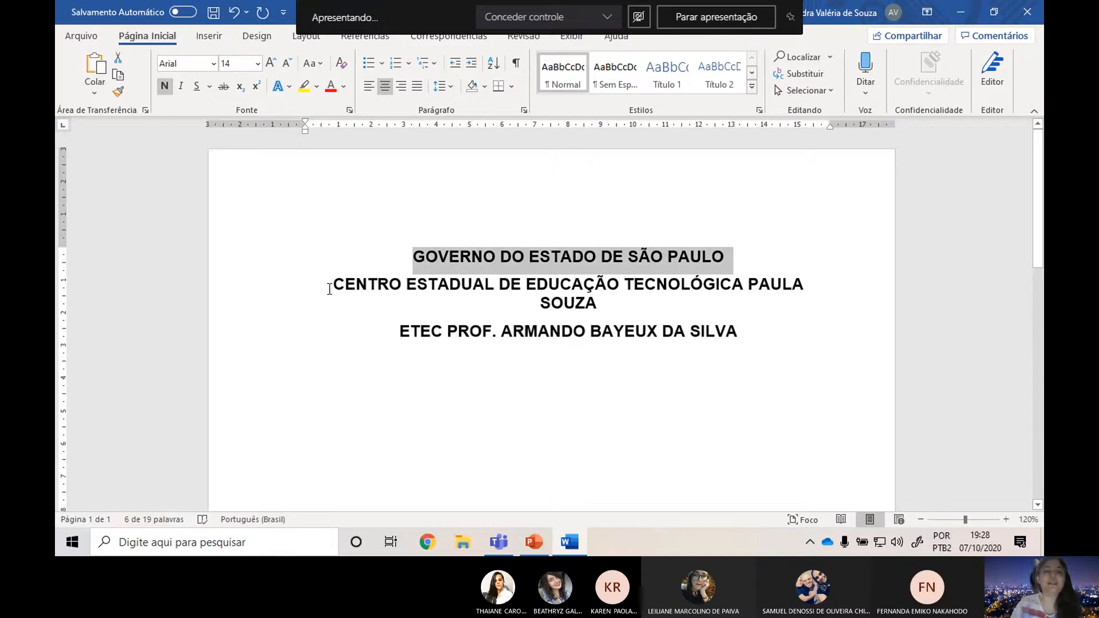
left_click_drag(329, 288, 684, 297)
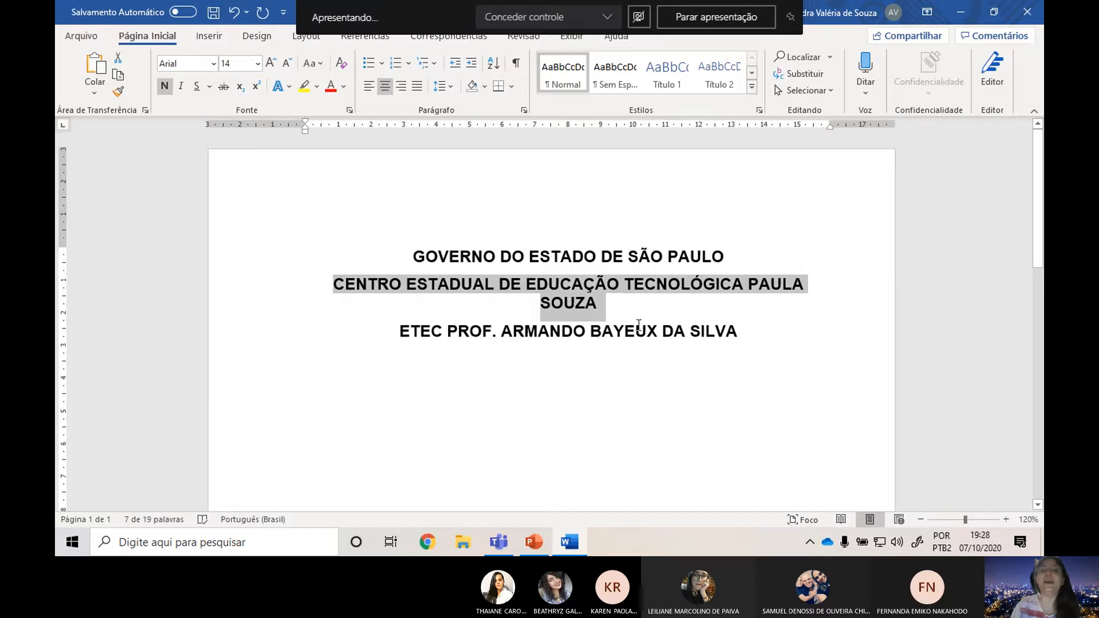
Check the spacing rule on PowerPoint's CAPA slide and add 12 line breaks after the school name in Word.
left_click(764, 339)
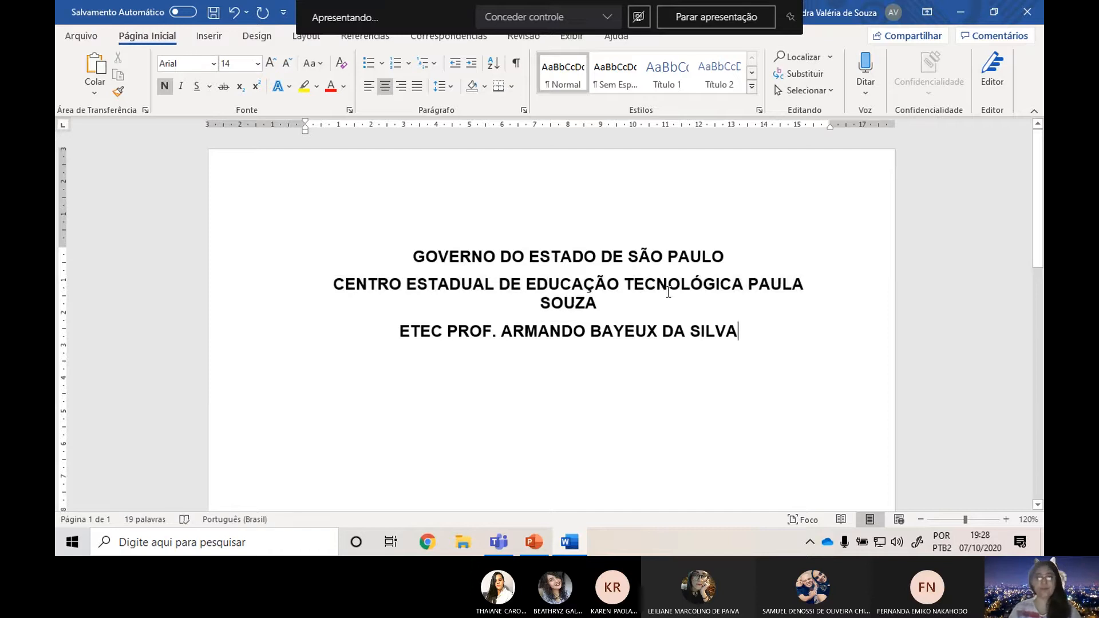
key("alt+Tab")
key("alt+Tab")
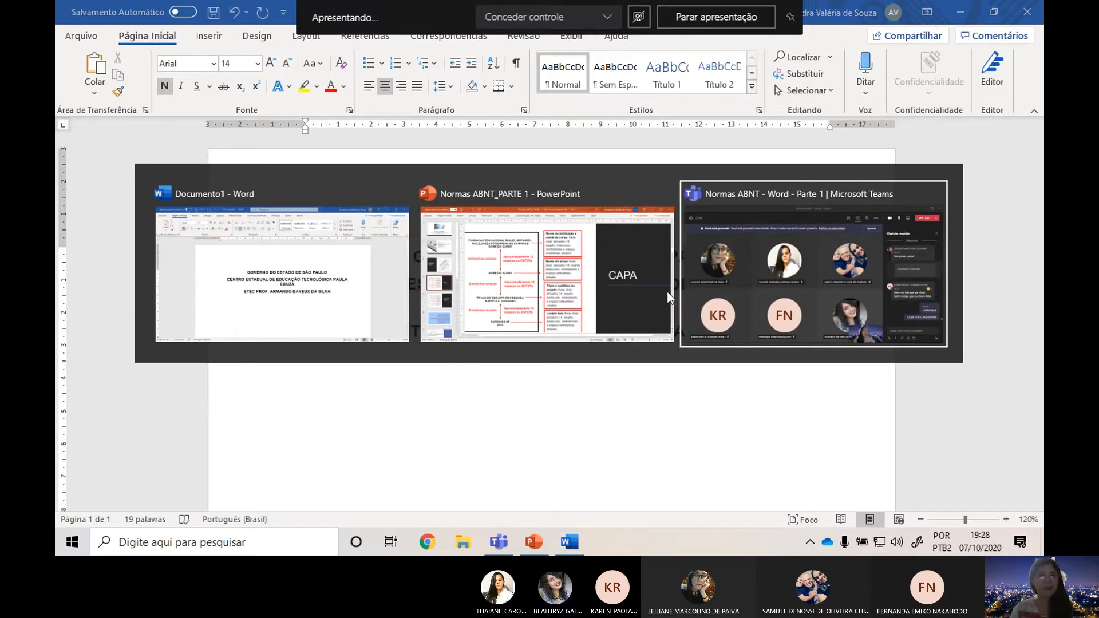
key("alt+Tab")
key("alt+Tab")
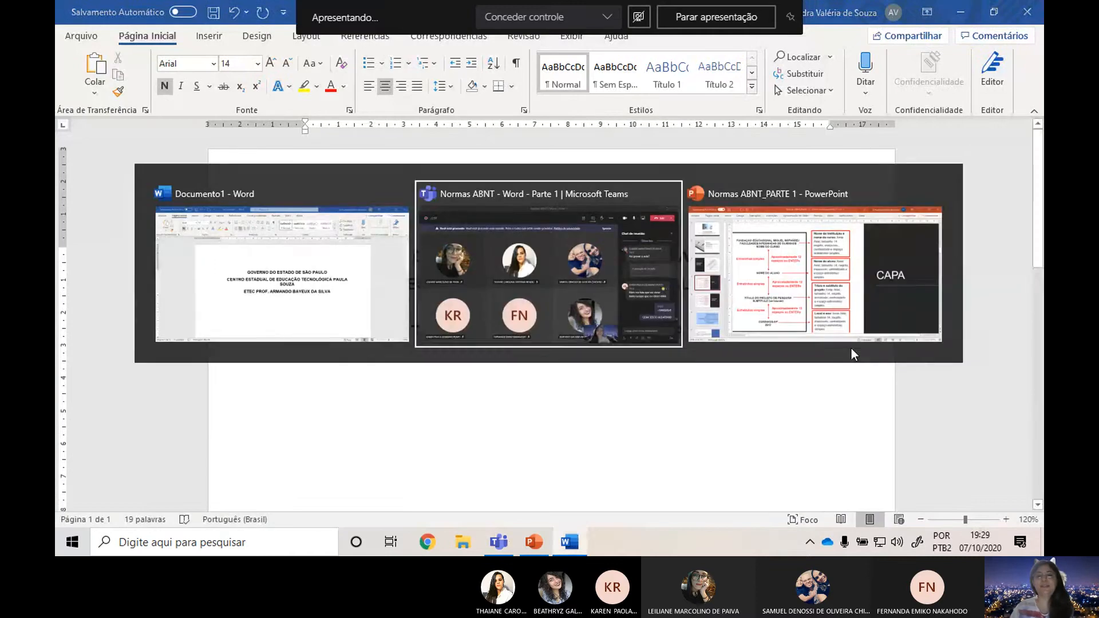
key("alt+Tab")
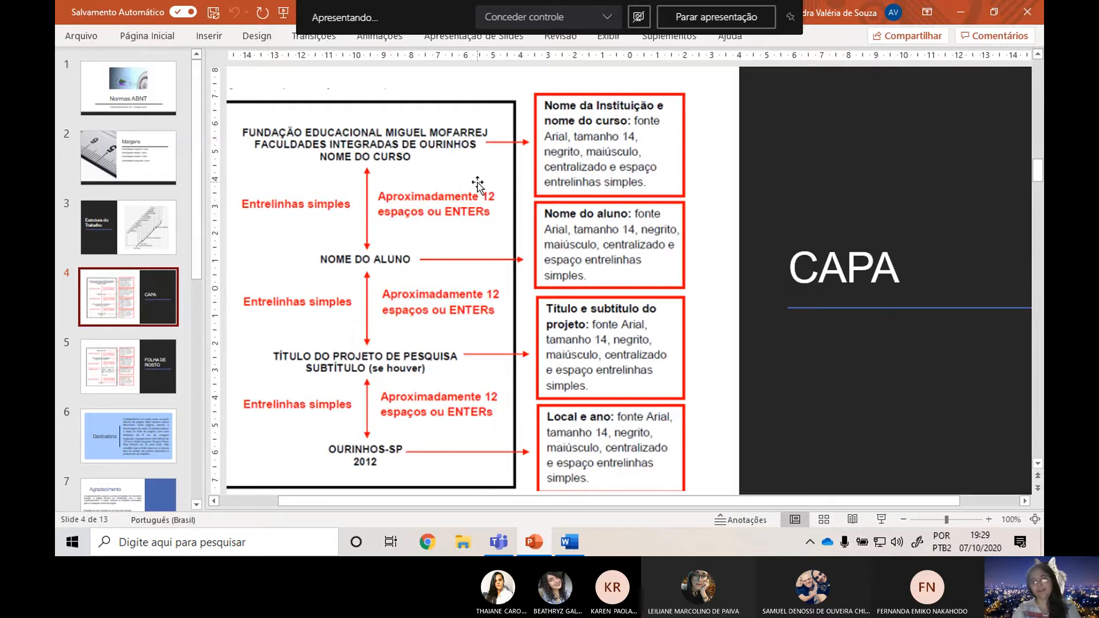
key("alt+Tab")
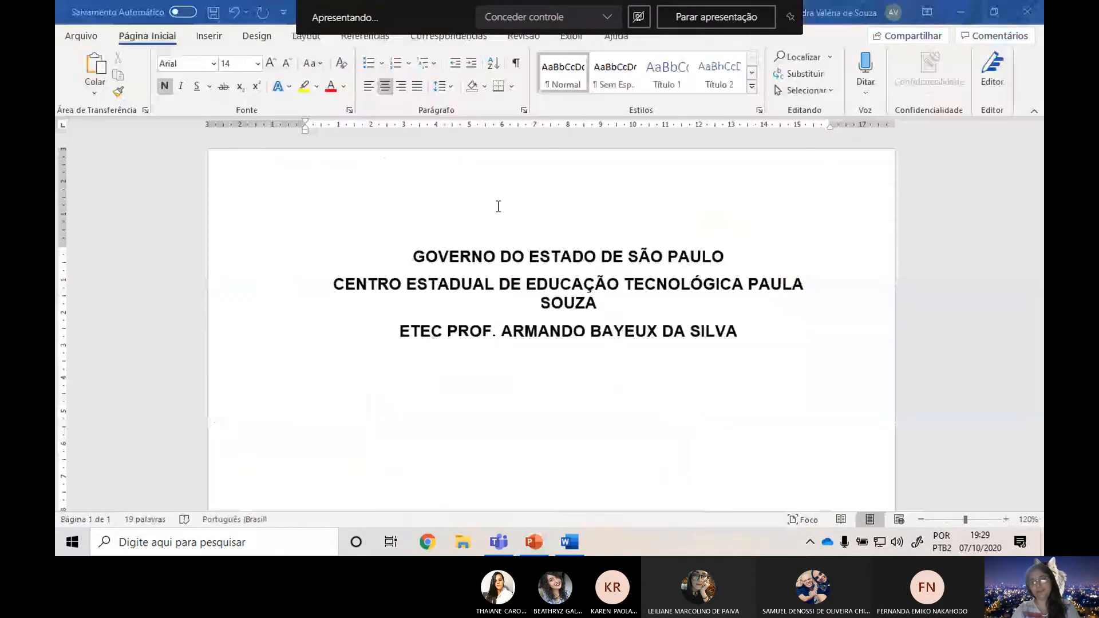
key("Return")
key("Return")
key("Return")
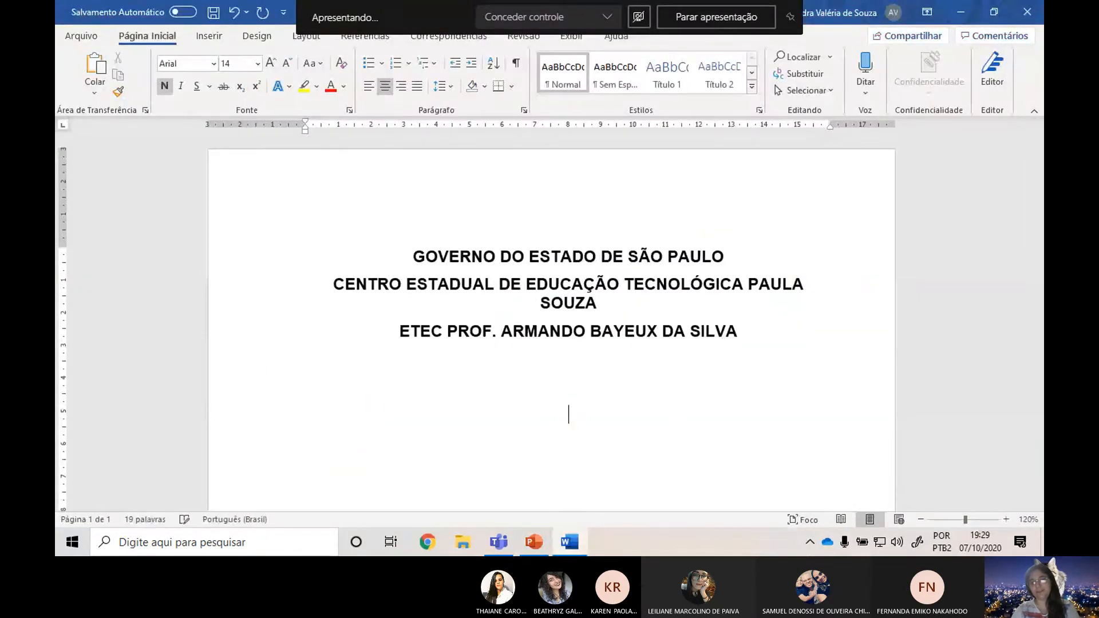
key("Return")
key("Return")
key("Return")
key("Return")
key("Return")
key("Return")
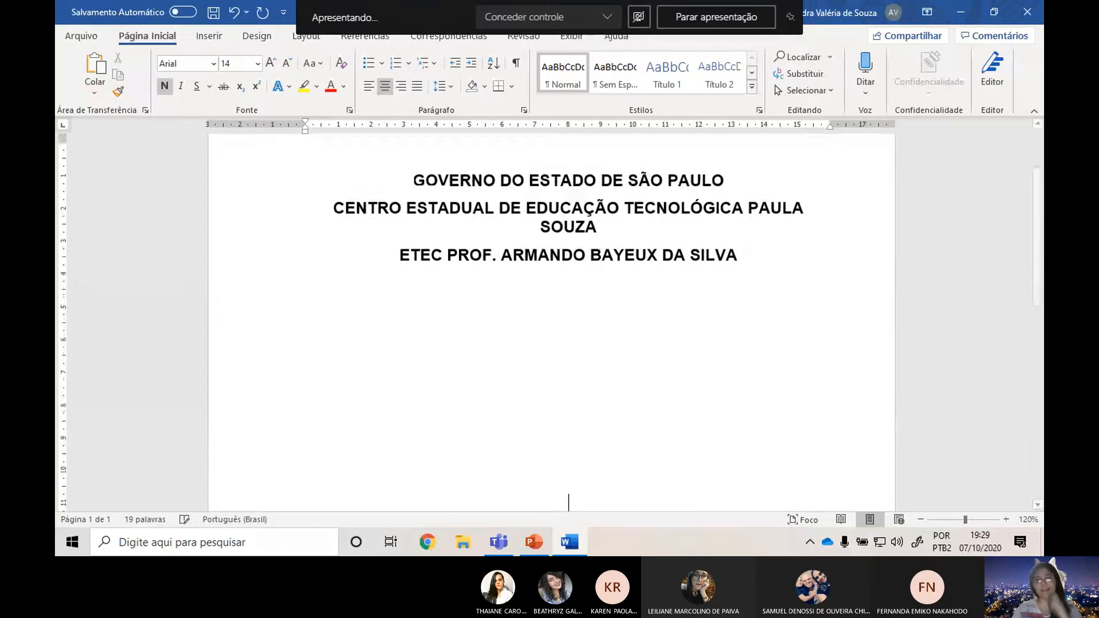
key("Return")
key("Return")
key("Return")
scroll(642, 321, "down", 2)
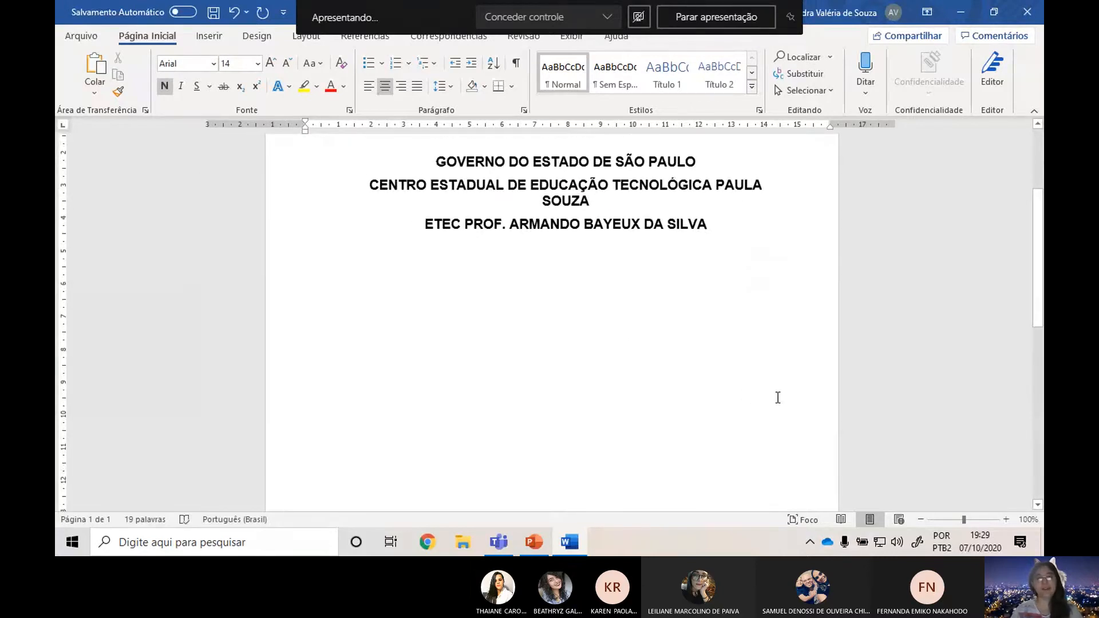
scroll(767, 378, "down", 4)
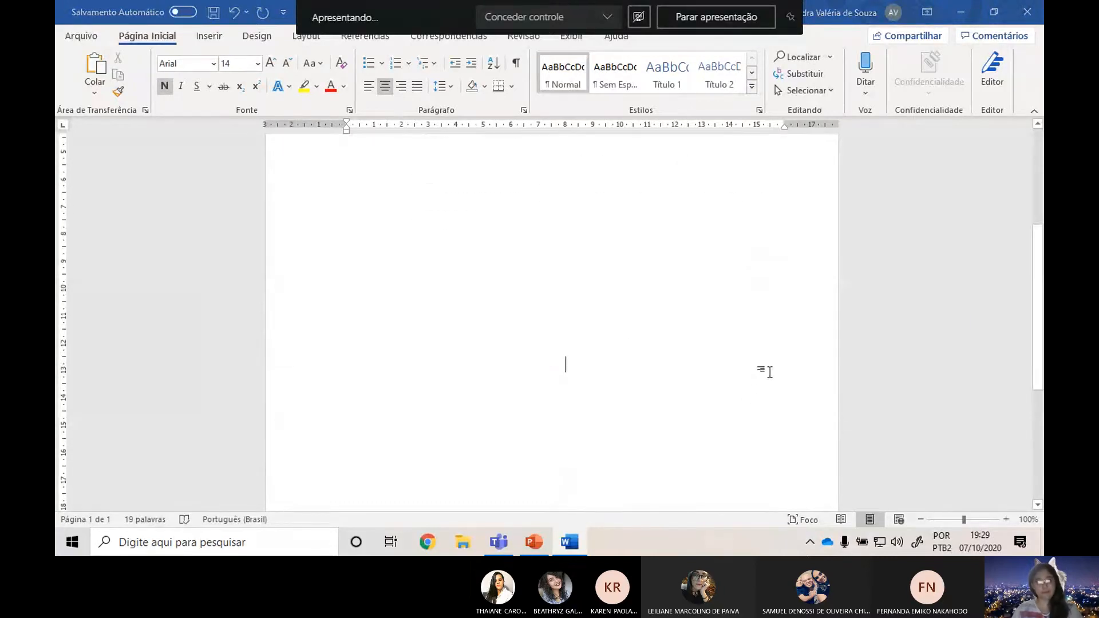
Check what follows the heading on PowerPoint's CAPA slide and enter the student's full name in capitals on the Word cover.
key("alt+Tab")
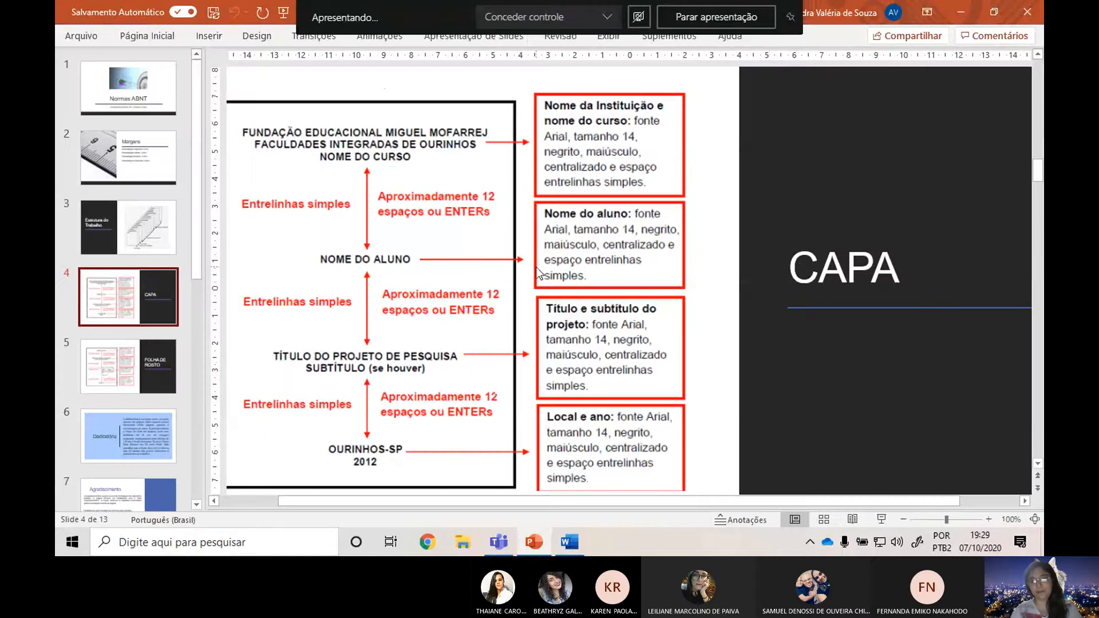
key("alt+Tab")
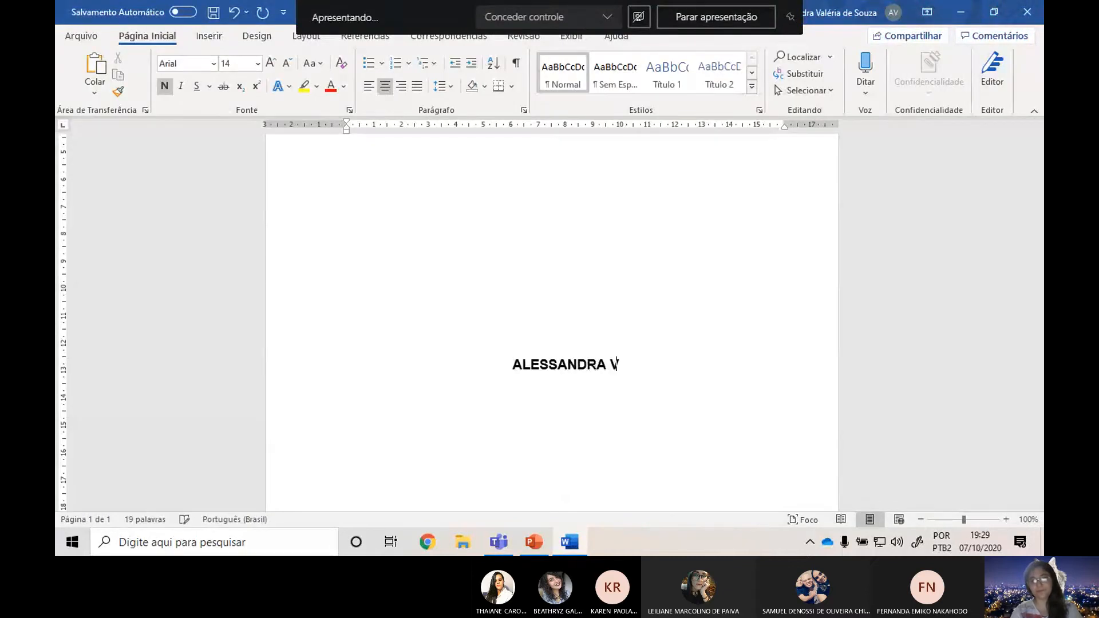
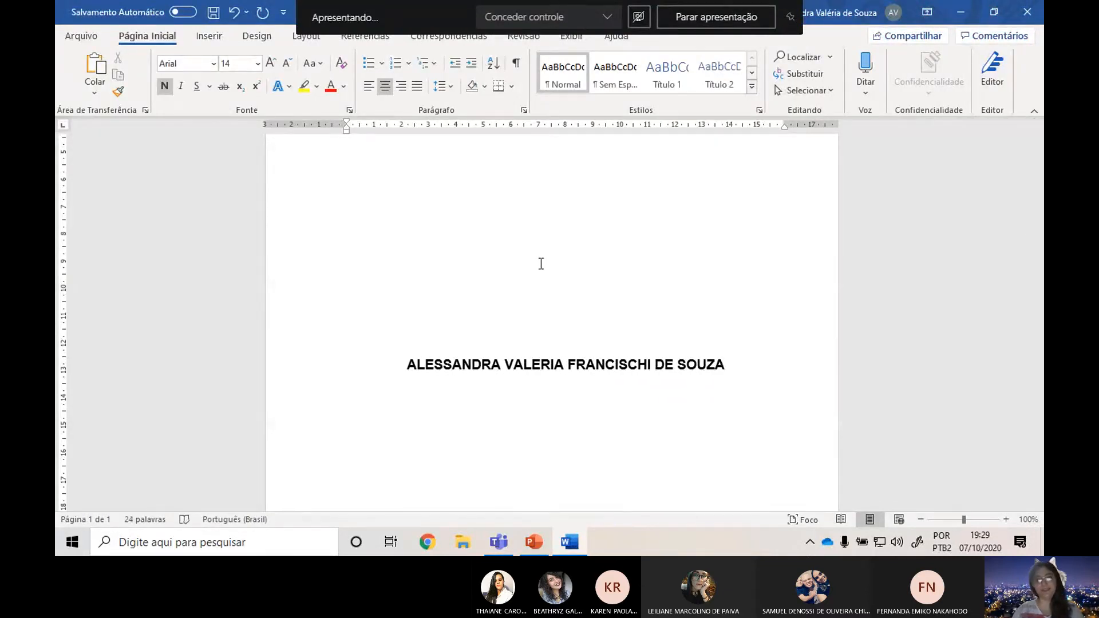
Recheck PowerPoint's CAPA slide, leave a block of blank lines below the student's name in Word and enter "TÍTULO DO TRABALHO:".
key("alt+Tab")
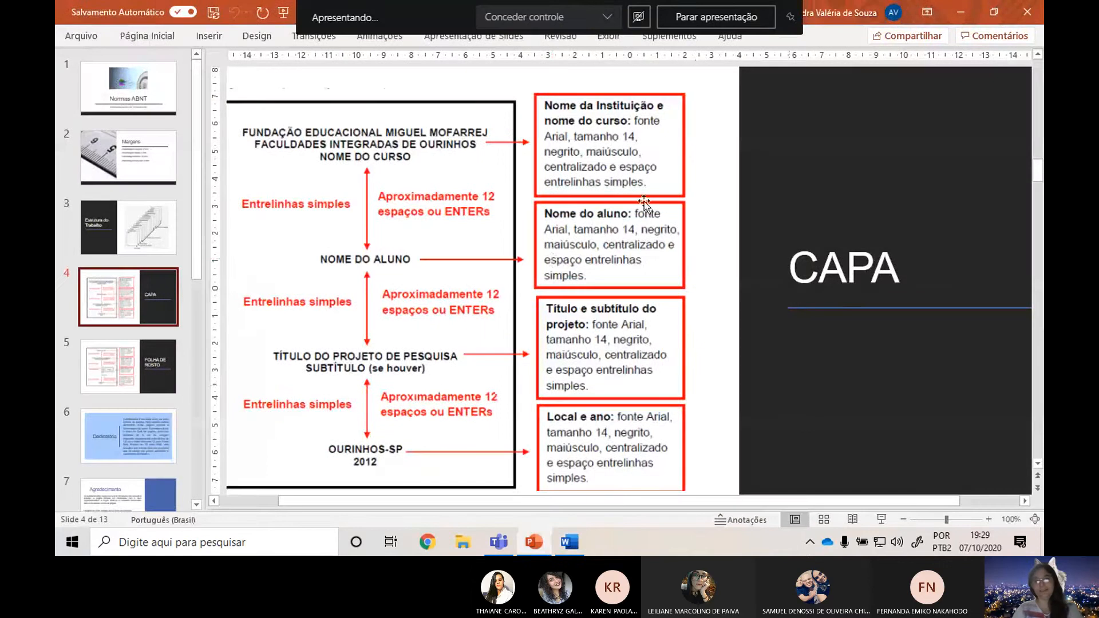
key("alt+Tab")
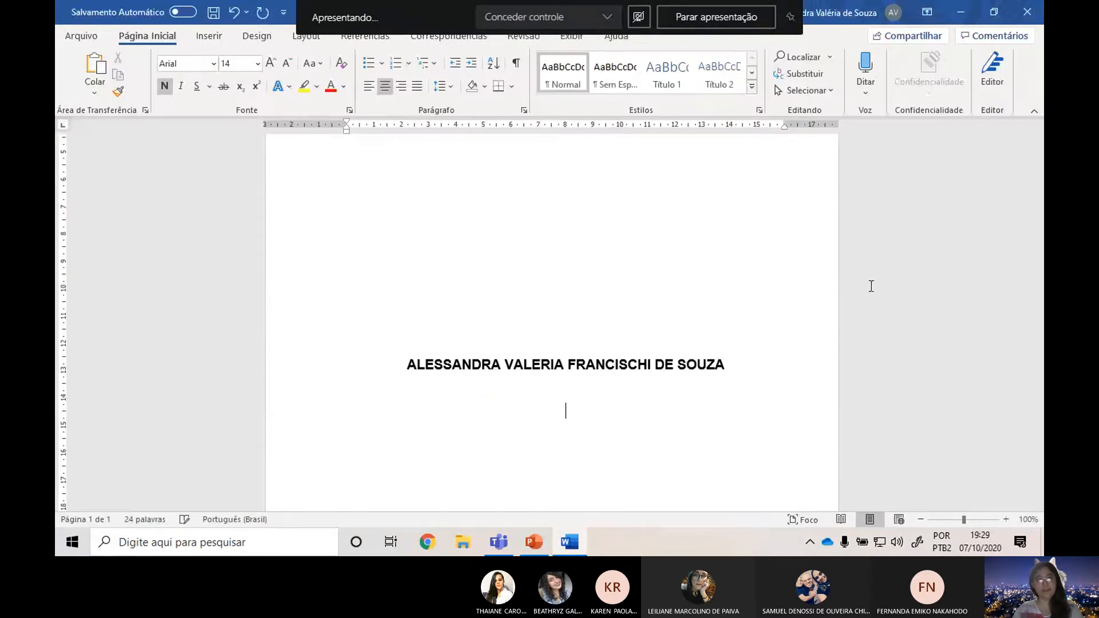
key("alt+Tab")
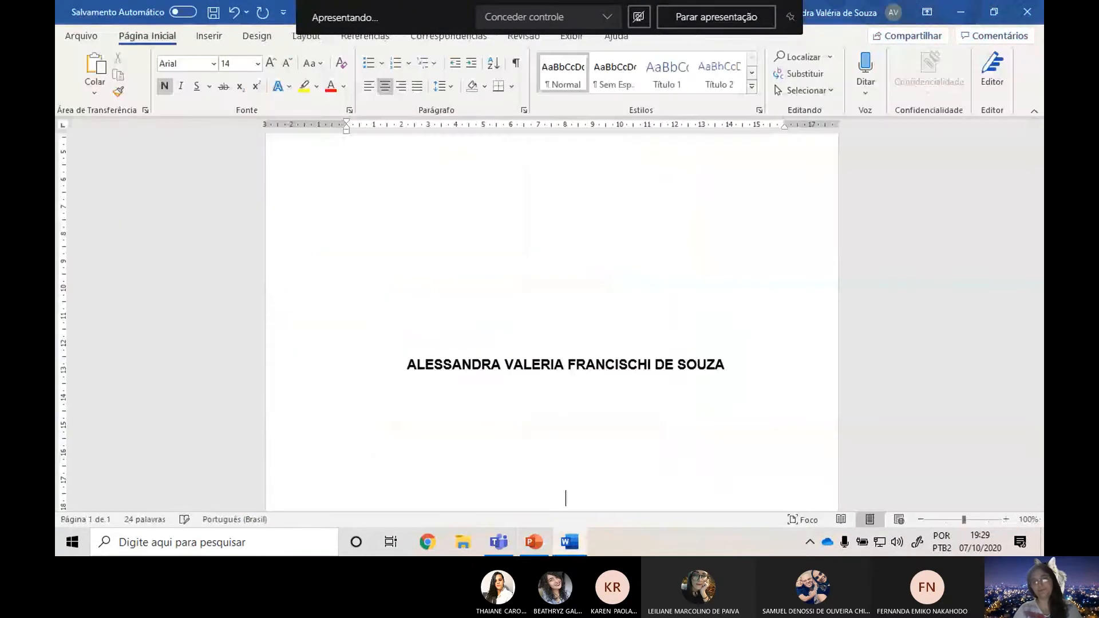
scroll(673, 458, "down", 7)
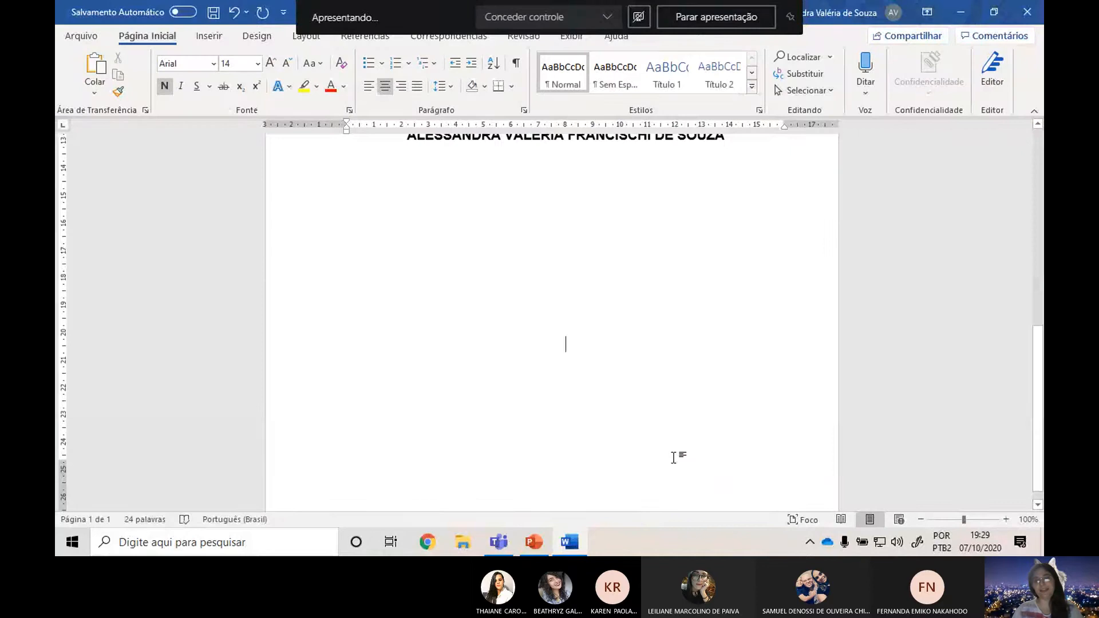
type("TÍTULO DO")
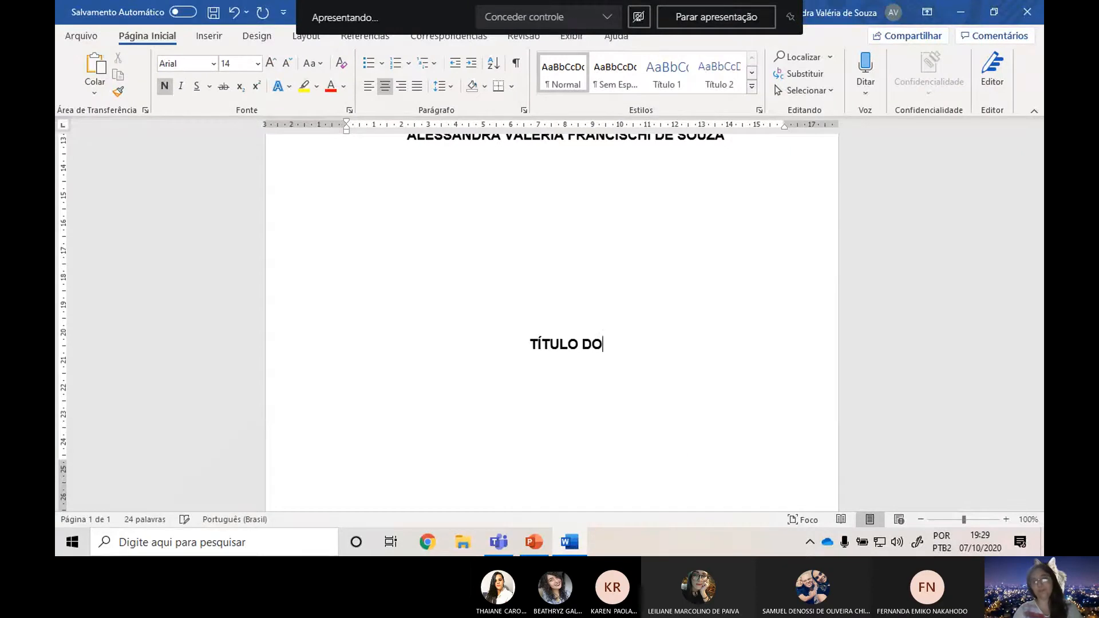
type(" TRABALHO:")
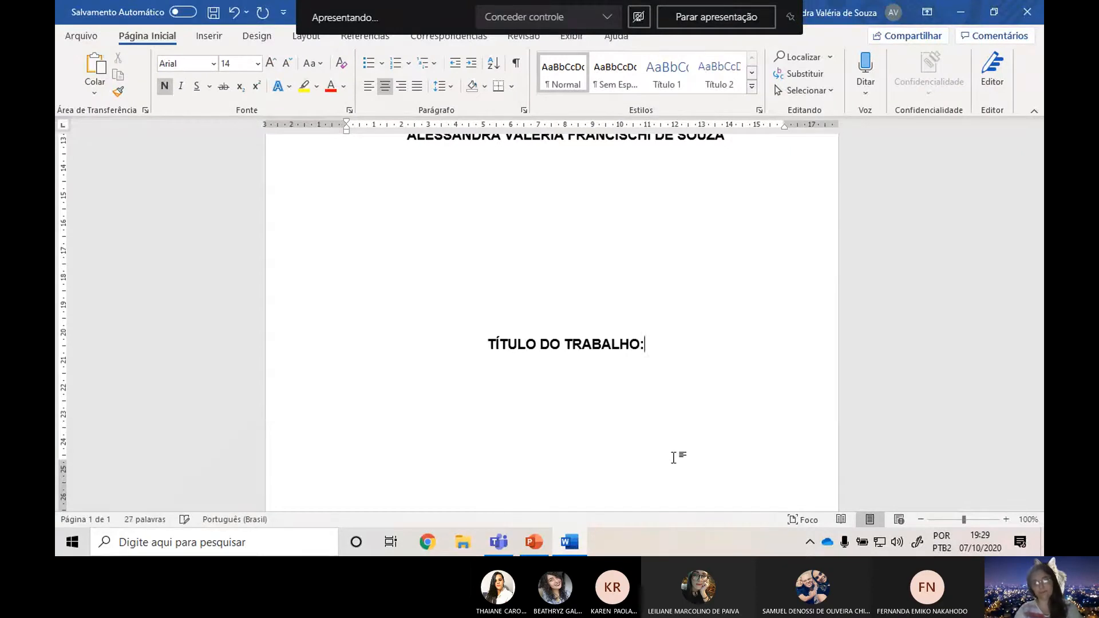
Enter "Subtítulo se houver" on the line below the title and check PowerPoint's CAPA slide for what follows it.
key("Return")
type("Subt")
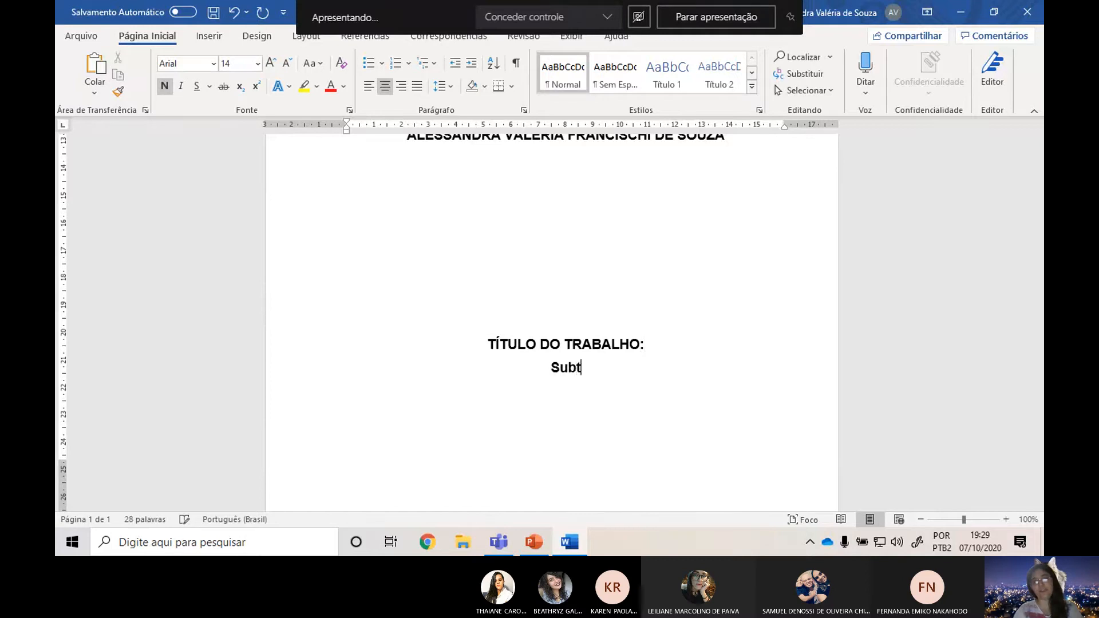
type("ítulo se houver")
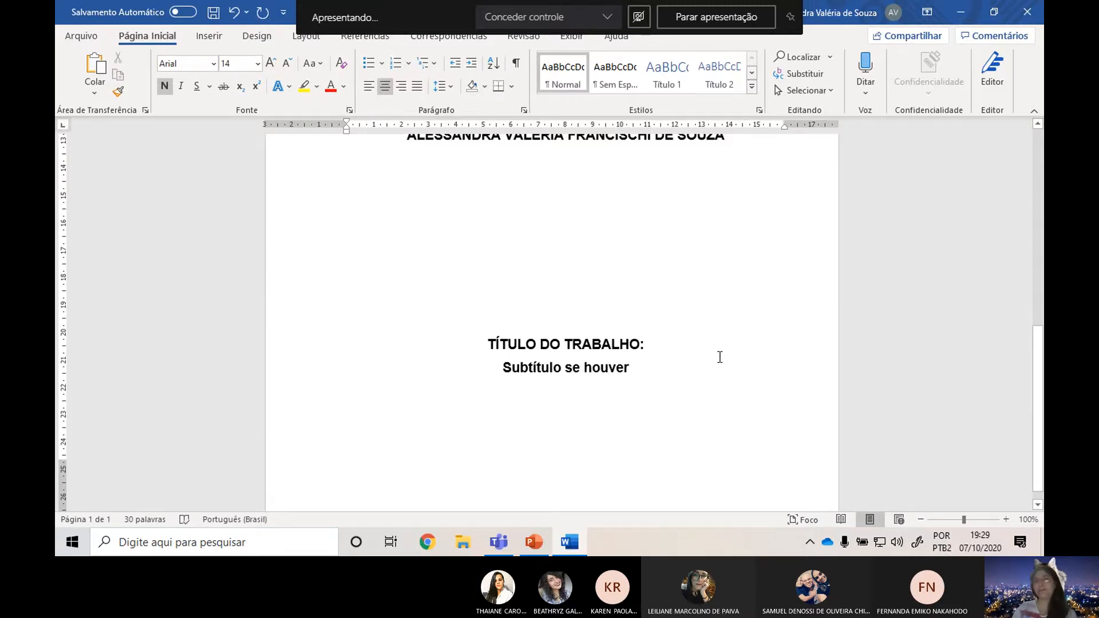
key("alt+Tab")
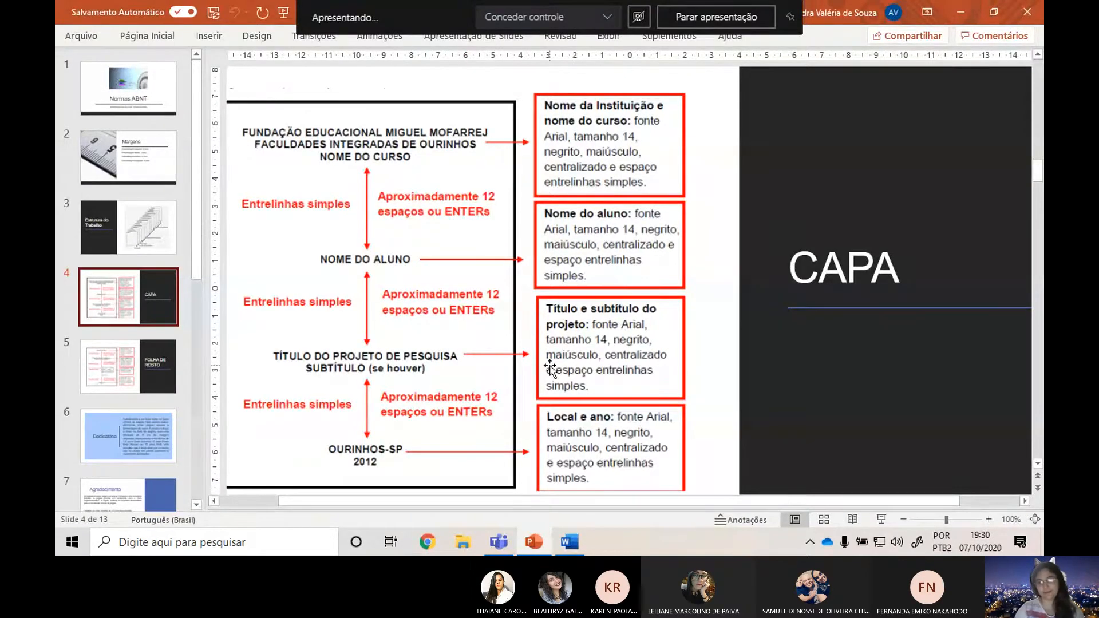
key("alt+Tab")
Leave two blank lines below the subtitle in Word and remove one blank line above the title.
scroll(685, 320, "down", 1)
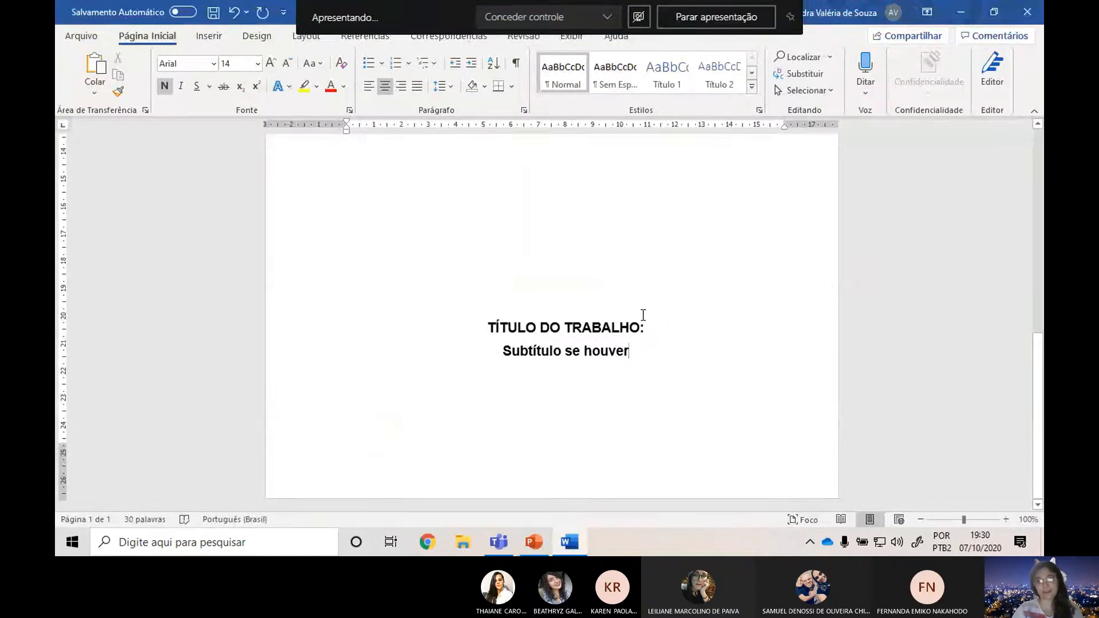
key("Return")
key("Return")
key("ctrl+Return")
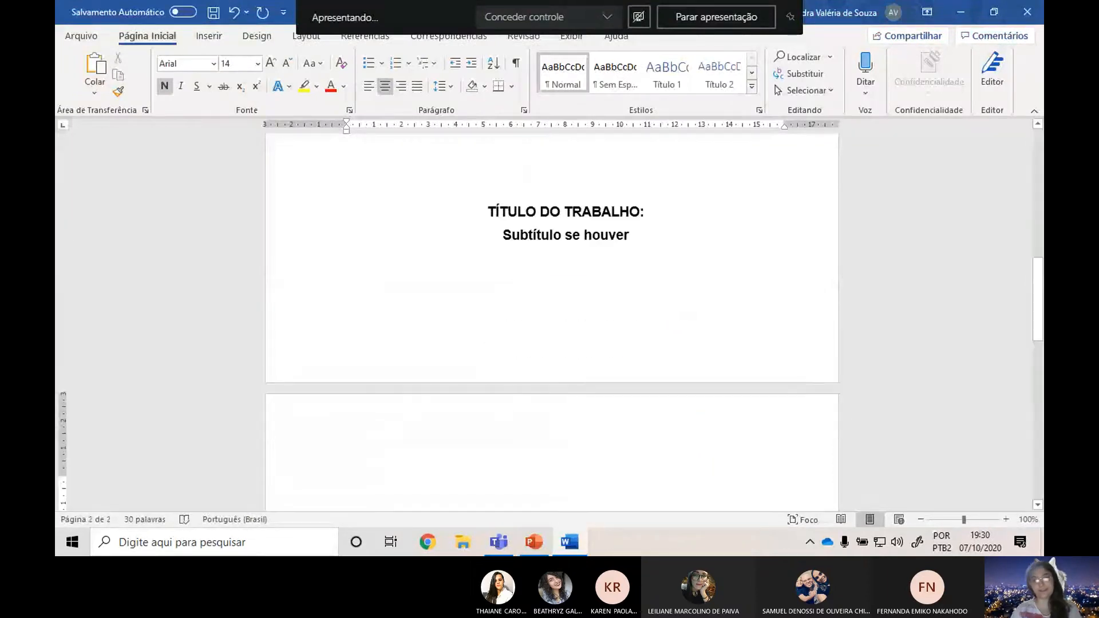
key("ctrl+z")
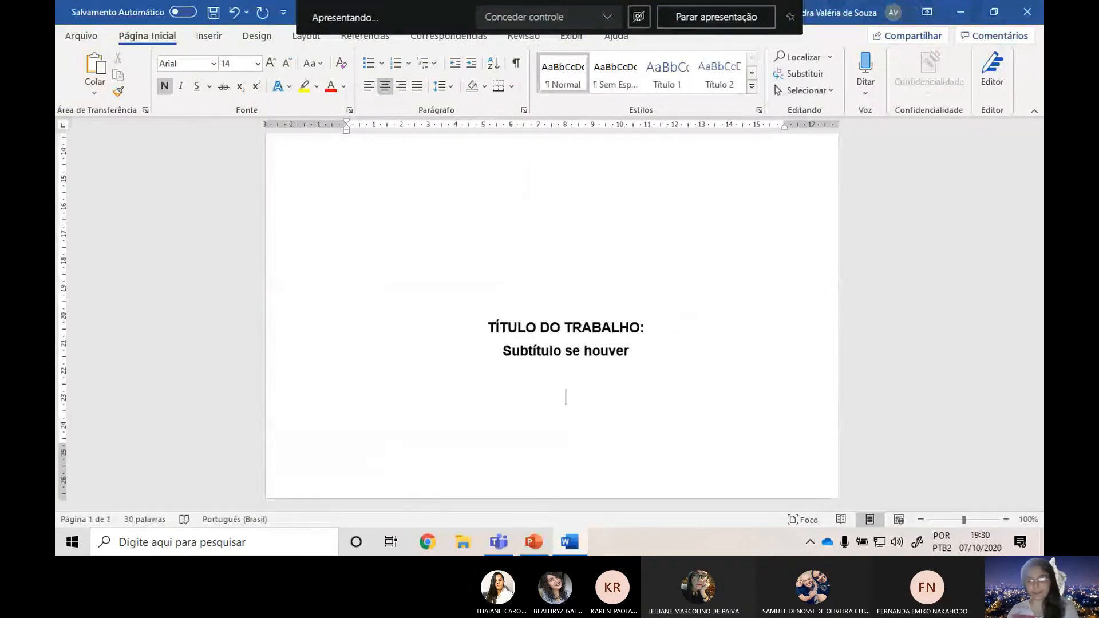
left_click(577, 194)
key("Delete")
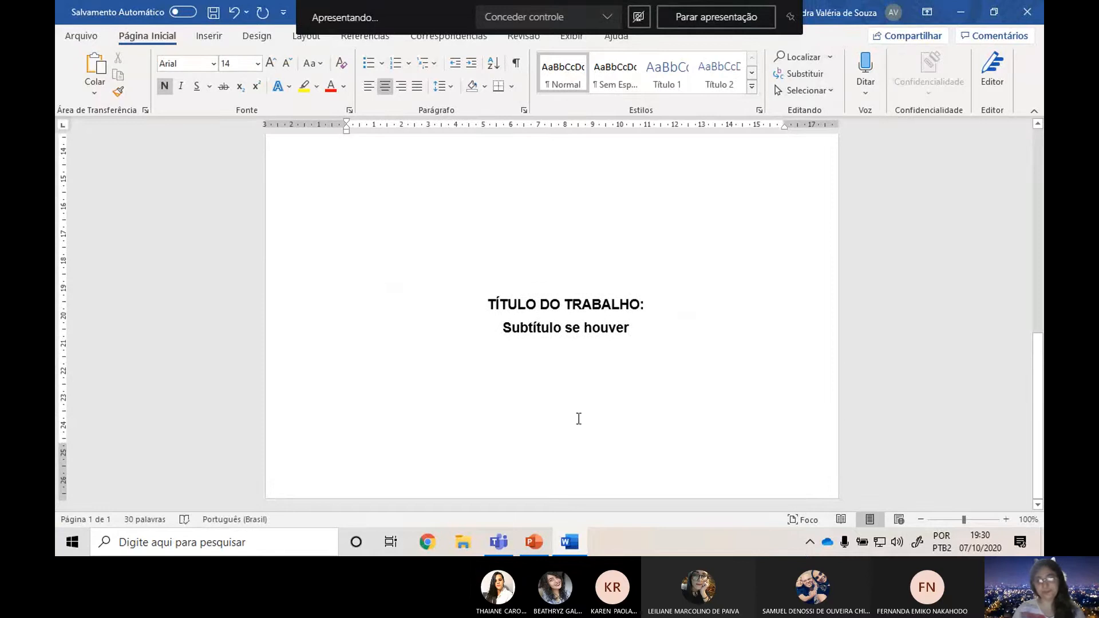
left_click(579, 418)
key("Return")
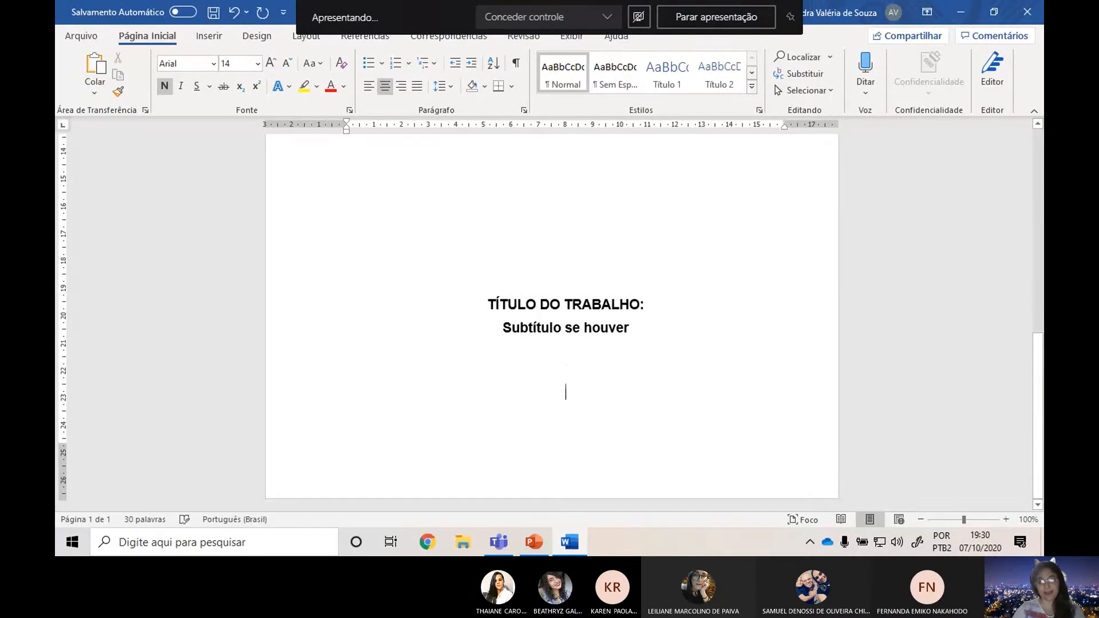
Recheck the place and year format on PowerPoint's CAPA slide and enter "Rio Claro – SP" with "2020" beneath it in Word.
type("rio")
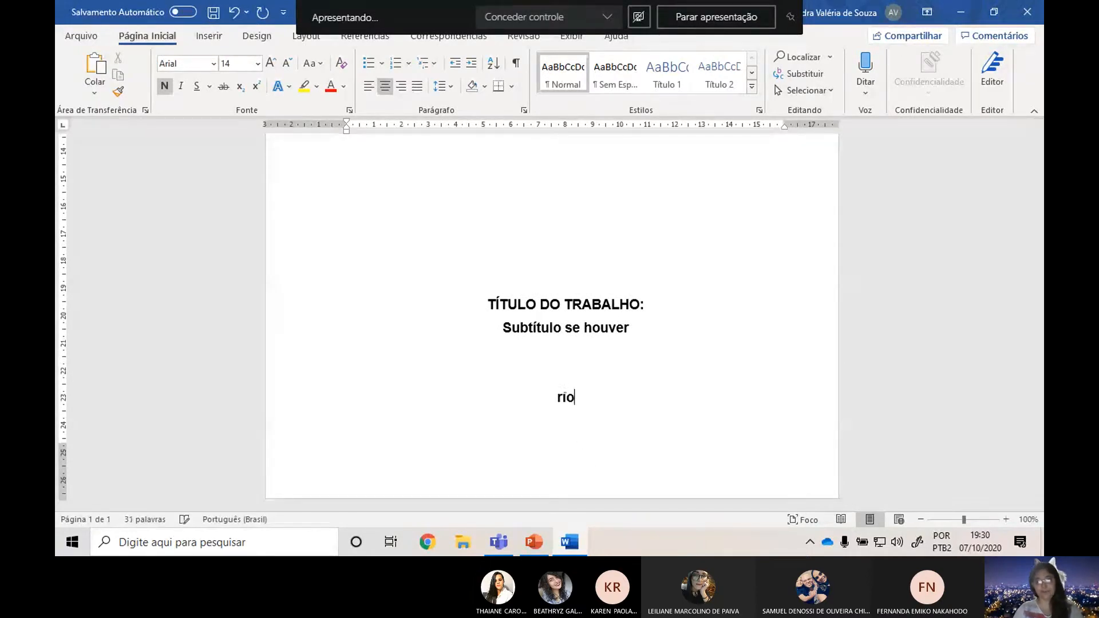
key("alt+Tab")
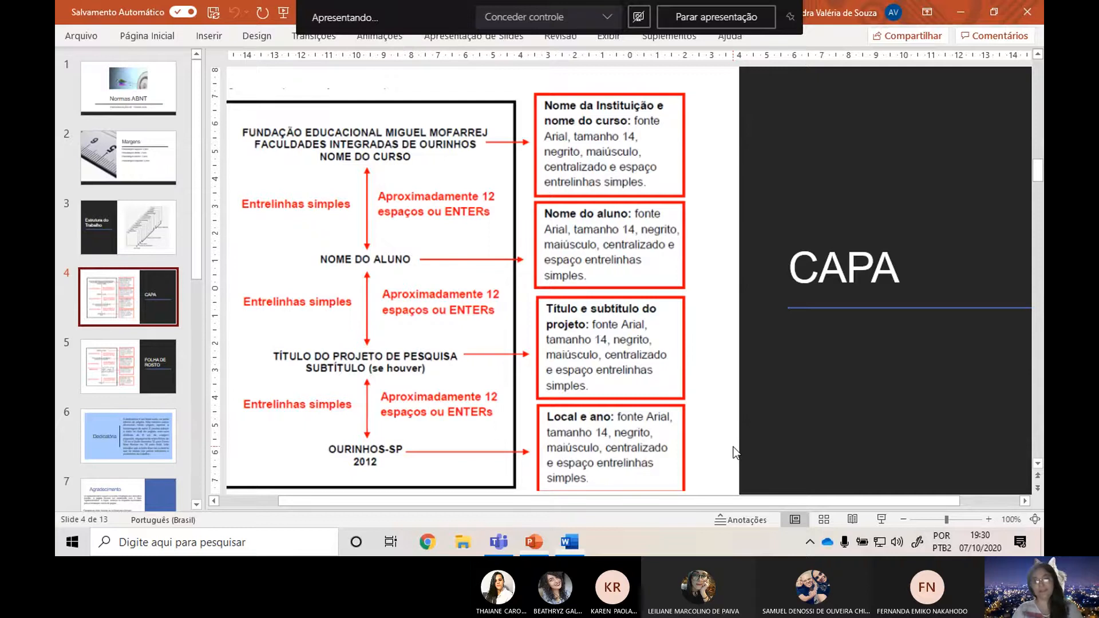
key("alt+Tab")
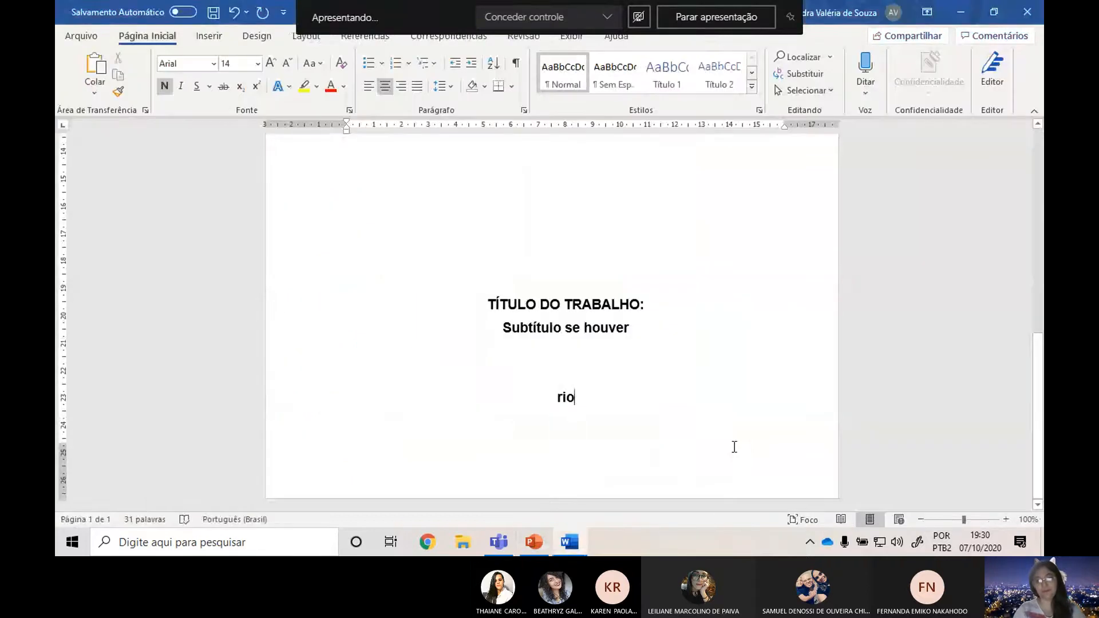
type("Claro - SP")
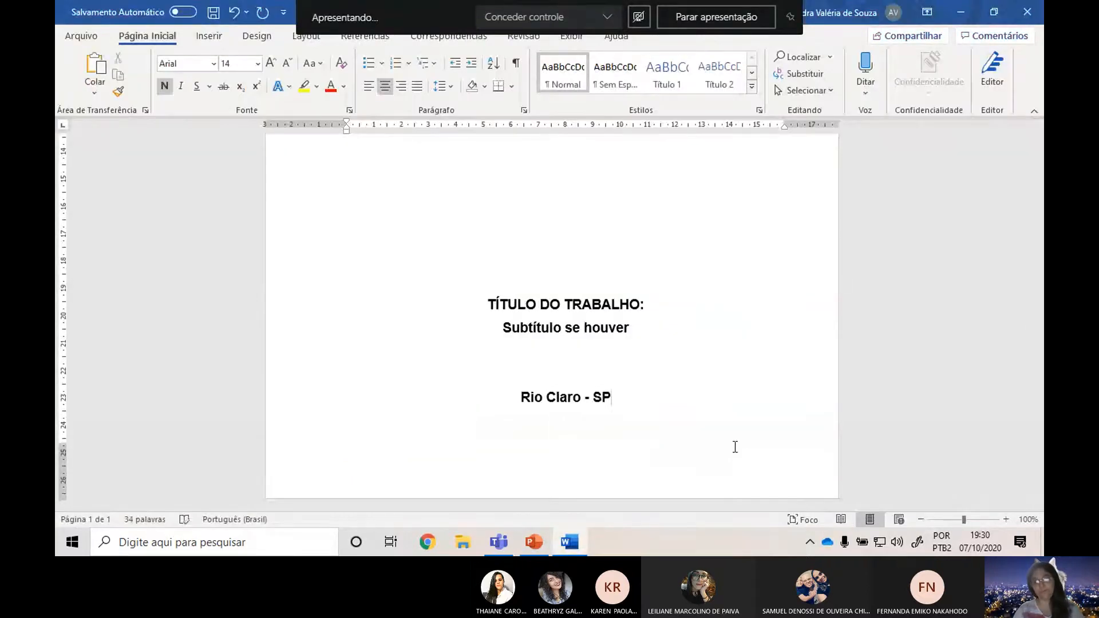
key("Return")
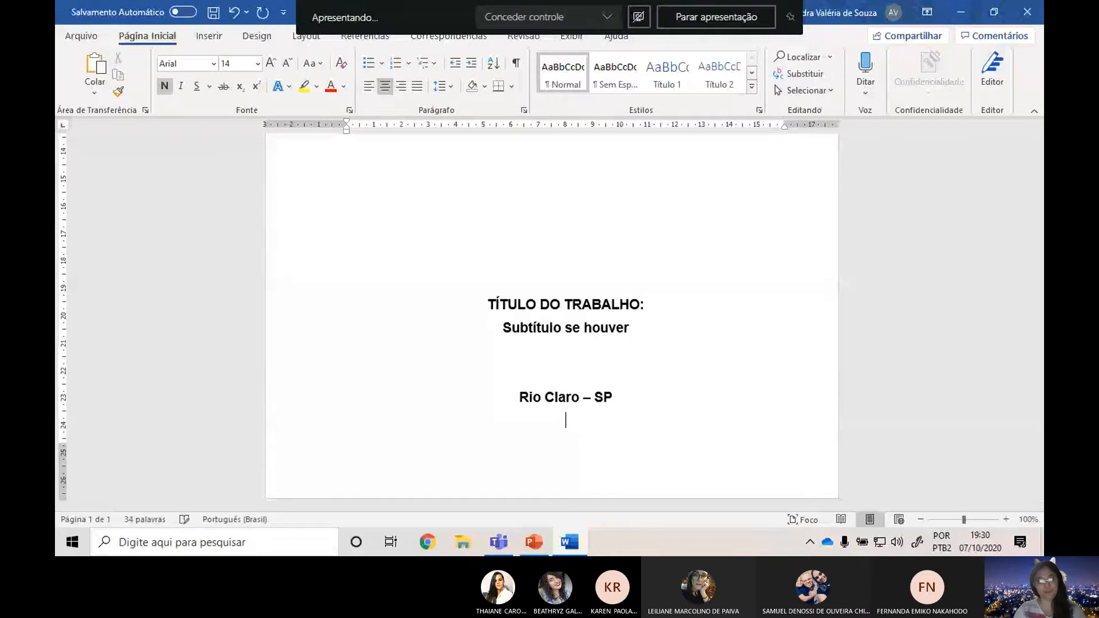
type("2020")
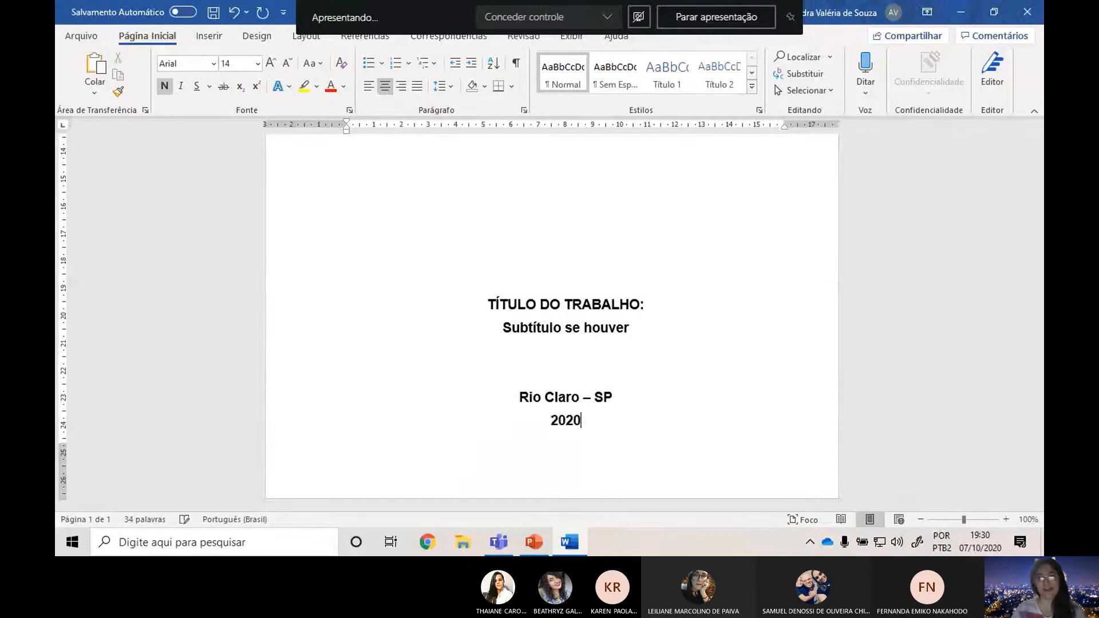
Review the whole cover page, then delete two blank lines above the student's name and one above the title.
scroll(711, 360, "down", 6)
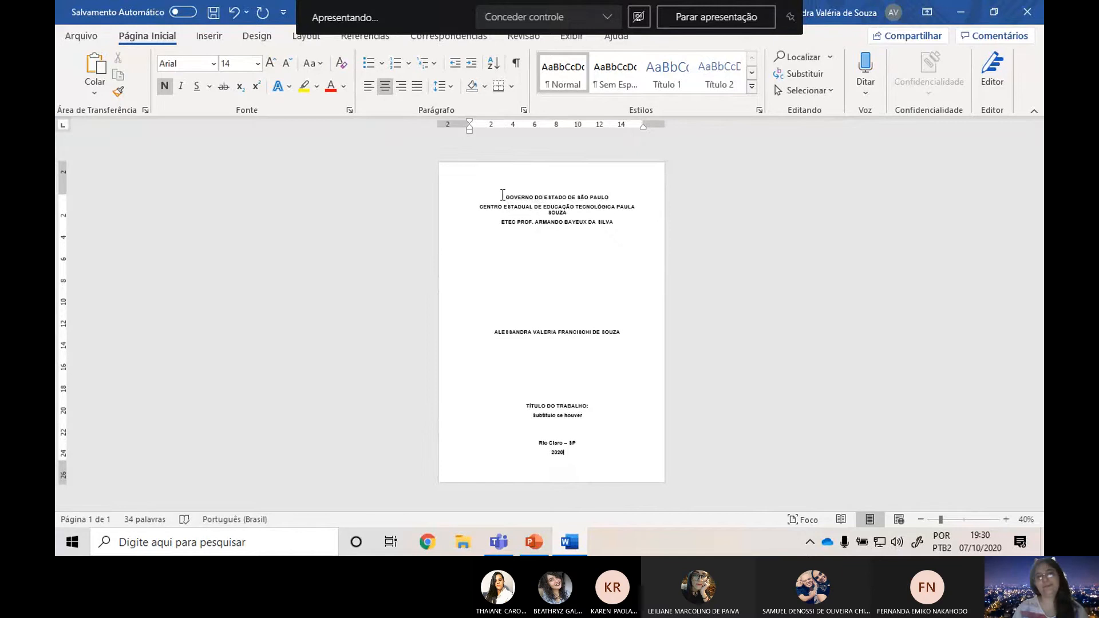
left_click_drag(502, 195, 664, 223)
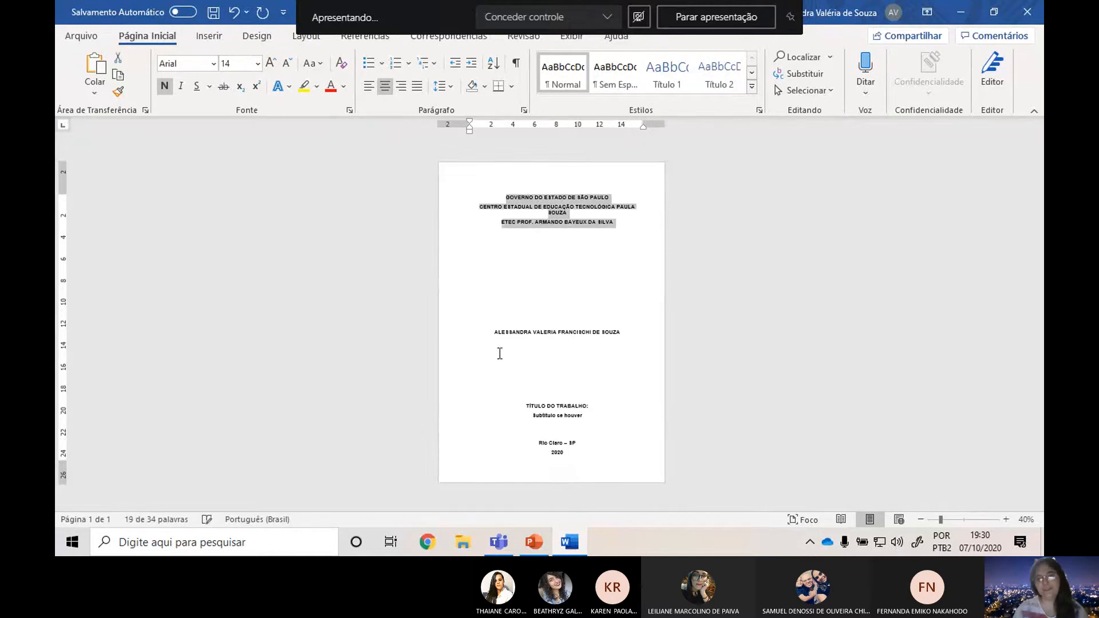
left_click_drag(493, 332, 662, 327)
left_click(529, 416)
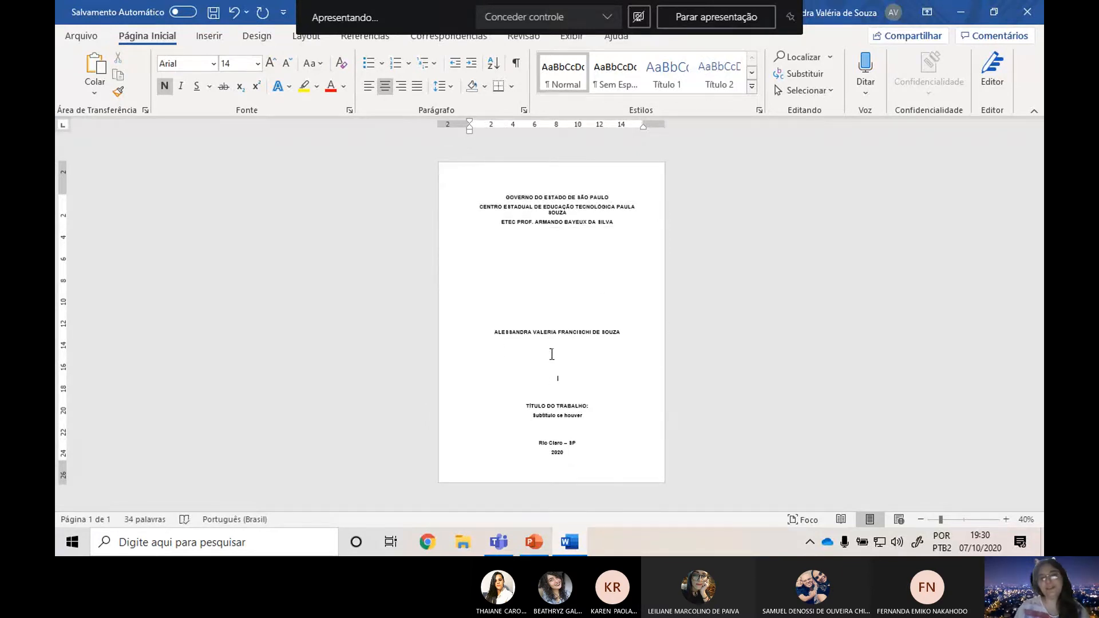
left_click(564, 258)
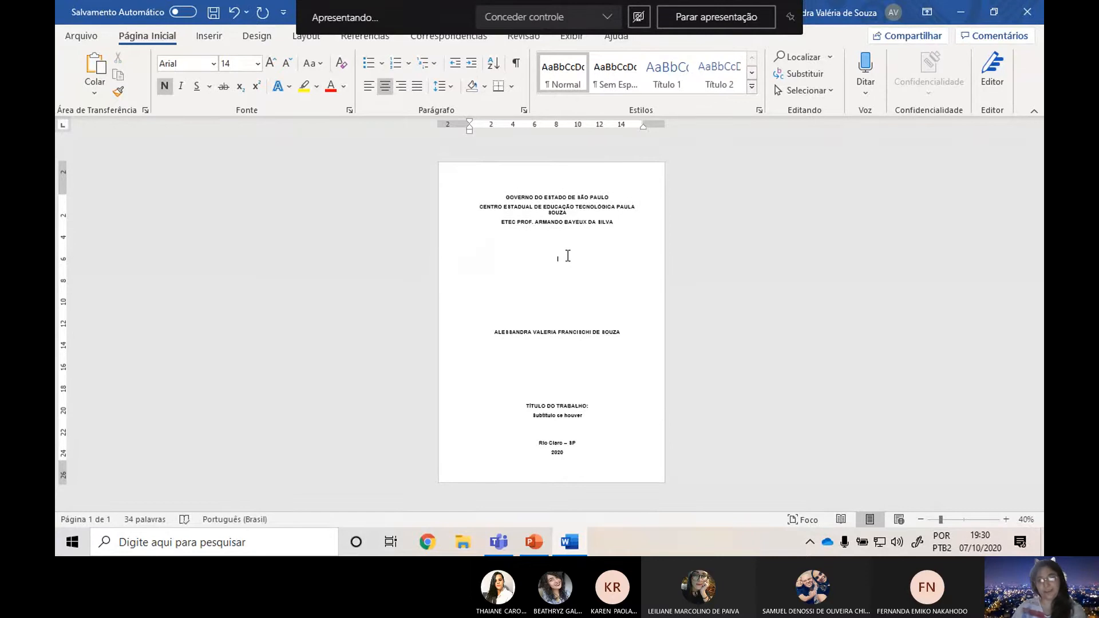
key("Delete")
left_click(571, 345)
key("Delete")
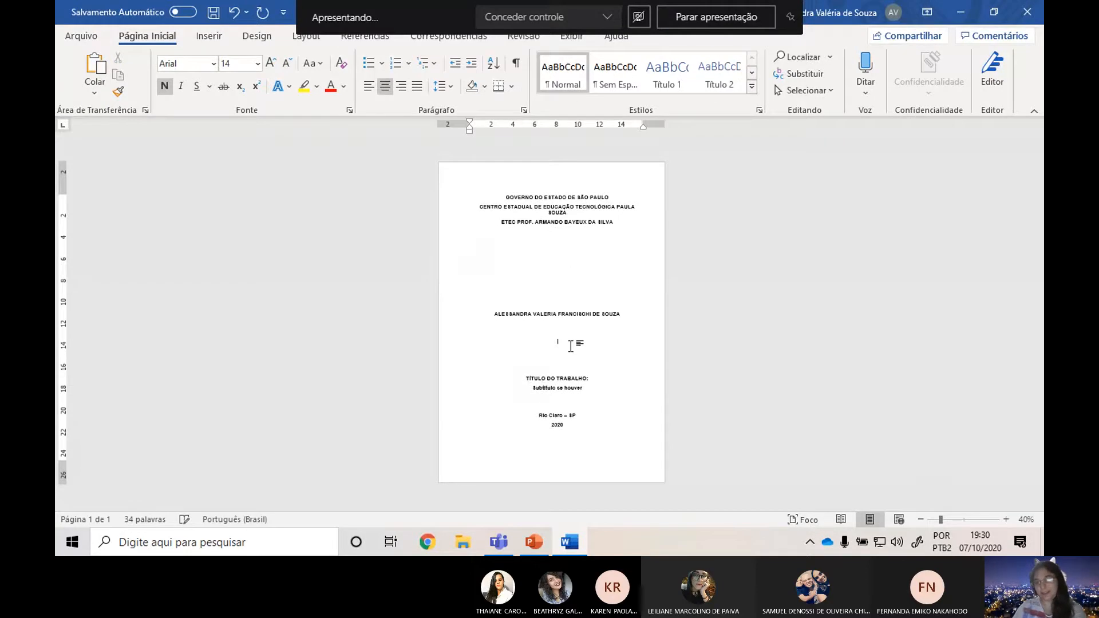
Add three blank lines between the subtitle and the city line so the place and year end the cover page.
left_click(572, 398)
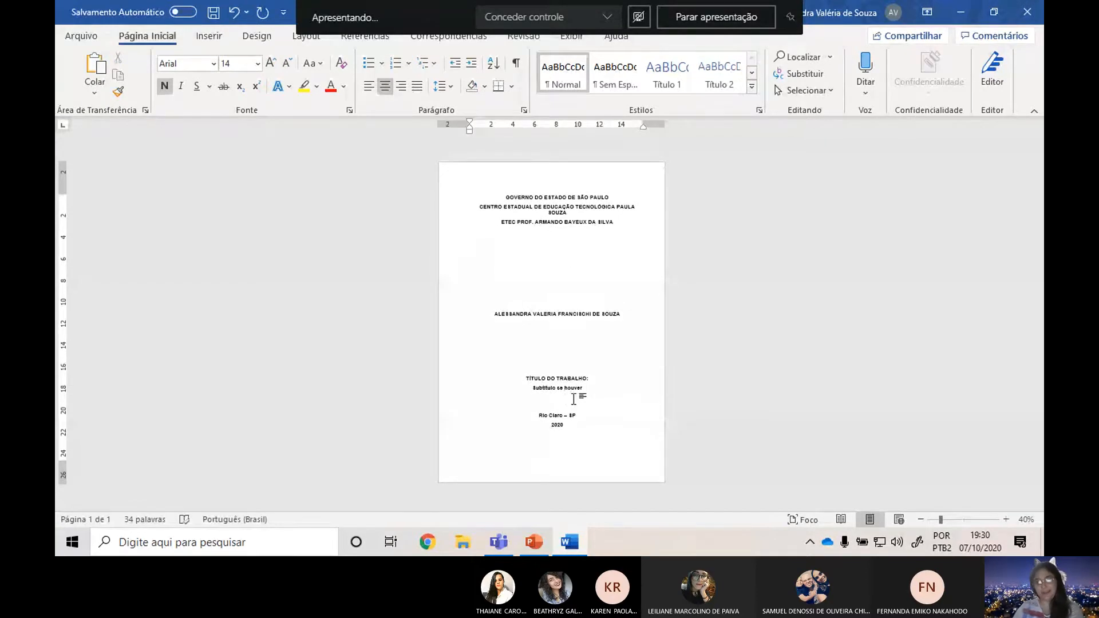
key("Return")
key("Return")
key("Return")
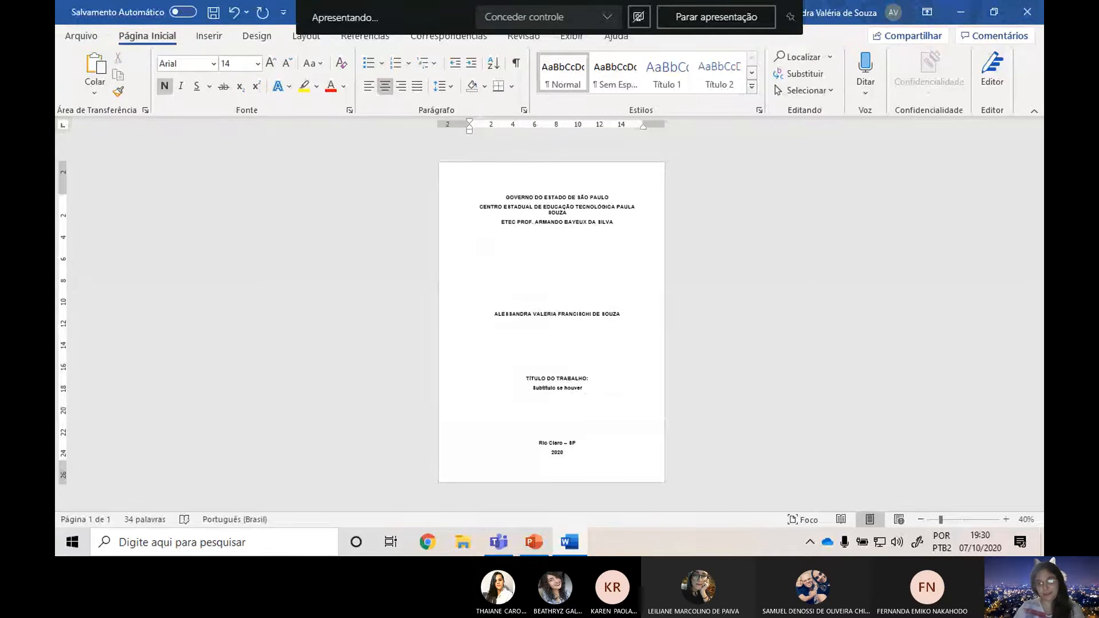
left_click(595, 415)
key("Return")
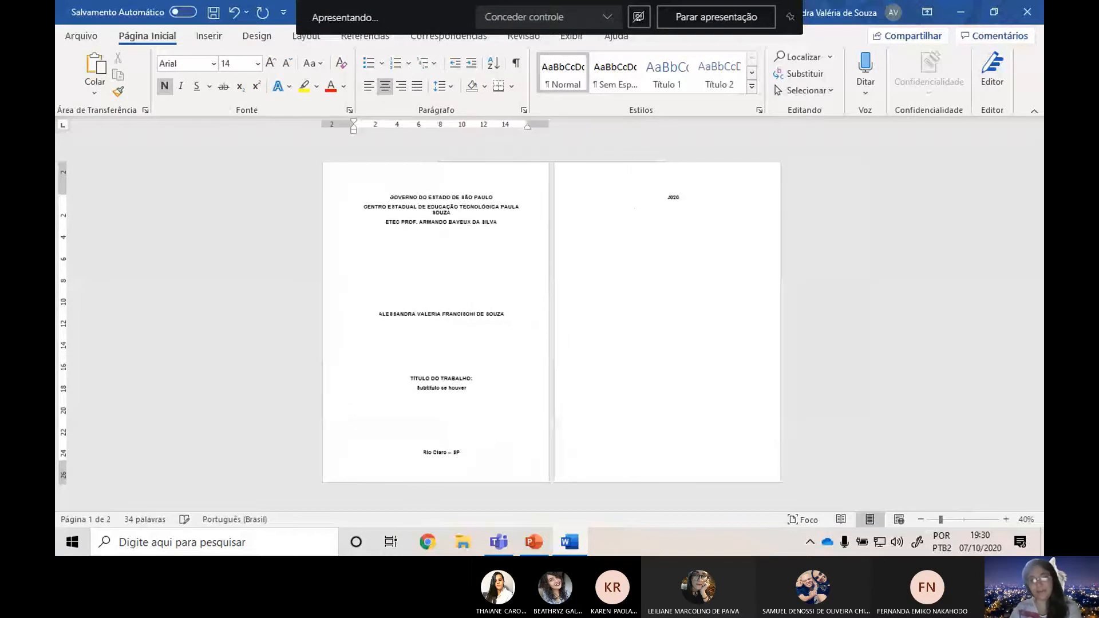
key("BackSpace")
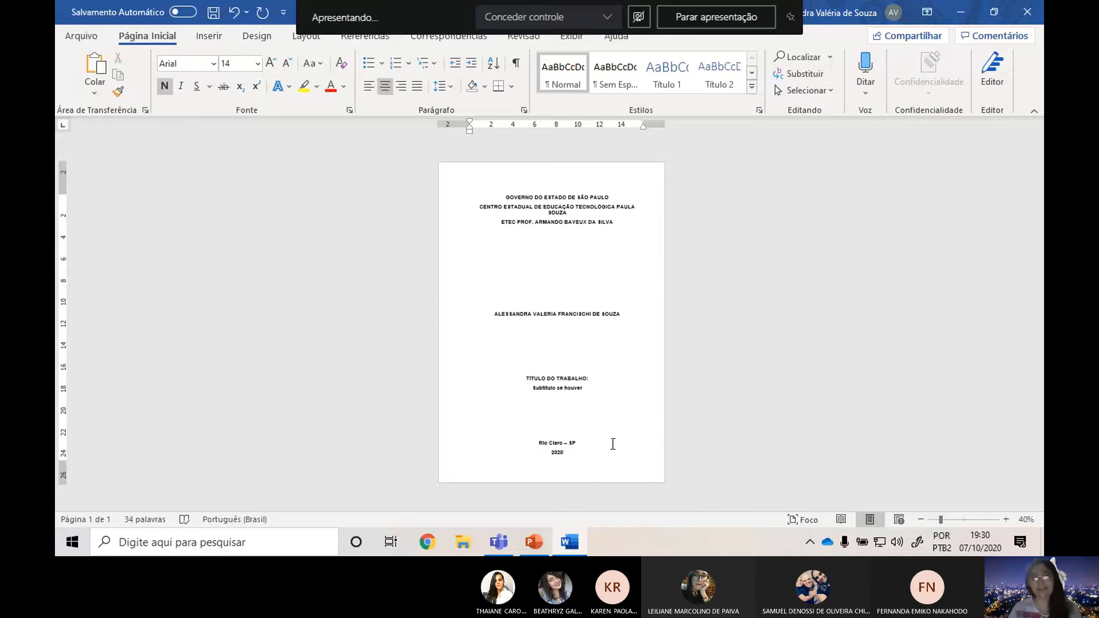
Look over the enlarged cover page from the institution heading down to the place and year.
scroll(606, 440, "up", 3)
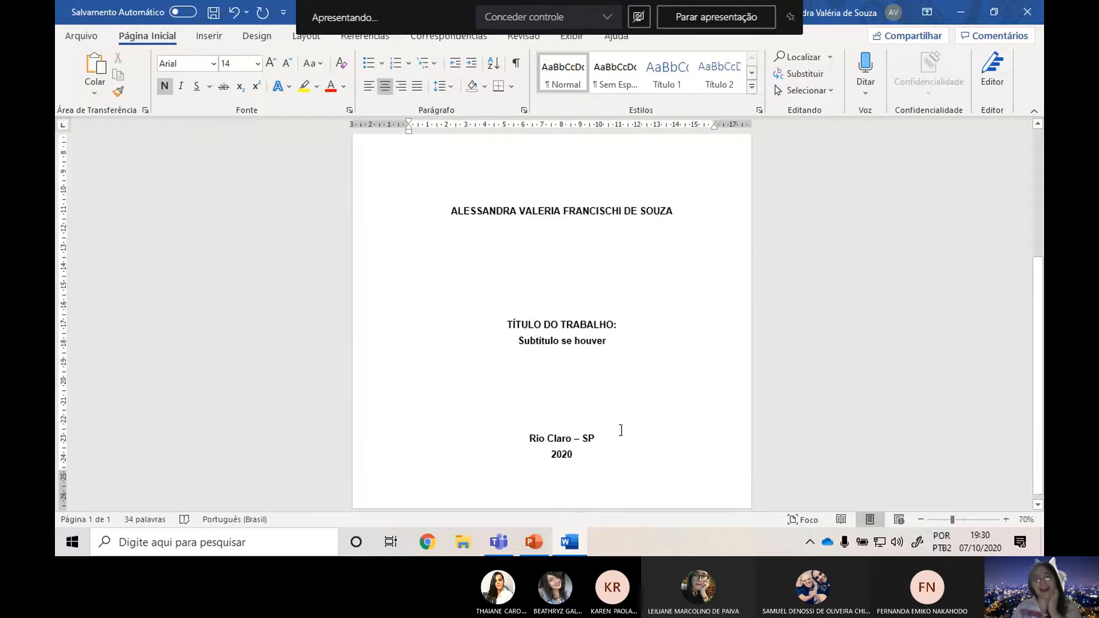
scroll(621, 432, "up", 2)
scroll(607, 426, "up", 4)
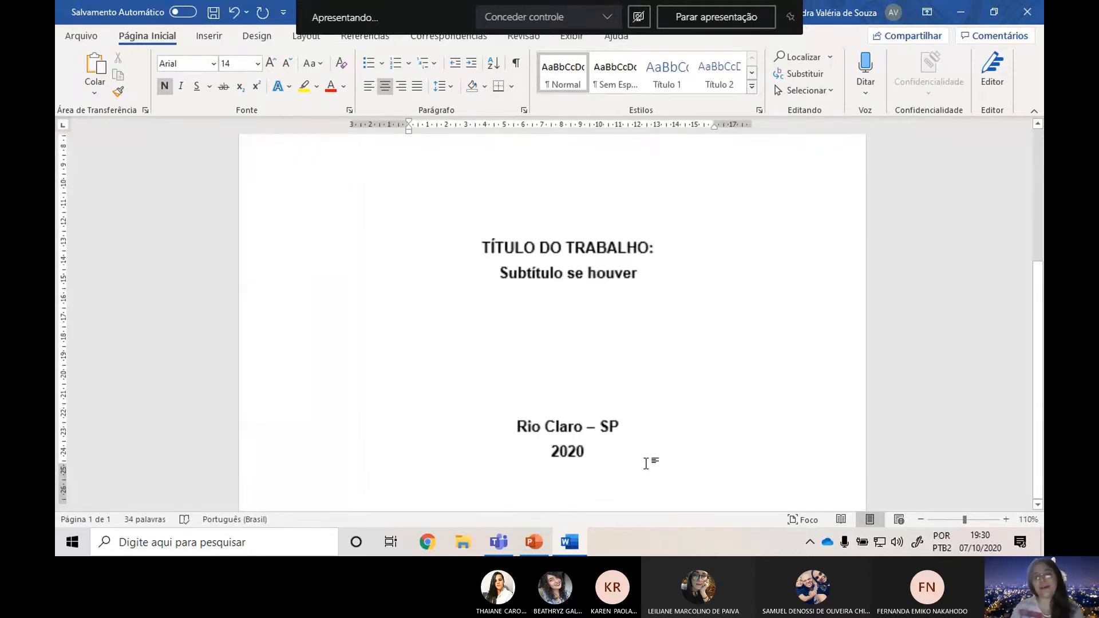
scroll(566, 434, "up", 8)
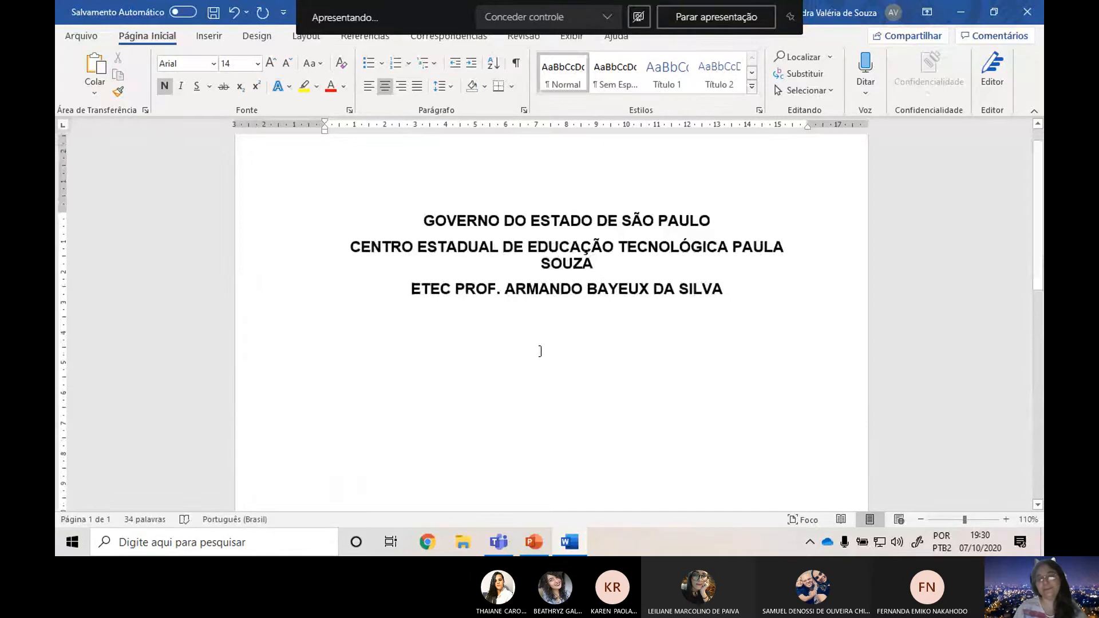
scroll(540, 349, "down", 8)
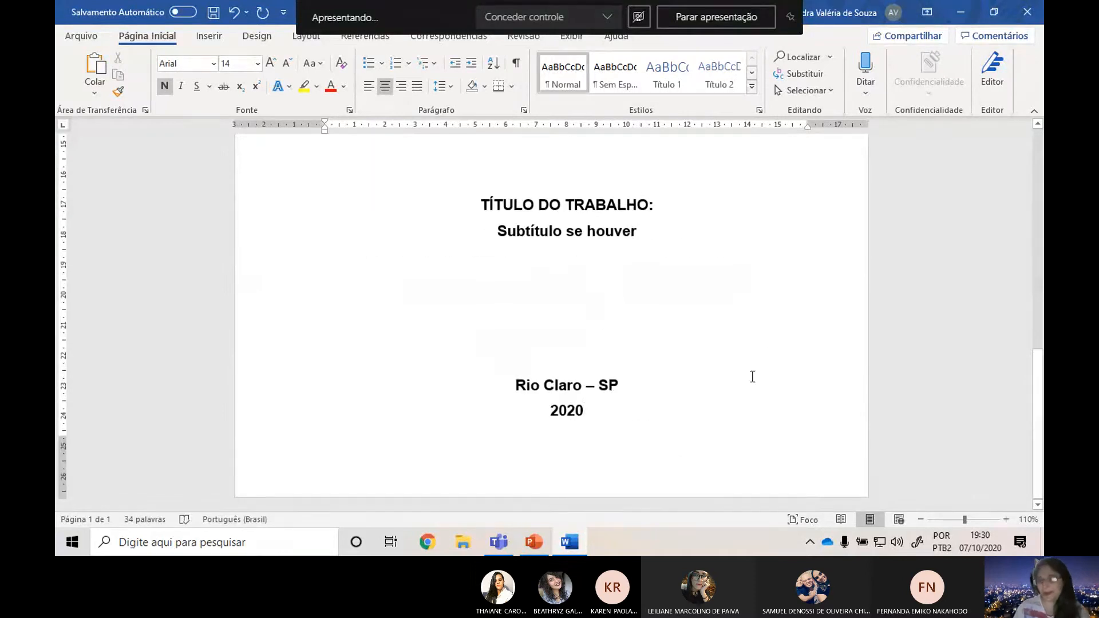
left_click(615, 458)
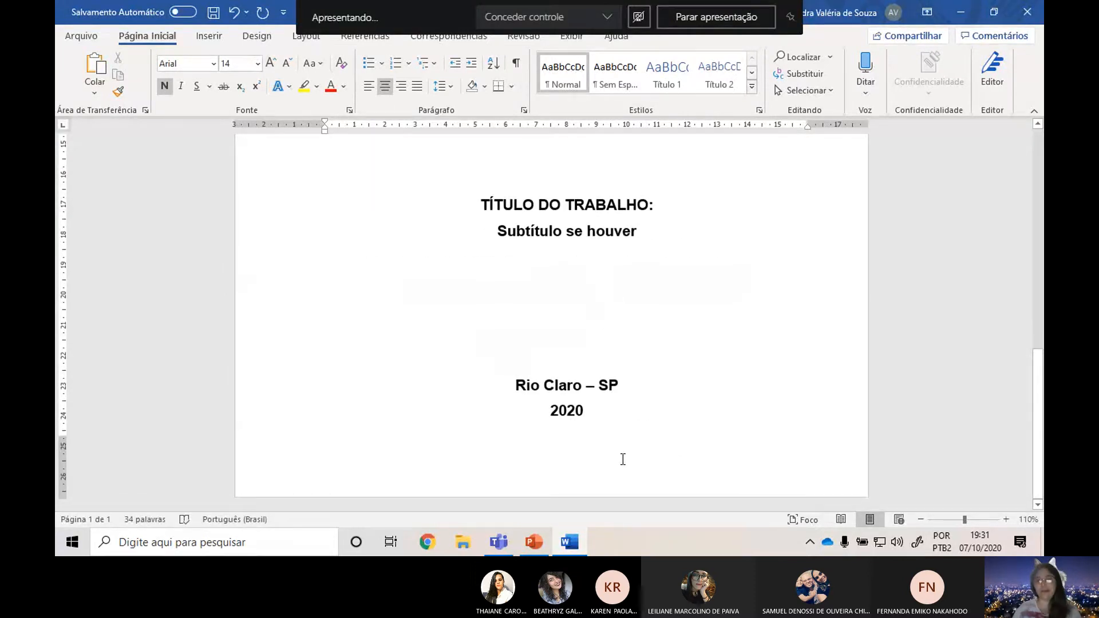
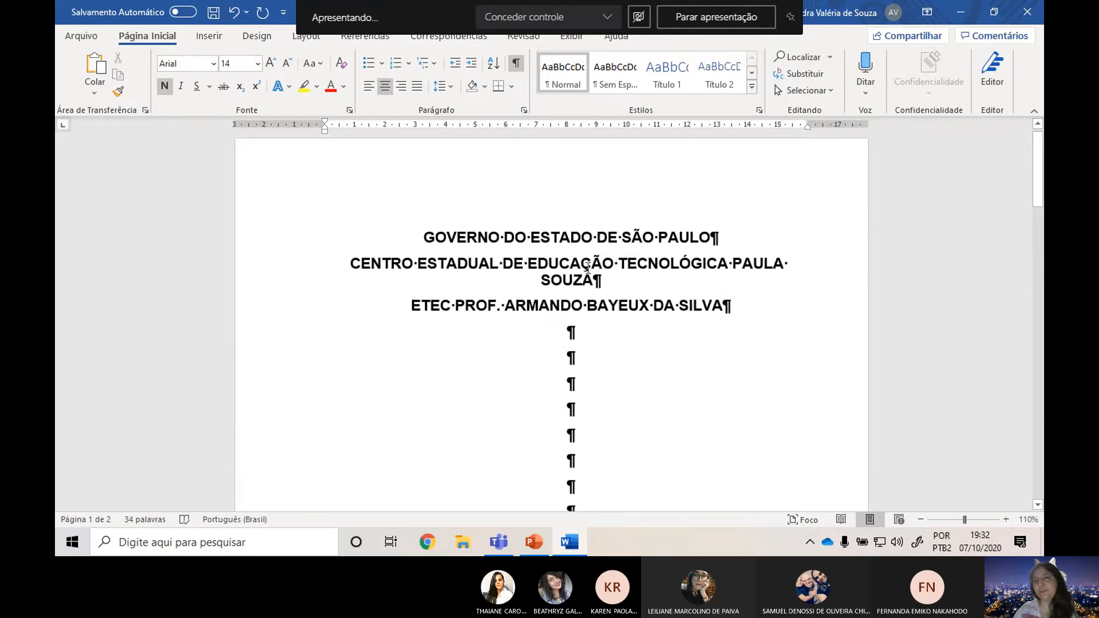
Hide the formatting marks and go past the end of the cover page to the blank second page.
scroll(632, 332, "down", 5)
scroll(635, 312, "down", 5)
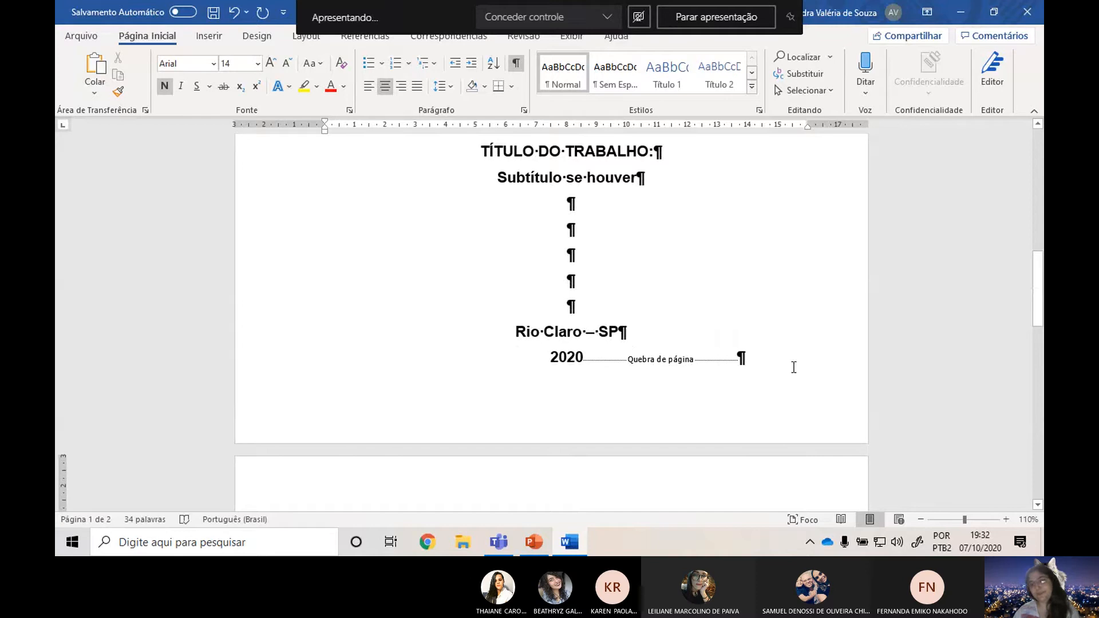
left_click(516, 62)
scroll(675, 269, "down", 3)
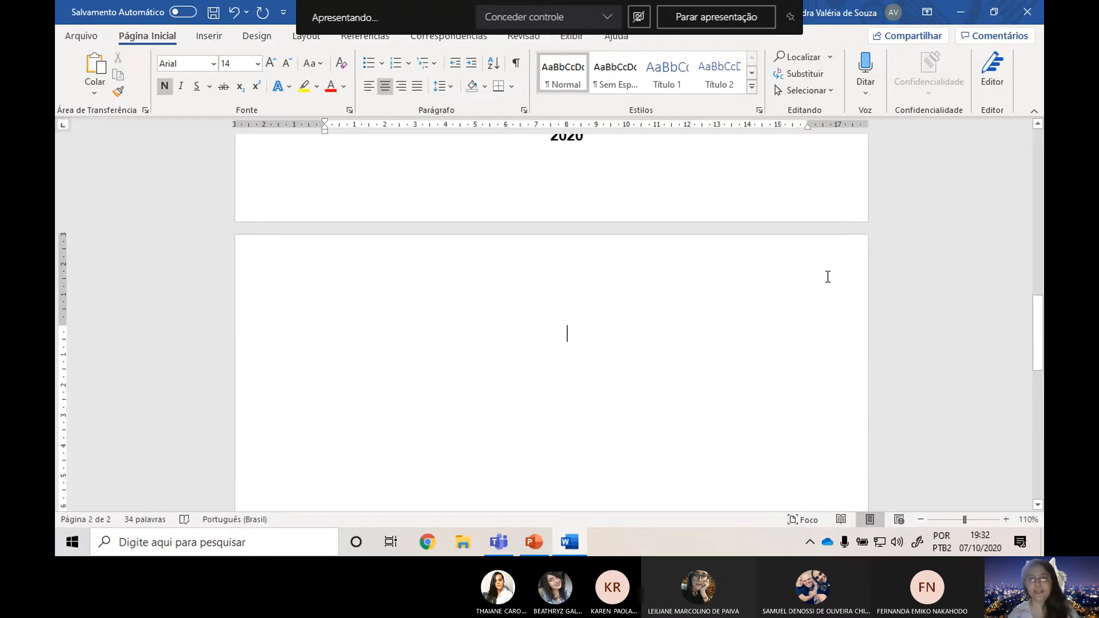
Show PowerPoint's FOLHA DE ROSTO slide, then look over the cover page and the blank second page in Word.
key("alt+Tab")
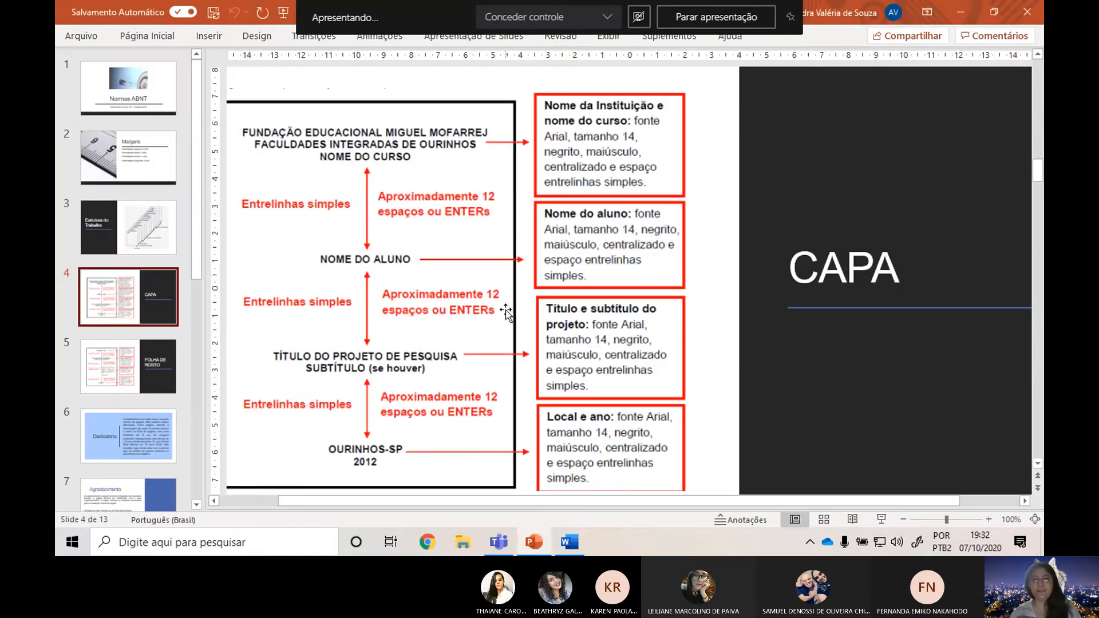
left_click(106, 362)
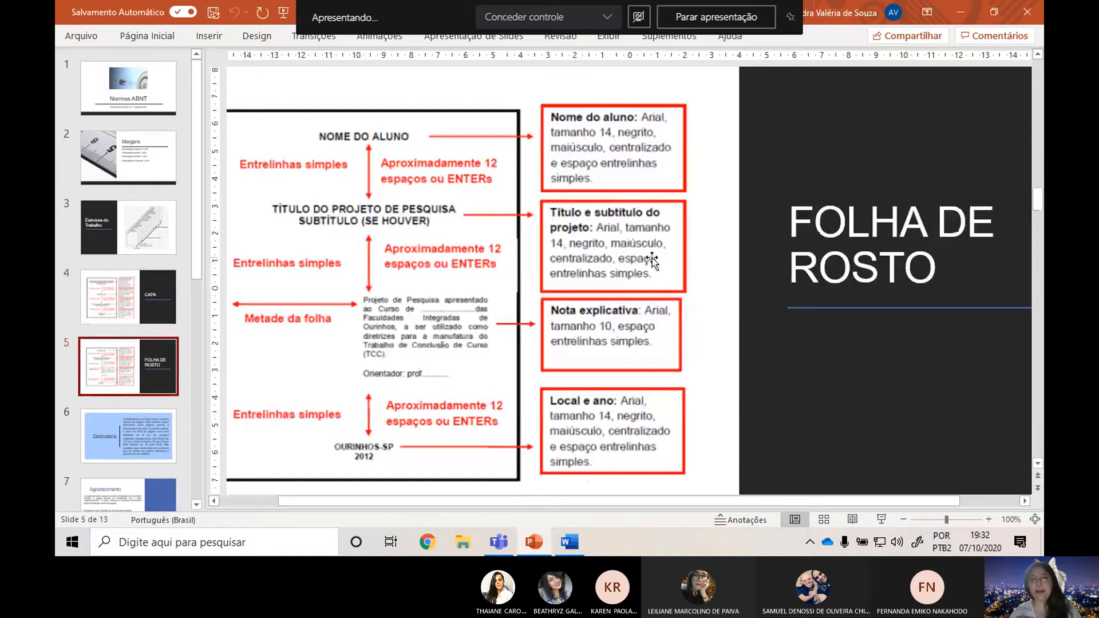
key("alt+Tab")
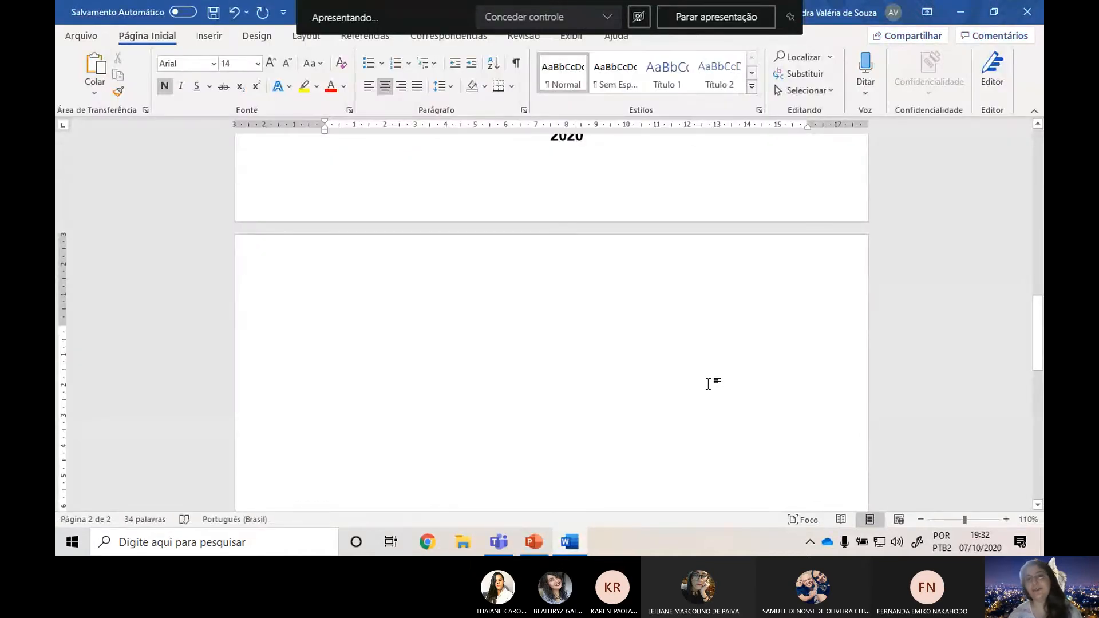
scroll(714, 374, "down", 3)
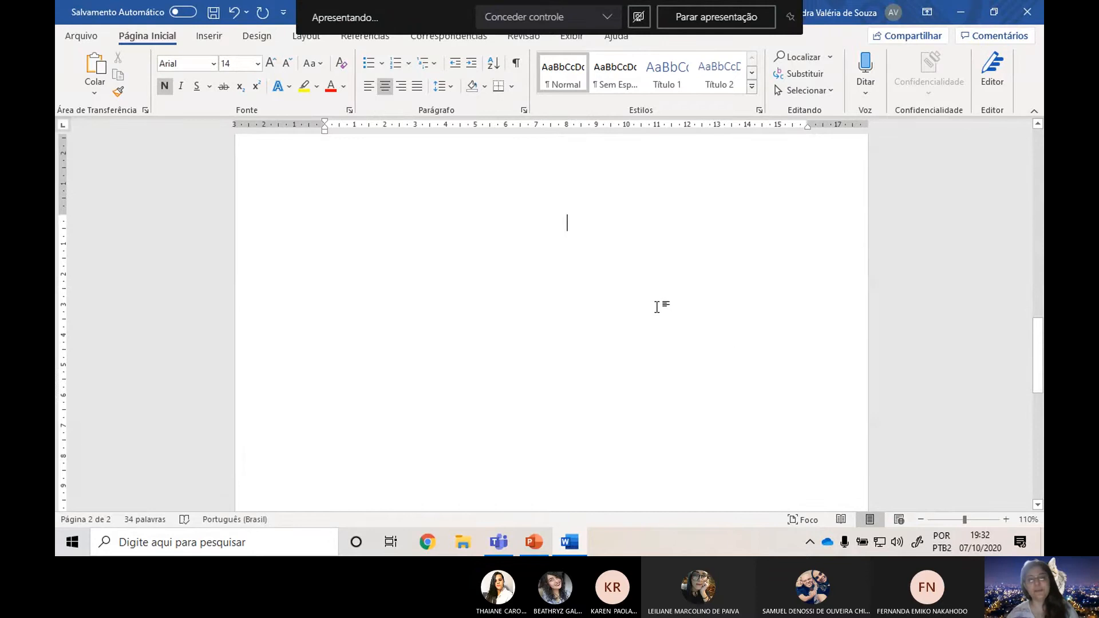
scroll(664, 303, "down", 2)
scroll(657, 295, "up", 3)
scroll(591, 441, "up", 3)
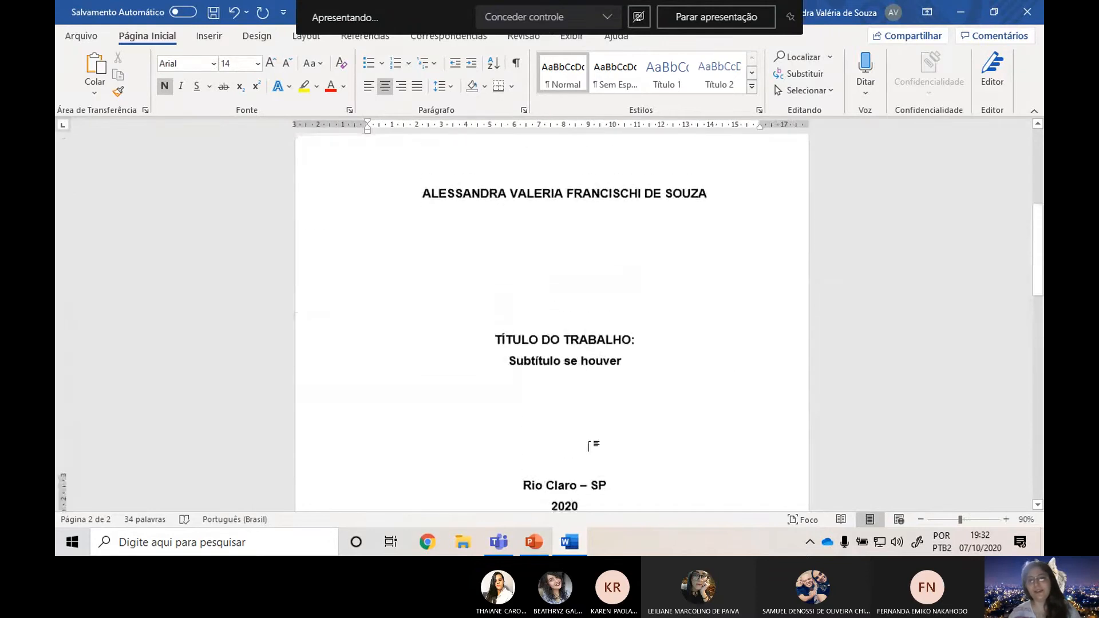
scroll(591, 431, "down", 6)
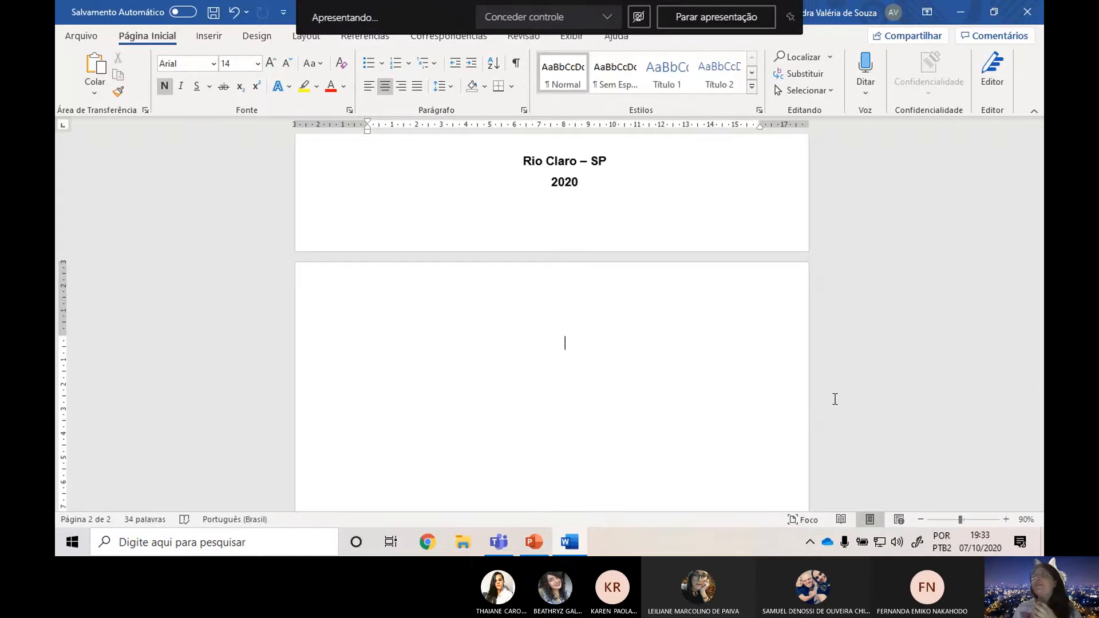
Check the Teams meeting chat and return to the blank second page in Word.
key("alt+Tab")
key("Tab")
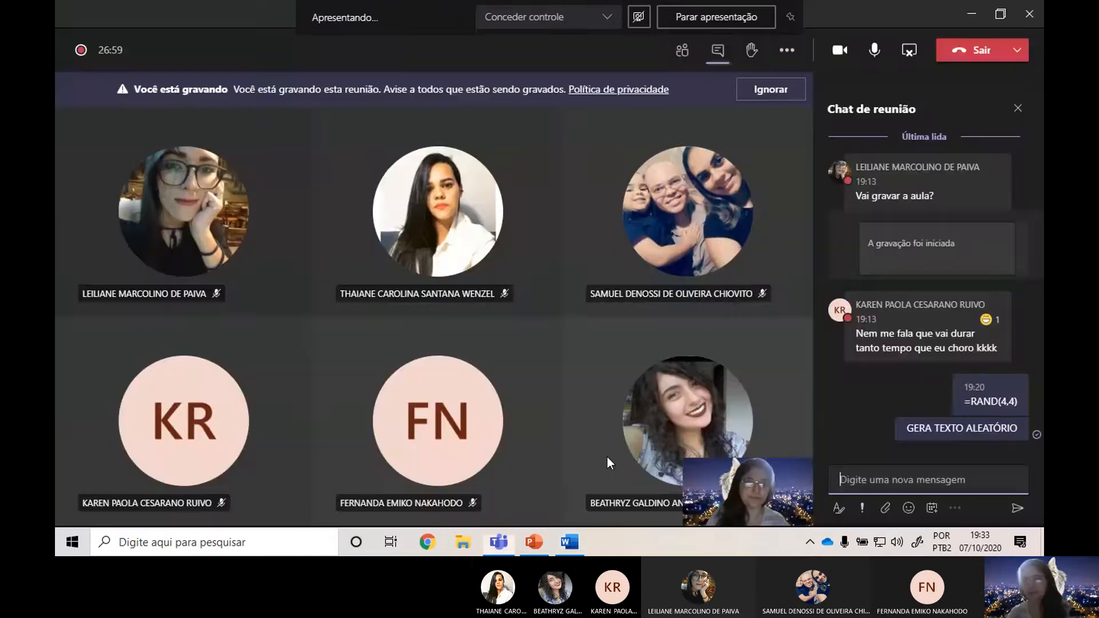
key("alt+Tab")
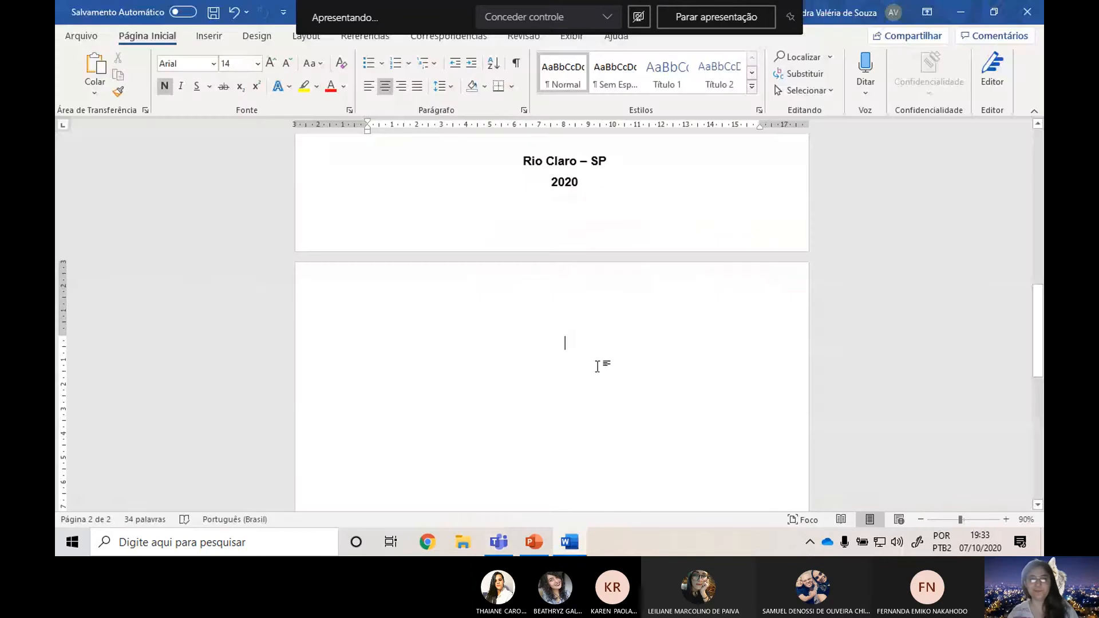
Consult PowerPoint's FOLHA DE ROSTO slide and enter the student's full name in capitals at the start of Word's second page.
key("alt+Tab")
key("Tab")
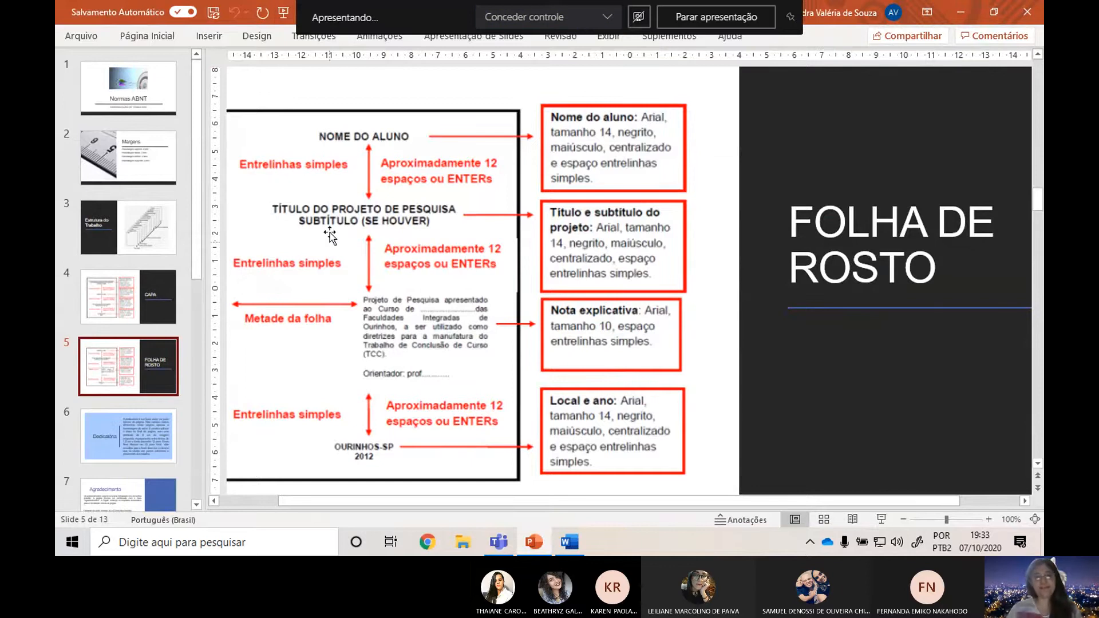
key("alt+Tab")
key("alt+Tab")
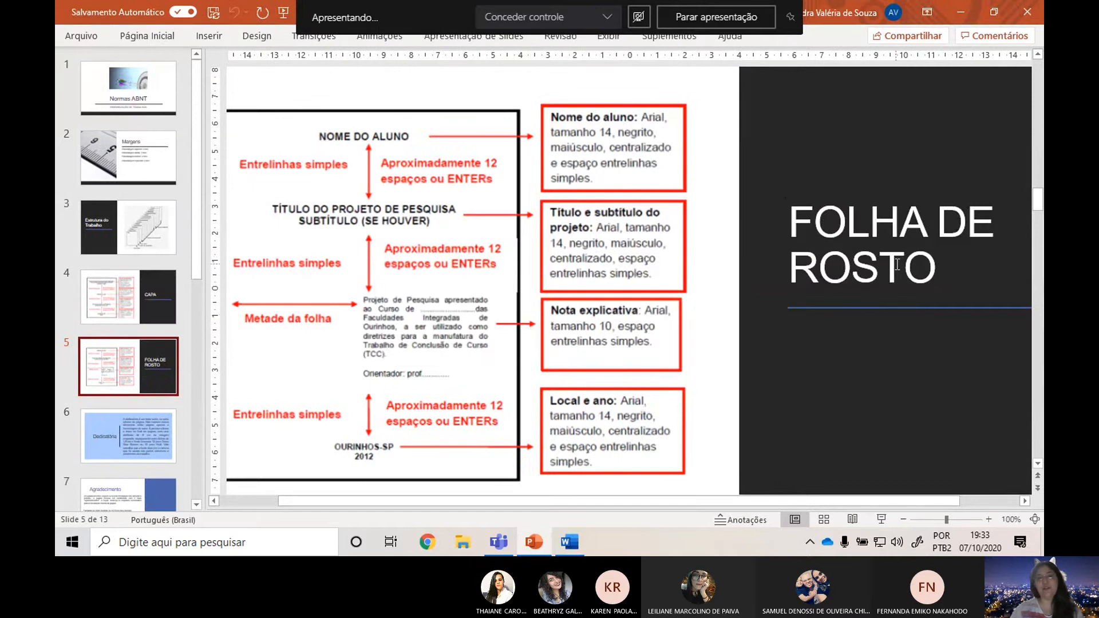
key("alt+Tab")
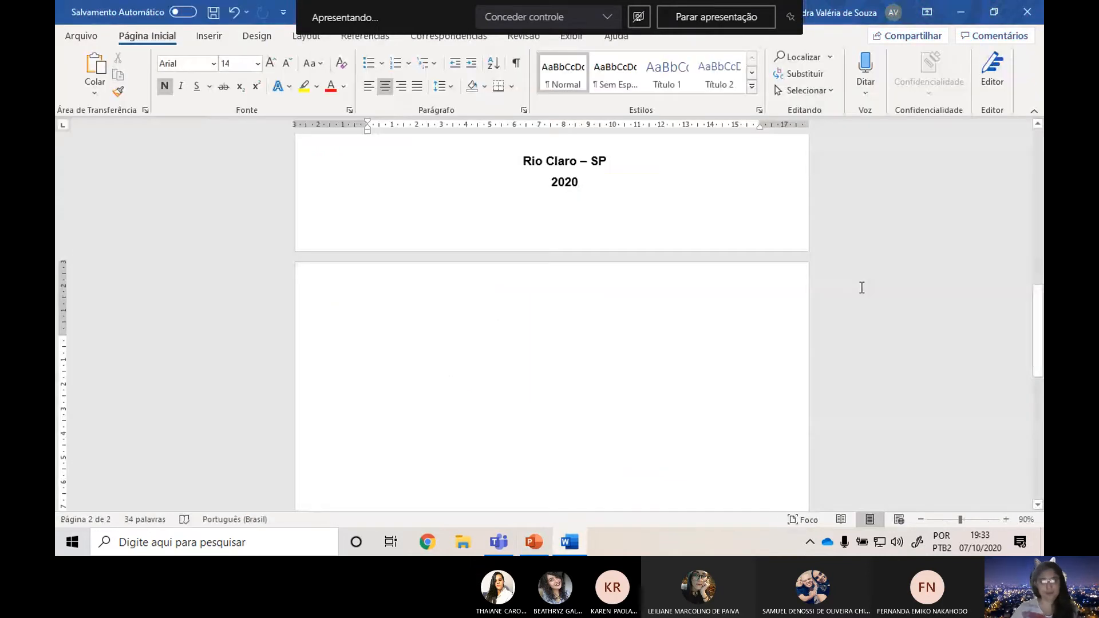
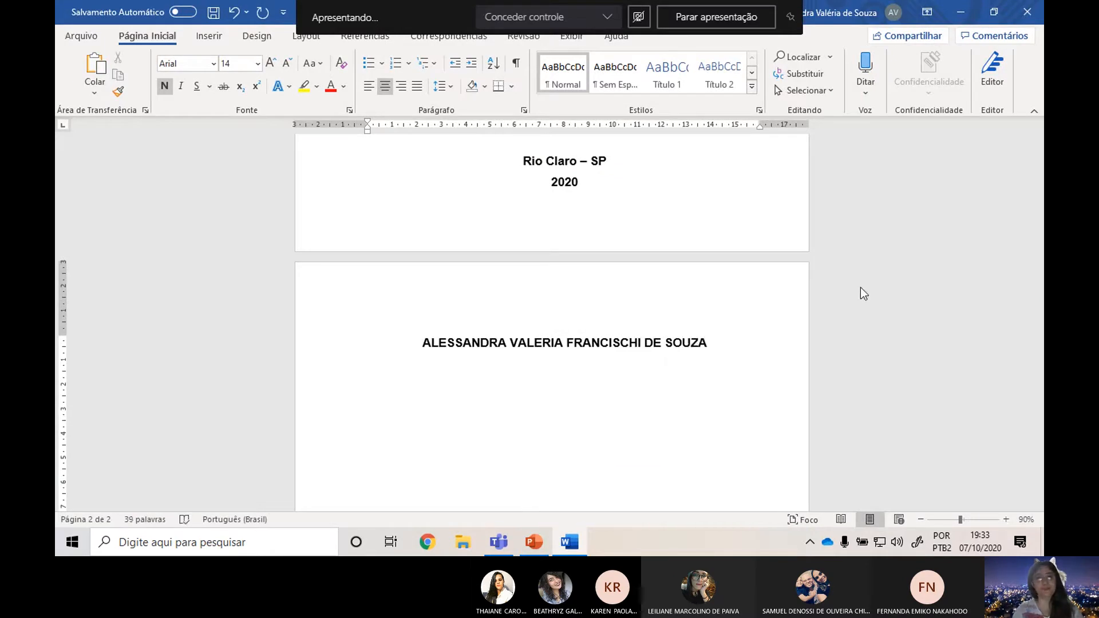
Check the spacing rule on the PowerPoint slide and apply 1,0 line spacing to the student's name in Word.
key("alt+Tab")
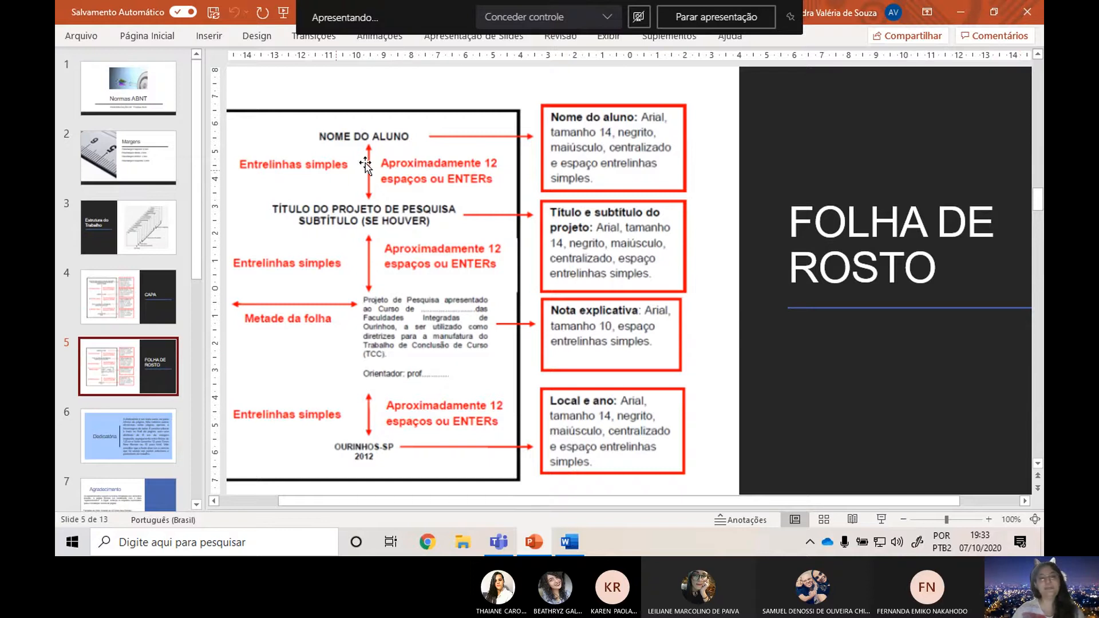
key("alt+Tab")
left_click(442, 86)
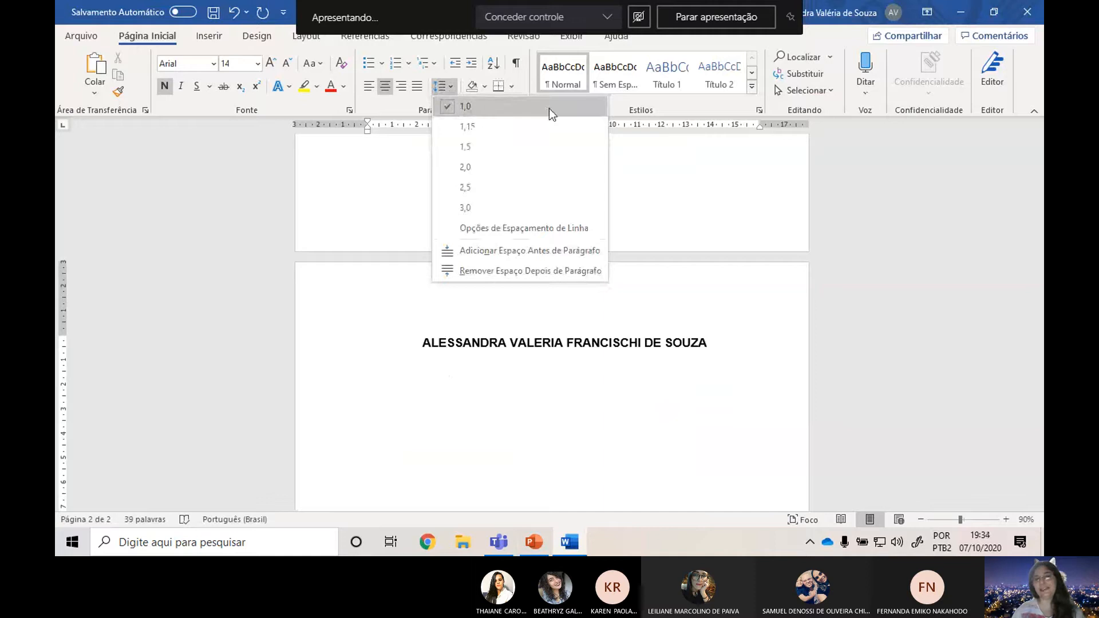
left_click(508, 108)
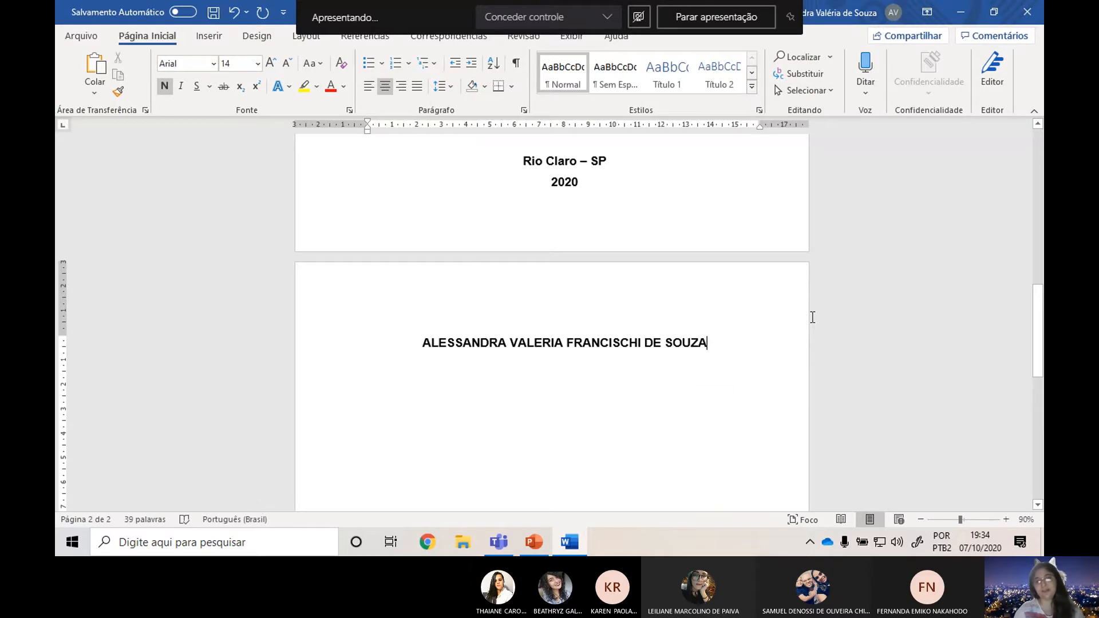
Leave six blank lines below the student's name on the second page.
key("Return")
key("Return")
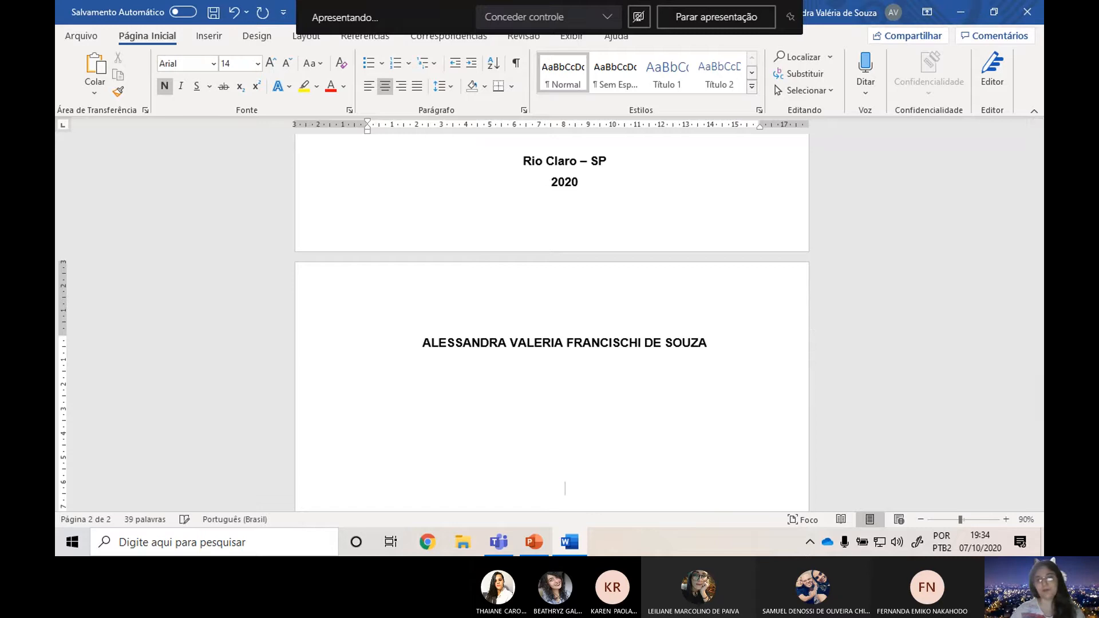
scroll(728, 344, "down", 2)
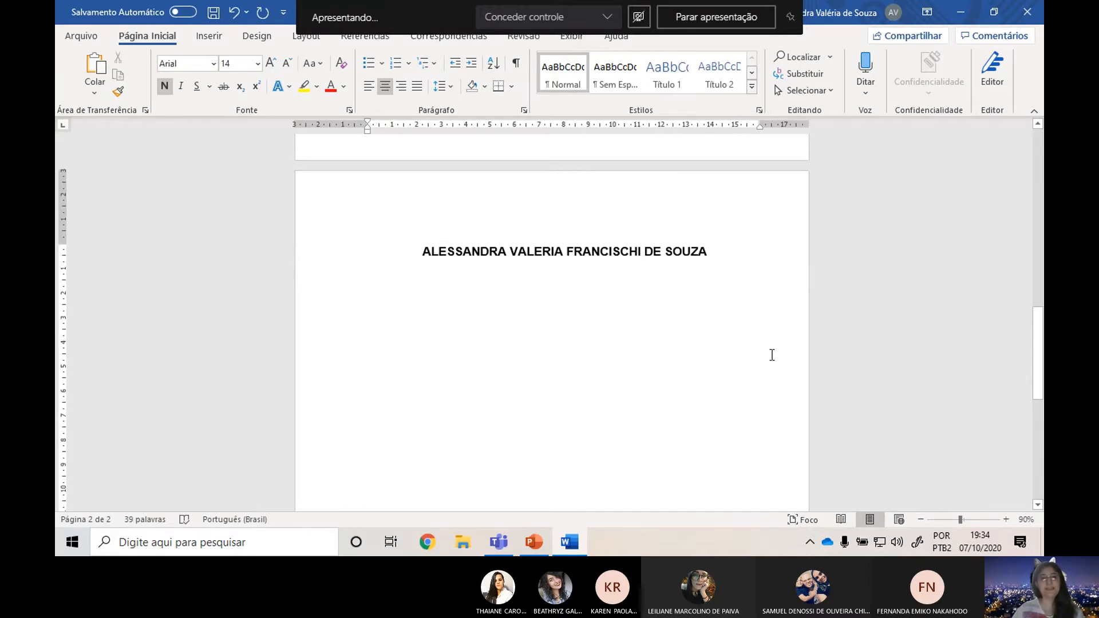
Recheck the title layout on the PowerPoint slide and enter "TÍTULO DO TRABALHO:" with "Subtítulo se houver" beneath it in Word.
key("alt+Tab")
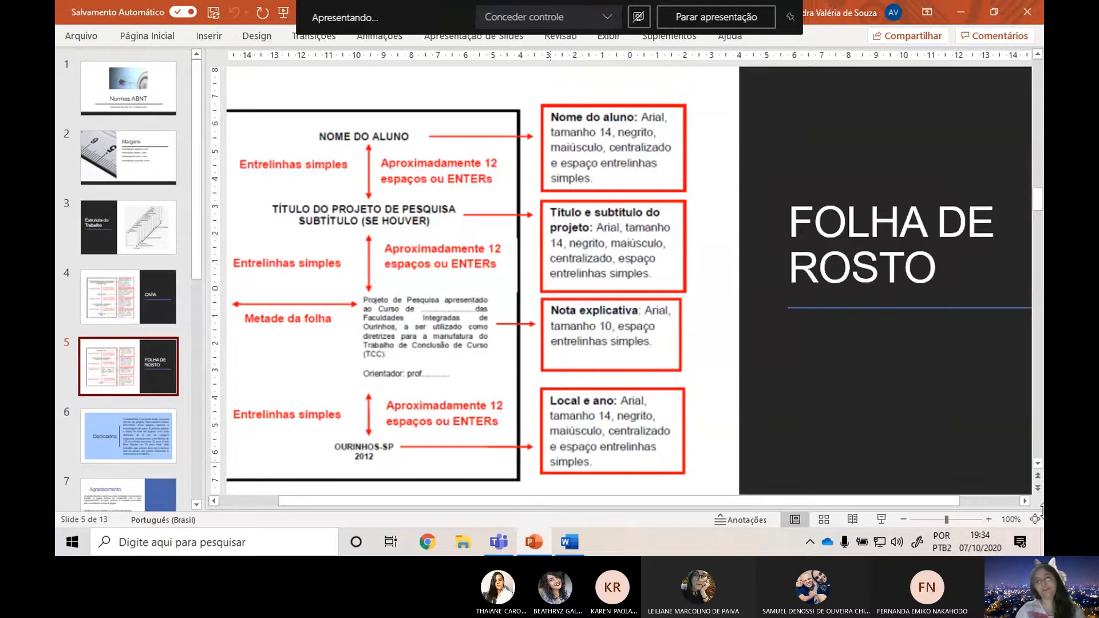
key("alt+Tab")
type("TÍTULO ")
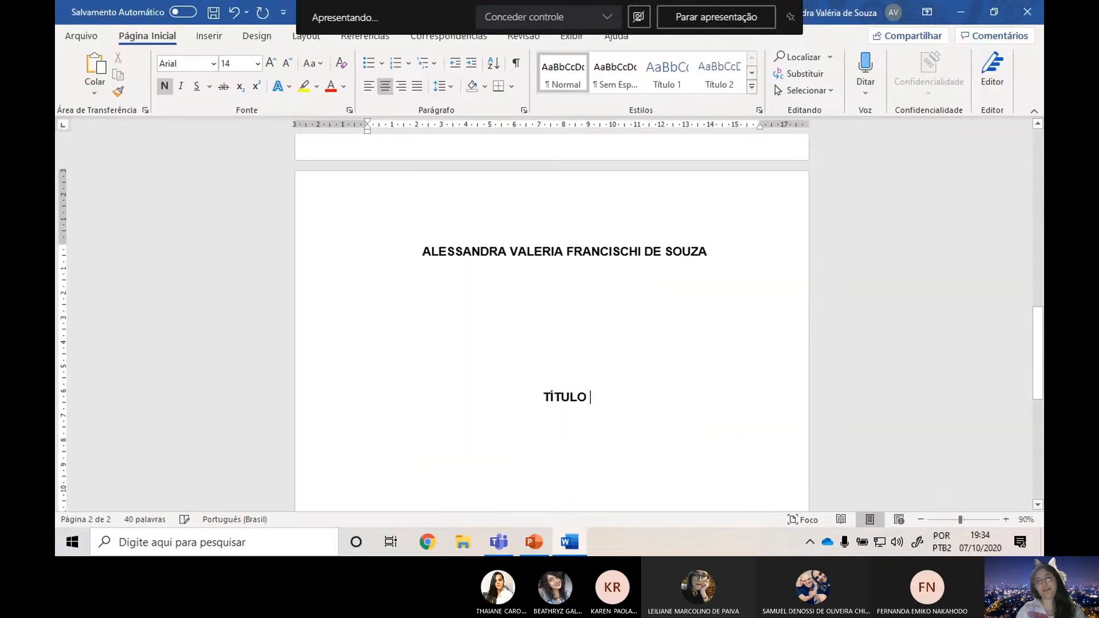
type("DO TRABALHO:")
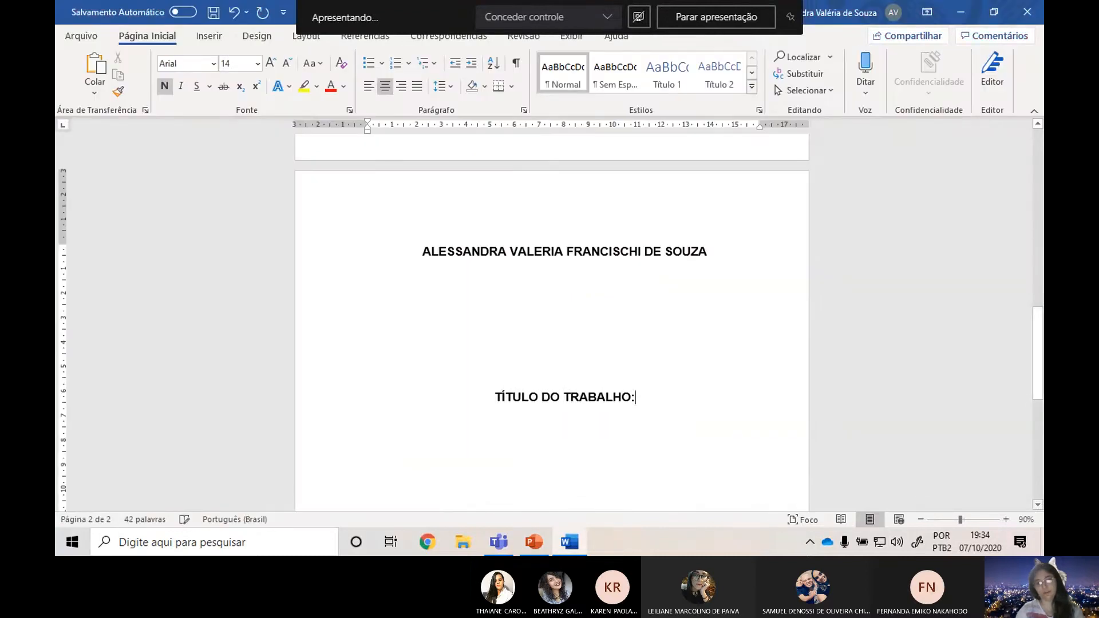
key("Return")
type("Subtítu")
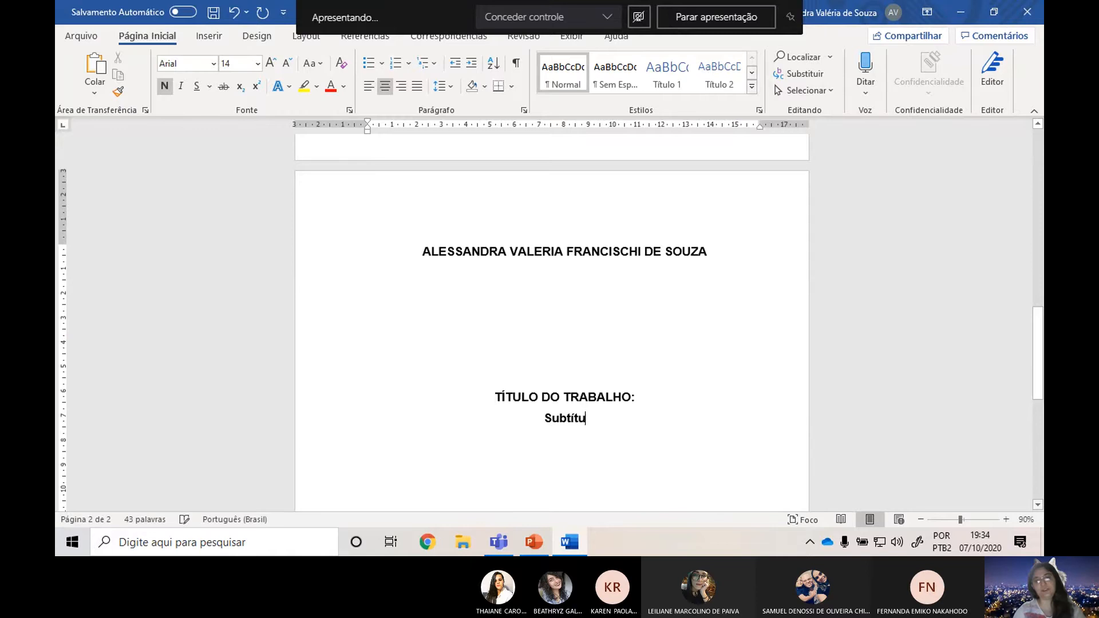
type("lo se houver")
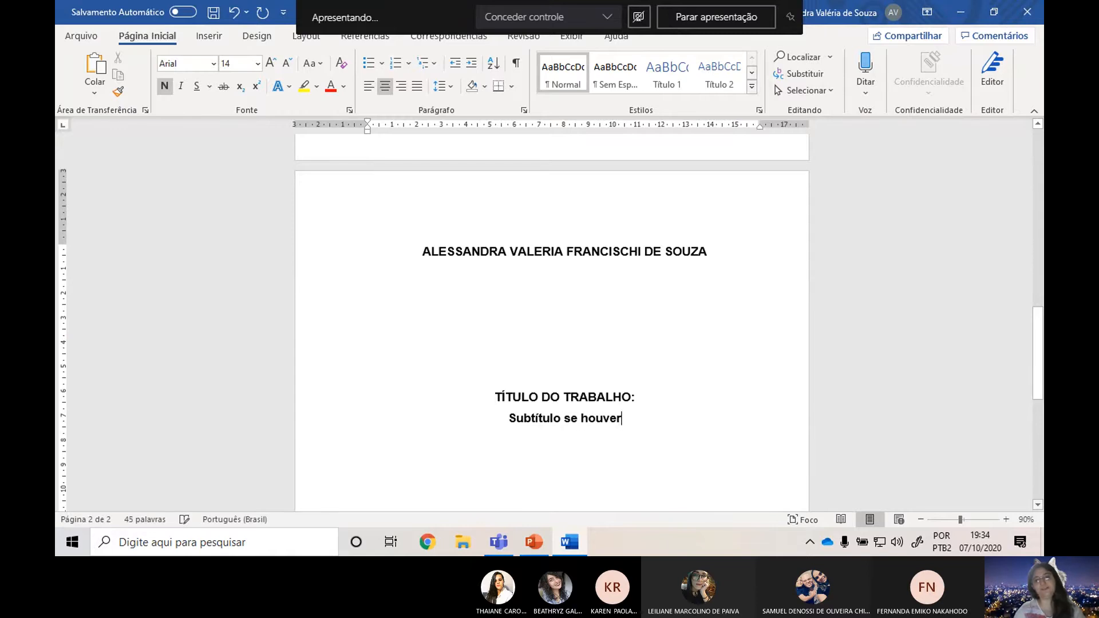
Review the explanatory note's placement on PowerPoint's FOLHA DE ROSTO slide, then leave five blank lines below the subtitle in Word.
key("alt+Tab")
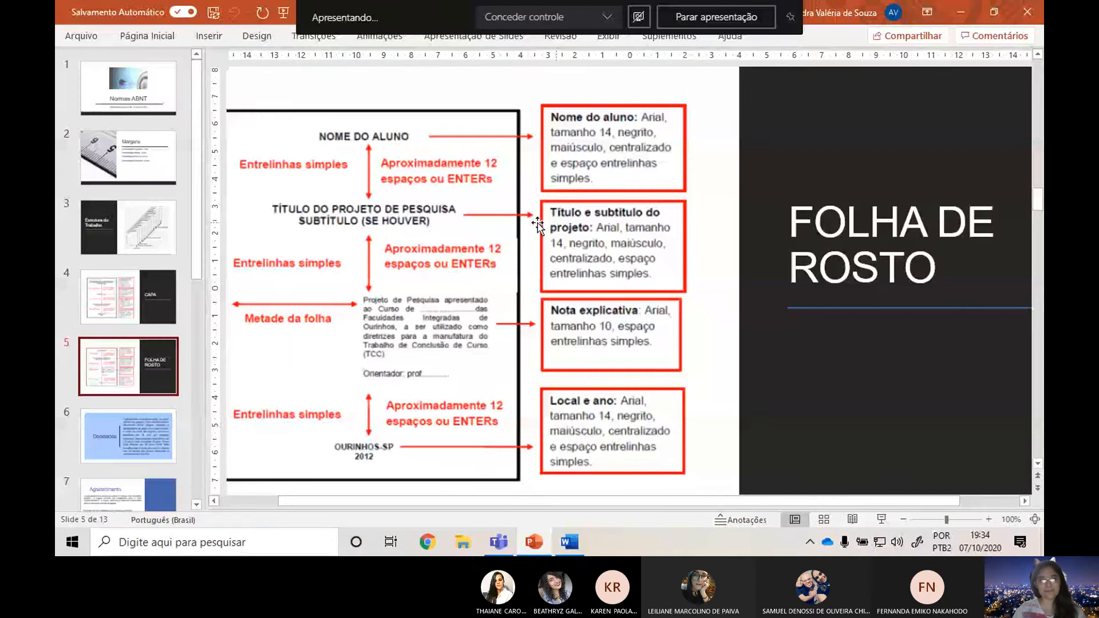
scroll(409, 219, "down", 1)
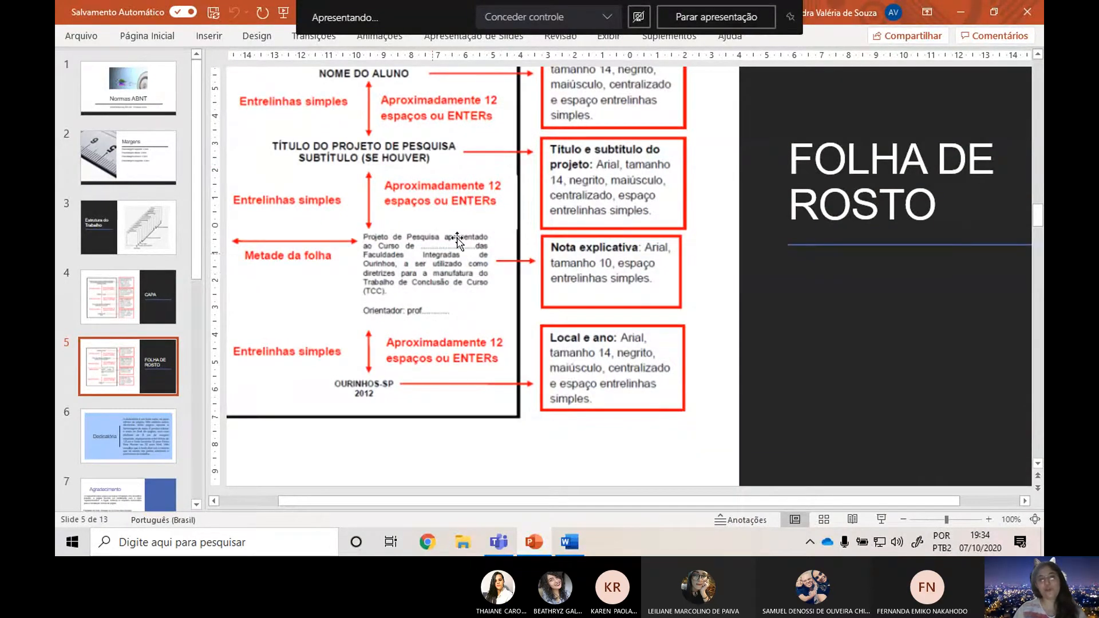
scroll(456, 237, "up", 1)
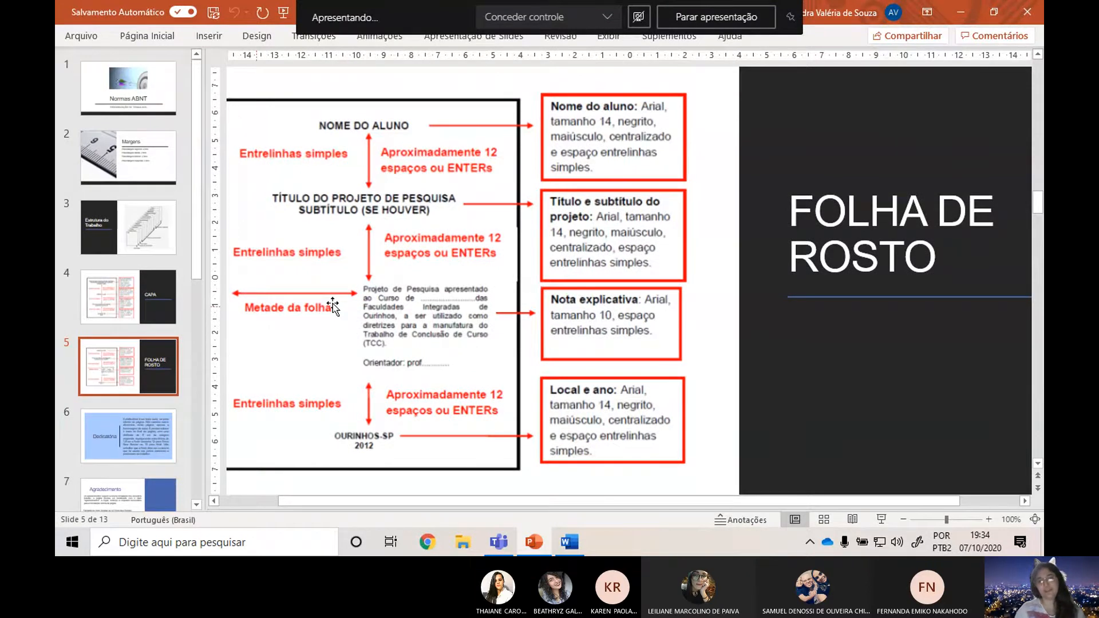
key("alt+Tab")
scroll(560, 334, "down", 3)
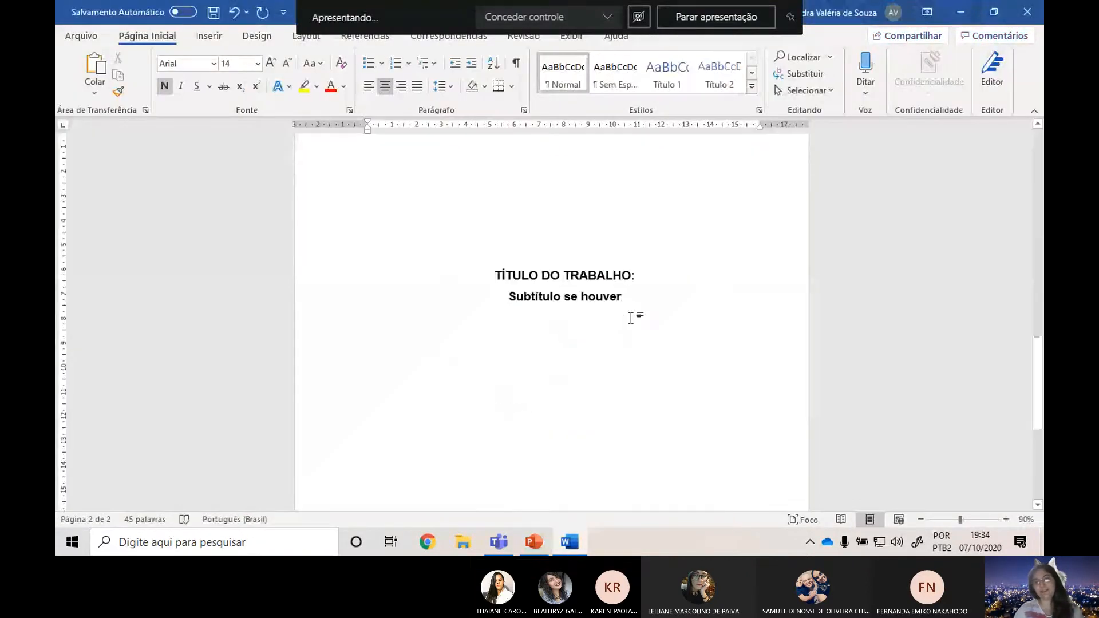
left_click(633, 317)
key("Return")
key("Return")
key("Return")
key("Return")
key("Return")
key("Return")
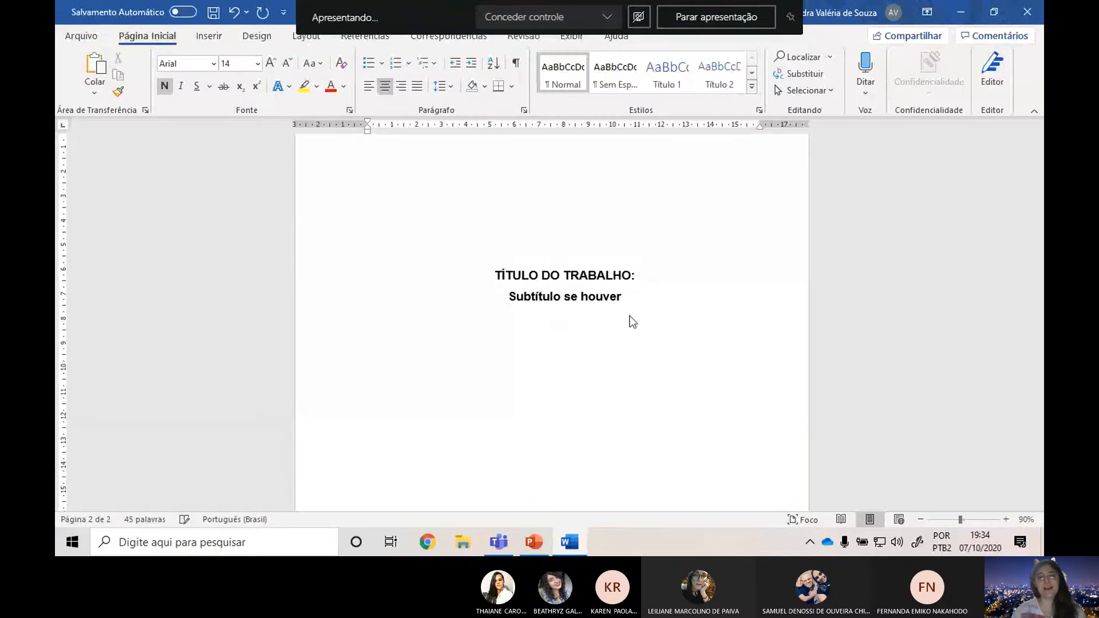
Check the explanatory note's formatting on the PowerPoint slide and set non-bold Arial size 10 for the note's line in Word.
key("alt+Tab")
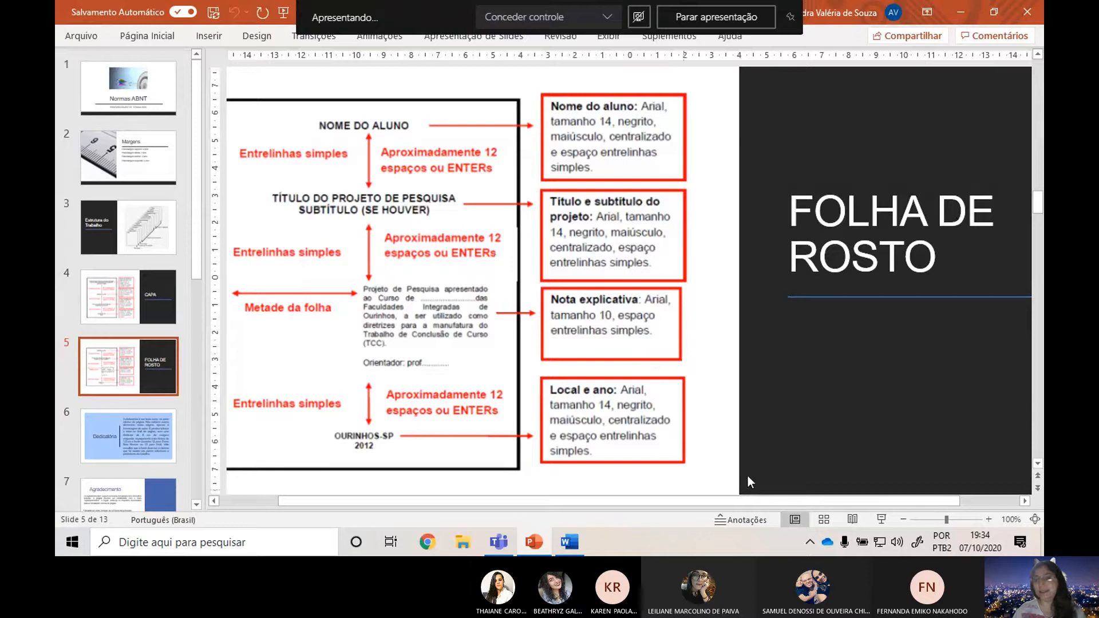
left_click(569, 542)
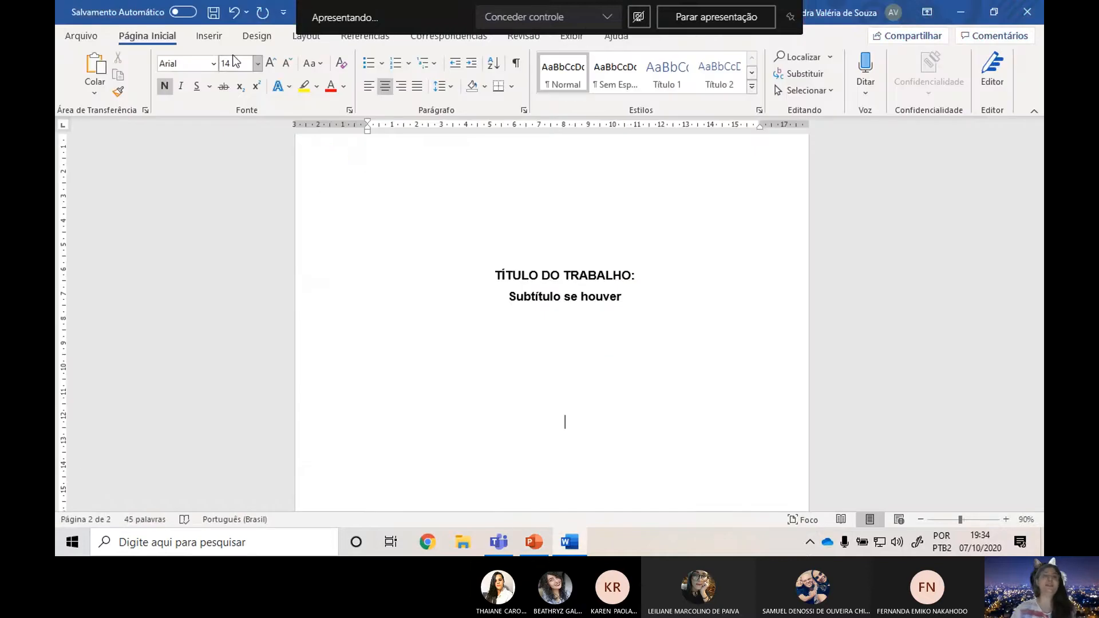
left_click(257, 64)
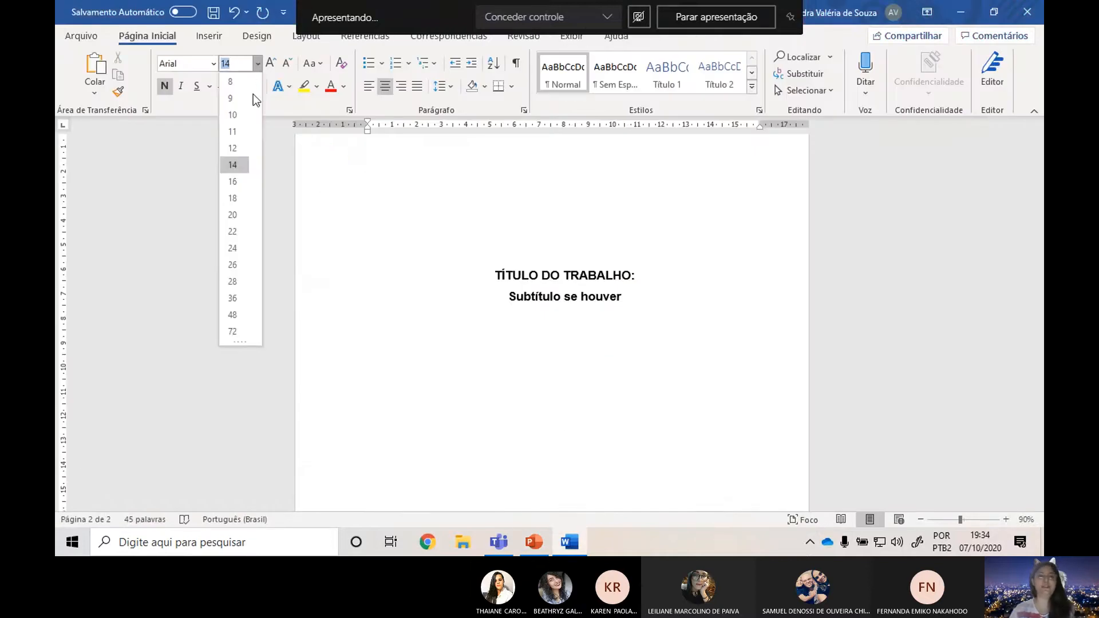
left_click(240, 115)
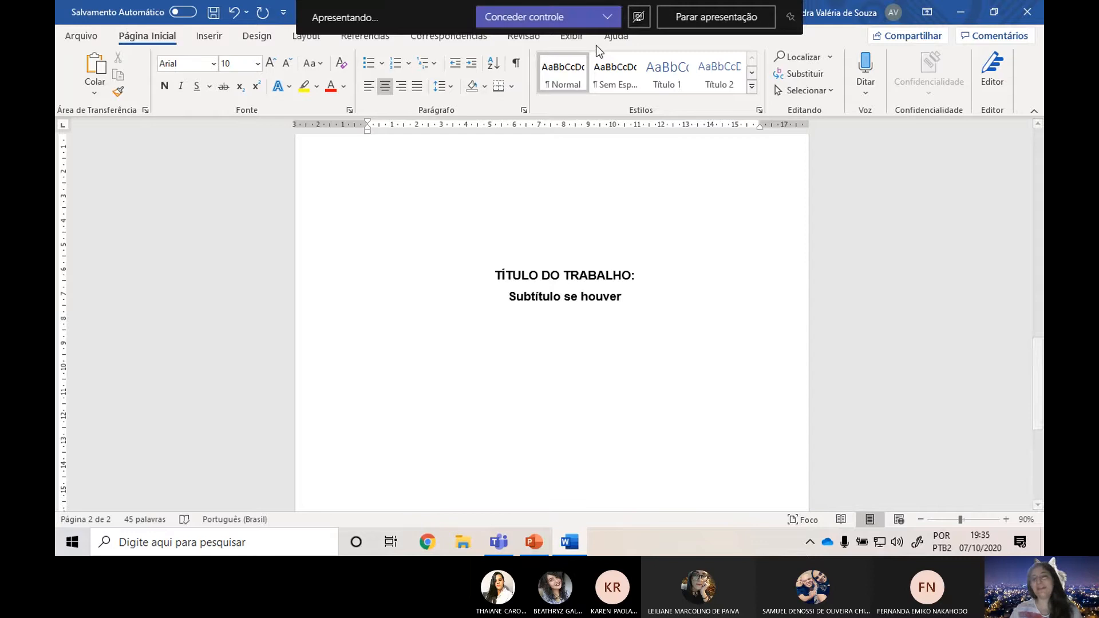
key("alt+Tab")
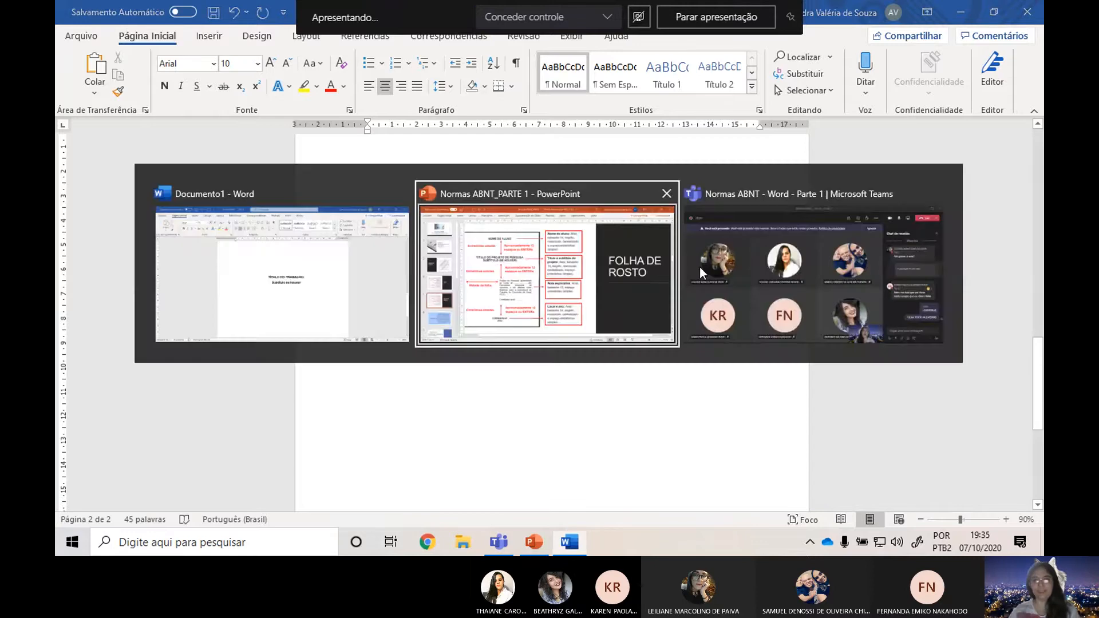
key("alt+Tab")
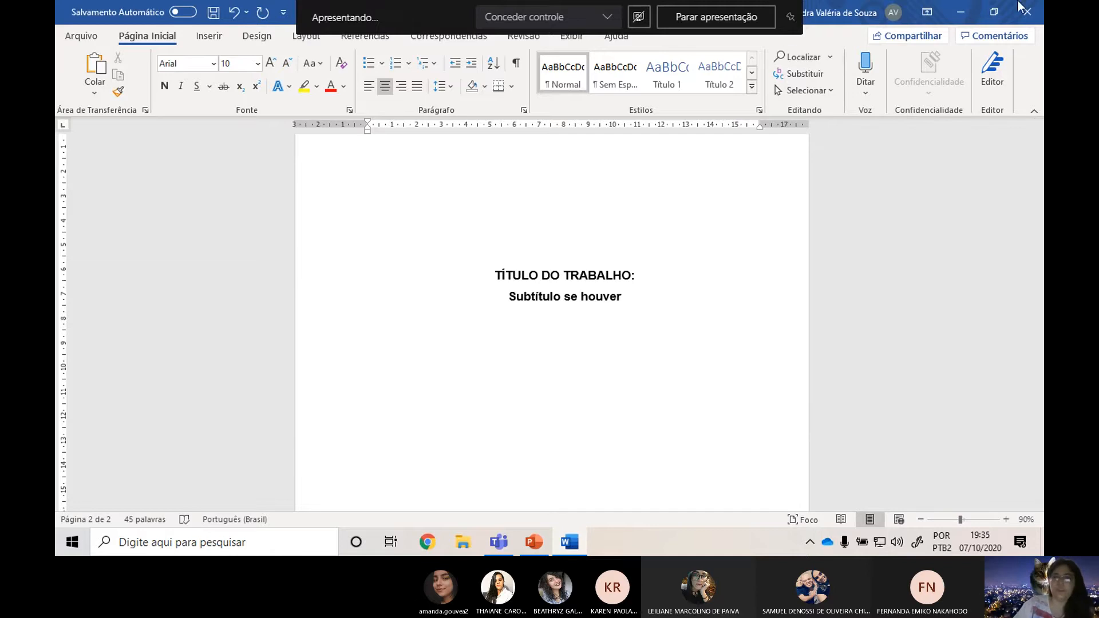
left_click(995, 13)
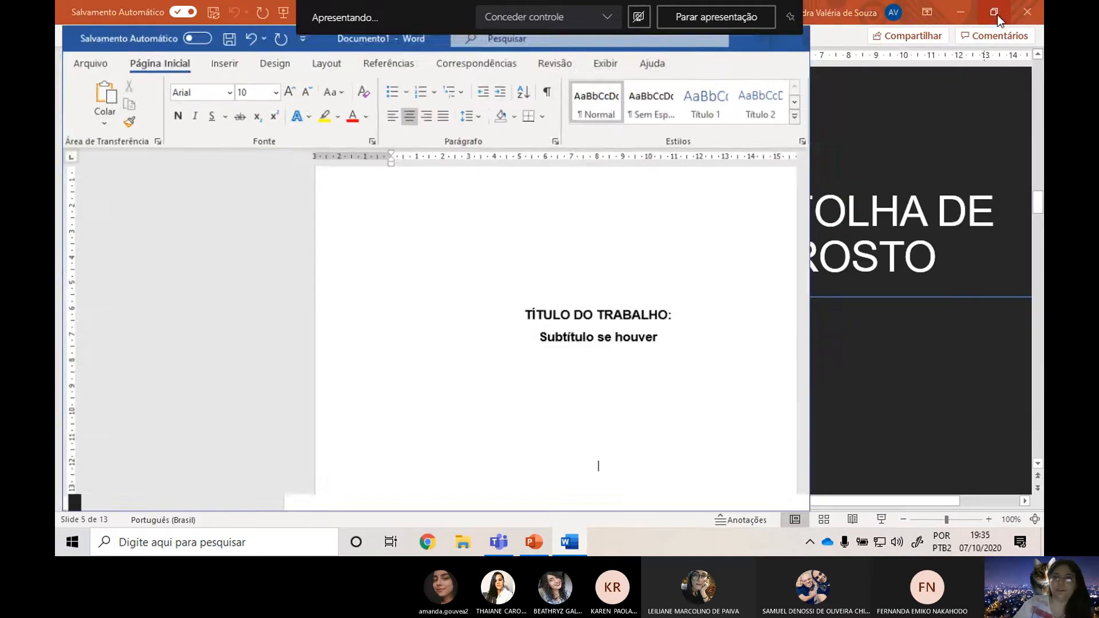
left_click(766, 63)
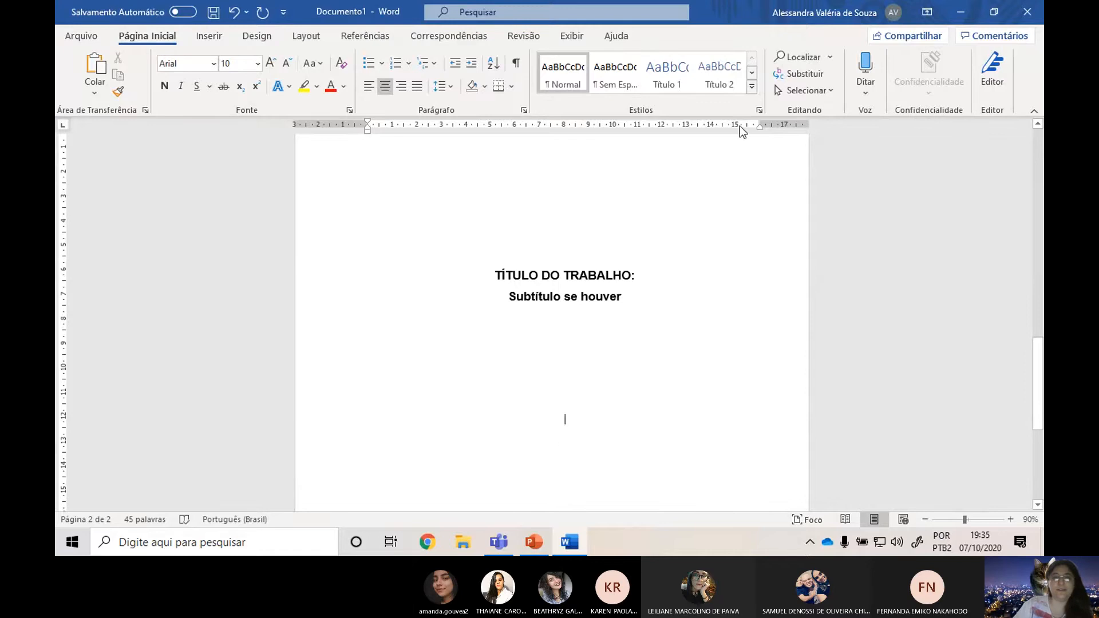
Hide the document's ruler and show it again.
left_click(567, 38)
left_click(477, 57)
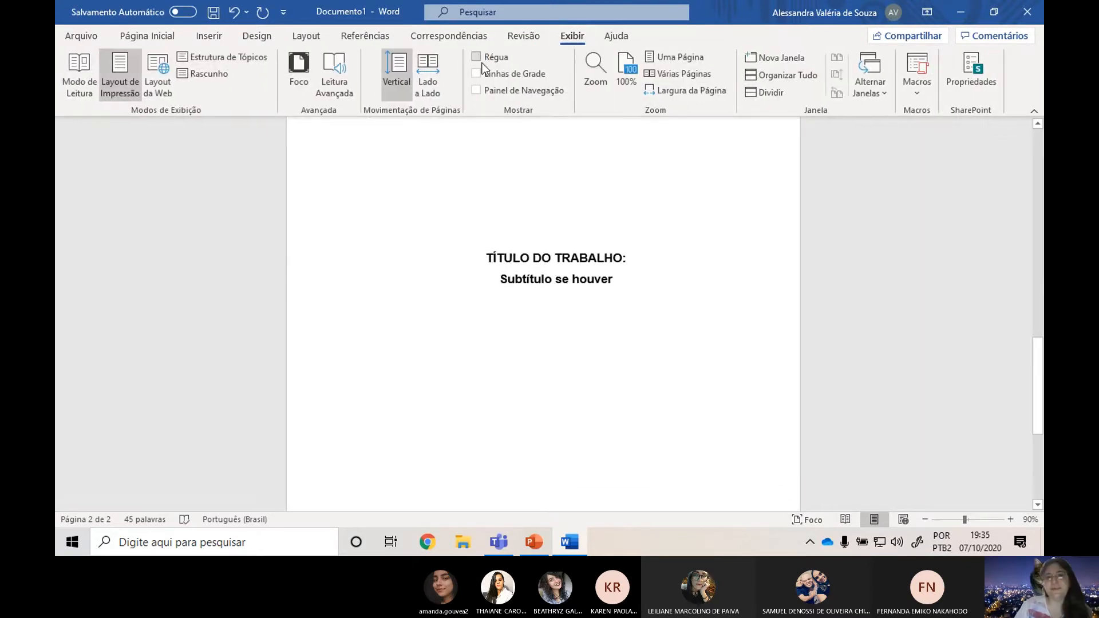
left_click(477, 58)
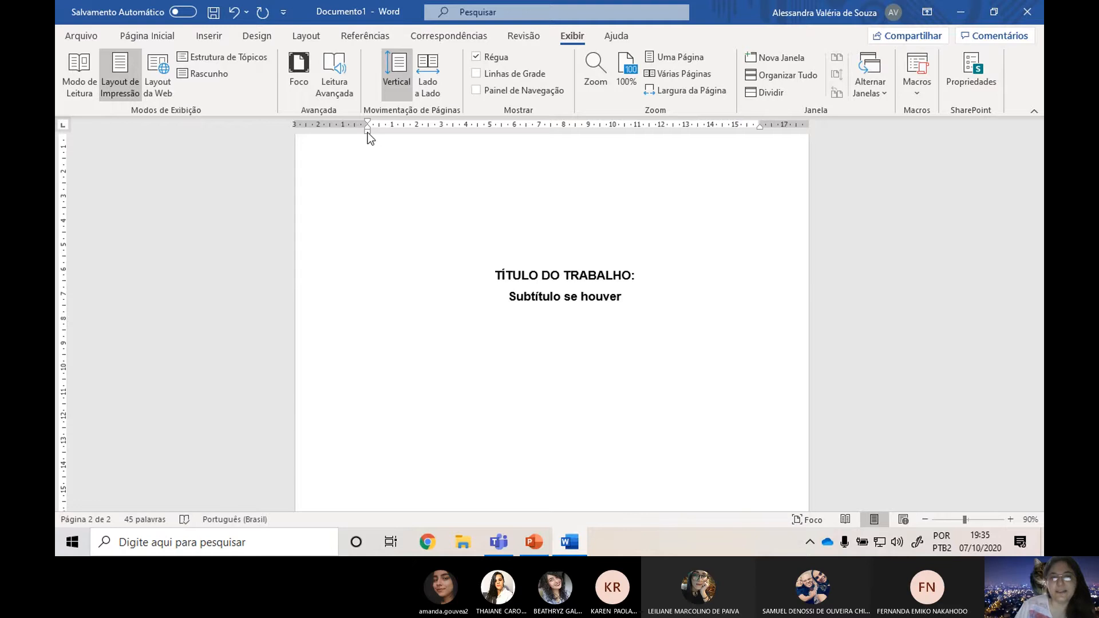
Indent the note's line to about 7.5 cm at mid-page, justify it, and compare the position with the PowerPoint slide.
mouse_move(368, 132)
left_mouse_down()
mouse_move(535, 141)
mouse_move(367, 133)
left_mouse_up()
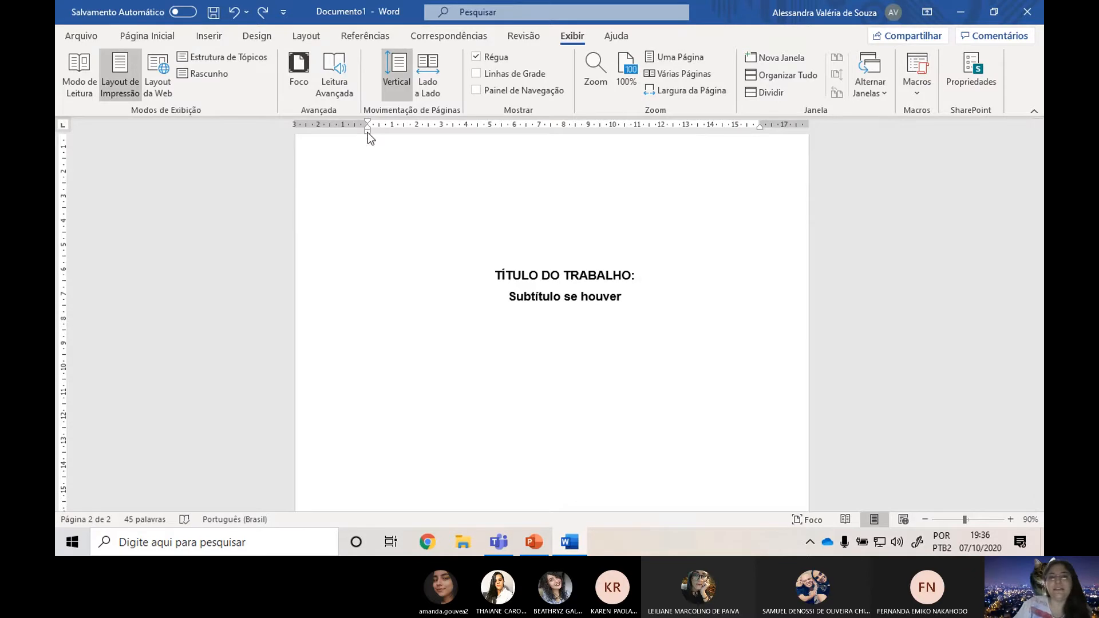
left_click_drag(367, 133, 554, 132)
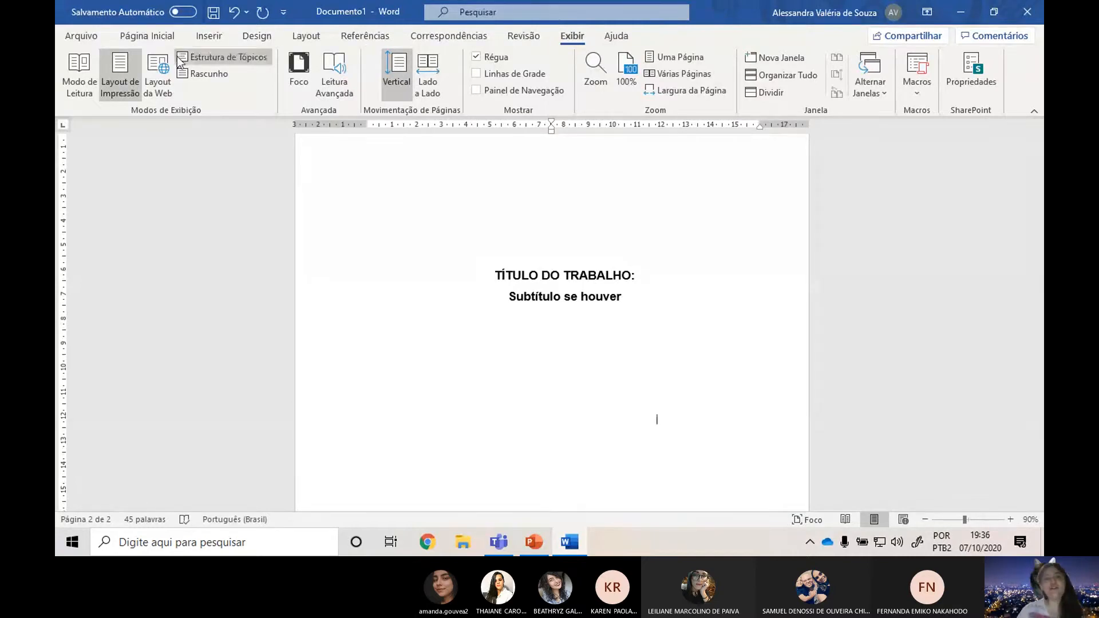
left_click(147, 36)
left_click(418, 87)
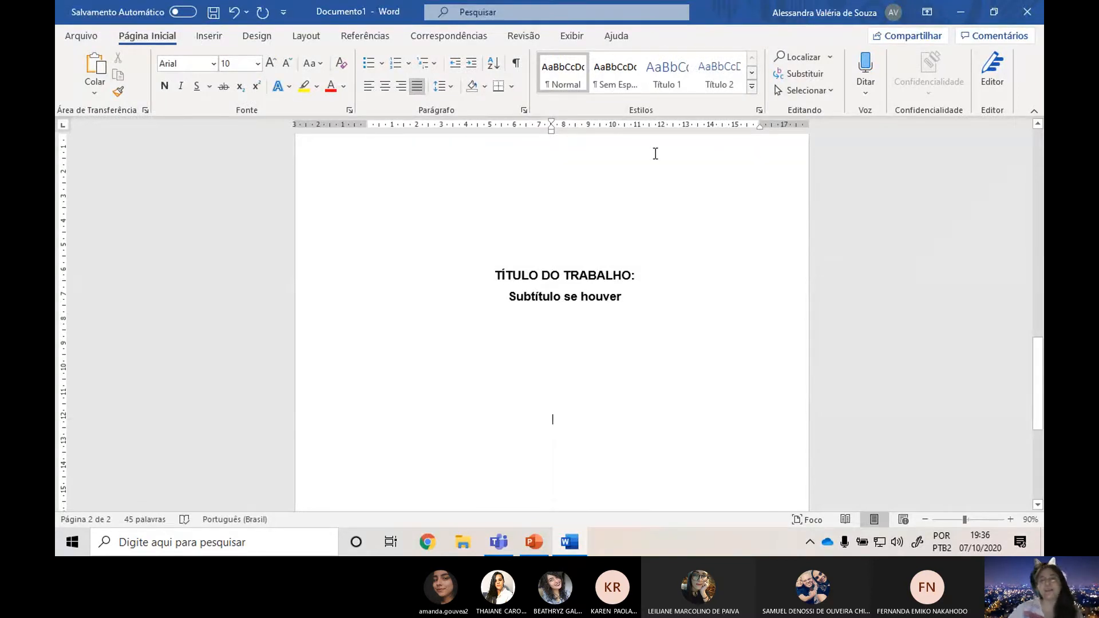
key("alt+Tab")
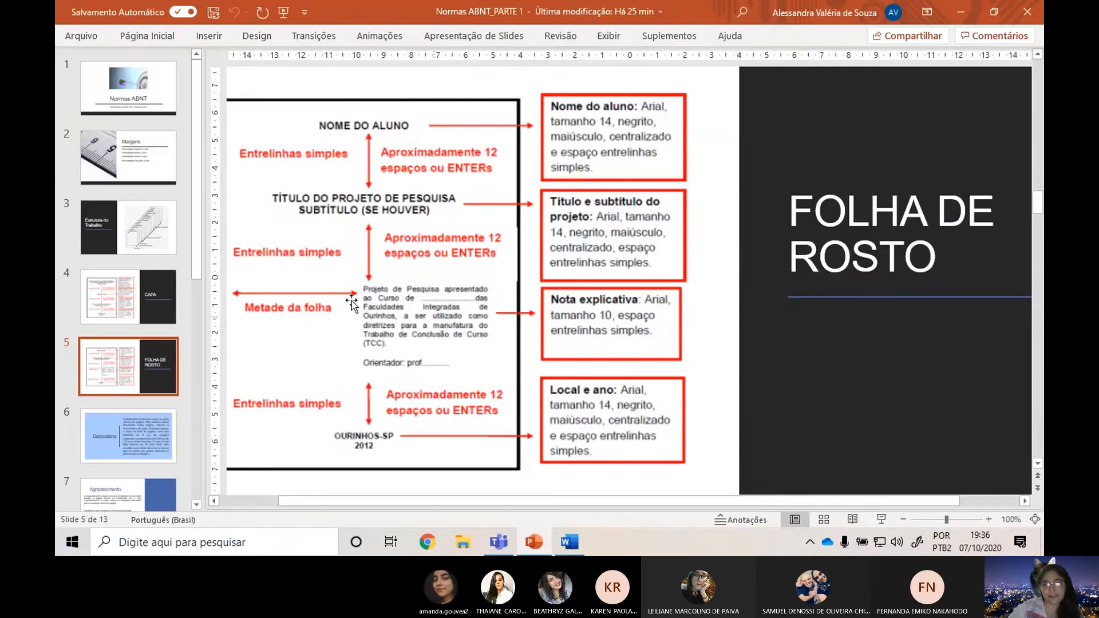
key("alt+Tab")
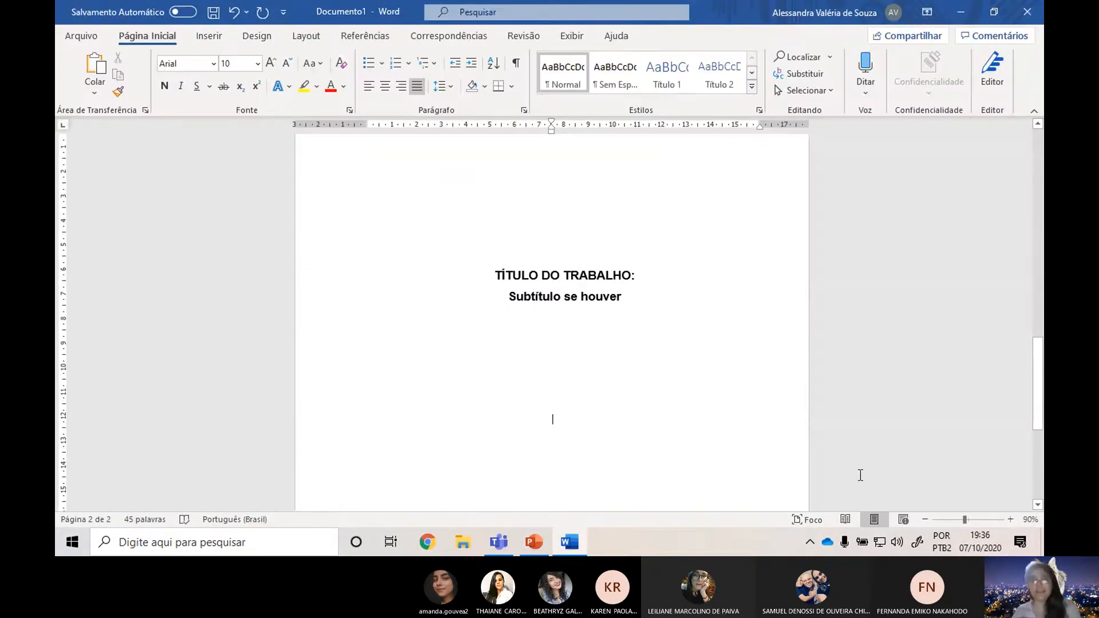
Begin the explanatory note below the subtitle in Word with "Trabalho de Conclusão de Curso entregue à disciplina de TCC".
scroll(549, 469, "up", 3)
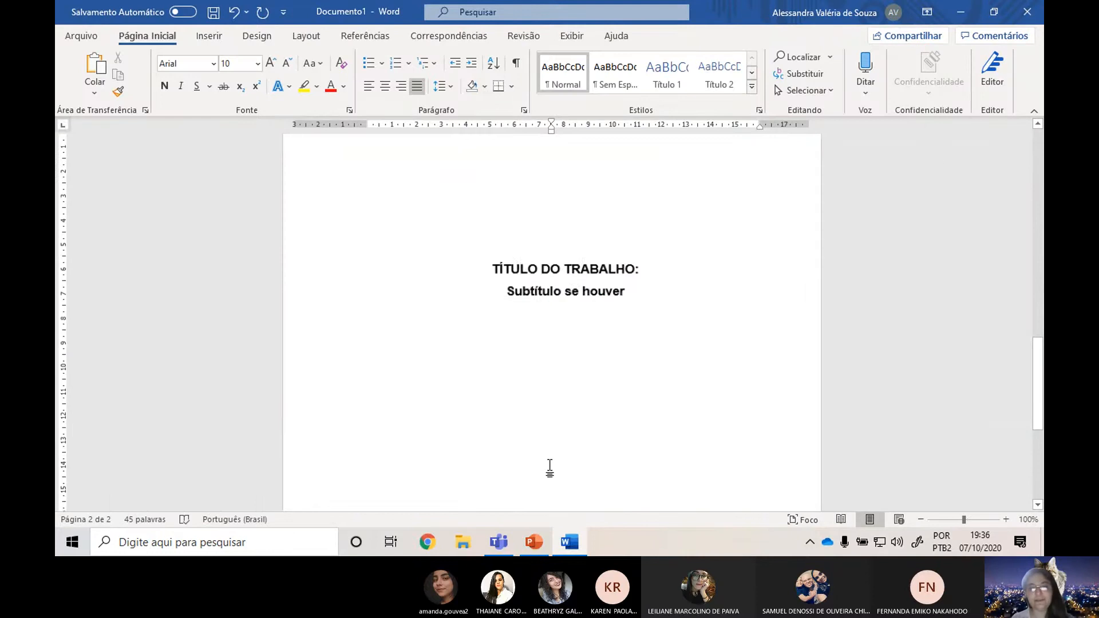
scroll(628, 400, "up", 2)
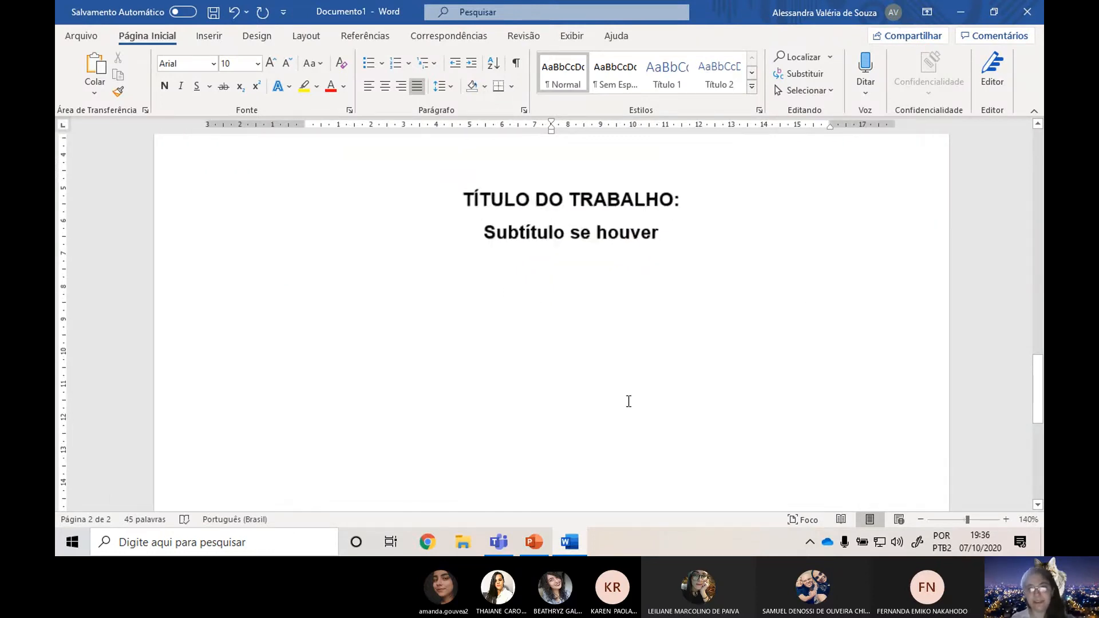
scroll(652, 387, "down", 1)
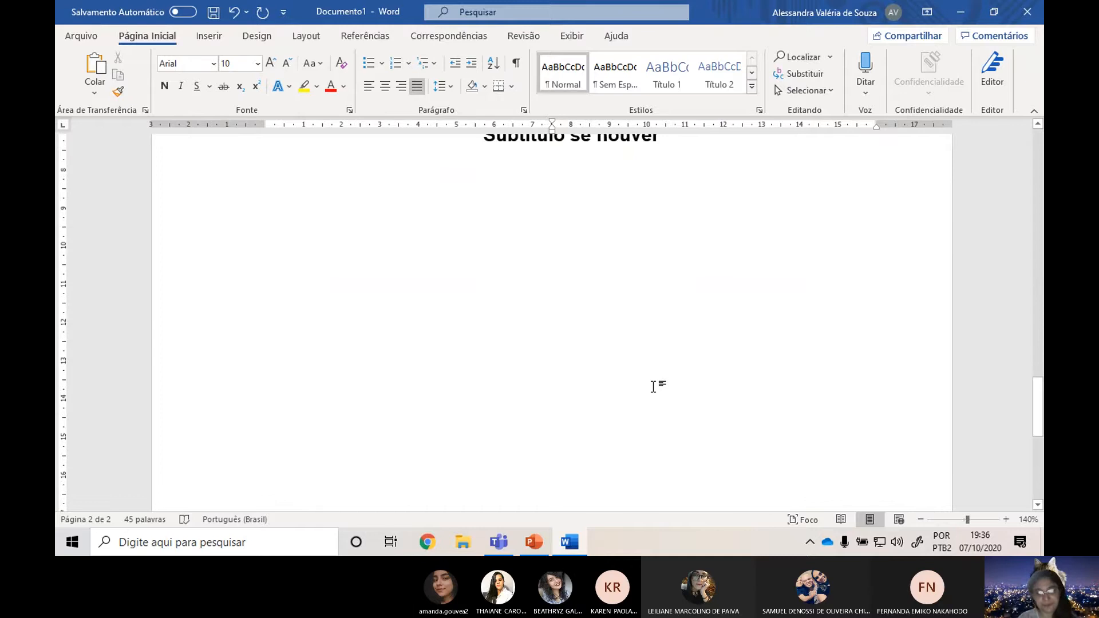
type("Tr")
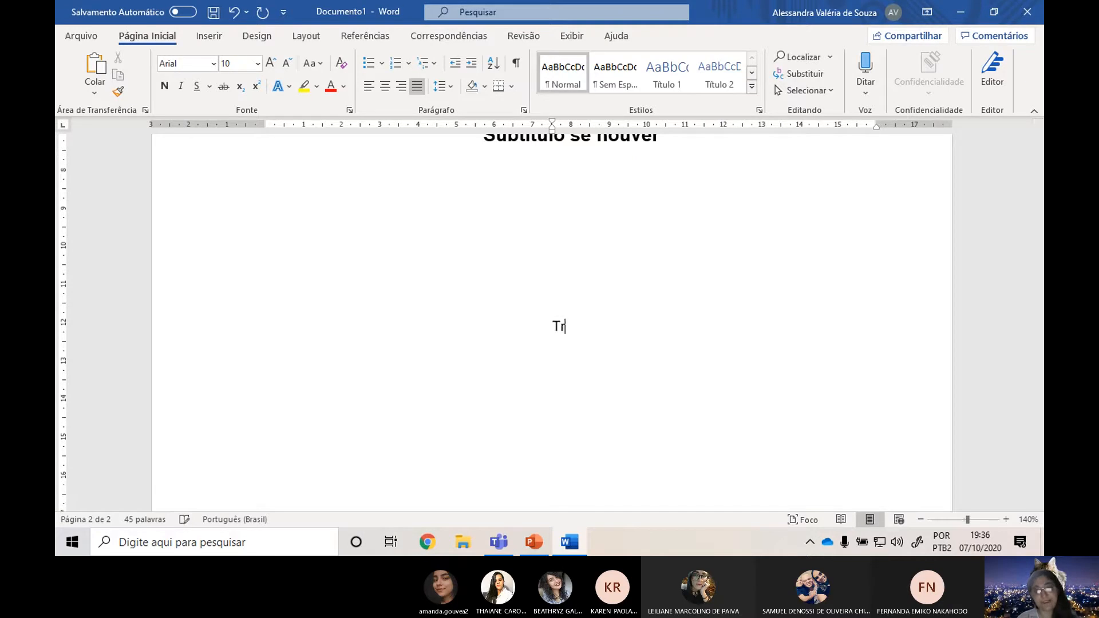
type("abalhp")
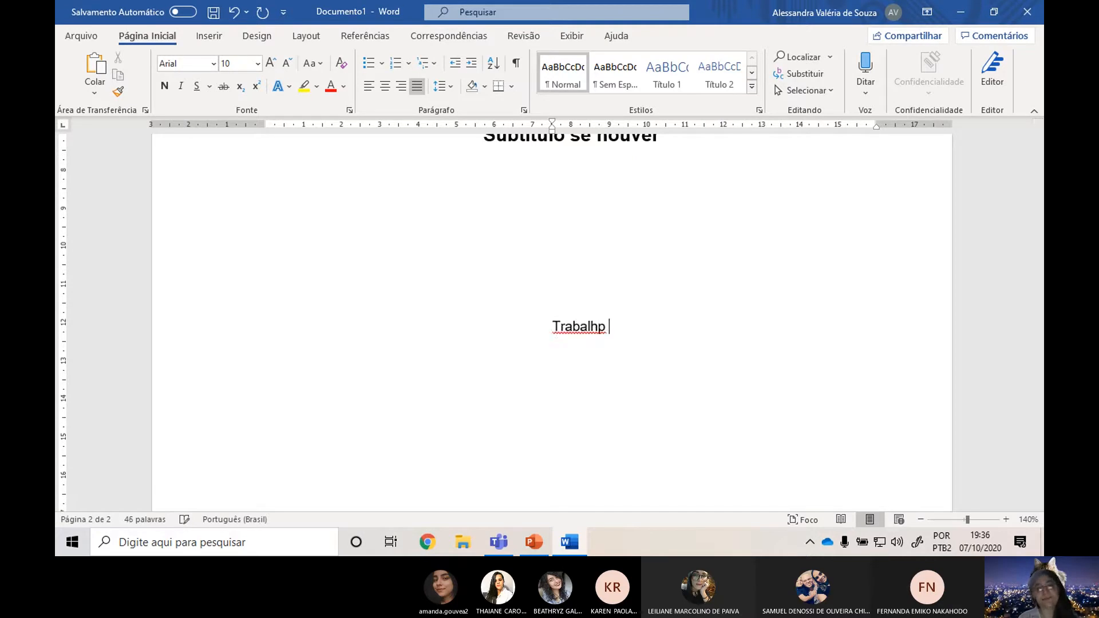
key("BackSpace")
key("BackSpace")
type("o de Conclusão ")
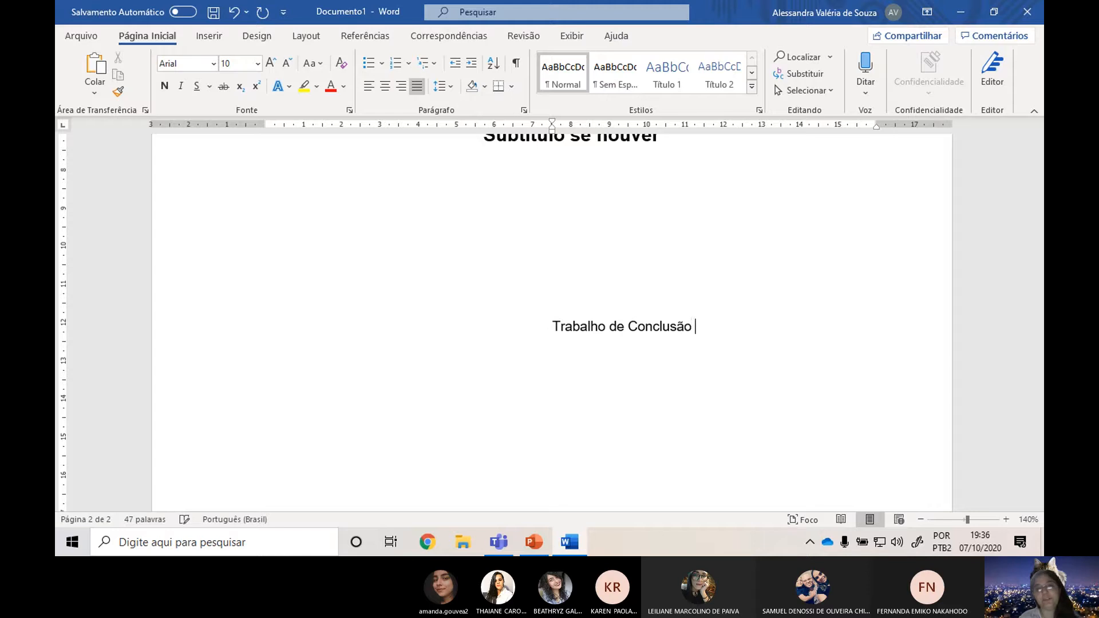
type("de Curso entr")
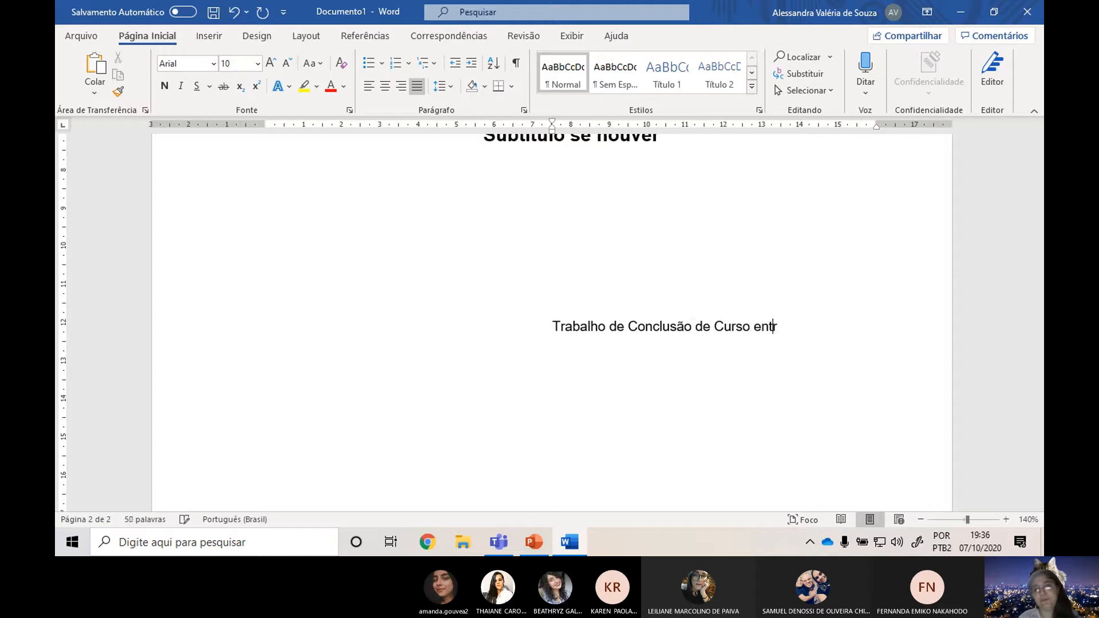
type("egue")
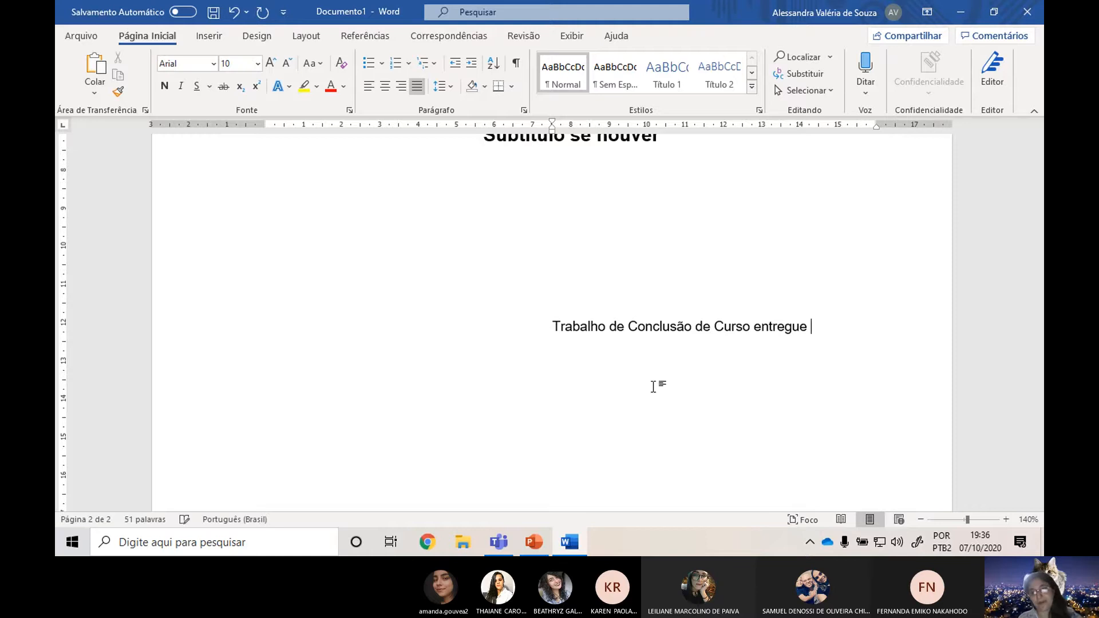
type(" à discip")
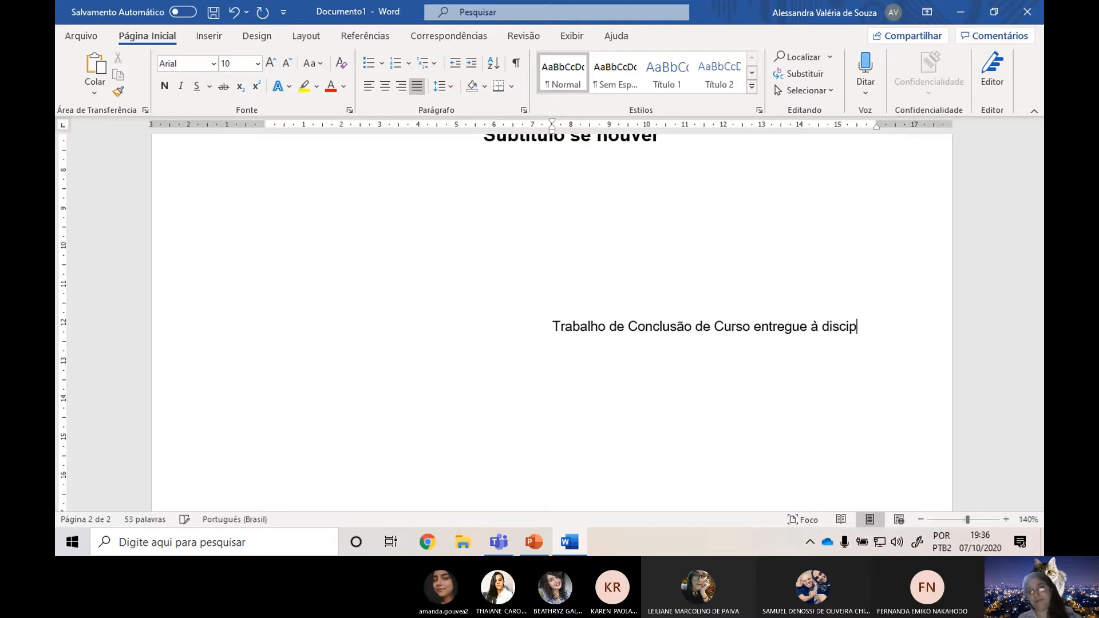
type("lina ")
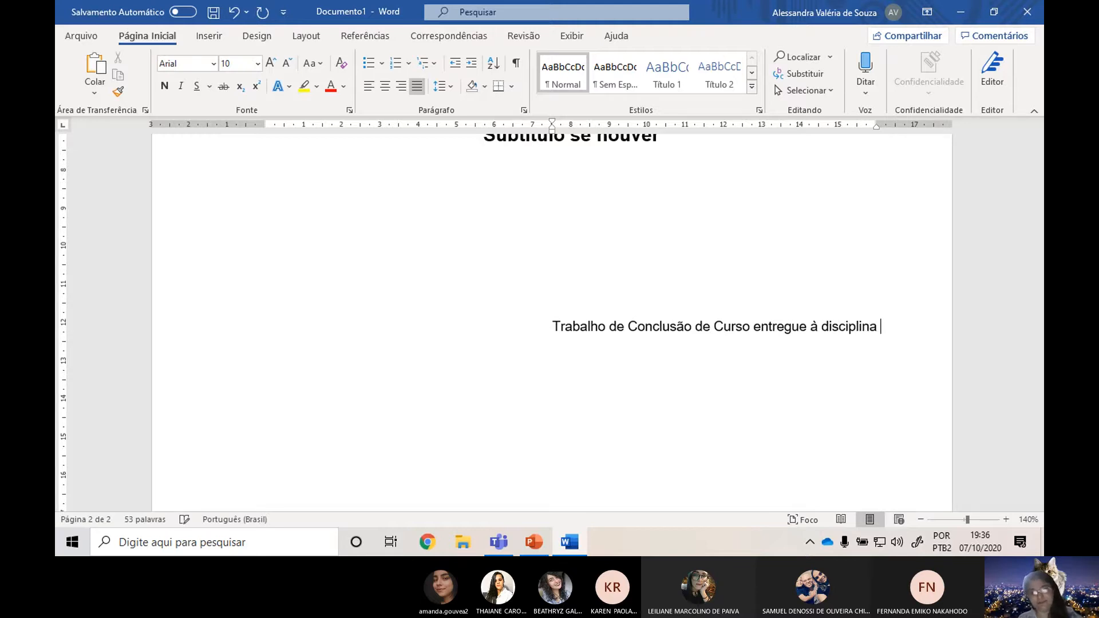
type("de Ap")
key("BackSpace")
key("BackSpace")
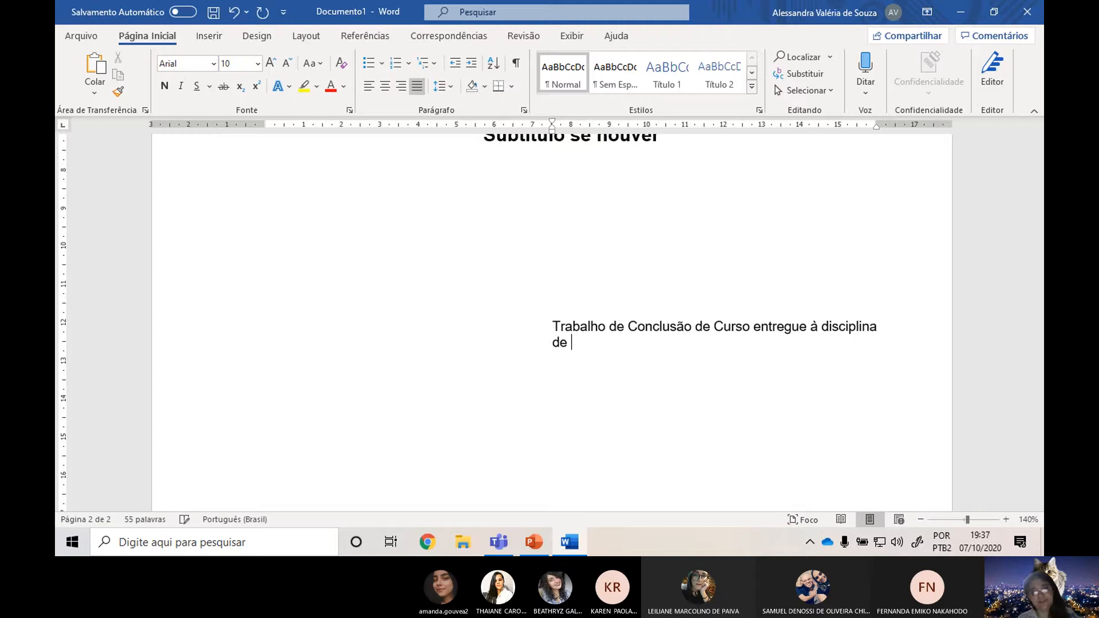
type("TCC ")
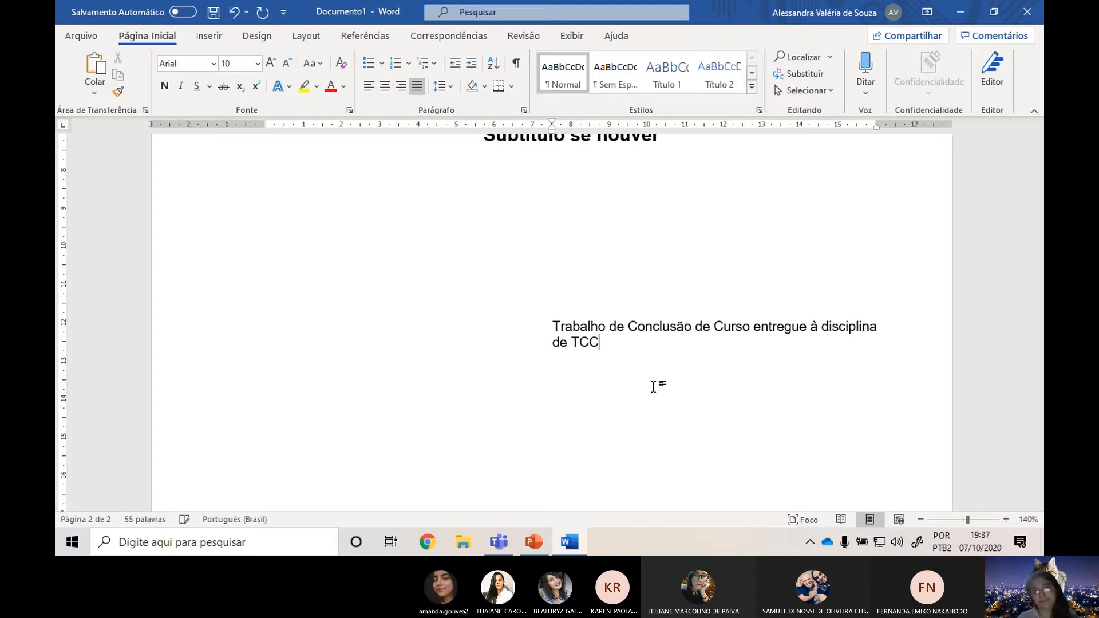
type("cm")
Complete the explanatory note's sentence with "como requisito parcial para obtenção do título de técnico em contabilidade.".
key("BackSpace")
key("BackSpace")
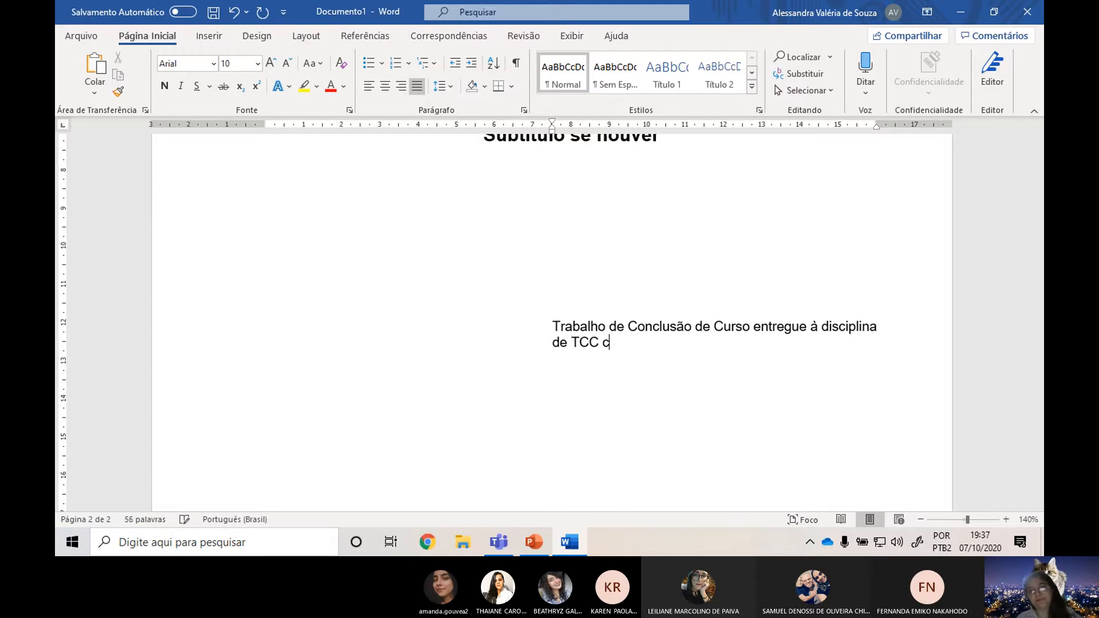
type("omo req")
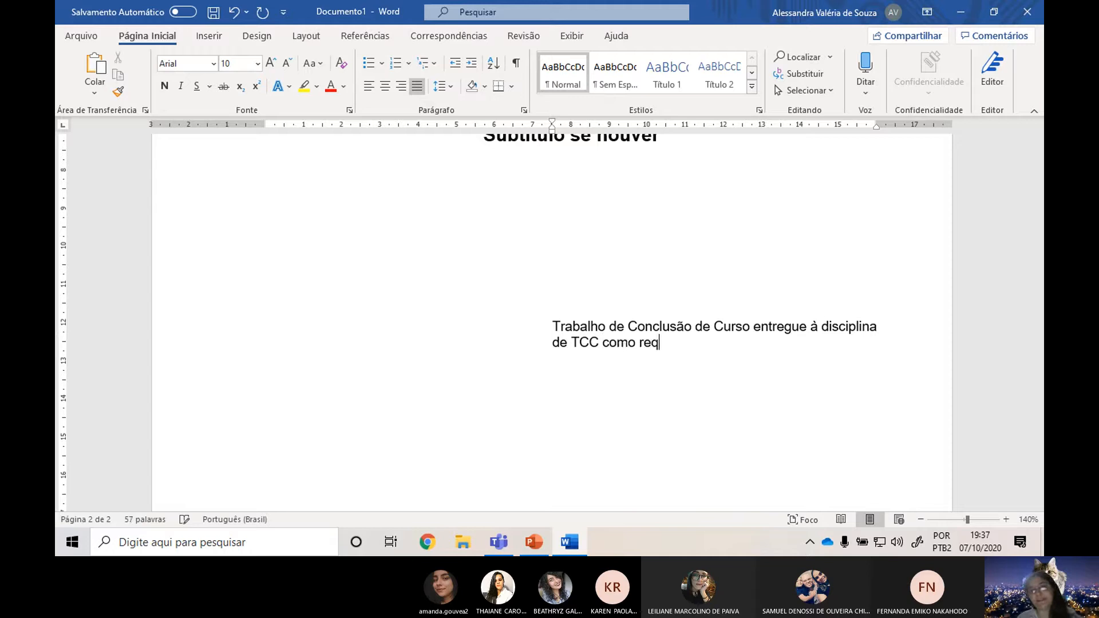
type("uisito ap")
key("BackSpace")
key("BackSpace")
type("parc")
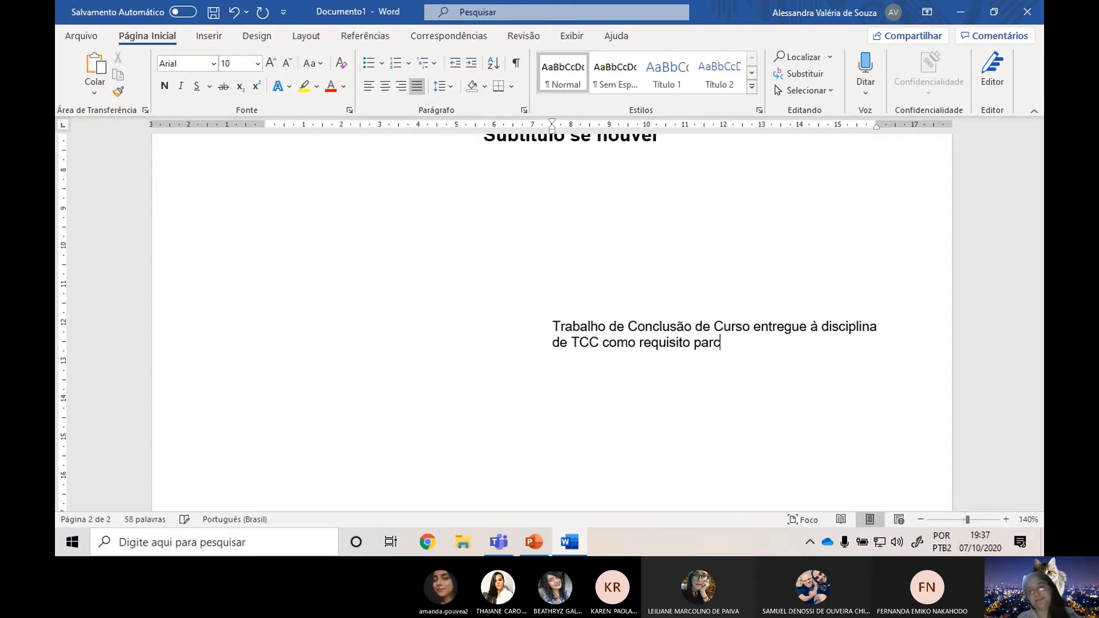
type("ial para obten")
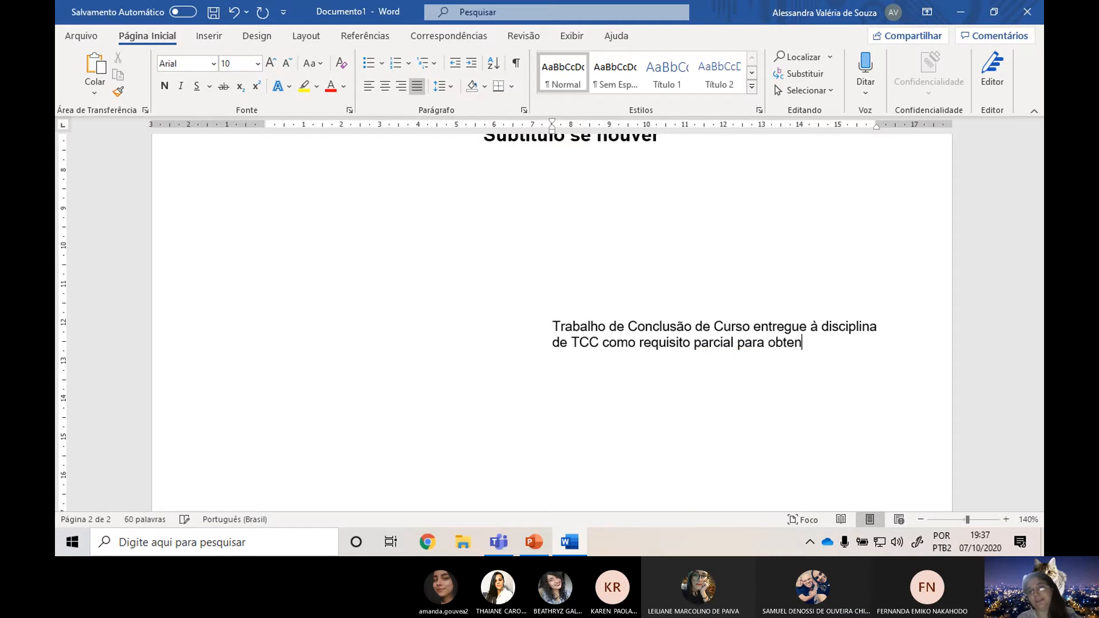
type("ção do")
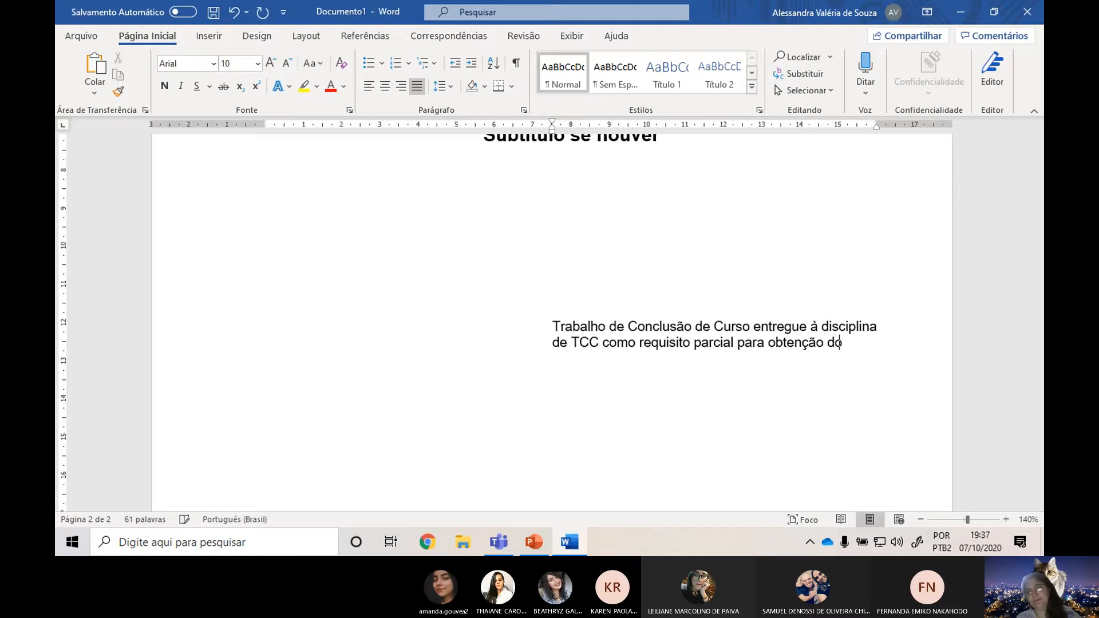
type(" título de t")
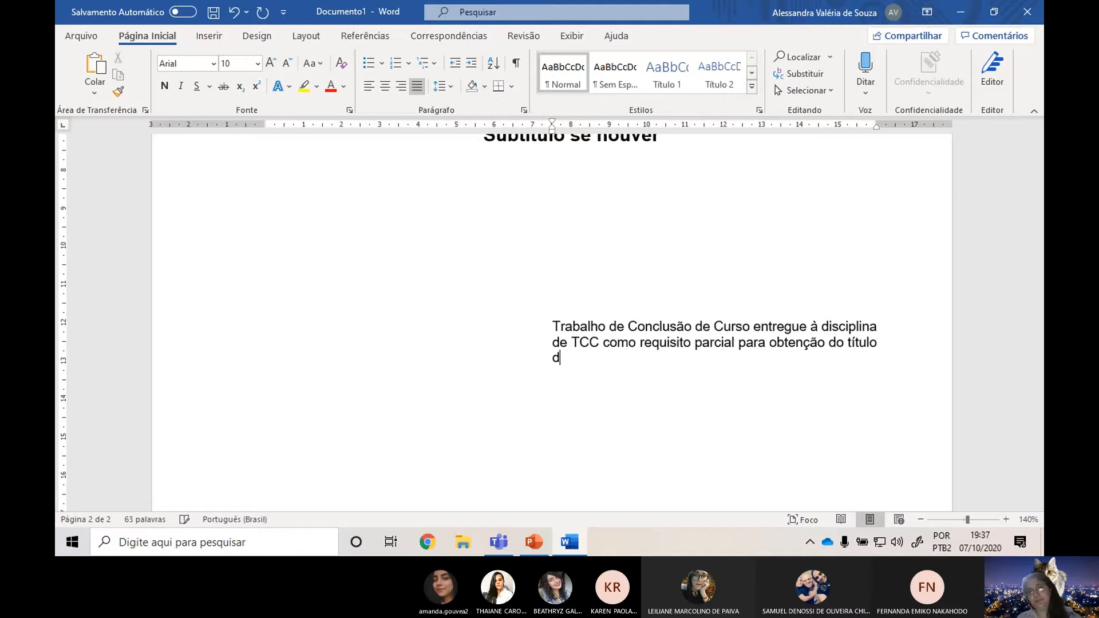
type("écnico")
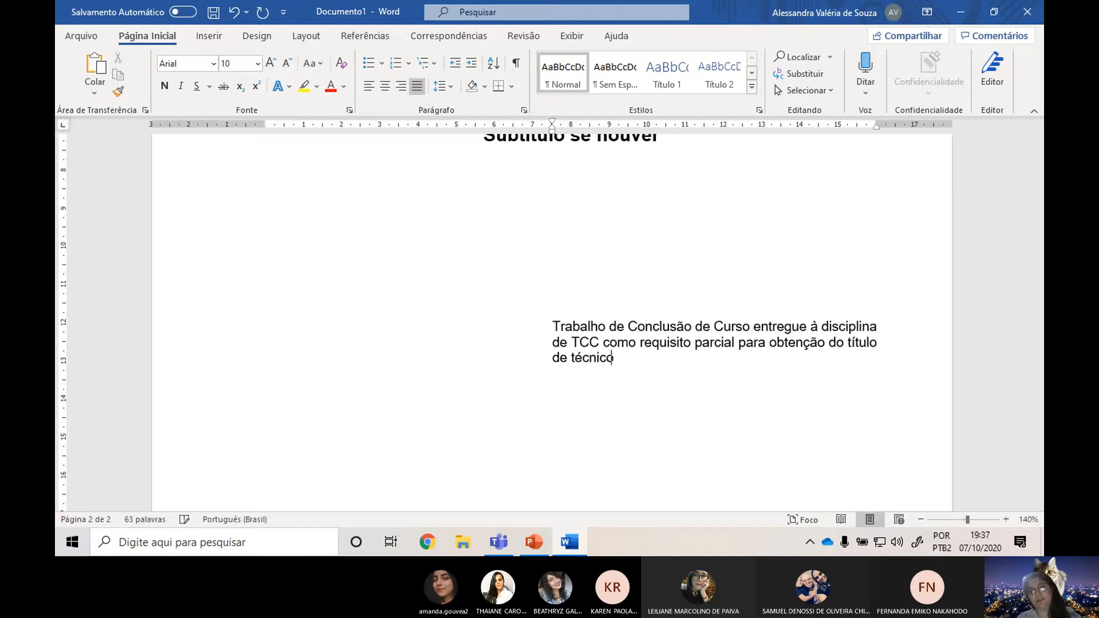
type(" em contabilidade.")
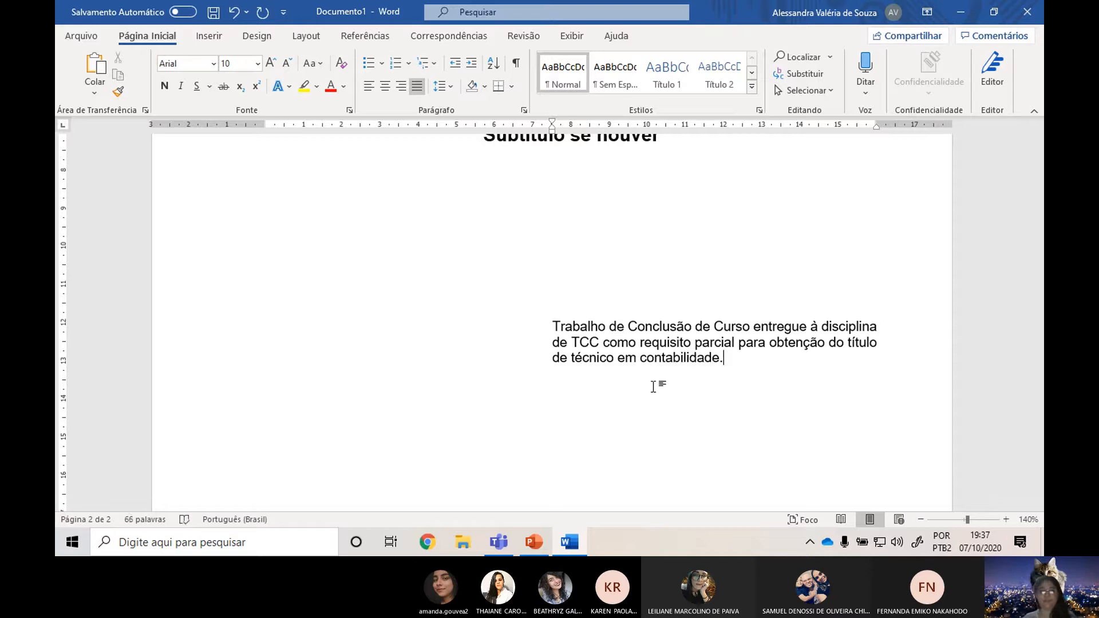
Check the FOLHA DE ROSTO slide in PowerPoint and add the line "Orientador: Professor..." below the explanatory note in Word.
key("alt+Tab")
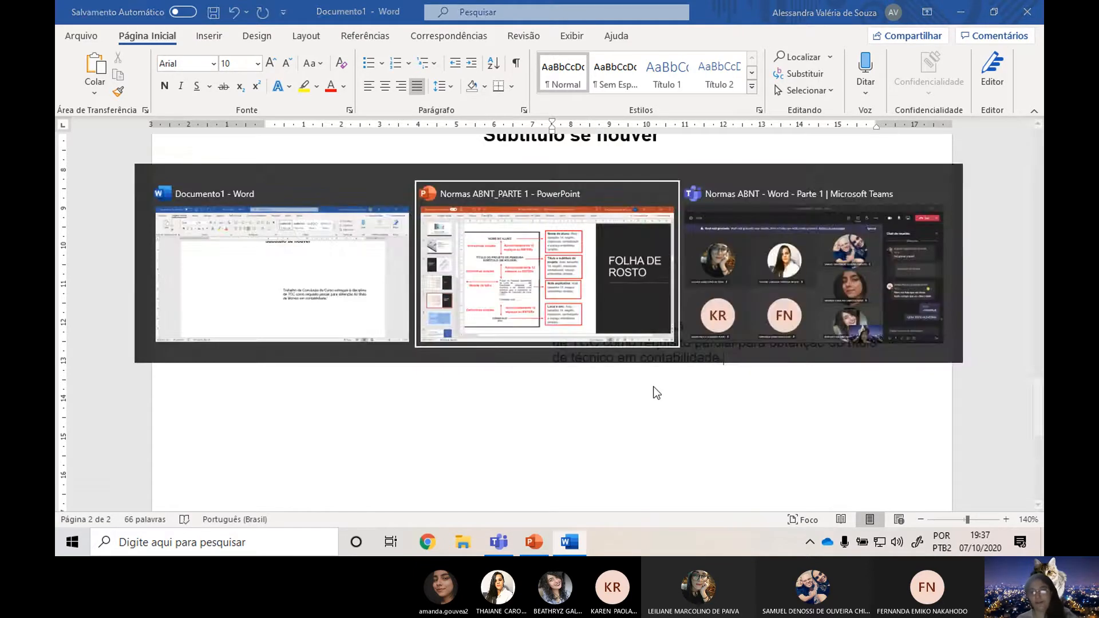
key("alt+Tab")
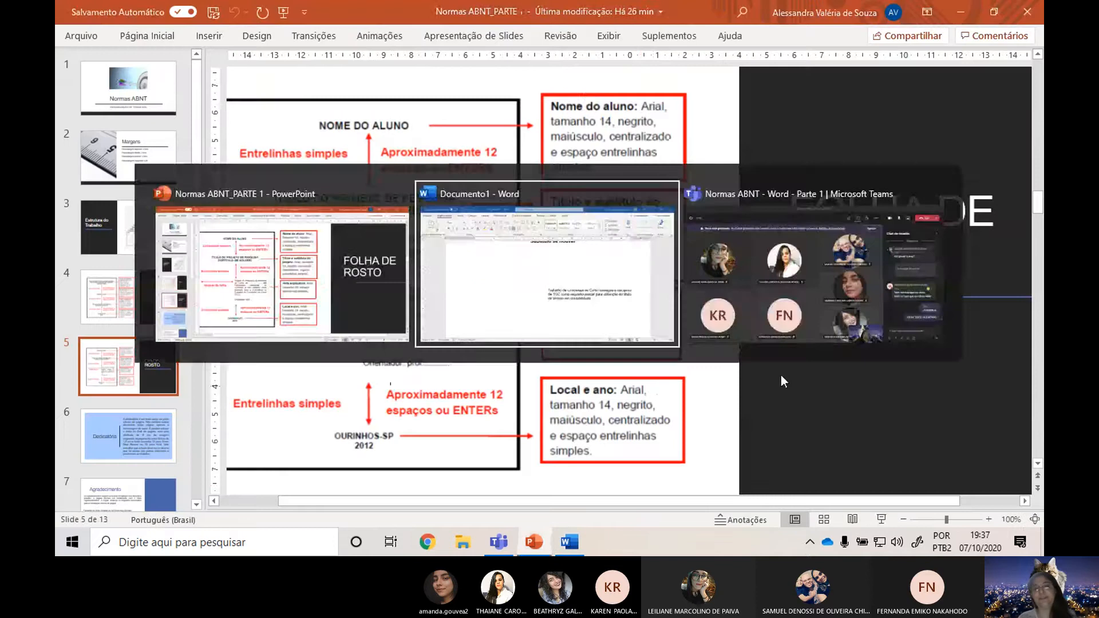
key("Return")
type("Orientador")
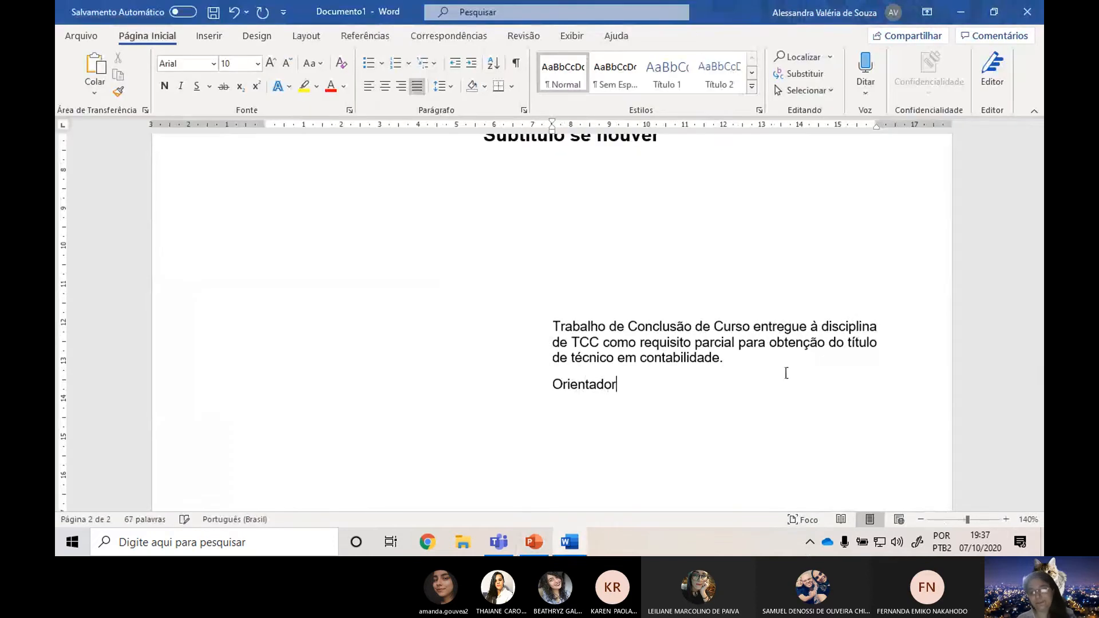
type(": Profe")
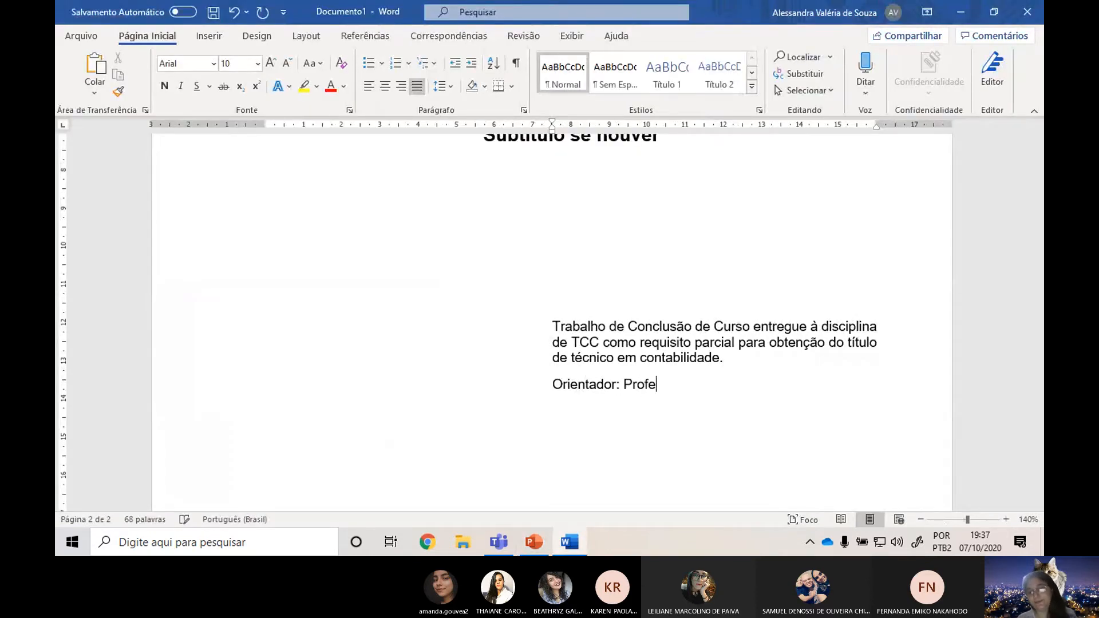
type("ssor...")
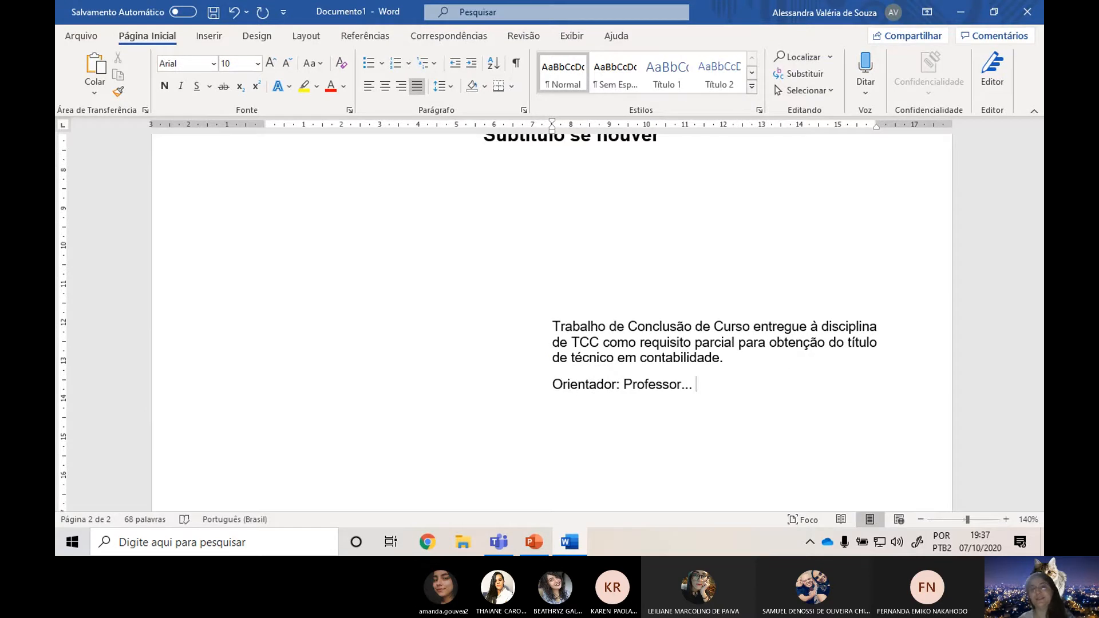
Start a new line below the advisor line and reset its left indent to 0 cm.
scroll(656, 331, "down", 6)
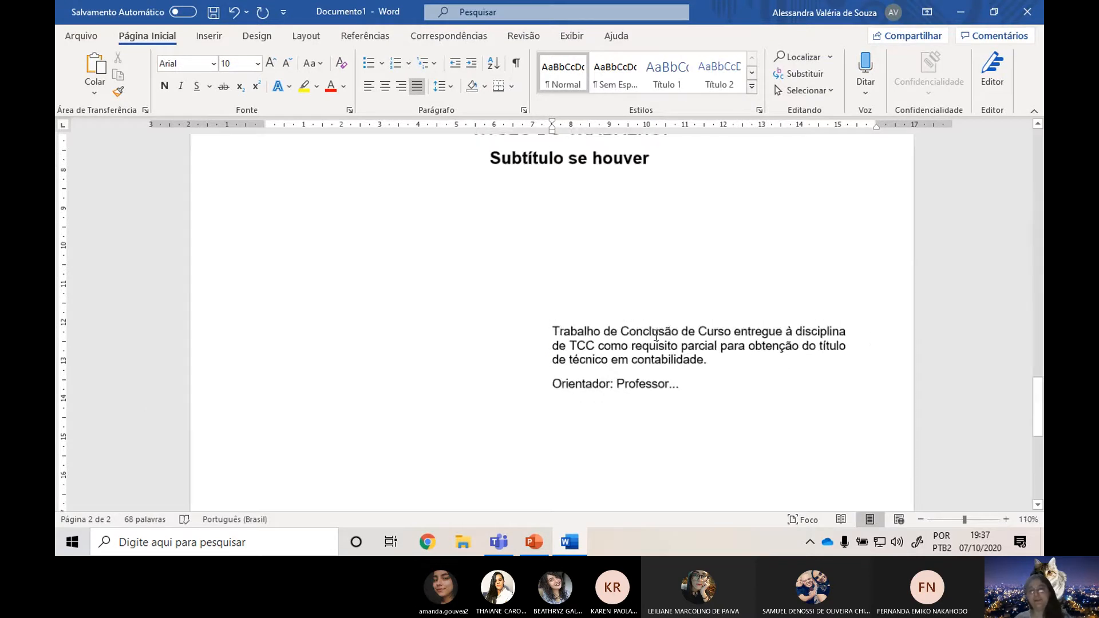
scroll(656, 331, "down", 1)
scroll(674, 336, "up", 3)
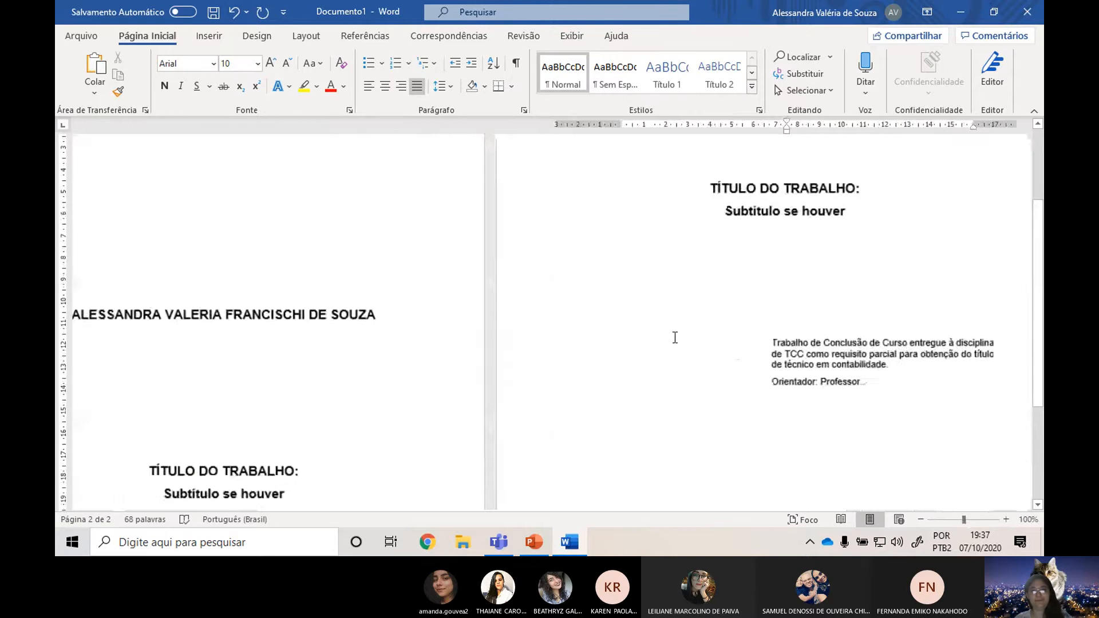
scroll(618, 319, "up", 8)
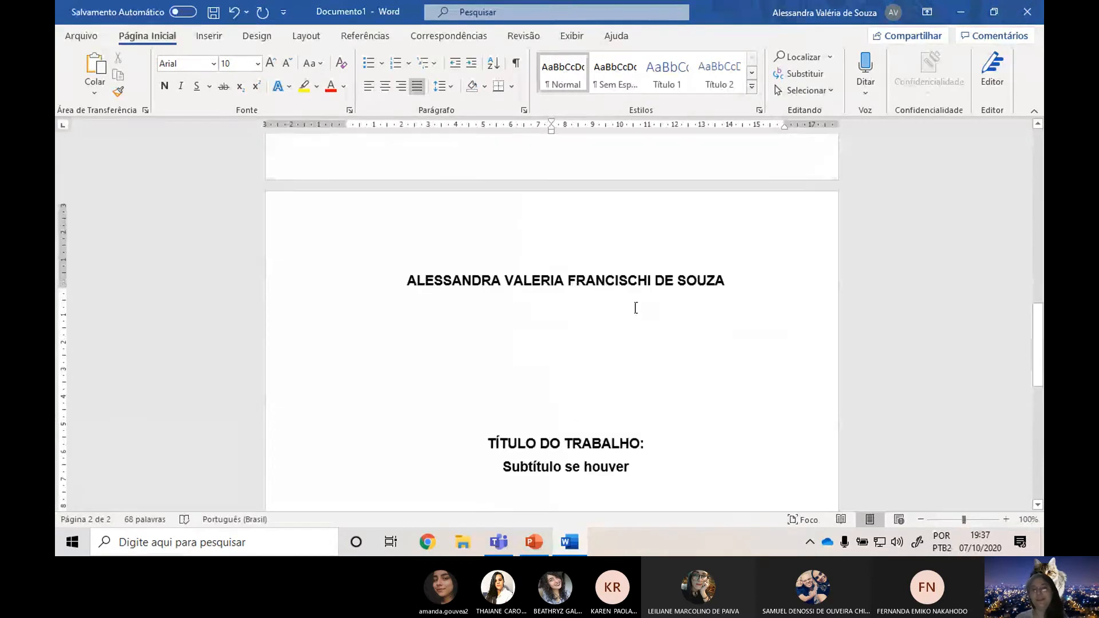
scroll(633, 306, "down", 11)
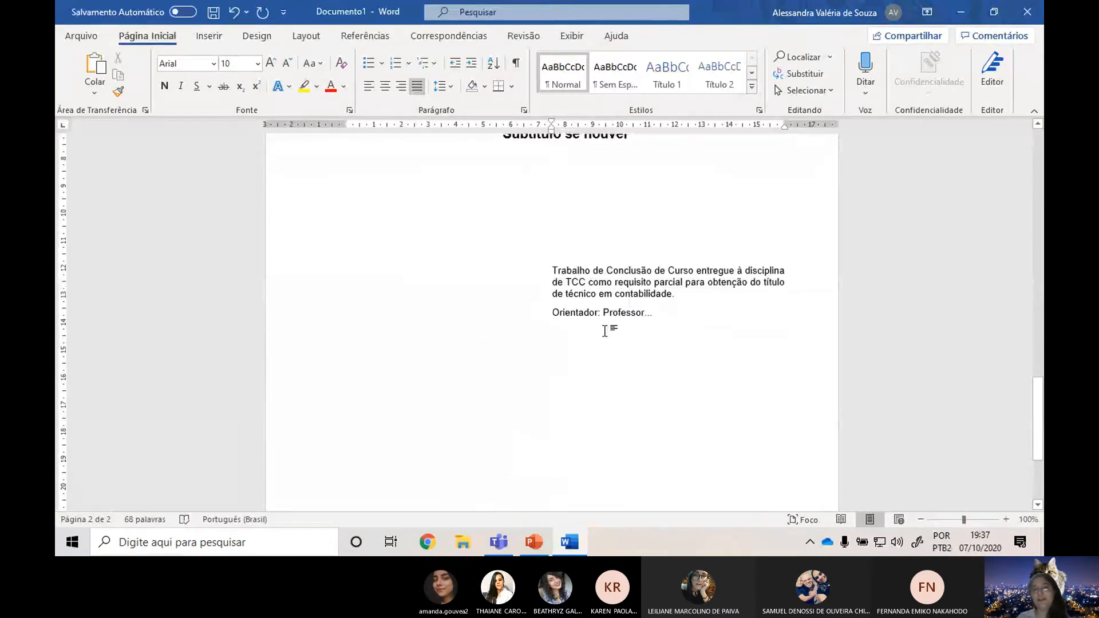
left_click(678, 326)
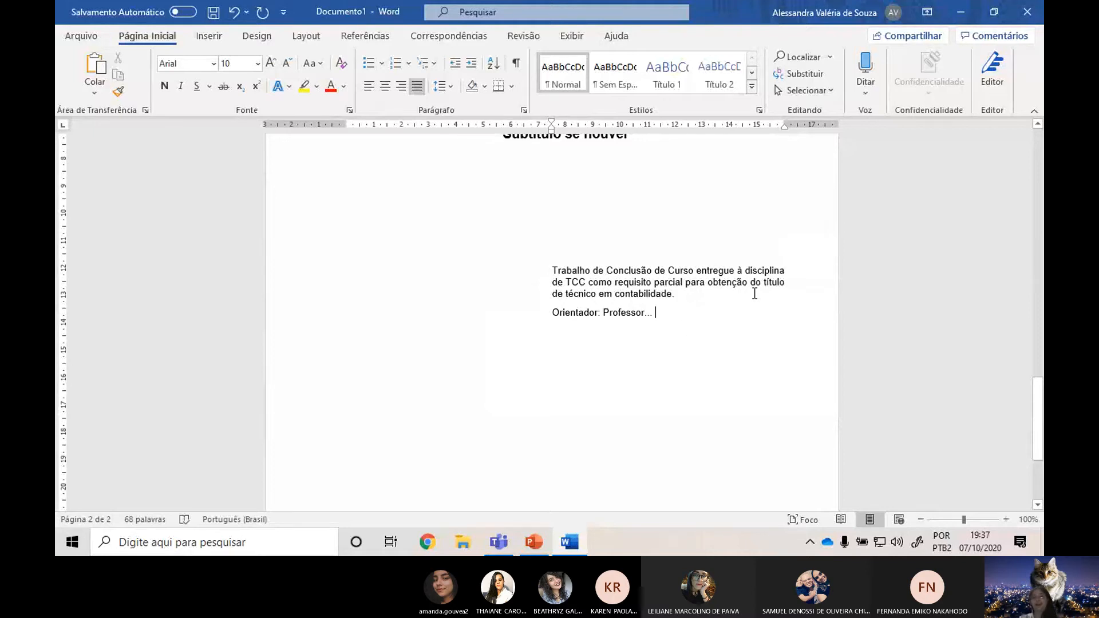
key("Return")
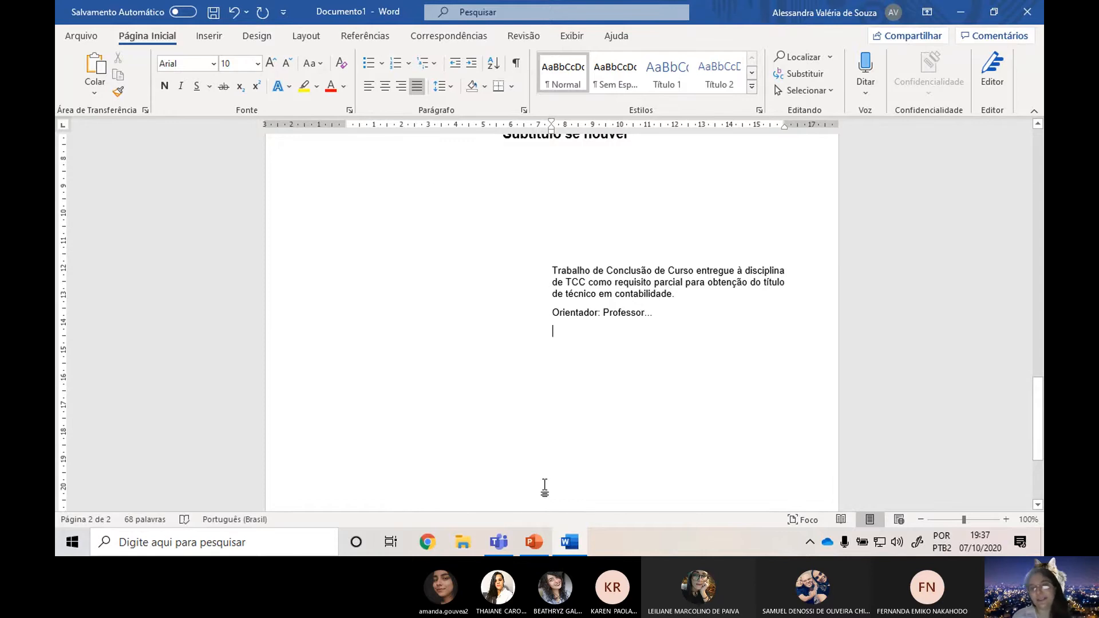
scroll(579, 422, "down", 3)
scroll(579, 422, "down", 3)
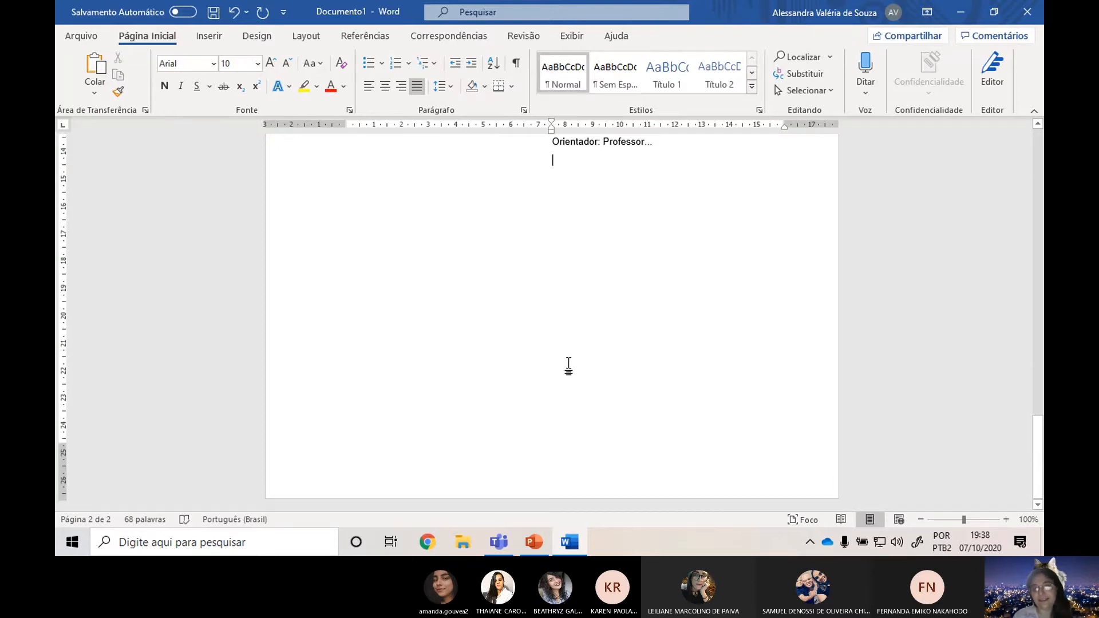
scroll(606, 172, "up", 5)
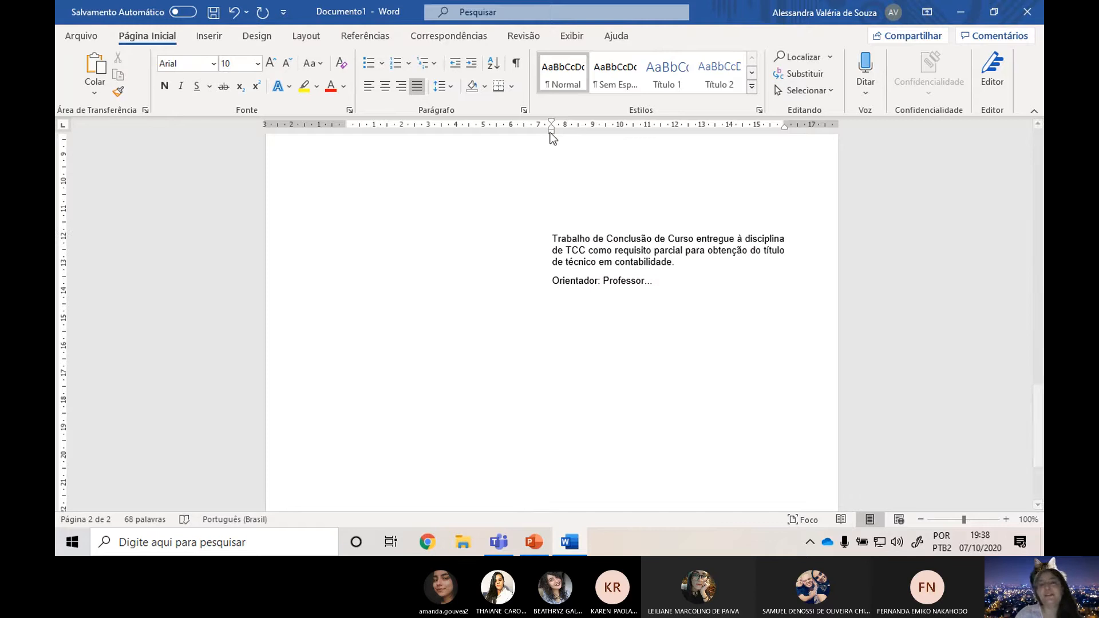
left_click_drag(550, 133, 349, 127)
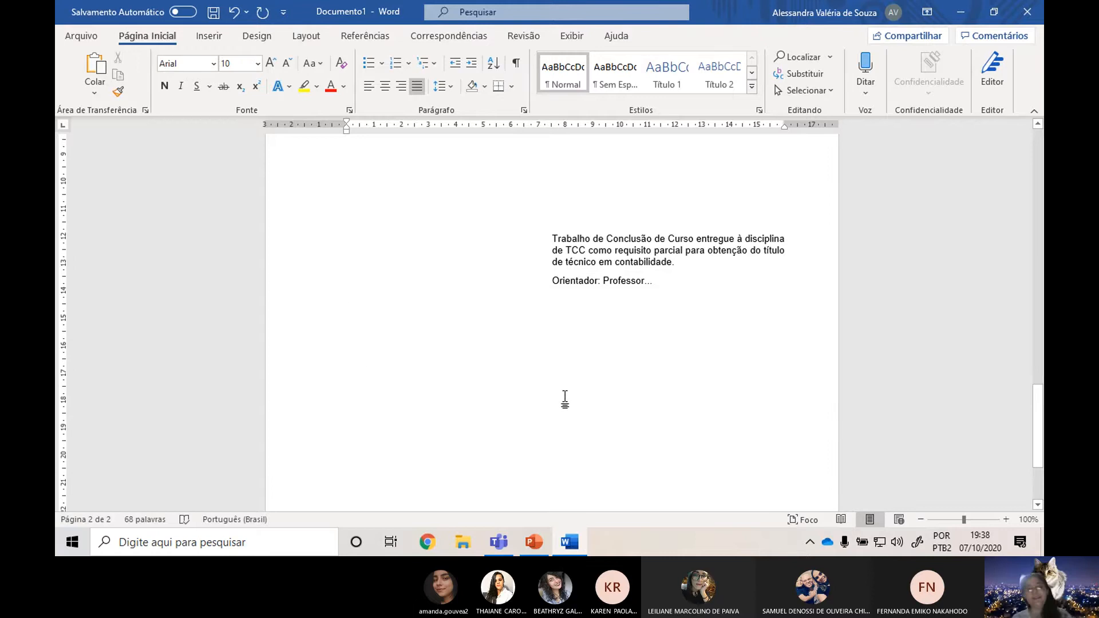
Check the place and year format on the PowerPoint slide and set the empty line in Word to 14 pt bold.
key("alt+Tab")
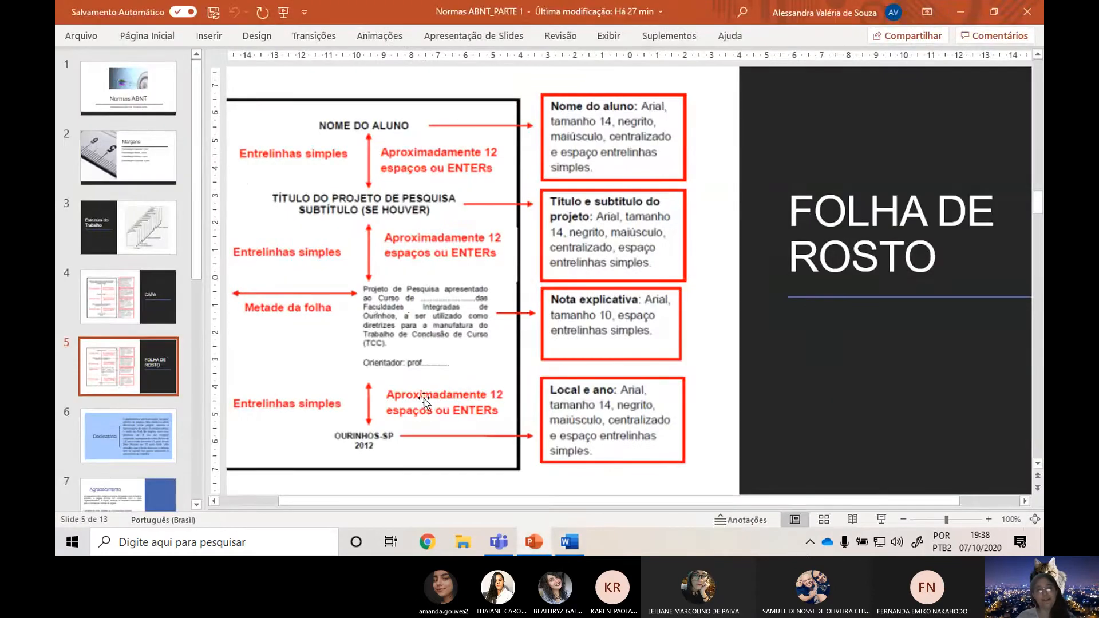
key("alt+Tab")
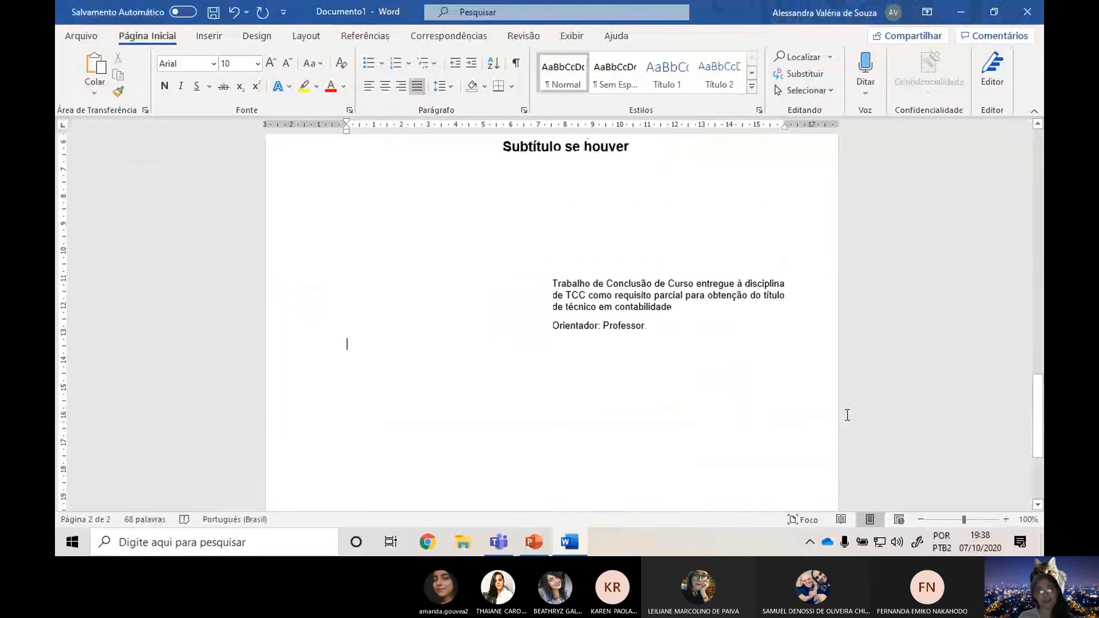
scroll(847, 415, "down", 5)
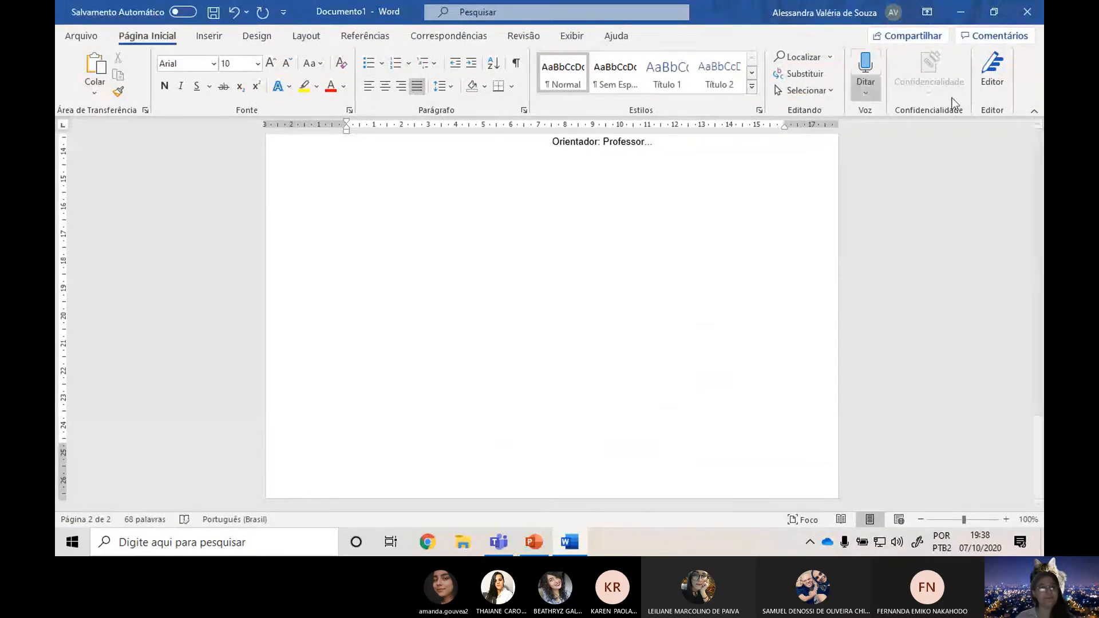
left_click(270, 63)
left_click(164, 86)
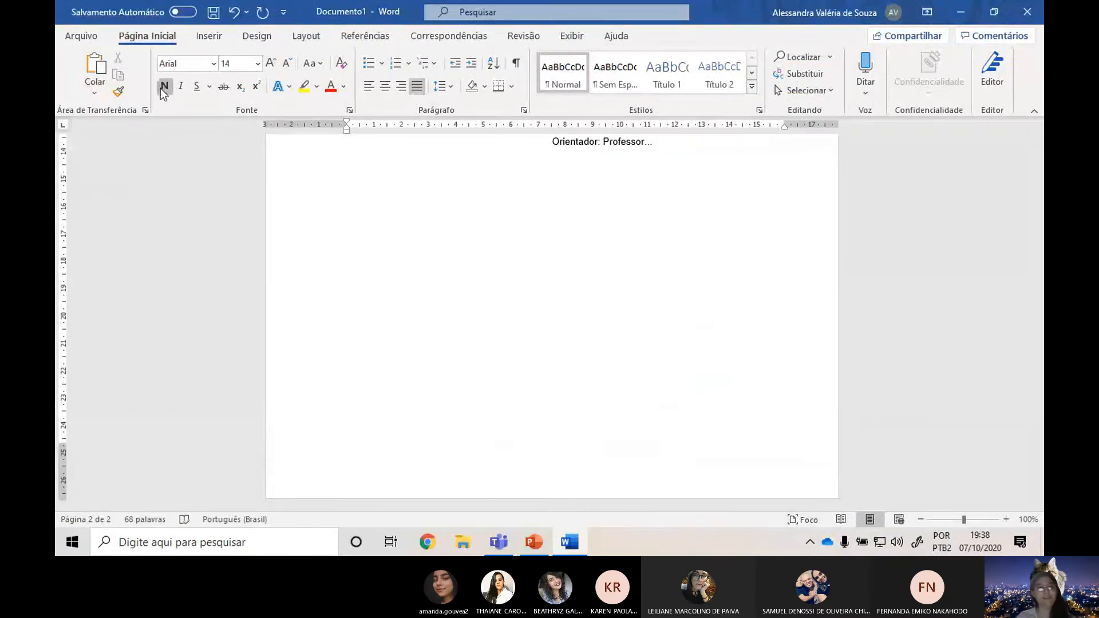
Leave blank lines below the advisor line and enter "RIO CLARO – SP" and "2020" as two centred lines near the page's end.
key("Return")
key("Return")
key("Return")
key("Return")
key("Return")
key("Return")
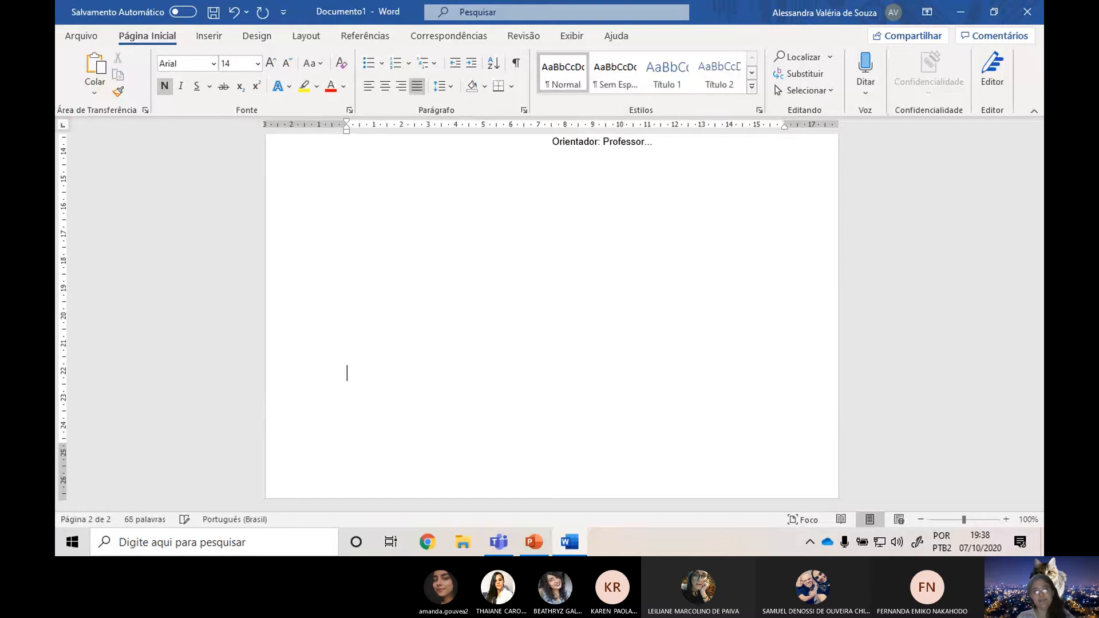
left_click(385, 87)
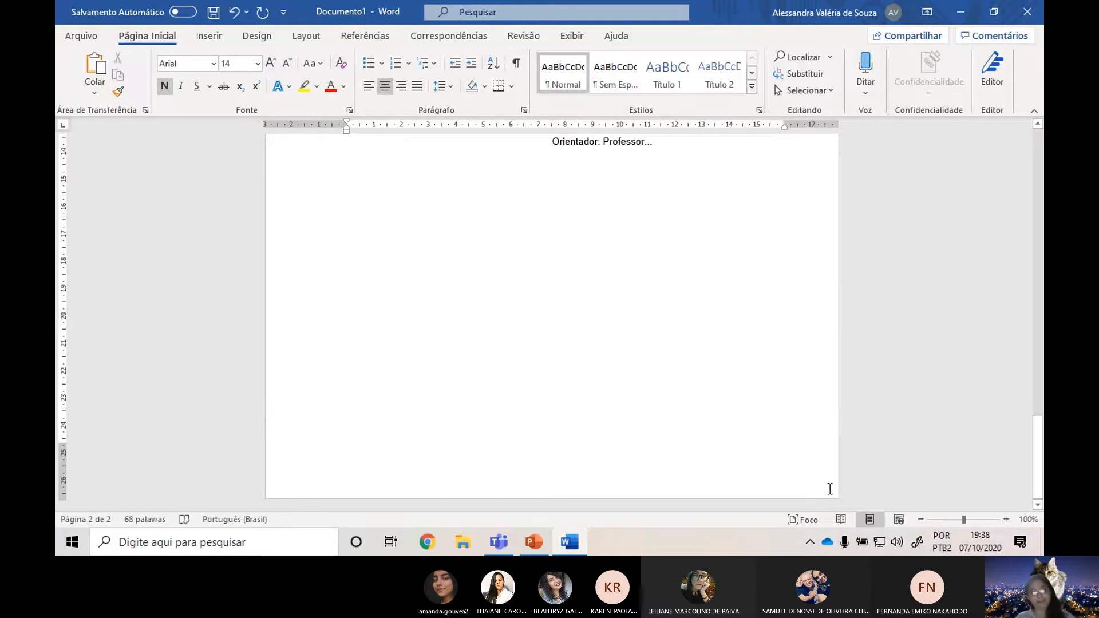
type("RIO CLAR")
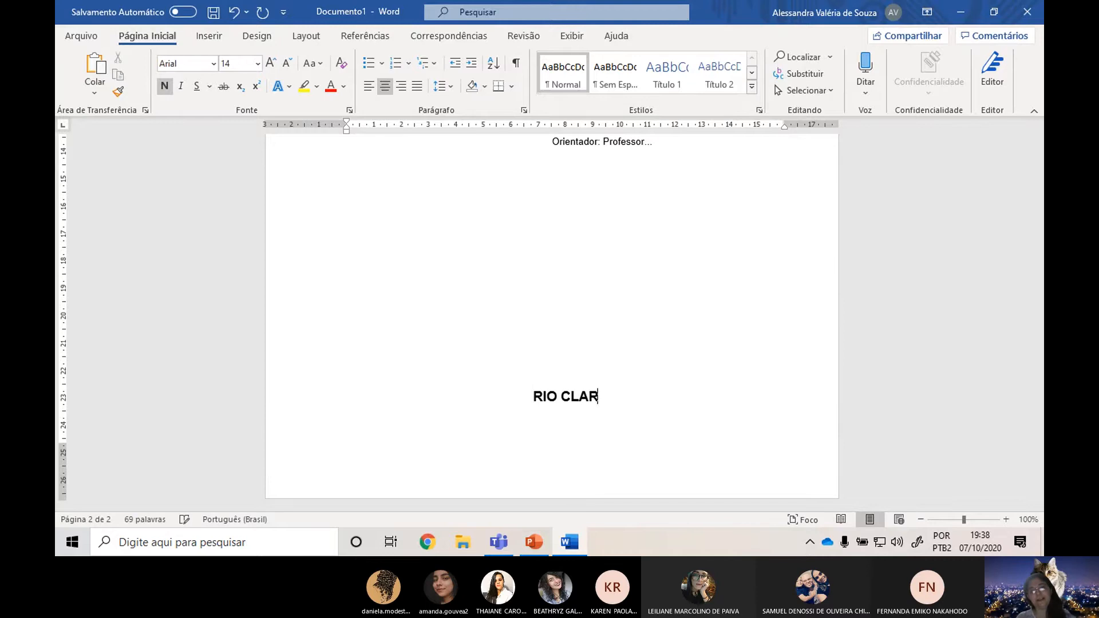
type("O - SP")
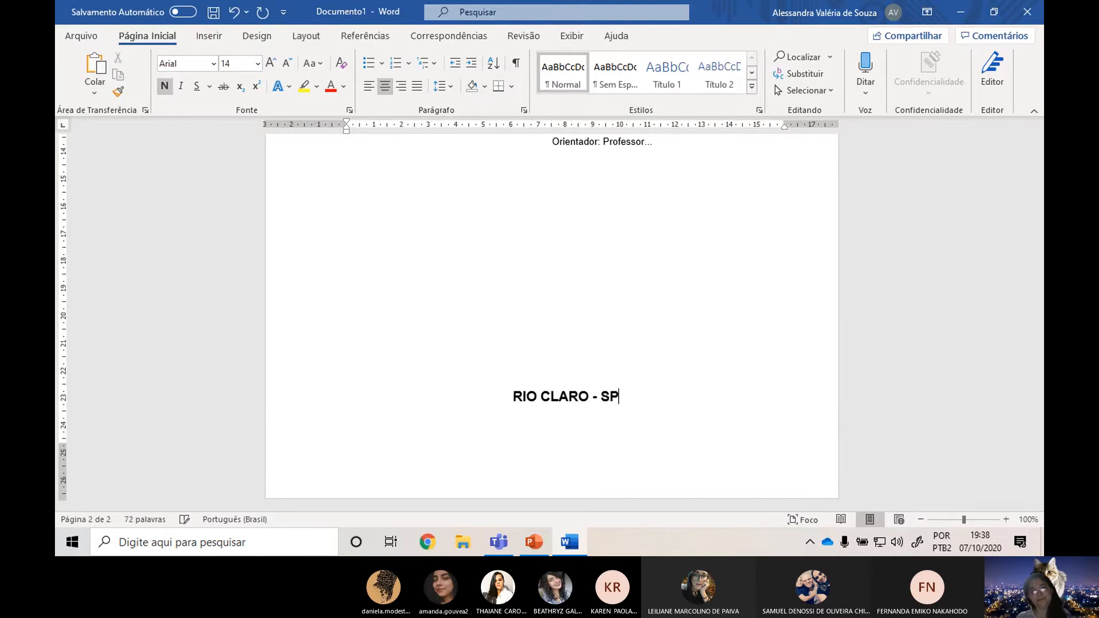
key("Return")
type("2020")
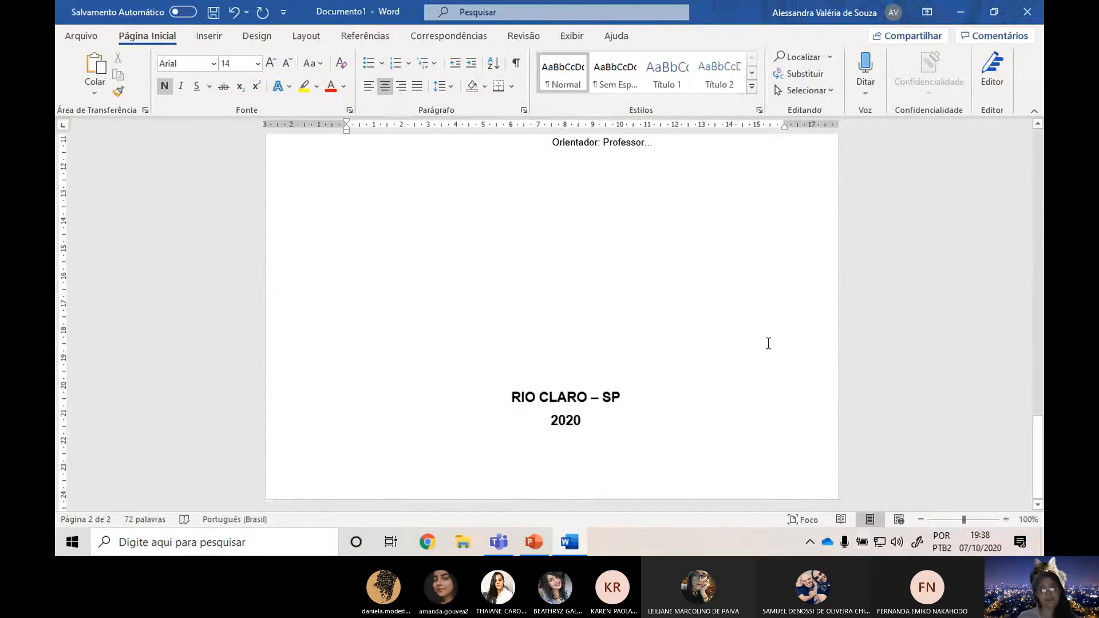
Replace the place name on the cover page with "RIO CLARO - SP" in capitals.
scroll(764, 338, "up", 15)
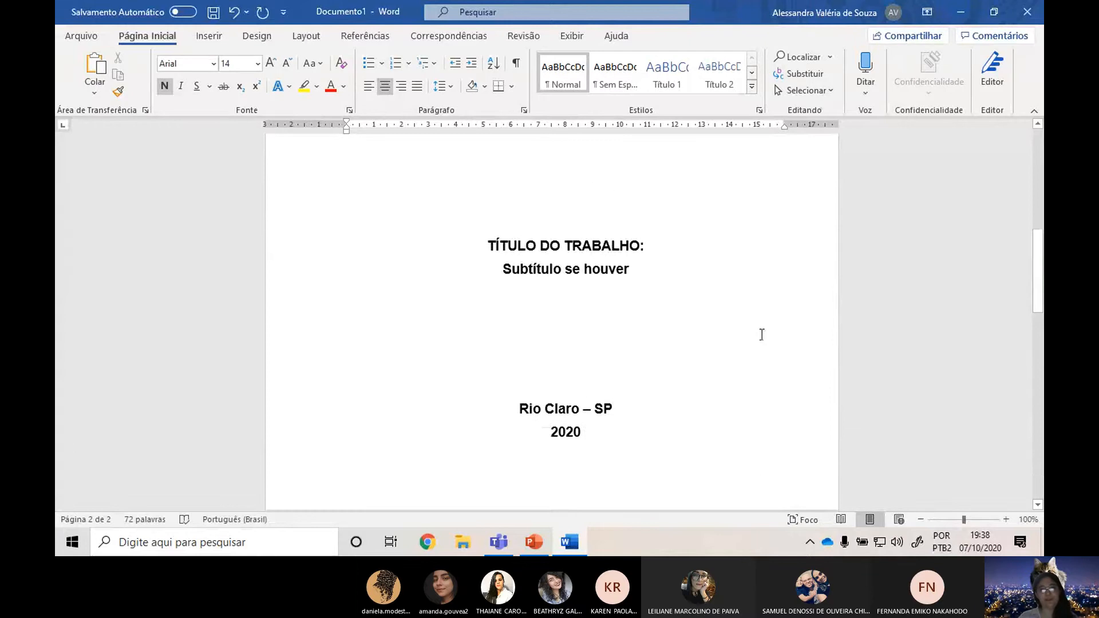
left_click_drag(620, 413, 518, 414)
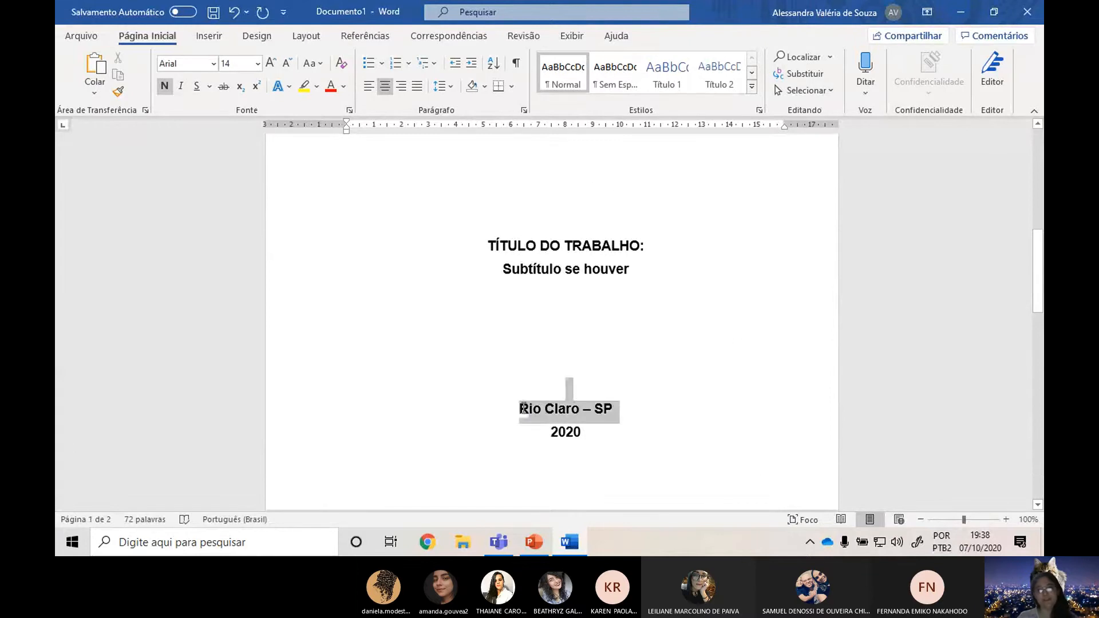
type("RIO CLA")
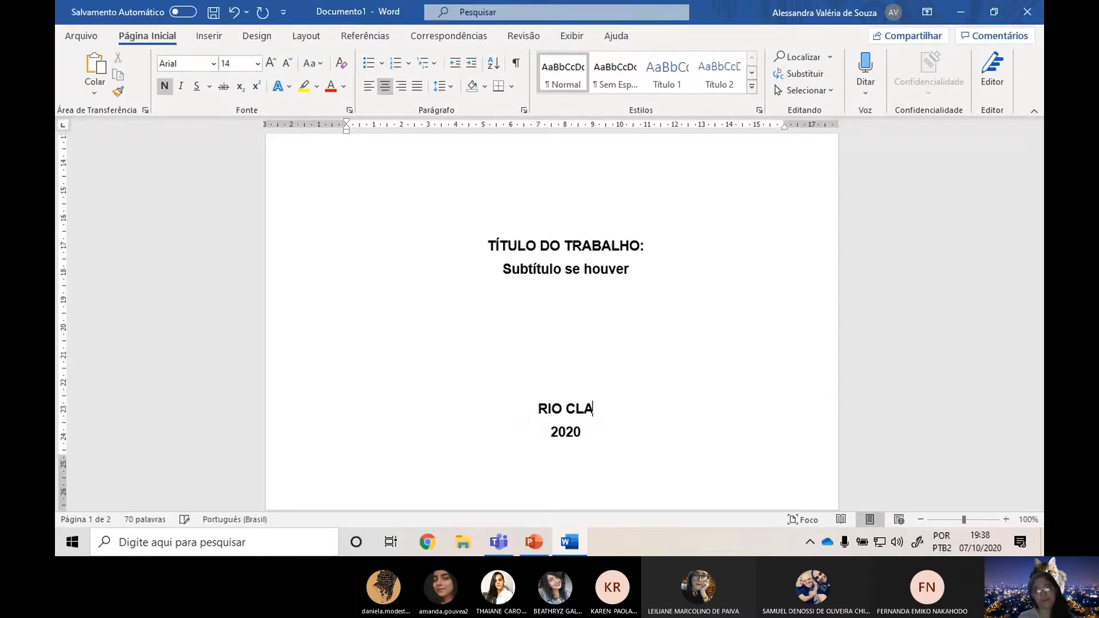
type("RO - SP")
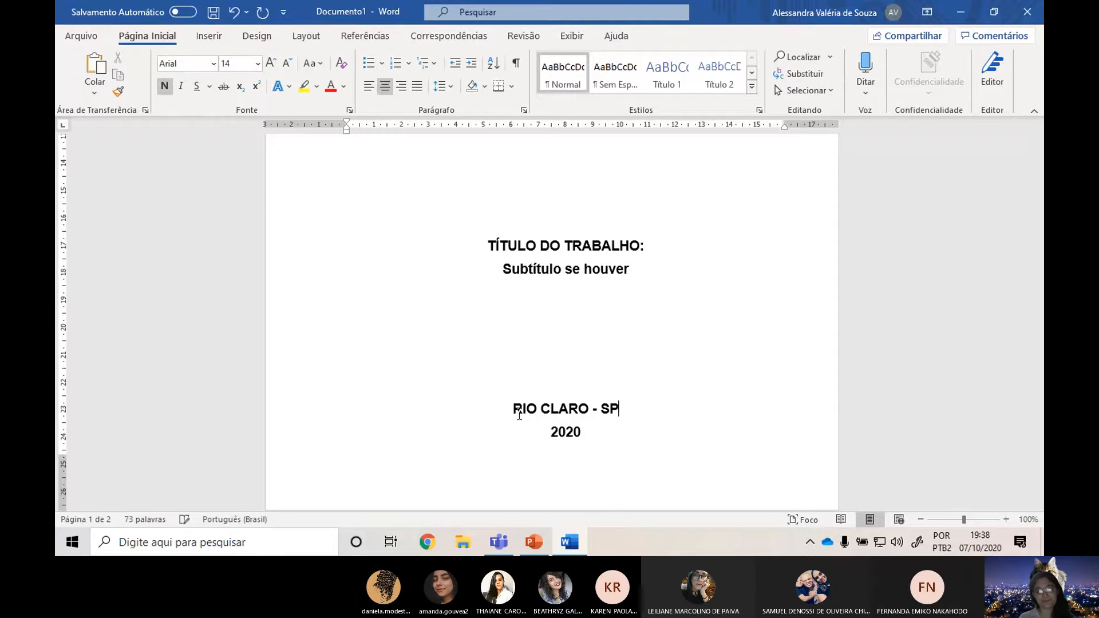
Compare the finished cover and title page in Word with the CAPA and FOLHA DE ROSTO slides in PowerPoint.
scroll(659, 347, "down", 2)
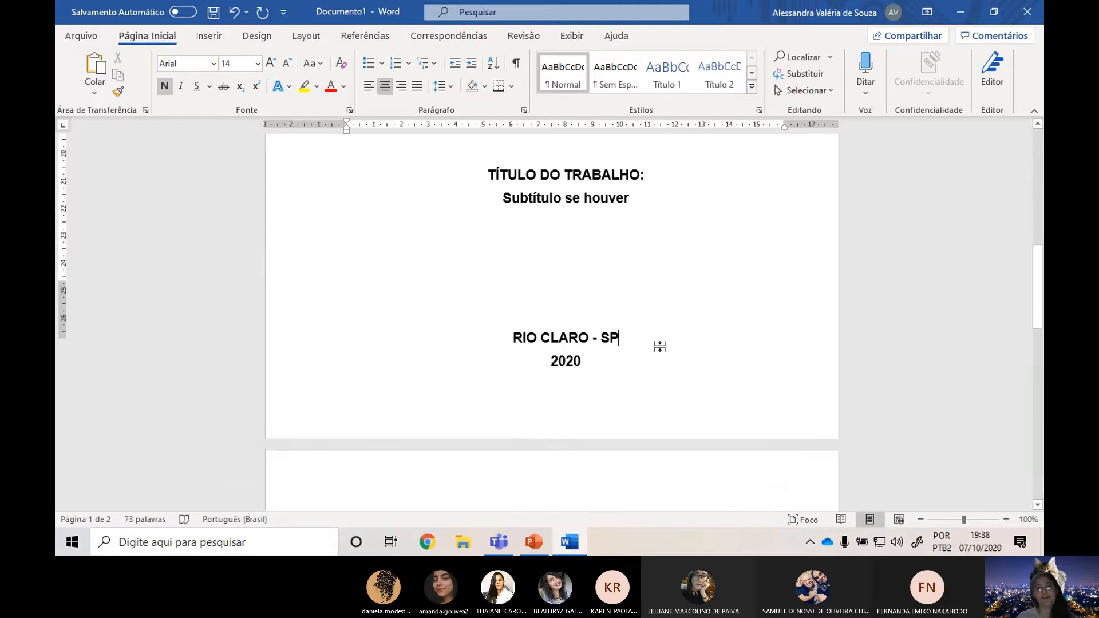
scroll(659, 346, "down", 15)
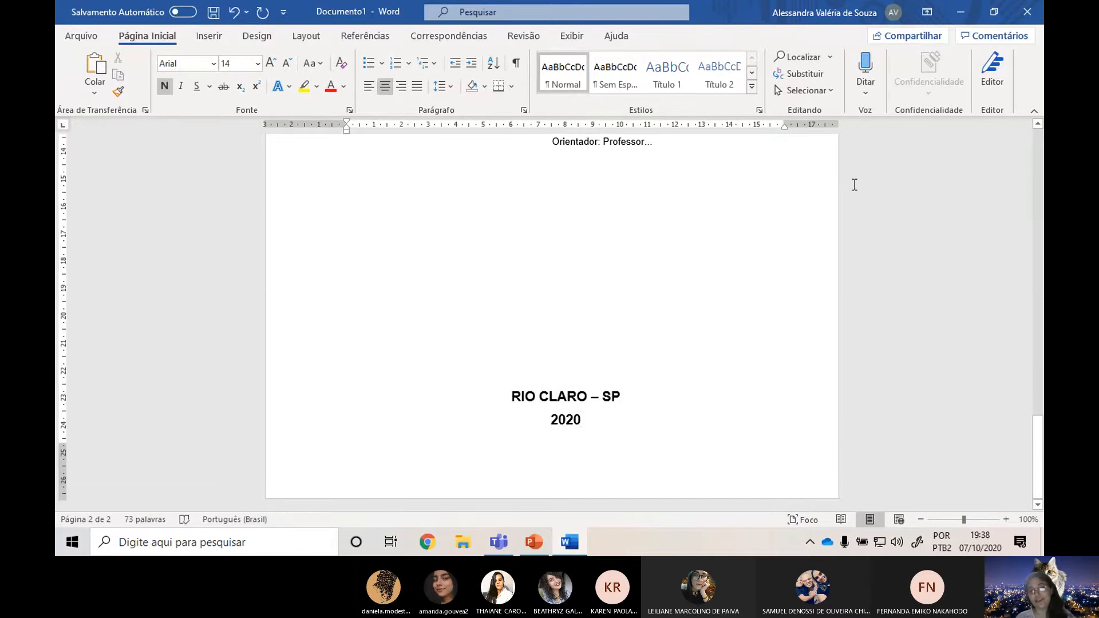
scroll(633, 390, "down", 5)
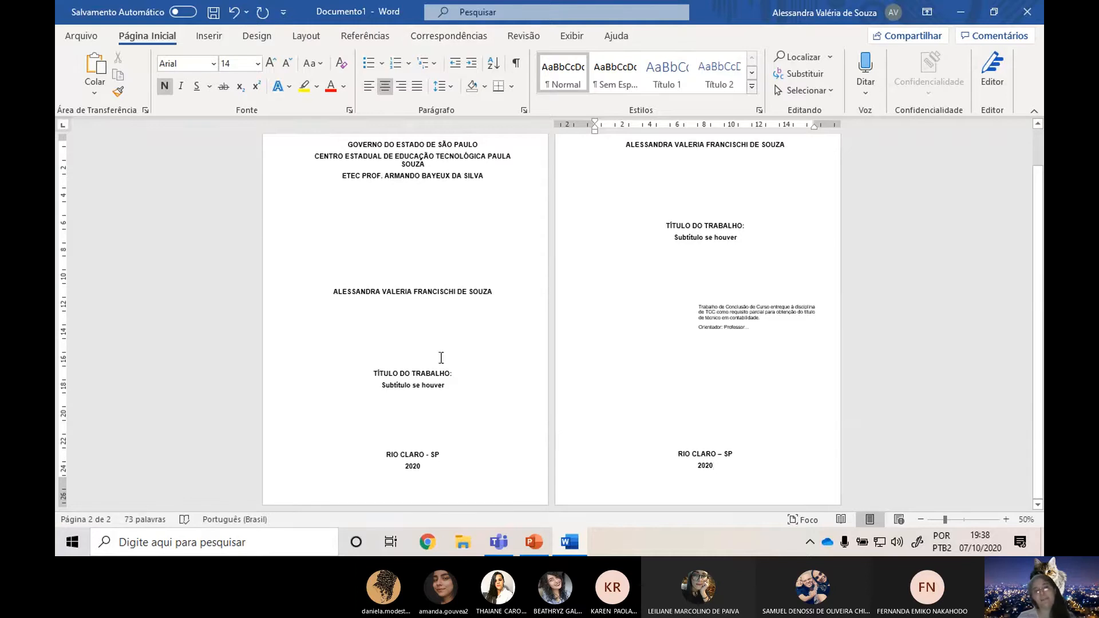
key("alt+Tab")
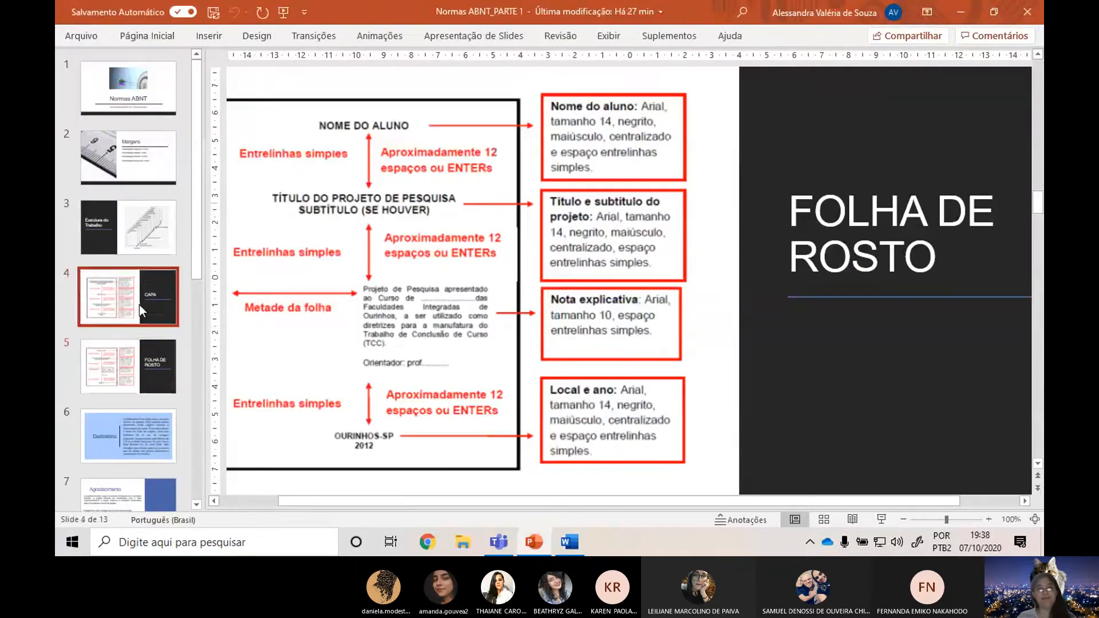
left_click(139, 304)
key("alt+Tab")
key("alt+Tab")
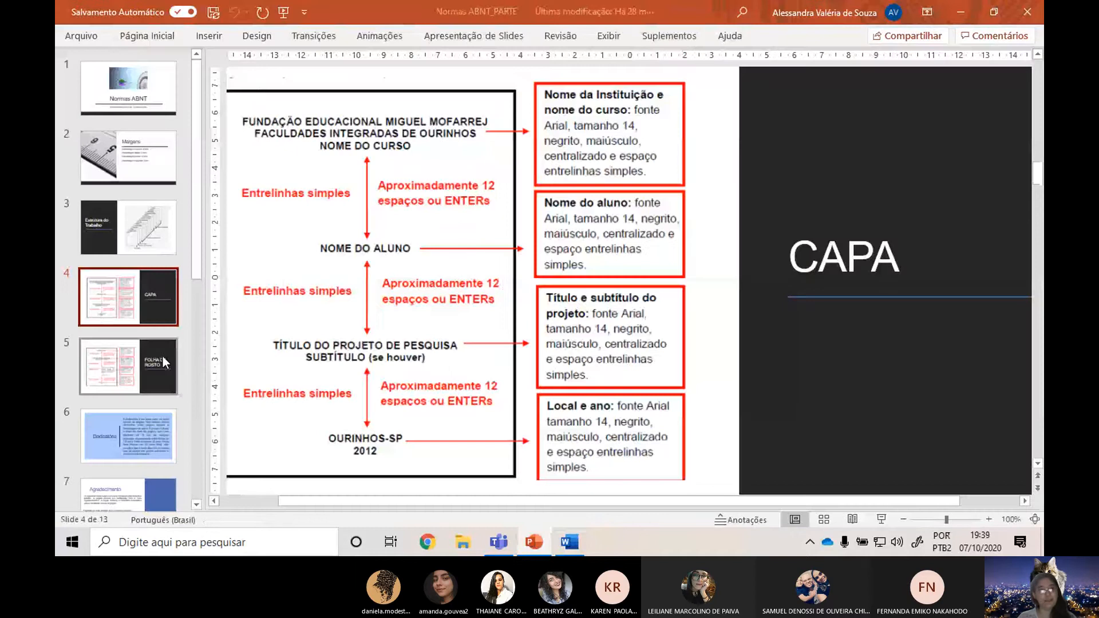
left_click(163, 355)
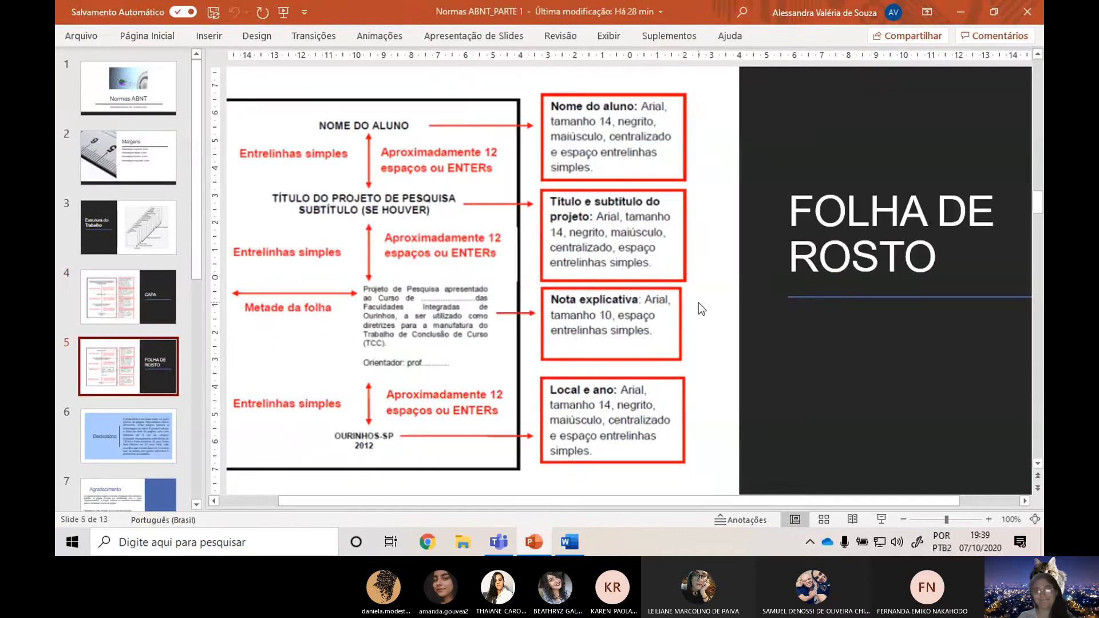
key("alt+Tab")
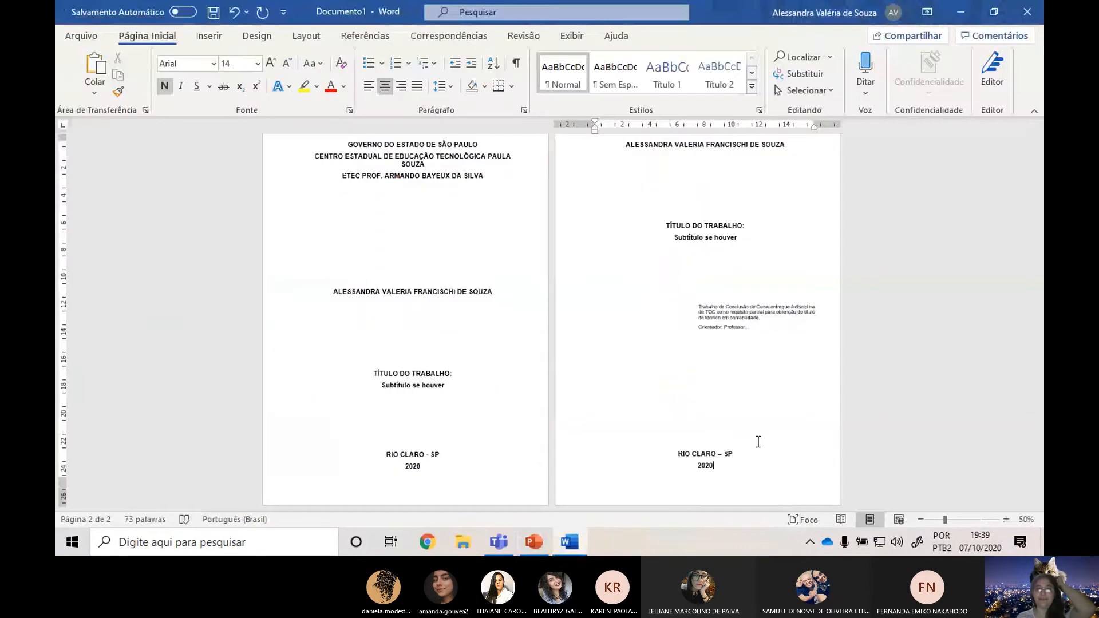
scroll(770, 461, "up", 1)
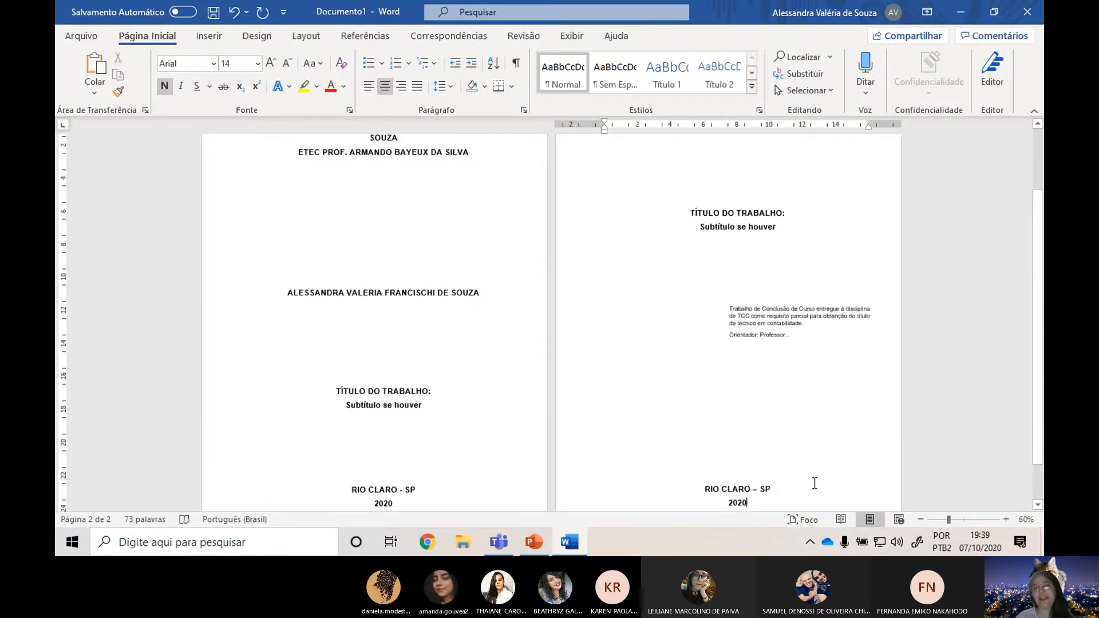
Insert a page break after the year 2020 at the end of the title page.
scroll(805, 479, "down", 1)
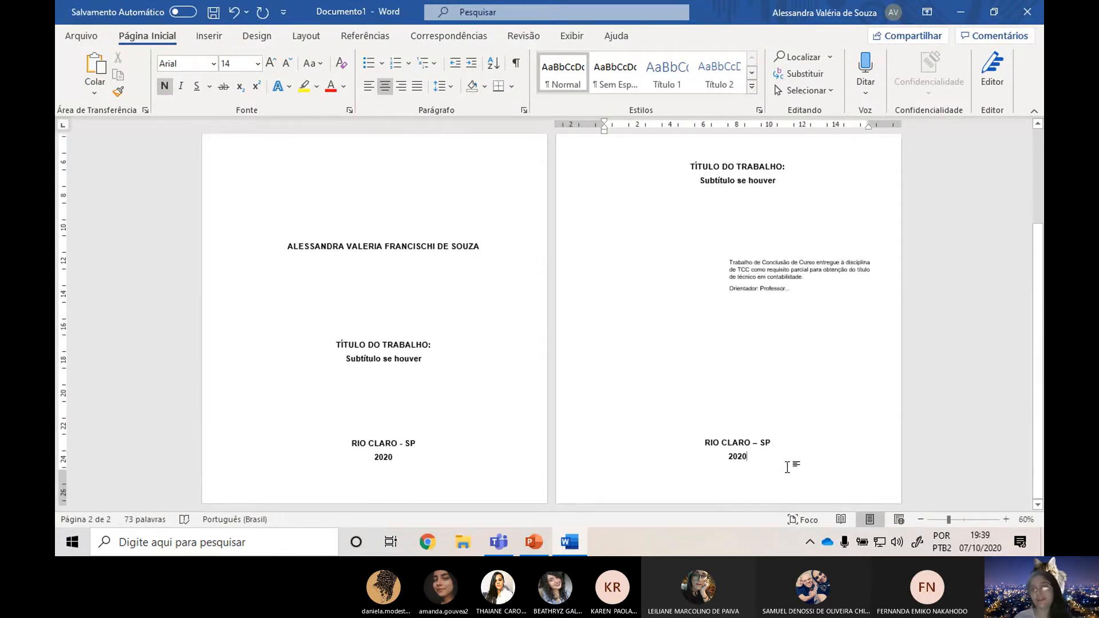
scroll(786, 467, "up", 3)
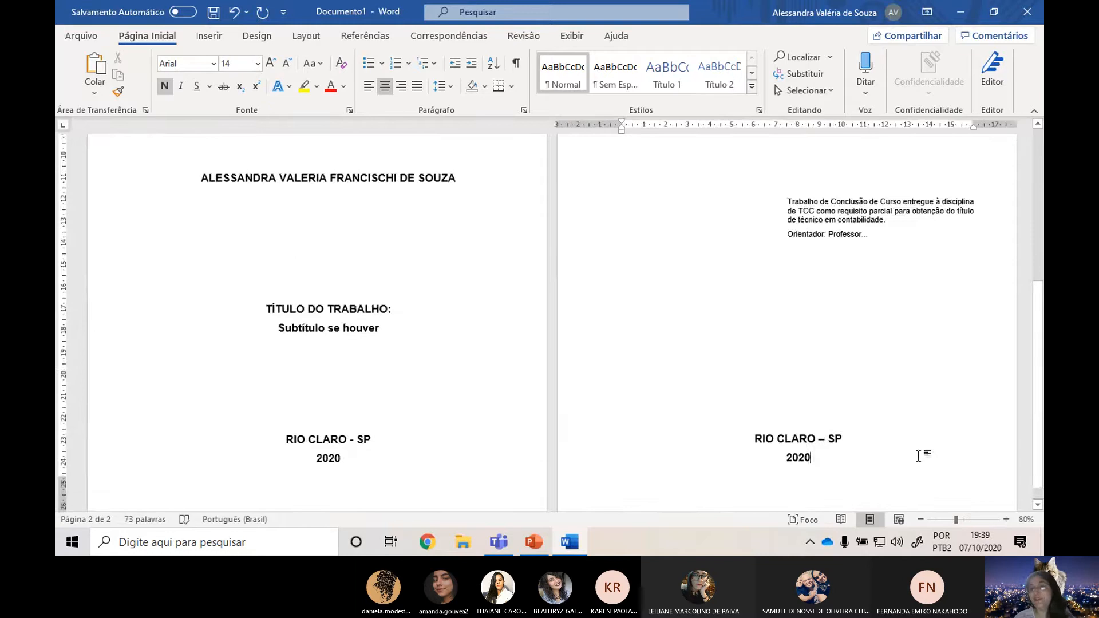
scroll(880, 456, "up", 3)
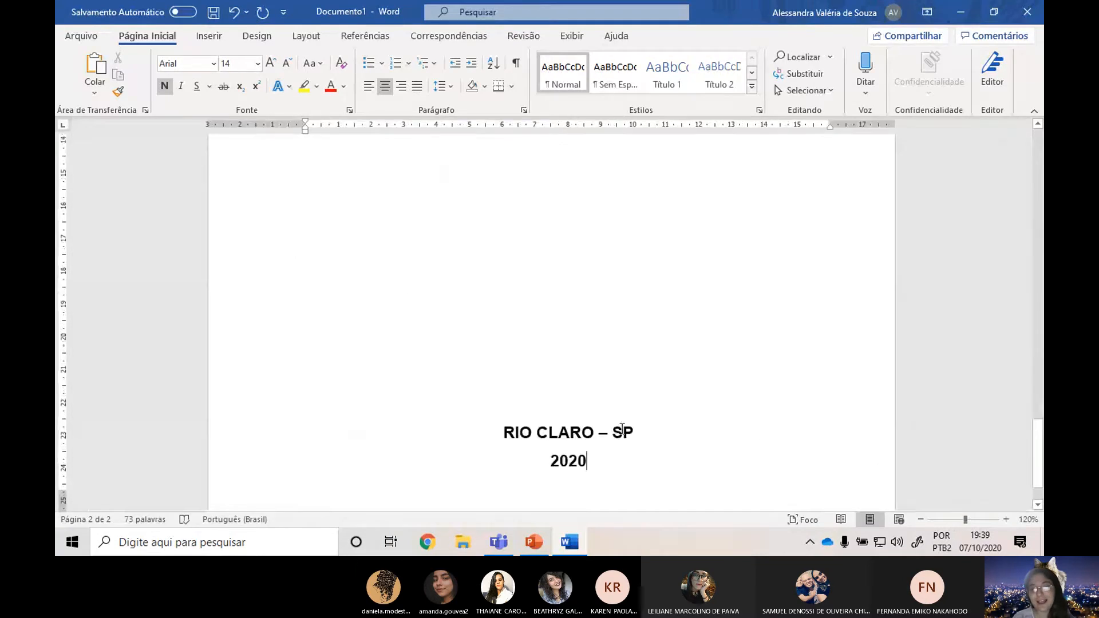
left_click(301, 37)
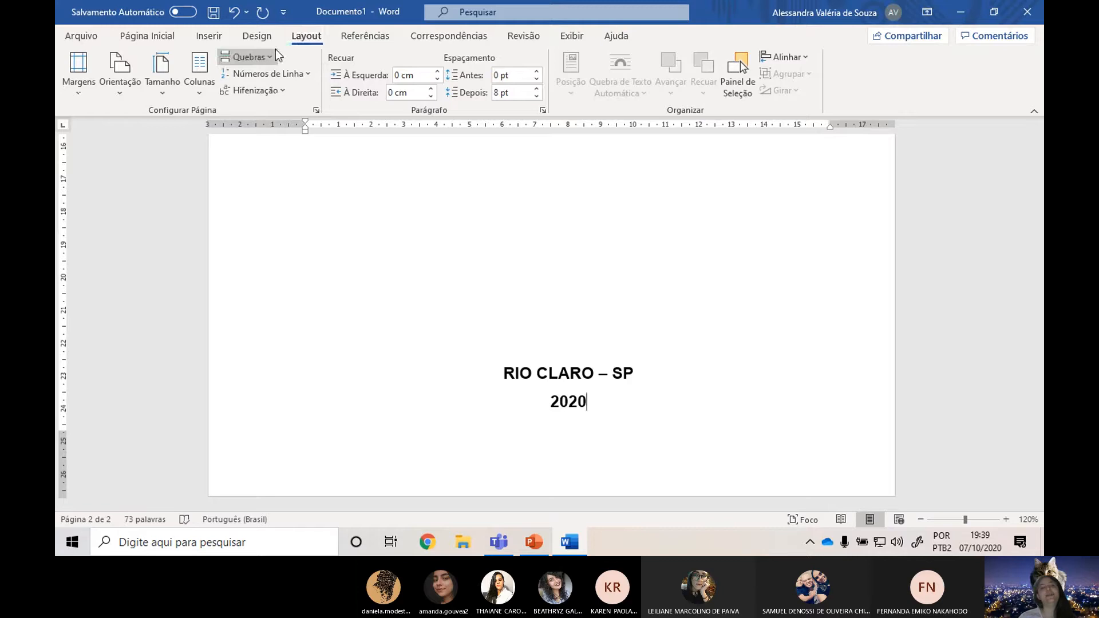
left_click(265, 58)
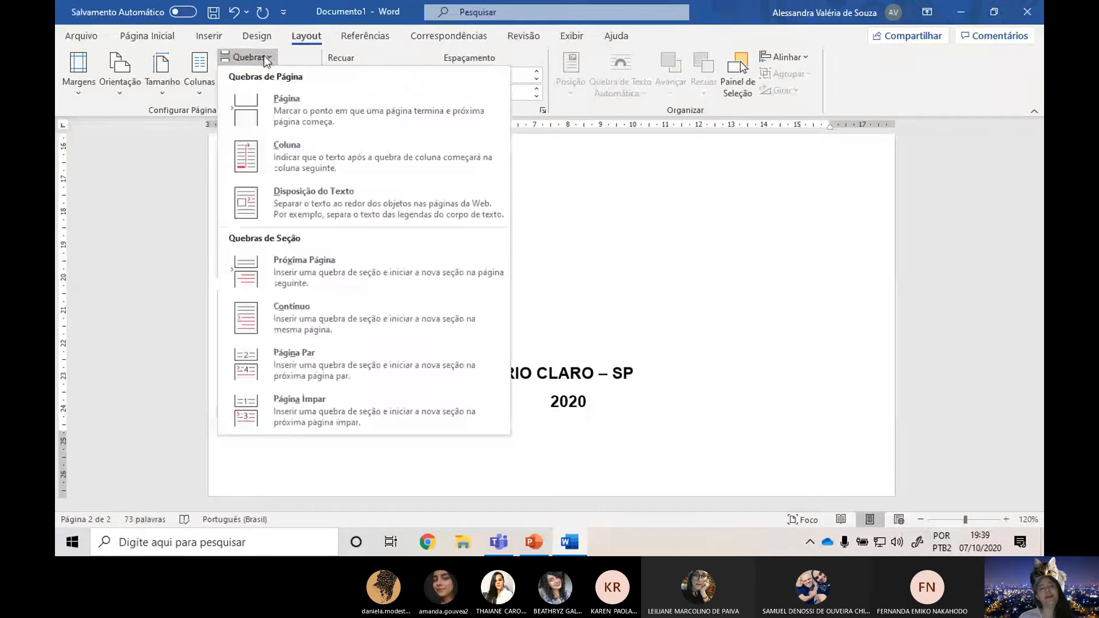
left_click(302, 115)
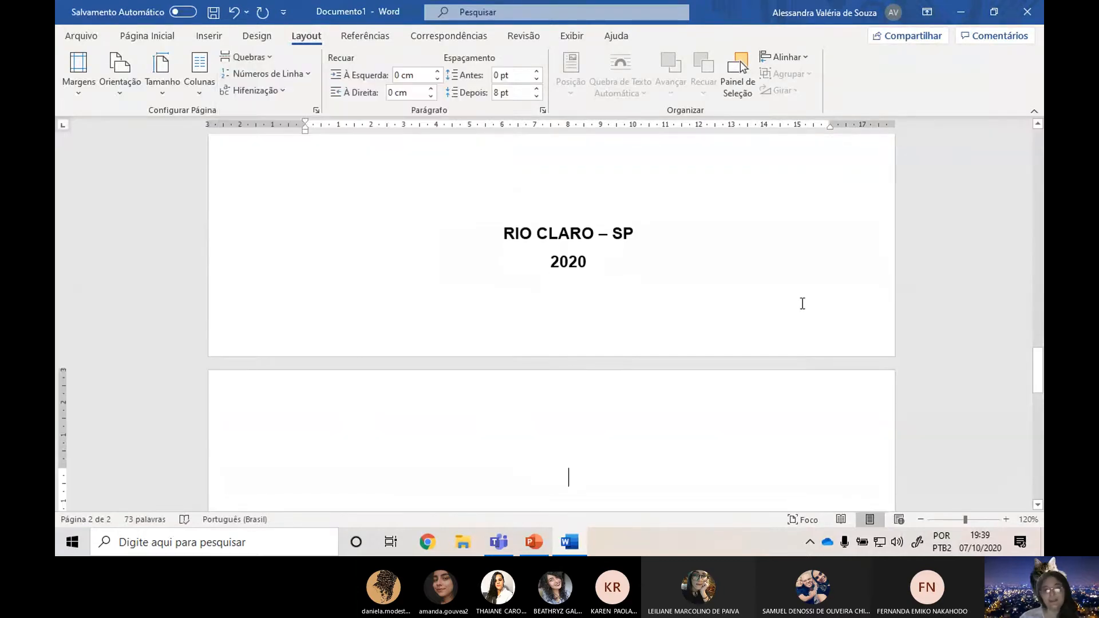
Show the formatting marks to examine the page break after the year, and hide them again.
left_click(147, 36)
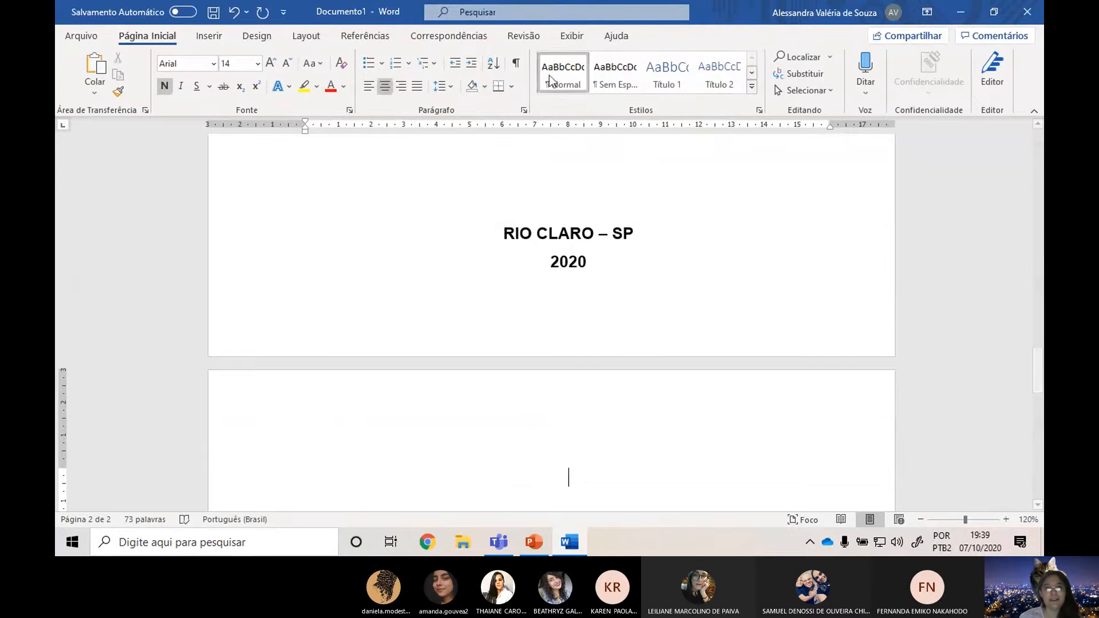
left_click(517, 64)
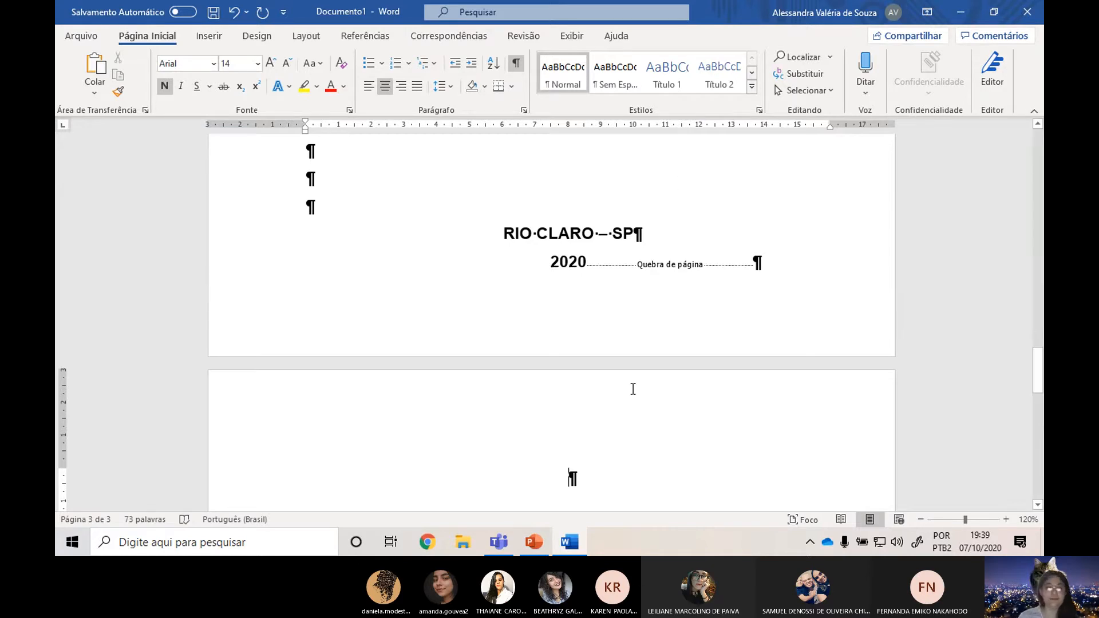
scroll(636, 343, "down", 1)
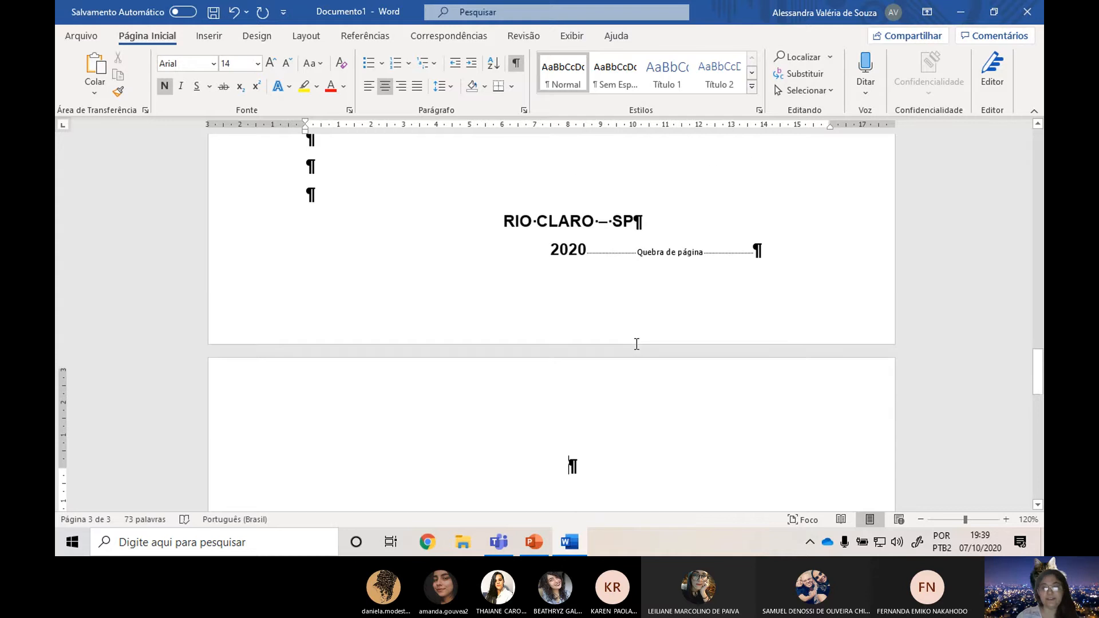
scroll(479, 287, "up", 1)
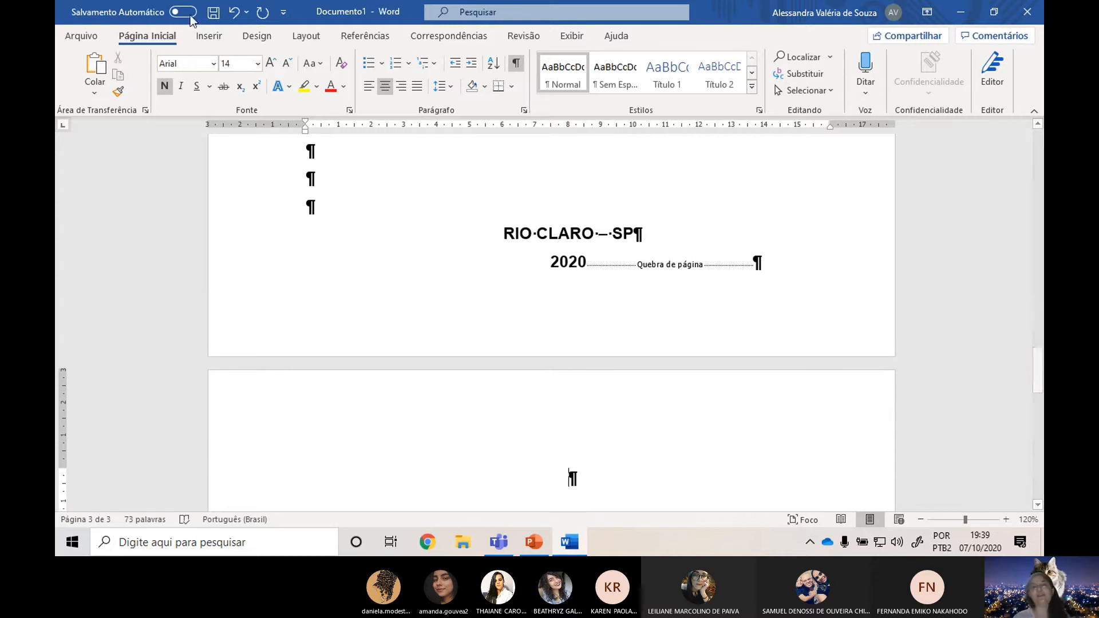
left_click(516, 63)
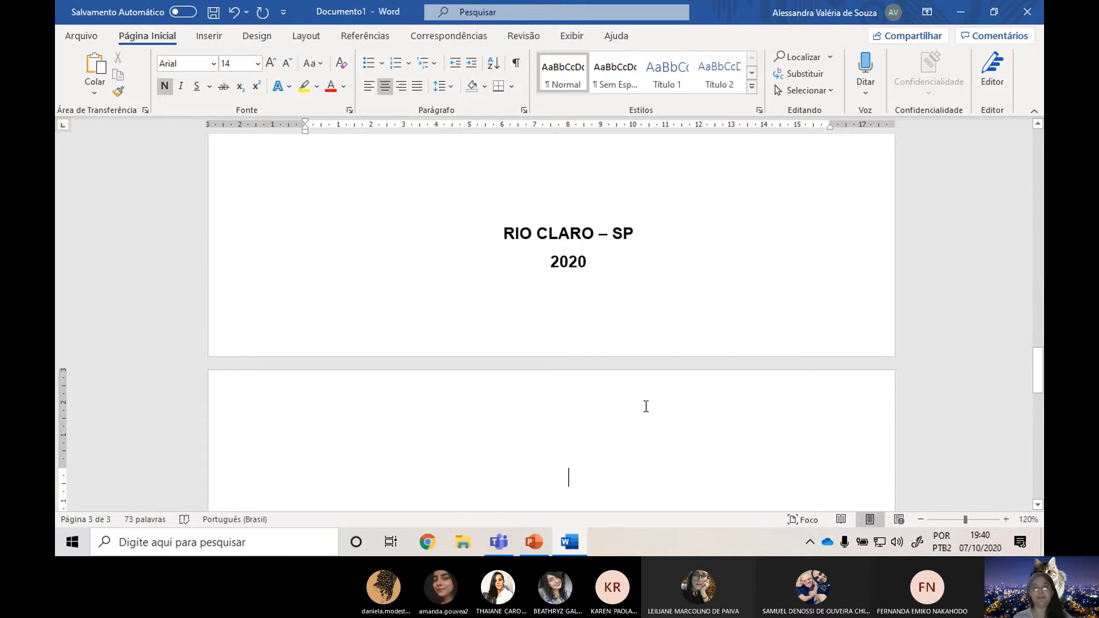
Switch to the PowerPoint presentation, review the "Estrutura do Trabalho" slide and read the formatting rules on the "Dedicatória" slide.
key("alt+Tab")
key("alt+Tab")
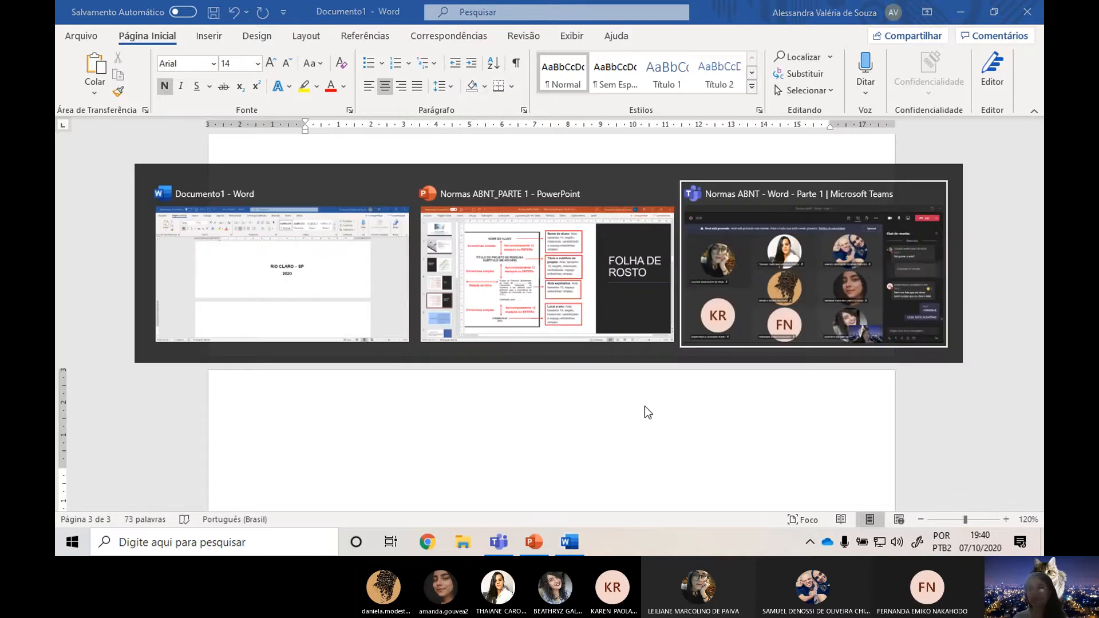
key("alt+Tab")
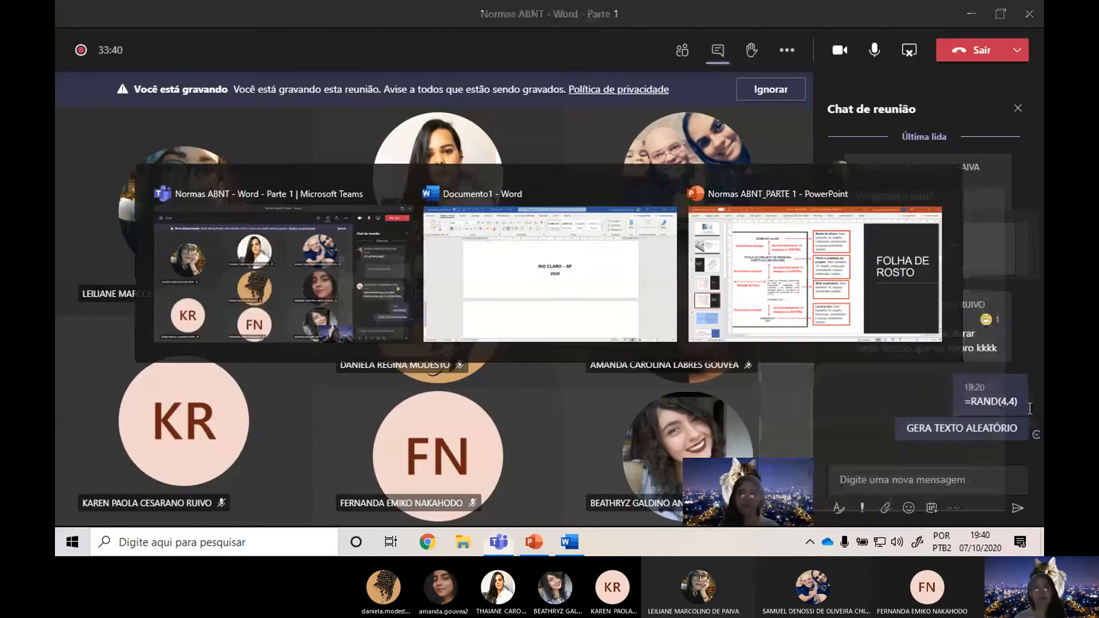
key("alt+Tab")
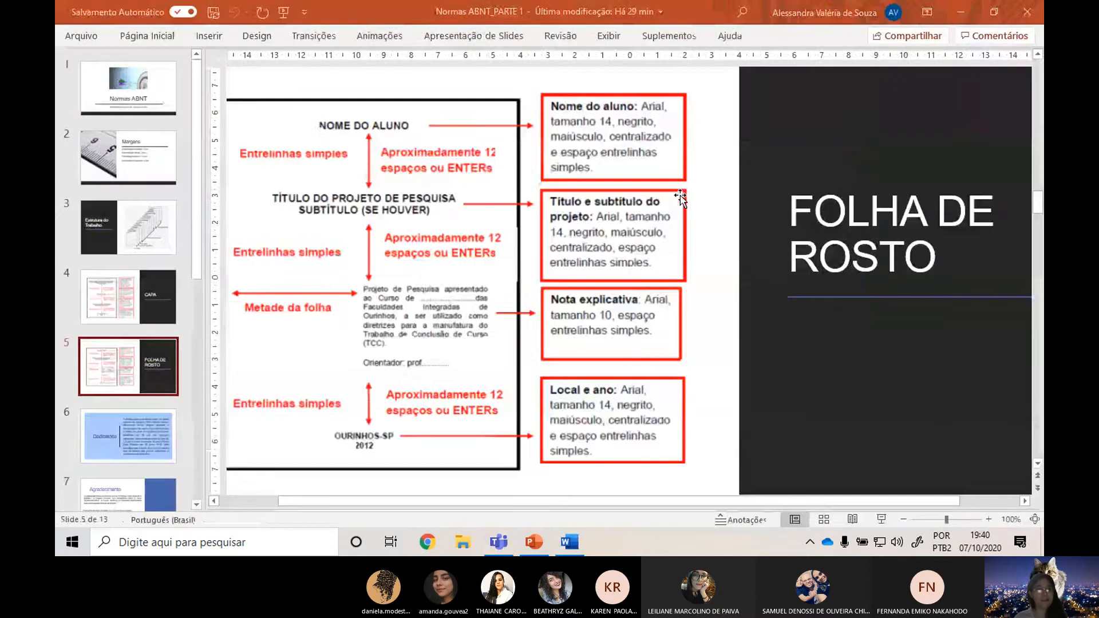
left_click(129, 251)
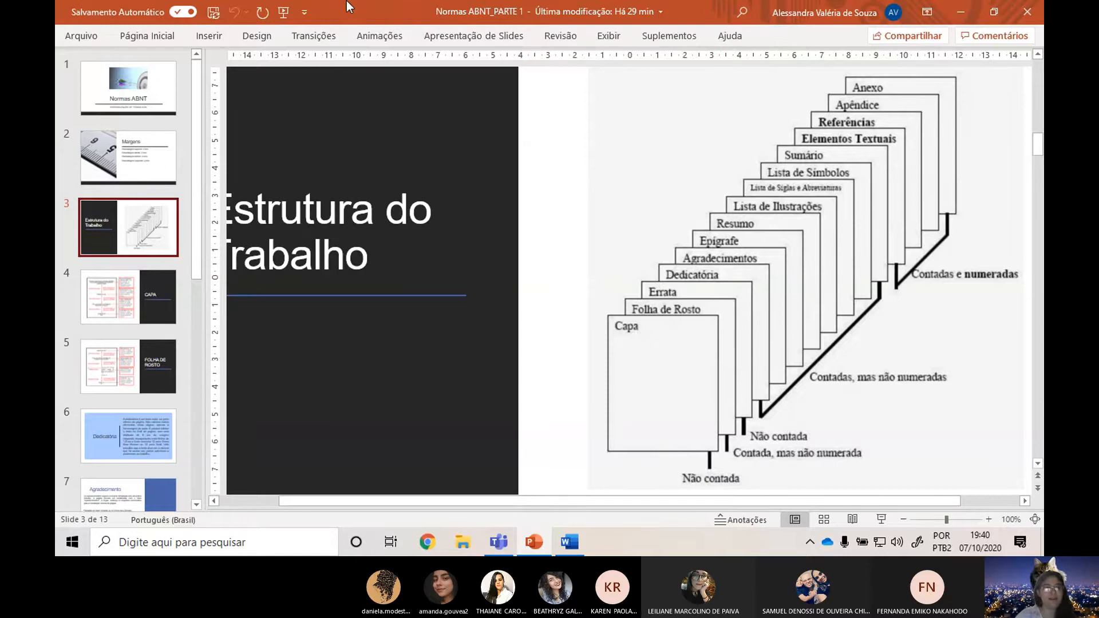
left_click(164, 369)
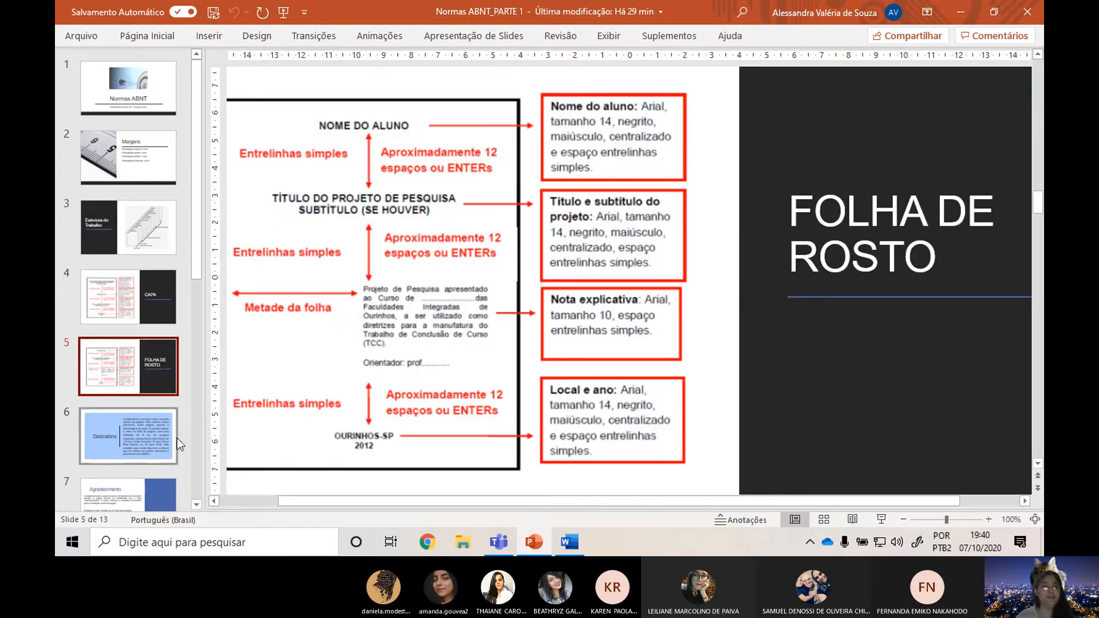
left_click(146, 421)
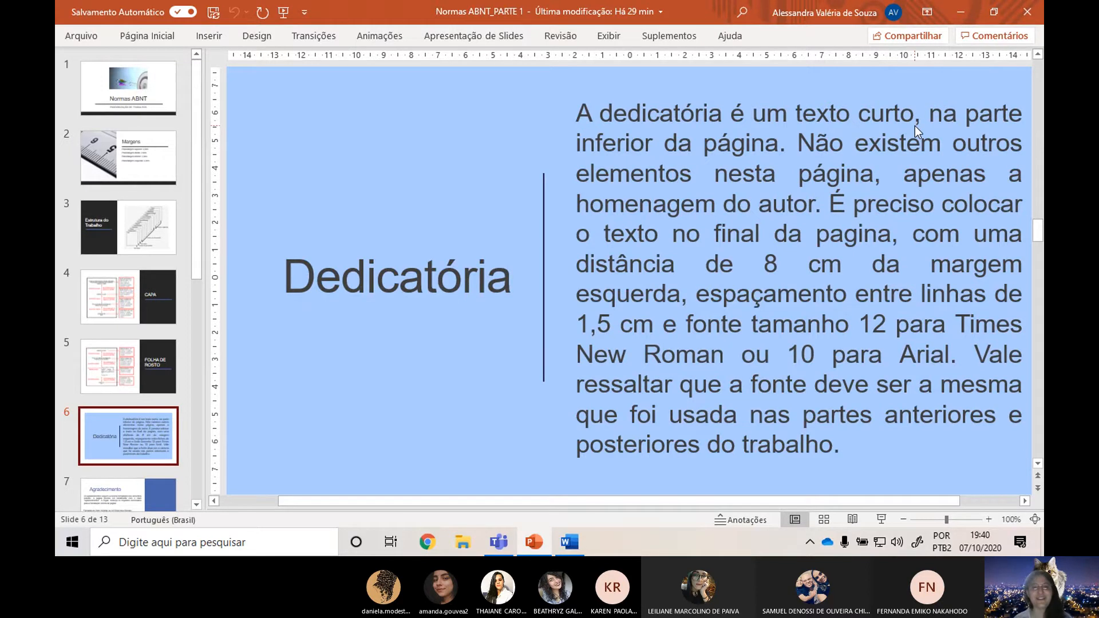
Switch back to Word and enter the centred bold heading "DEDICATÓRIA" on the new third page.
key("alt+Tab")
scroll(616, 404, "down", 3)
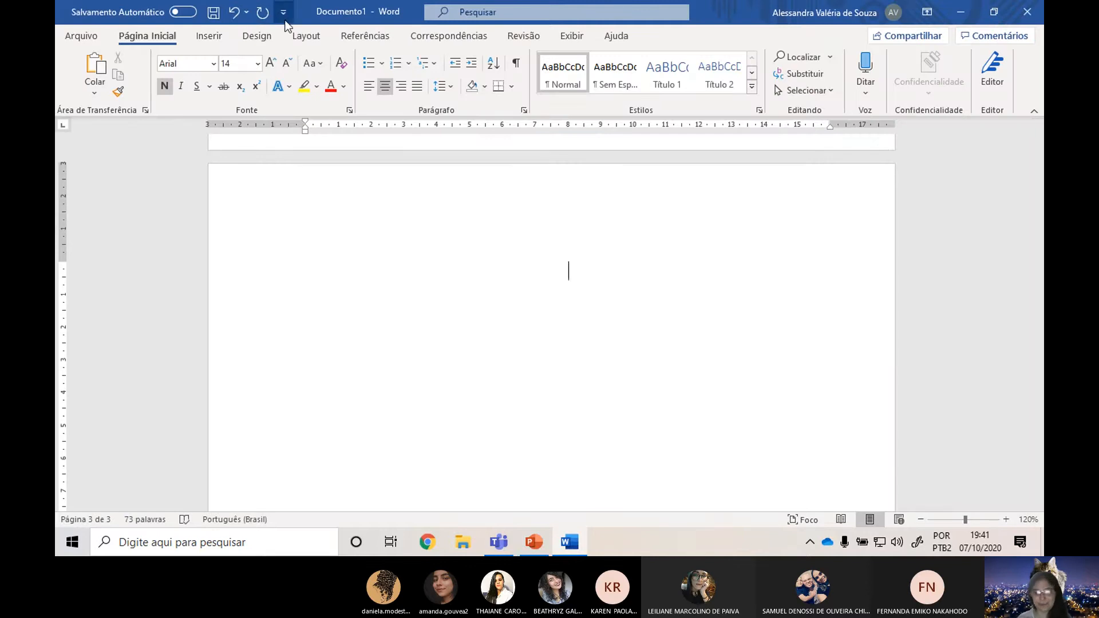
type("D")
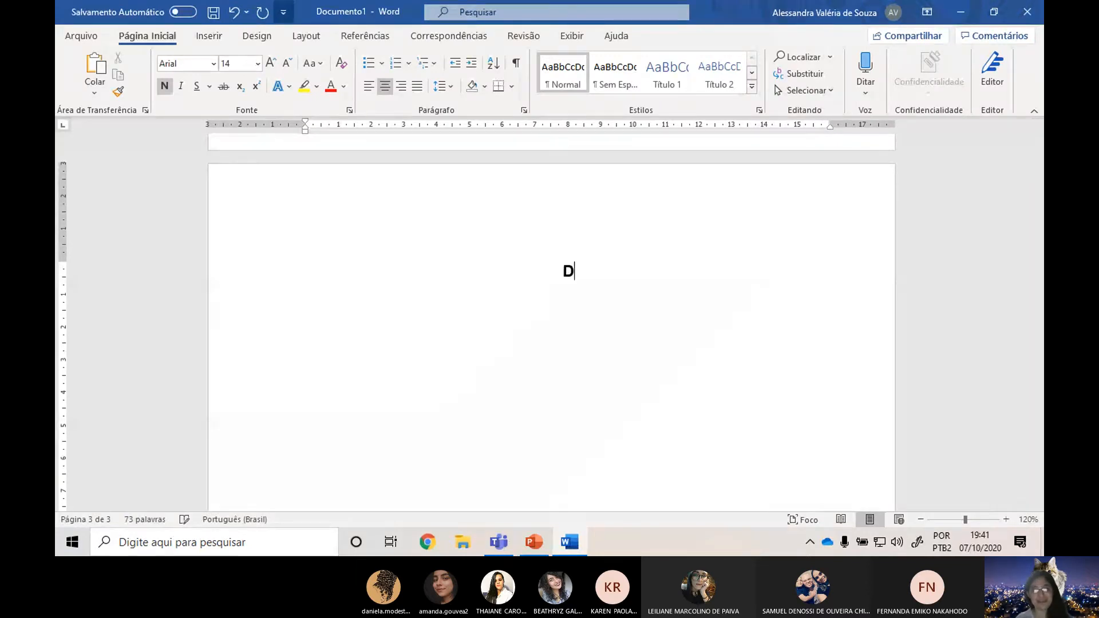
type("EDICATÓRIA")
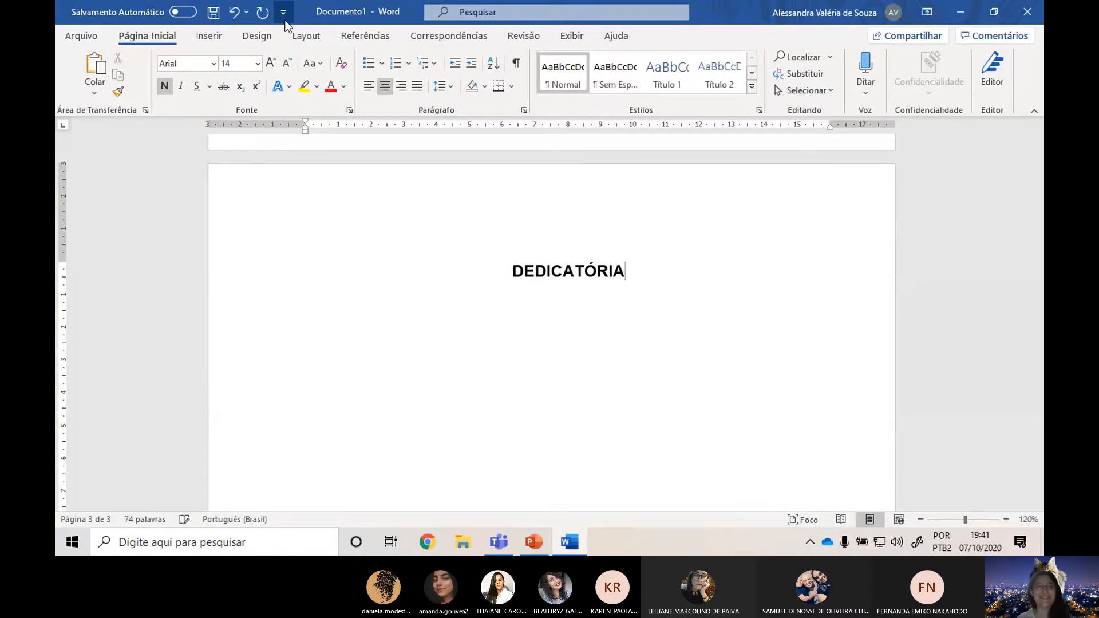
key("Return")
Add blank lines below the DEDICATÓRIA heading until the cursor sits near the end of the page.
key("Return")
scroll(574, 309, "down", 1)
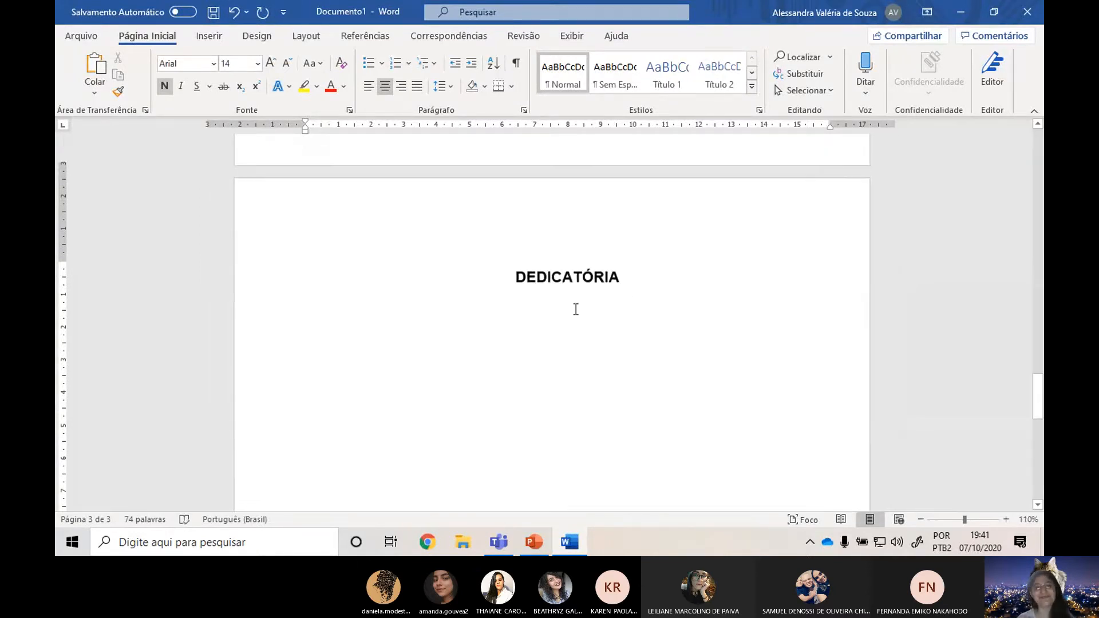
scroll(610, 310, "down", 3)
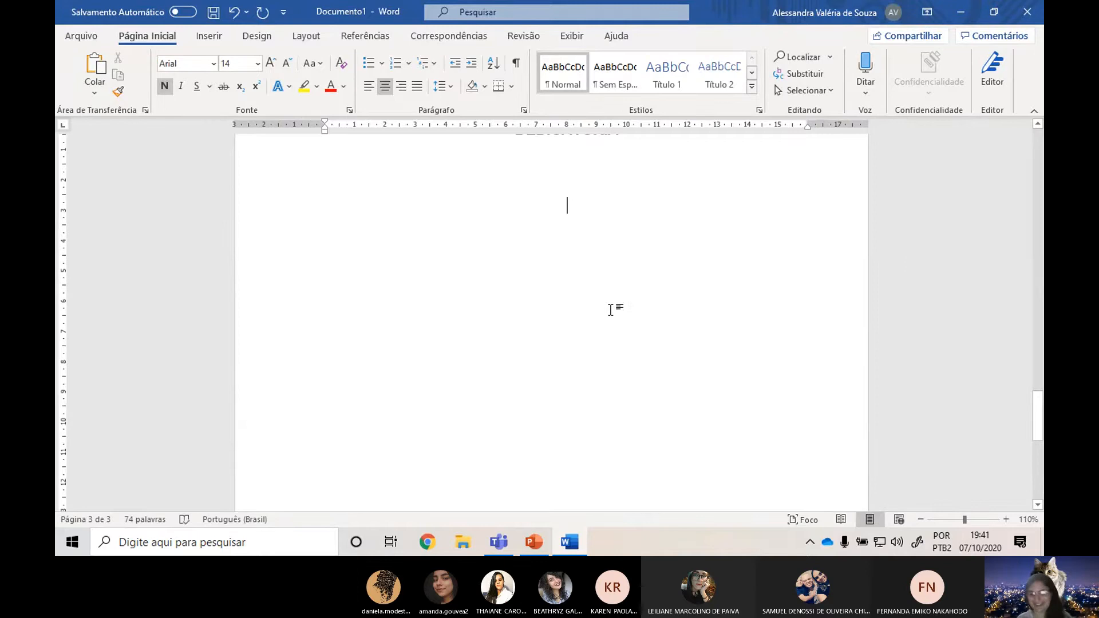
key("Return")
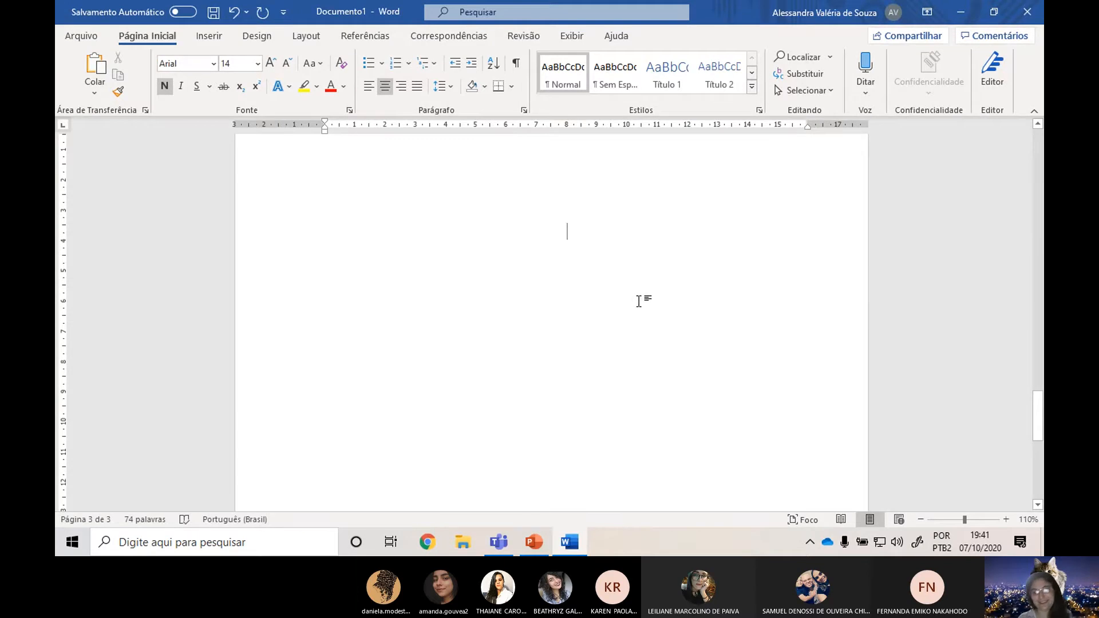
key("Return")
key("Return")
scroll(572, 286, "up", 20)
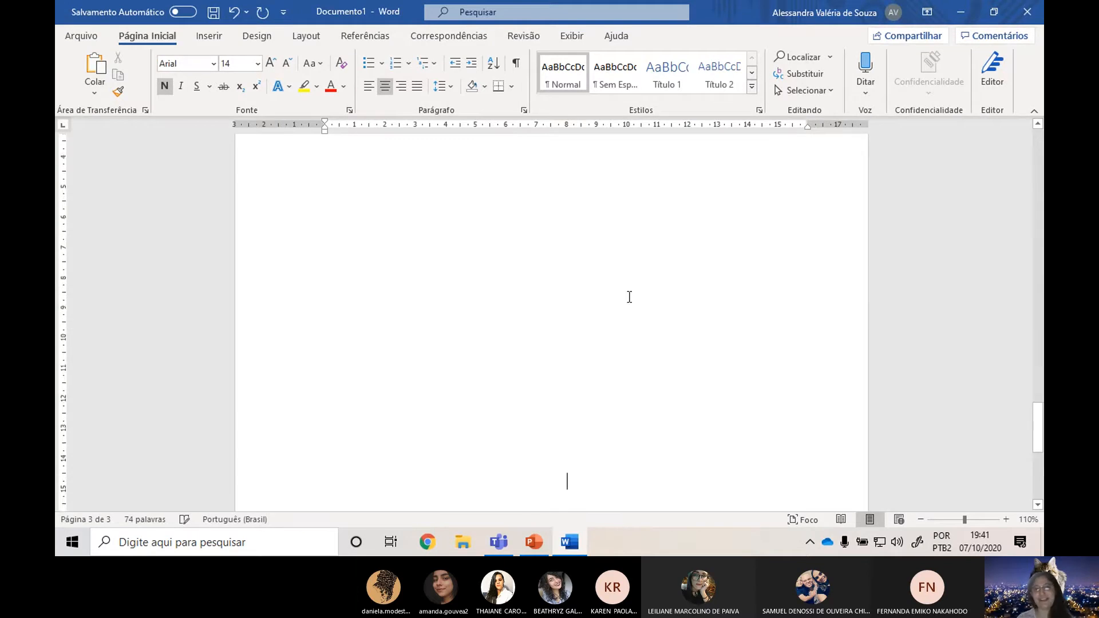
scroll(761, 289, "down", 15)
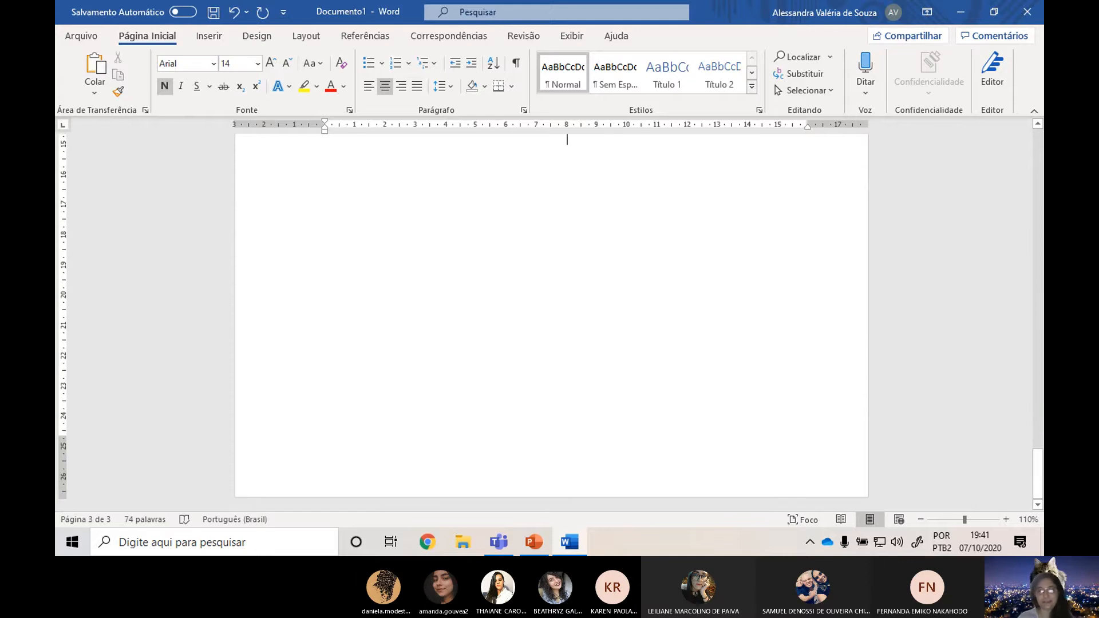
key("Return")
key("Return")
key("Return")
key("Return")
key("Return")
key("Return")
key("Return")
key("Return")
key("Return")
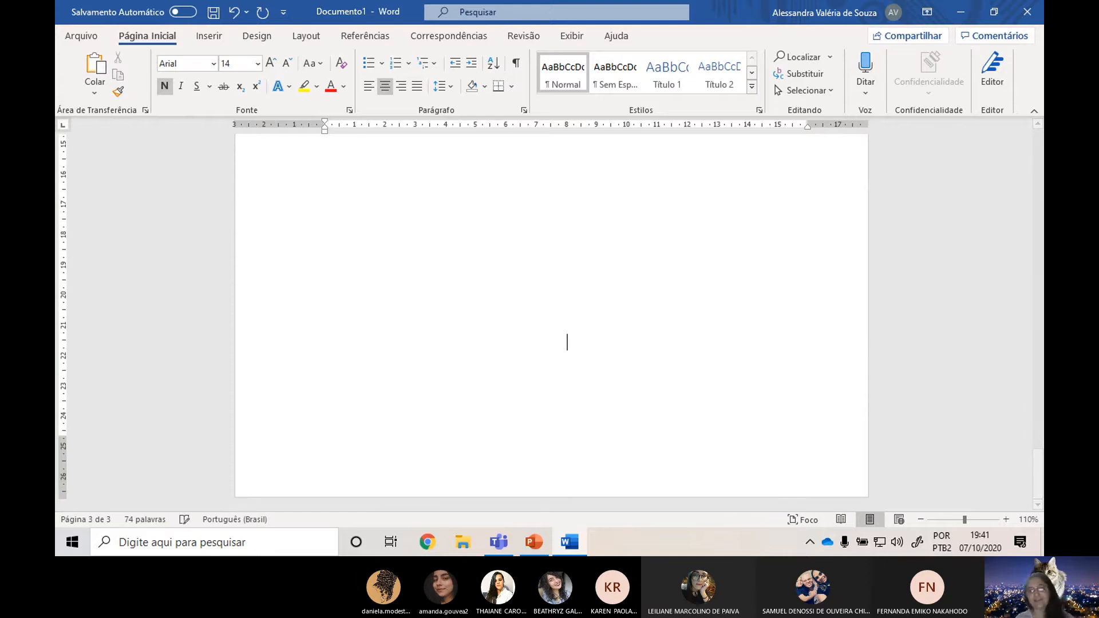
key("Return")
key("Return")
key("Return")
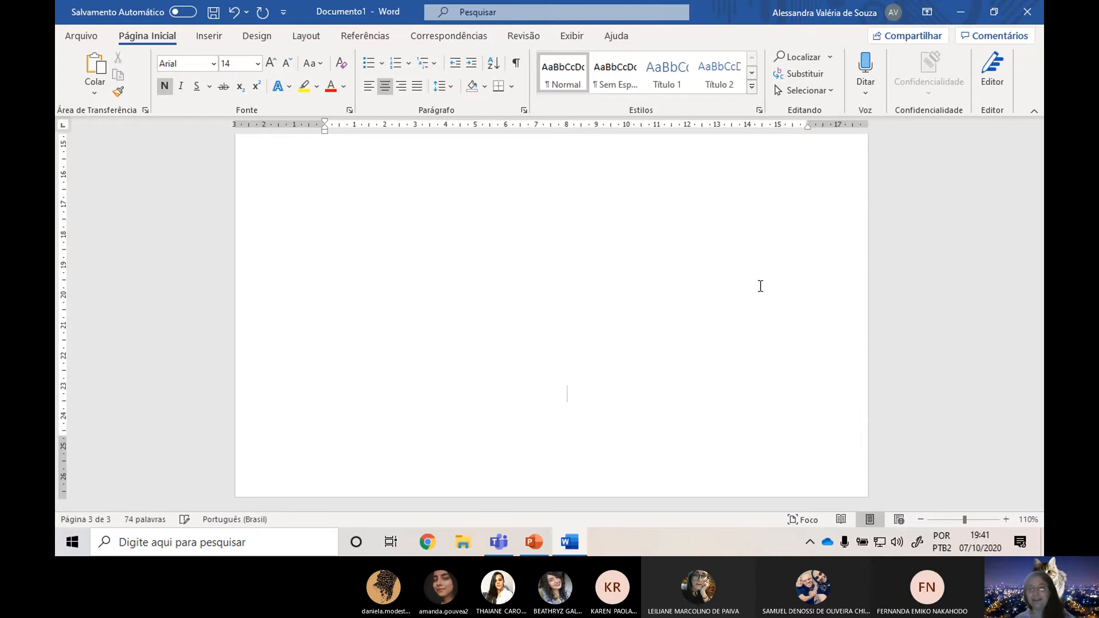
Check the margin distance on the PowerPoint "Dedicatória" slide and set the left indent of the dedication line in Word to 8 cm.
key("alt+Tab")
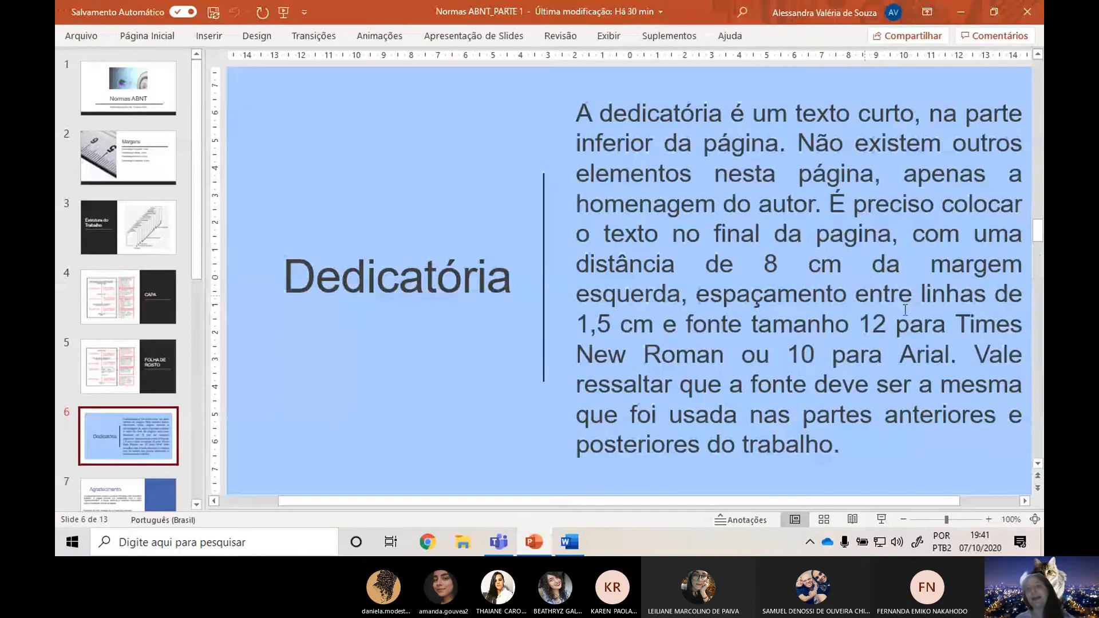
left_click(755, 273)
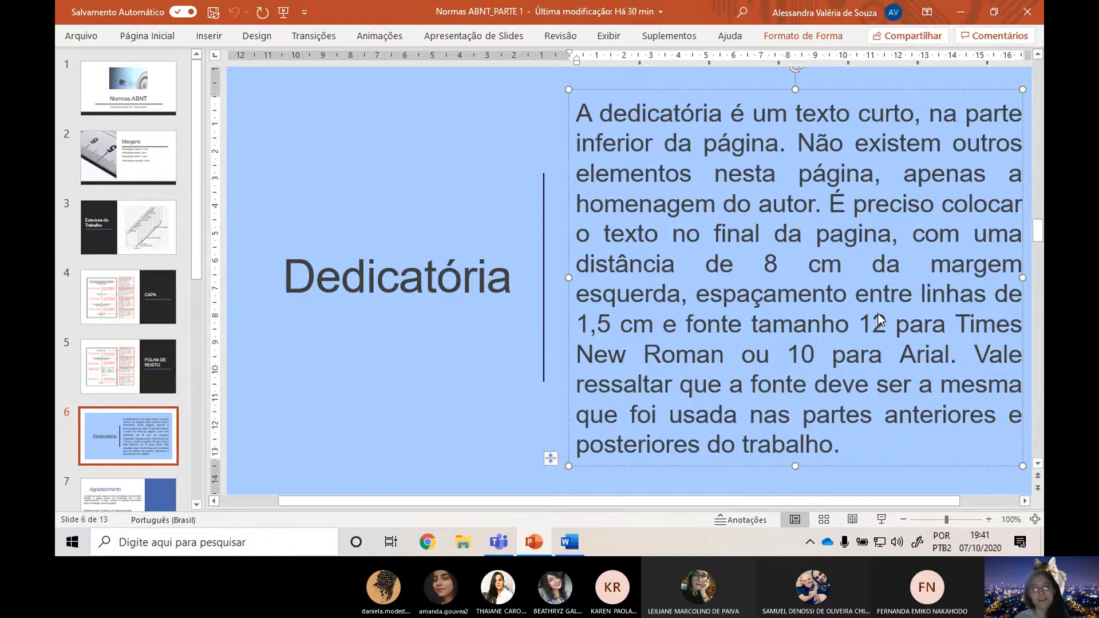
key("alt+Tab")
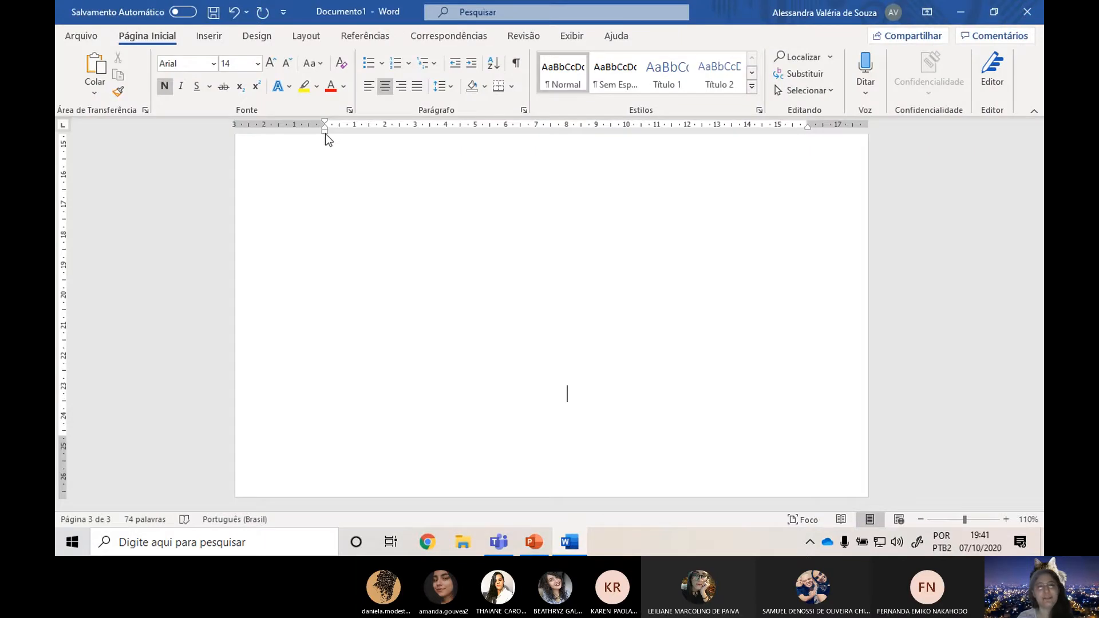
left_click_drag(324, 133, 566, 146)
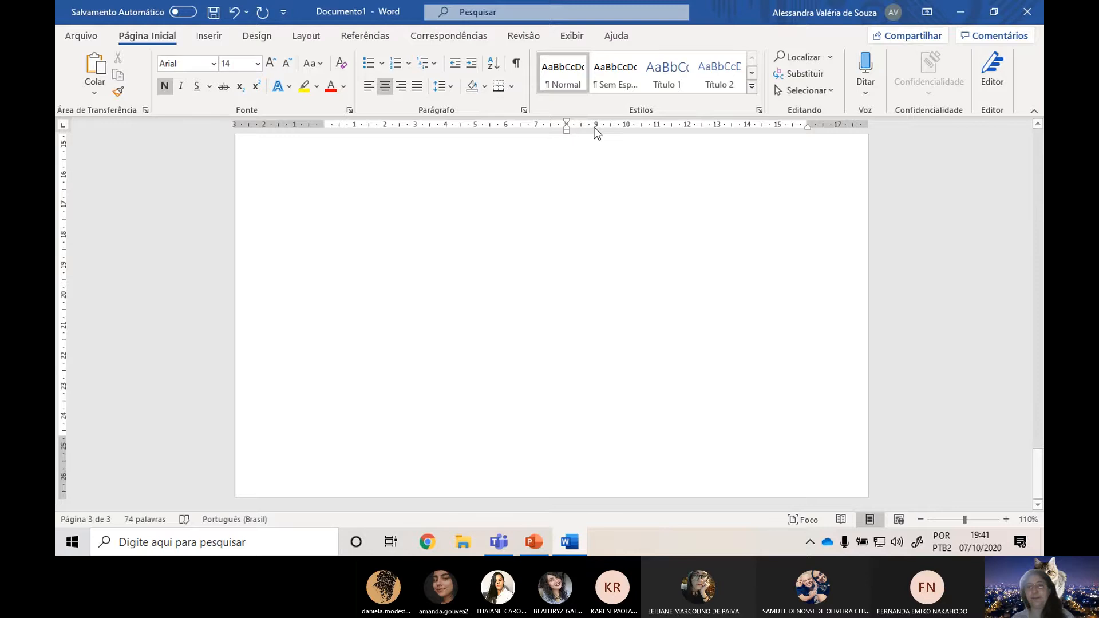
Check the spacing rule on the PowerPoint "Dedicatória" slide and set the line spacing of the dedication line in Word to 1,5.
key("alt+Tab")
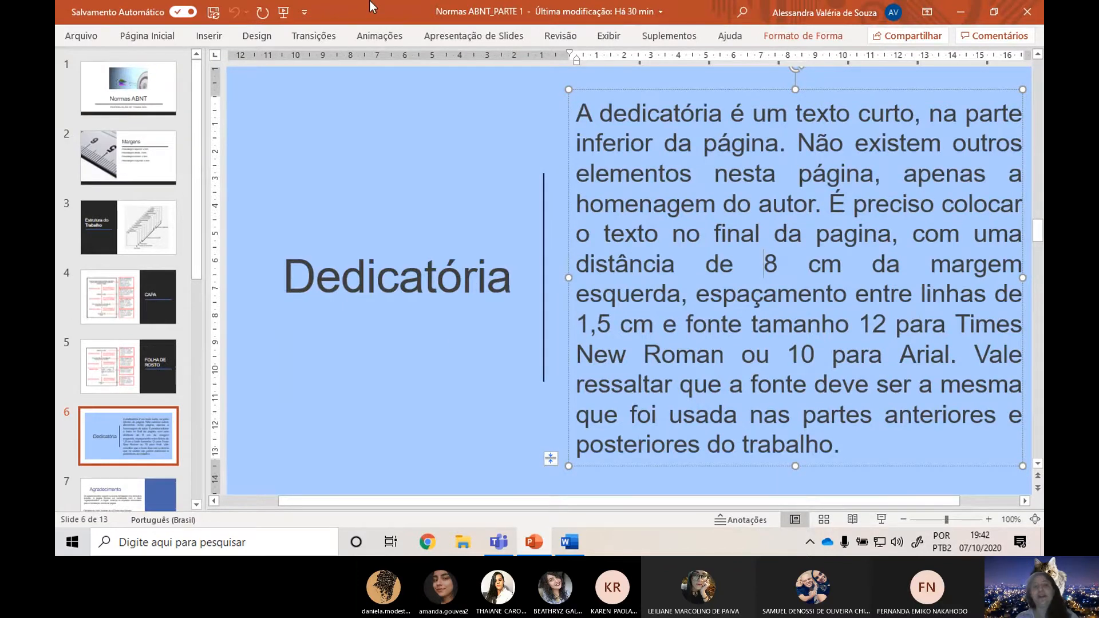
key("alt+Tab")
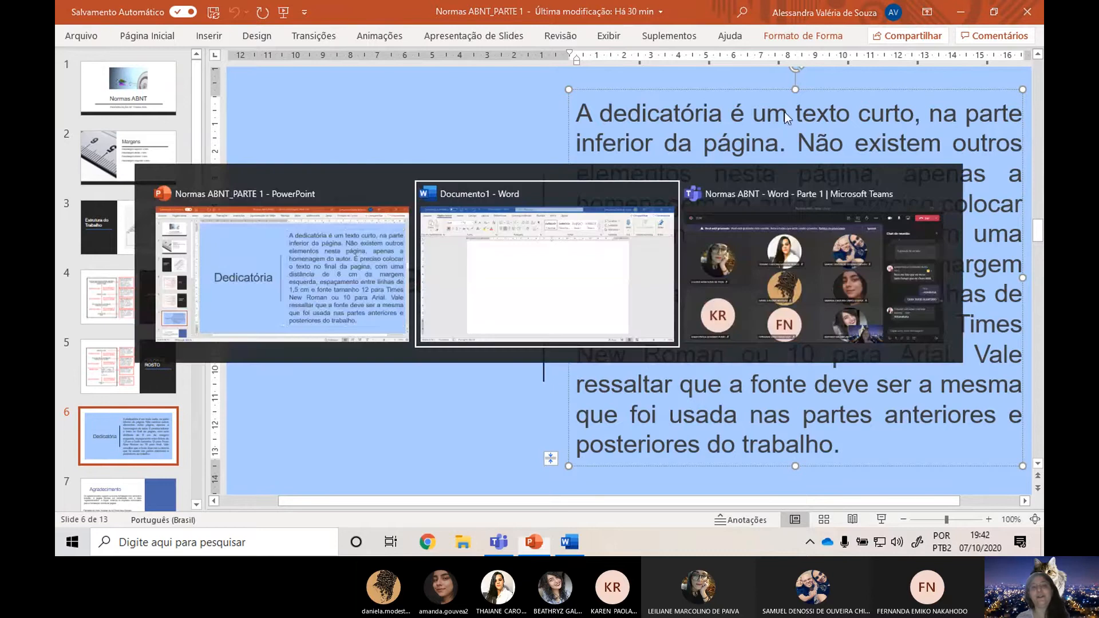
left_click(438, 87)
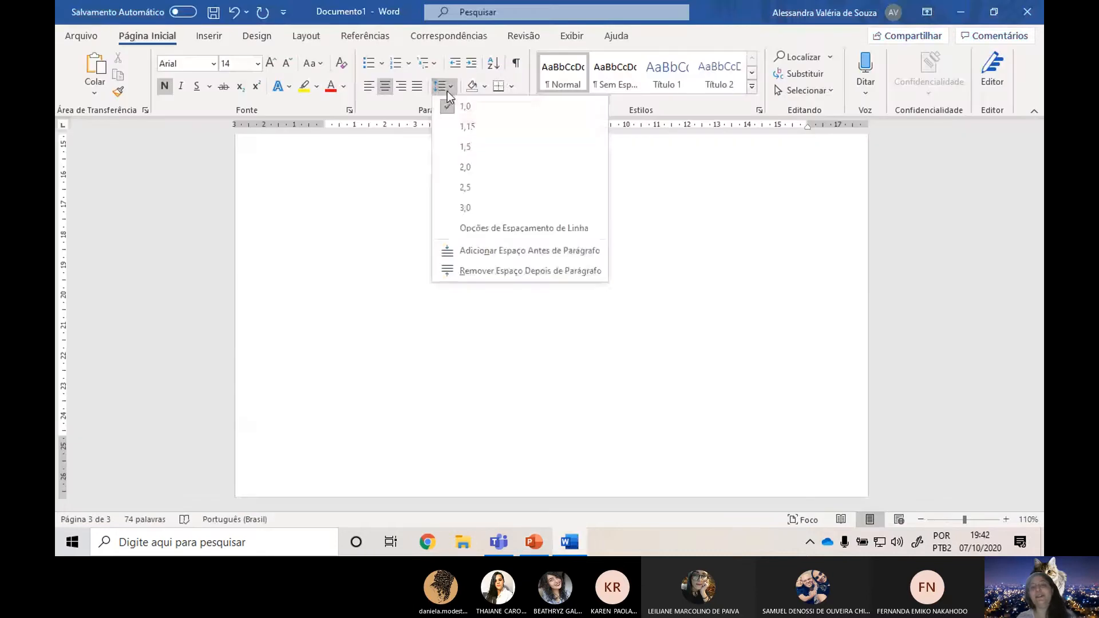
left_click(477, 148)
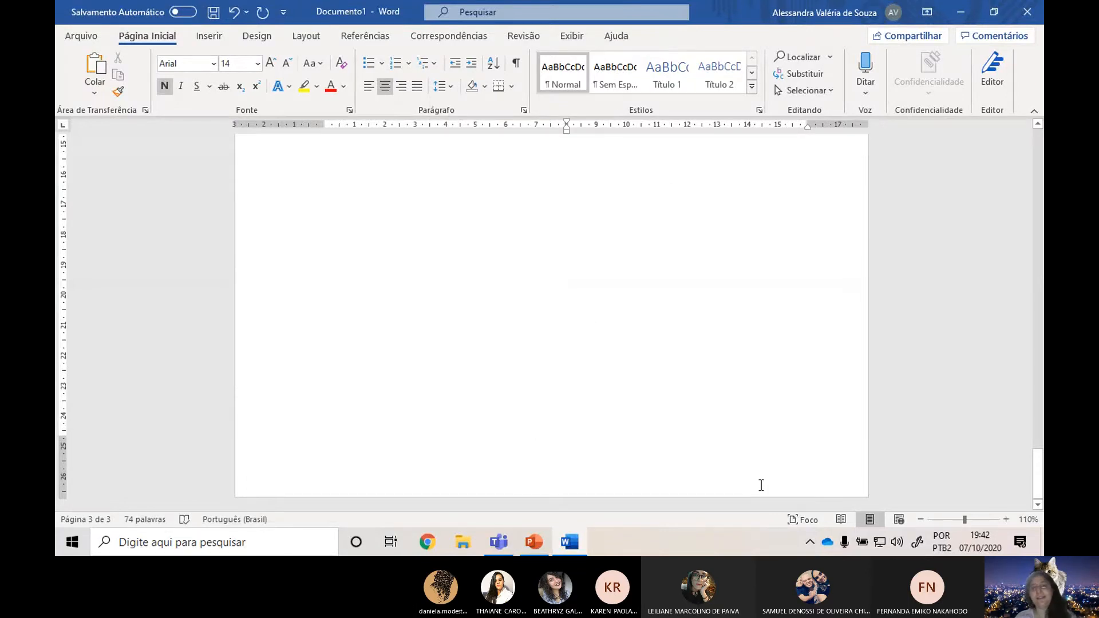
Reread the formatting rules on the PowerPoint "Dedicatória" slide and compare them with the dedication page in Word.
key("alt+Tab")
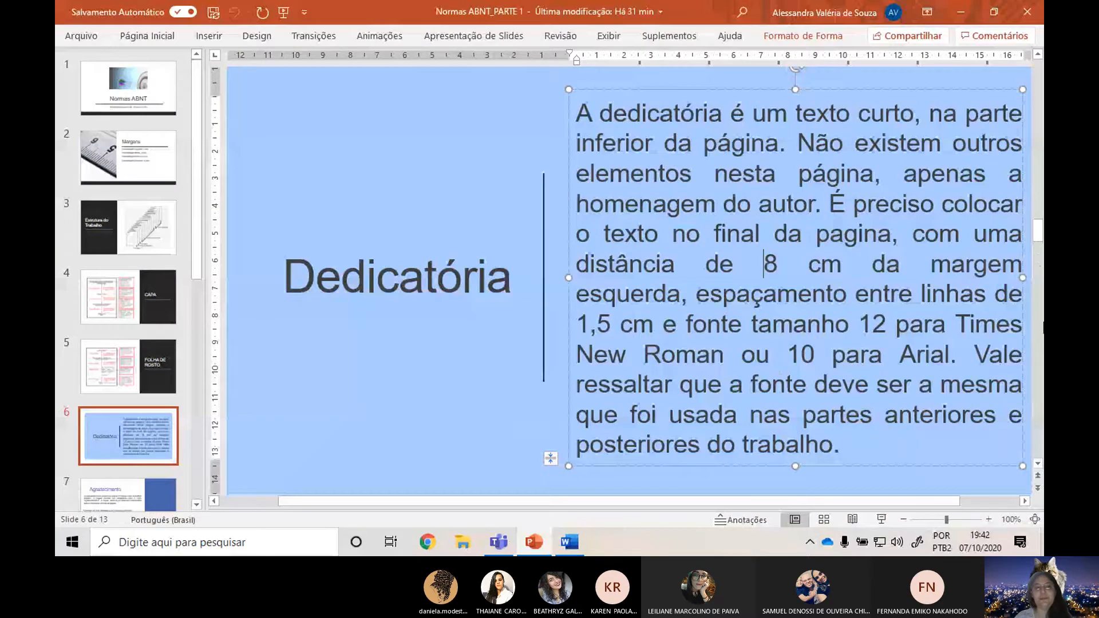
key("alt+Tab")
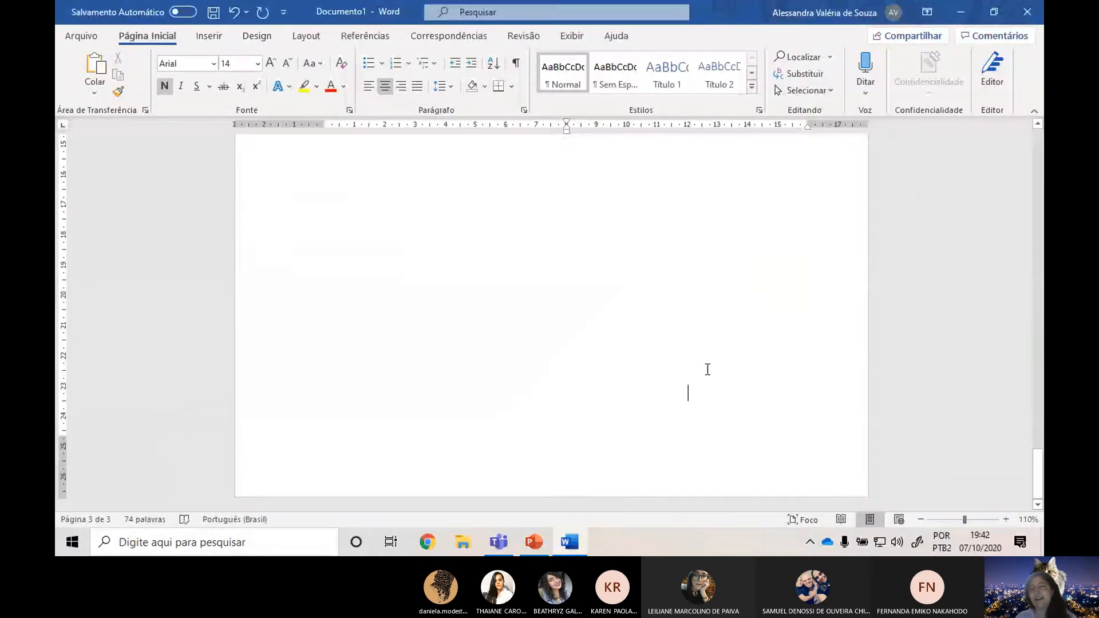
key("alt+Tab")
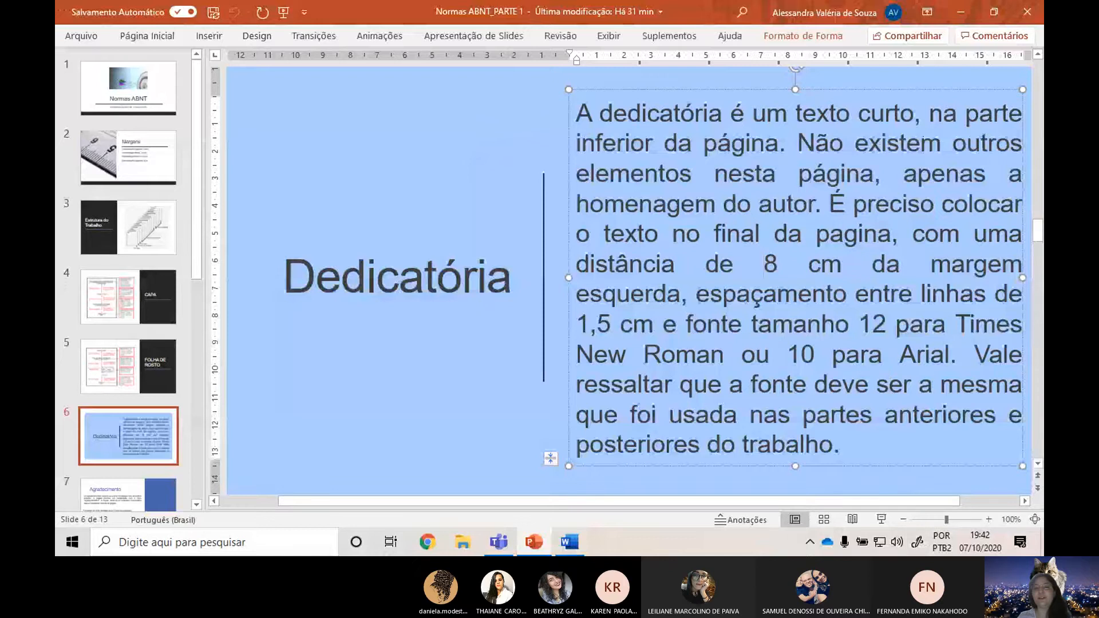
key("alt+Tab")
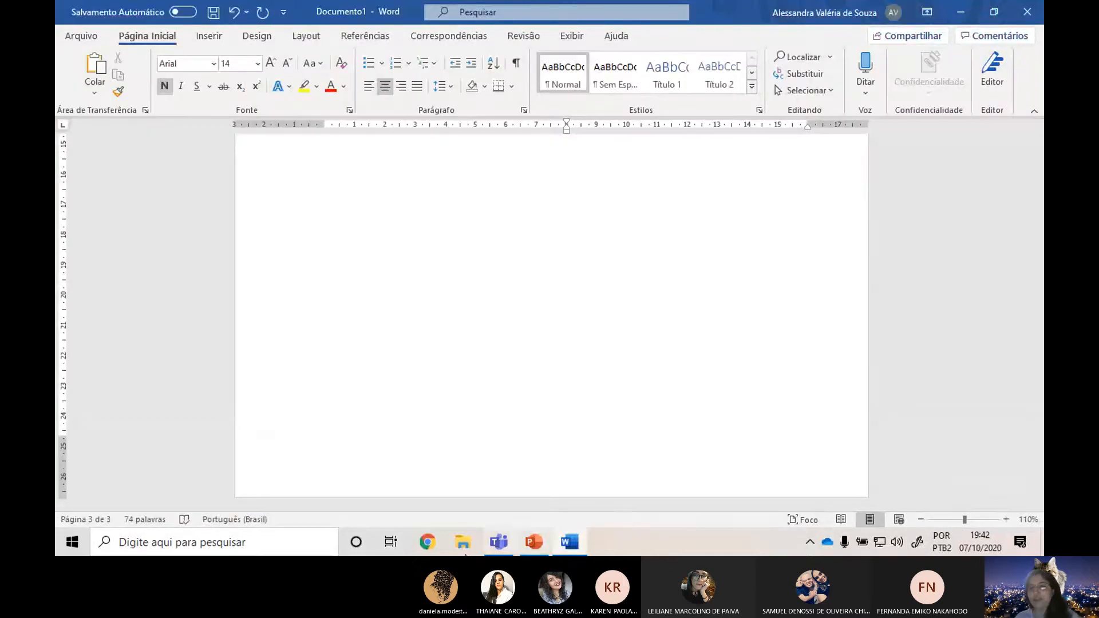
key("alt+Tab")
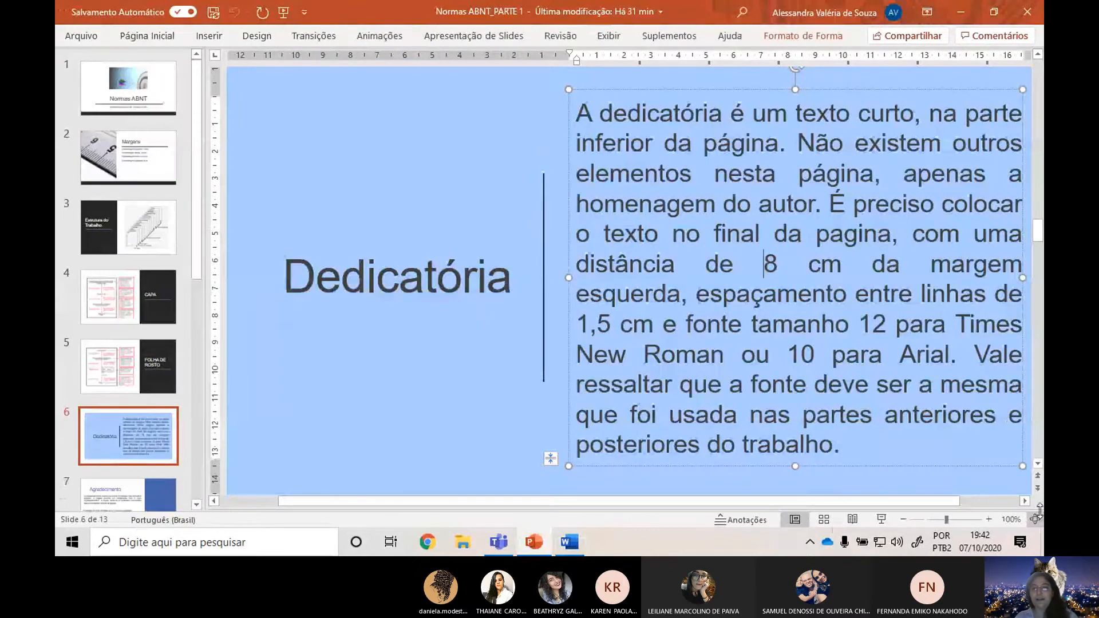
key("alt+Tab")
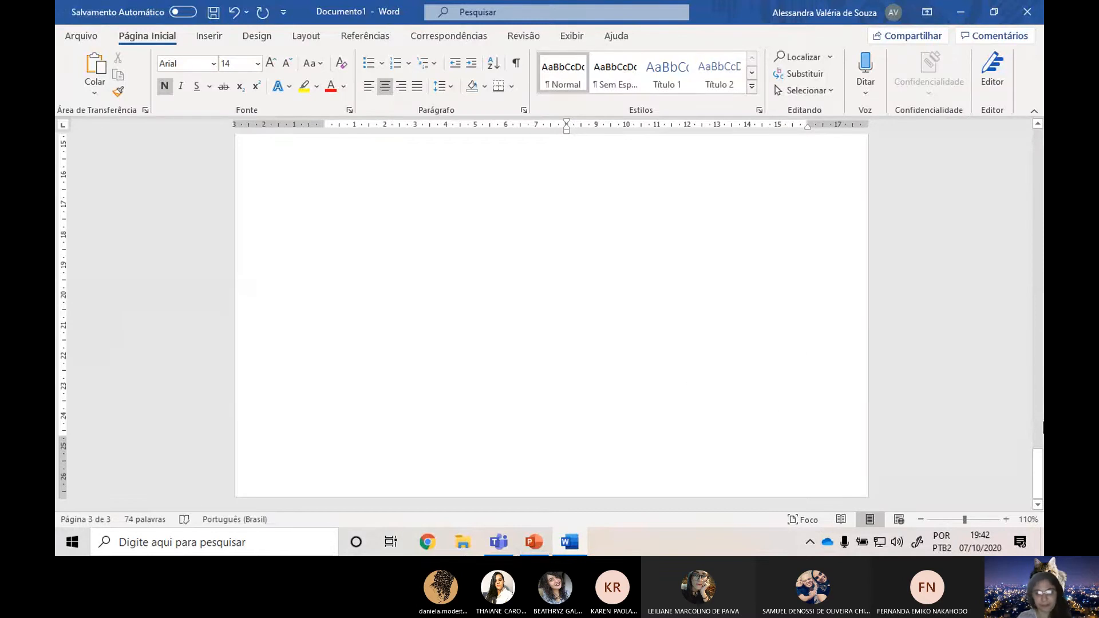
type("Dedid")
key("BackSpace")
key("BackSpace")
key("BackSpace")
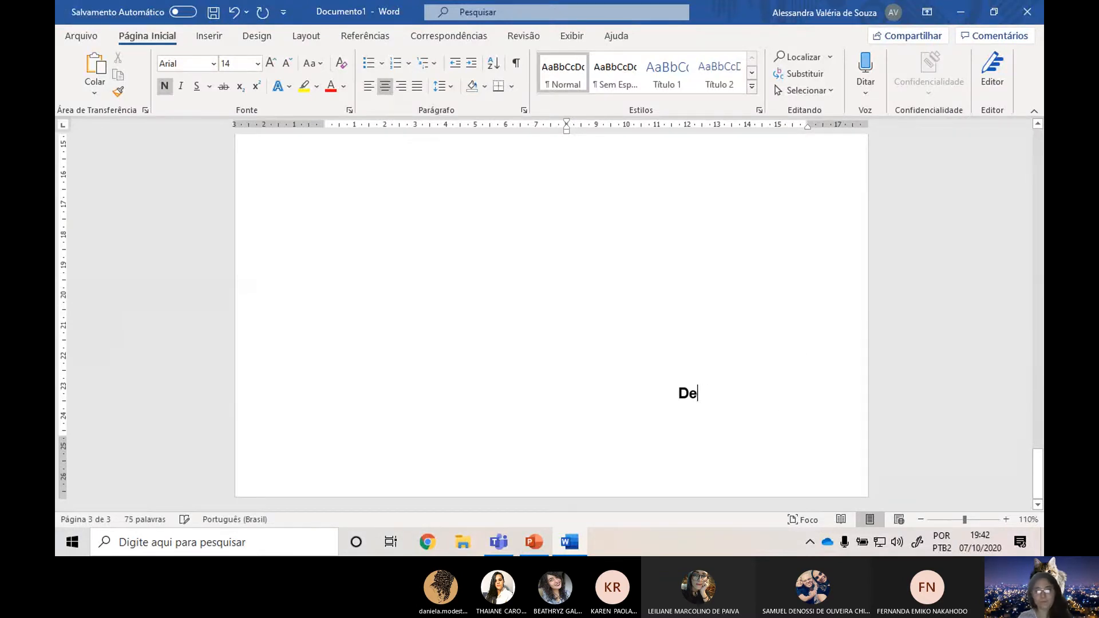
key("BackSpace")
key("BackSpace")
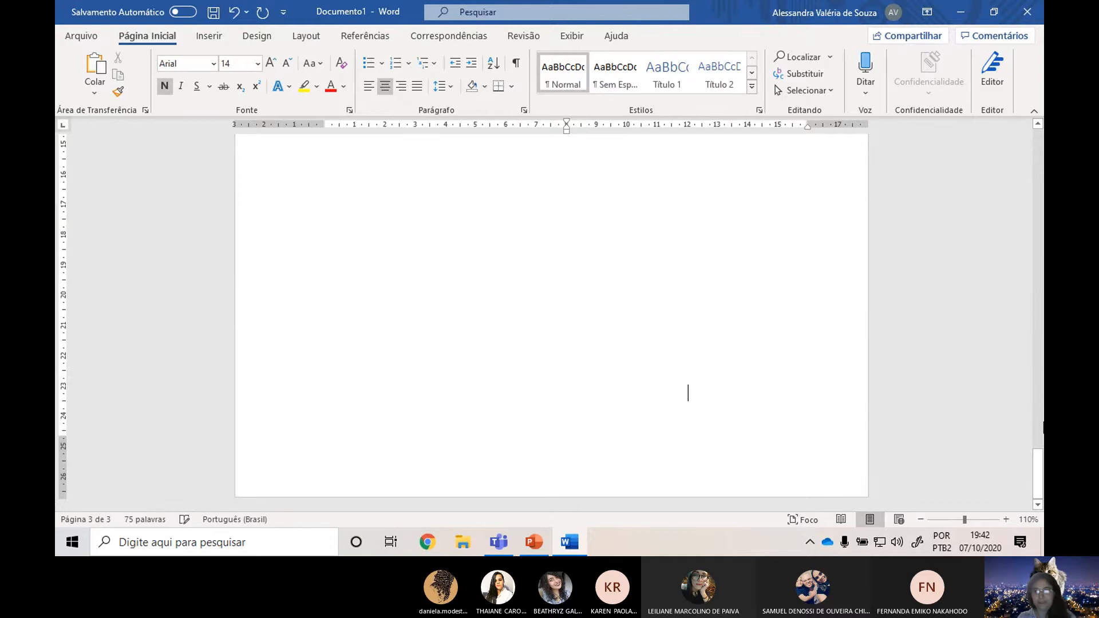
Check the font rule on the PowerPoint slide, then enter "Dedico este trabalho aos meus pais." in Word in non-bold Arial 12.
key("alt+Tab")
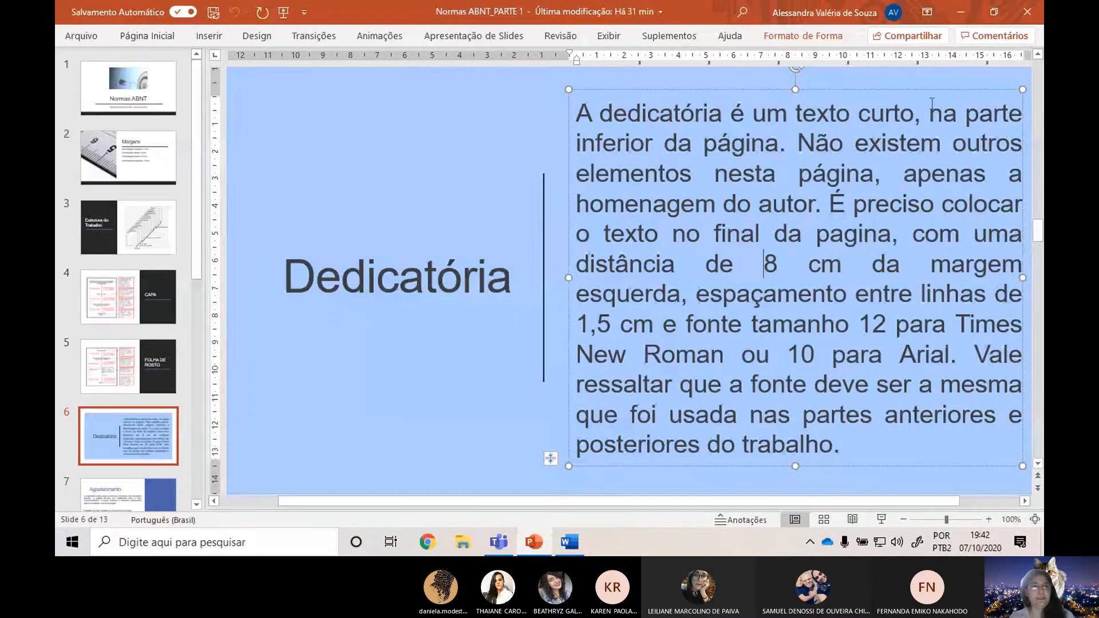
key("alt+Tab")
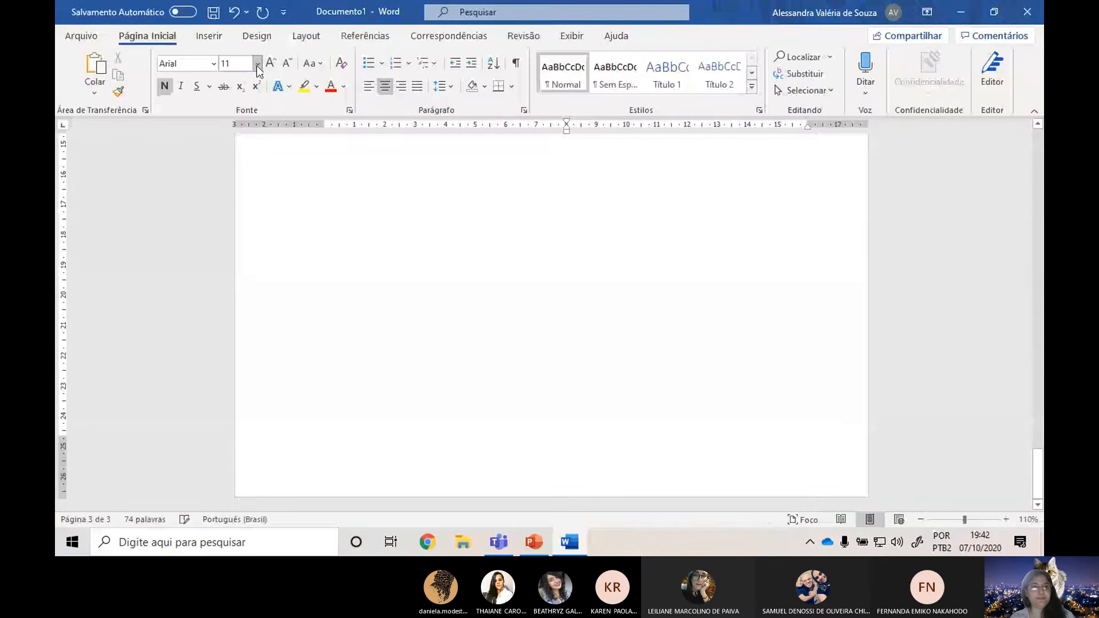
left_click(165, 86)
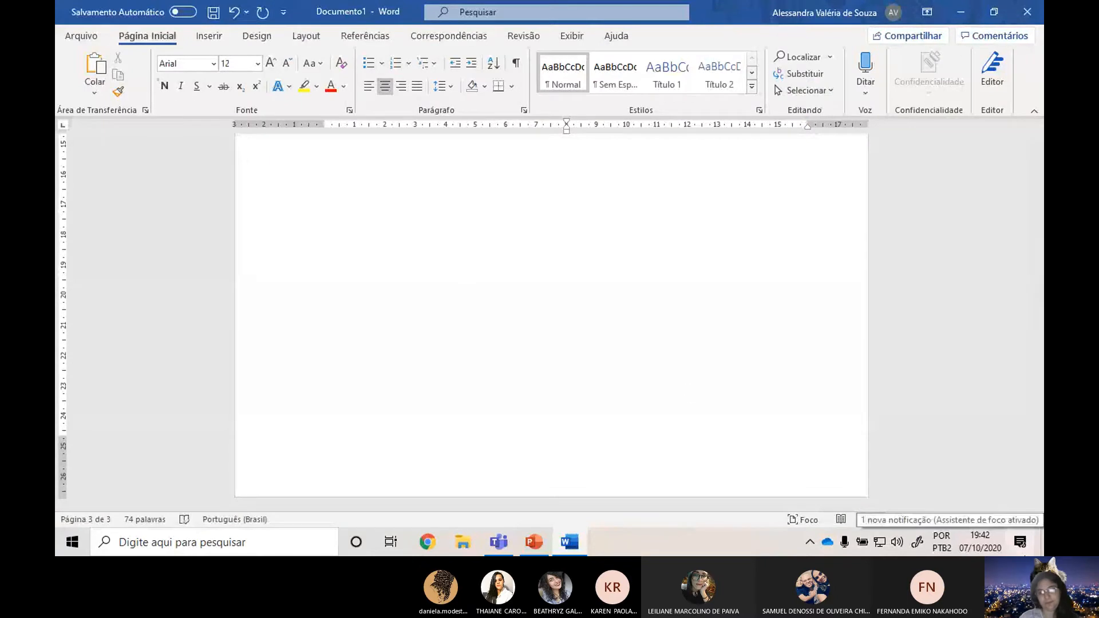
type("Dedico este trabalho")
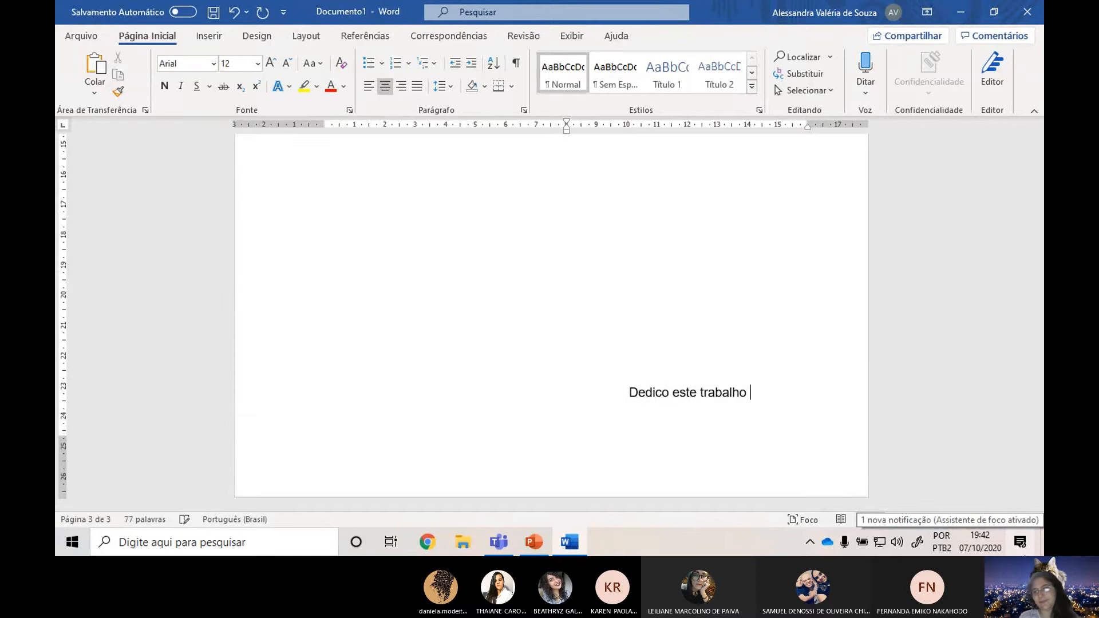
type(" aos me")
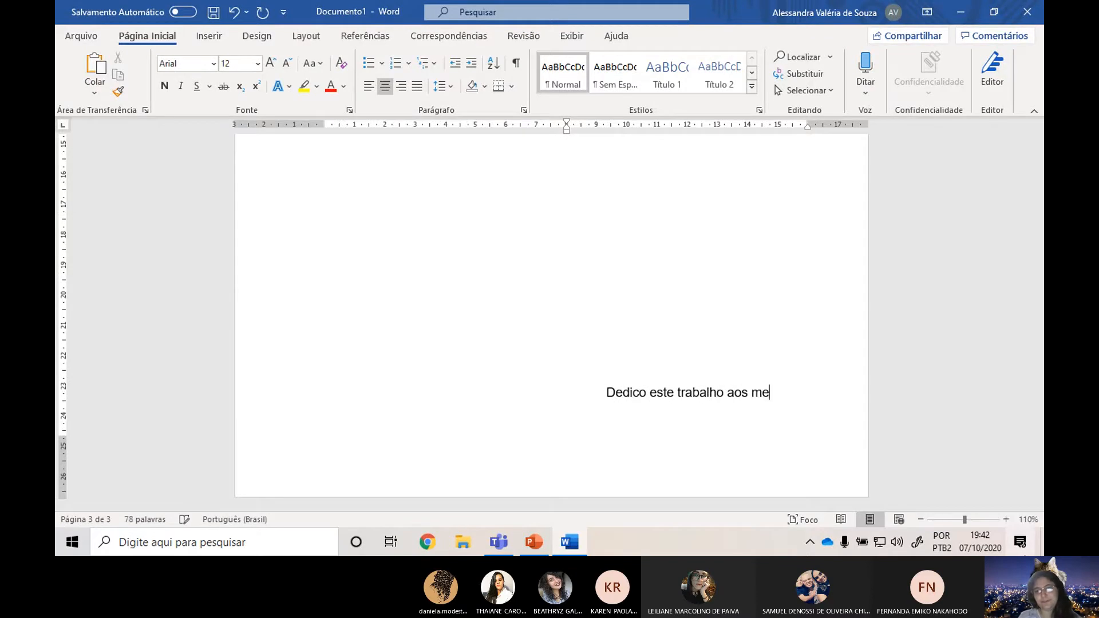
type("us pais.")
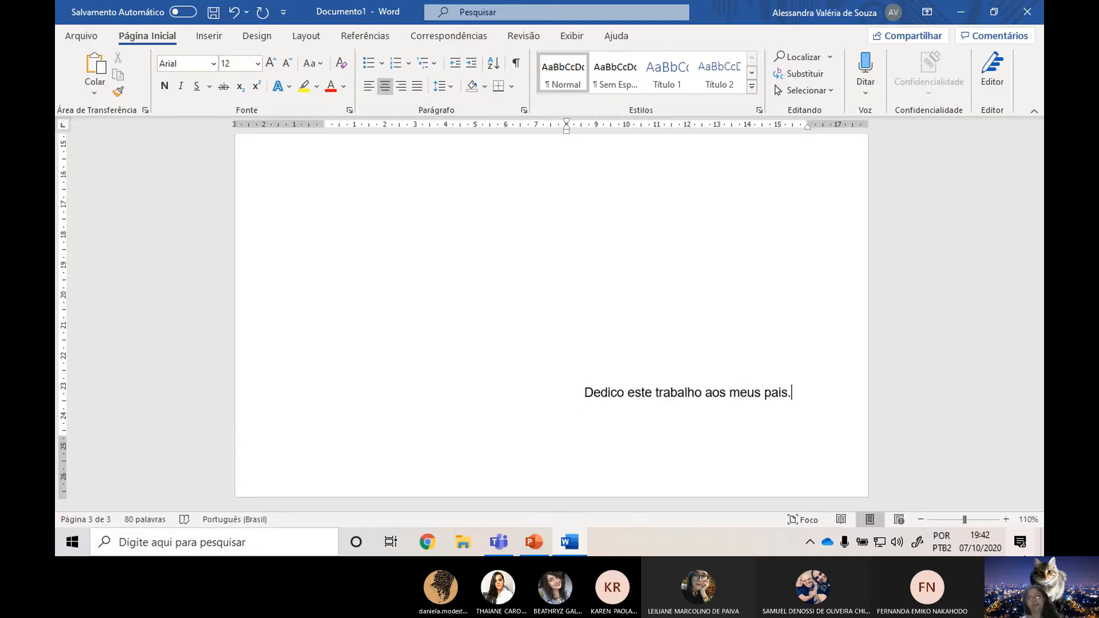
Examine the layout of all three pages and the line spacing setting of the dedication text.
scroll(682, 368, "down", 7, "ctrl")
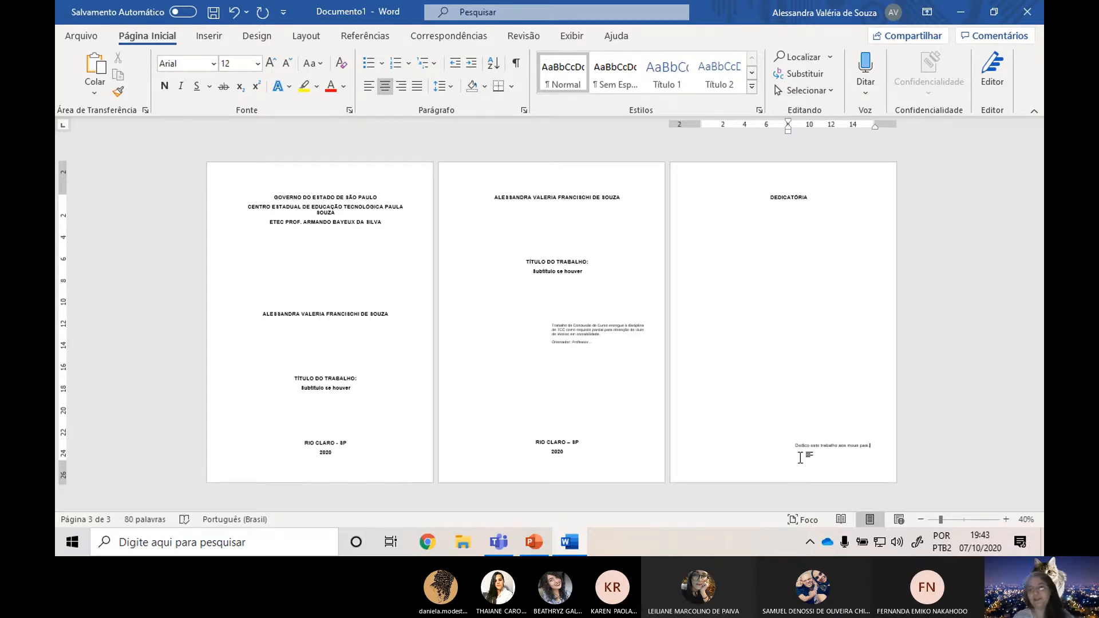
scroll(807, 456, "up", 4, "ctrl")
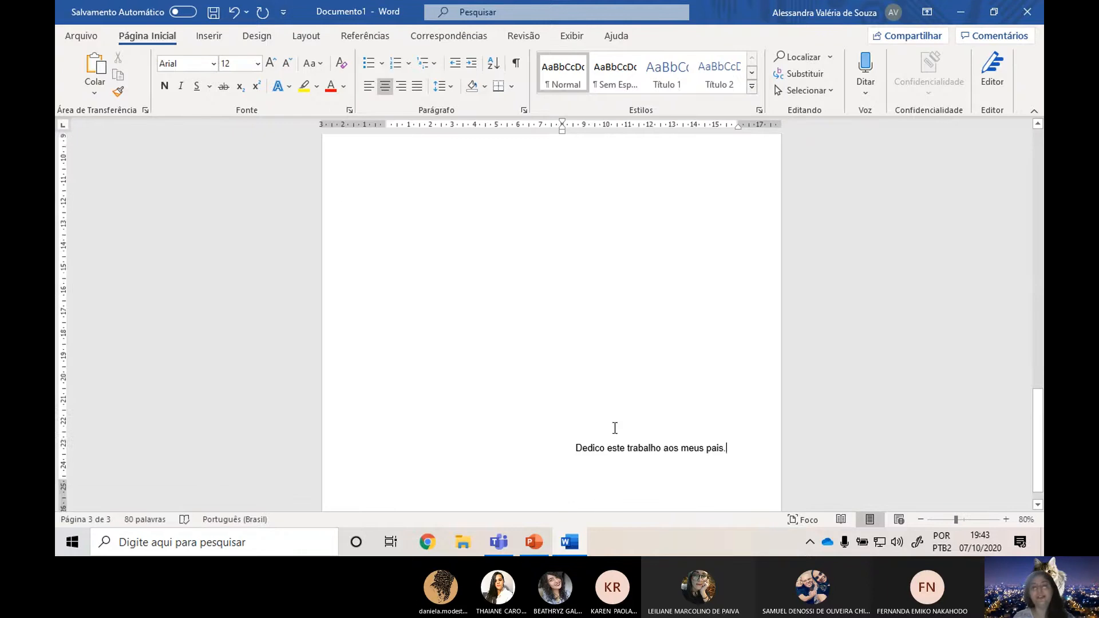
scroll(554, 214, "up", 3)
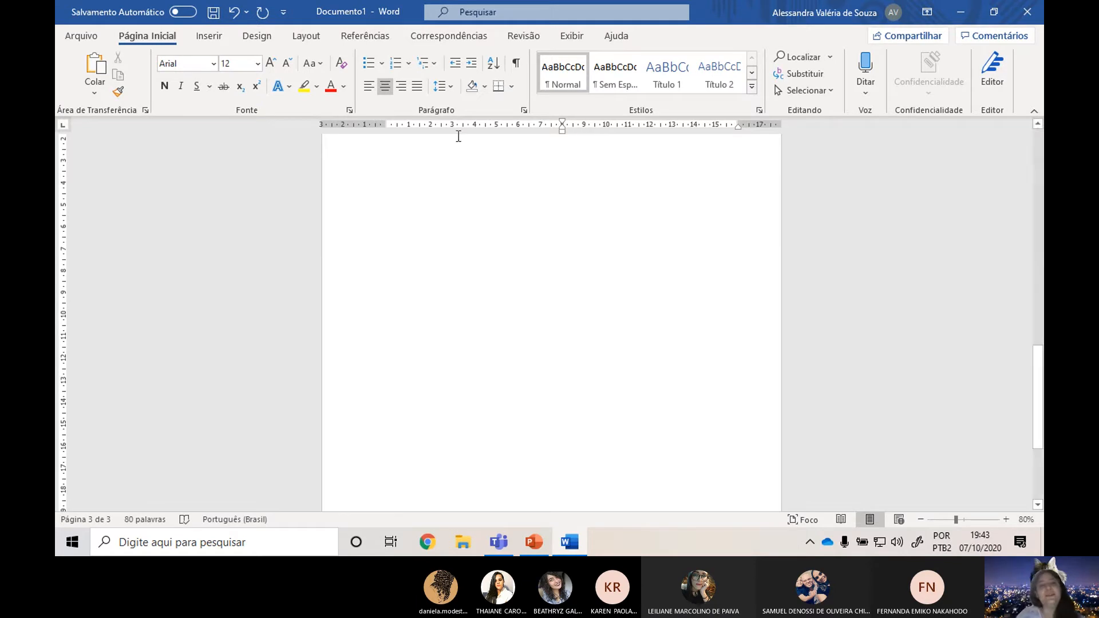
left_click(436, 87)
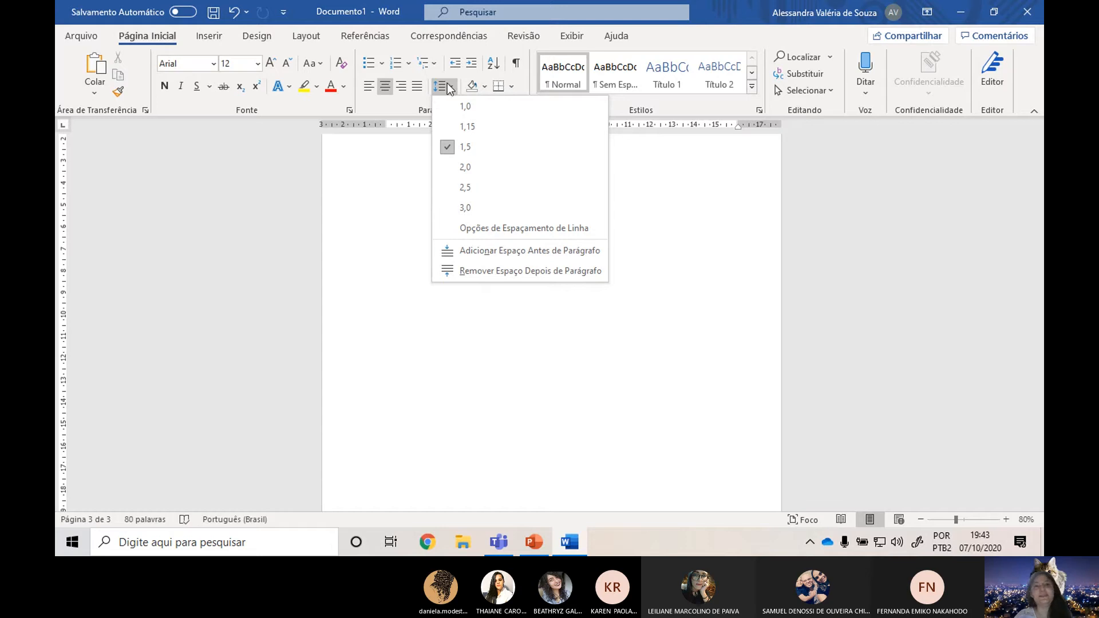
left_click(449, 87)
scroll(655, 400, "down", 5)
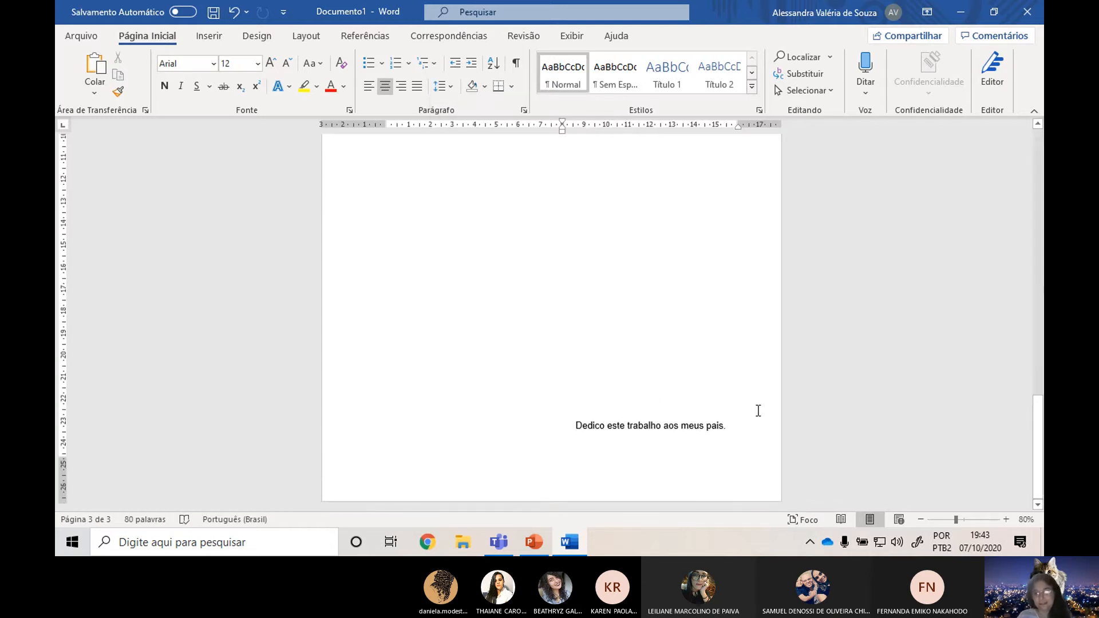
Add a blank line below the dedication text and reset its left indent to 0 cm.
key("ctrl+z")
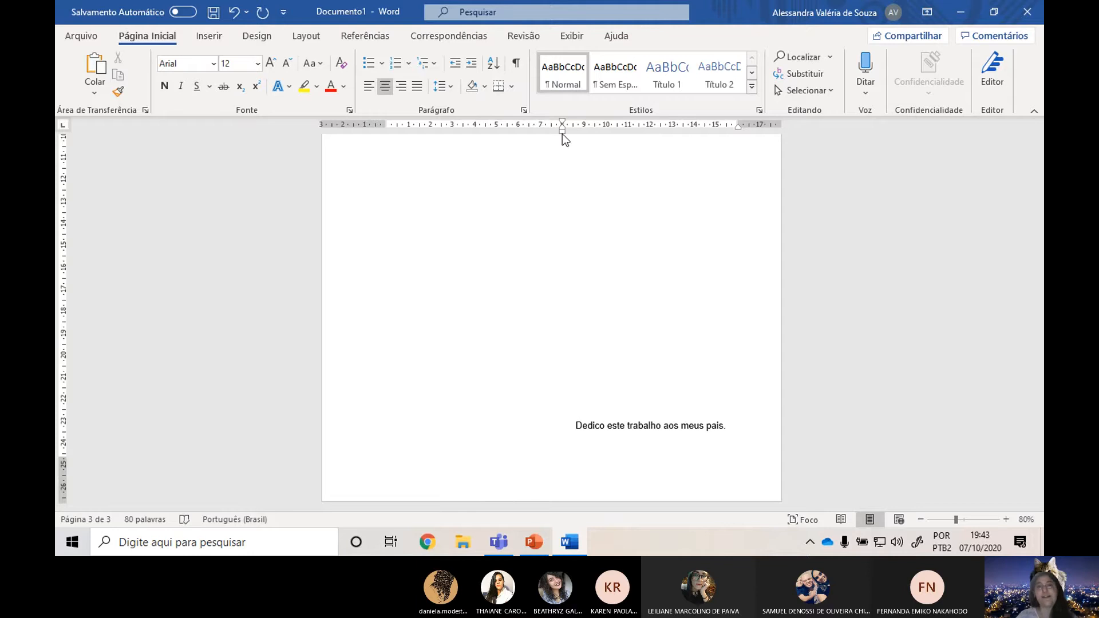
mouse_move(562, 130)
left_mouse_down()
mouse_move(408, 130)
mouse_move(382, 142)
left_mouse_up()
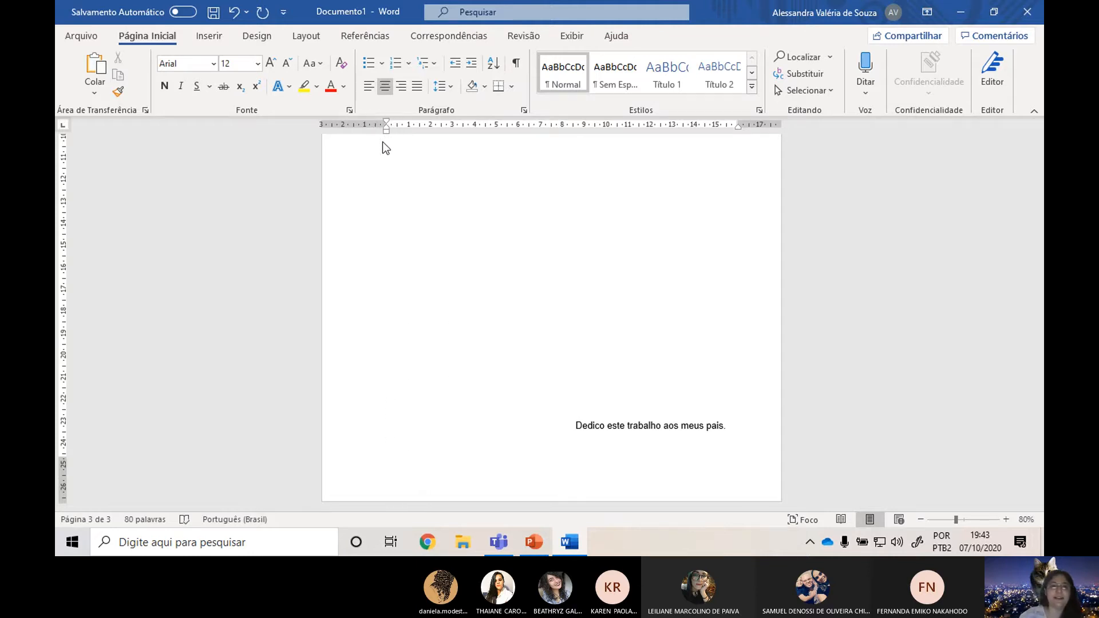
left_click(450, 455)
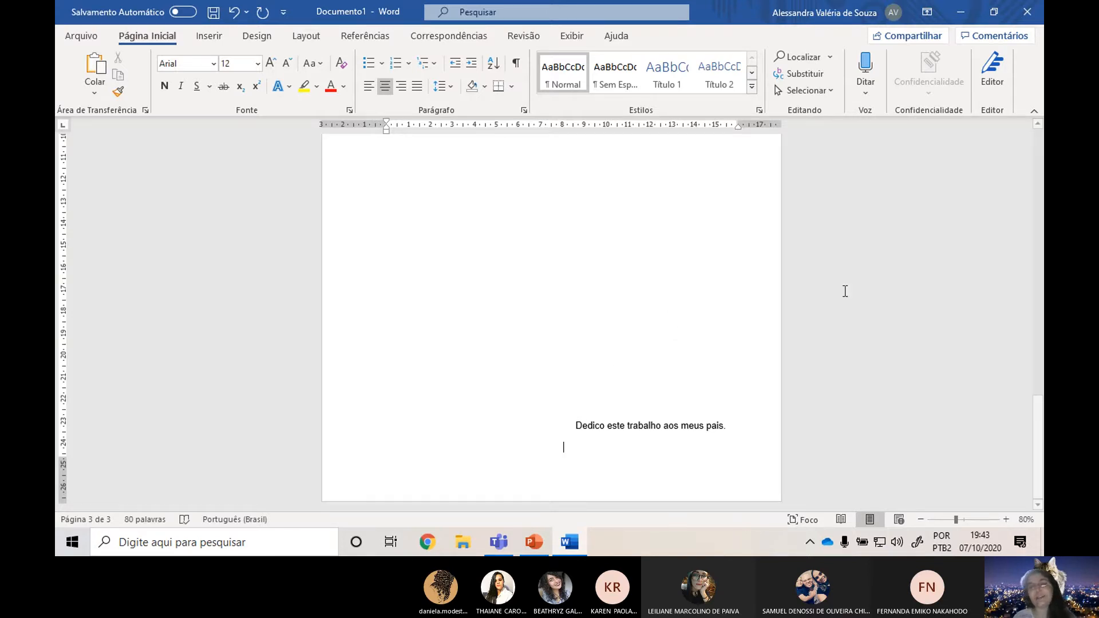
Insert a page break on the blank line below the dedication text to start a fourth page.
left_click(318, 39)
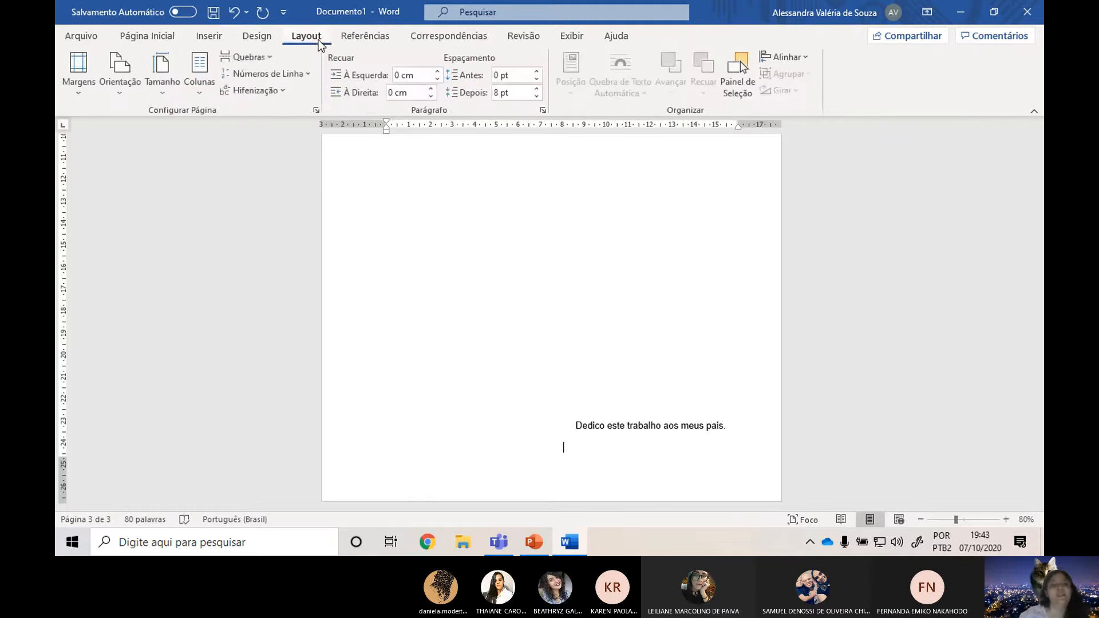
left_click(256, 63)
left_click(273, 111)
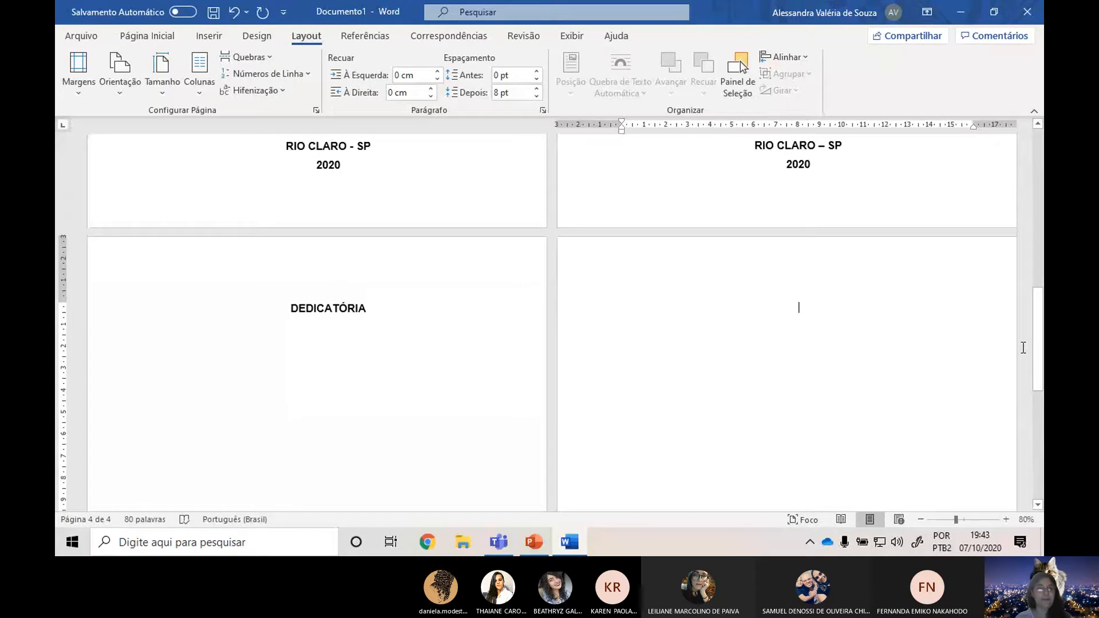
Switch to the PowerPoint presentation and read the formatting rules on the "Agradecimento" slide at 80% zoom.
key("alt+Tab")
scroll(187, 291, "down", 3)
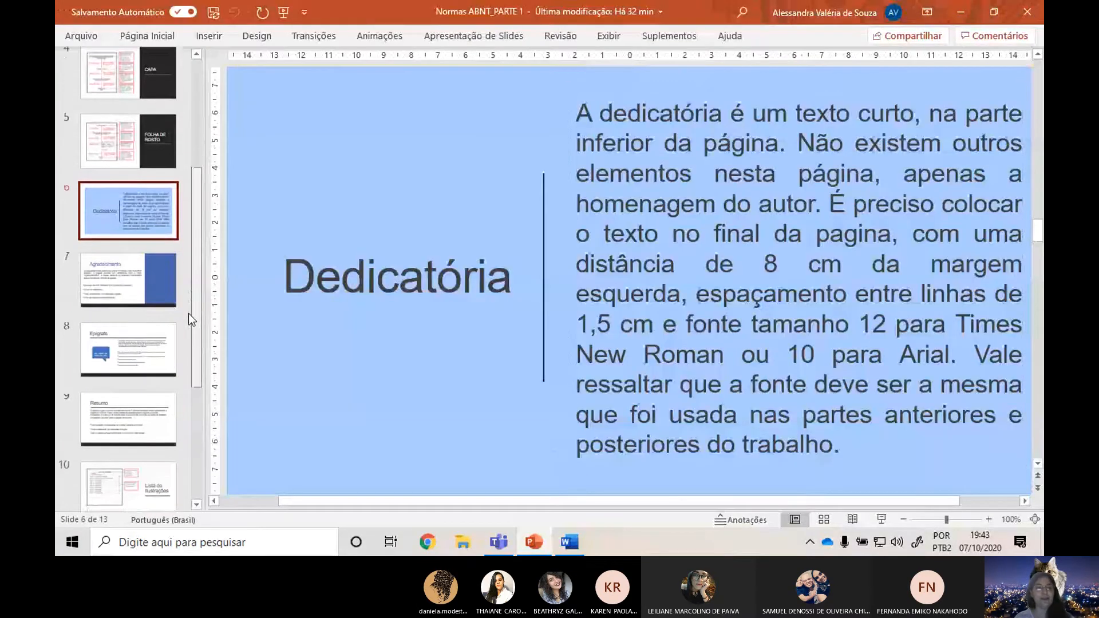
left_click(141, 290)
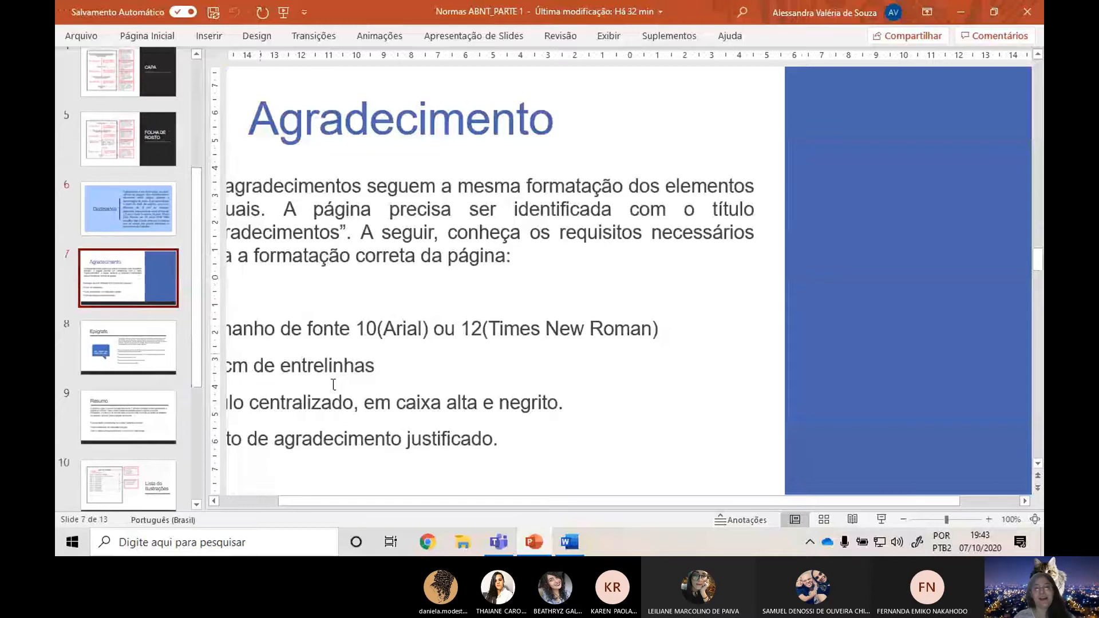
left_click(902, 519)
left_click(903, 518)
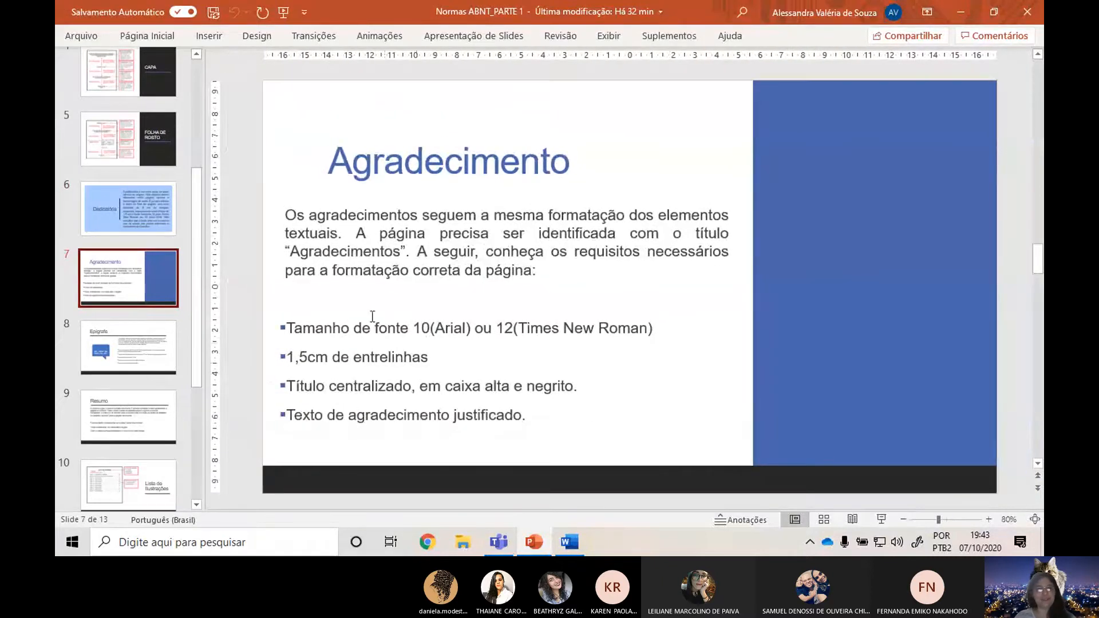
Return to the Word document and enter the bold title "AGRADECIMENTOS" on the fourth page.
key("alt+Tab")
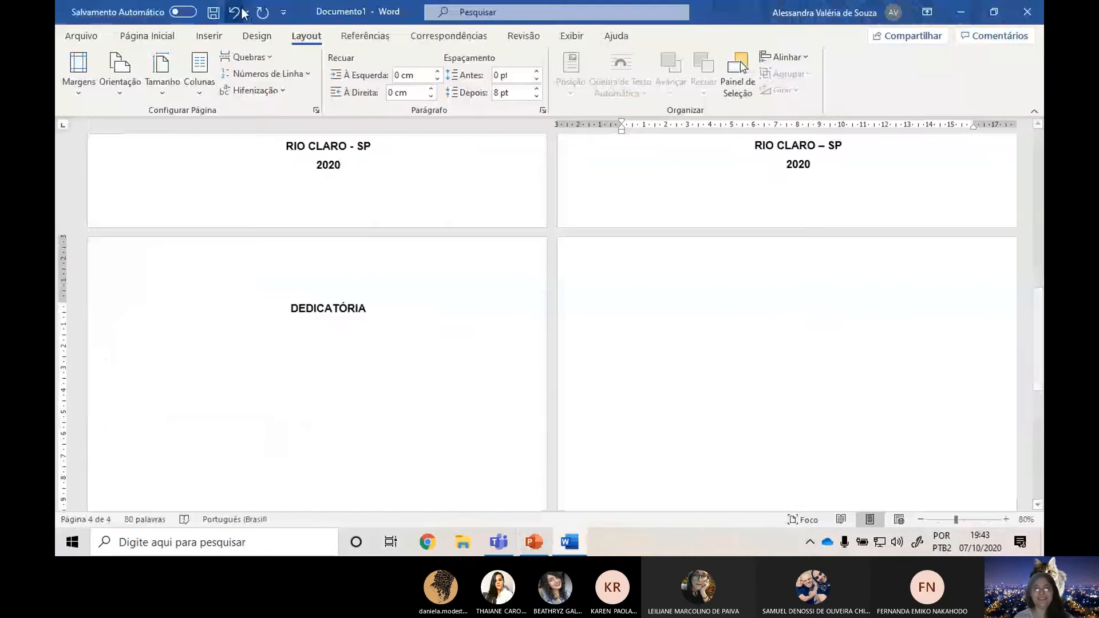
left_click(165, 38)
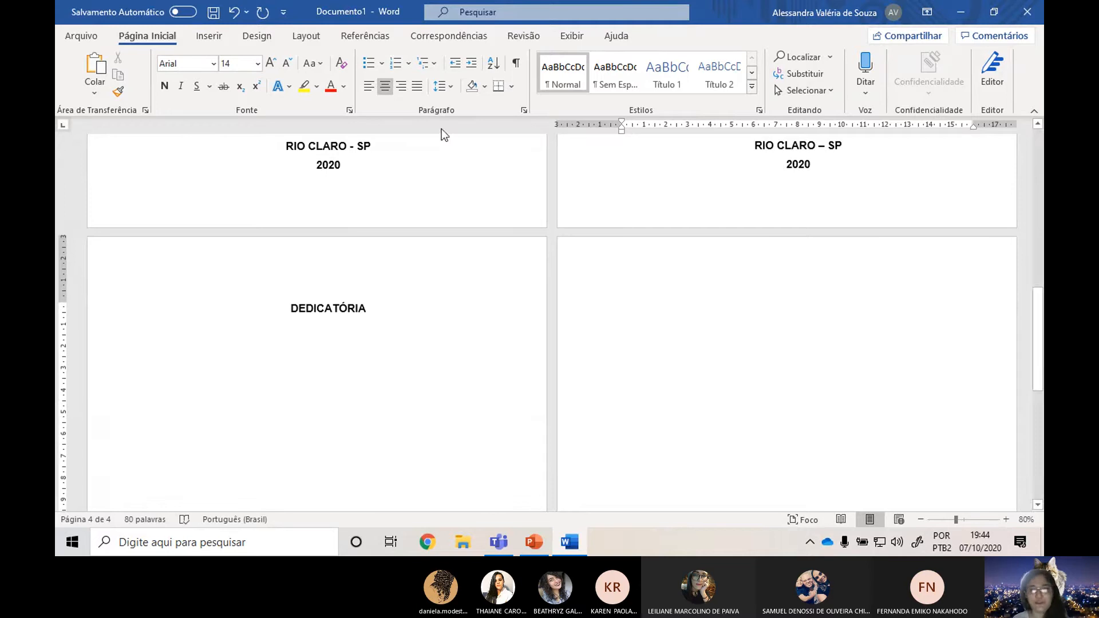
left_click(165, 86)
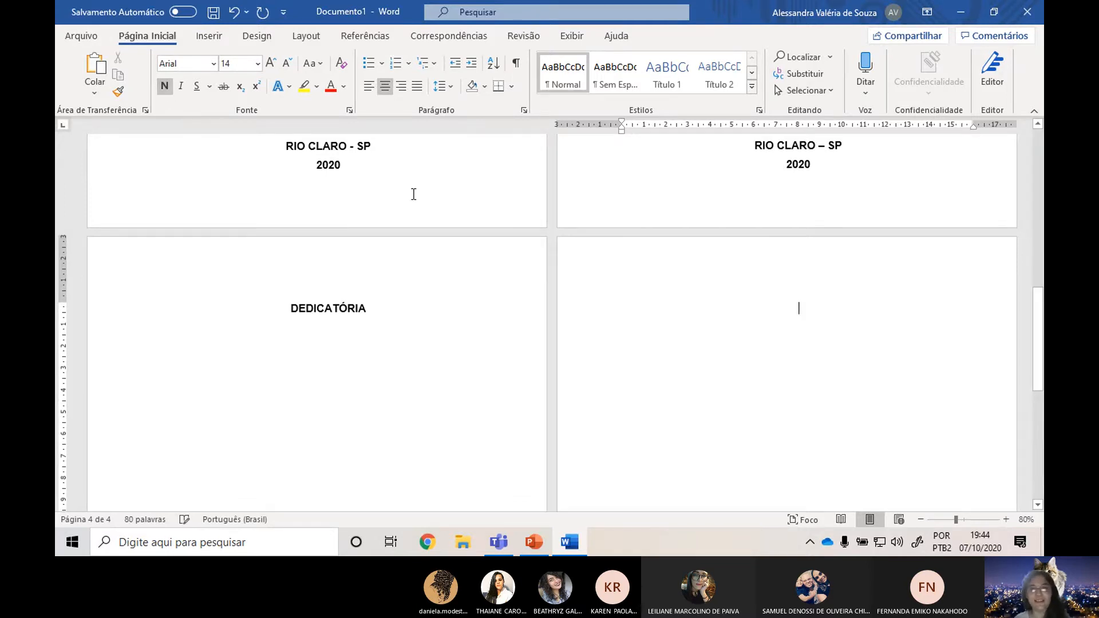
type("AGRADEC9")
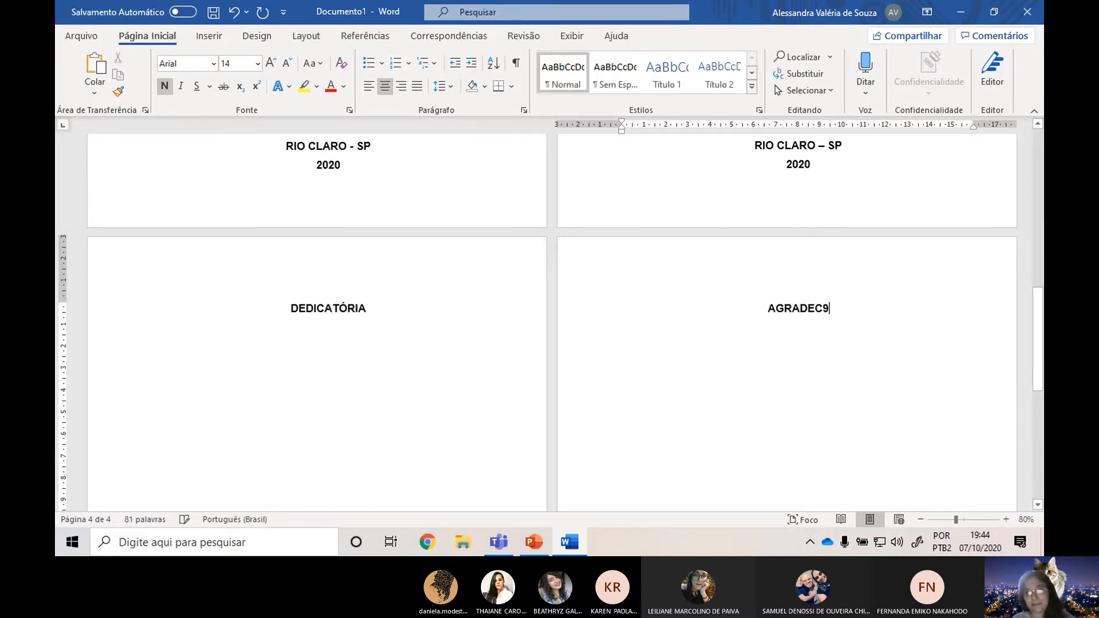
key("BackSpace")
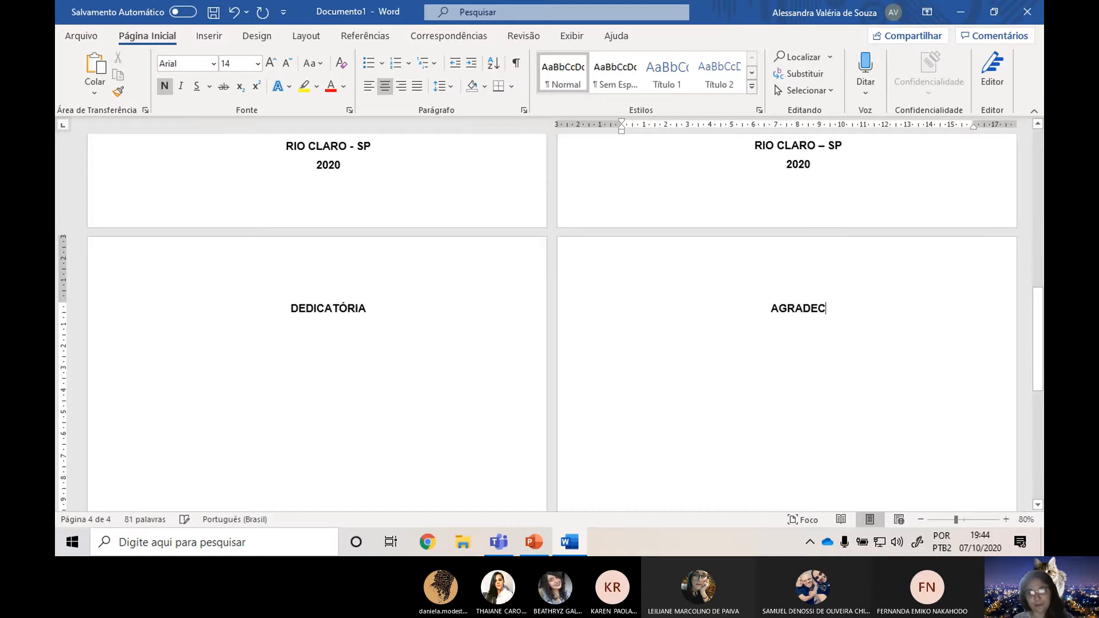
type("IMENTOS")
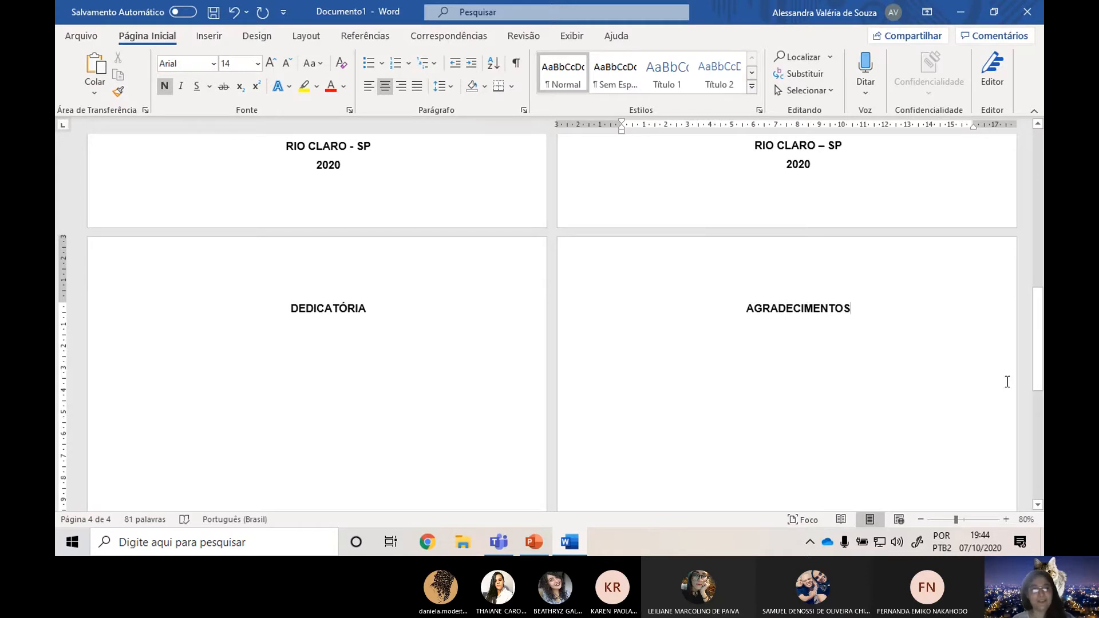
Recheck the rules on the PowerPoint "Agradecimento" slide and start a justified line below the "AGRADECIMENTOS" title in Word.
key("alt+Tab")
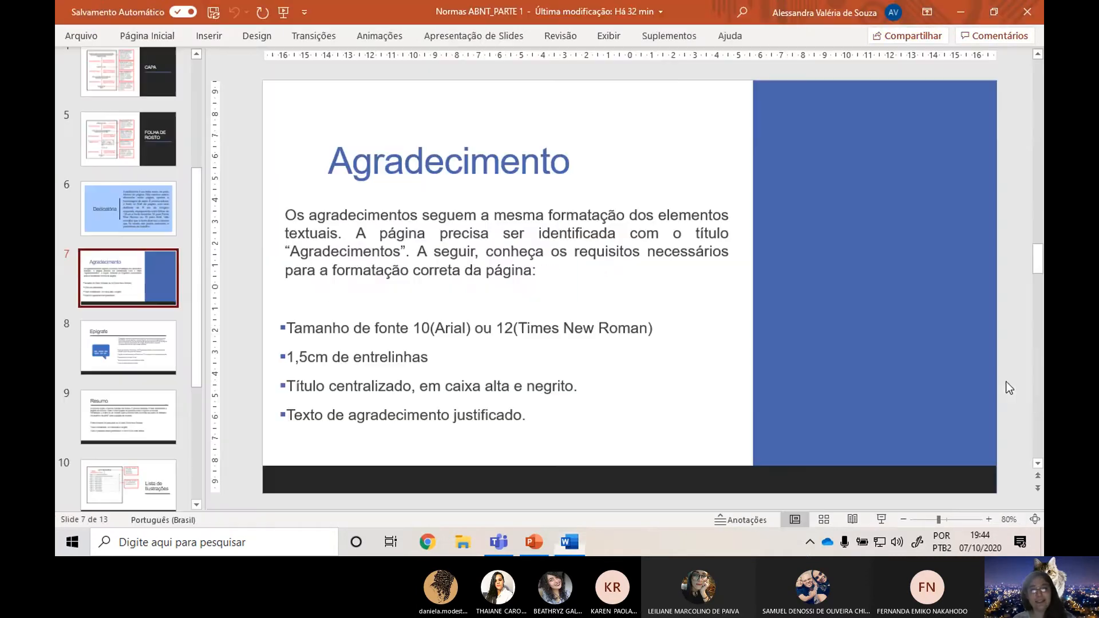
key("alt+Tab")
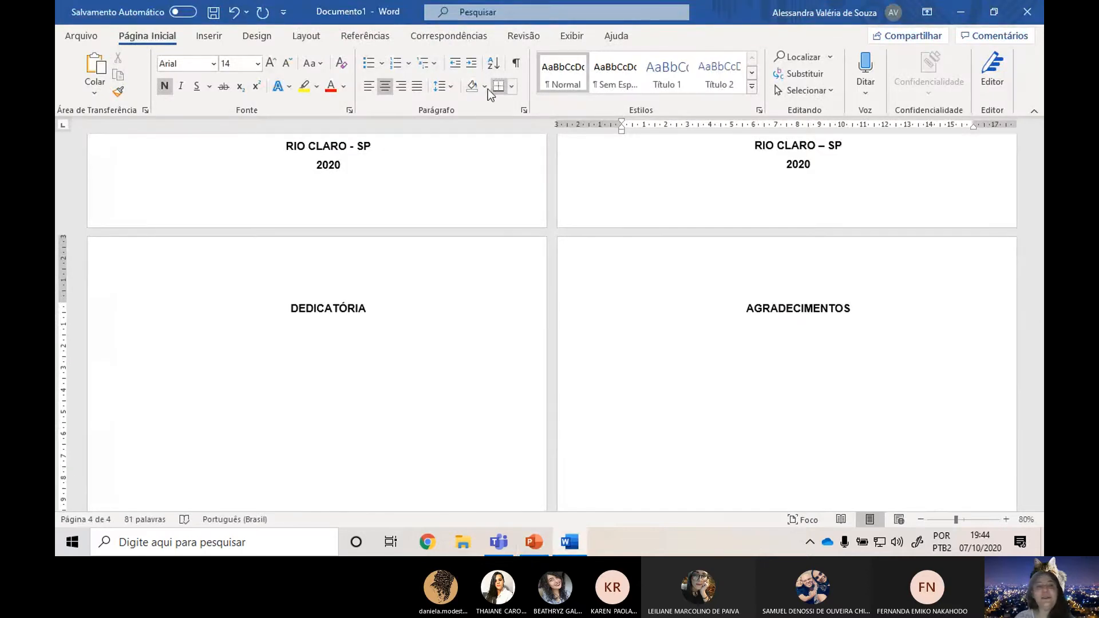
left_click(443, 92)
left_click(471, 147)
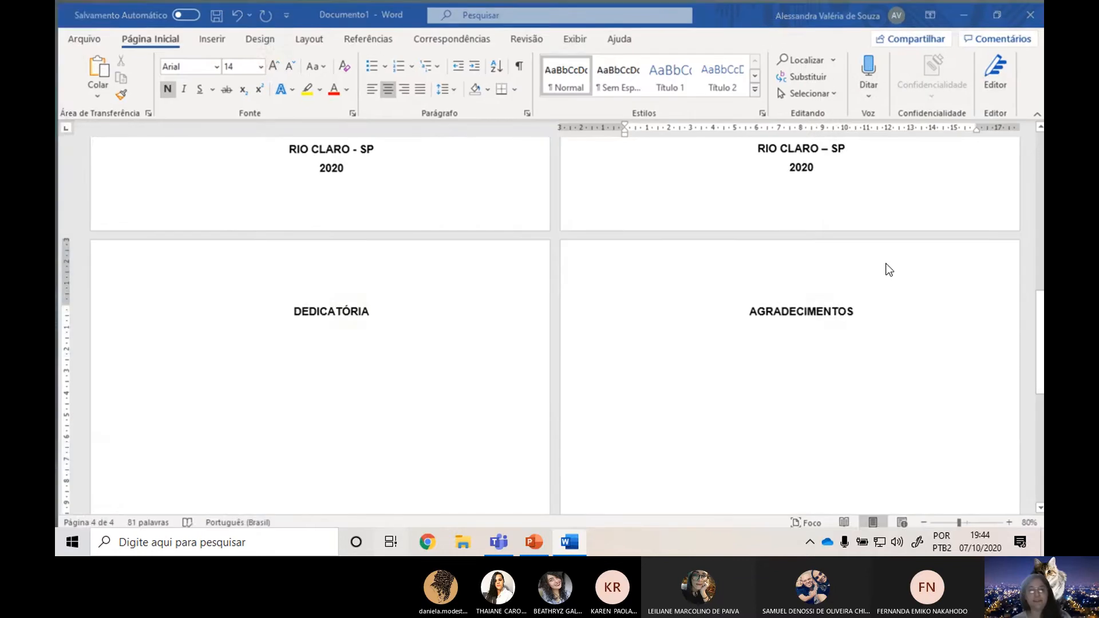
key("super+Tab")
key("alt+Tab")
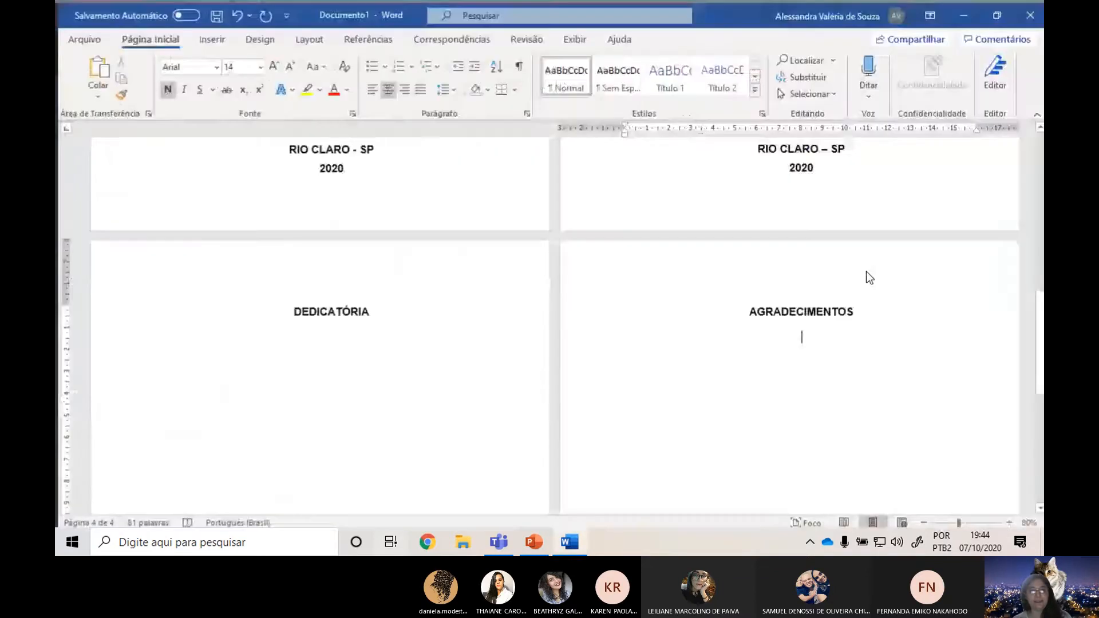
key("alt+Tab")
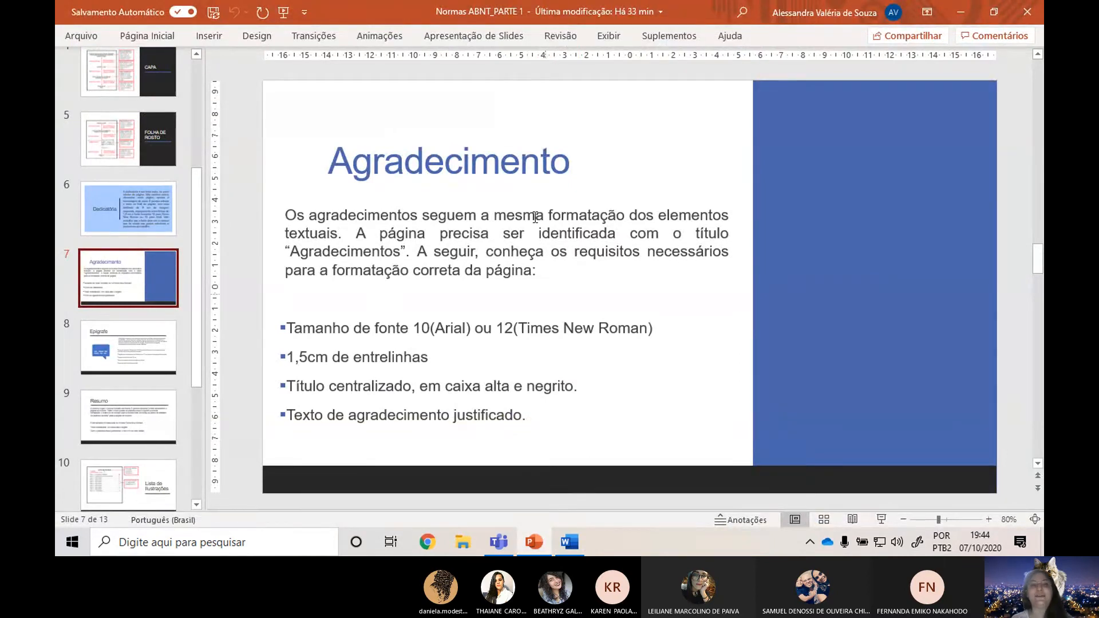
key("alt+Tab")
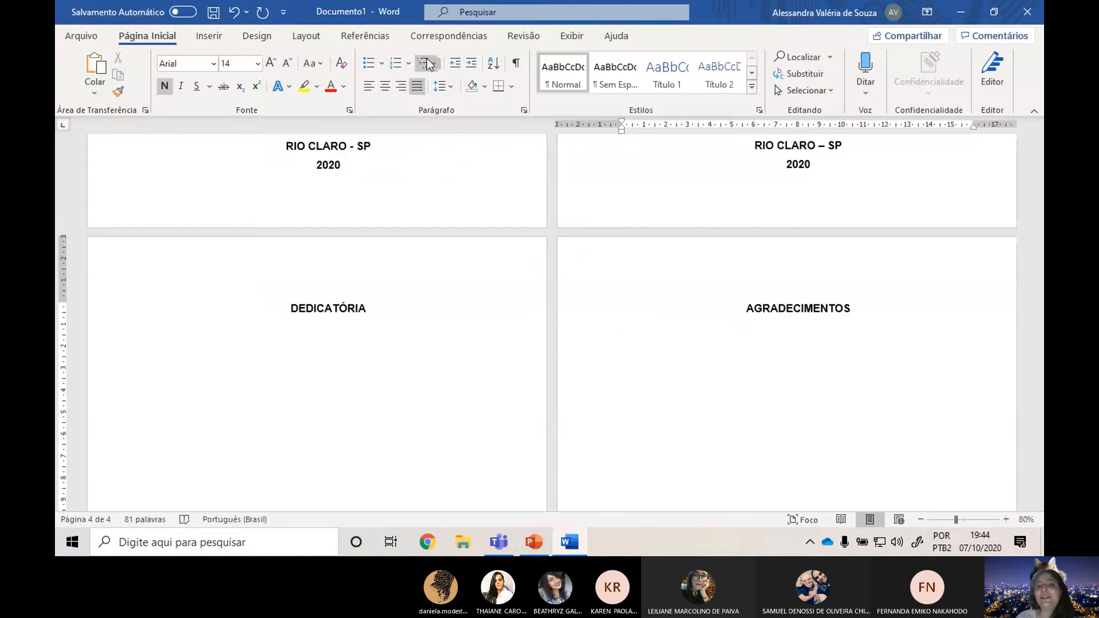
Try a first-line indent of about 1.5 cm on the line below the title and reset it to 0 cm.
scroll(889, 375, "up", 3)
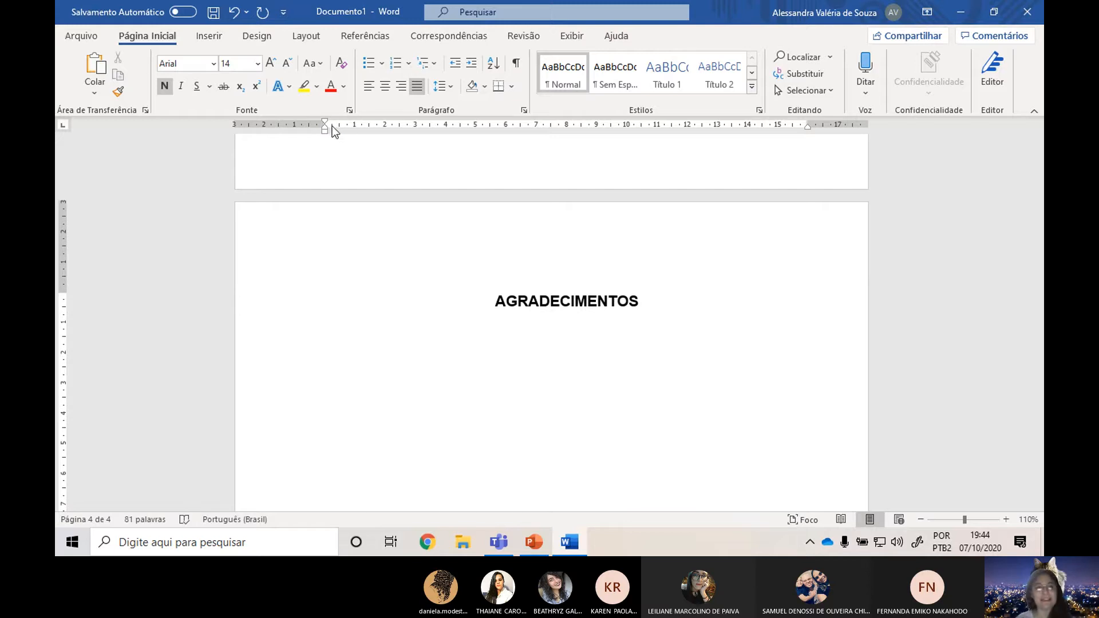
left_click_drag(324, 121, 369, 125)
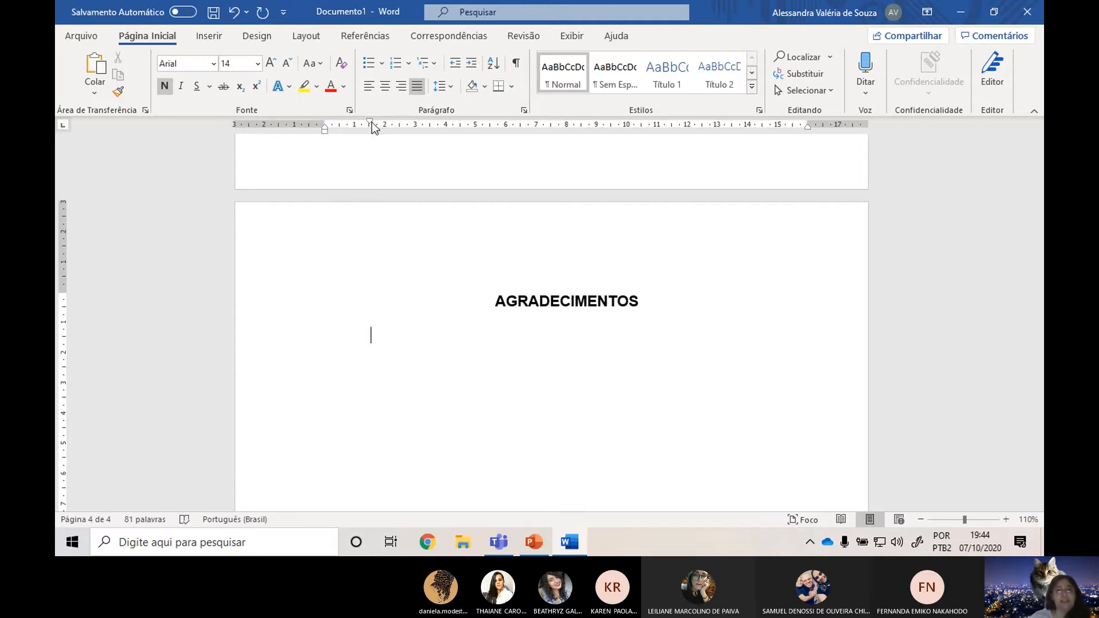
left_click_drag(370, 124, 327, 119)
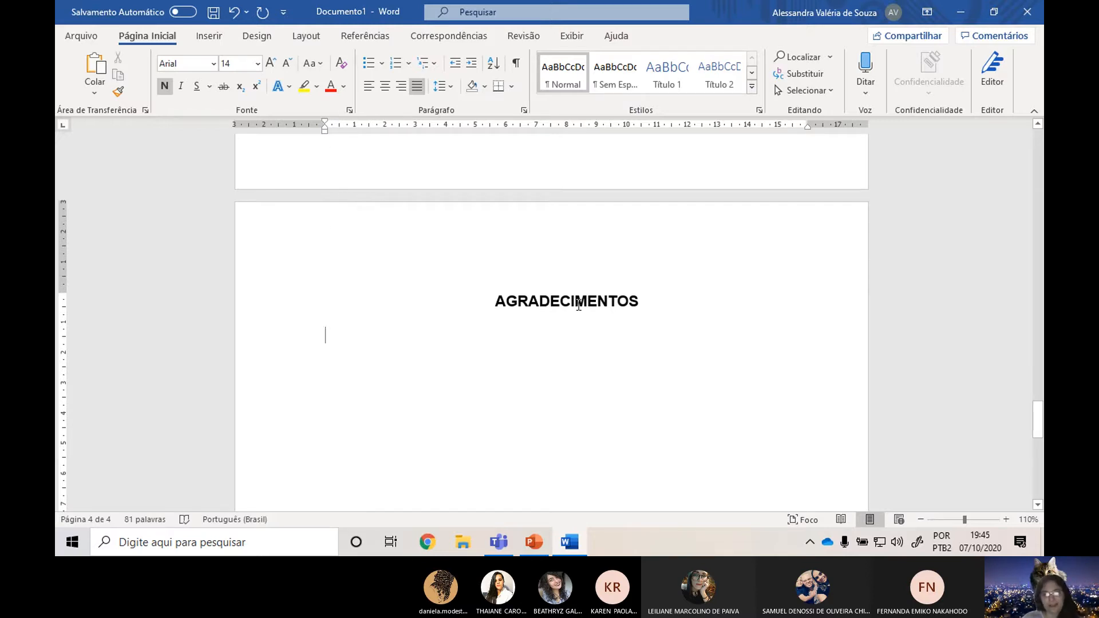
Set the line below the title to non-bold Arial 12 and enter "Agradeço aos meus pais...".
type("A")
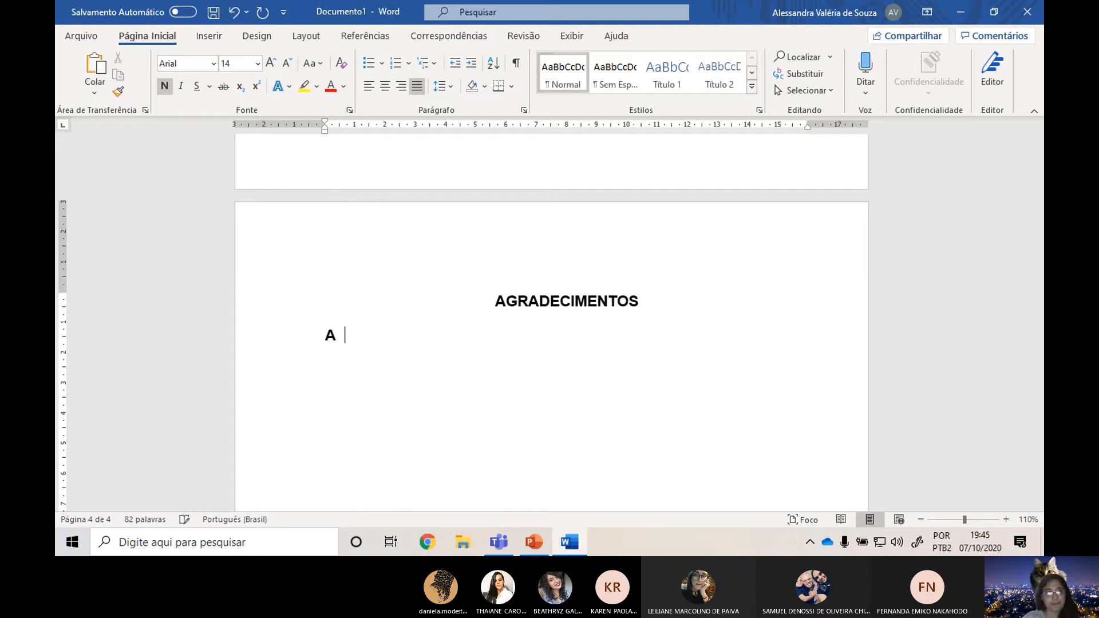
key("BackSpace")
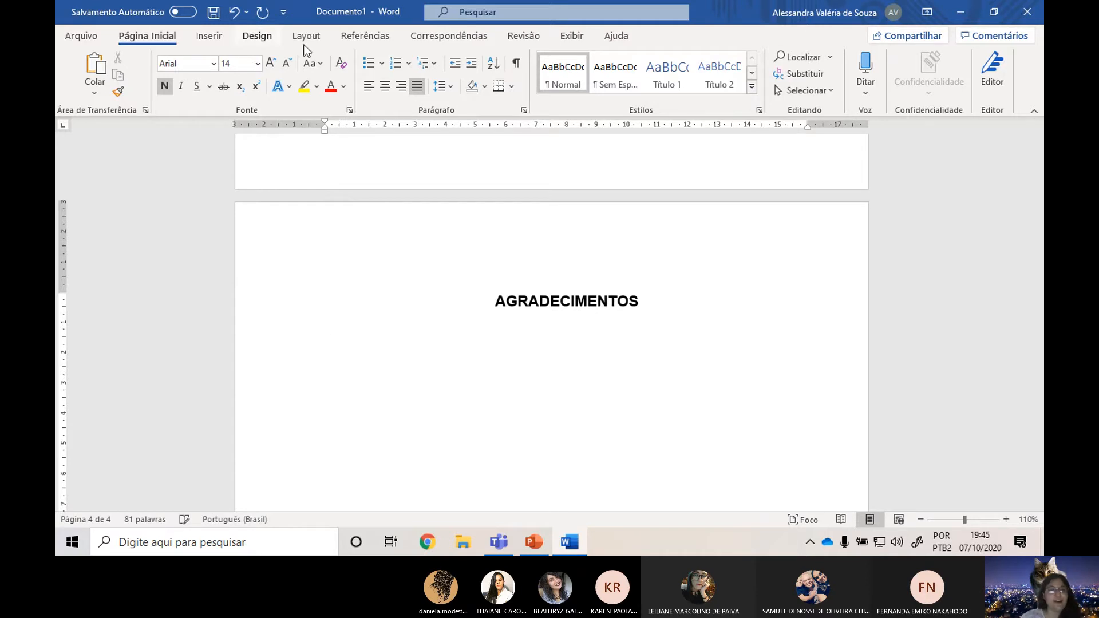
key("alt+Tab")
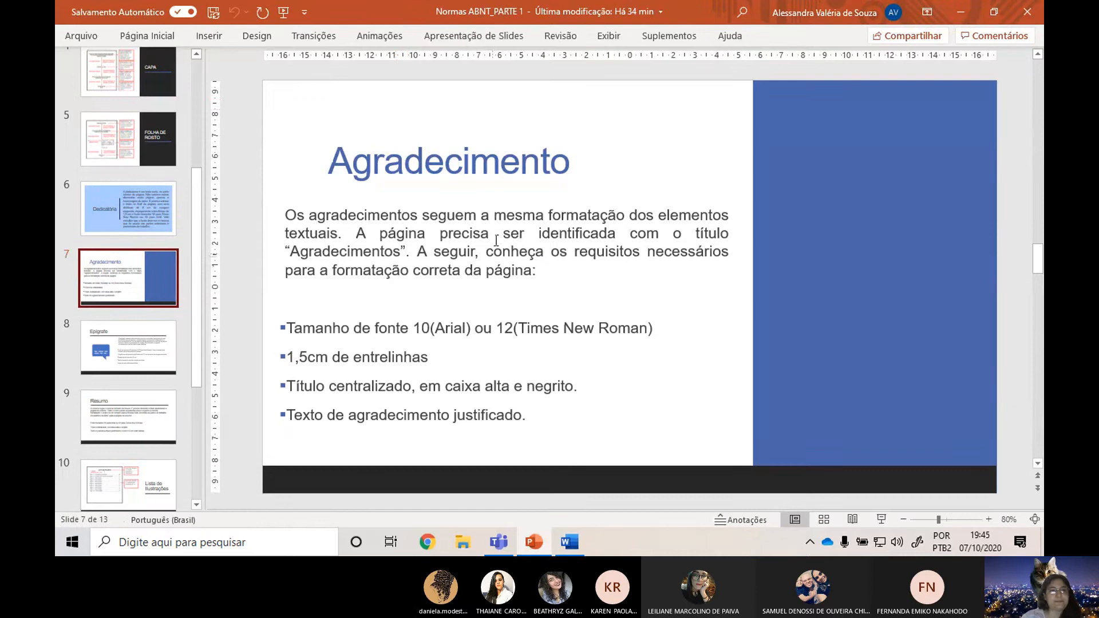
key("alt+Tab")
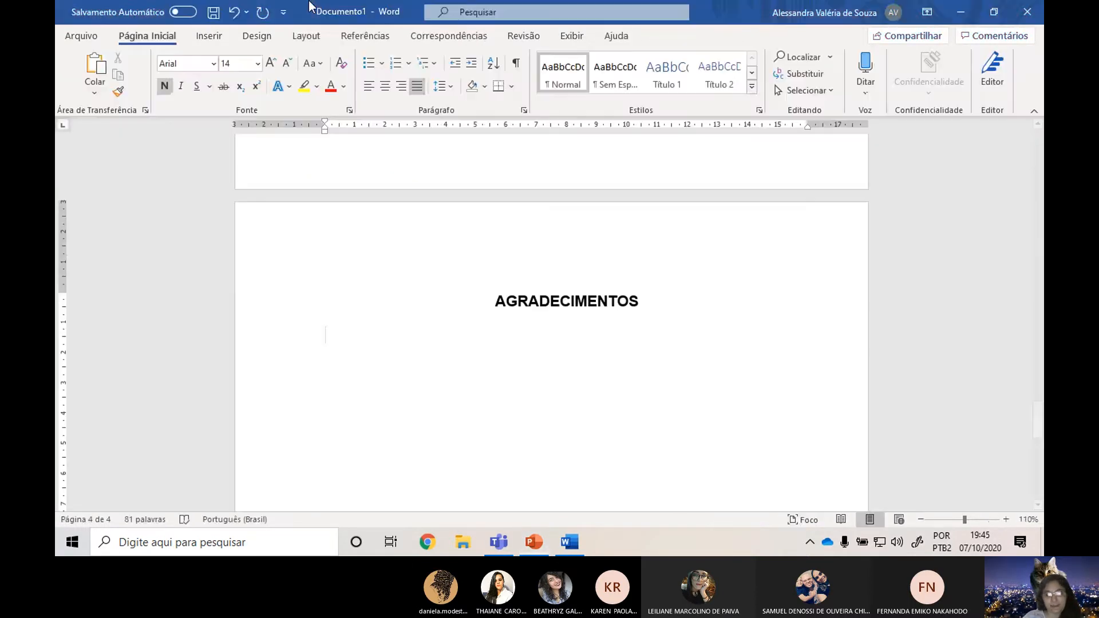
left_click(271, 61)
left_click(164, 86)
type("Agradeço")
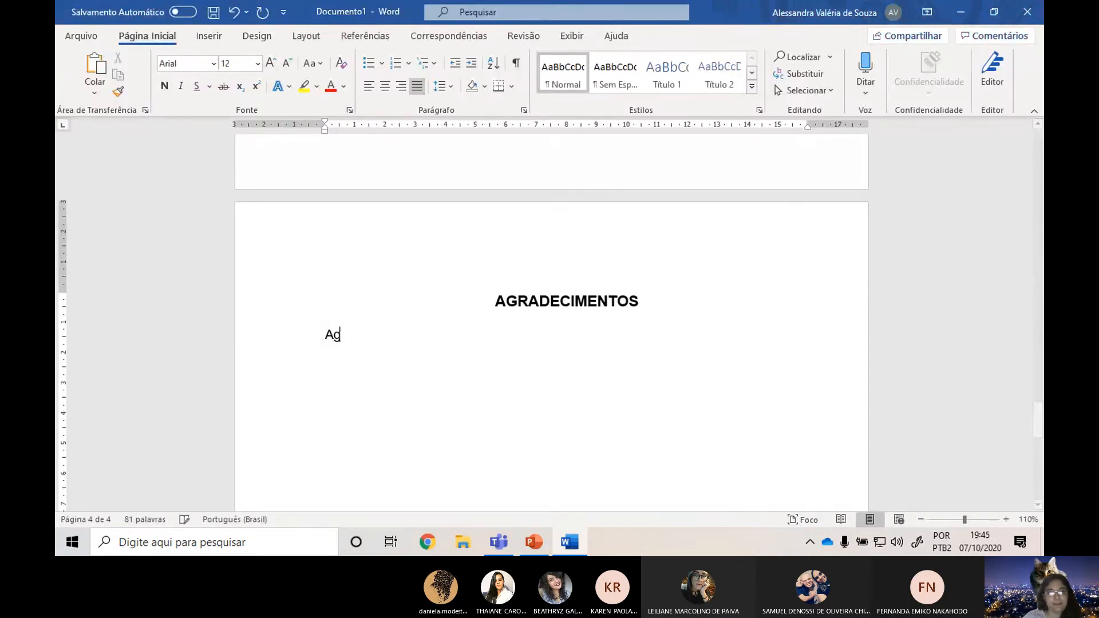
key("BackSpace")
key("BackSpace")
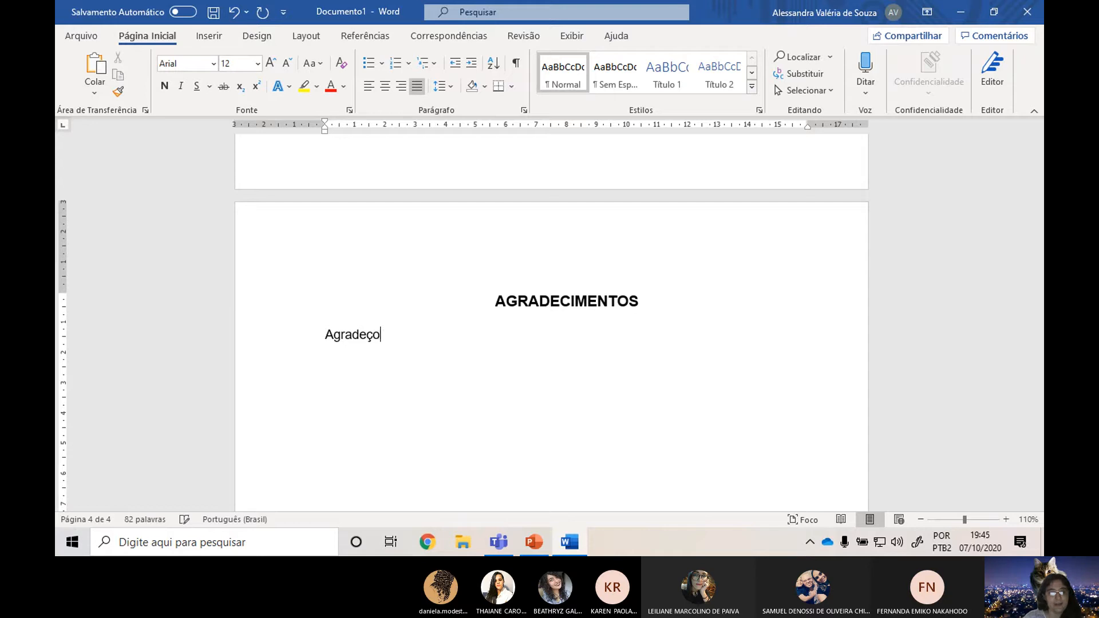
type("aos meus pais")
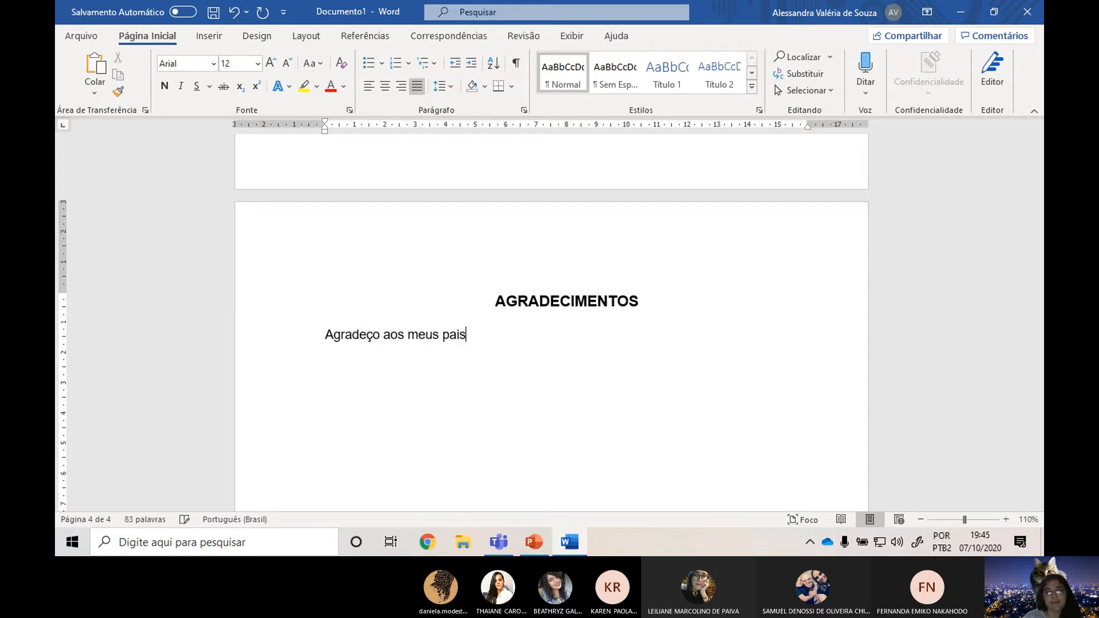
type("... aos")
type(" e")
type("me")
Add a second paragraph reading "Agradeço ao meu orientador..." and a blank line below it.
key("BackSpace")
key("BackSpace")
key("BackSpace")
key("BackSpace")
key("BackSpace")
key("BackSpace")
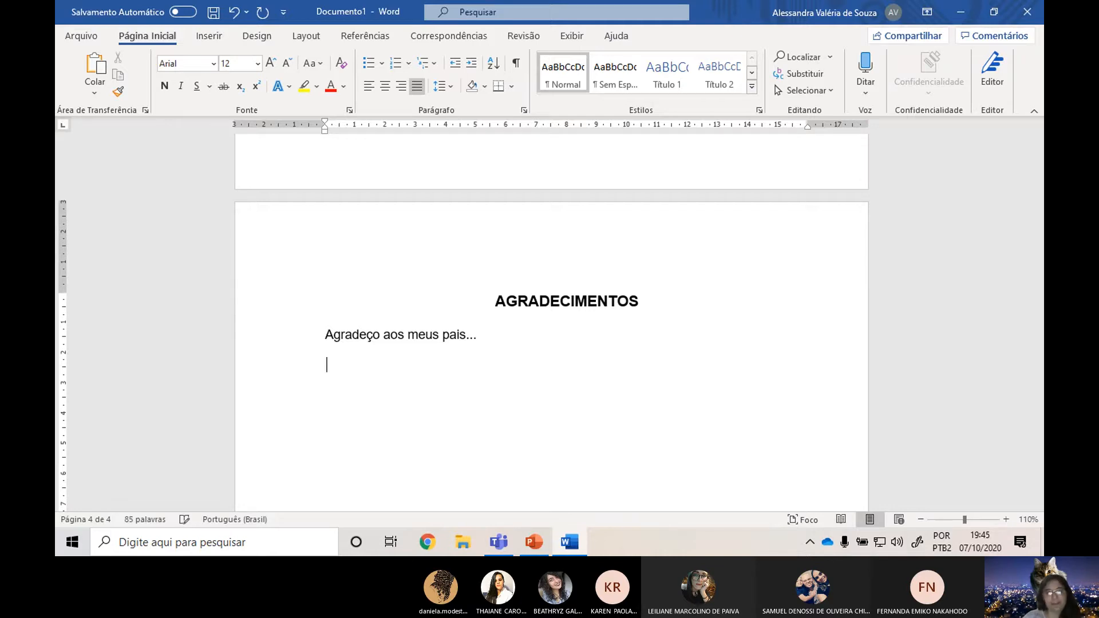
type("rad")
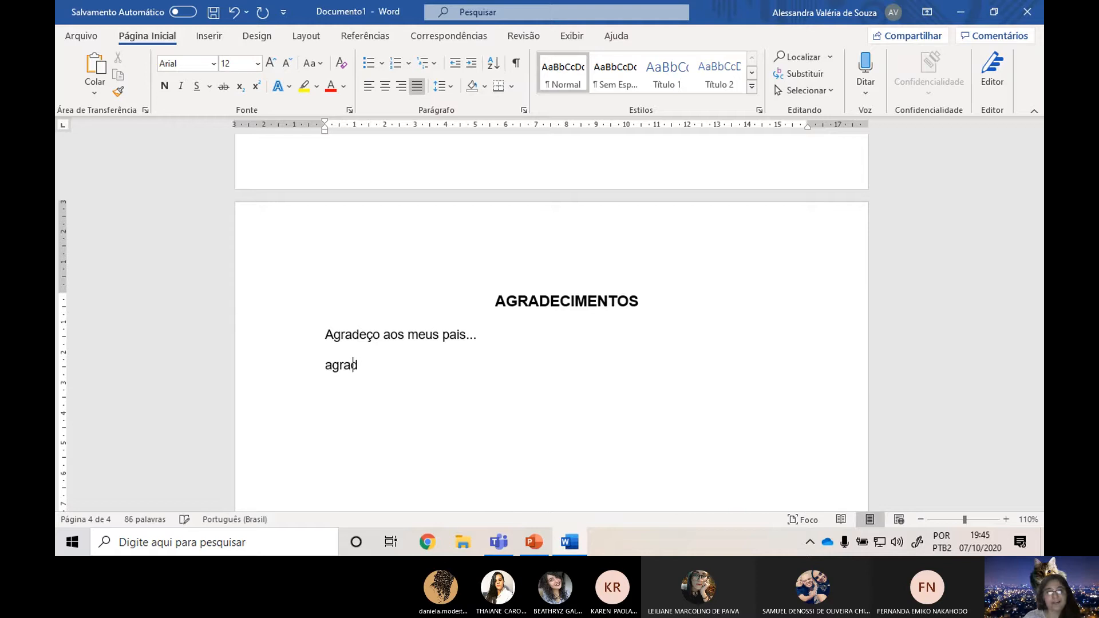
type("eço ao meu or")
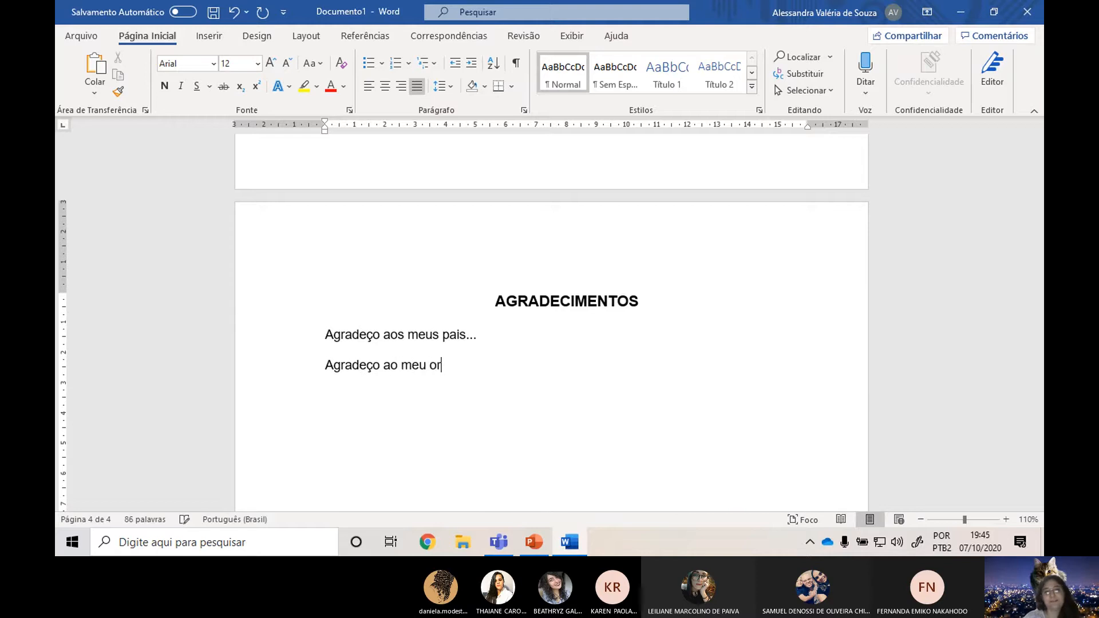
type("e")
type("emt")
key("BackSpace")
key("BackSpace")
type("ientador...")
key("Return")
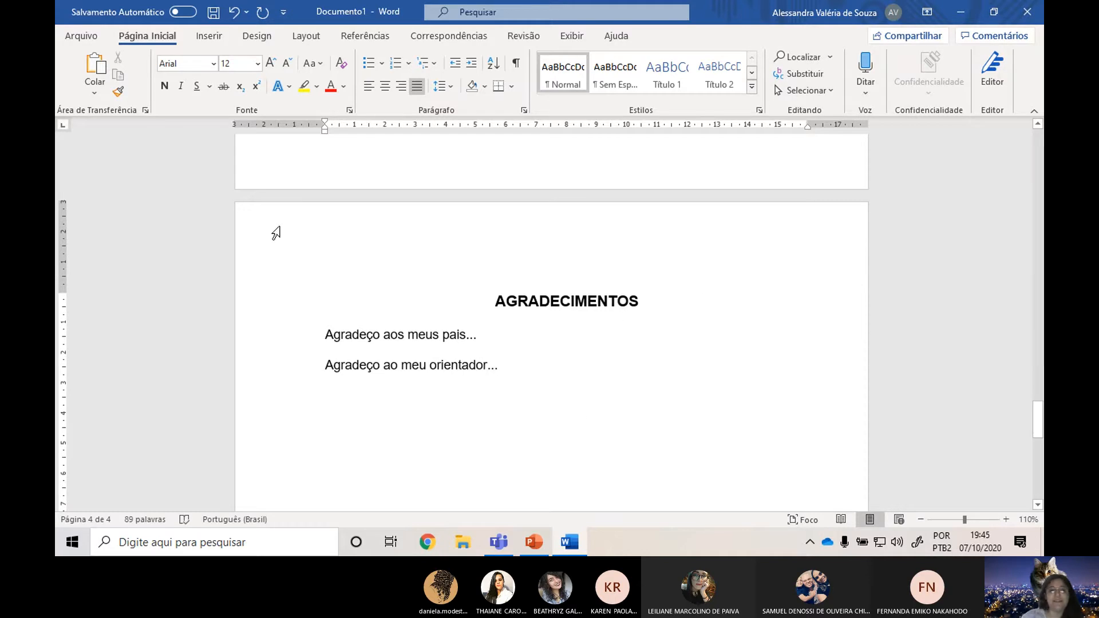
Examine the acknowledgements page from its title and two text paragraphs down to the end of the page.
scroll(610, 319, "down", 5)
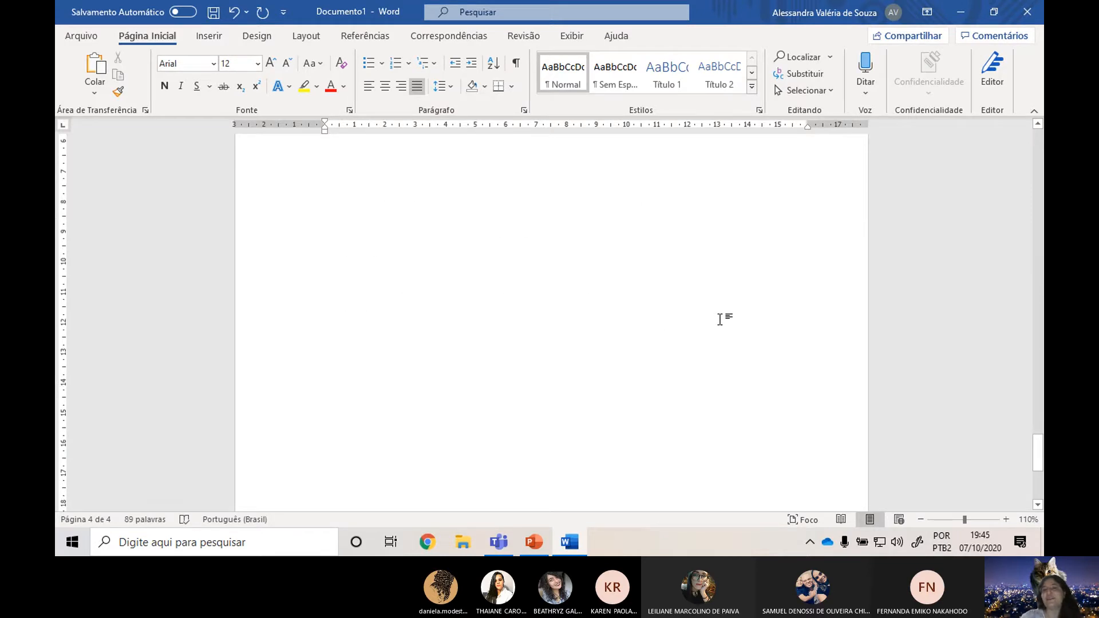
scroll(694, 325, "up", 5)
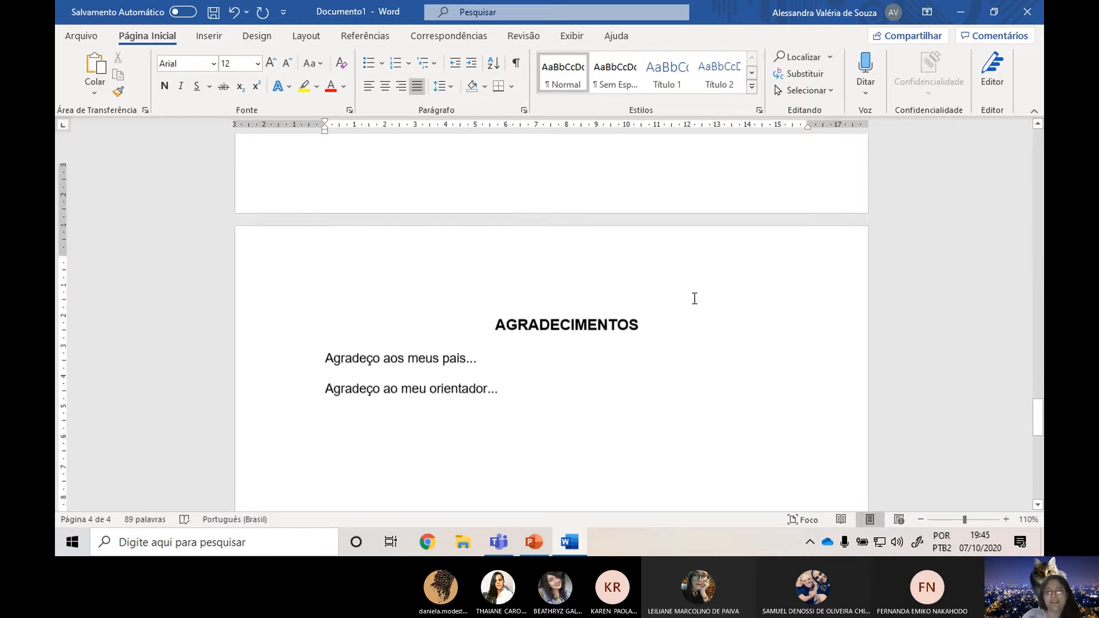
scroll(693, 324, "down", 5)
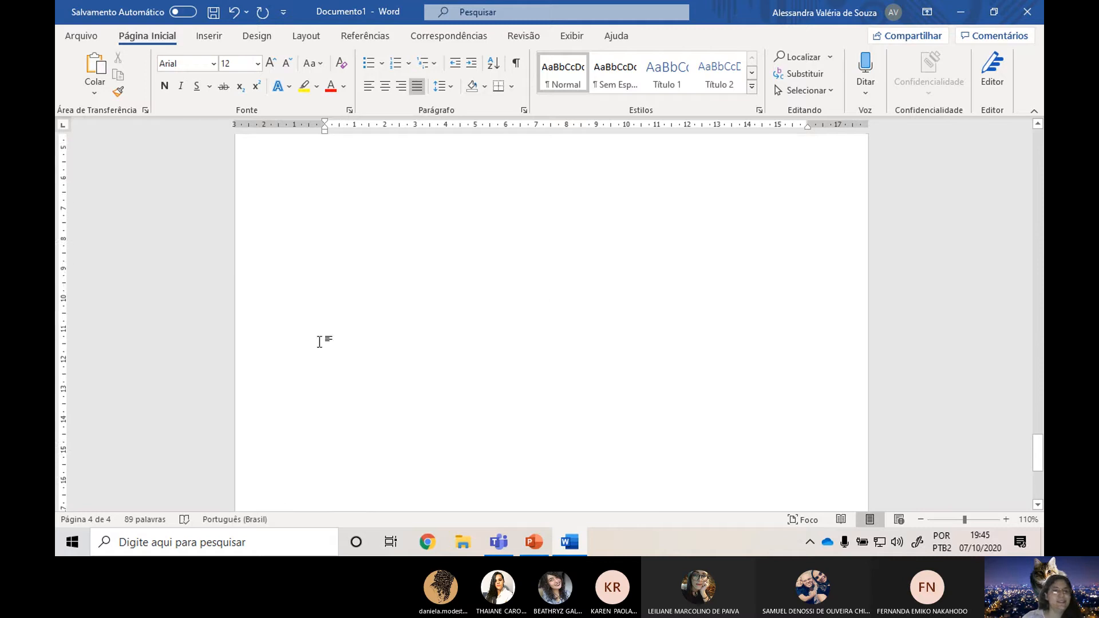
scroll(326, 334, "up", 5)
left_click(379, 247, "shift")
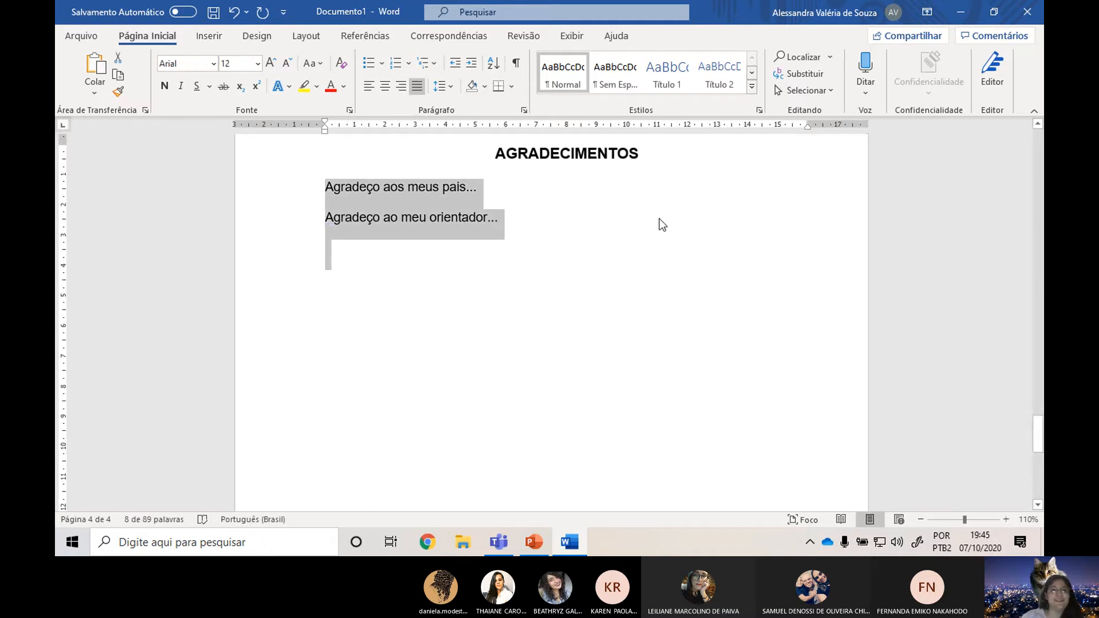
left_click(400, 226)
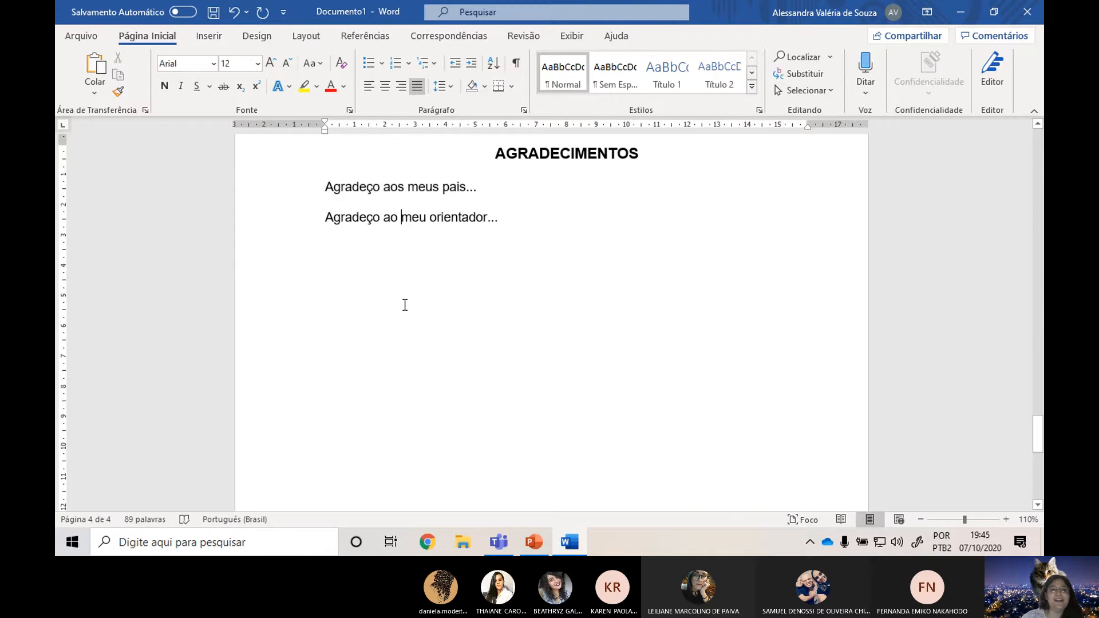
scroll(486, 239, "down", 5)
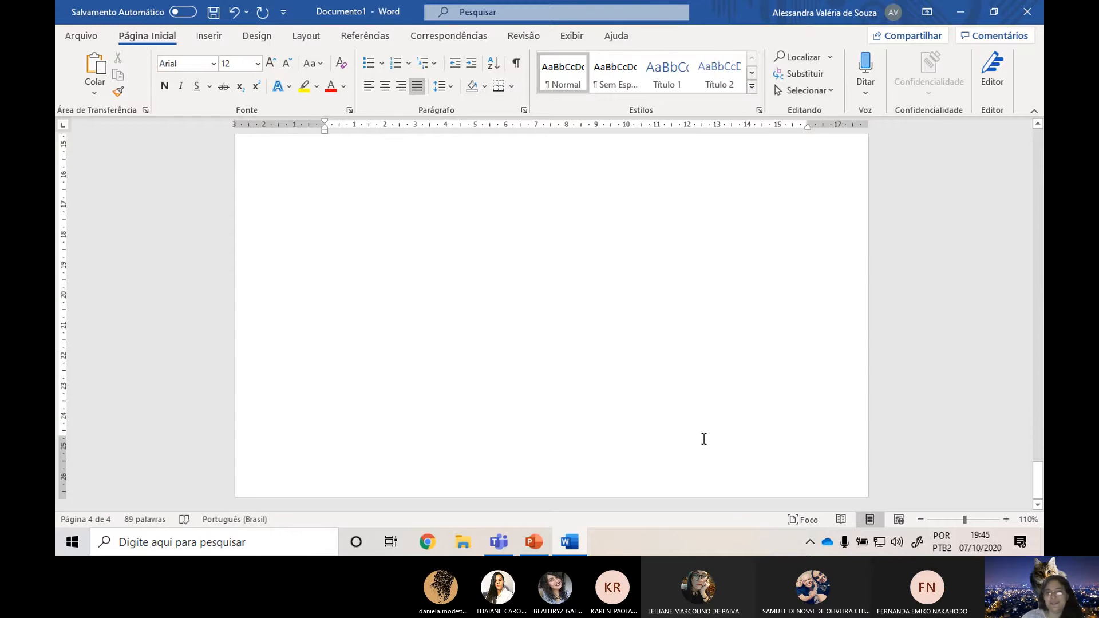
scroll(638, 419, "up", 5)
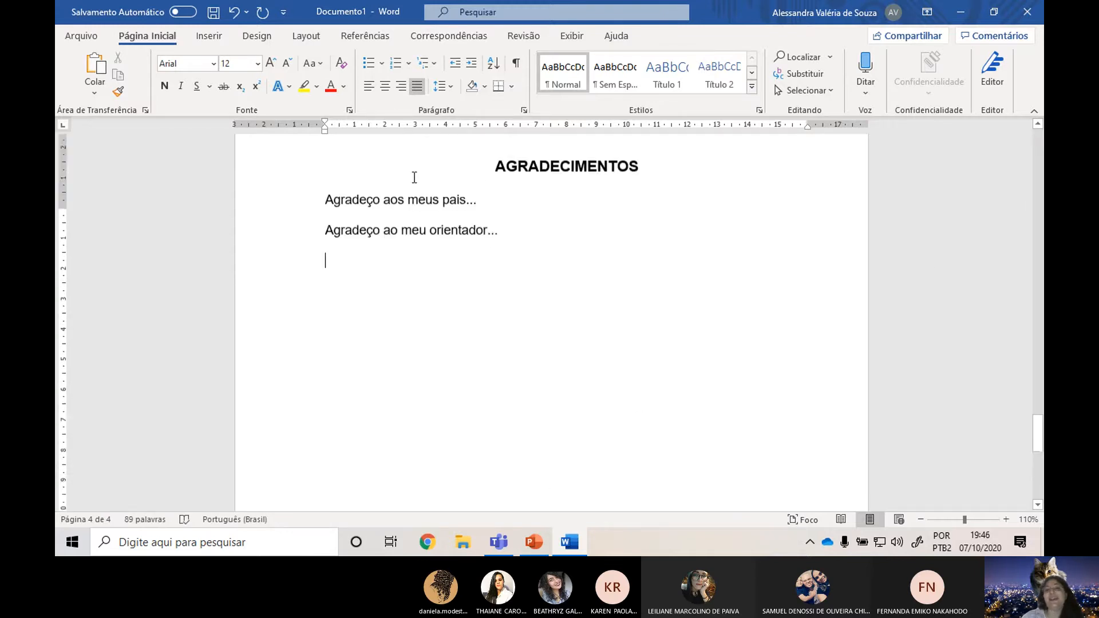
scroll(595, 378, "down", 1)
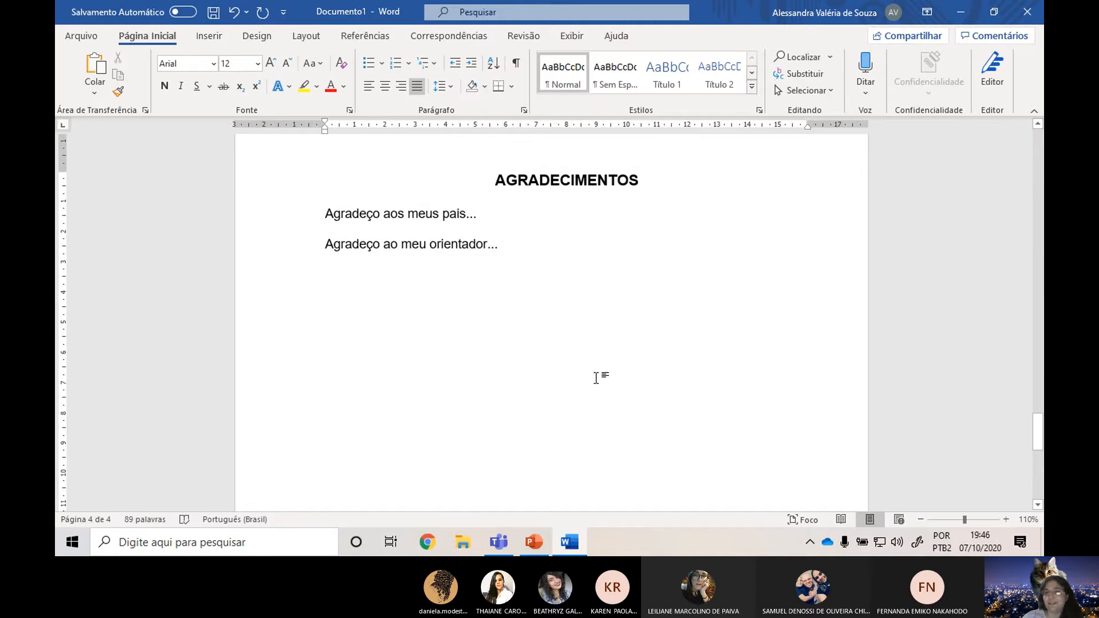
scroll(596, 377, "down", 10)
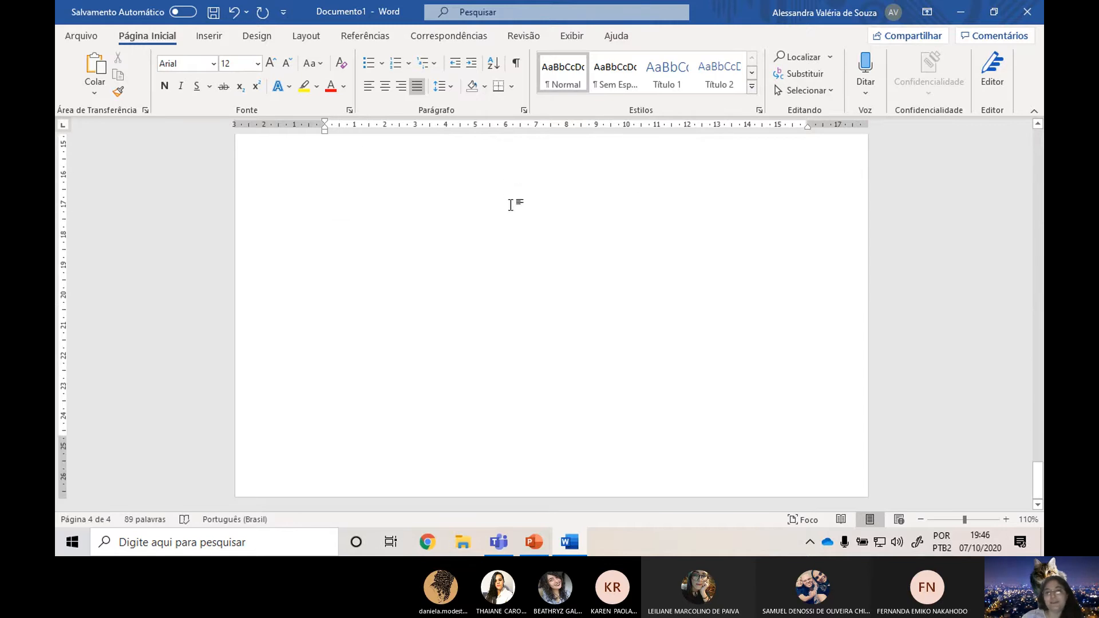
Insert a page break at the blank line below the two acknowledgement paragraphs to start a new page.
scroll(576, 328, "up", 1)
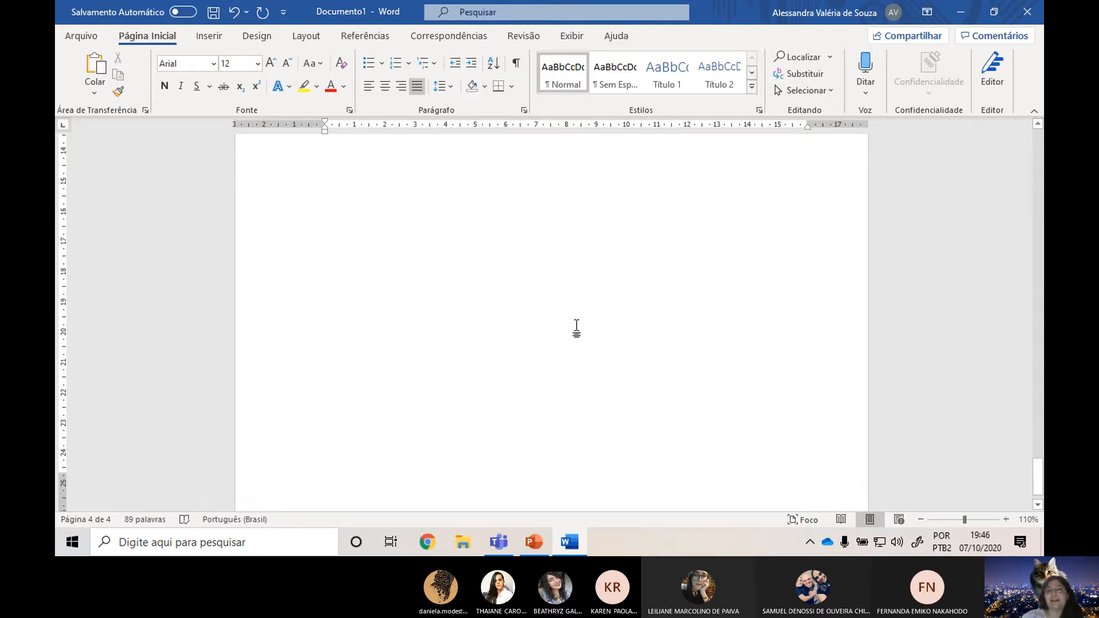
scroll(576, 327, "up", 10)
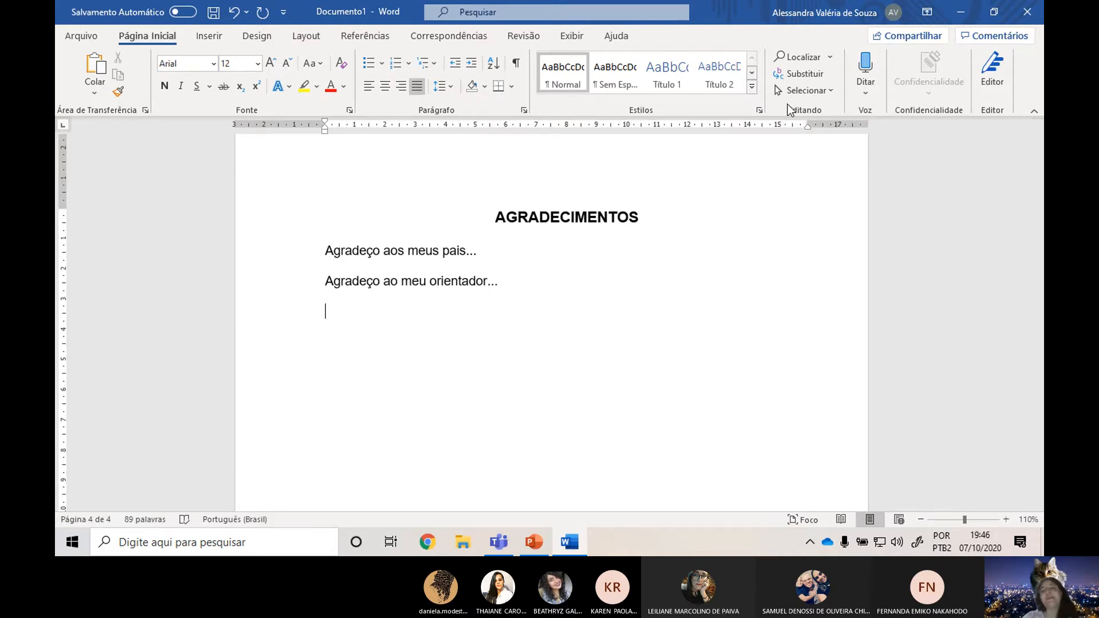
scroll(388, 326, "down", 4)
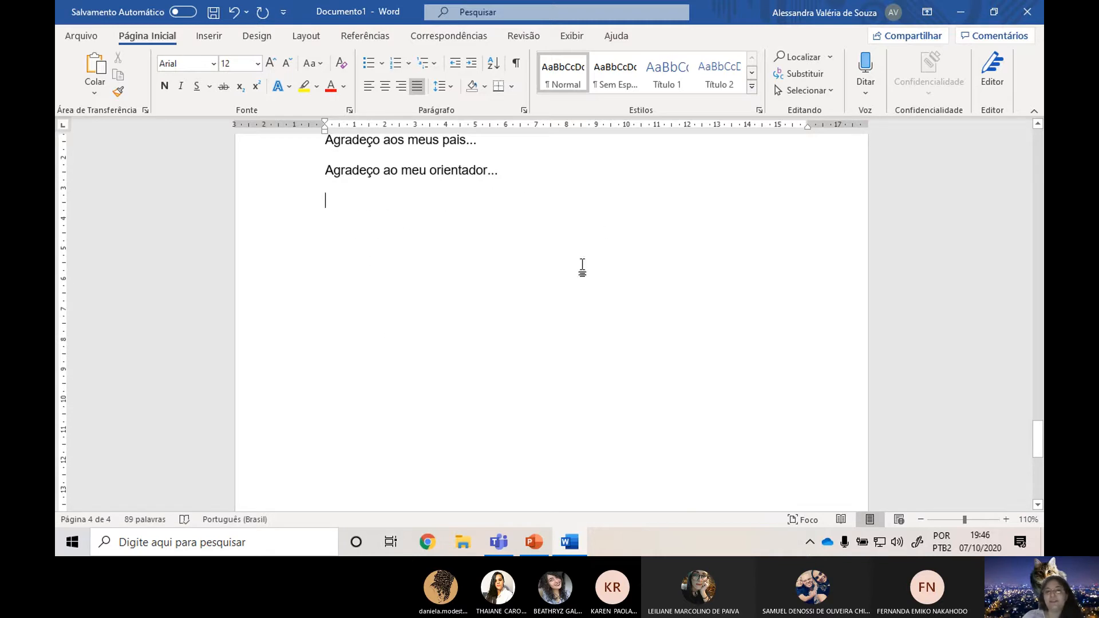
scroll(464, 242, "down", 6)
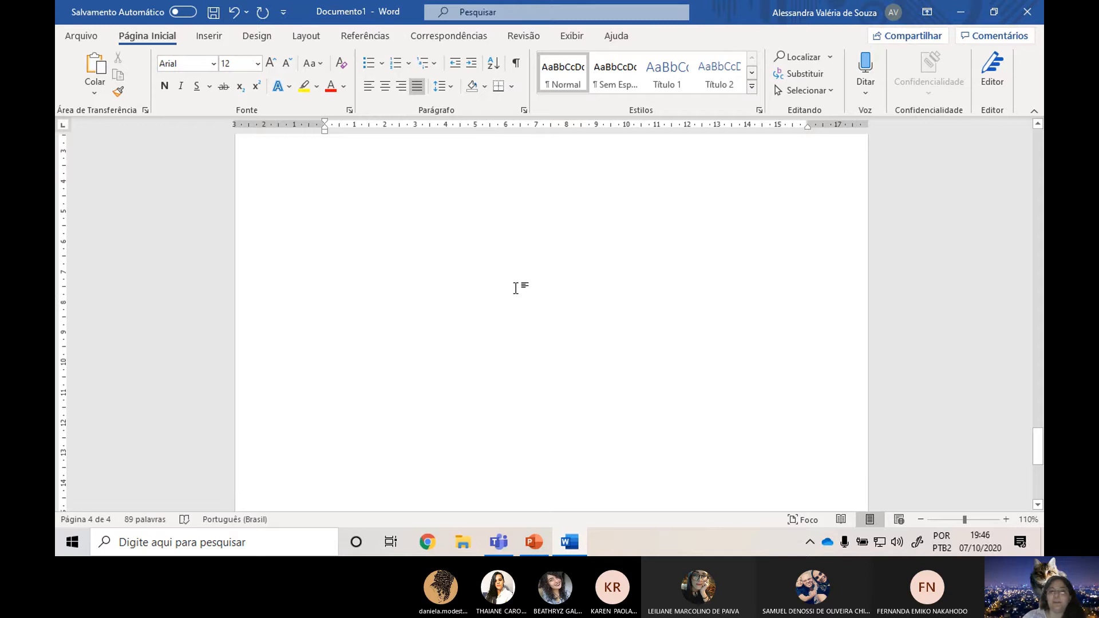
scroll(515, 287, "up", 6)
left_click(306, 36)
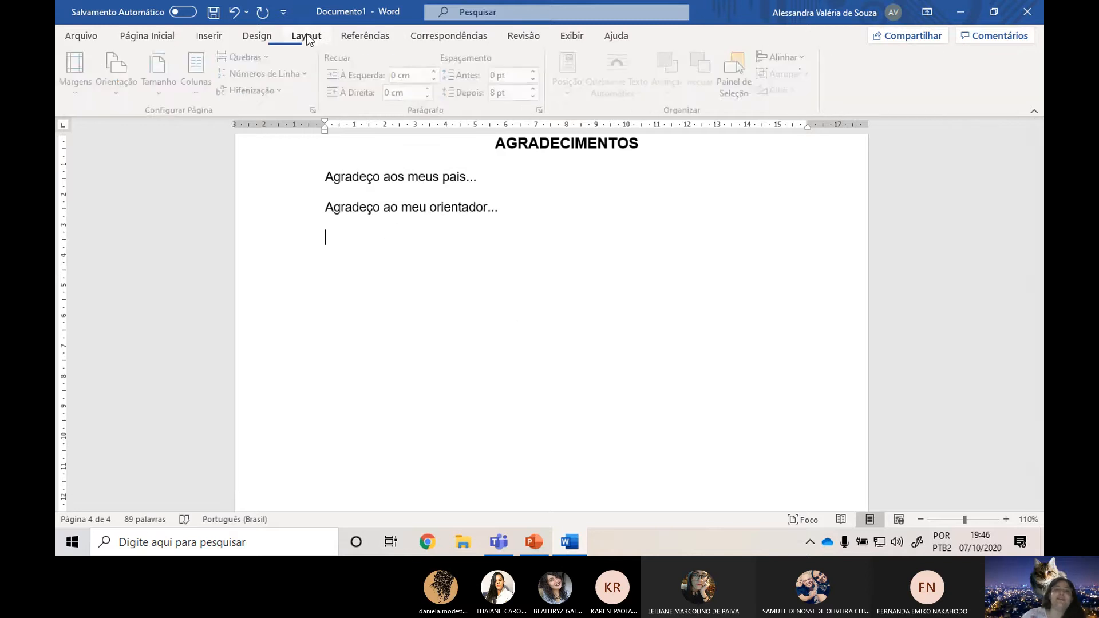
left_click(256, 56)
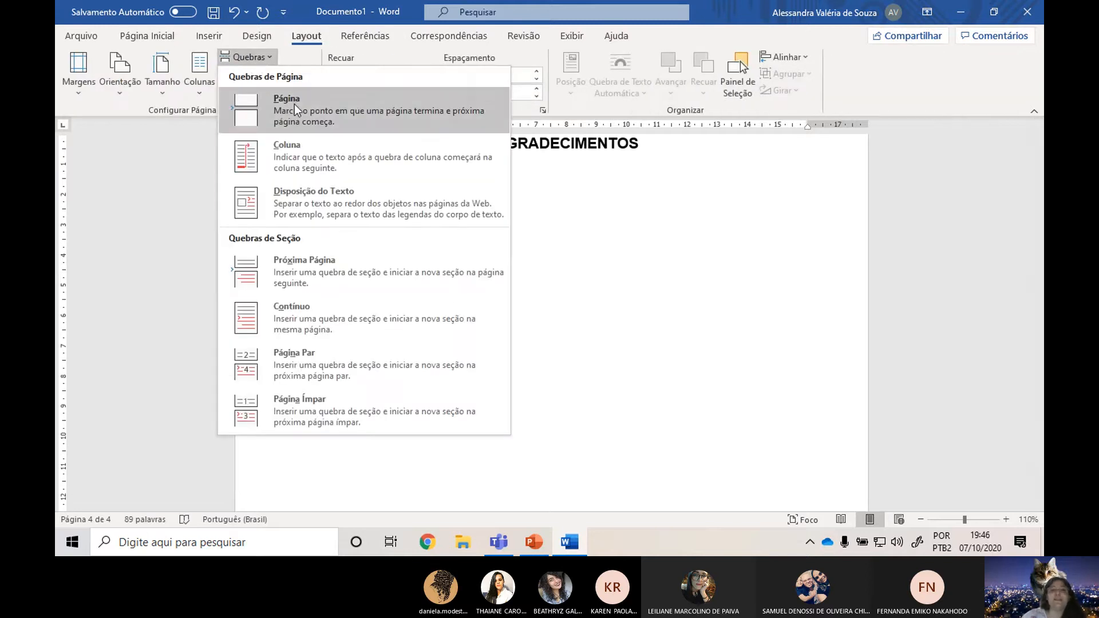
left_click(294, 104)
scroll(589, 378, "down", 4, "ctrl")
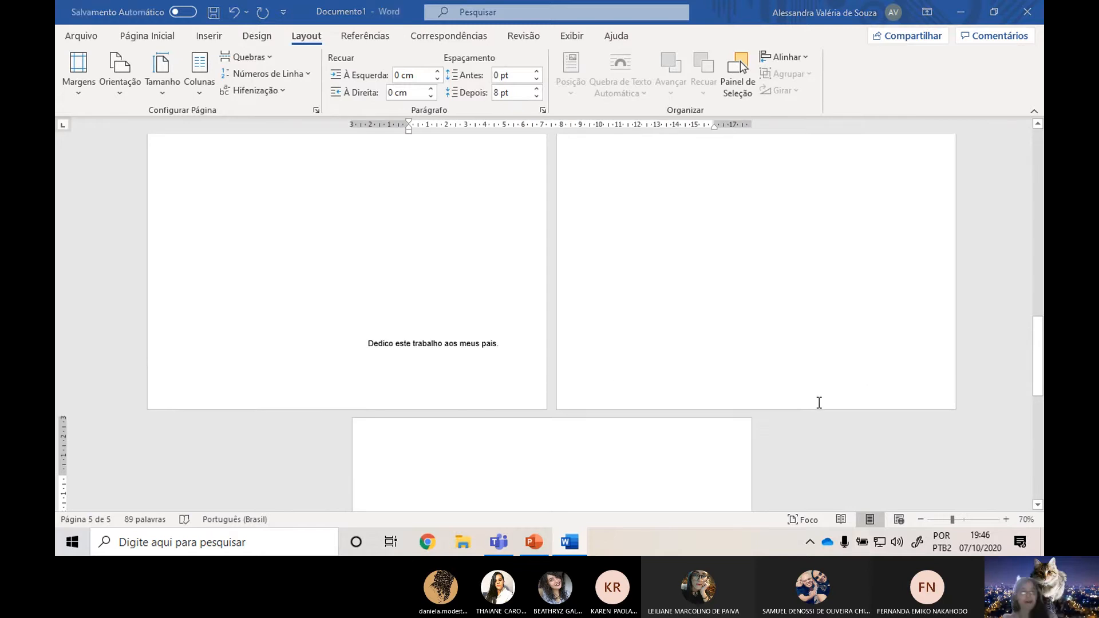
Switch to the ABNT norms presentation in PowerPoint and open slide 8, "Epígrafe".
key("alt+Tab")
left_click(104, 340)
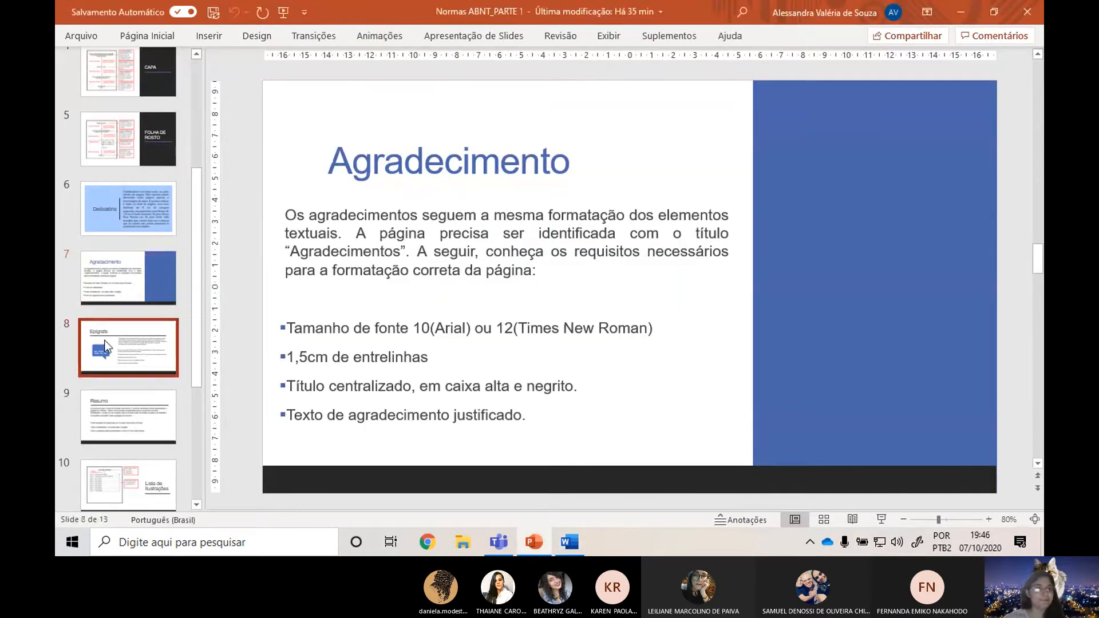
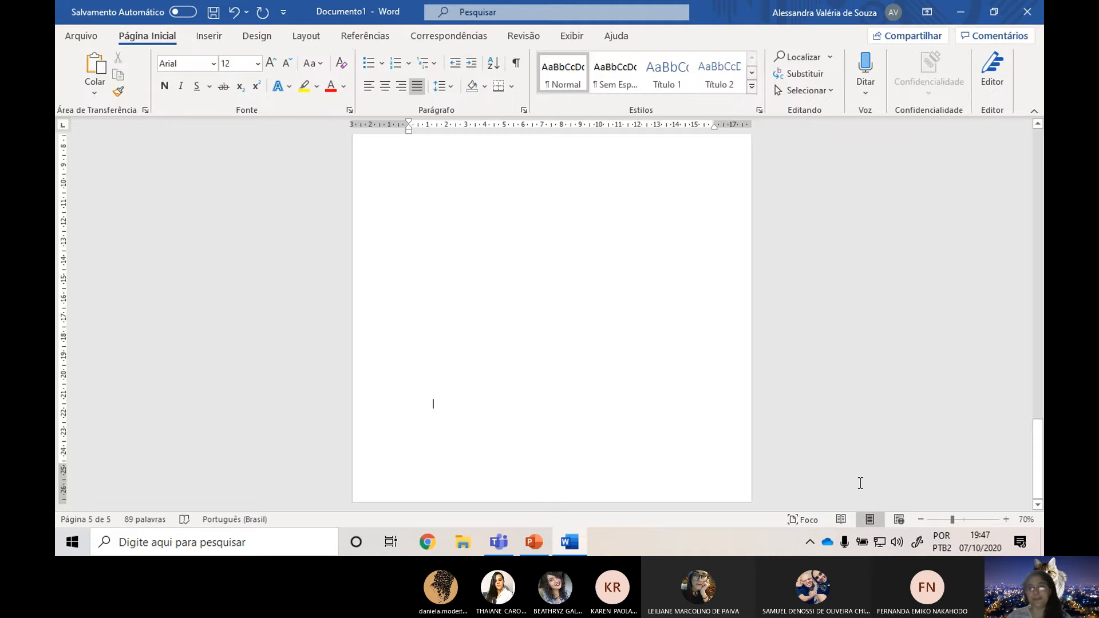
Check the epigraph rules on the slide and indent the new page's blank line 7,5 cm from the left margin in Word.
key("alt+Tab")
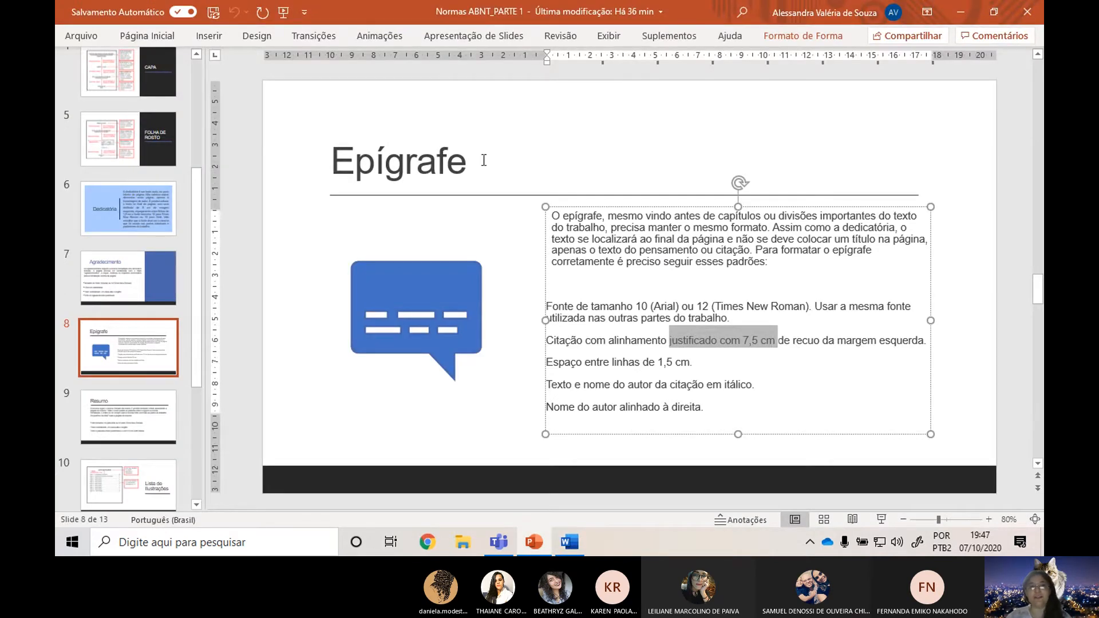
key("alt+Tab")
key("alt+Tab")
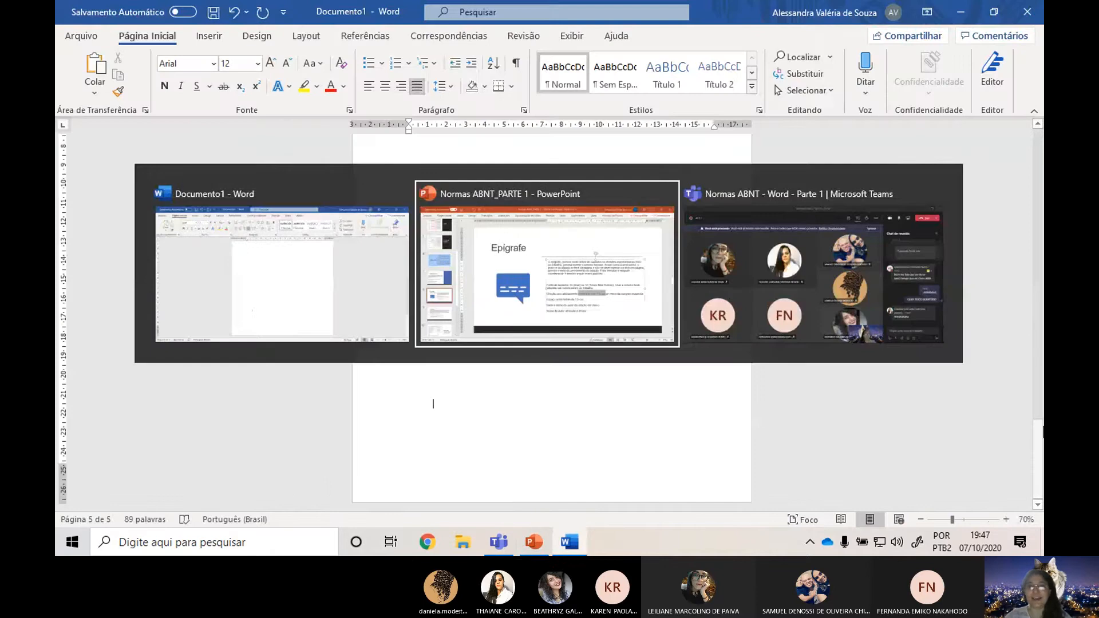
key("alt+Tab")
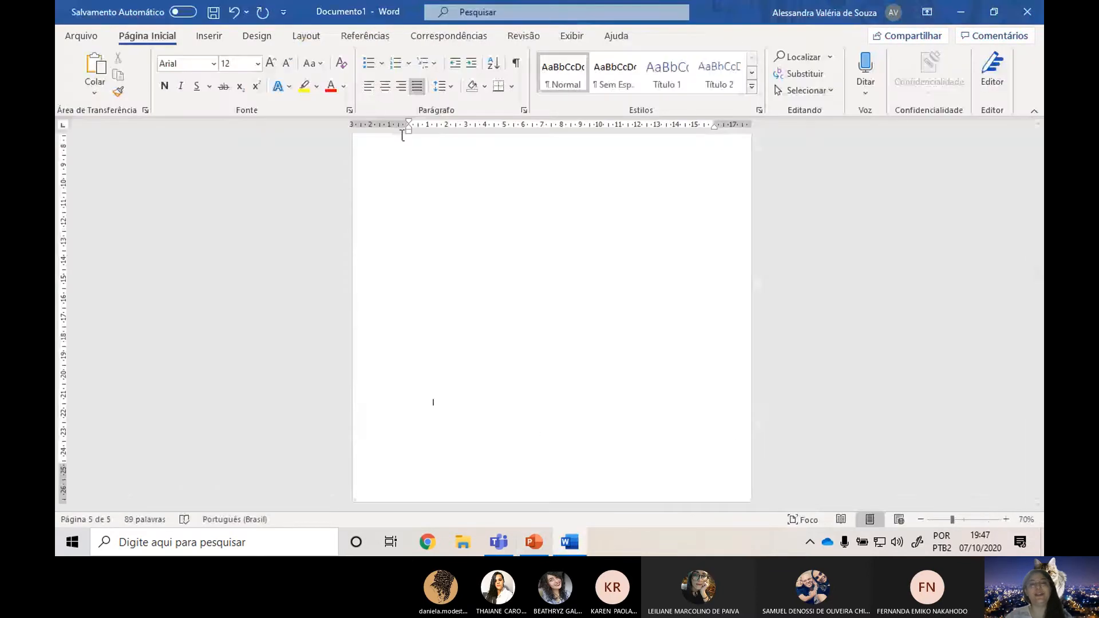
left_click_drag(410, 129, 550, 132)
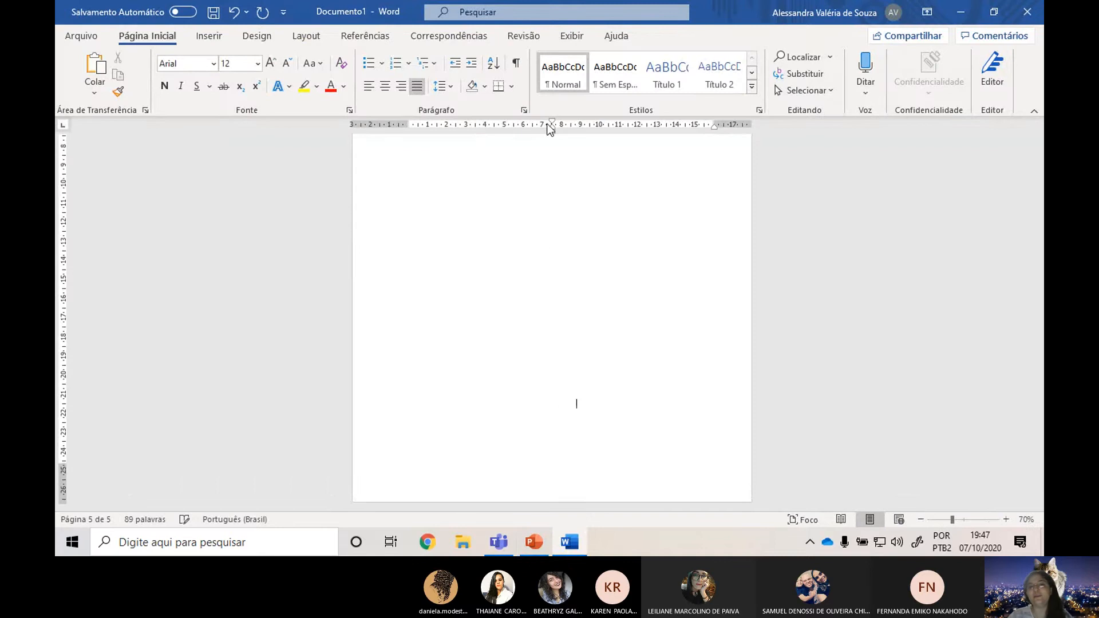
Compare the blank line's line spacing in Word with the spacing required on the "Epígrafe" slide.
key("alt+Tab")
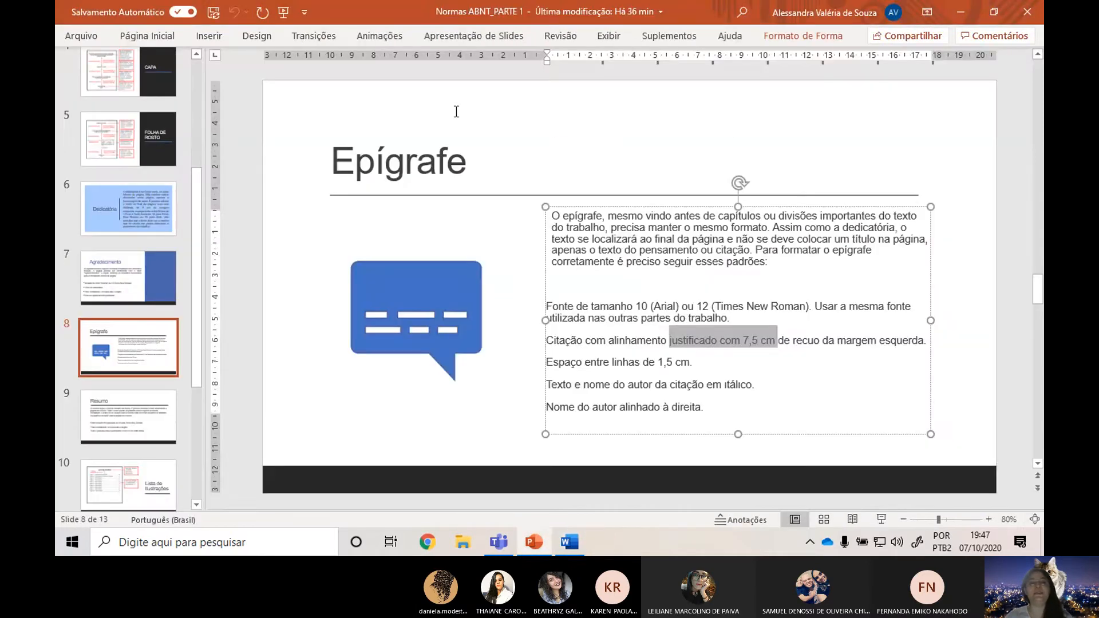
key("alt+Tab")
left_click(450, 86)
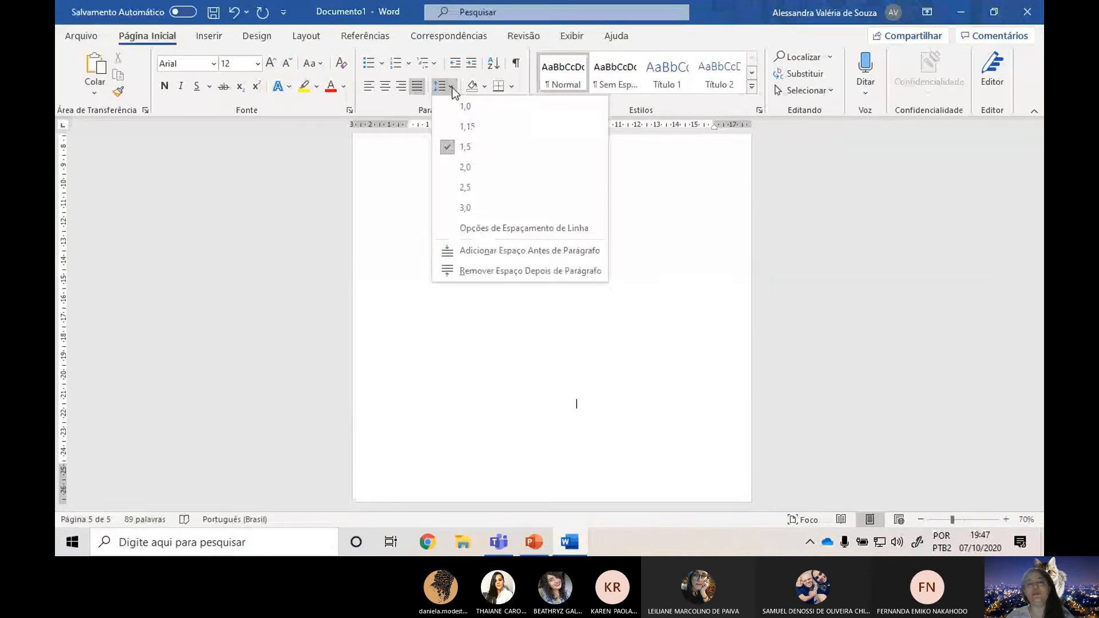
key("alt+Tab")
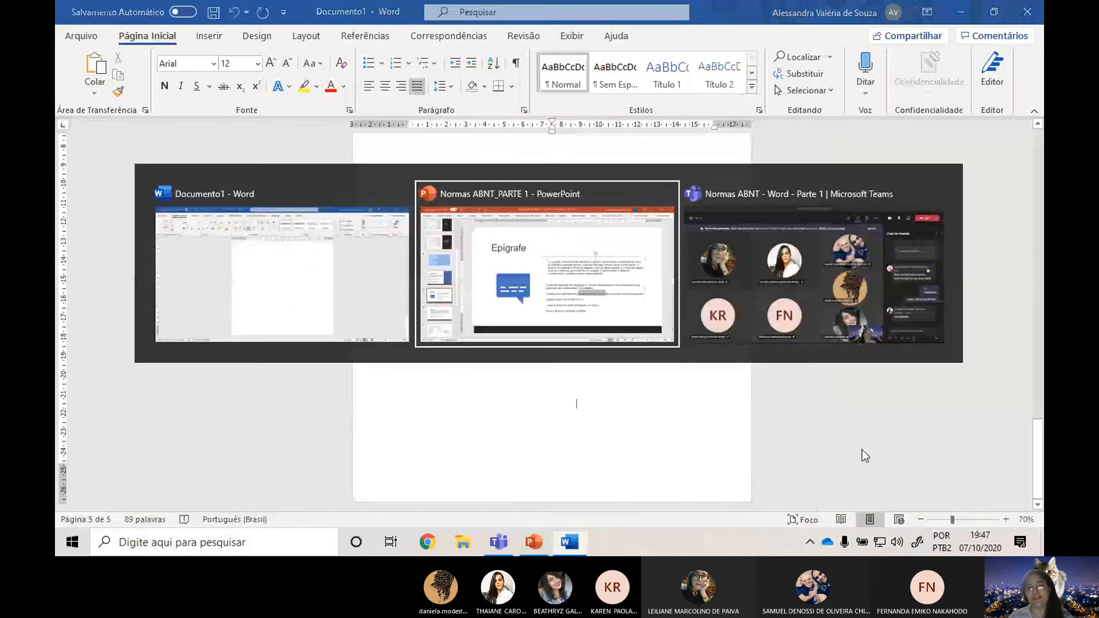
key("alt+Tab")
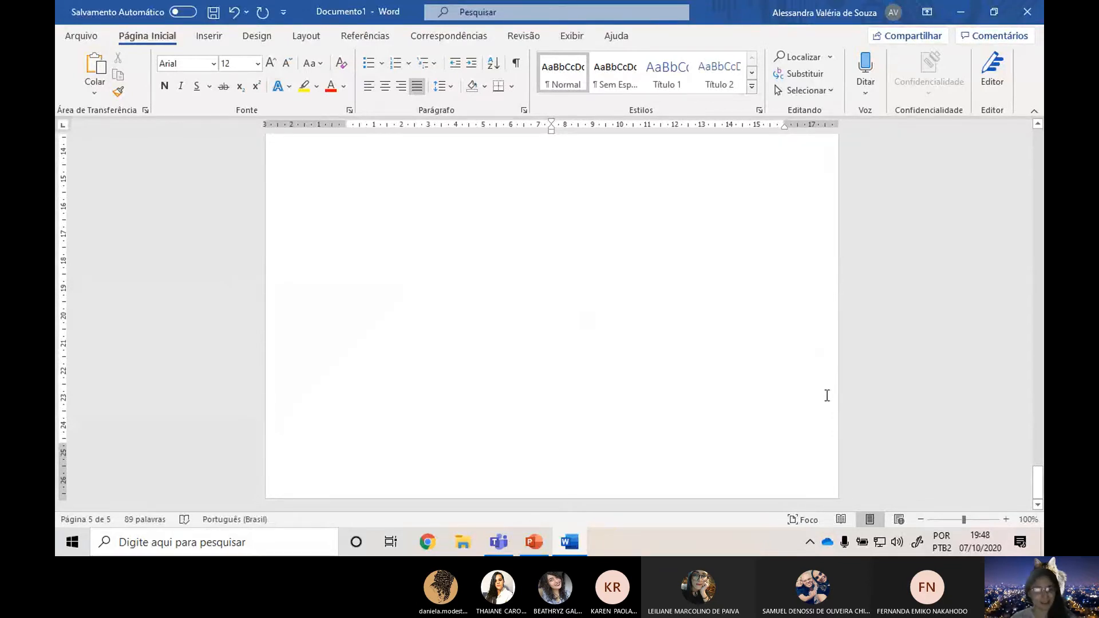
Write the epigraph quote “É preciso amar as pessoas como se não houvesse amanhã” followed by an opening parenthesis.
type("\"")
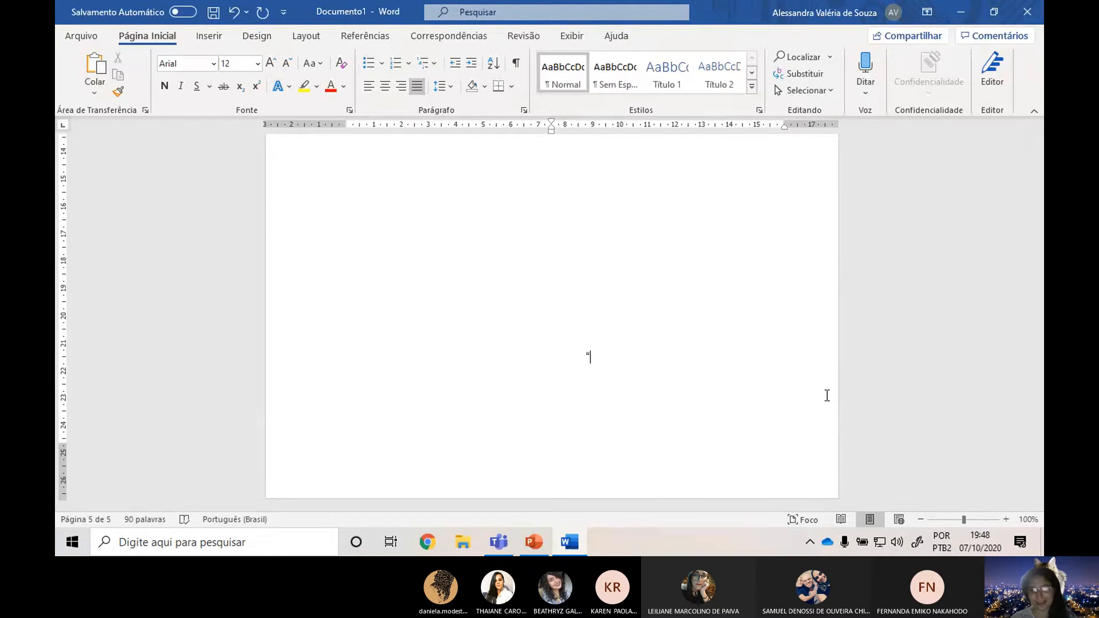
scroll(697, 429, "up", 2, "ctrl")
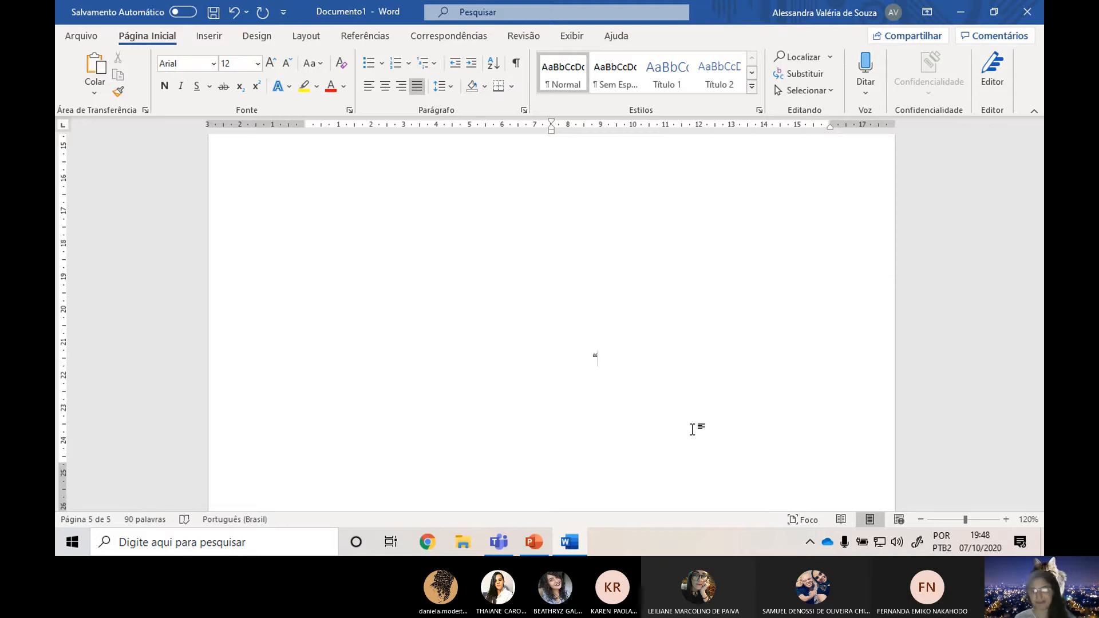
type("É")
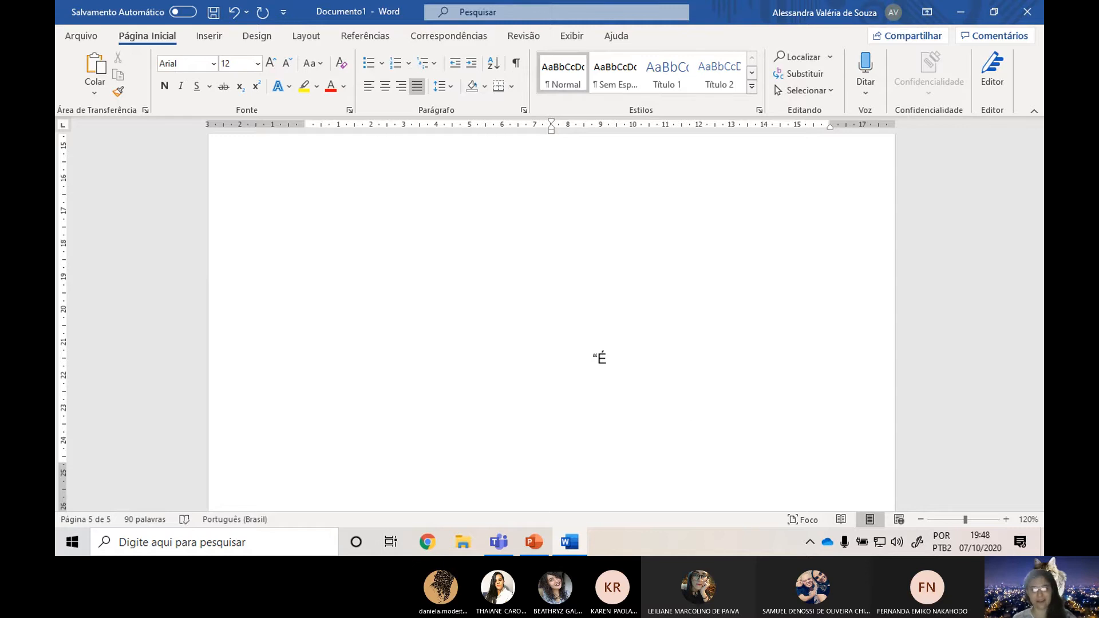
type(" preciso amar")
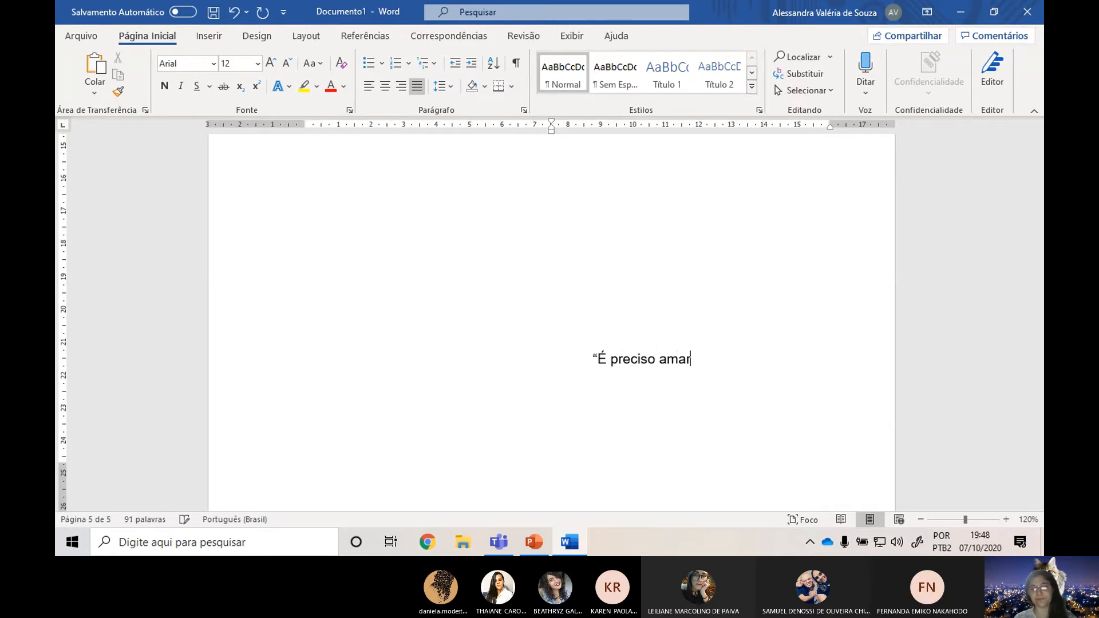
type(" as pessoas co")
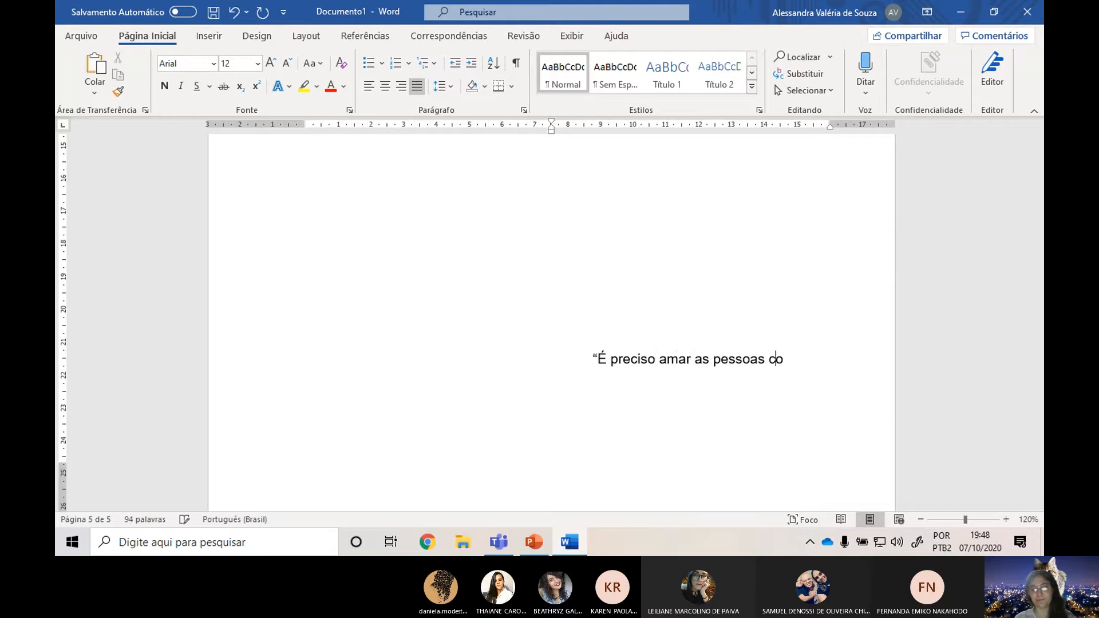
type("mo se não")
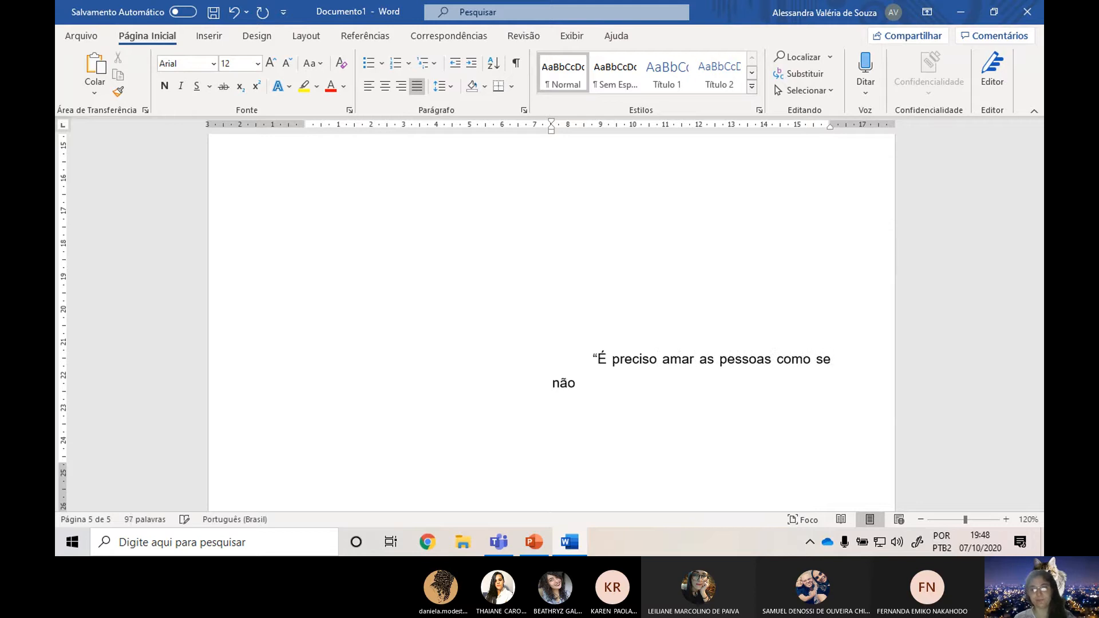
type(" houvesse amanh")
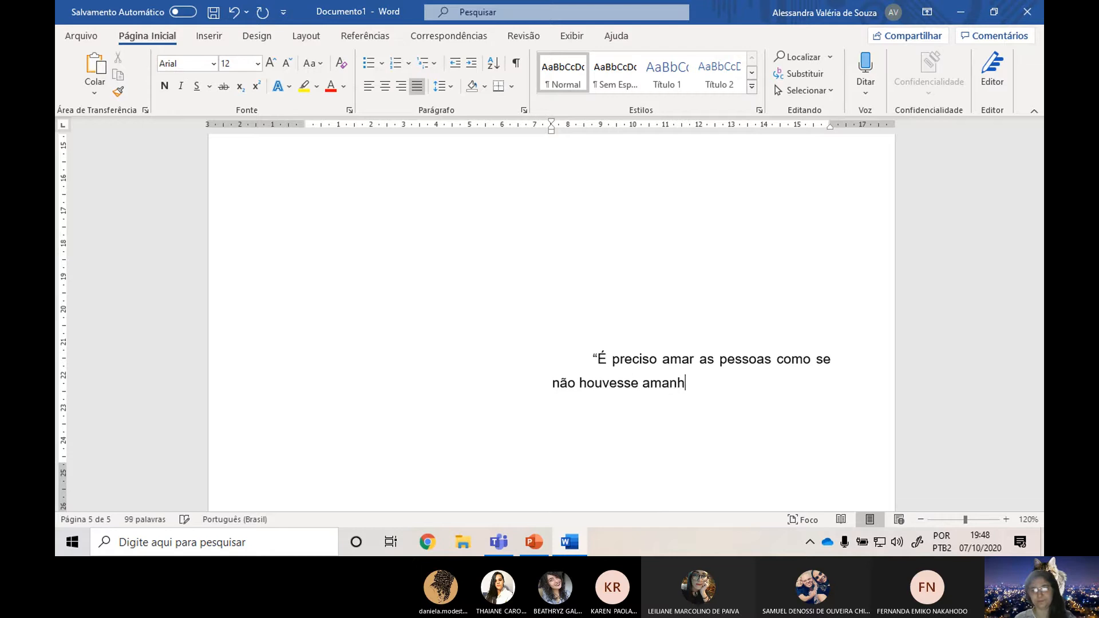
type("ã” (")
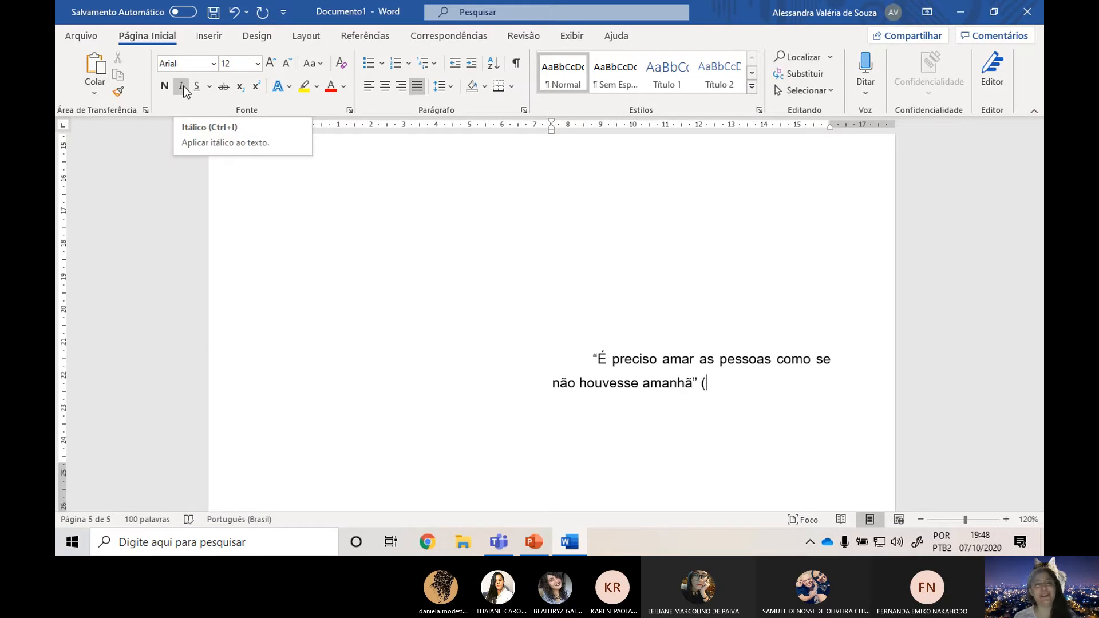
Add the author "Legião Urbana" in italics after the quote and close the parenthesis in regular style.
key("ctrl+i")
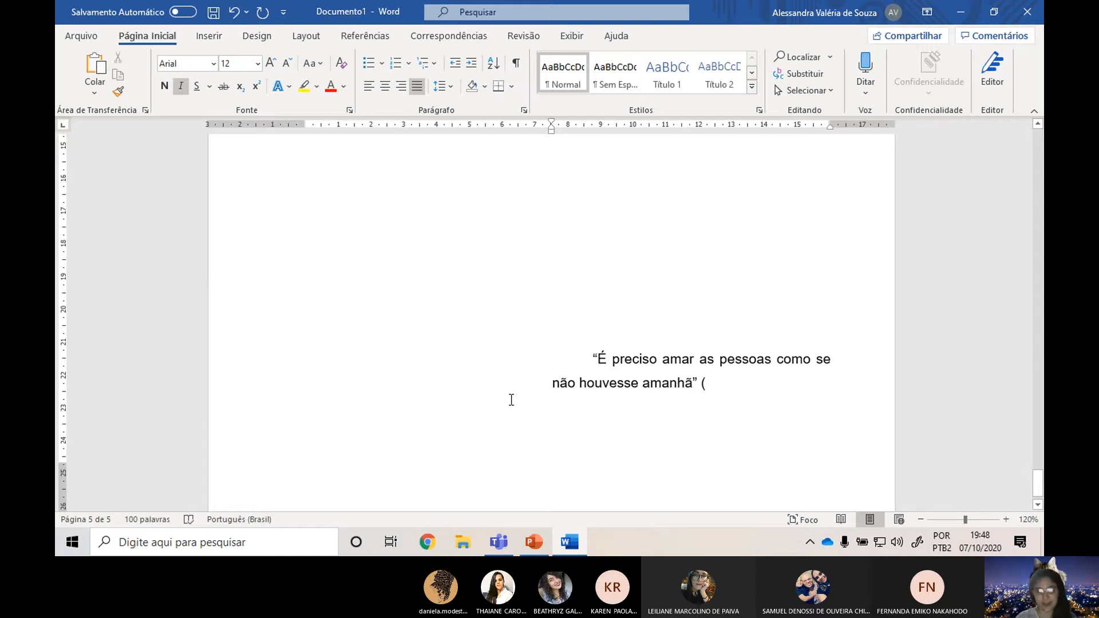
type("Legiã")
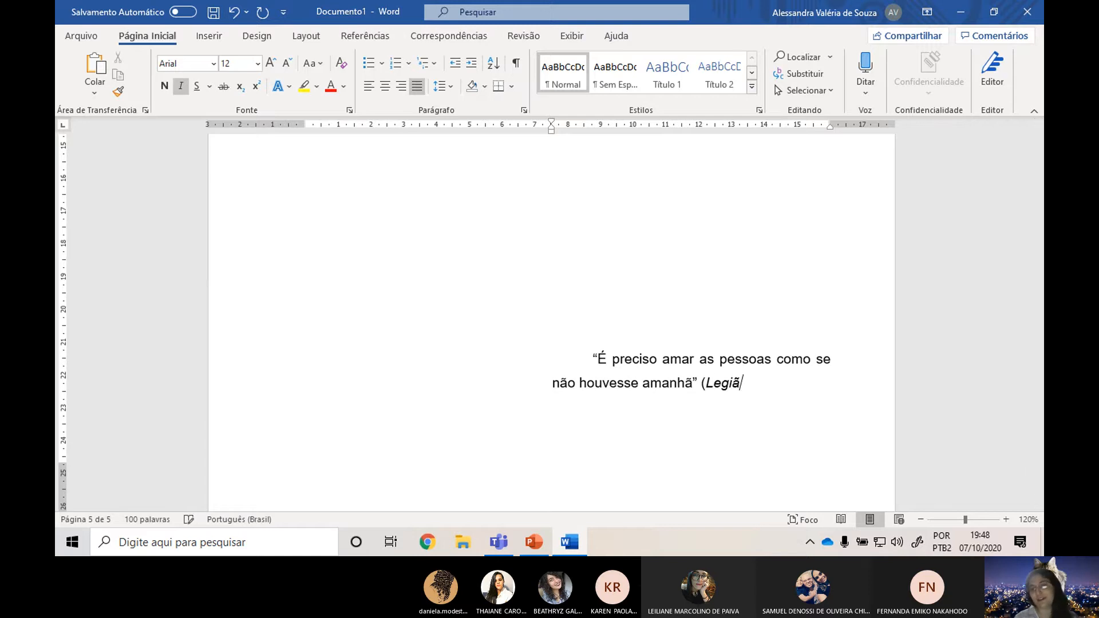
type("o Urbana")
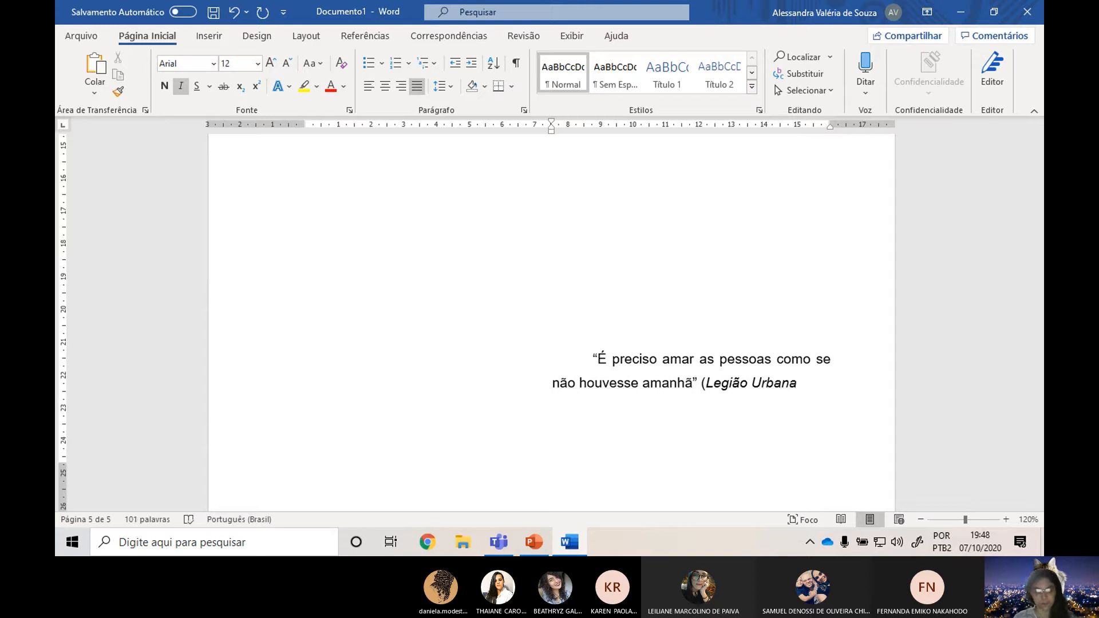
key("ctrl+i")
type(")")
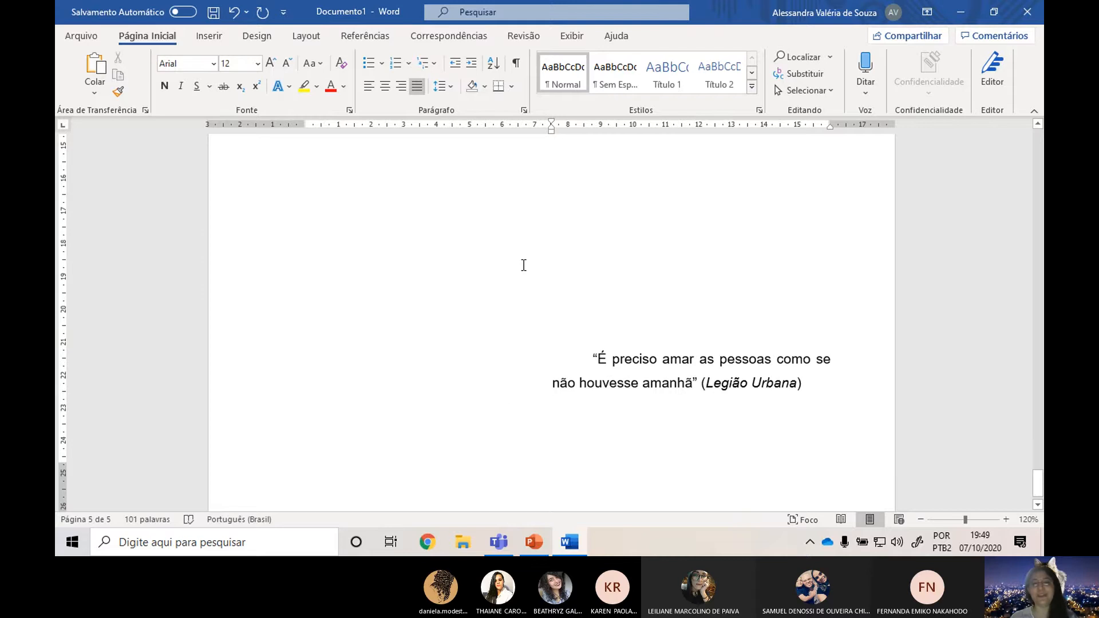
Review all document pages in order, from the cover, title page, dedication and acknowledgements to the epigraph.
scroll(522, 265, "down", 8, "ctrl")
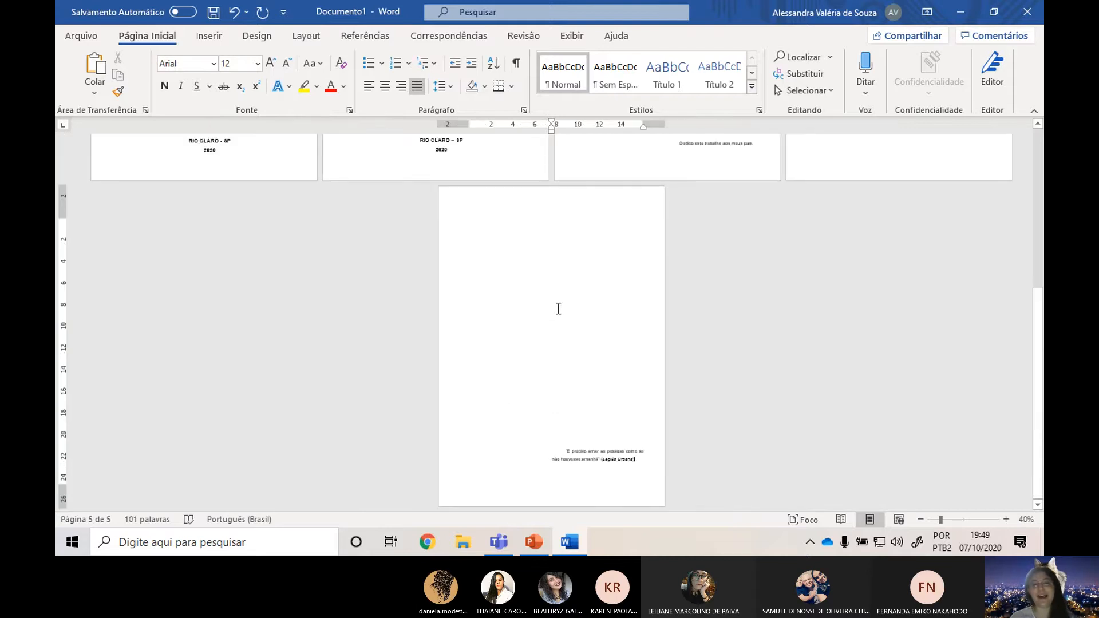
scroll(546, 315, "up", 5)
scroll(274, 189, "up", 2)
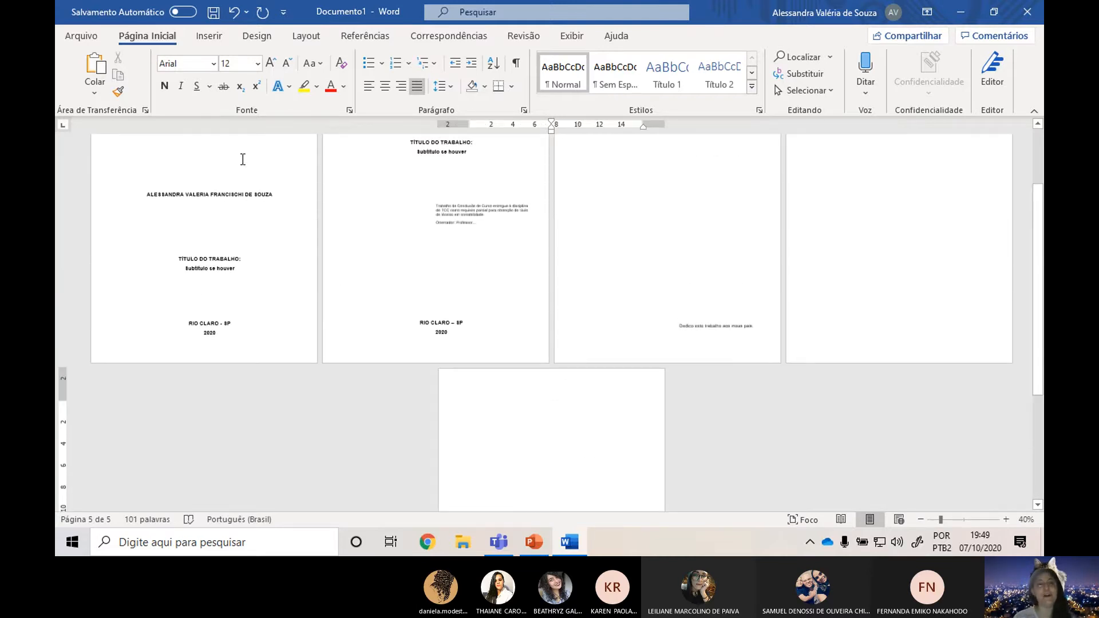
left_click(243, 160)
scroll(401, 257, "up", 2)
left_click(496, 250)
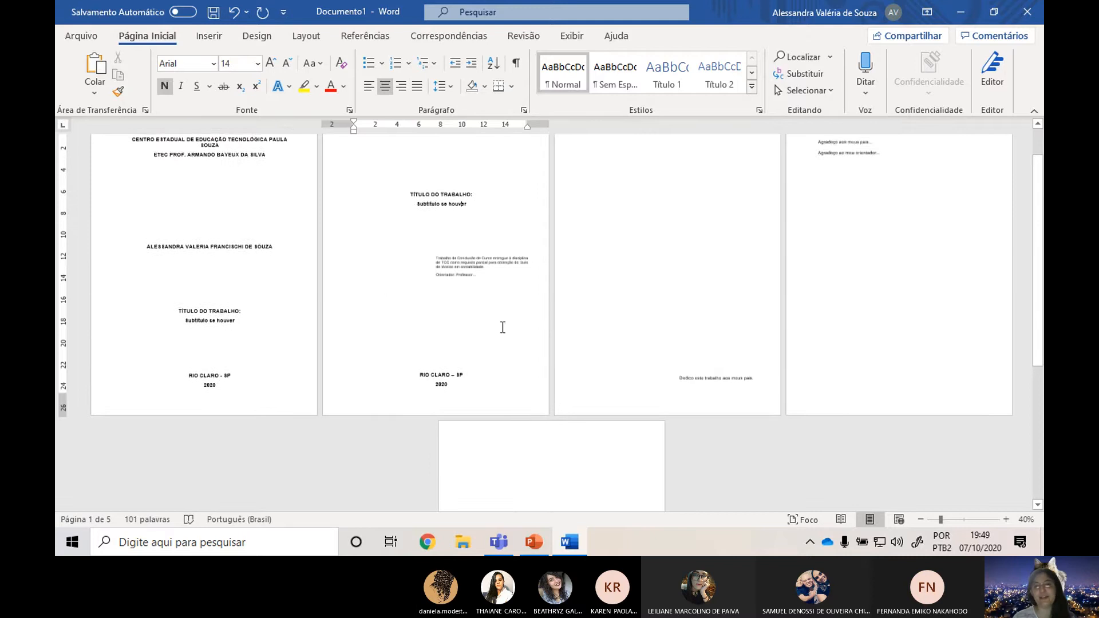
scroll(496, 324, "up", 1)
left_click(766, 244)
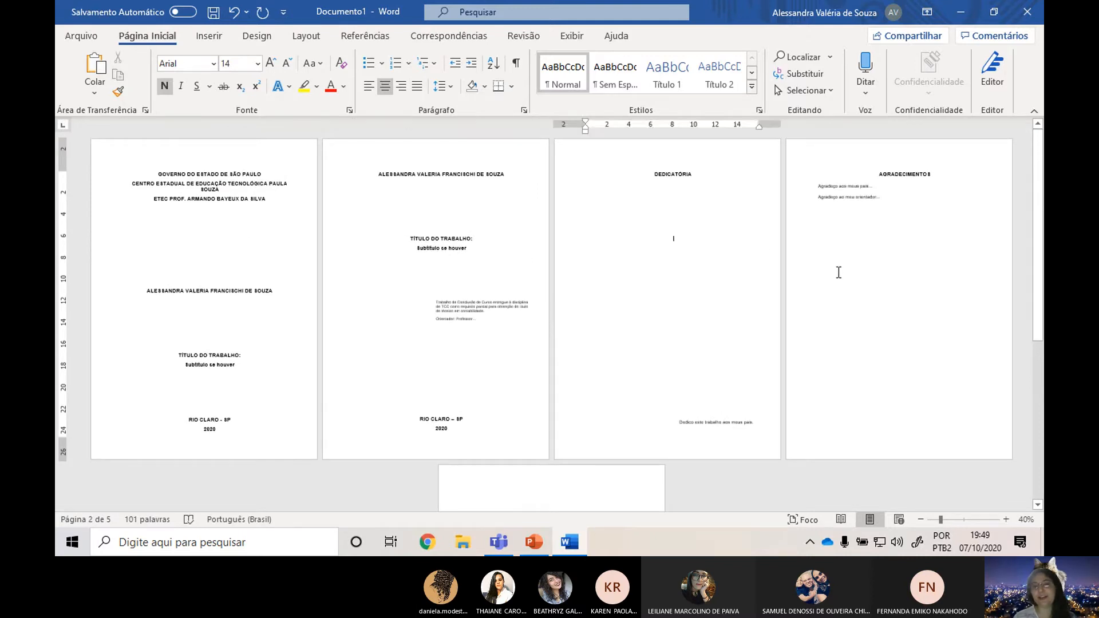
scroll(858, 257, "down", 1)
left_click(875, 228)
scroll(861, 232, "down", 2)
scroll(725, 345, "down", 2)
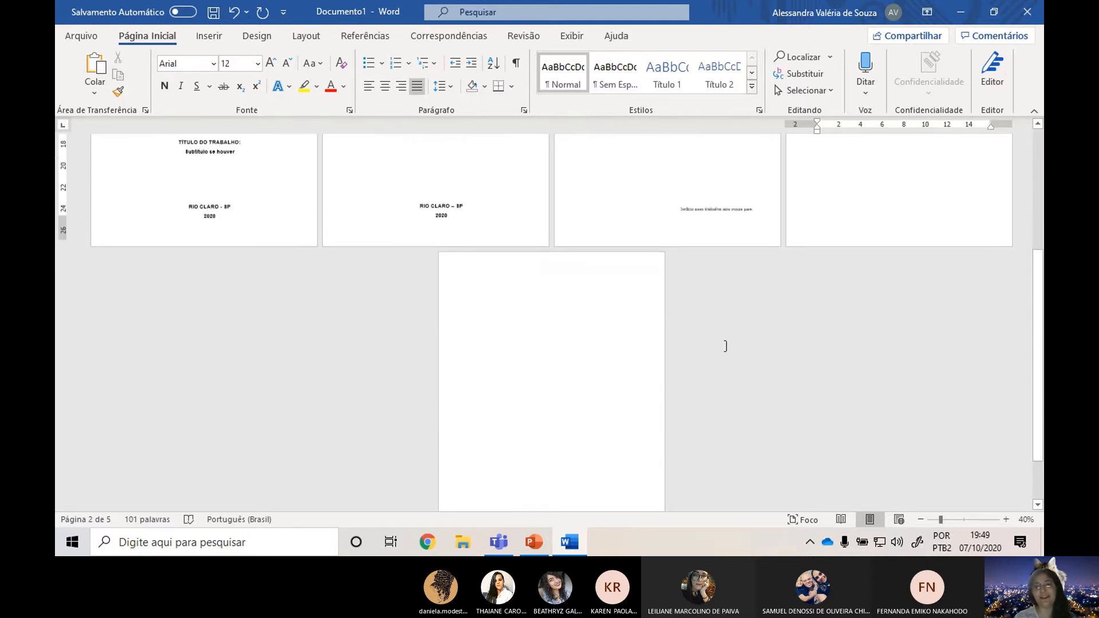
scroll(724, 345, "down", 1)
left_click(660, 465)
Look at the Microsoft Teams meeting window and return to the Word document.
key("alt+Tab")
key("alt+Tab")
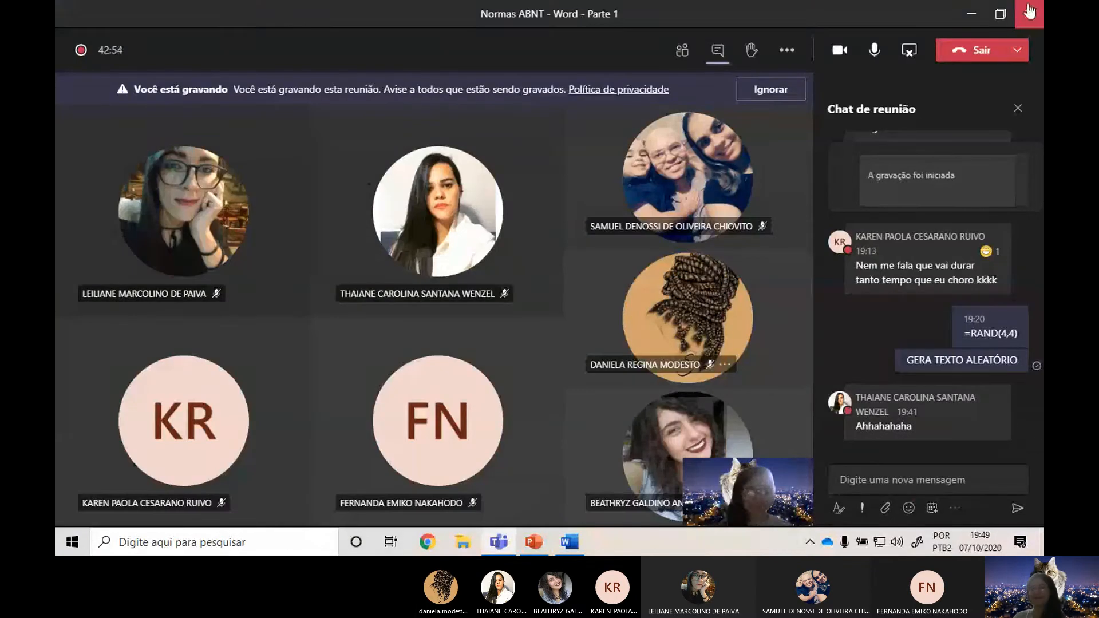
key("alt+Tab")
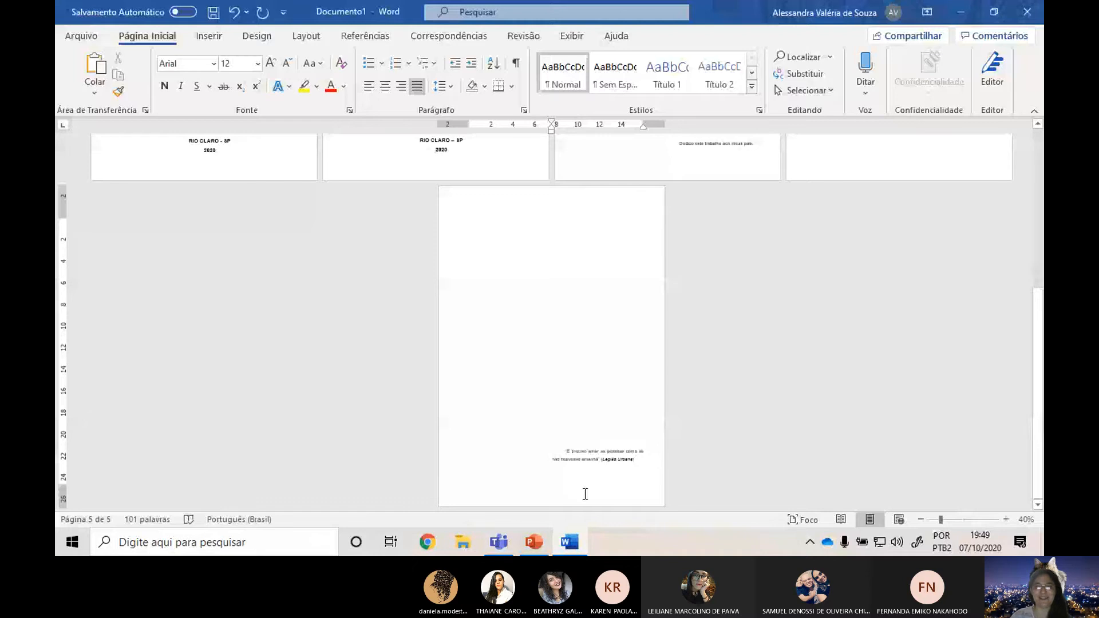
Add a blank line below the epigraph quote and reset its left indent to 0 cm.
scroll(630, 434, "up", 5, "ctrl")
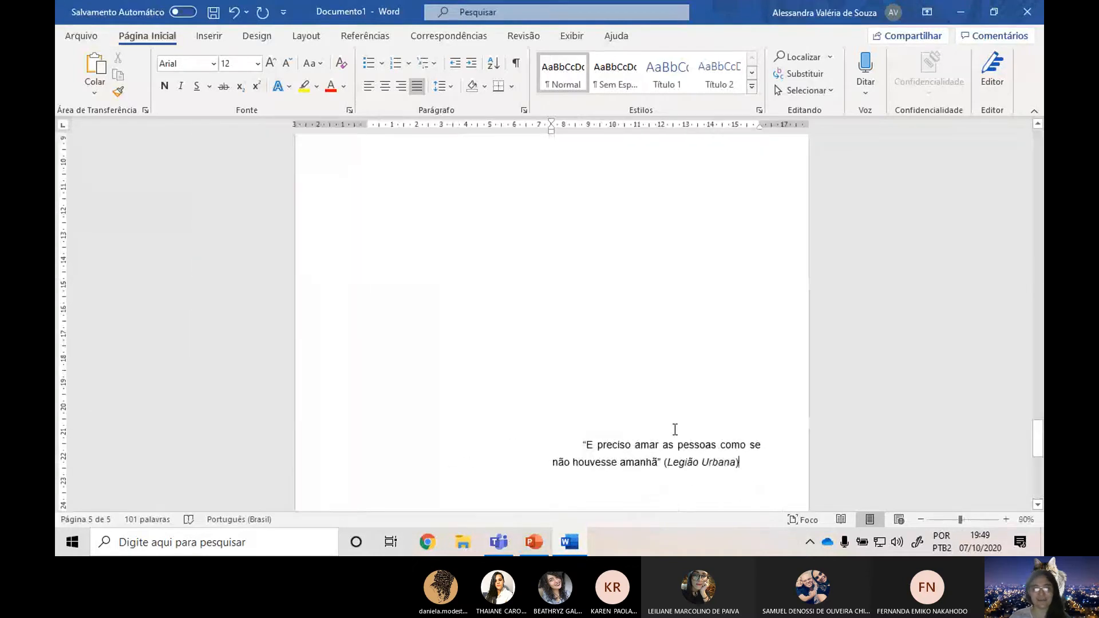
left_click(213, 39)
left_click(148, 36)
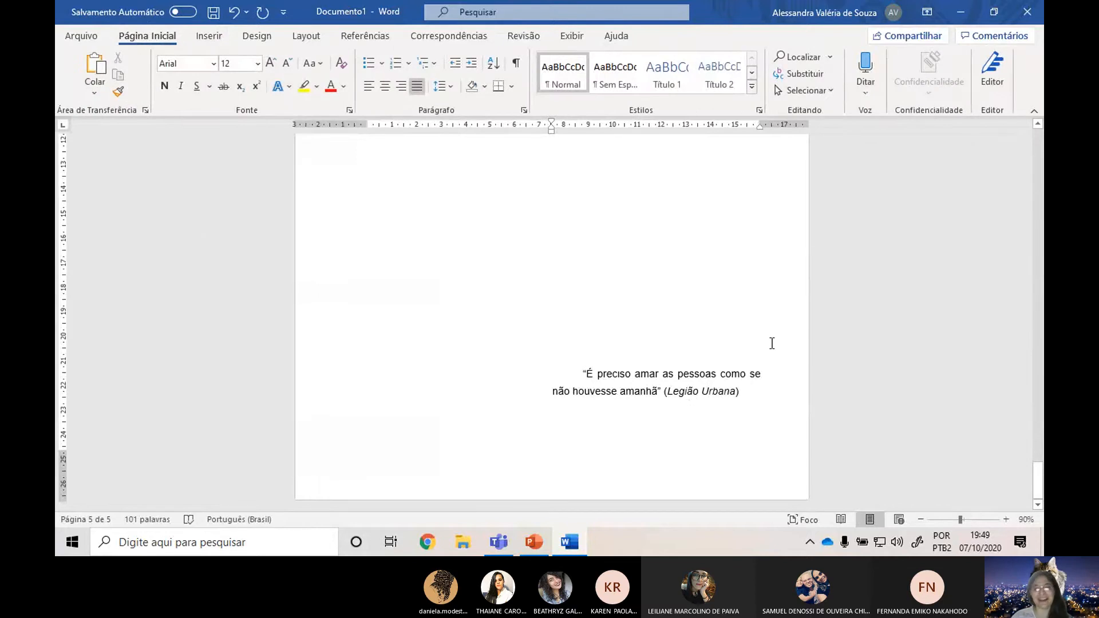
key("Return")
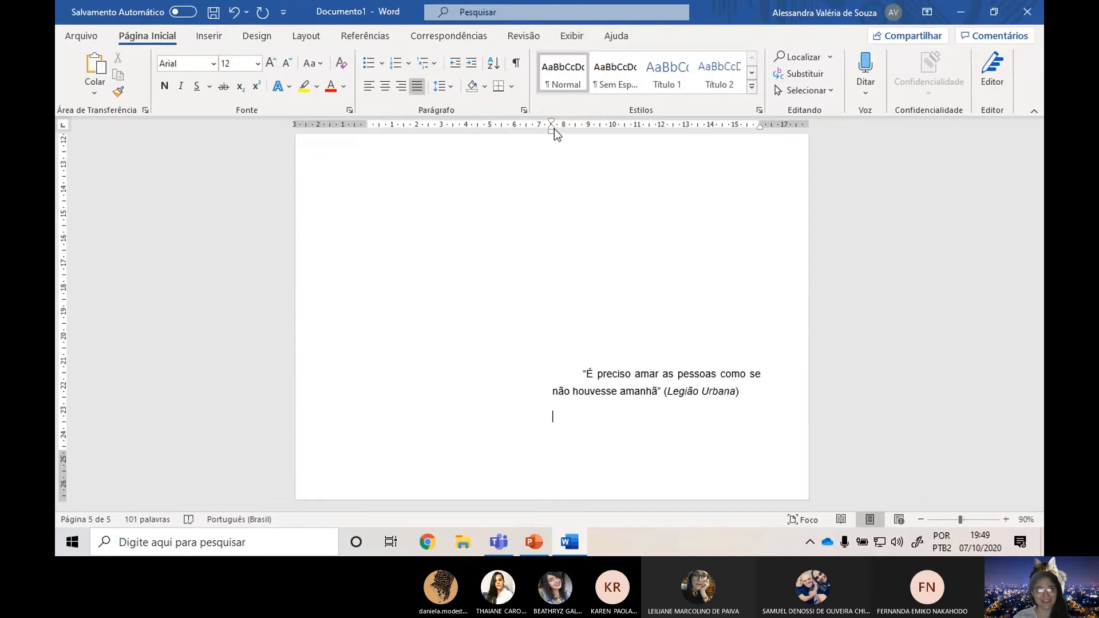
left_click_drag(553, 130, 368, 145)
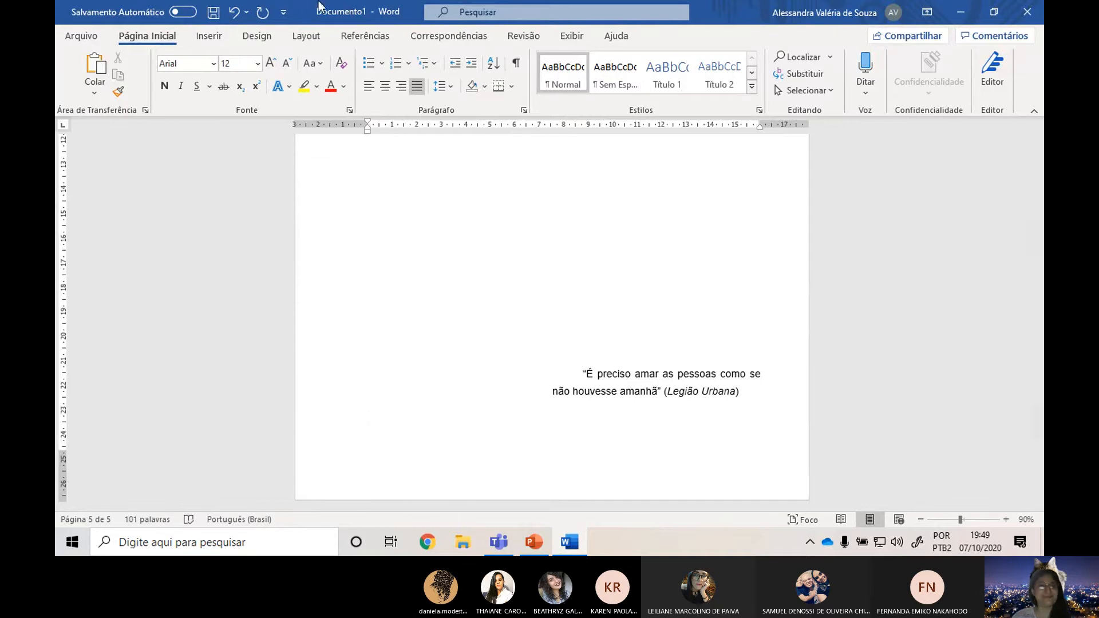
Insert a page break at the blank line below the epigraph to start a new page.
left_click(307, 36)
left_click(276, 56)
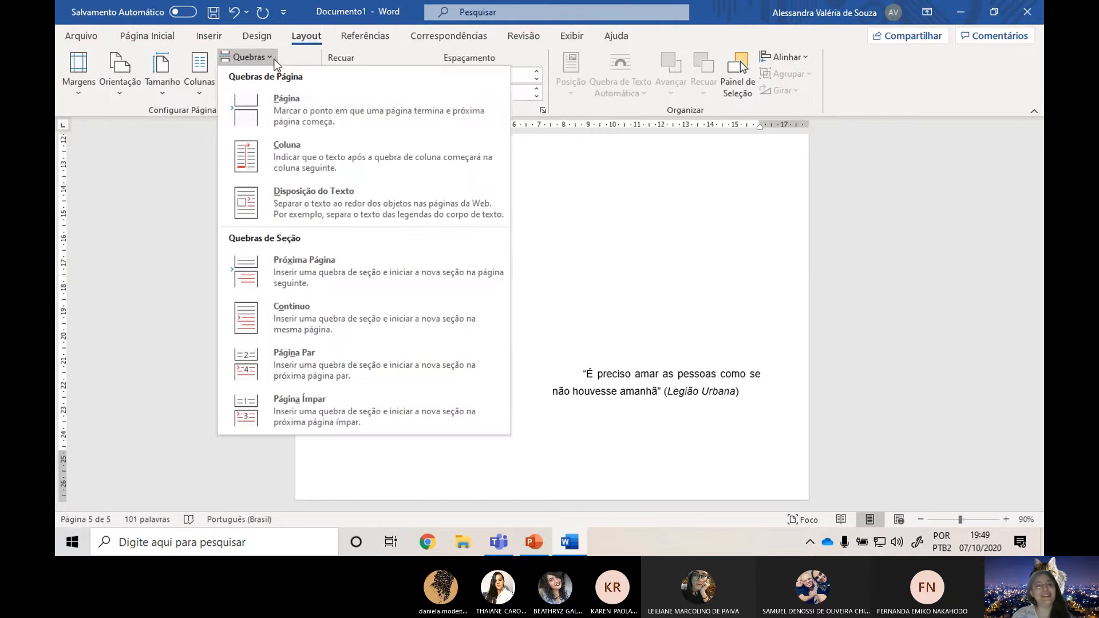
left_click(288, 86)
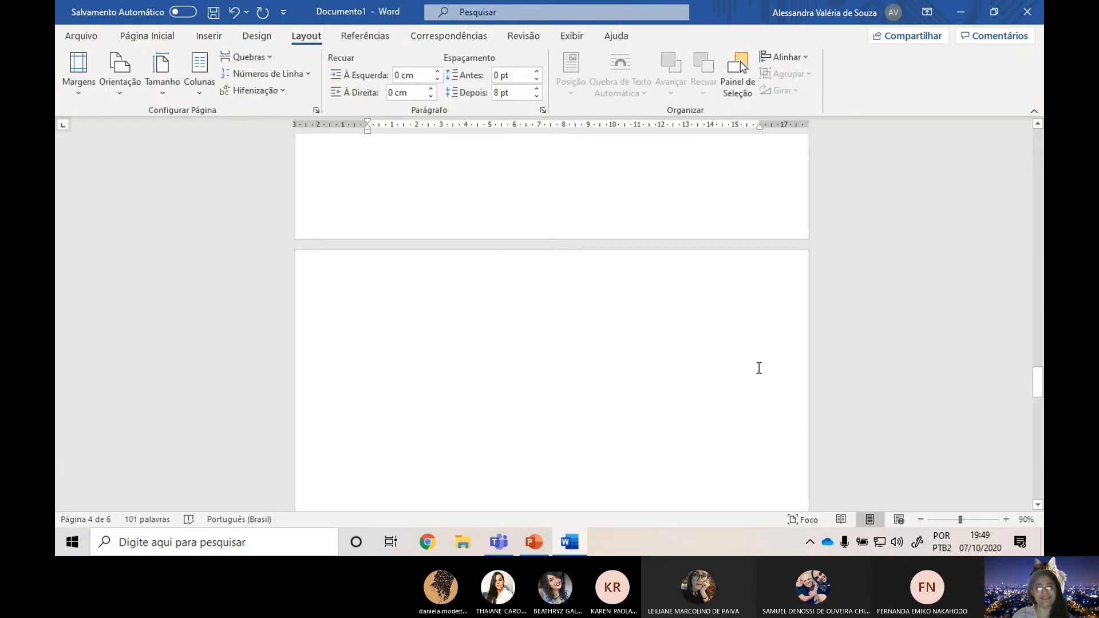
scroll(759, 368, "down", 6)
scroll(795, 283, "down", 4)
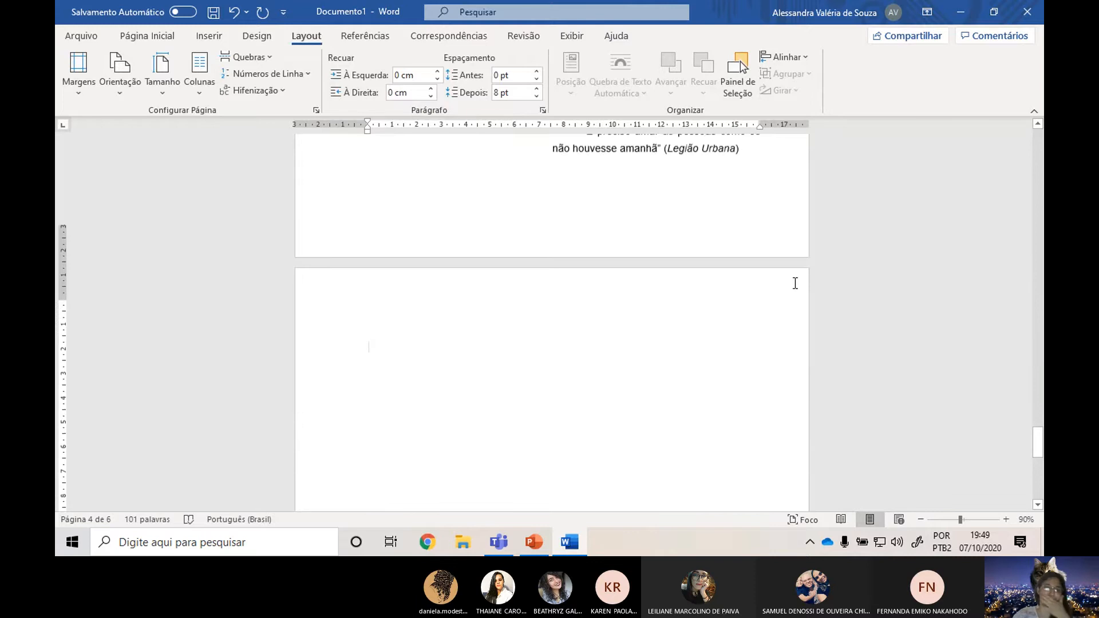
Switch back to the ABNT norms presentation in PowerPoint at the "Epígrafe" slide.
key("alt+Tab")
key("Tab")
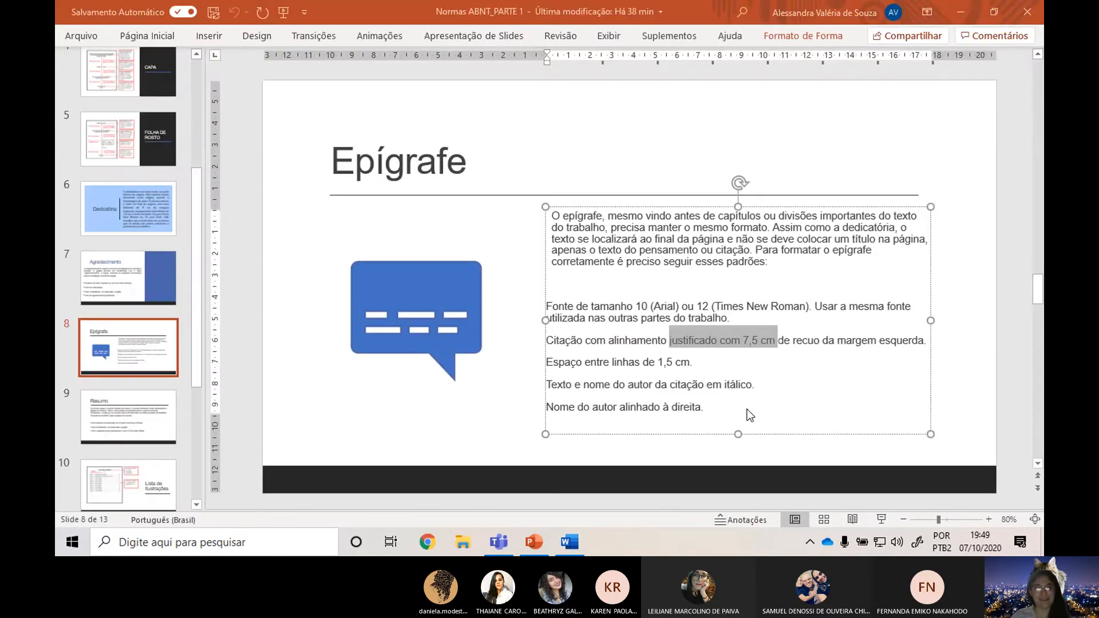
Consult the "Resumo" slide in PowerPoint and add the bold 14 pt title "RESUMO" to the new page in Word.
left_click(115, 421)
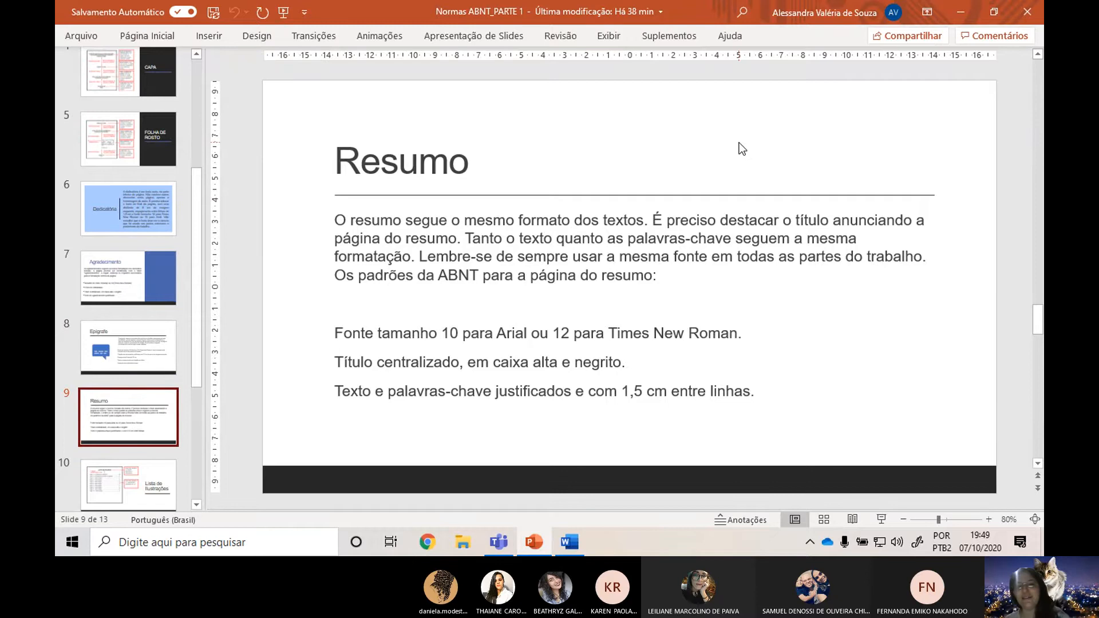
key("alt+Tab")
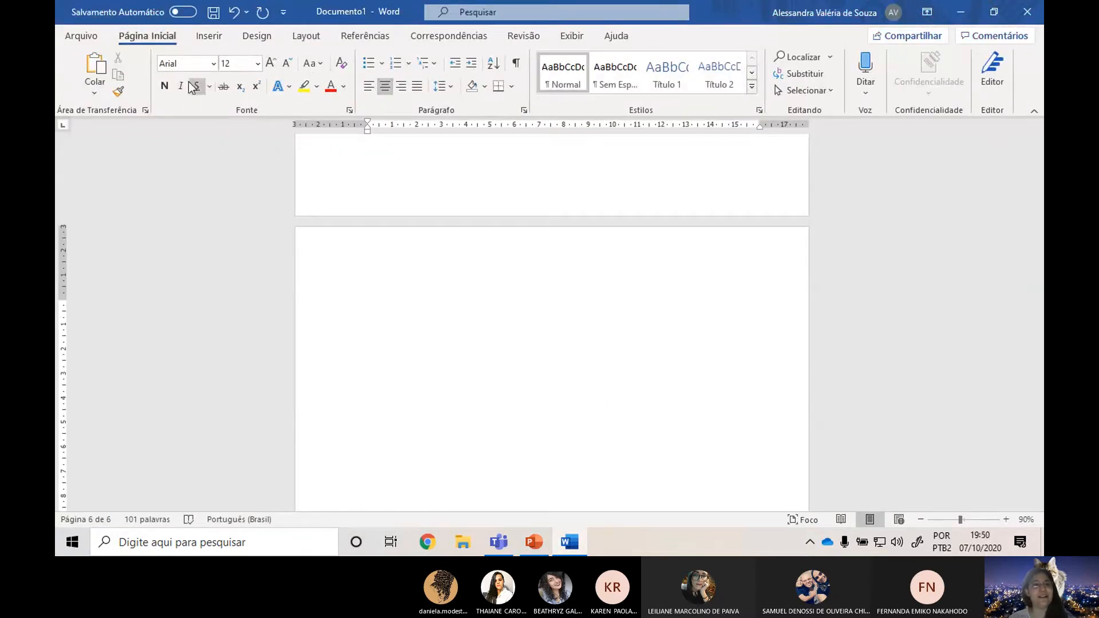
left_click(273, 63)
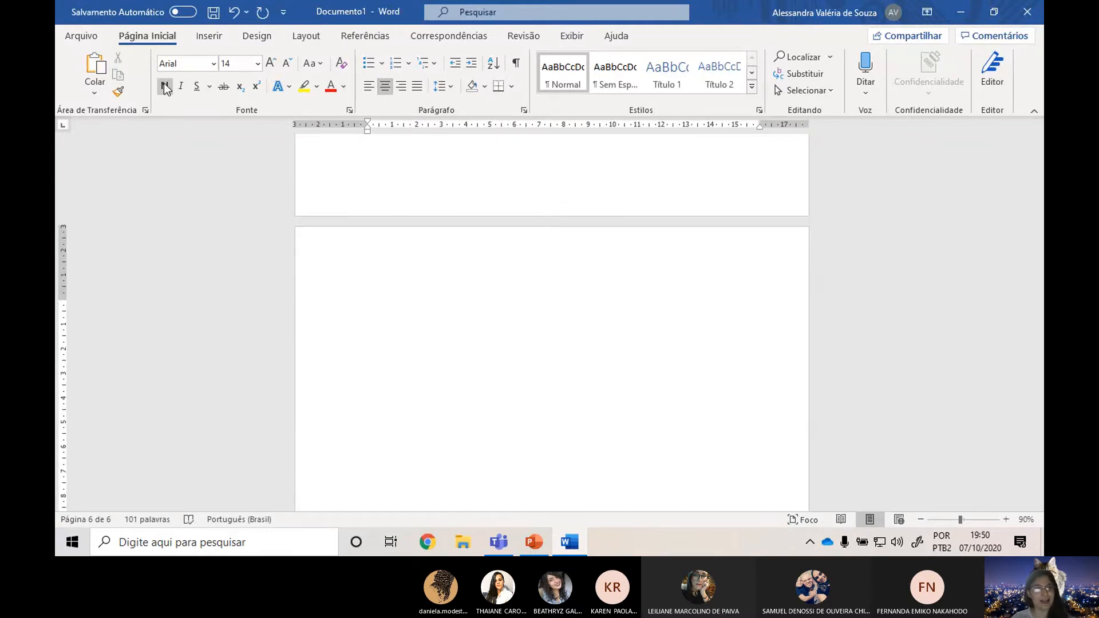
type("REL")
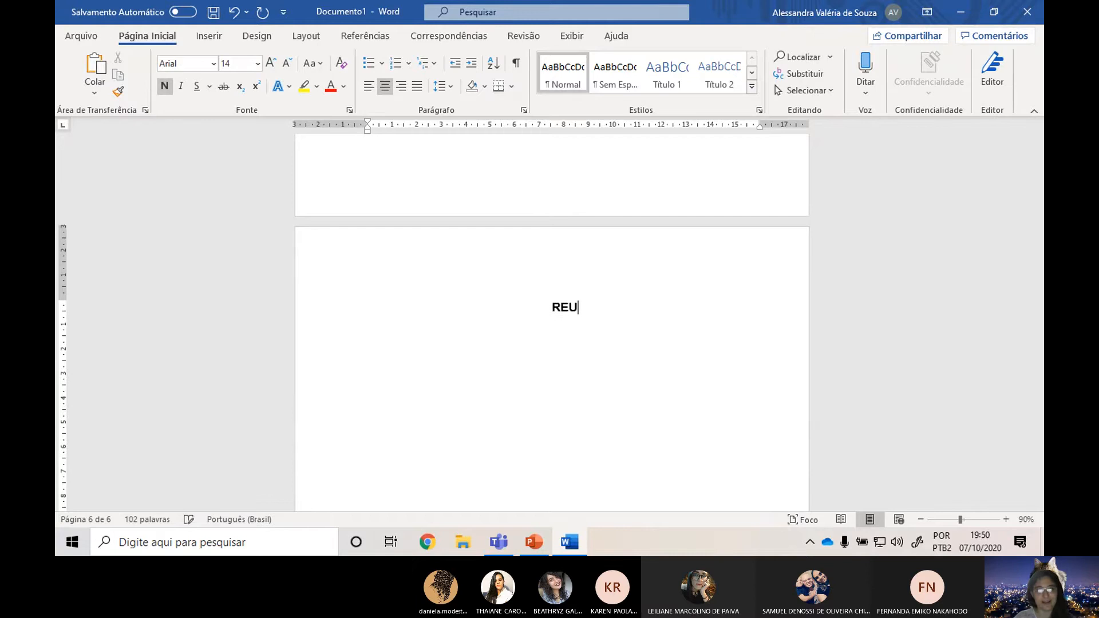
key("BackSpace")
type("SUM")
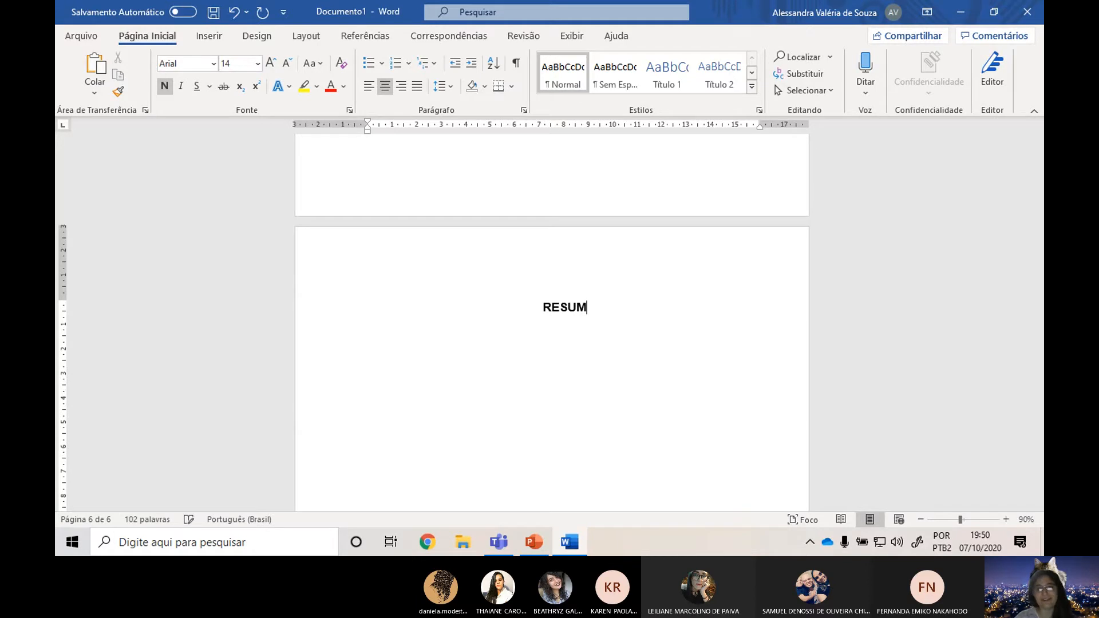
type("O")
key("Return")
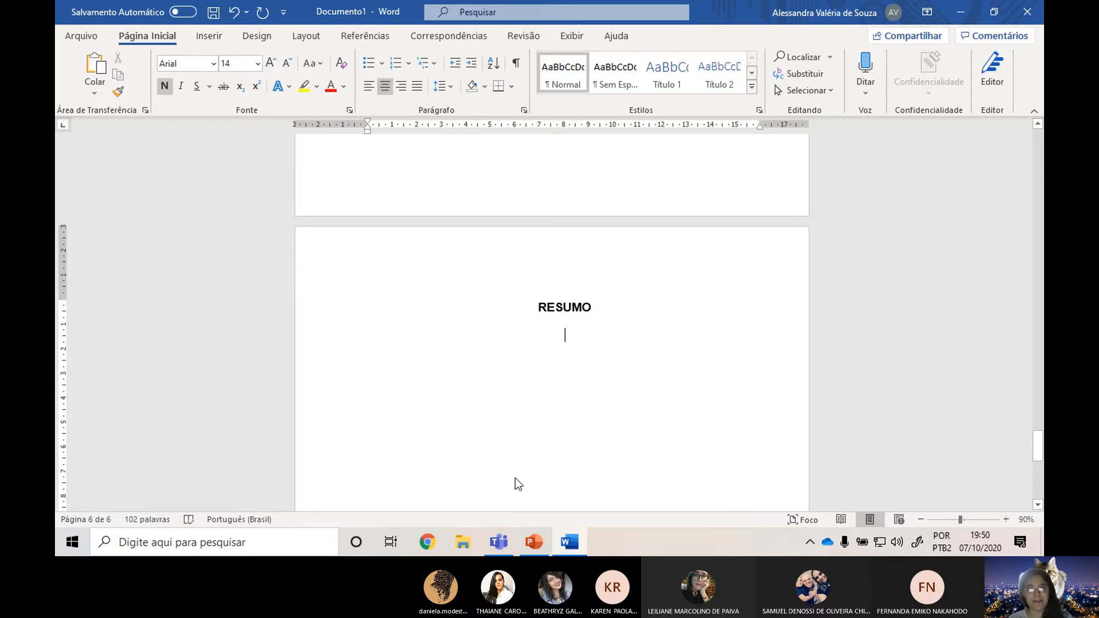
Recheck the "Resumo" slide and format the line below the title in Word as justified, non-bold, 12 pt with 1.5 line spacing.
key("alt+Tab")
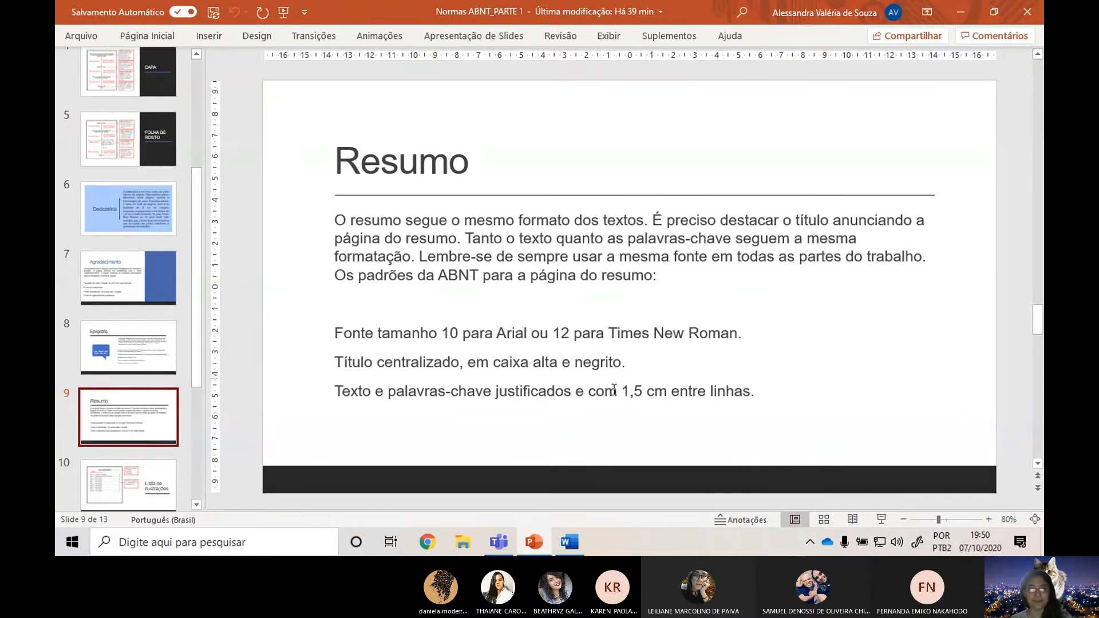
key("alt+Tab")
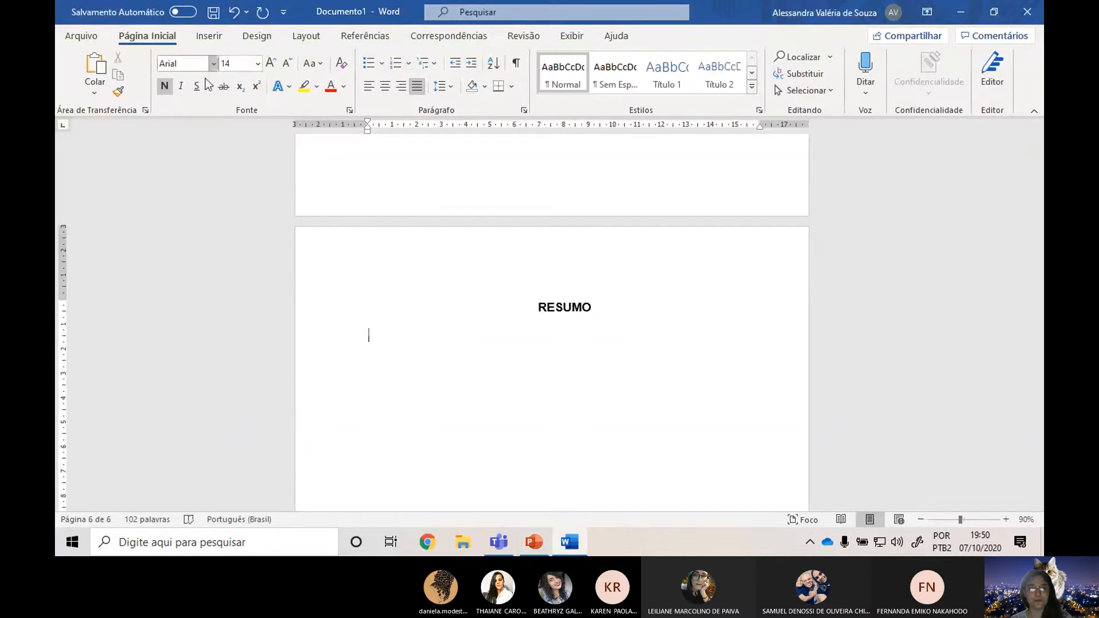
left_click(284, 68)
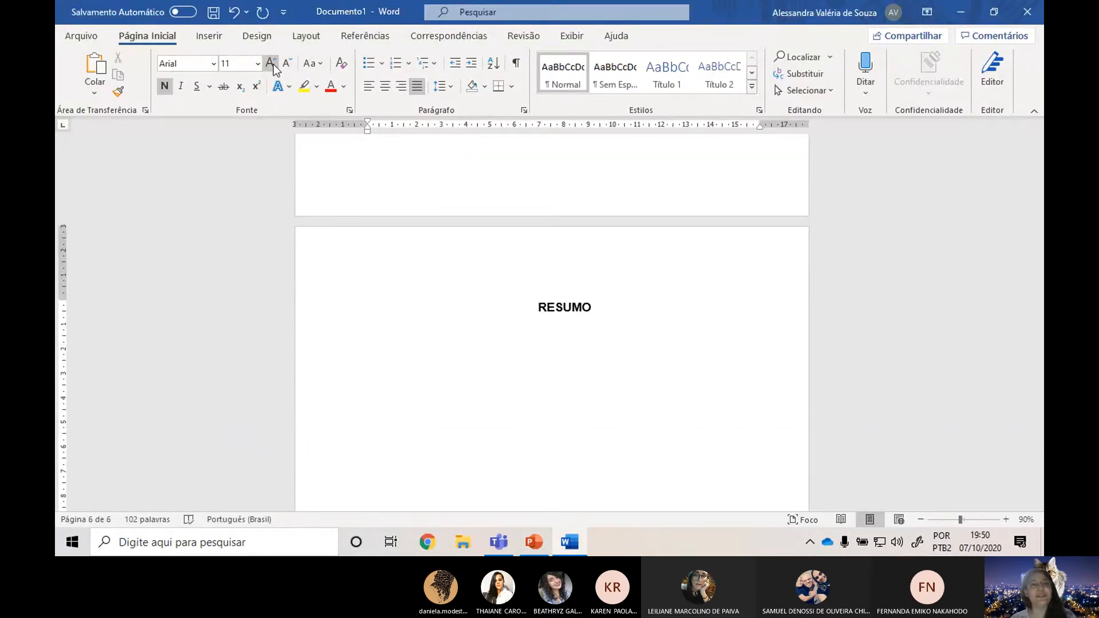
left_click(273, 64)
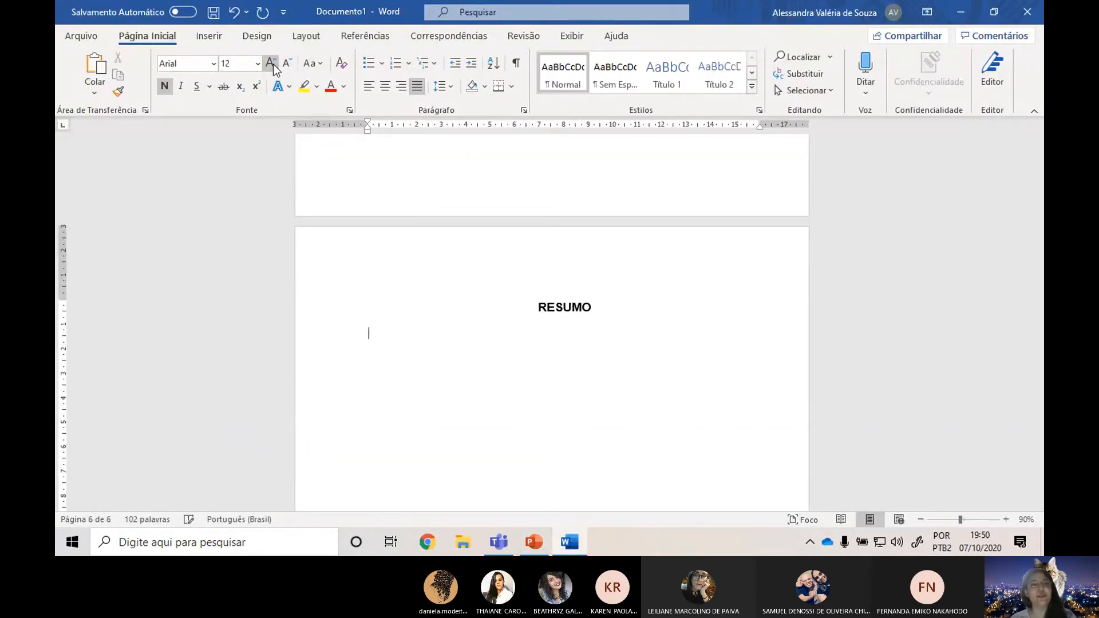
left_click(441, 86)
left_click(488, 147)
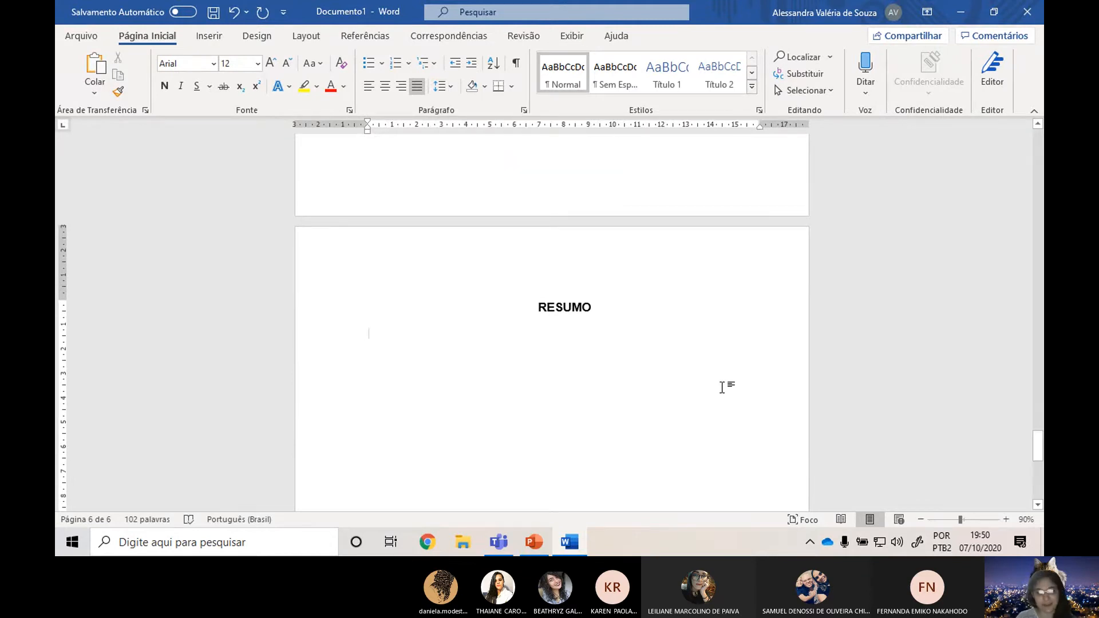
Generate placeholder text below the RESUMO title with the formula =rand(3,3).
type("=rand(")
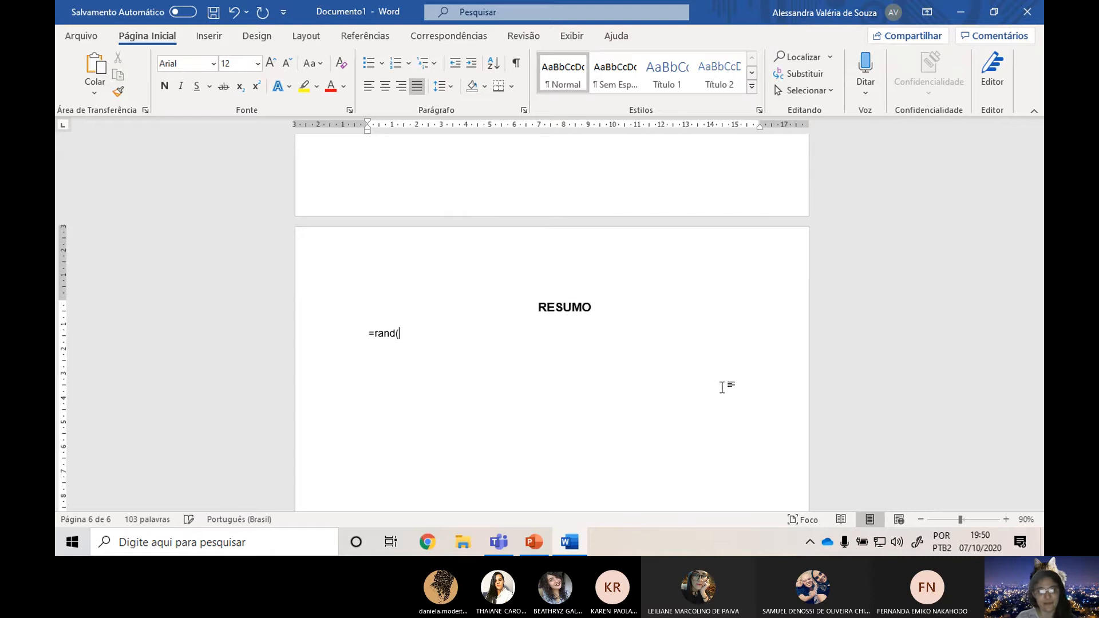
type("c3,3)")
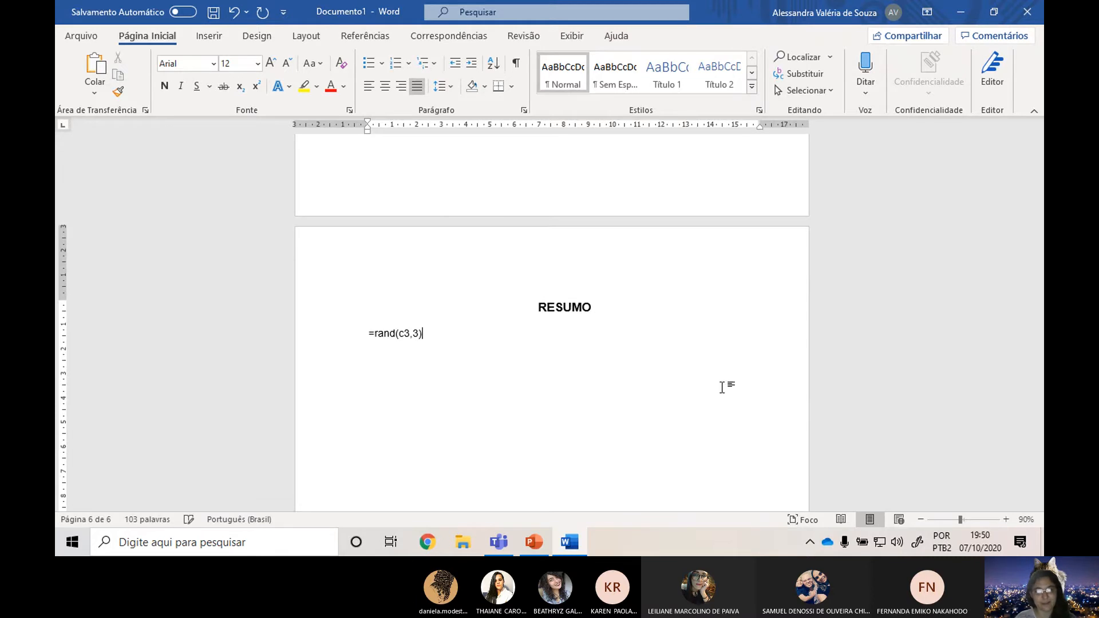
key("BackSpace")
key("BackSpace")
key("BackSpace")
key("BackSpace")
key("BackSpace")
type("3,3)")
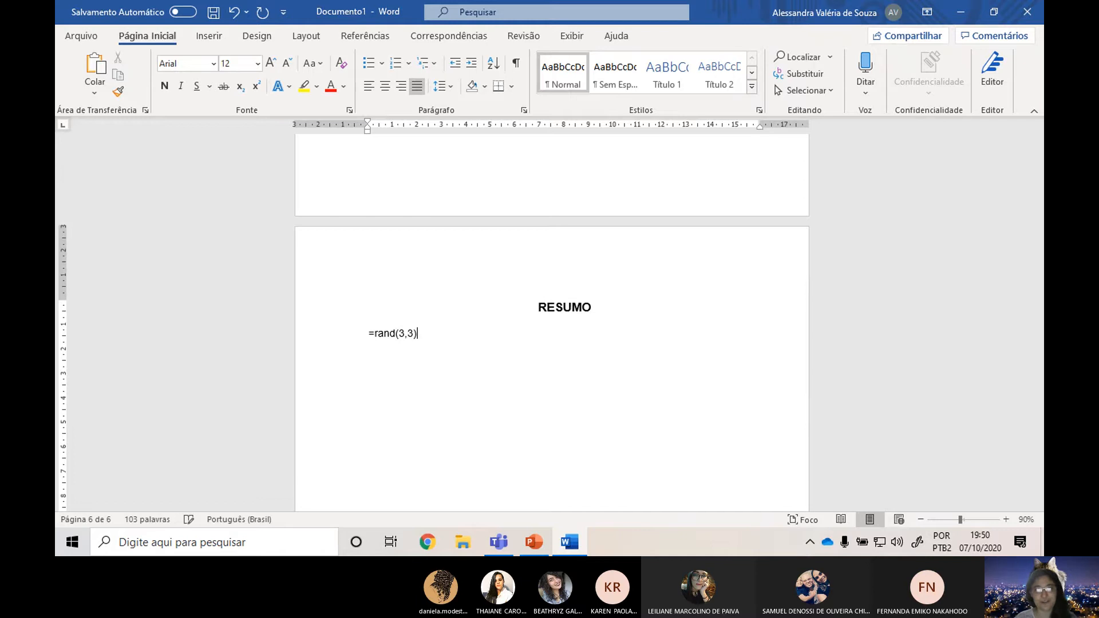
key("Return")
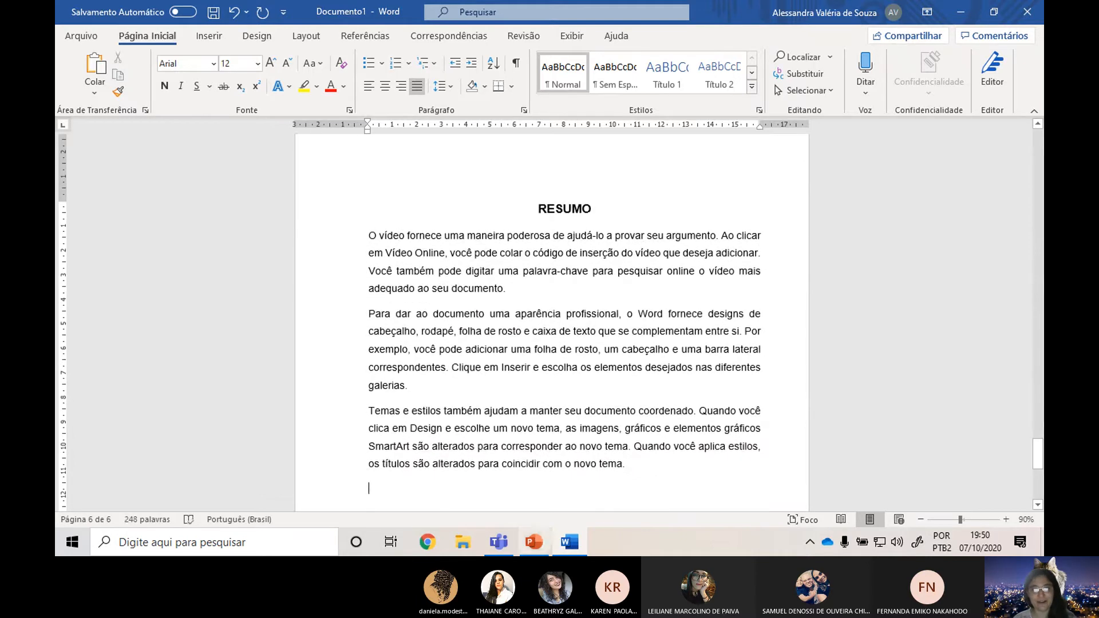
Merge the three placeholder paragraphs under RESUMO into a single paragraph.
left_click(625, 288)
key("Delete")
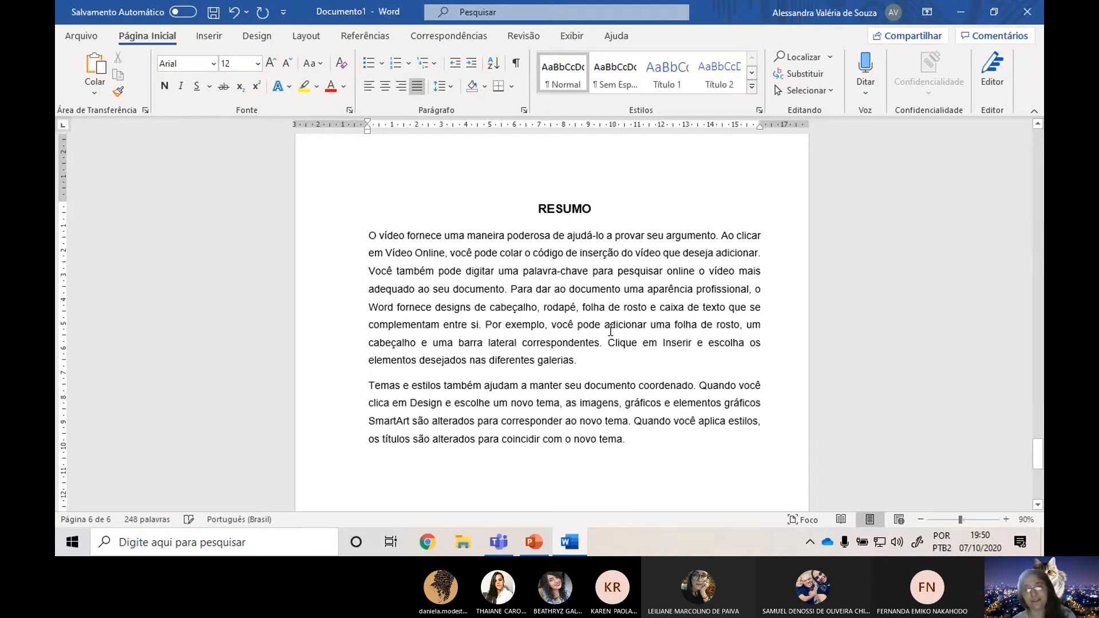
left_click(624, 359)
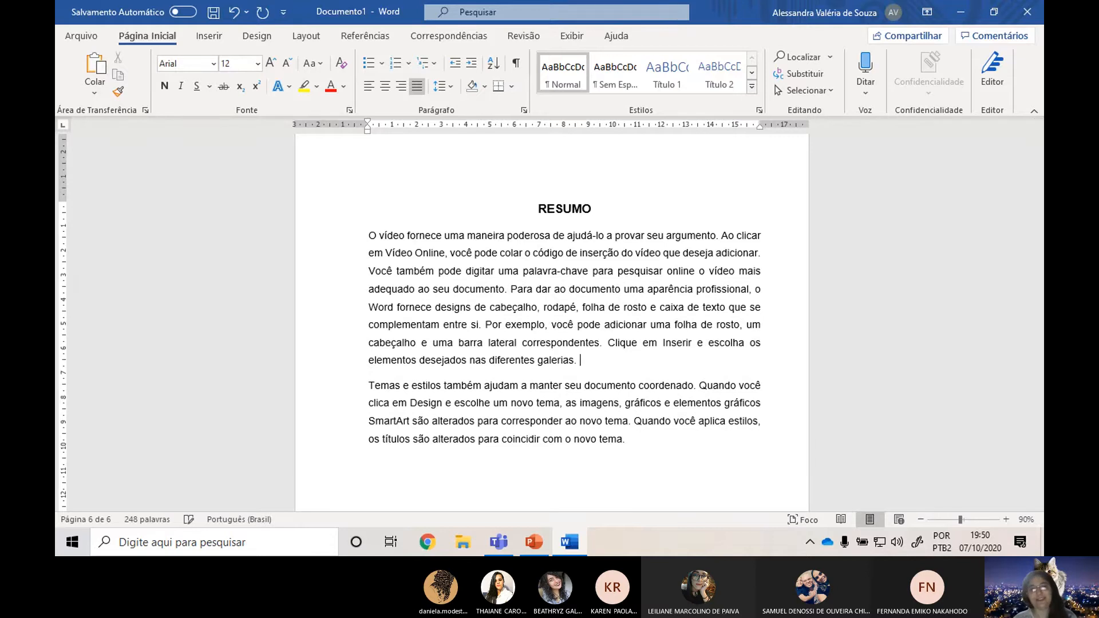
key("Delete")
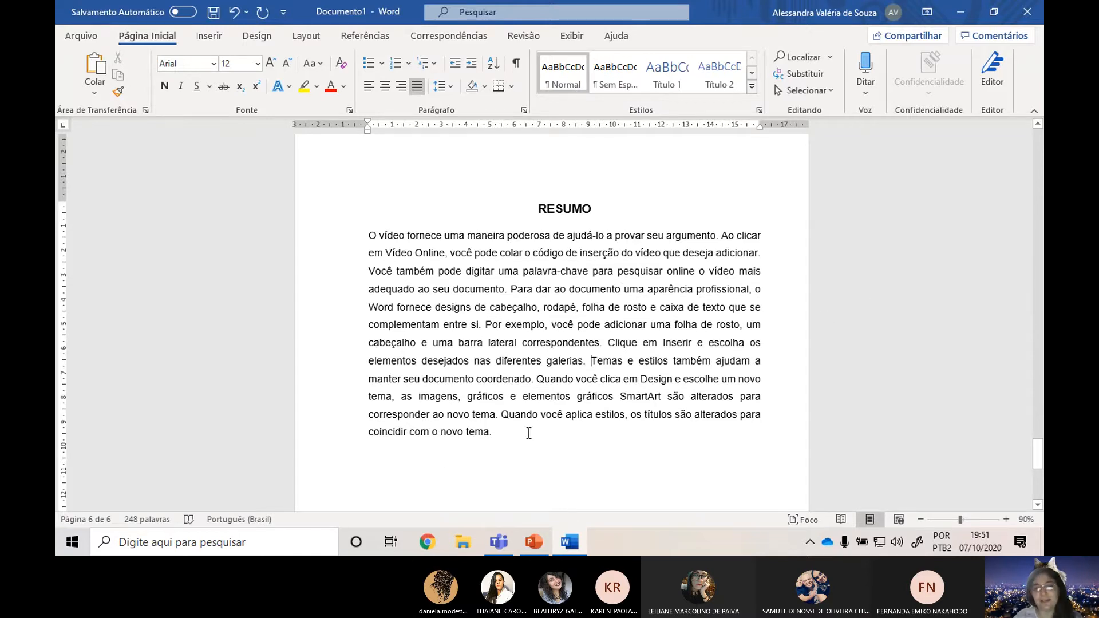
Select the whole abstract paragraph and view its word count statistics.
left_click_drag(517, 432, 325, 231)
left_click(575, 31)
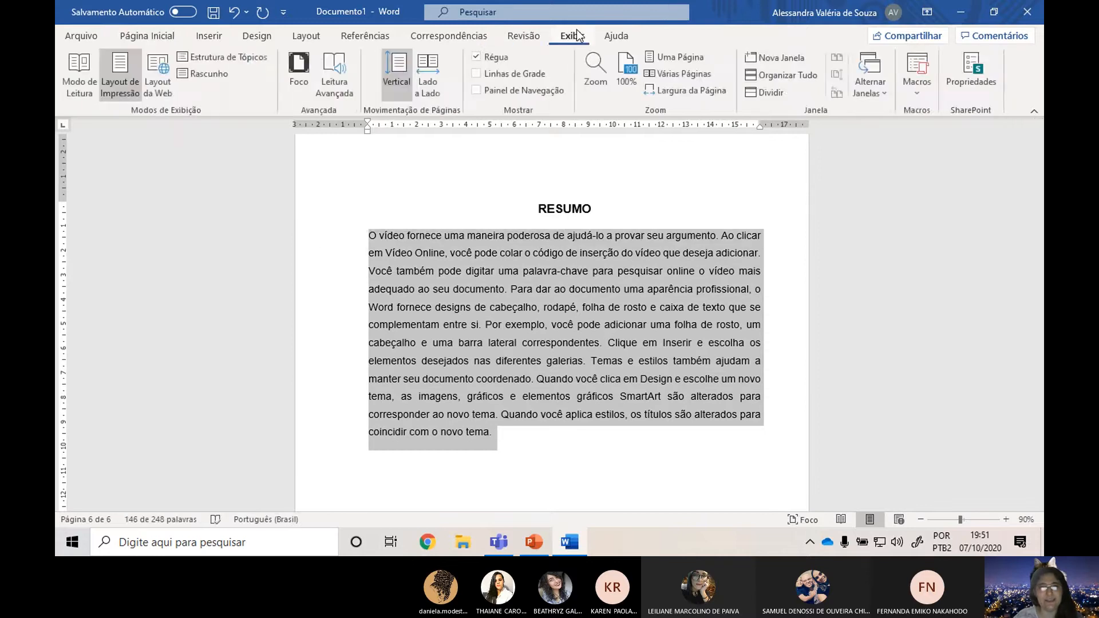
left_click(541, 33)
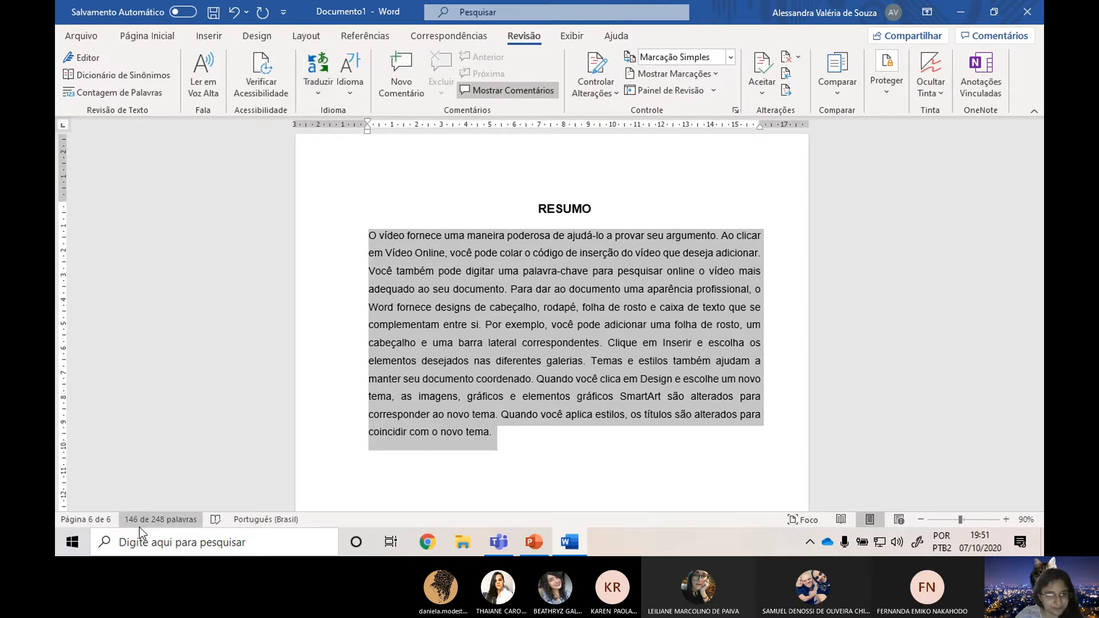
left_click(181, 519)
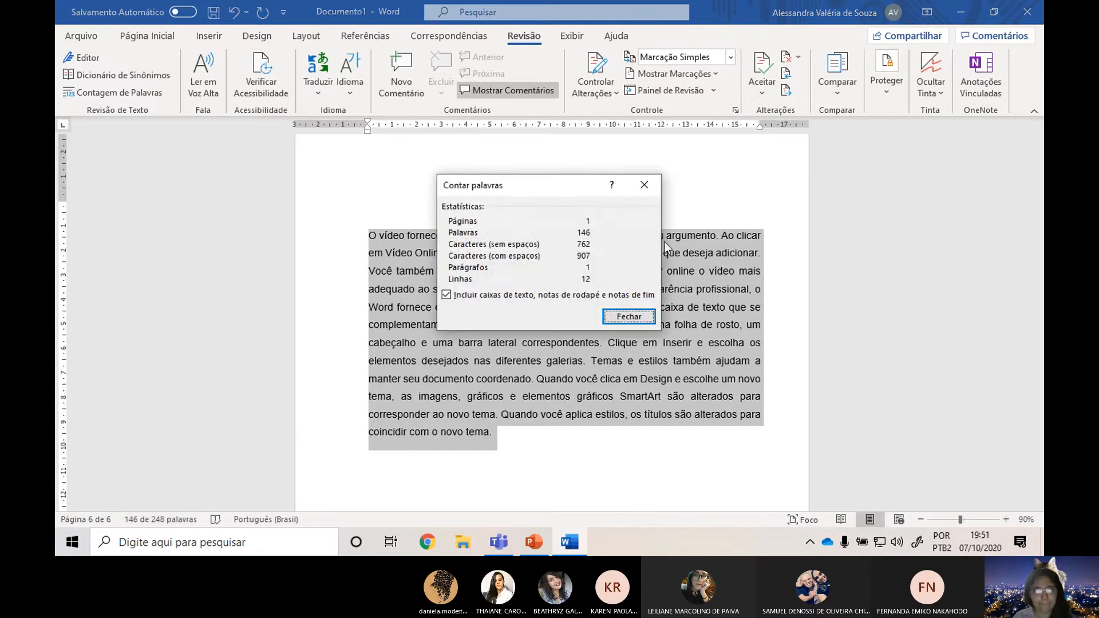
left_click(621, 320)
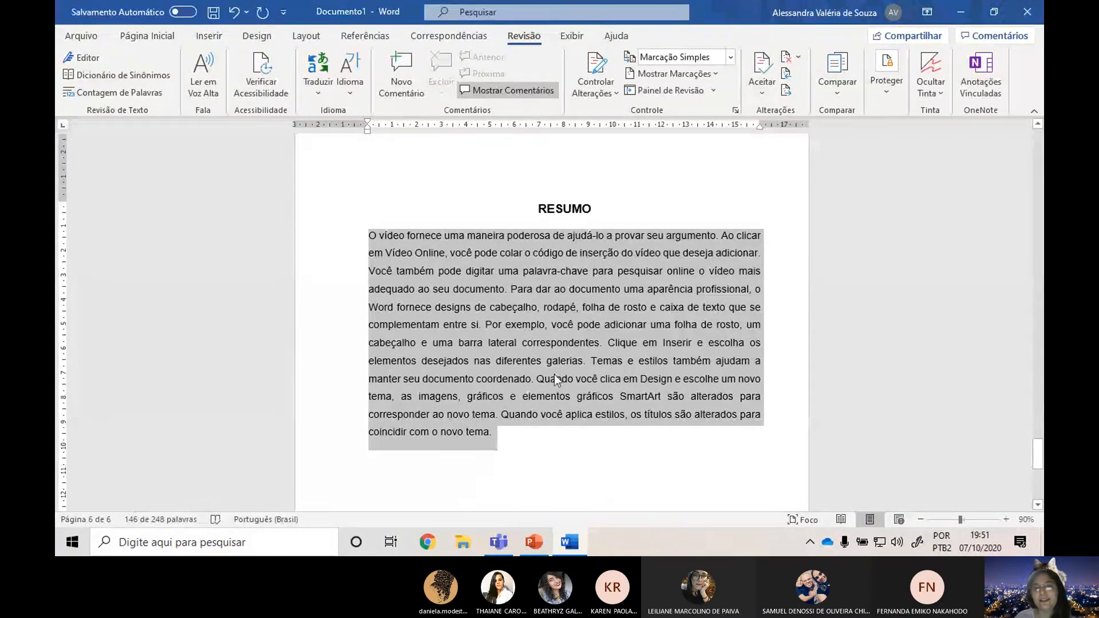
left_click(697, 448)
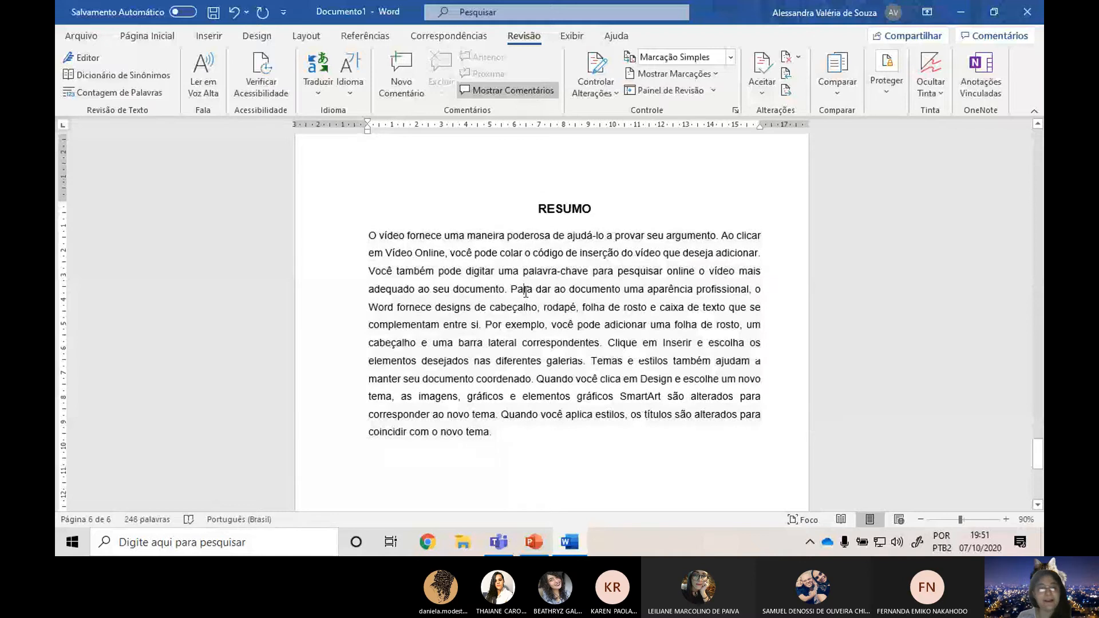
double_click(522, 289)
triple_click(525, 294)
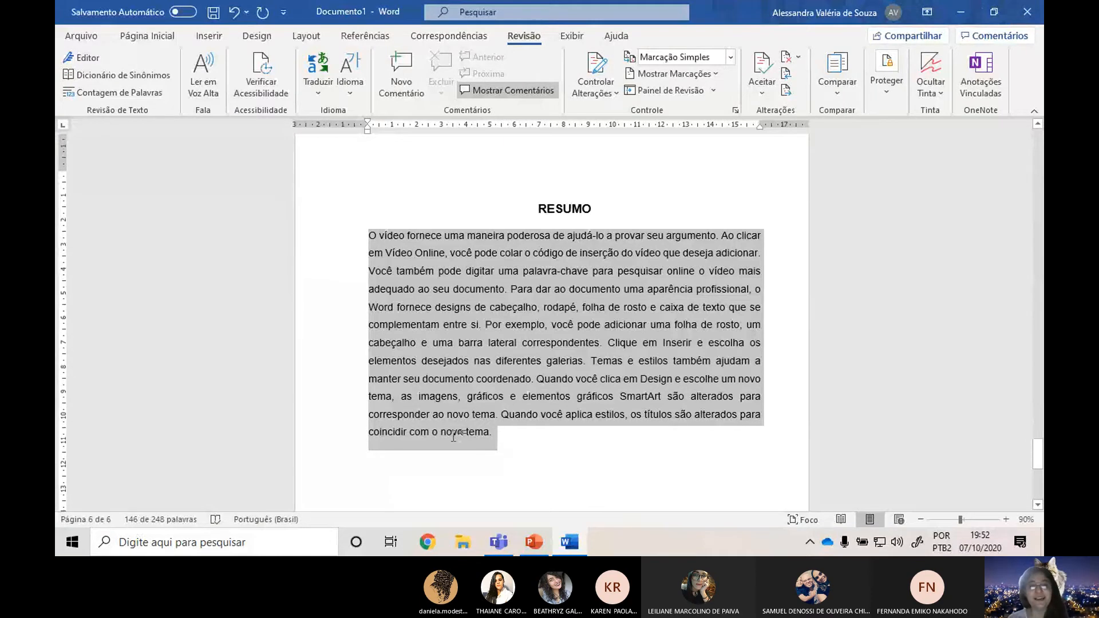
Add a new line below the abstract paragraph with the label "PALAVRAS-CHAVE:".
scroll(458, 433, "down", 3)
left_click(576, 330)
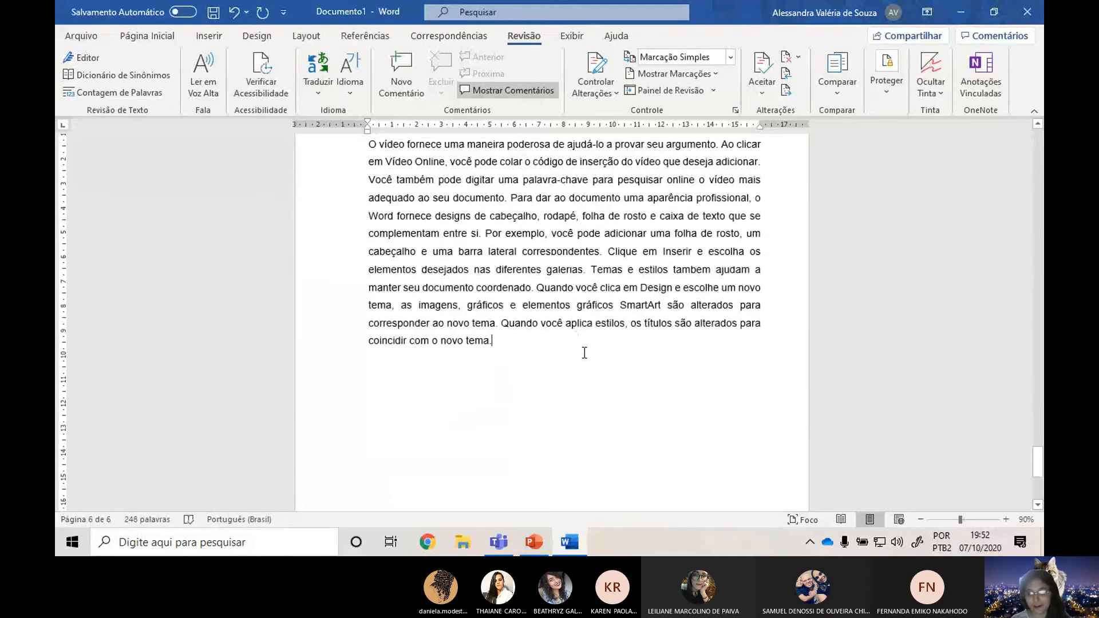
type("PALAS")
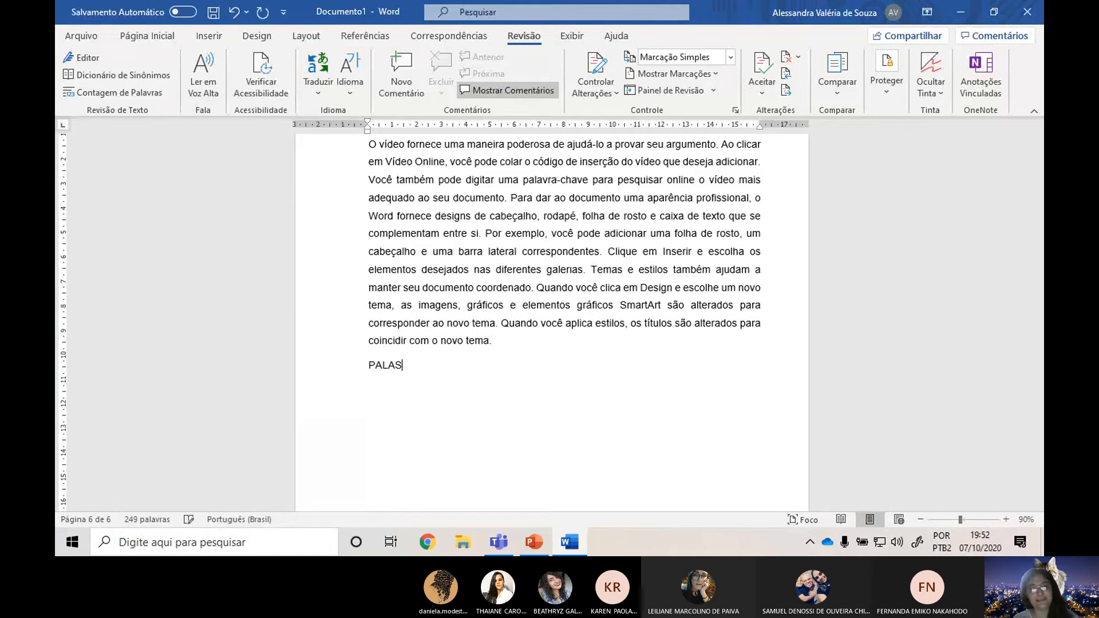
key("BackSpace")
type("V")
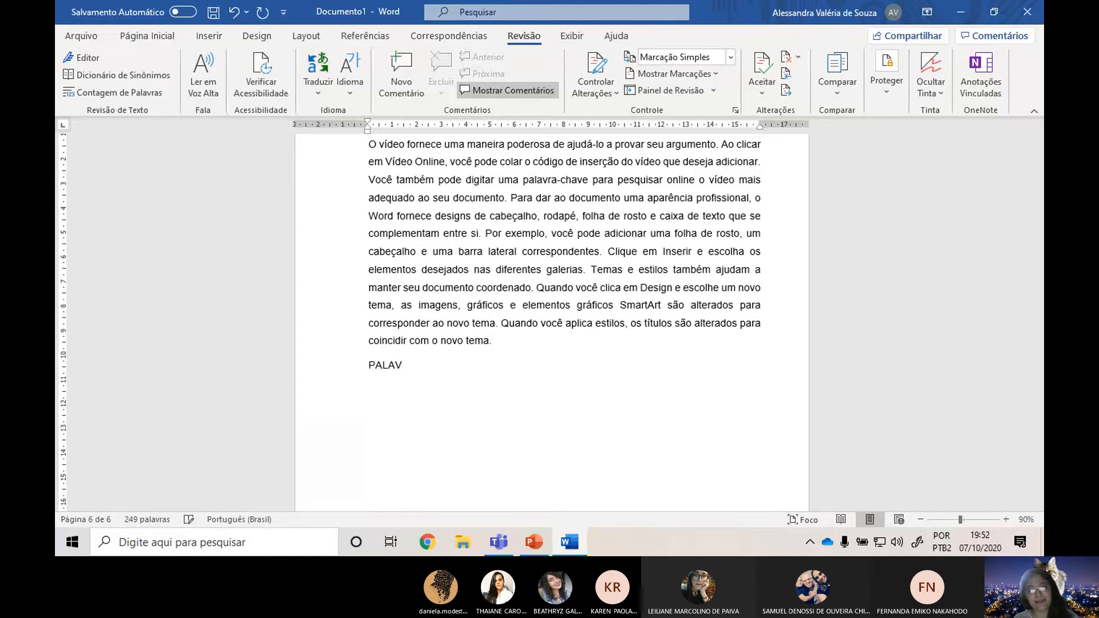
type("RAS-CHA")
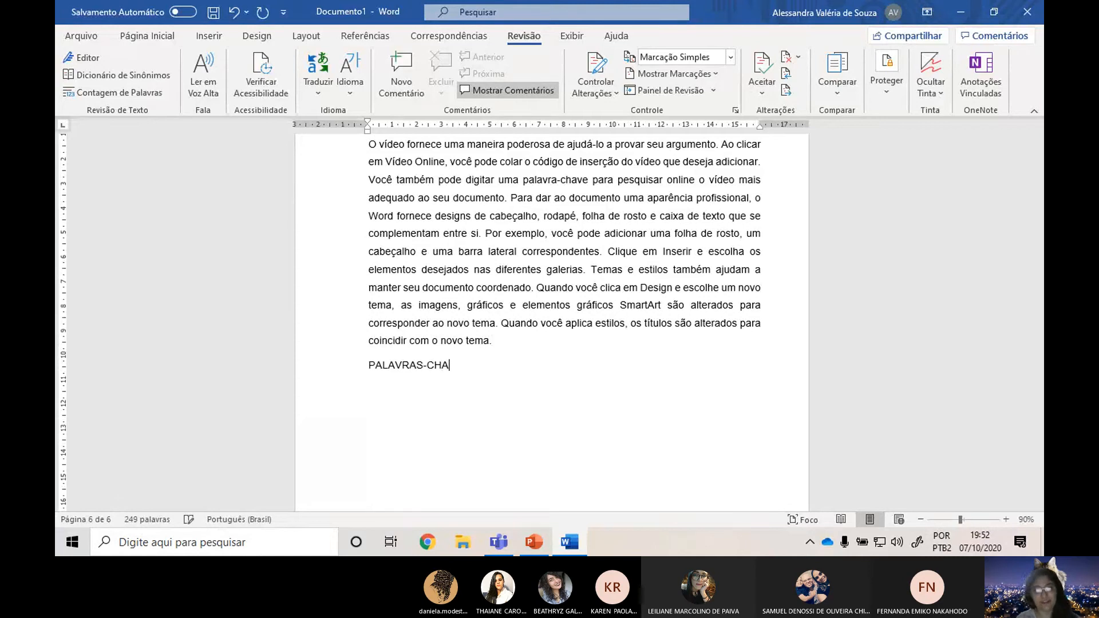
type("VE:")
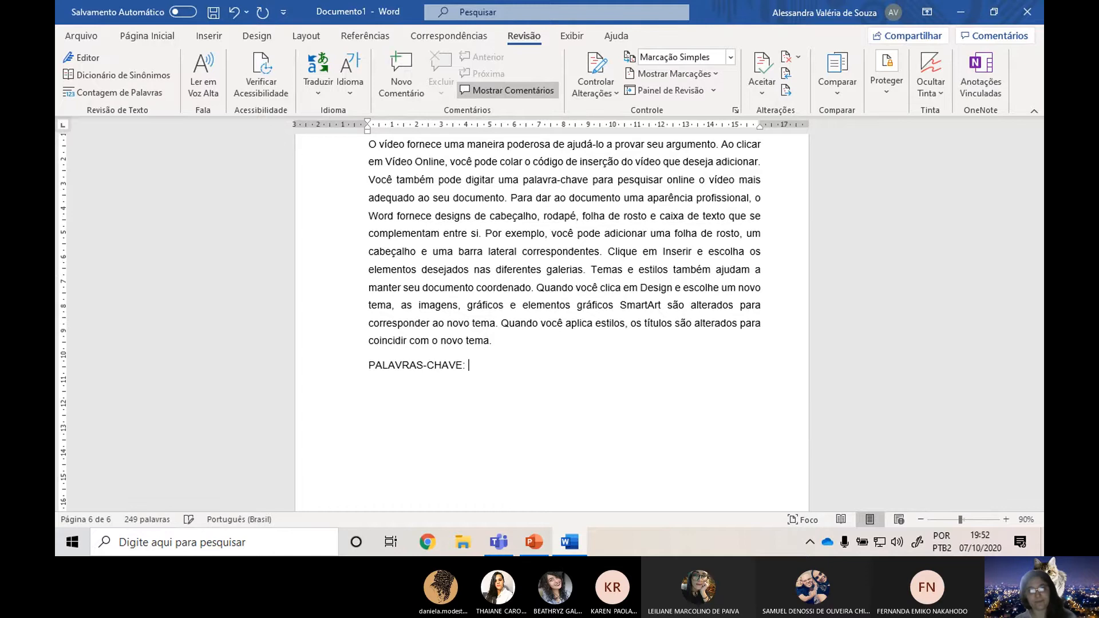
Make the "PALAVRAS-CHAVE" label bold.
left_click_drag(368, 367, 462, 369)
left_click(147, 36)
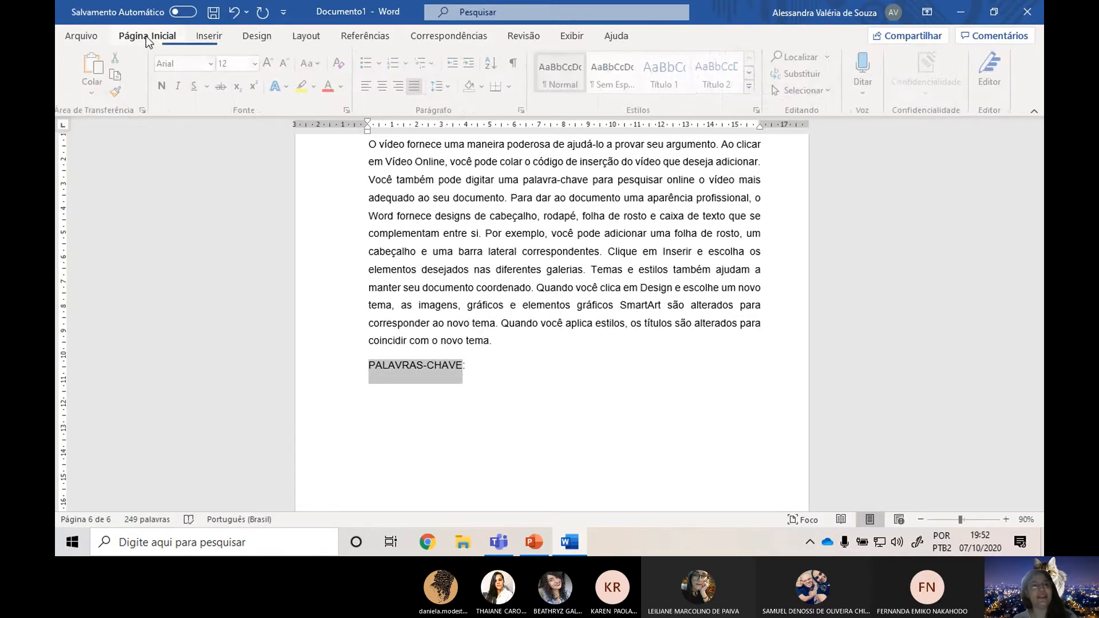
left_click(164, 86)
Enter the keywords "contabilidade, word, abnt" after the PALAVRAS-CHAVE label.
left_click(534, 348)
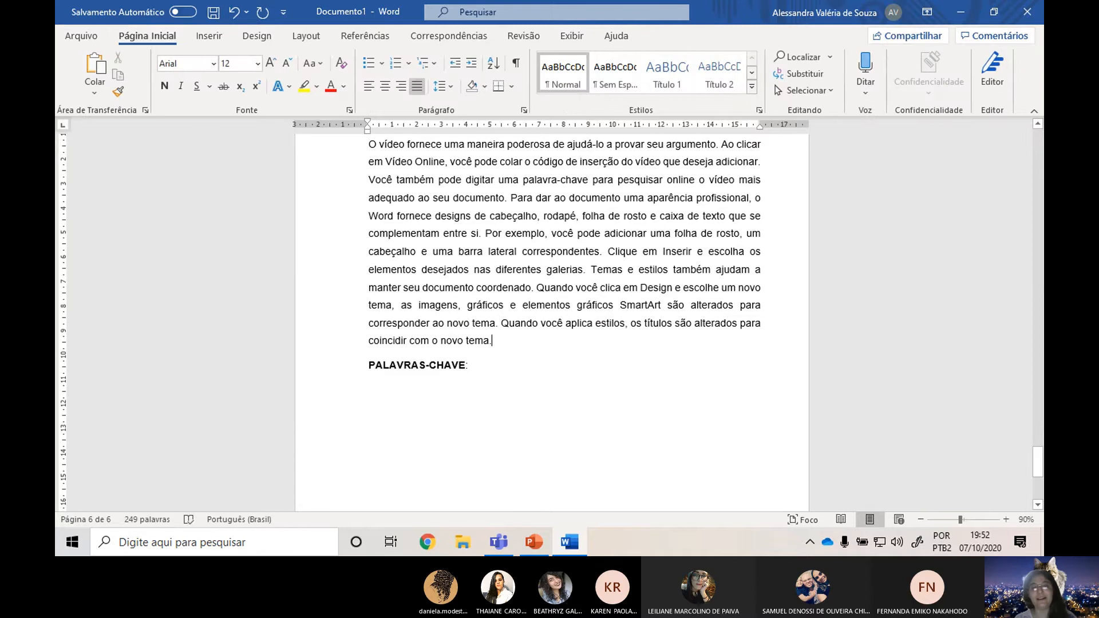
scroll(552, 369, "up", 2, "ctrl")
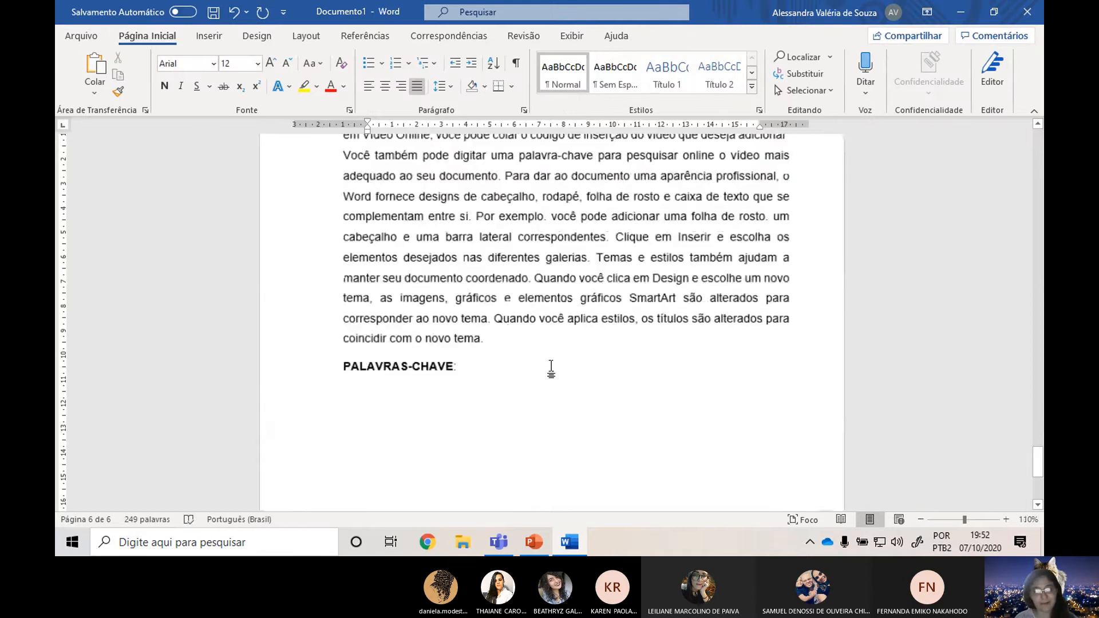
type("c")
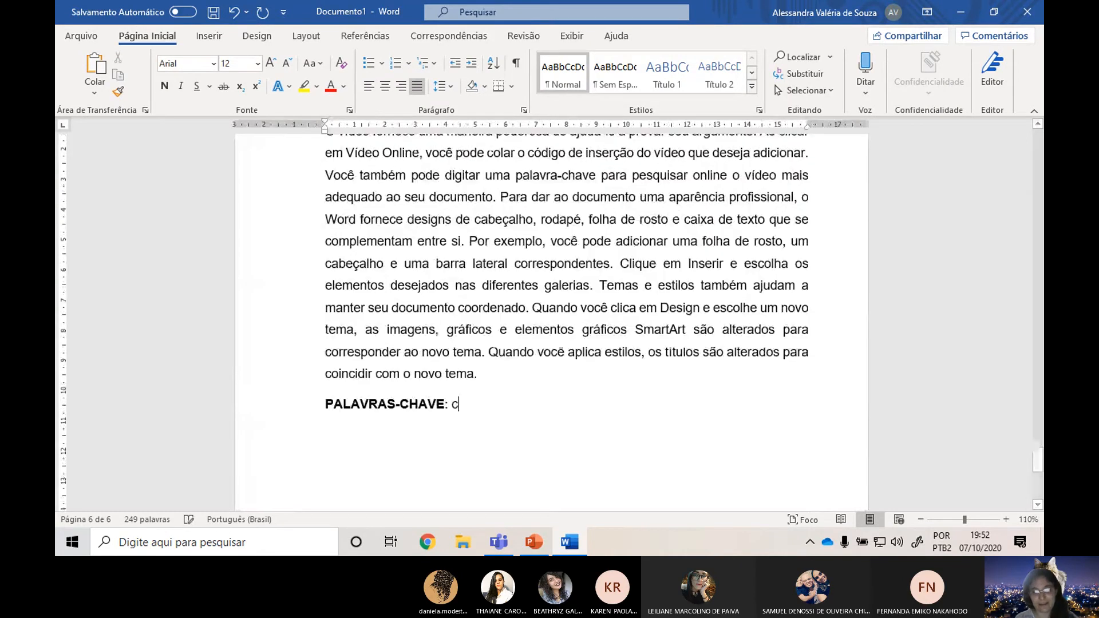
type("ontabilidade,")
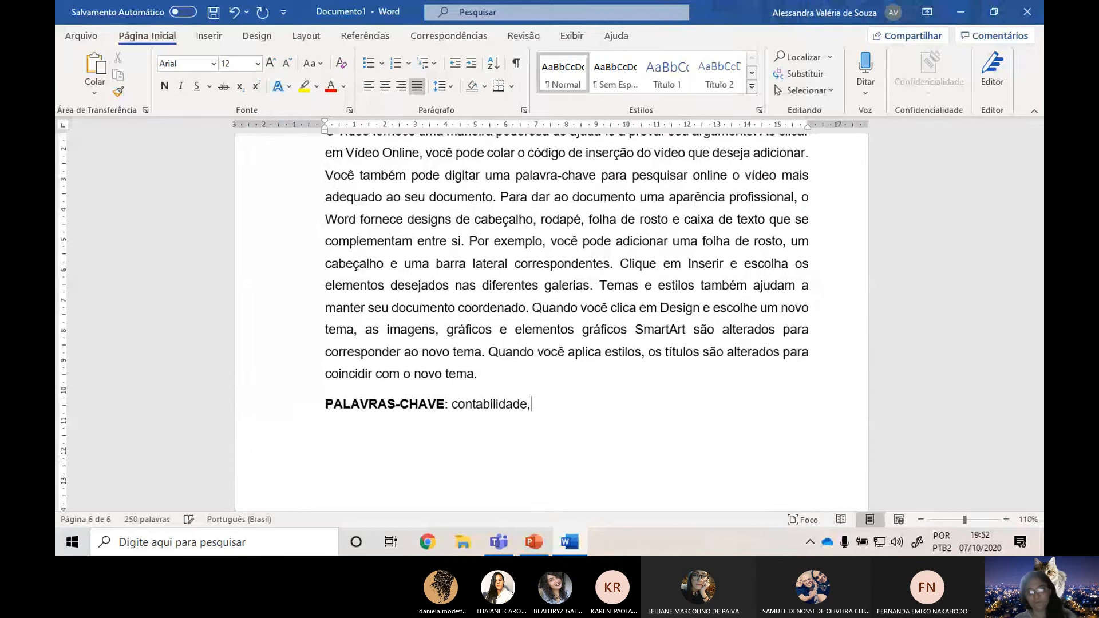
type(" word, abnt")
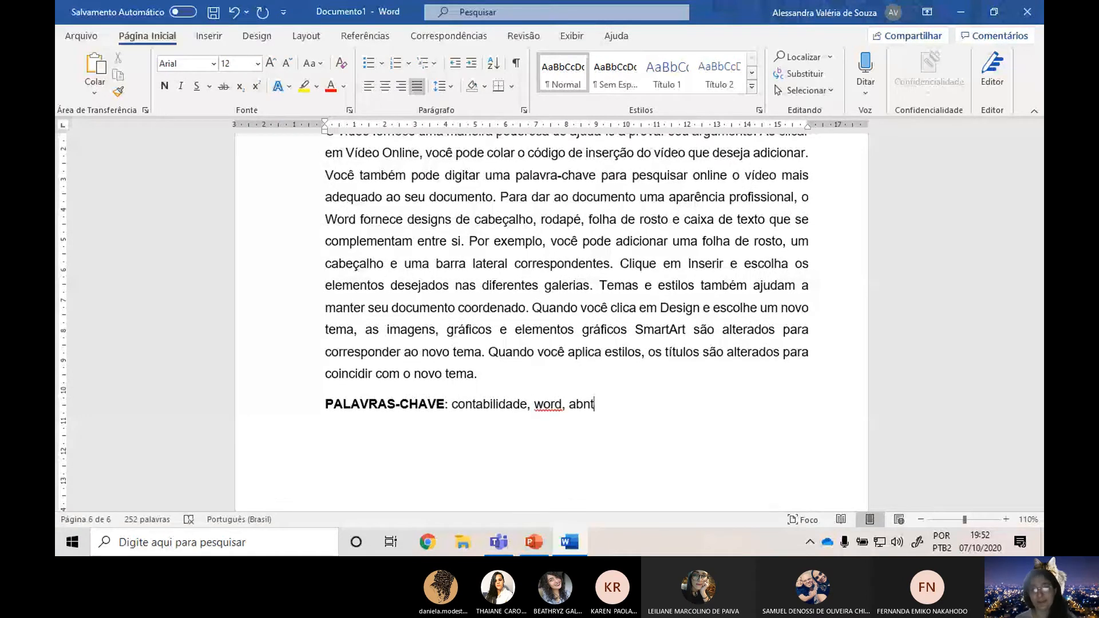
type(".")
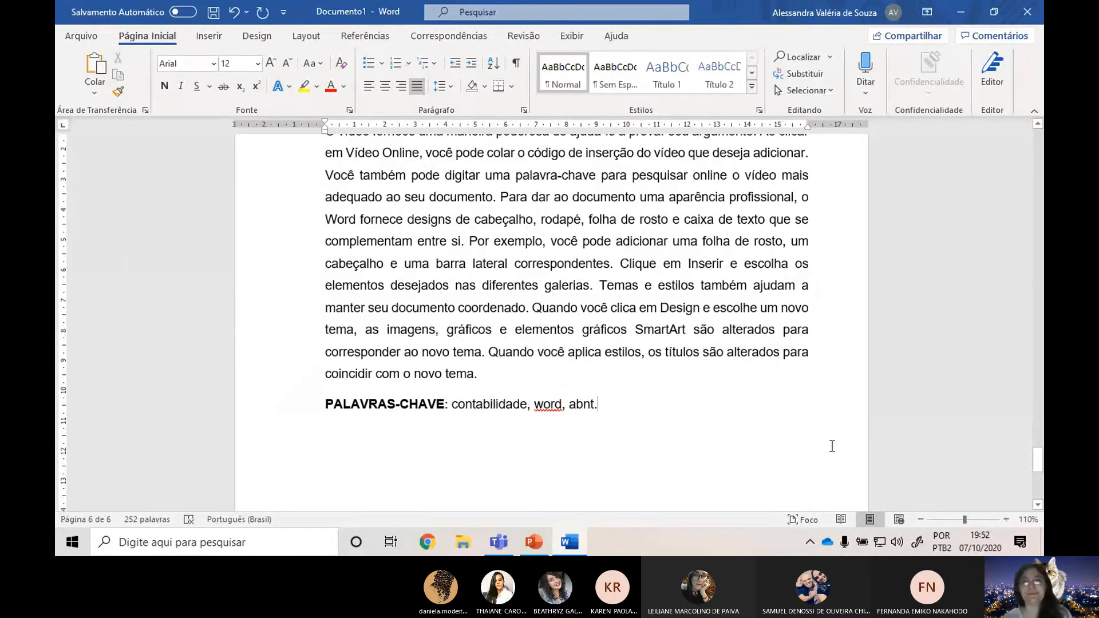
Check the meeting chat in Microsoft Teams for participants' replies and return to the Word document.
key("alt+Tab")
key("alt+Tab")
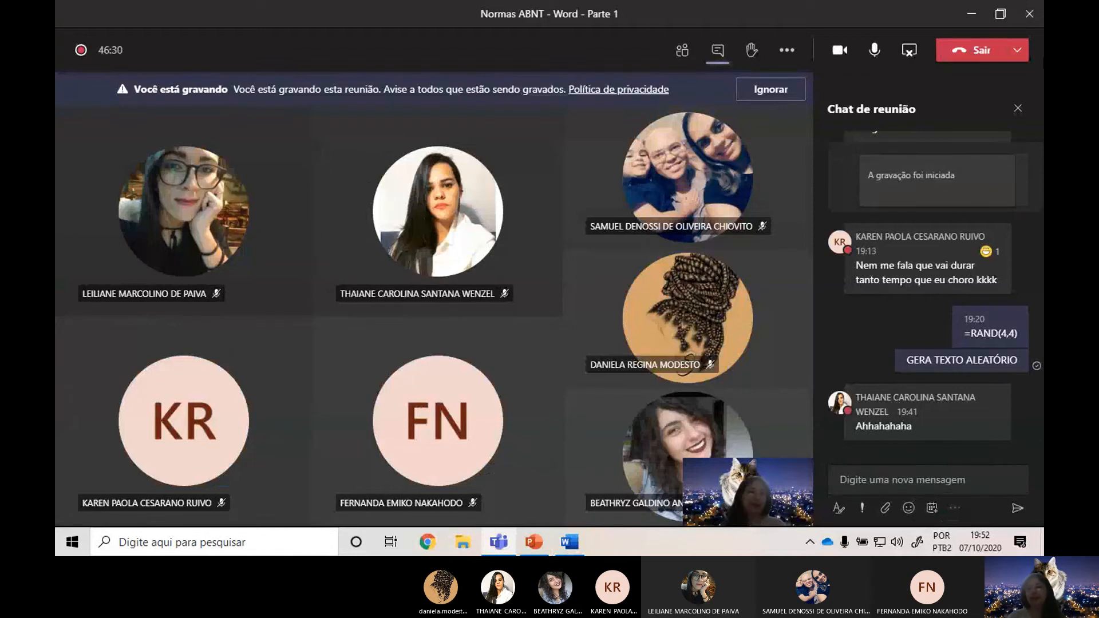
left_click(1031, 8)
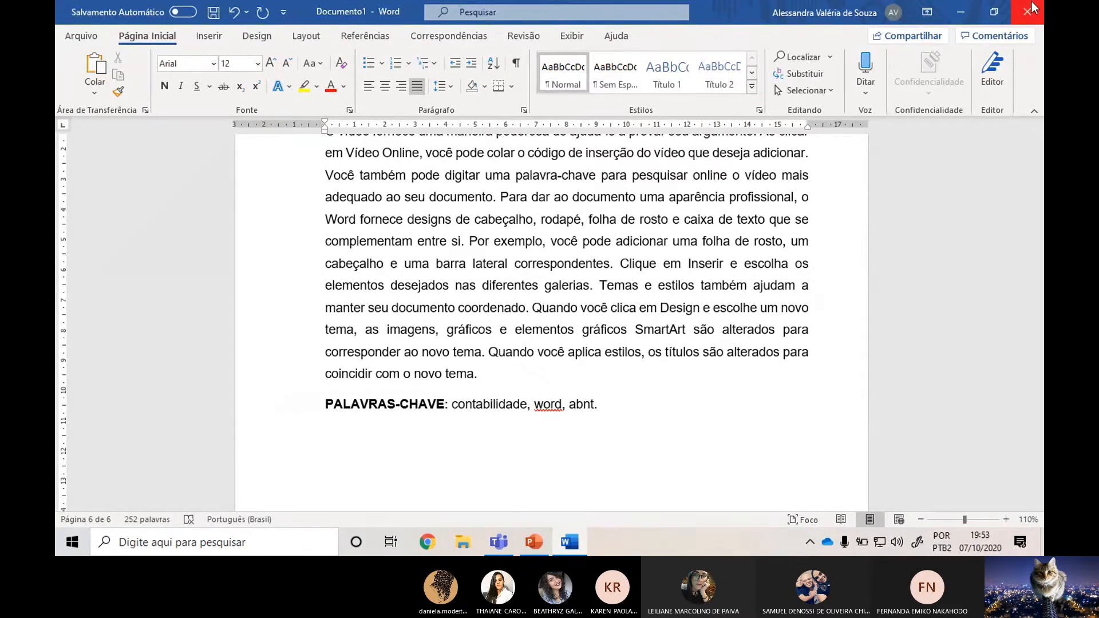
left_click(1032, 6)
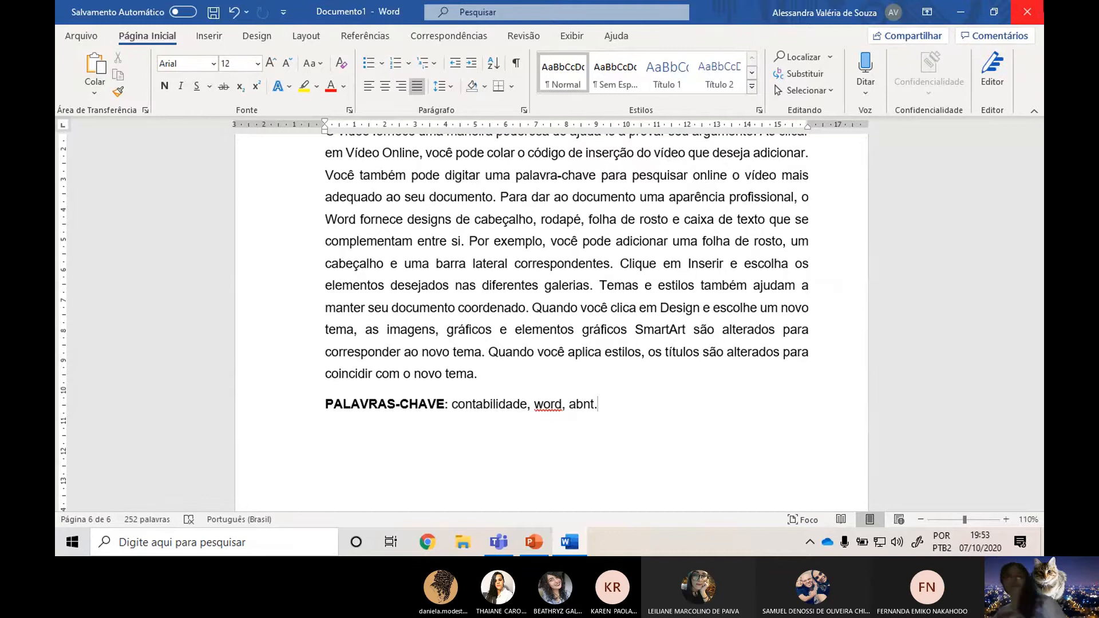
key("alt+Tab")
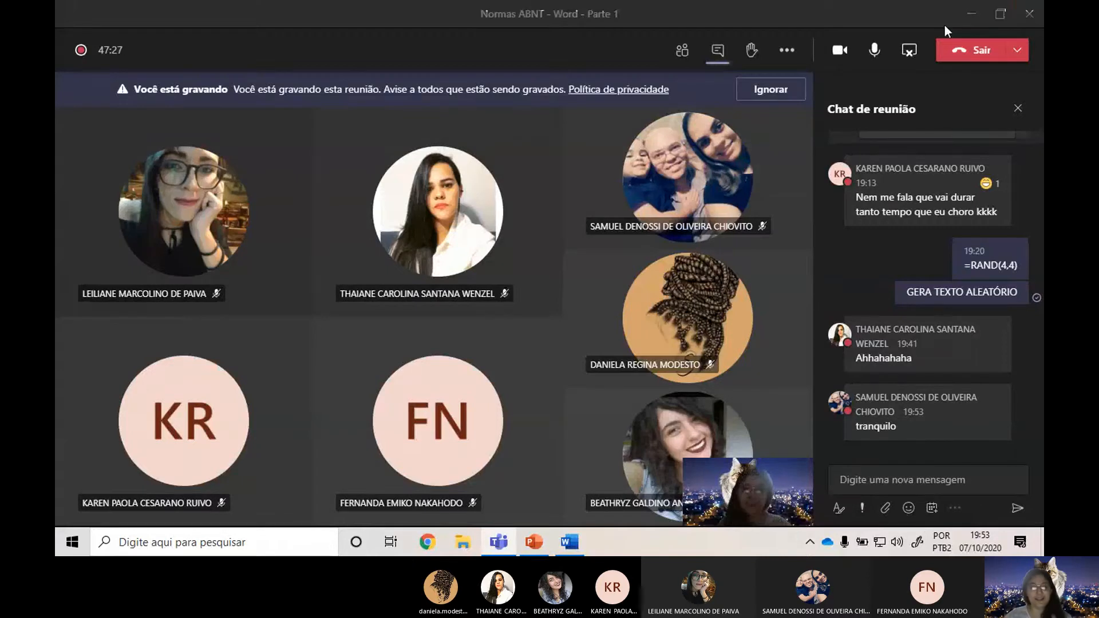
left_click(971, 14)
Switch to the PowerPoint presentation and consult the formatting rules on the "Resumo" slide.
scroll(456, 387, "up", 3)
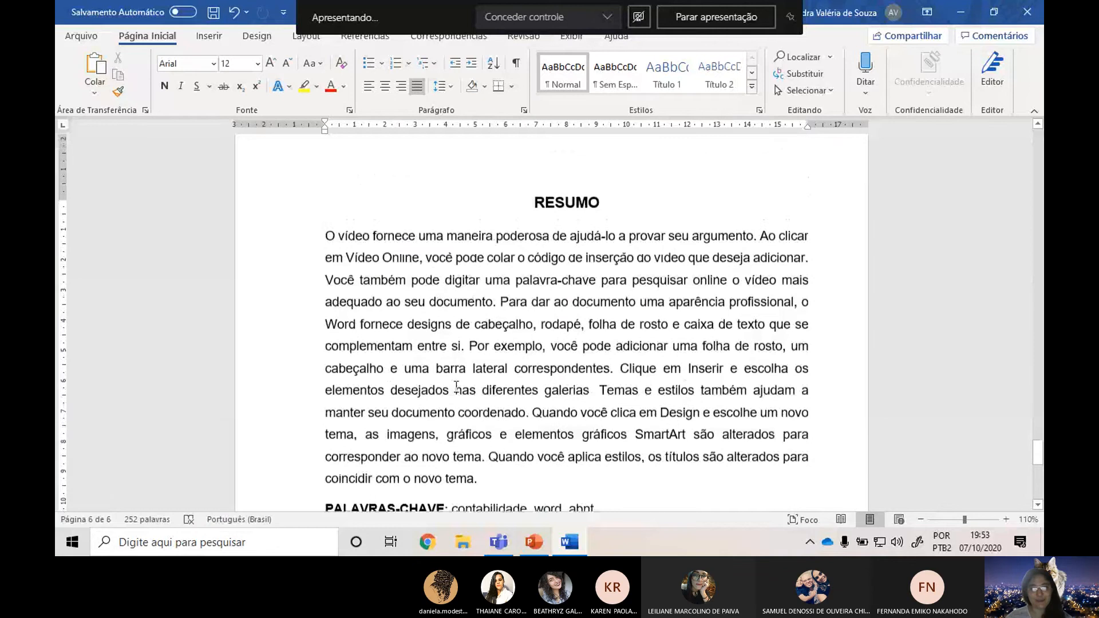
scroll(456, 386, "up", 1)
scroll(501, 393, "up", 1)
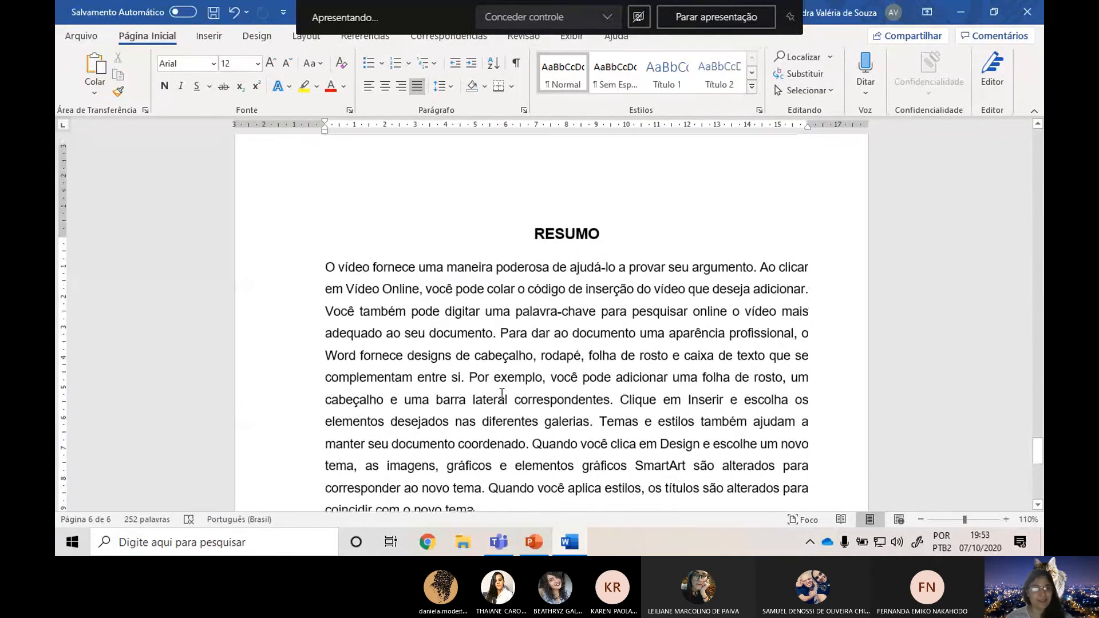
key("alt+Tab")
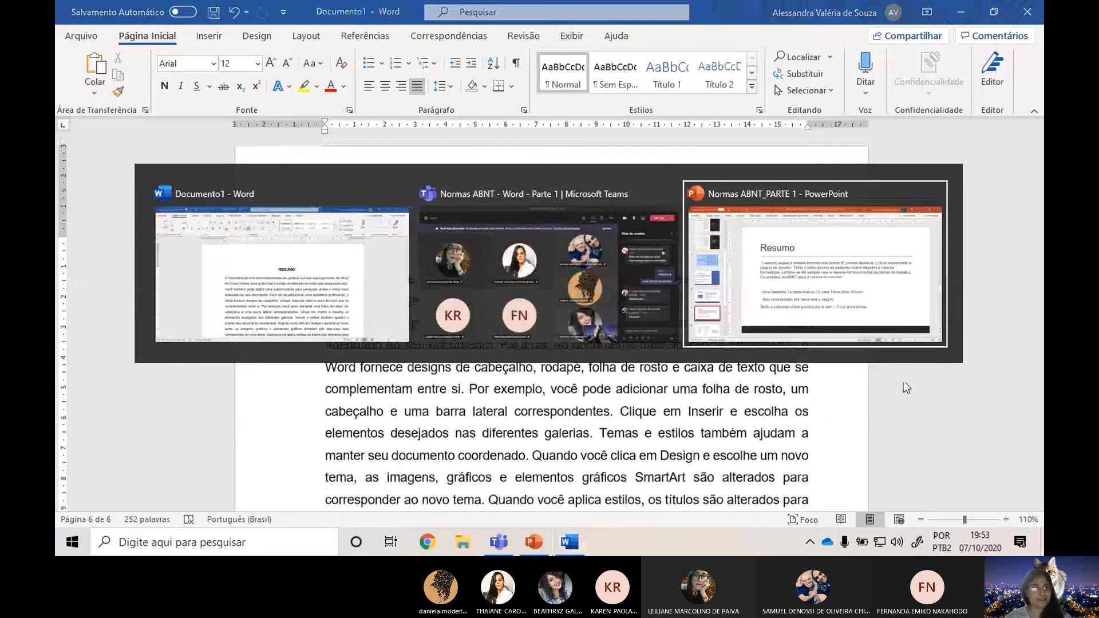
left_click(903, 380)
left_click(161, 482)
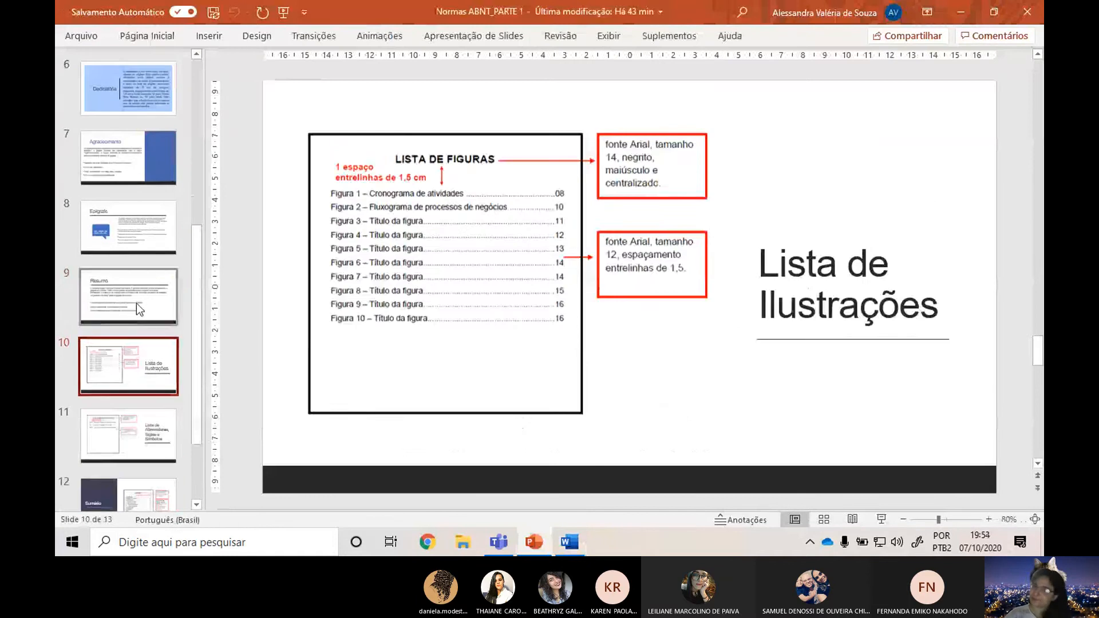
left_click(137, 303)
Switch back to Word and insert a page break after the PALAVRAS-CHAVE line to start a new page.
key("alt+Tab")
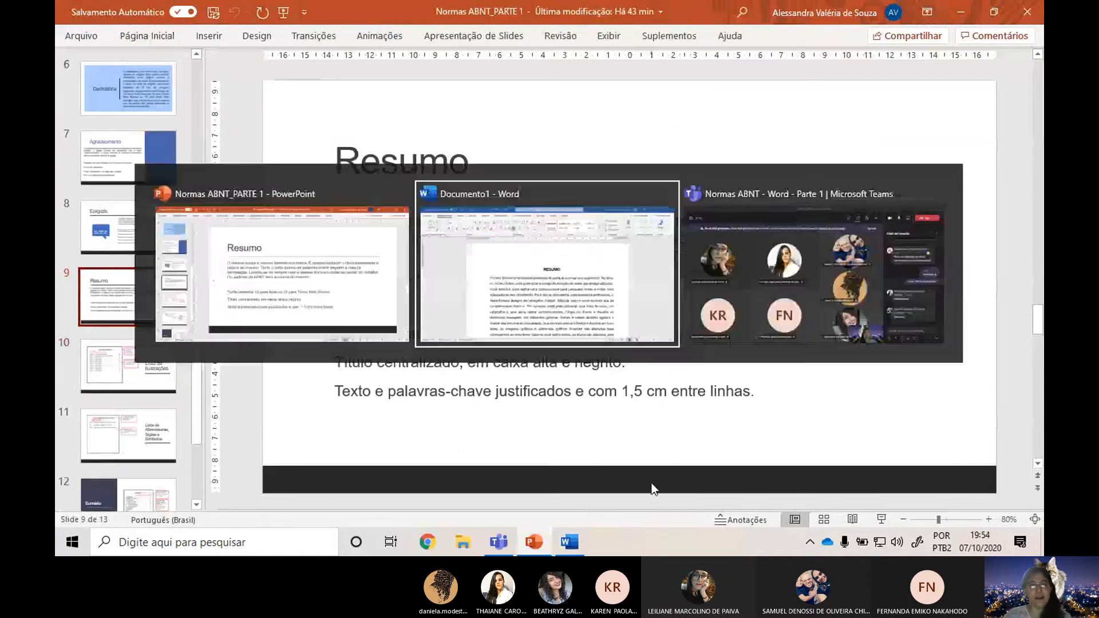
scroll(703, 352, "down", 5)
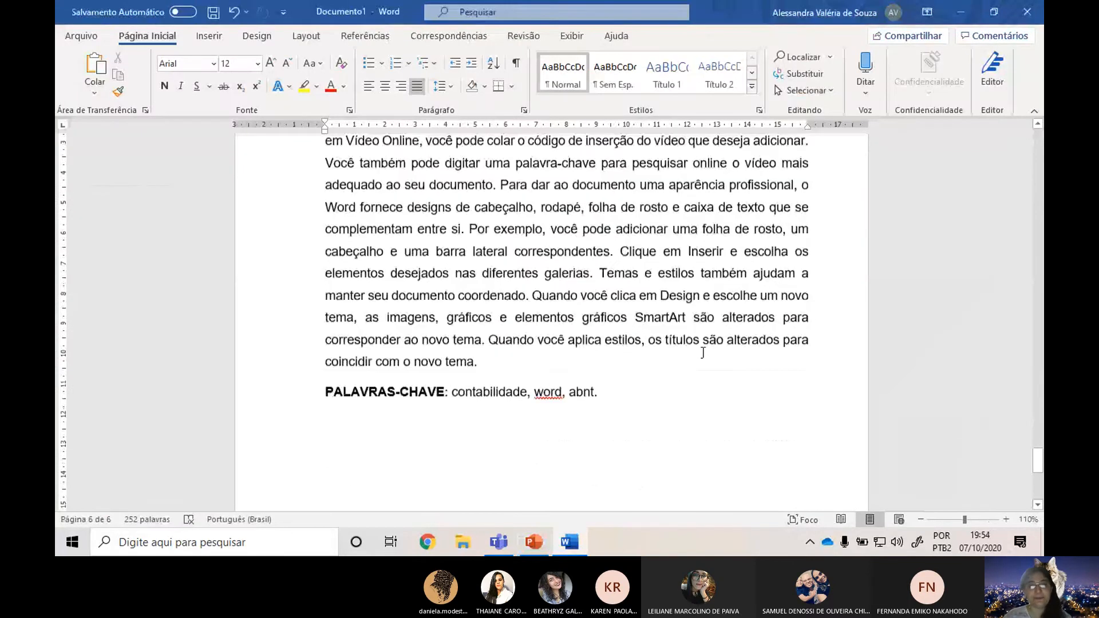
left_click(678, 370)
scroll(647, 375, "down", 1, "ctrl")
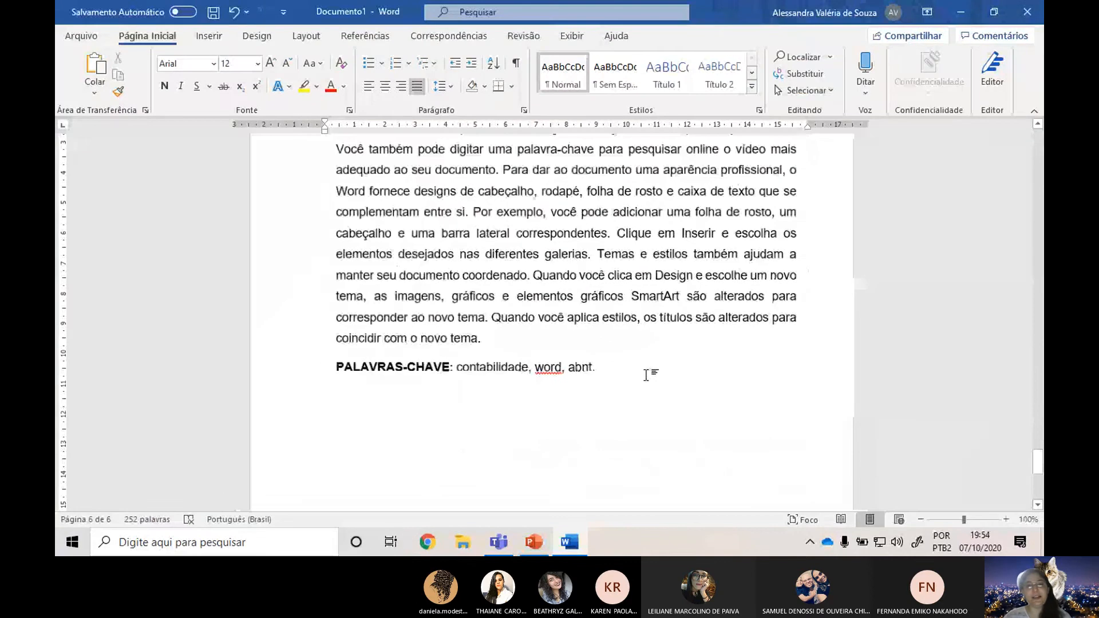
scroll(646, 376, "down", 2, "ctrl")
scroll(921, 351, "up", 2, "ctrl")
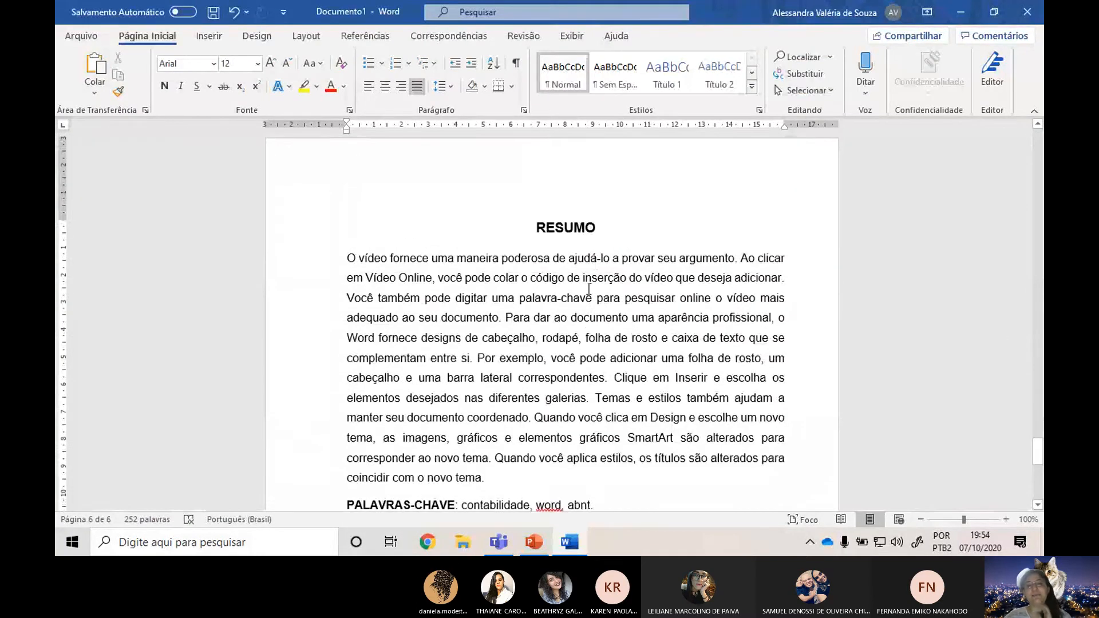
scroll(651, 395, "down", 6)
scroll(651, 394, "down", 6)
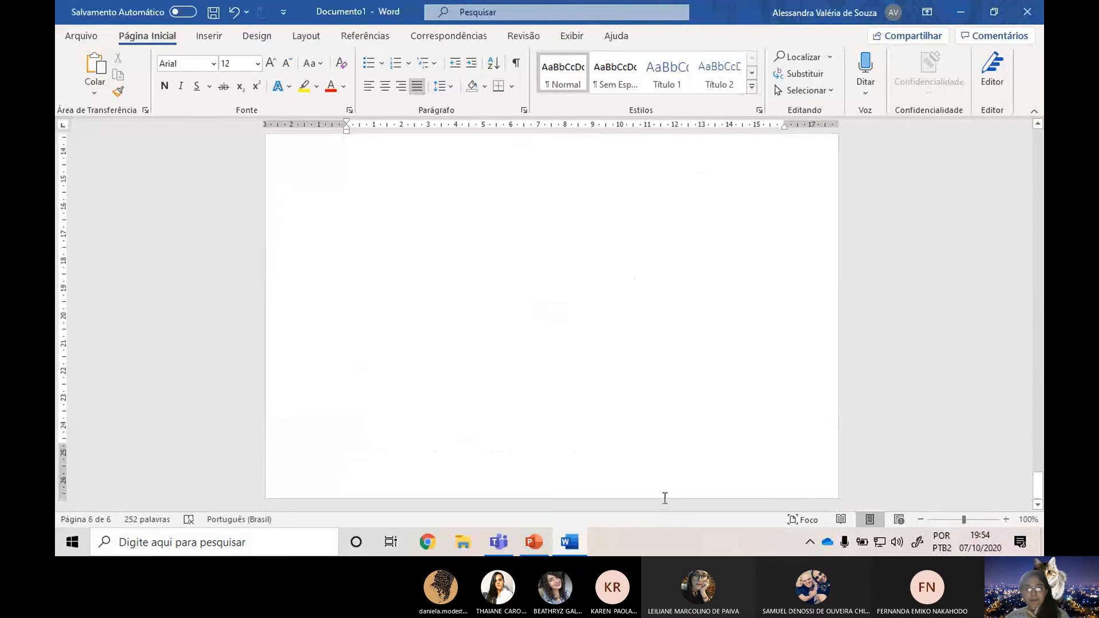
scroll(645, 414, "up", 5)
scroll(638, 406, "up", 5)
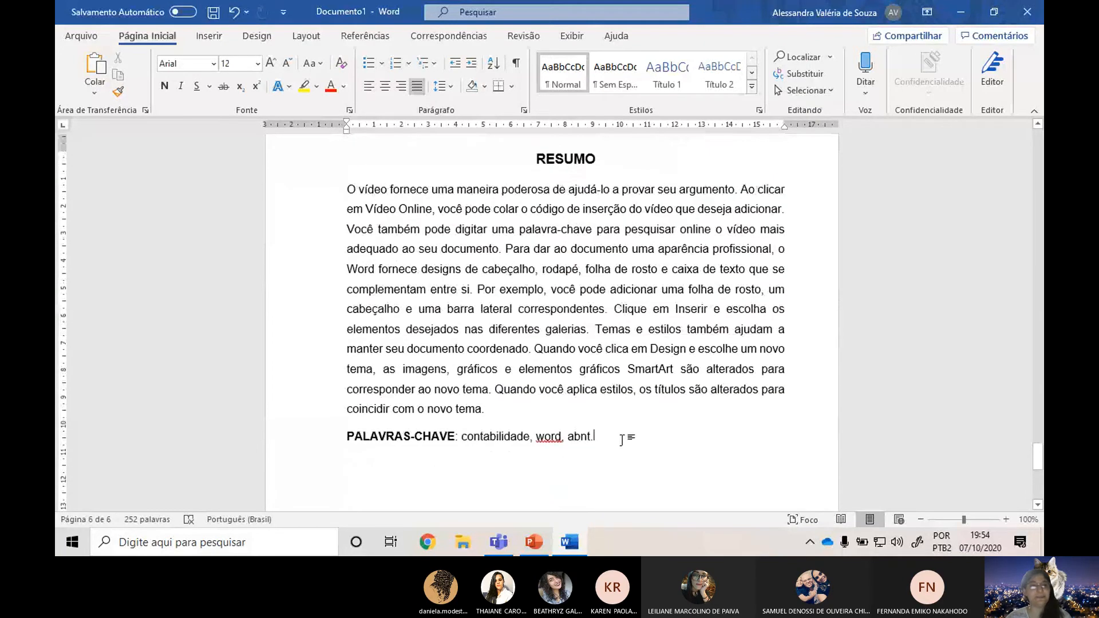
left_click(209, 37)
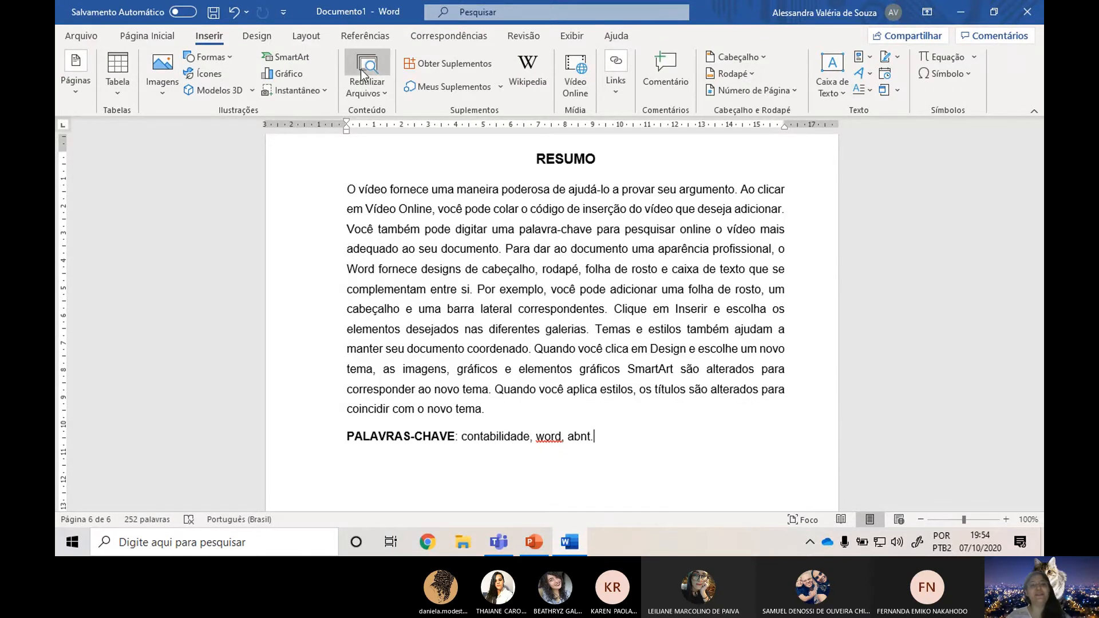
left_click(306, 35)
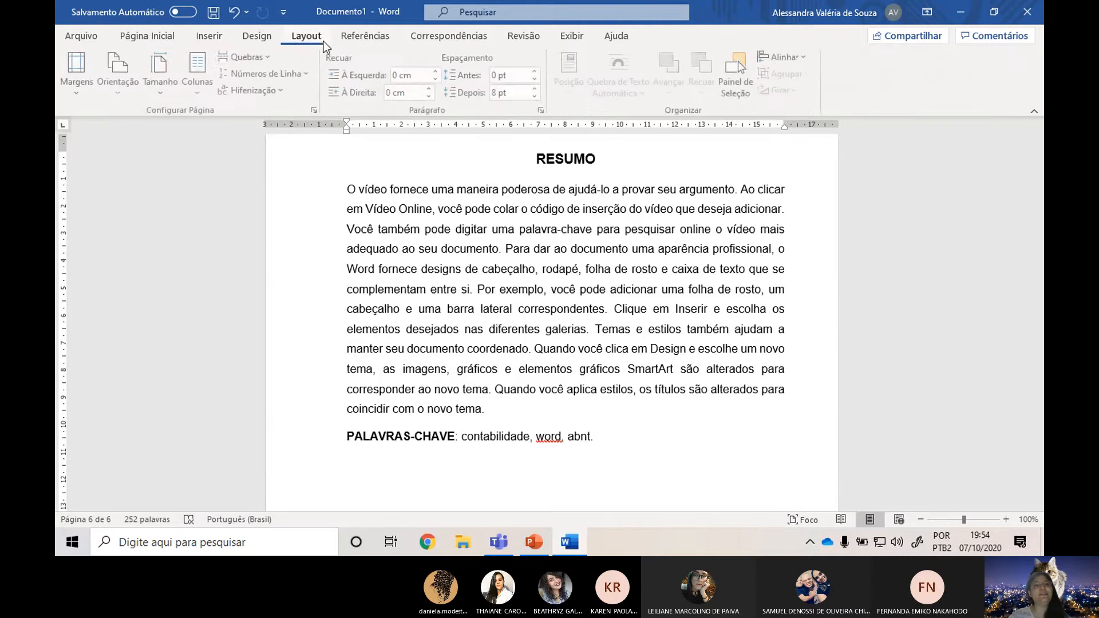
left_click(260, 60)
left_click(338, 120)
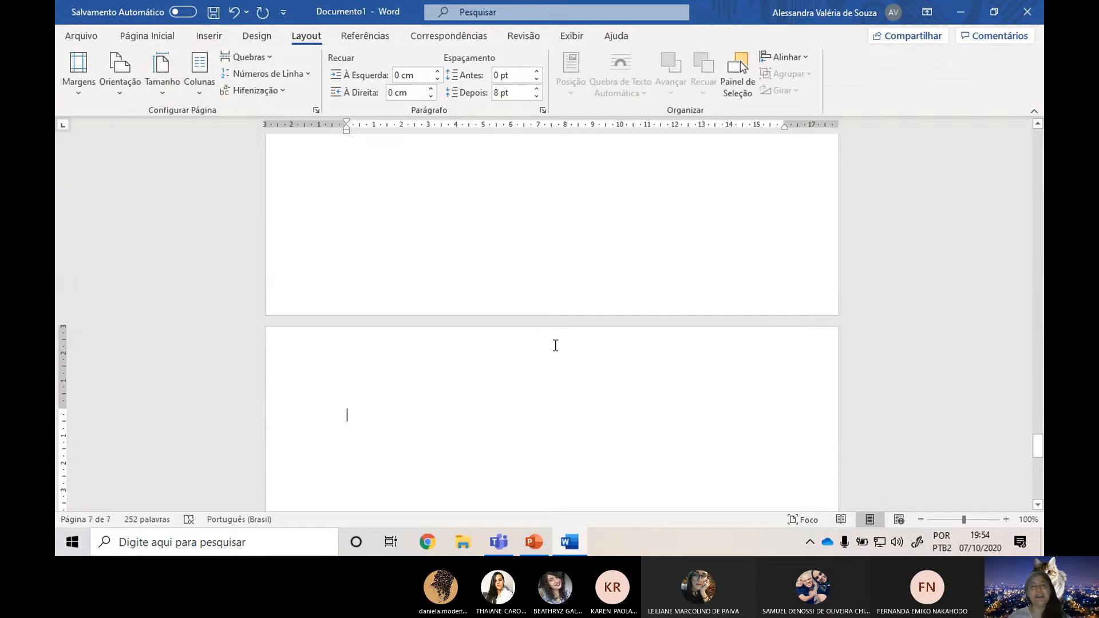
Write the title "ABSTRACT" on the new page, centered, bold and at font size 14.
left_click(166, 36)
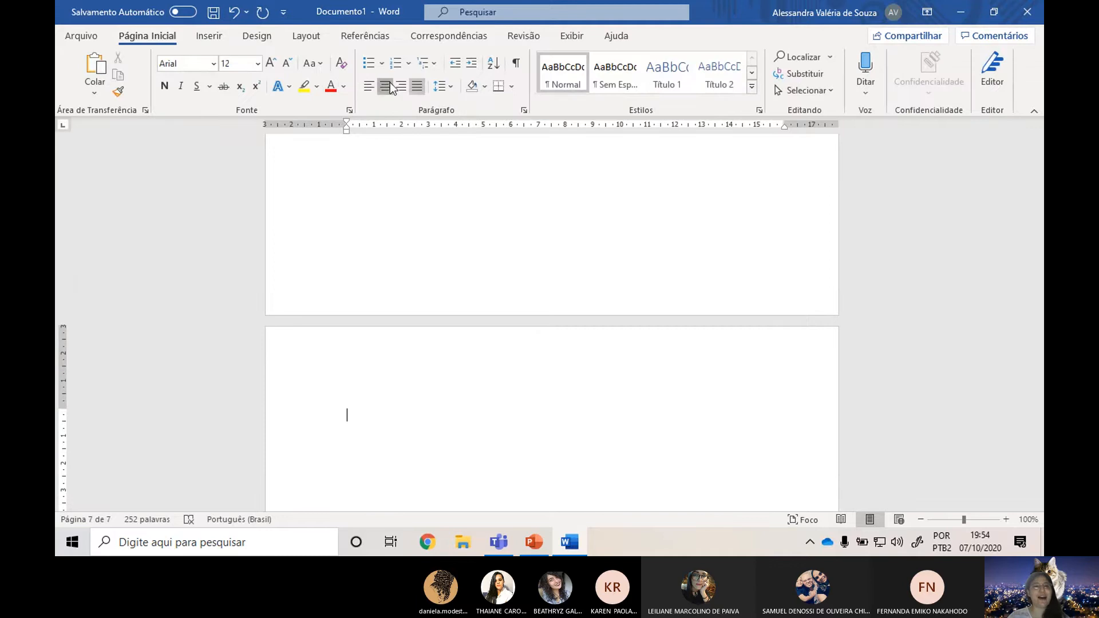
left_click(382, 86)
left_click(276, 66)
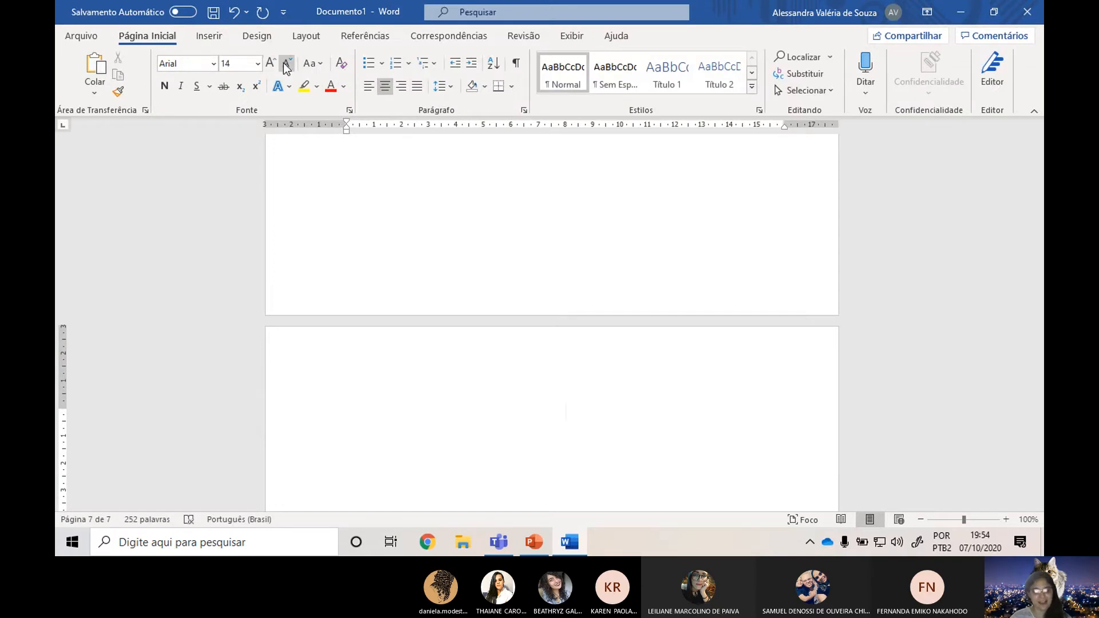
key("ctrl+n")
type("ABSTRACT")
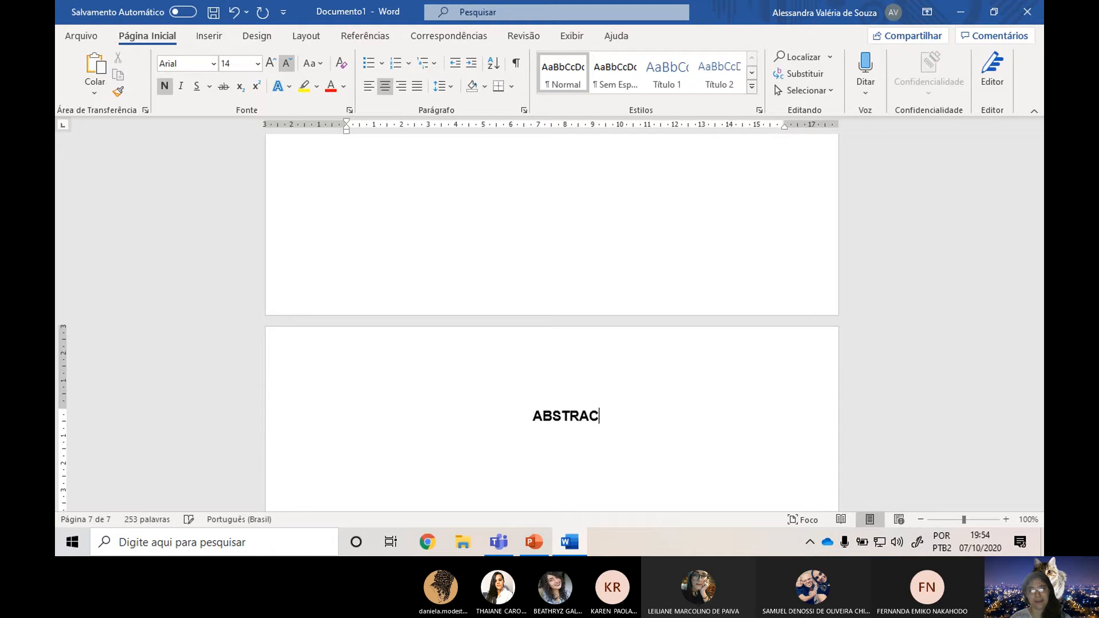
Add a line below the ABSTRACT title and format it like the RESUMO text: justified, font size 12, not bold.
key("Return")
key("Return")
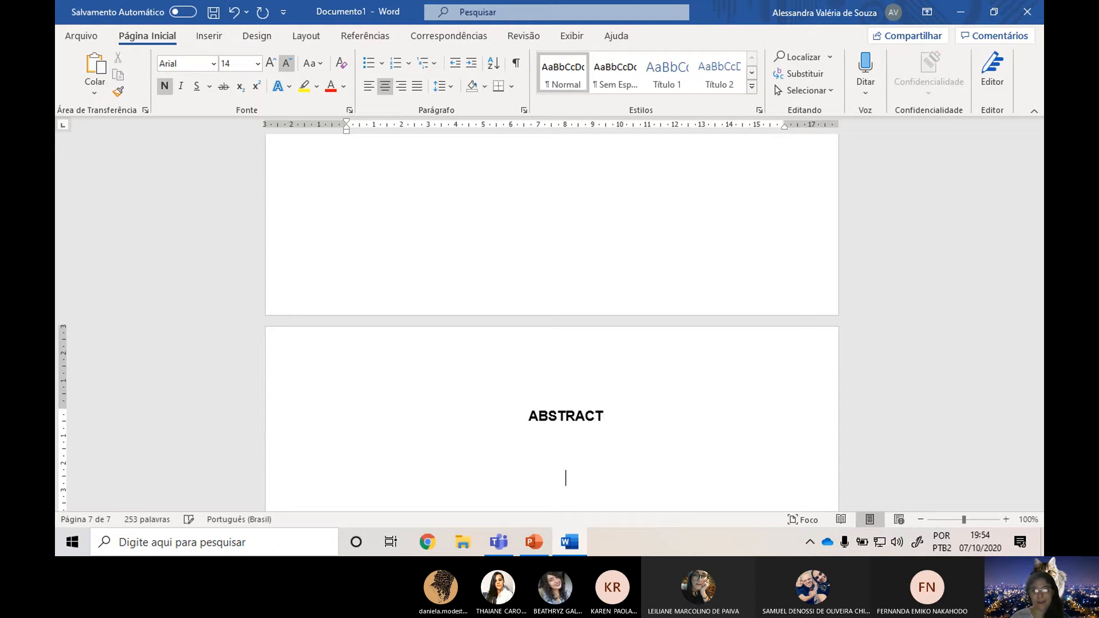
key("BackSpace")
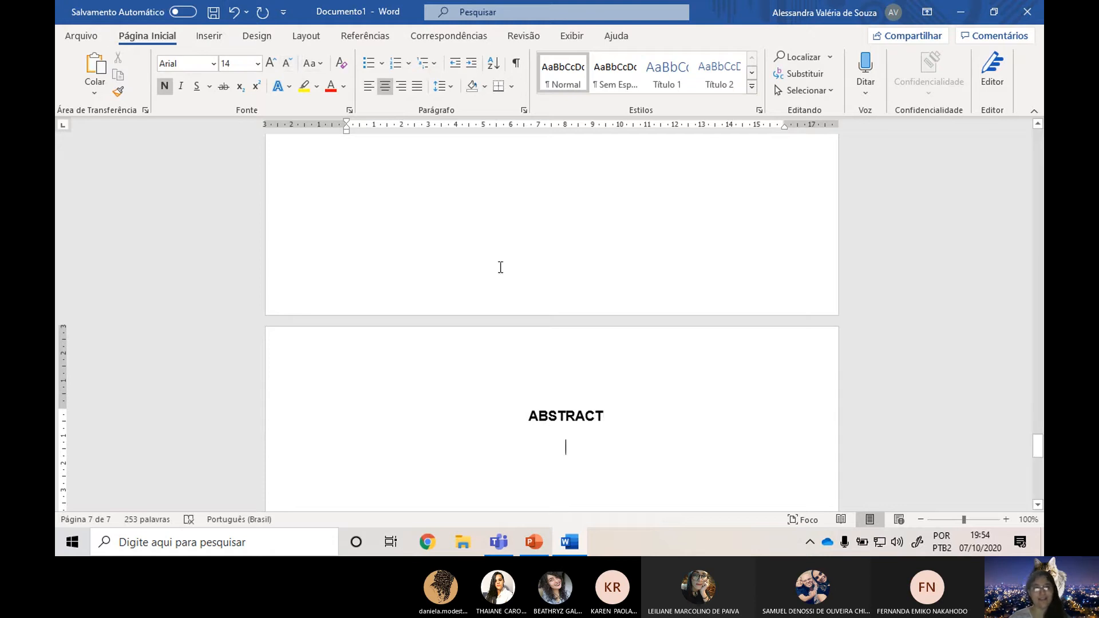
scroll(500, 267, "up", 8)
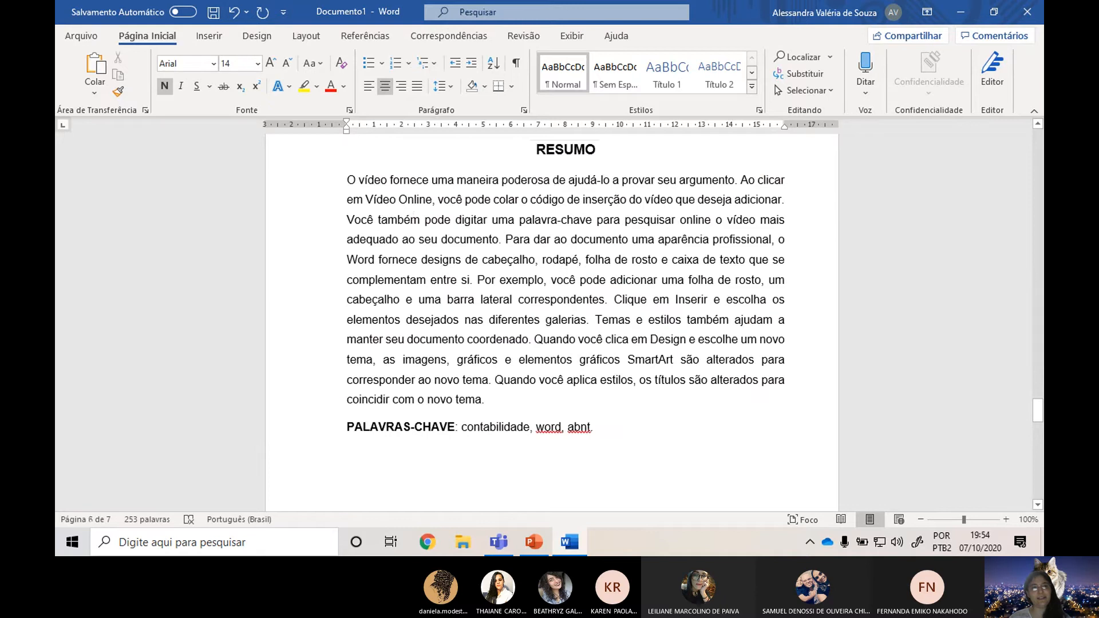
left_click(467, 202)
scroll(521, 274, "down", 8)
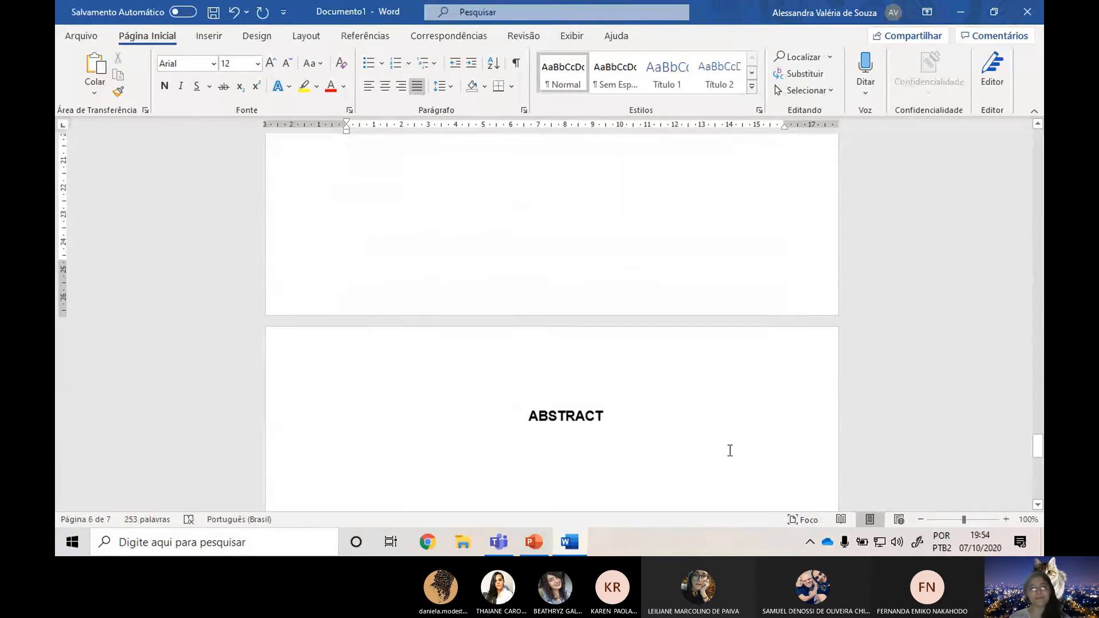
left_click(571, 347)
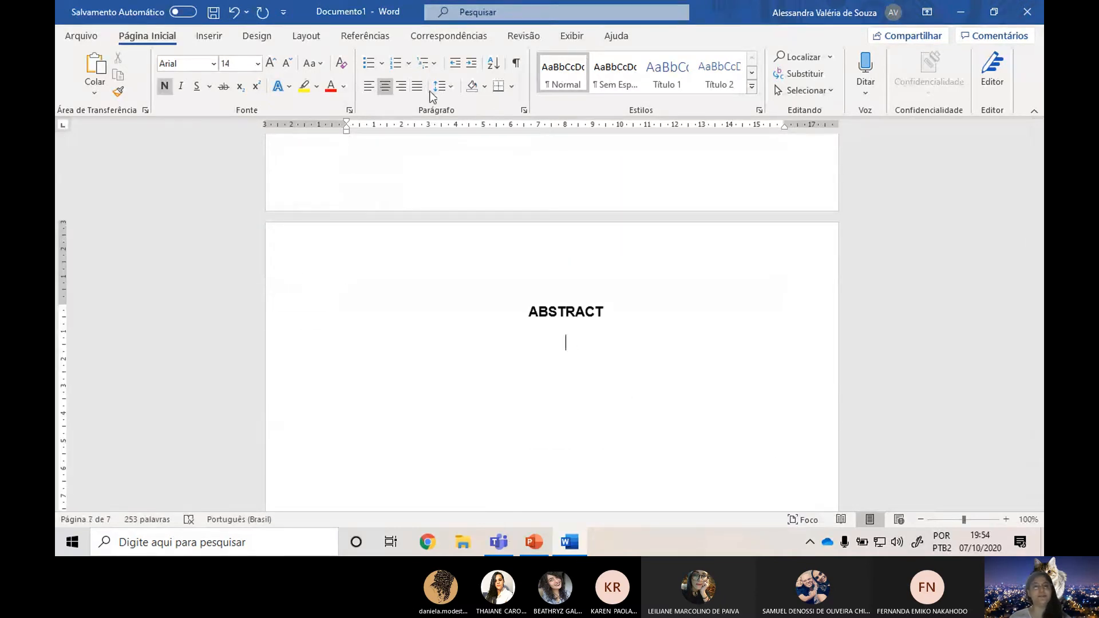
left_click(284, 64)
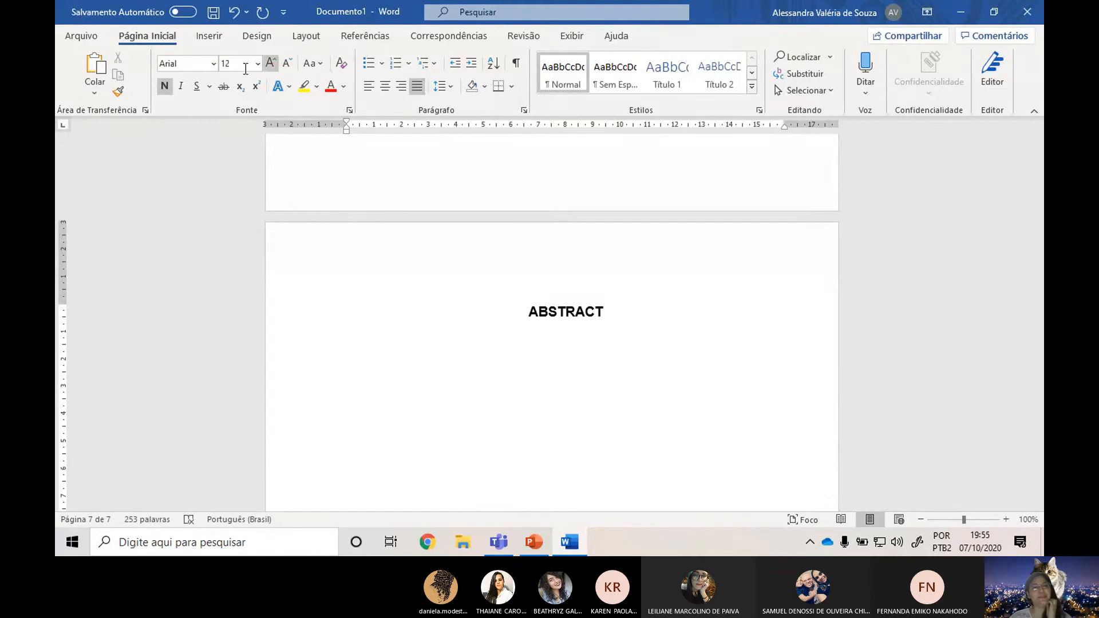
left_click(164, 87)
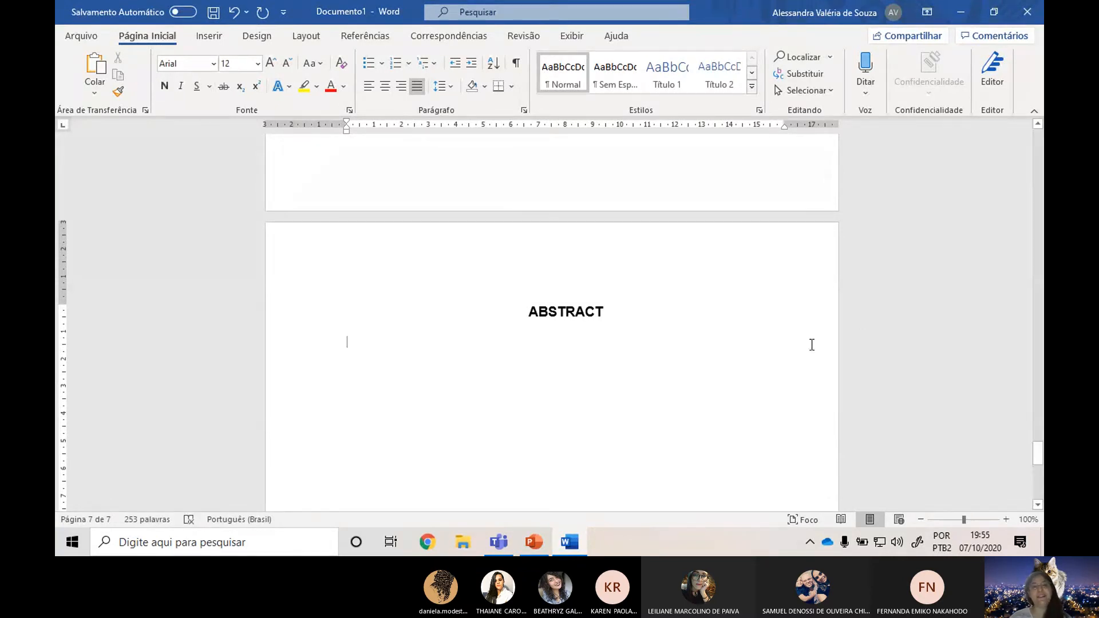
Select the whole abstract paragraph on the RESUMO page.
scroll(604, 342, "up", 5)
scroll(604, 341, "up", 4)
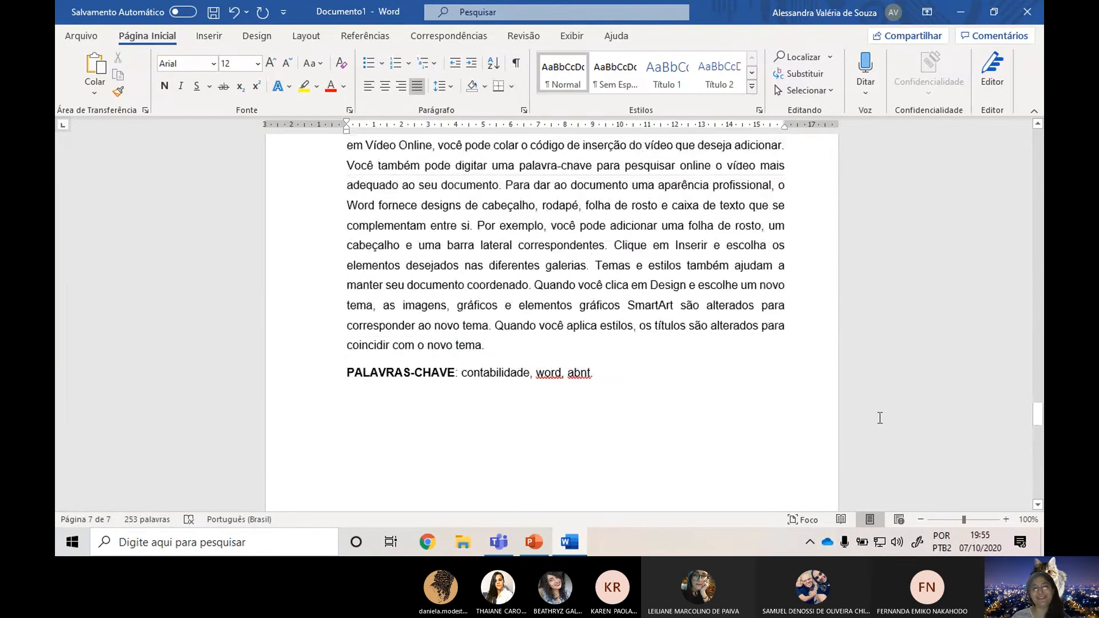
scroll(539, 180, "up", 2)
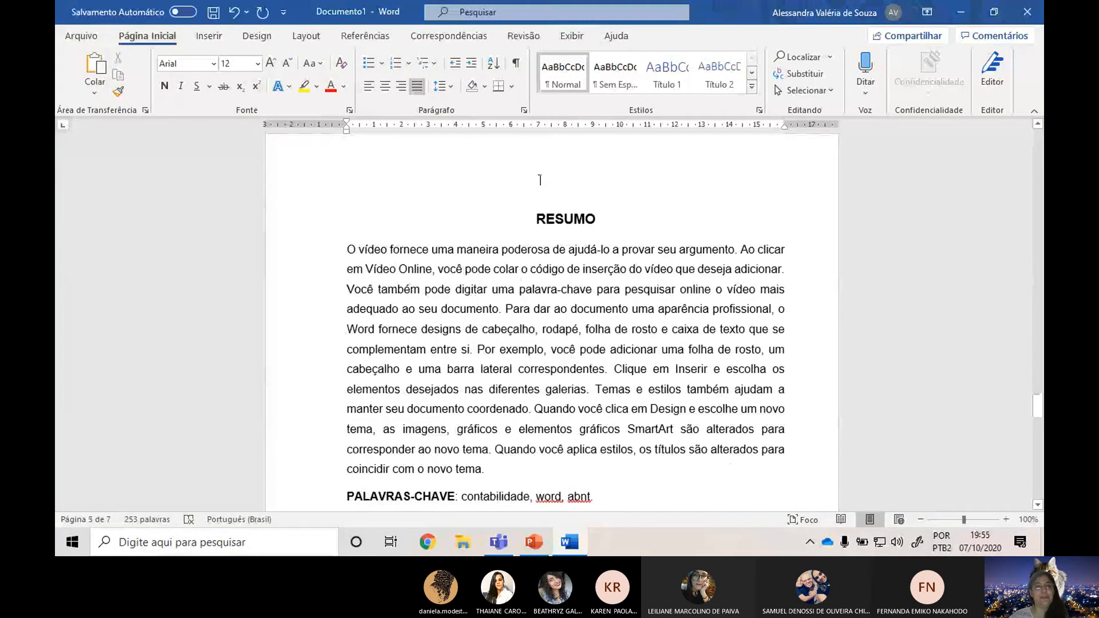
left_click_drag(345, 247, 545, 440)
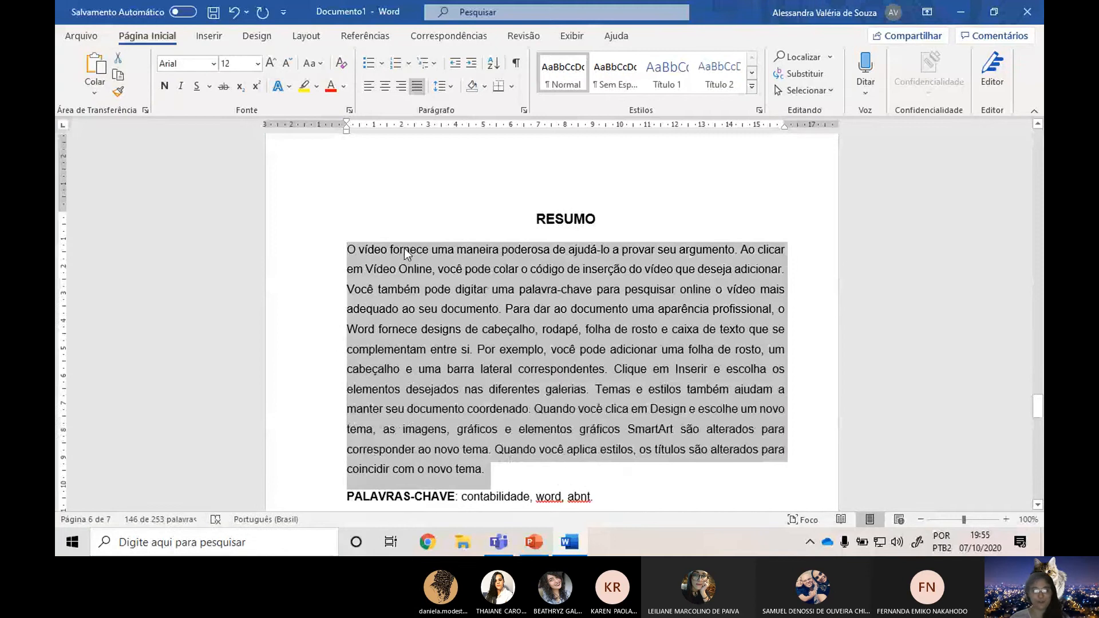
Switch to Chrome, load the Google translation site translate.google.com and copy its address.
left_click(427, 542)
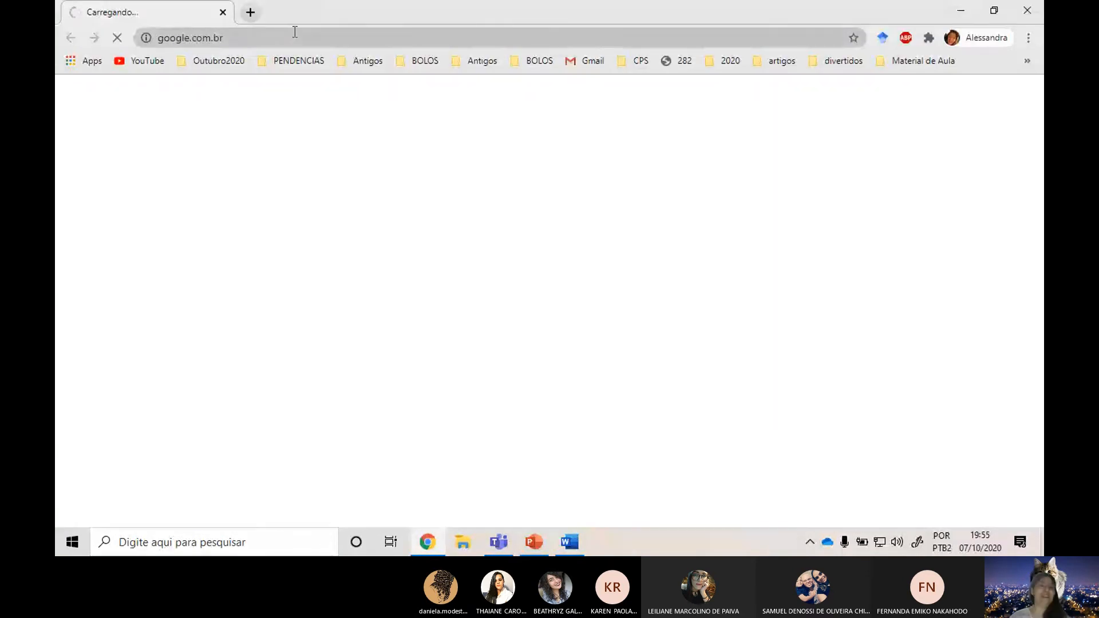
left_click(294, 33)
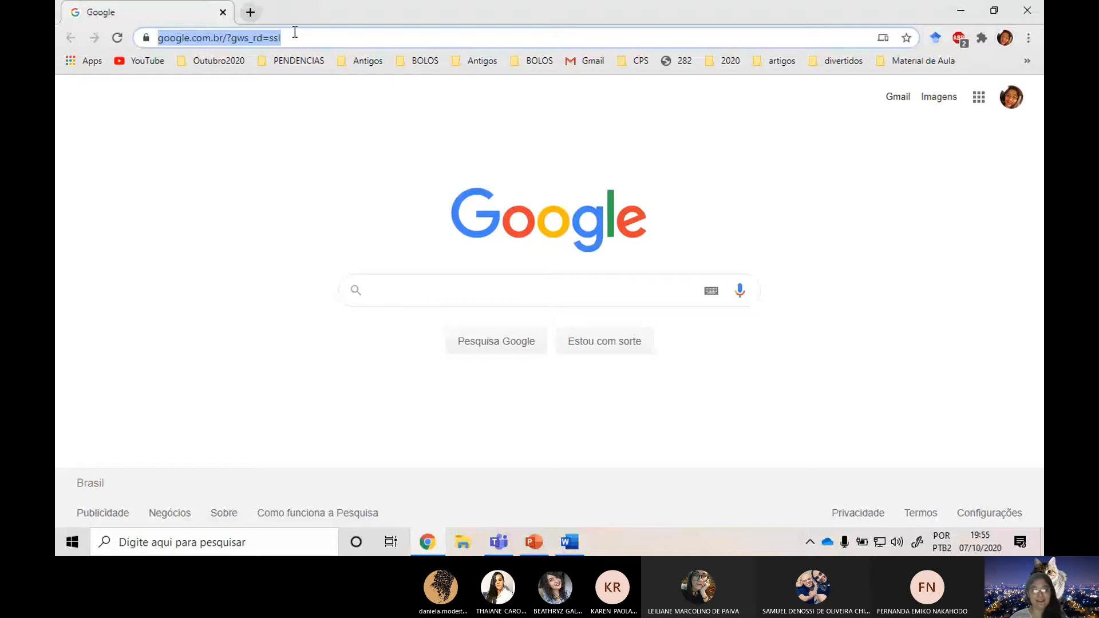
type("tra")
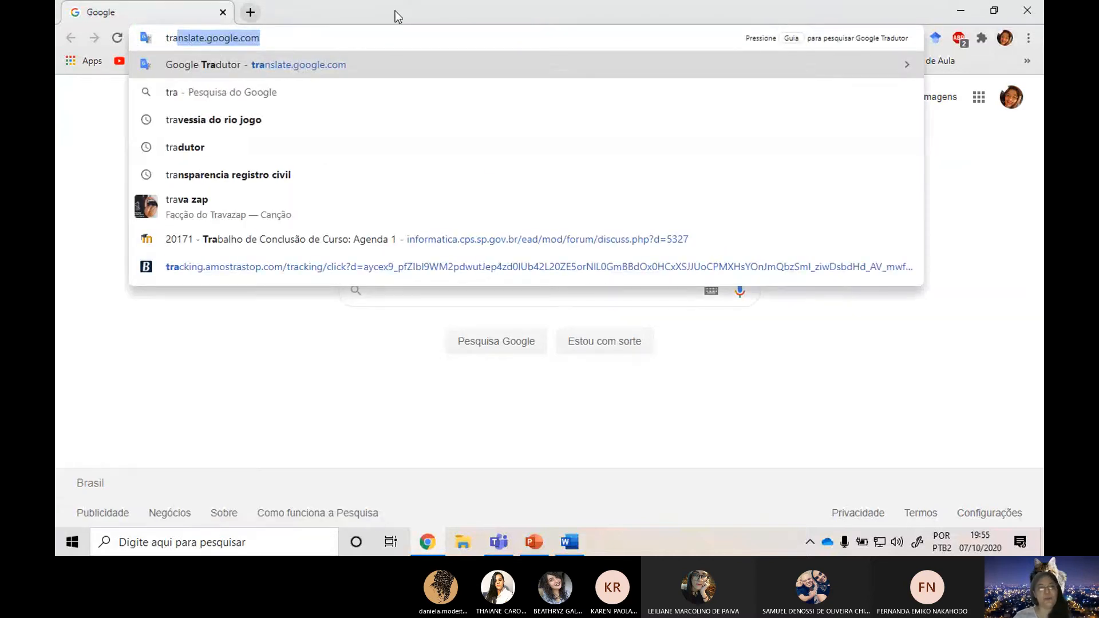
left_click(305, 39)
left_click_drag(329, 41, 57, 42)
key("ctrl+c")
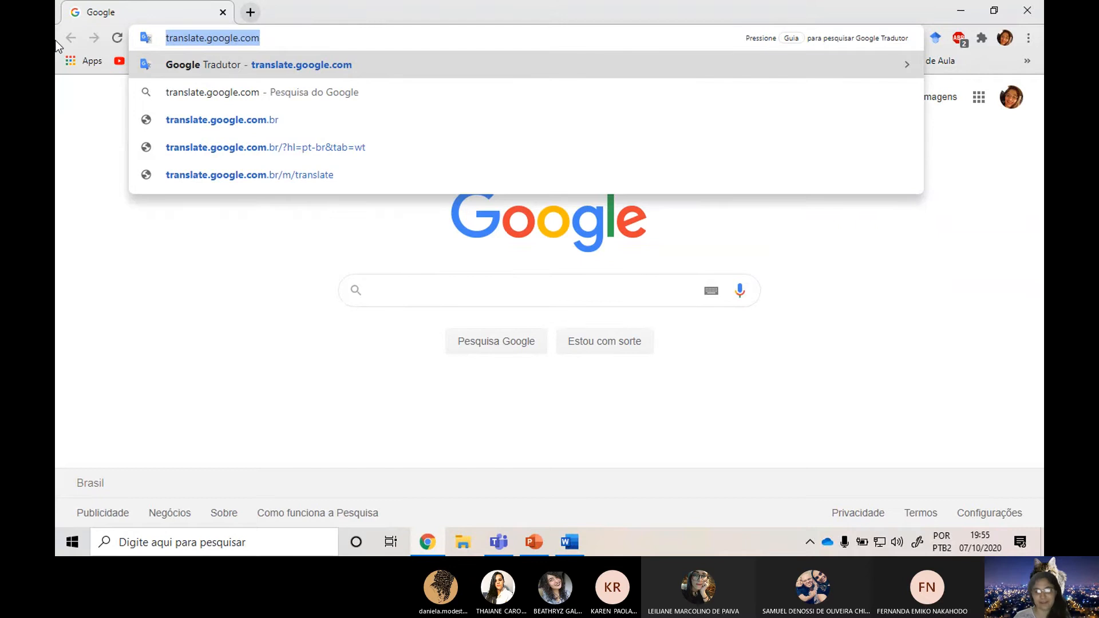
key("Return")
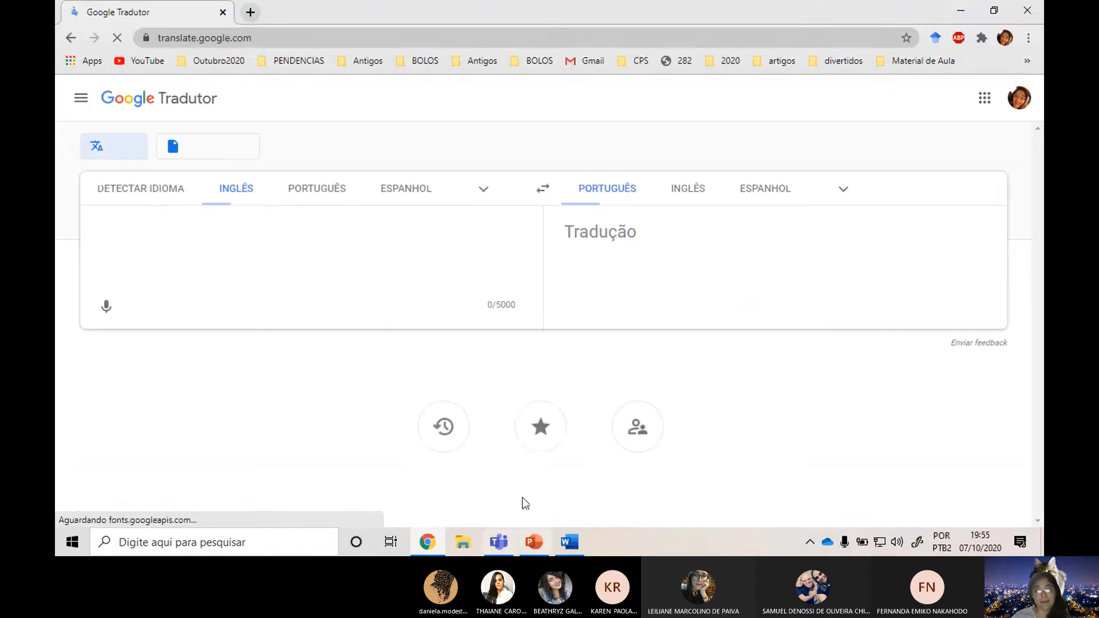
left_click(427, 542)
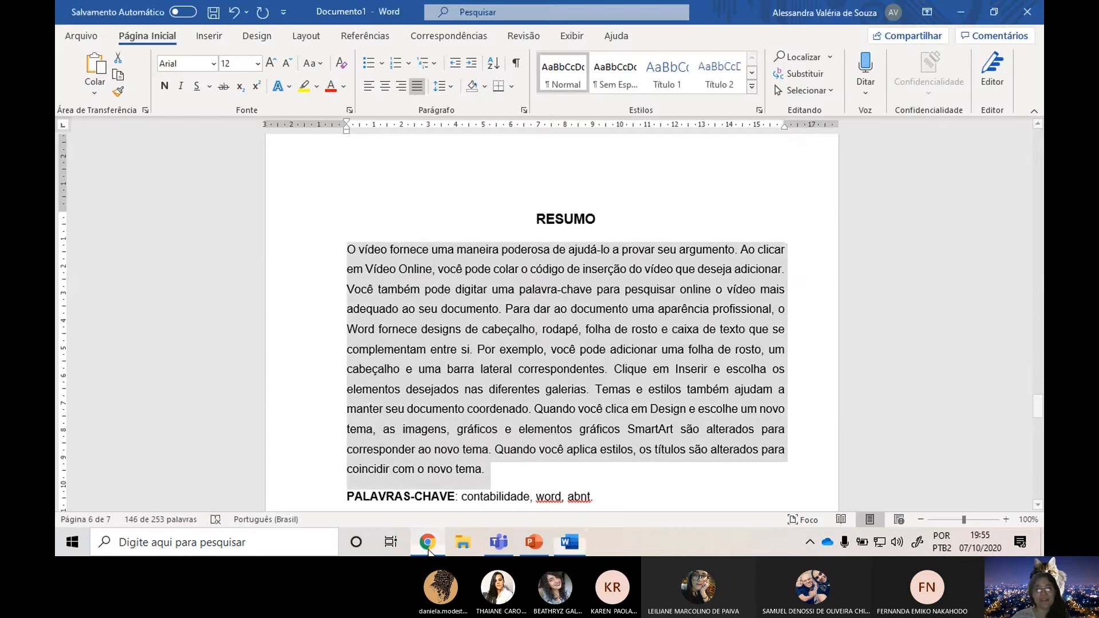
left_click(538, 545)
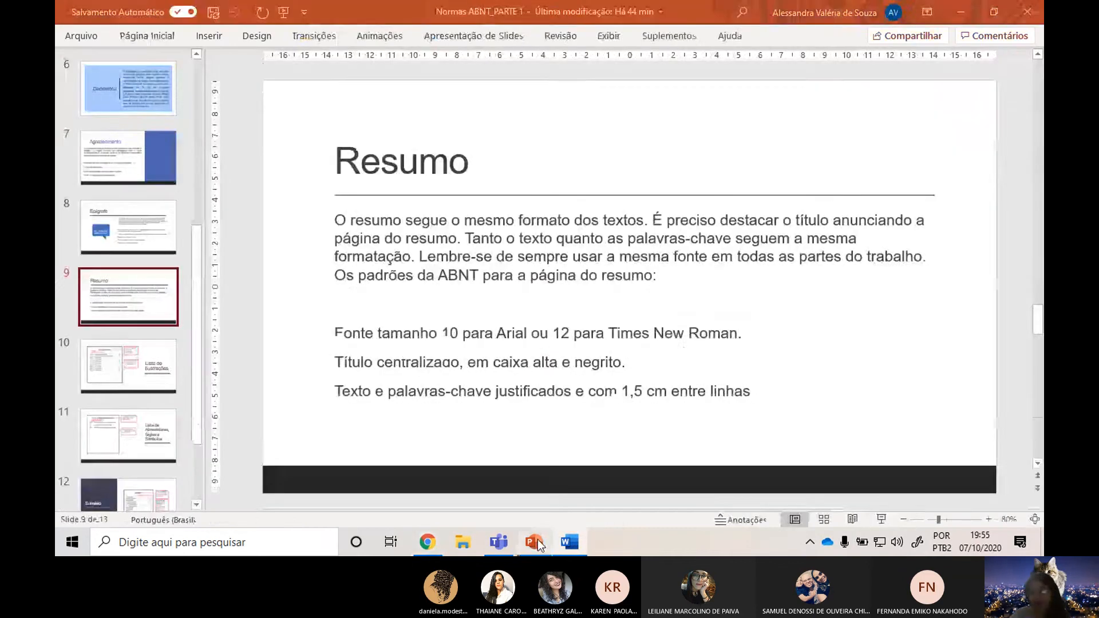
left_click(501, 543)
left_click(910, 482)
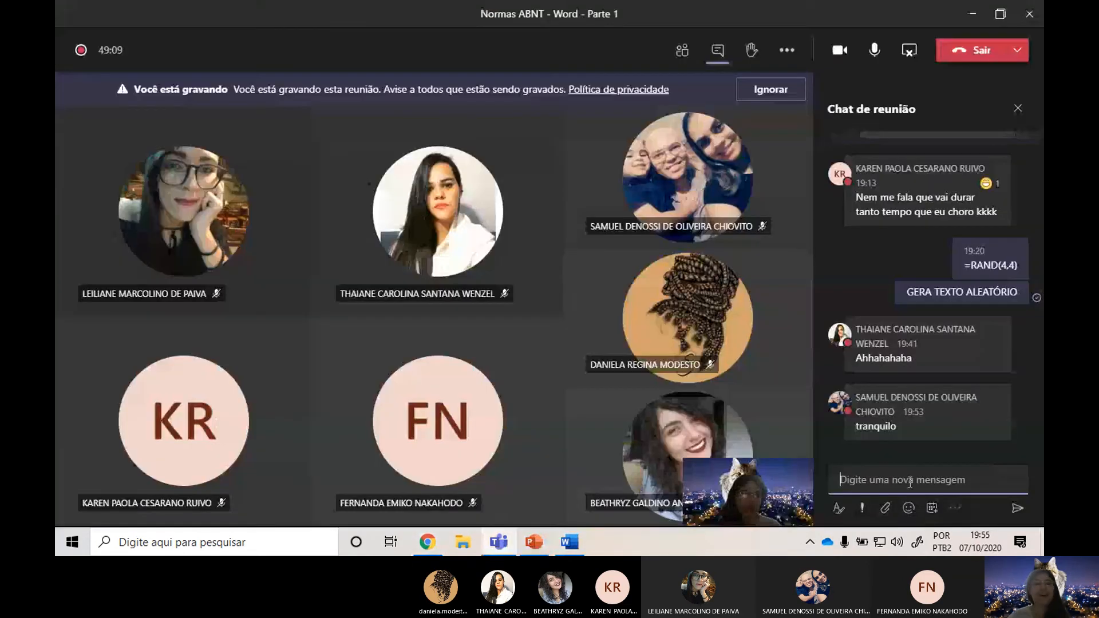
key("ctrl+v")
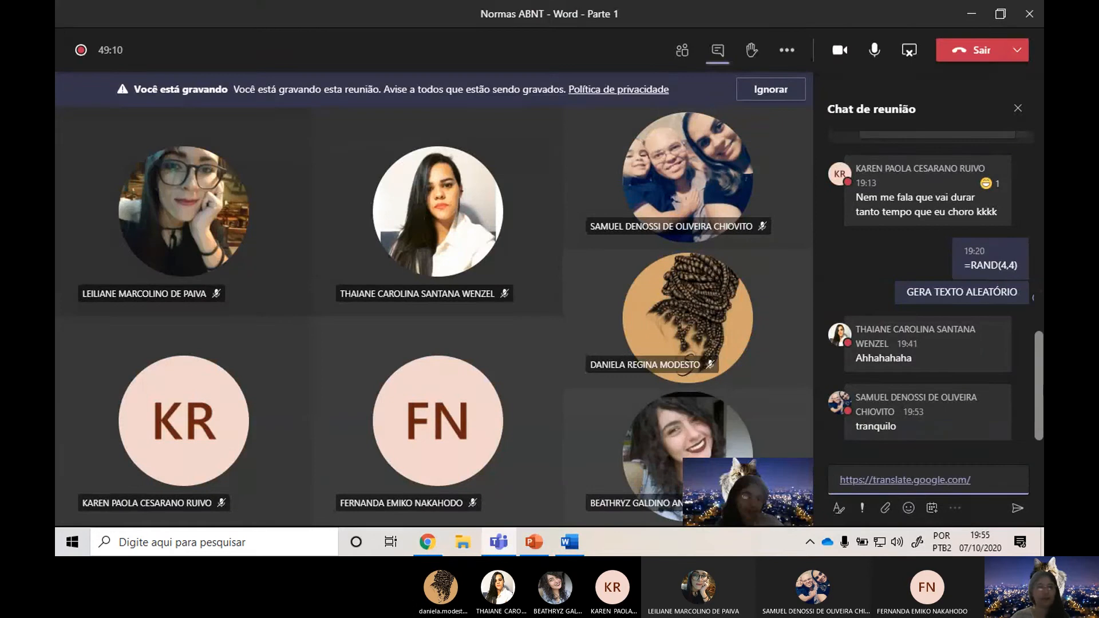
key("Return")
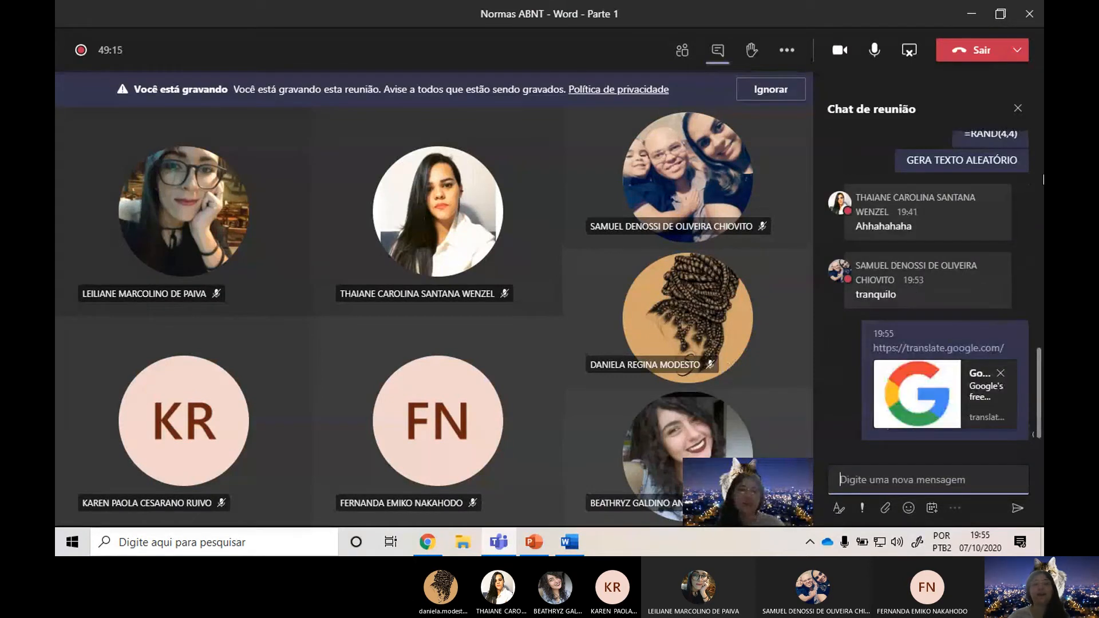
Return to Word to reselect the RESUMO paragraph, and set Google Tradutor in Chrome to translate from Portuguese to English.
key("alt+Tab")
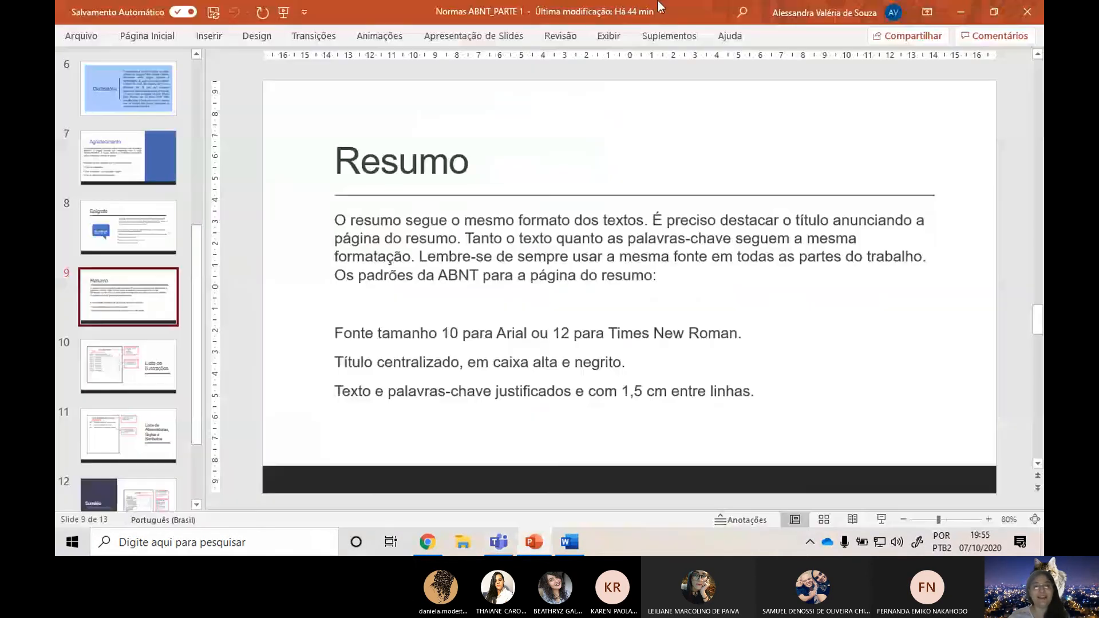
key("alt+Tab")
key("Tab")
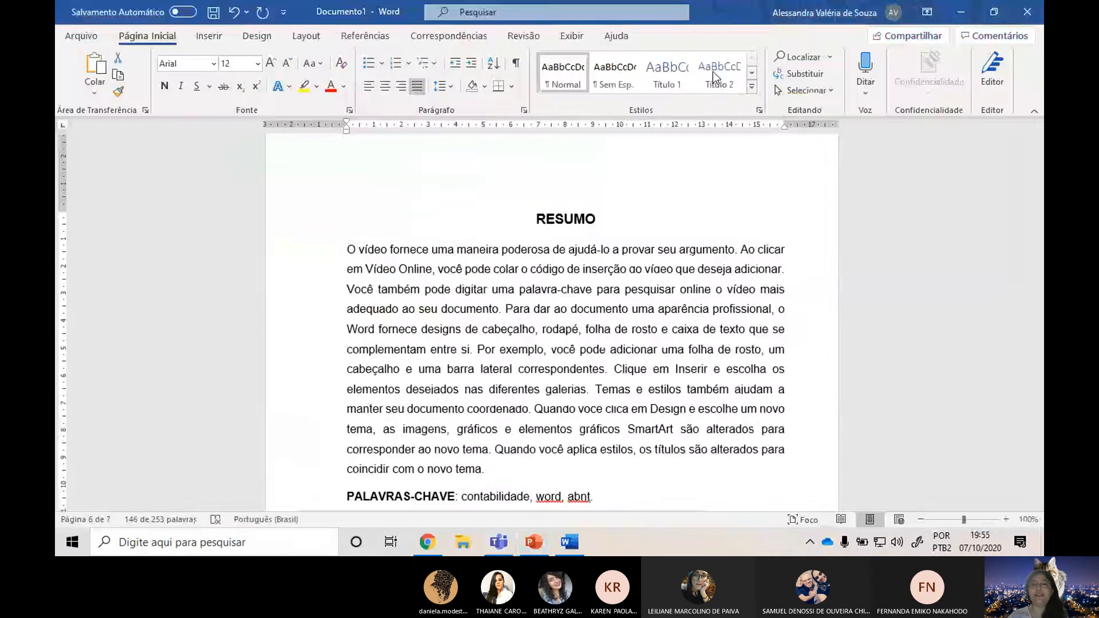
triple_click(691, 273)
key("alt+Tab")
key("Tab")
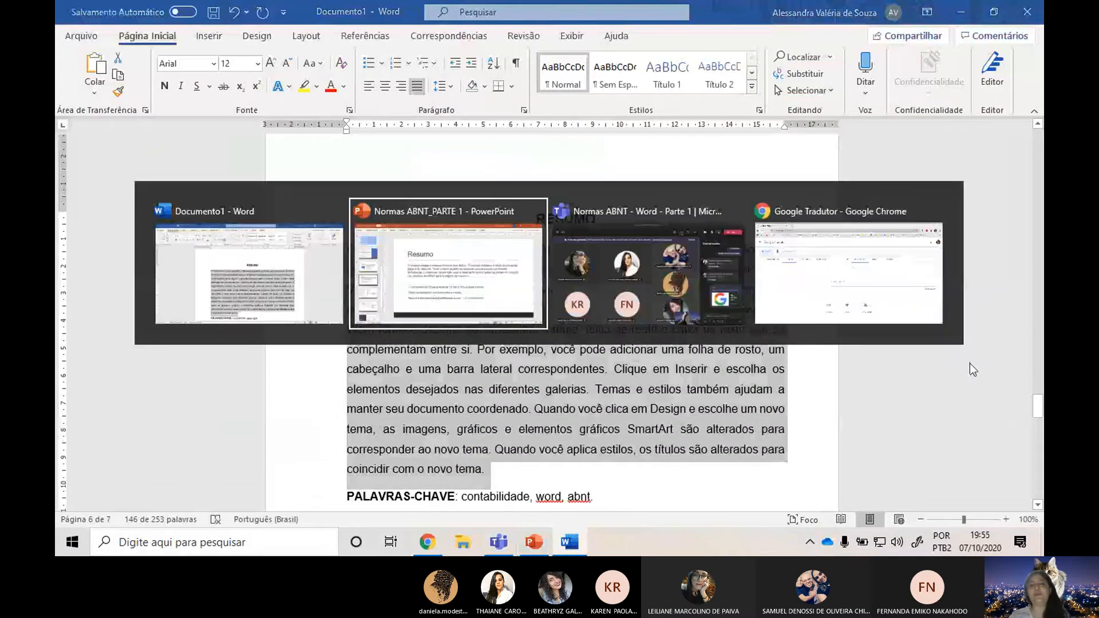
key("alt+Tab")
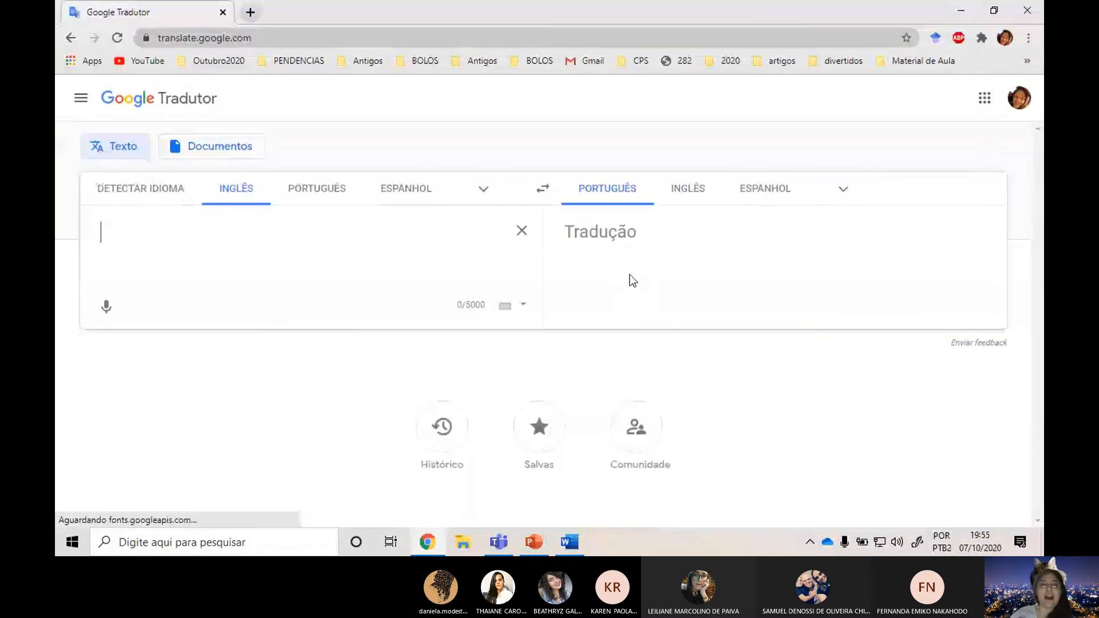
left_click(321, 189)
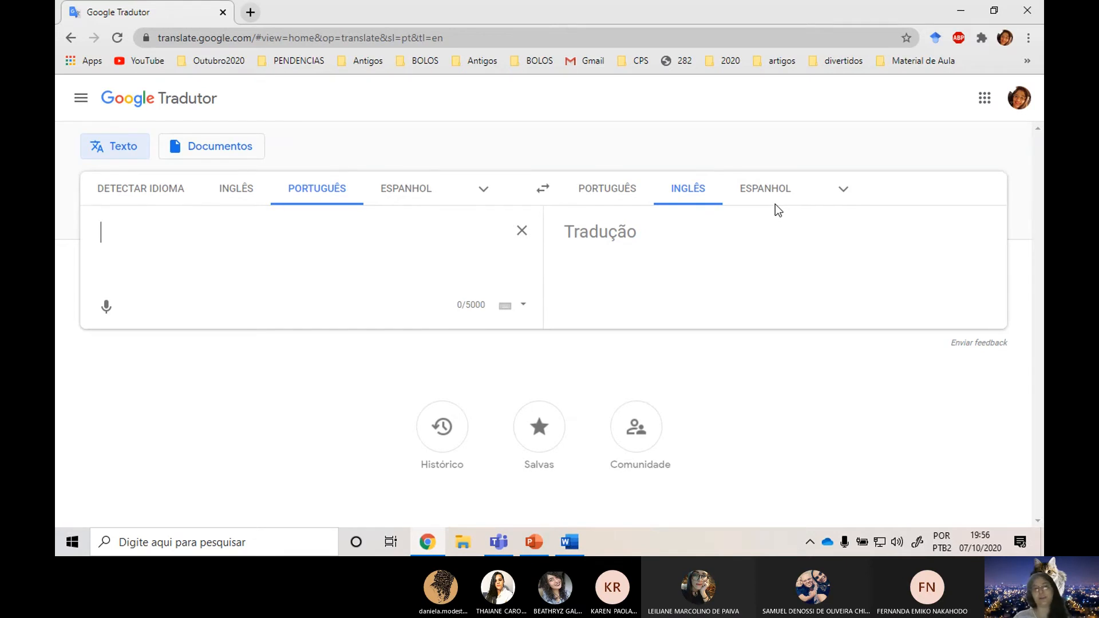
key("ctrl+v")
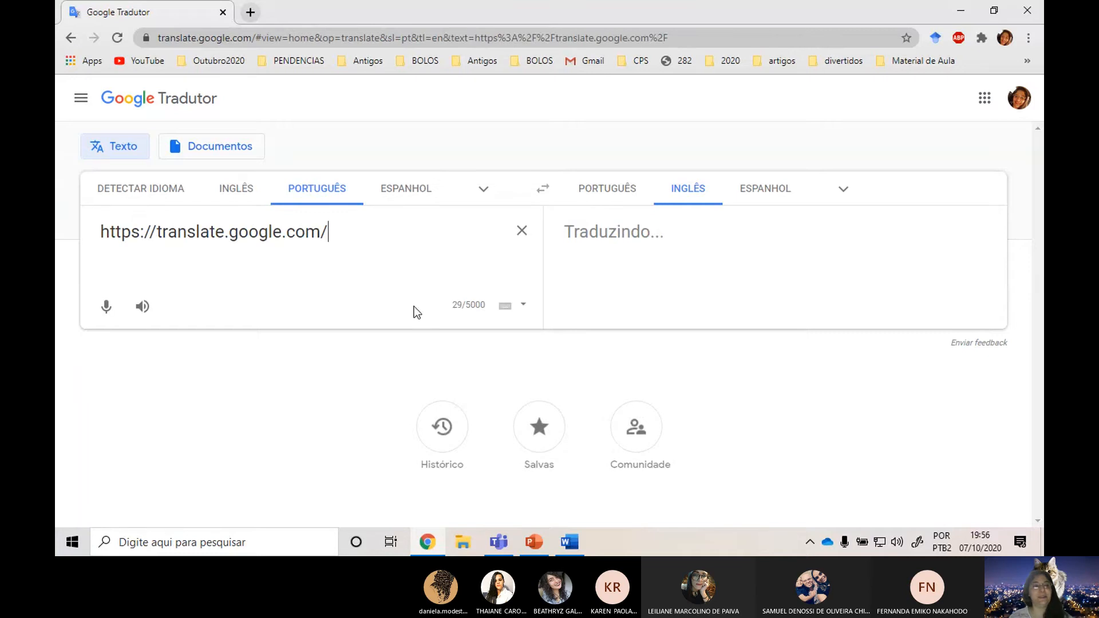
left_click_drag(439, 235, 58, 106)
key("BackSpace")
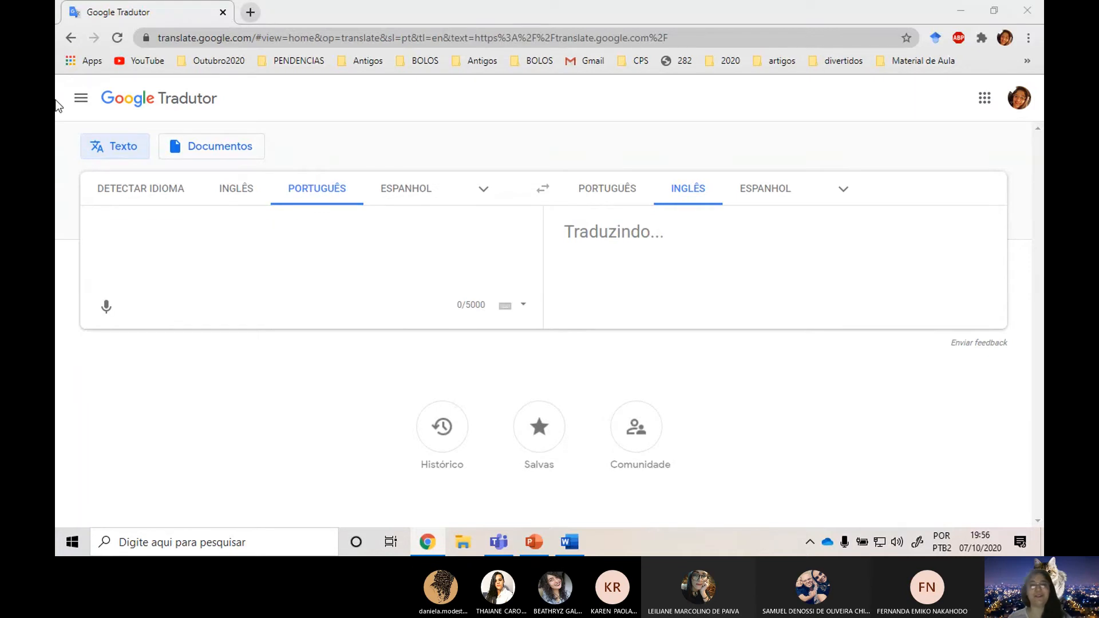
Copy the whole RESUMO paragraph in Word and paste it as the source text in Google Tradutor in Chrome.
key("alt+Tab")
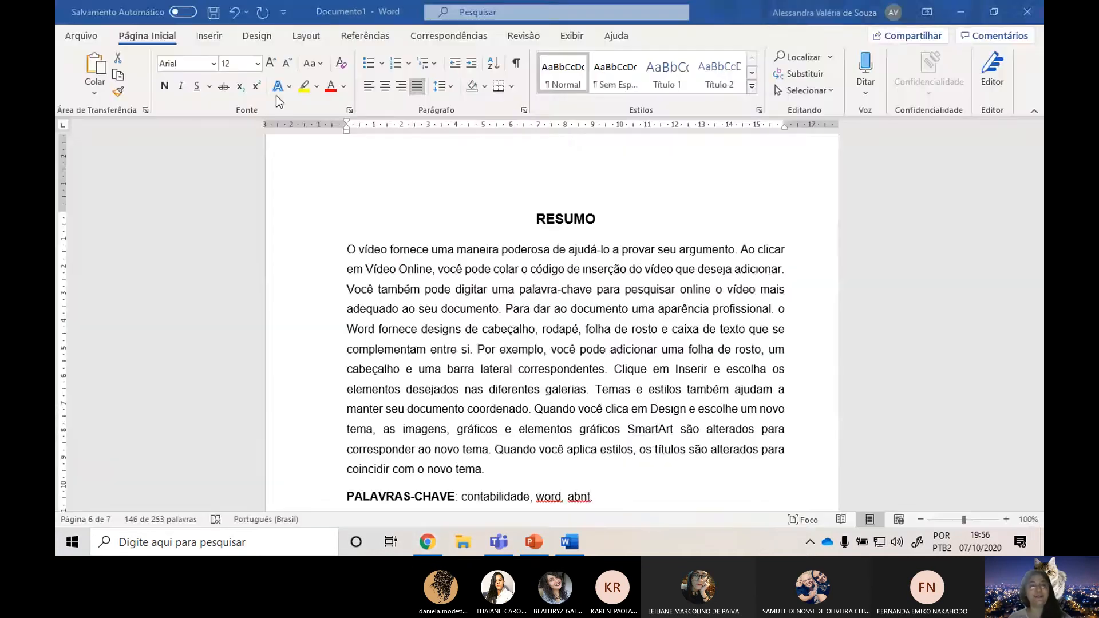
triple_click(396, 321)
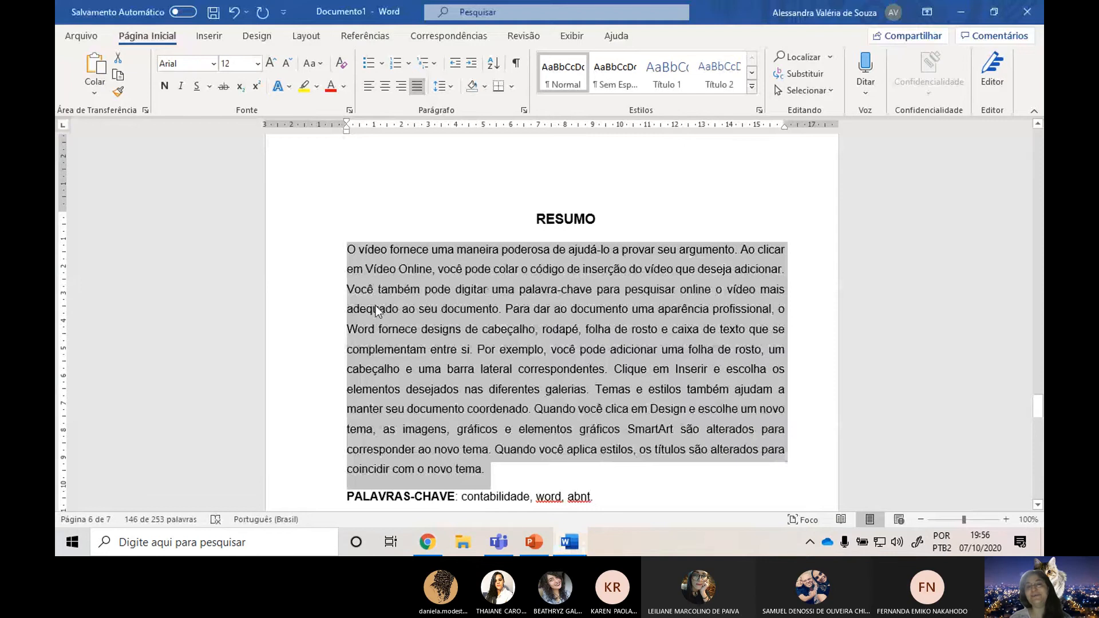
key("alt+Tab")
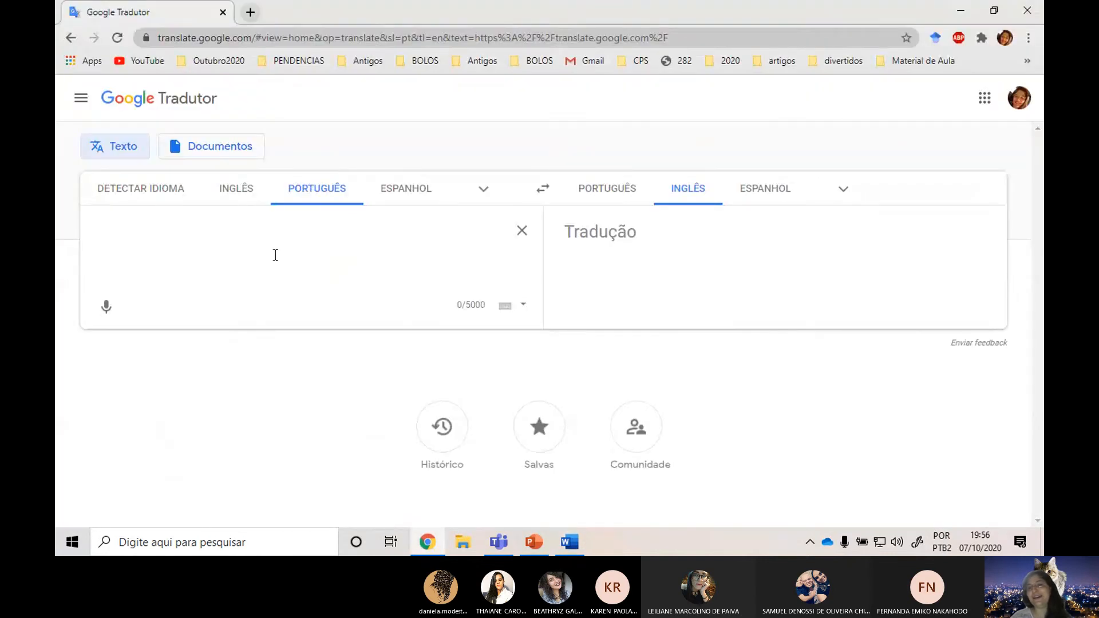
type("O vídeo fornece uma maneira poderosa de ajudá-lo a provar seu argumento. Ao clicar em Vídeo Online, você pode colar o código de inserção do vídeo que deseja adicionar. Você também pode digitar uma palavra-chave para pesquisar online o vídeo mais adequado ao seu documento. Para dar ao documento uma aparência profissional, o Word fornece designs de cabeçalho, rodapé. folha de rosto e caixa de texto que se complementam entre si. Por exemplo, você pode adicionar uma folha de rosto, um cabeçalho e uma barra lateral correspondentes. Clique em Inserir e escolha os elementos desejados nas diferentes galerias. Temas e estilos também ajudam a manter seu documento coordenado. Quando você clica em Design e escolhe um novo tema, as imagens, gráficos e elementos gráficos SmartArt são alterados para corresponder ao novo tema. Quando você aplica estilos, os títulos são alterados para coincidir com o novo tema.")
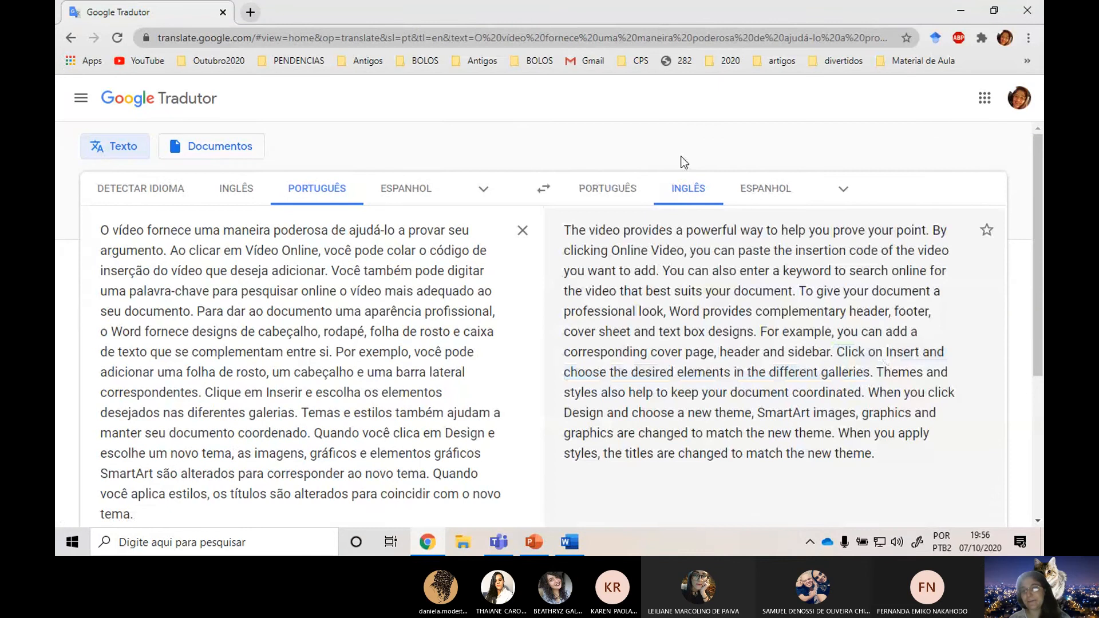
Copy the full English translation of the abstract to the clipboard.
scroll(759, 325, "down", 3)
scroll(666, 394, "up", 3)
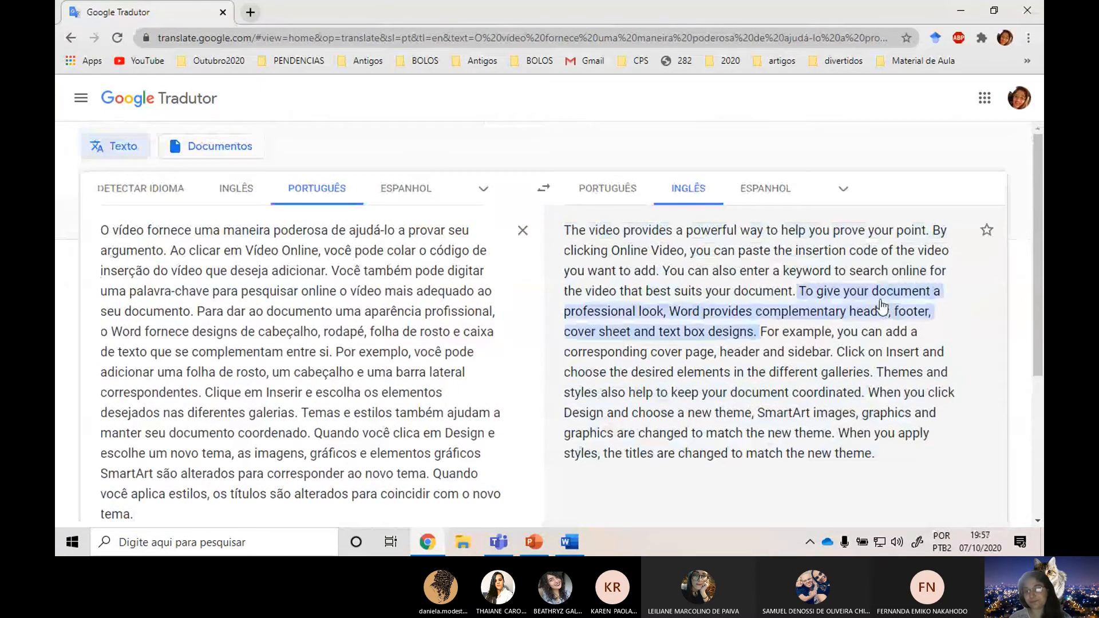
scroll(915, 423, "down", 1)
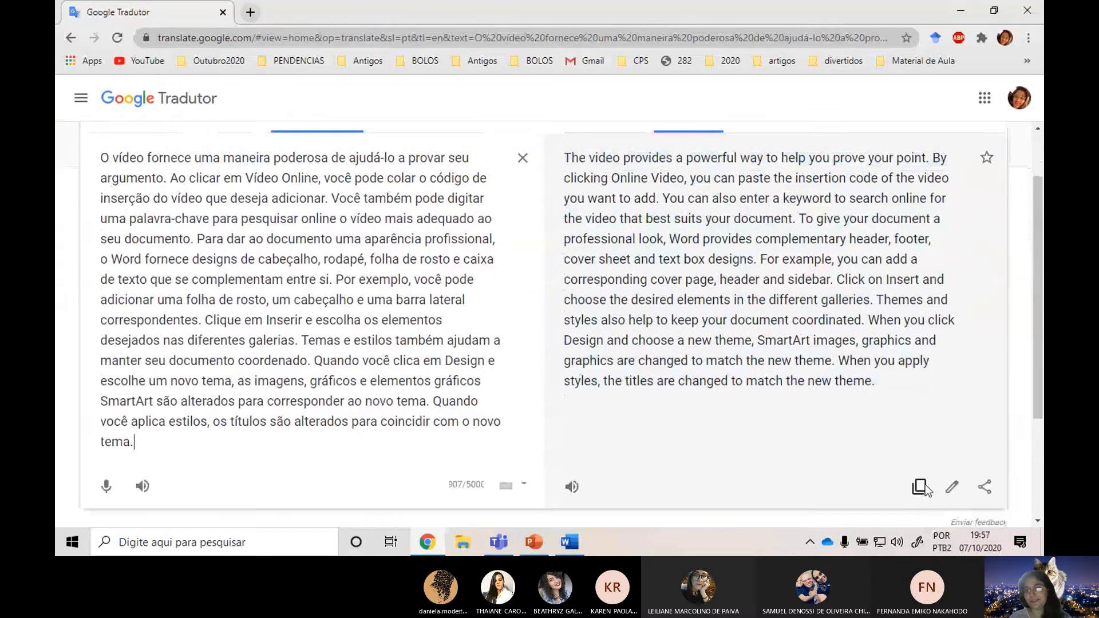
left_click(923, 486)
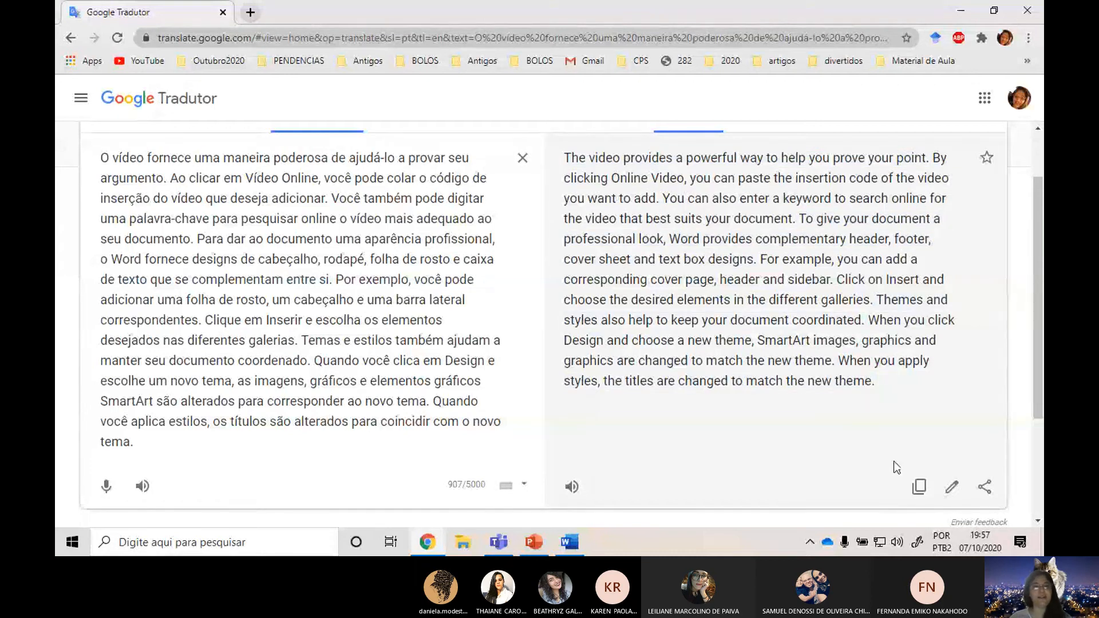
Switch back to Word and paste the English translation as text only on the line below the ABSTRACT title.
key("alt+Tab")
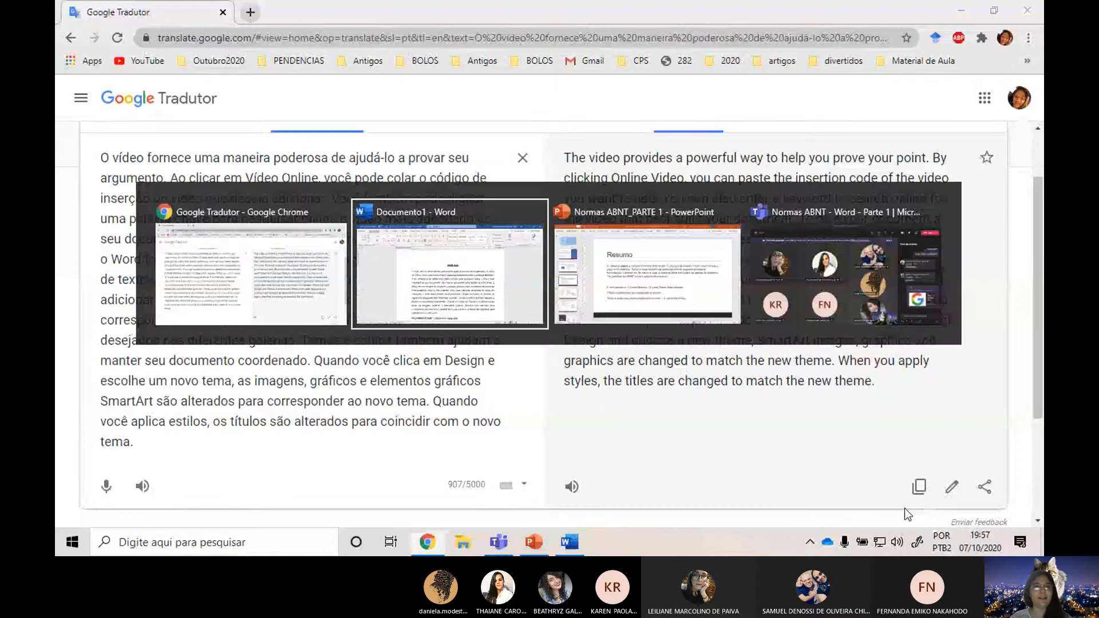
scroll(551, 321, "up", 10)
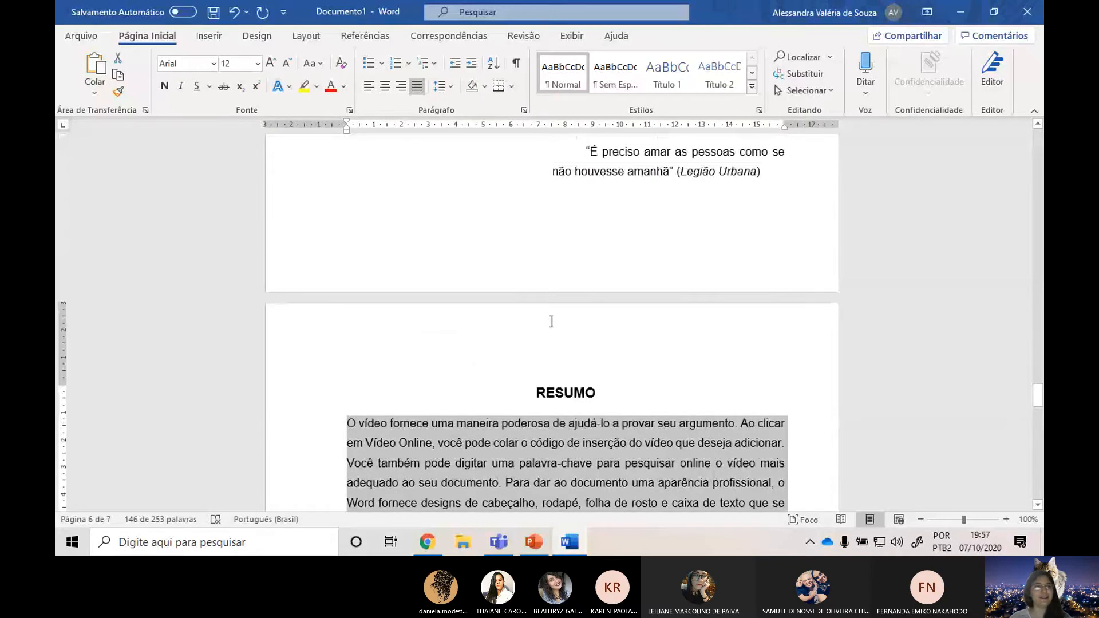
scroll(551, 321, "down", 10)
left_click(389, 231)
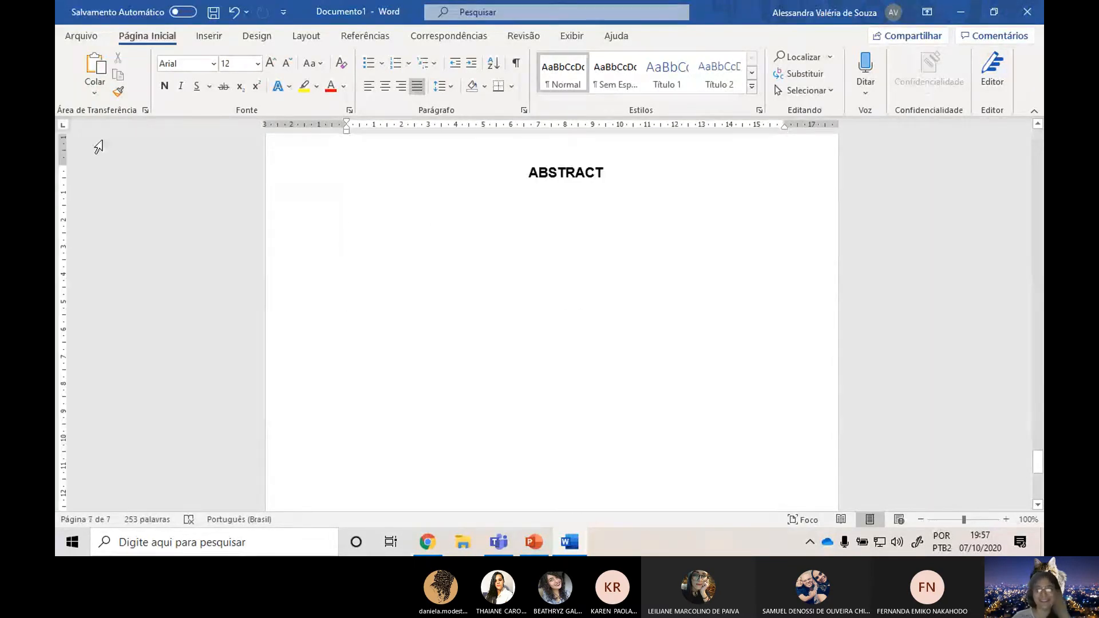
left_click(89, 96)
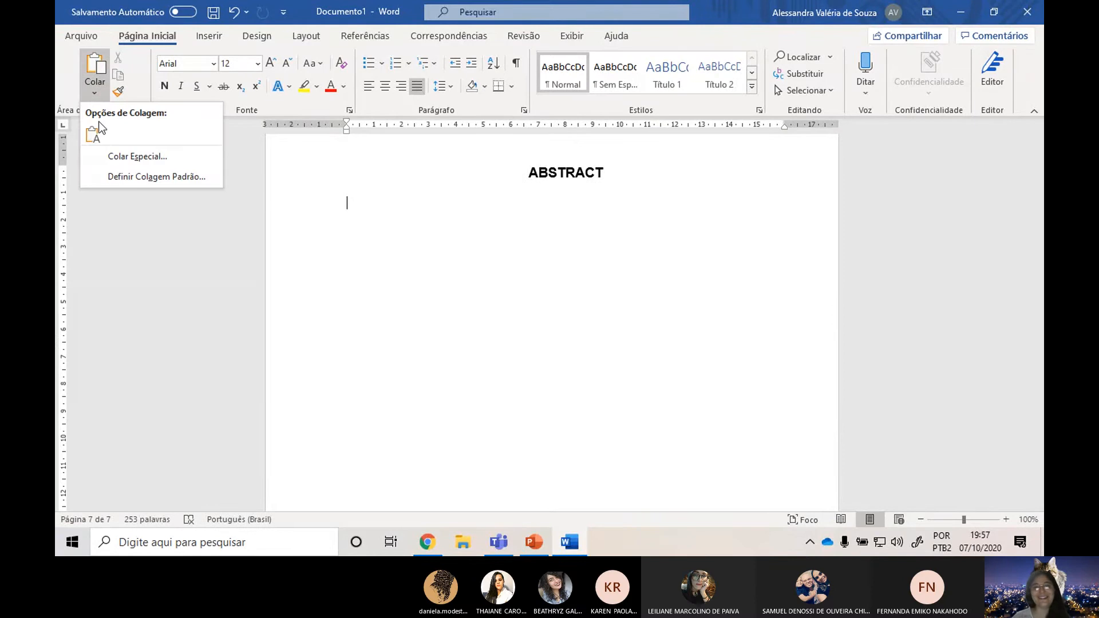
left_click(92, 131)
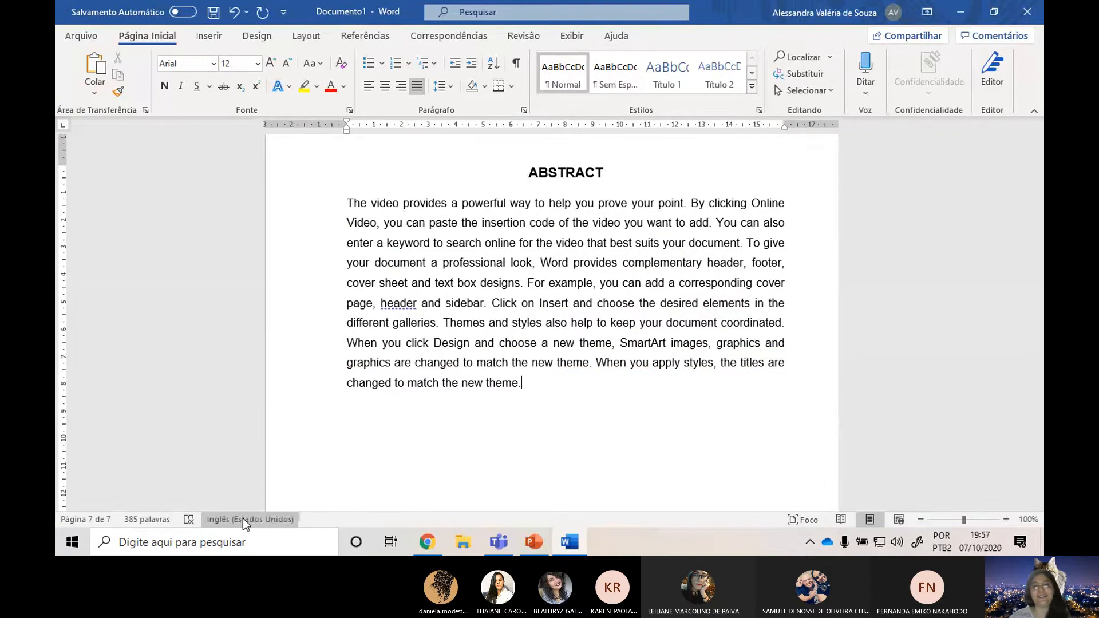
Add the keyword "word" from the PALAVRAS-CHAVE line on the RESUMO page to the spelling dictionary.
scroll(606, 314, "up", 11)
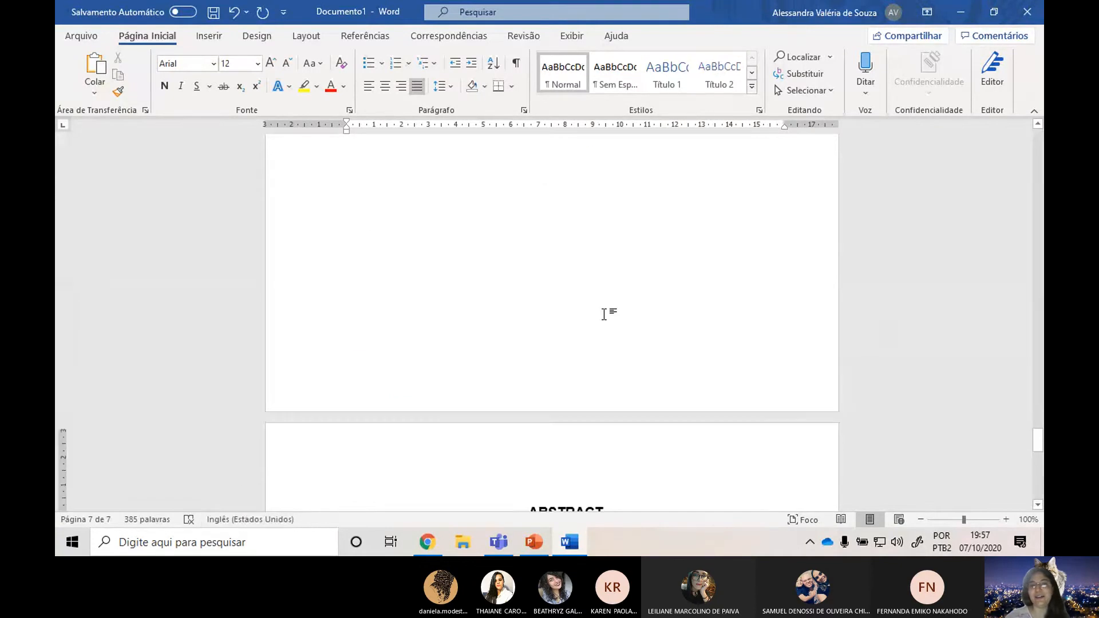
left_click(404, 188)
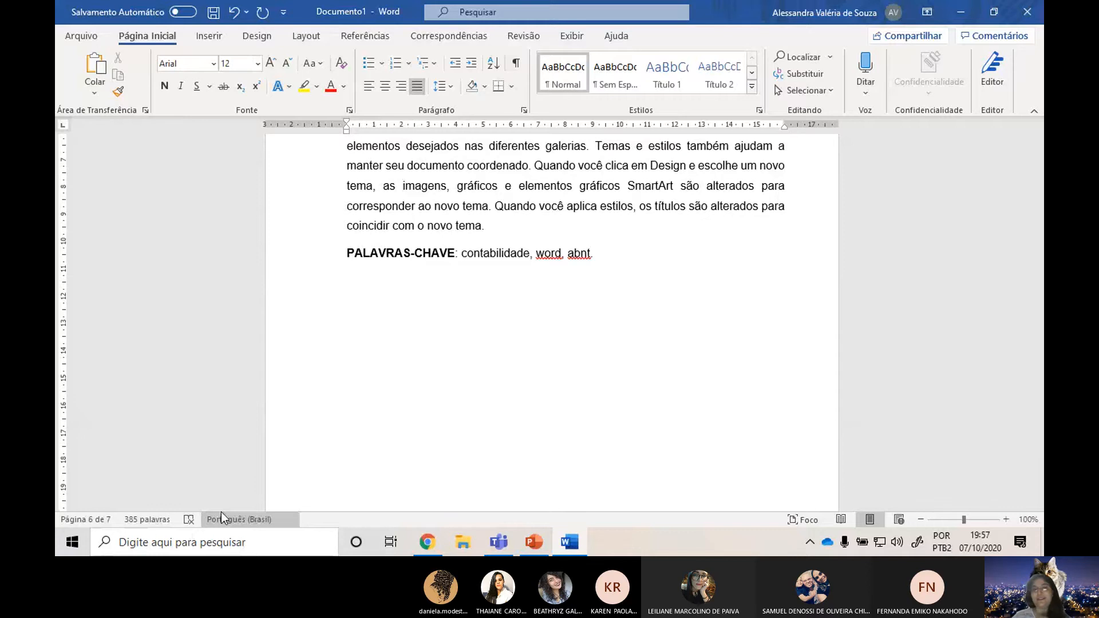
scroll(448, 328, "down", 6)
scroll(448, 328, "down", 10)
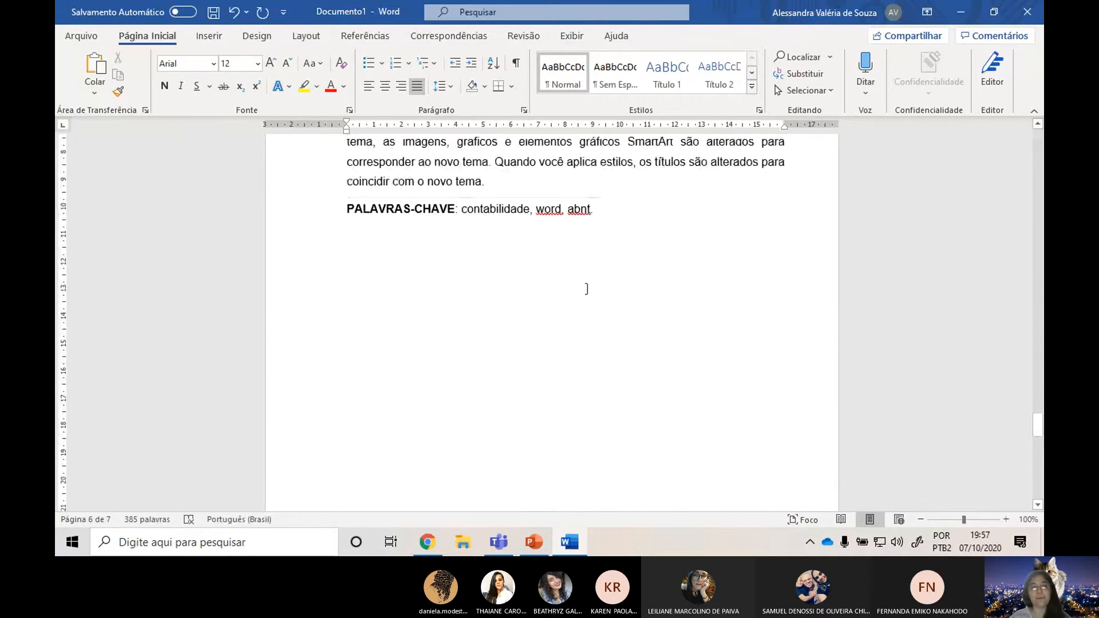
left_click(550, 220)
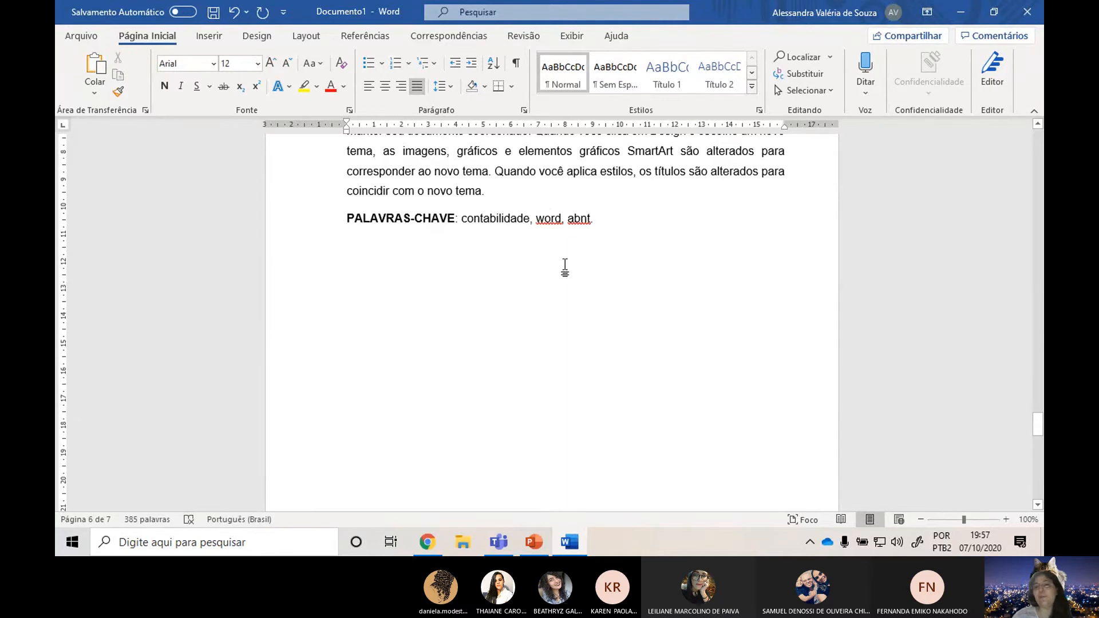
right_click(554, 217)
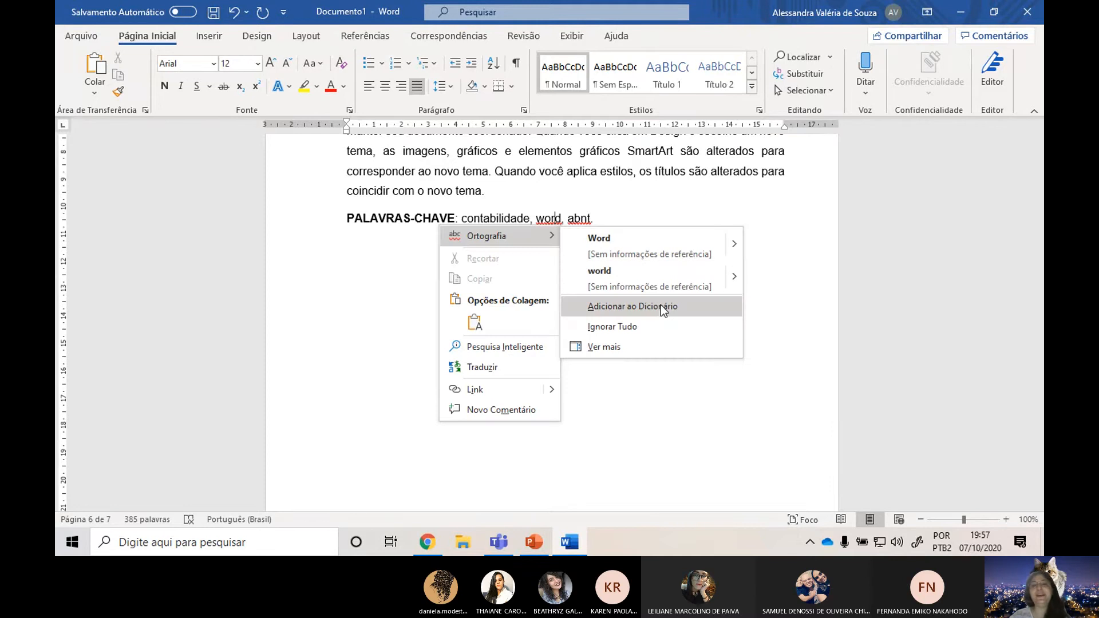
left_click(660, 304)
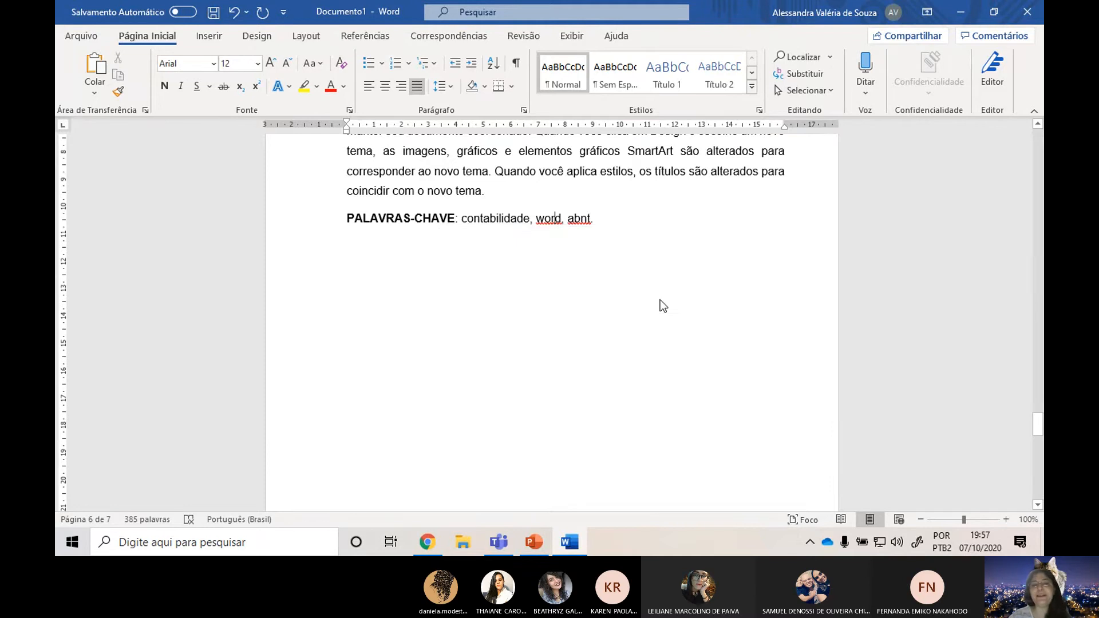
Rewrite the keyword "abnt" in capitals as "ABNT" on the PALAVRAS-CHAVE line, keeping the final period.
double_click(579, 218)
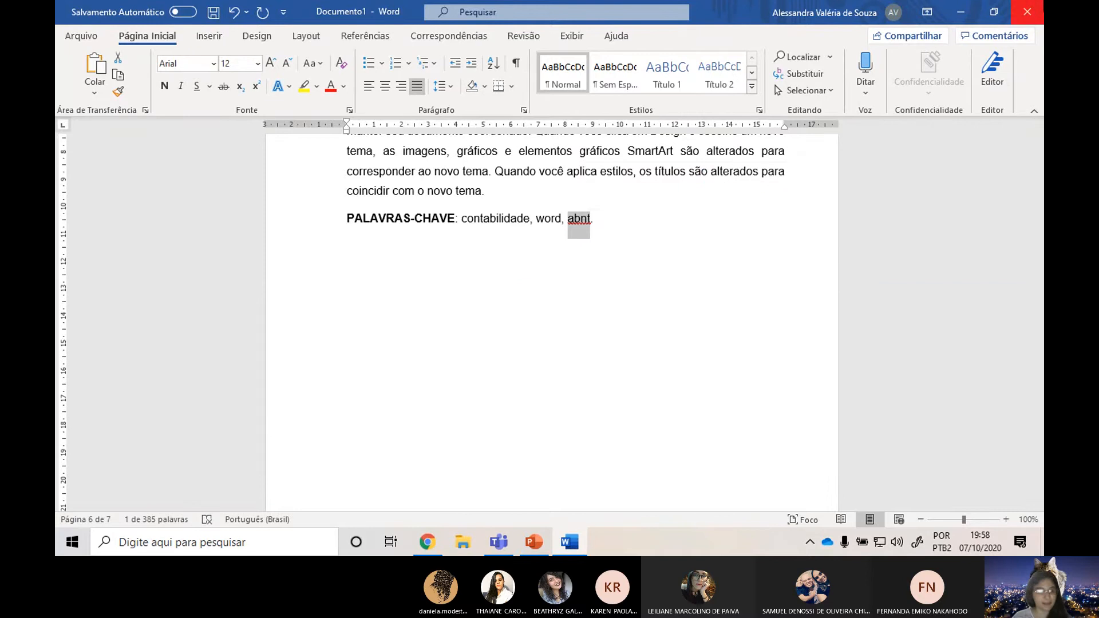
type("ABNT")
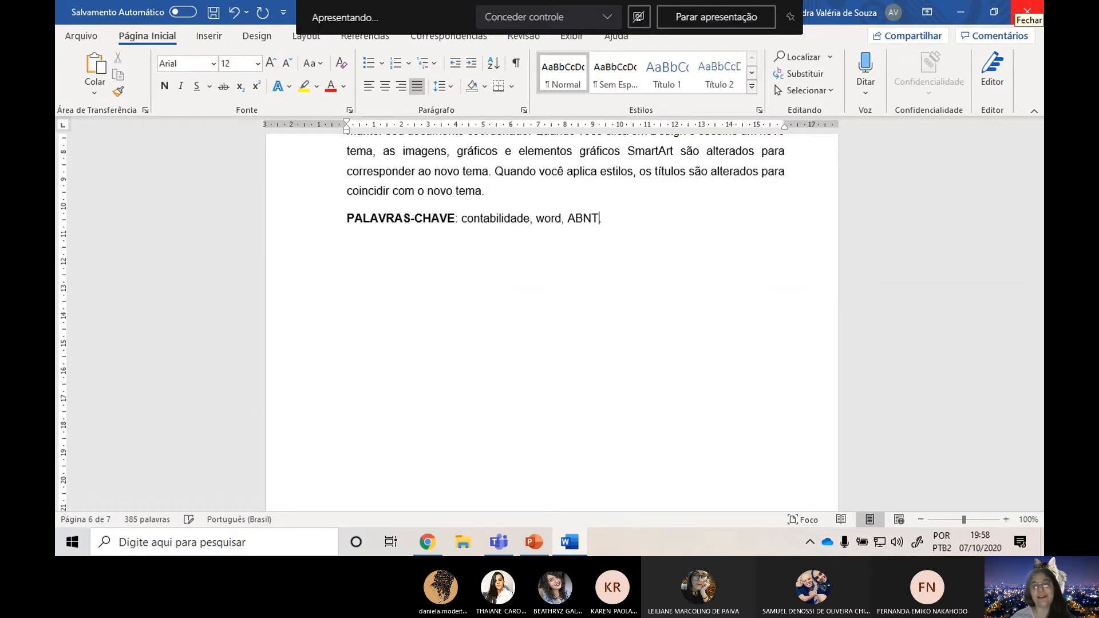
type(".")
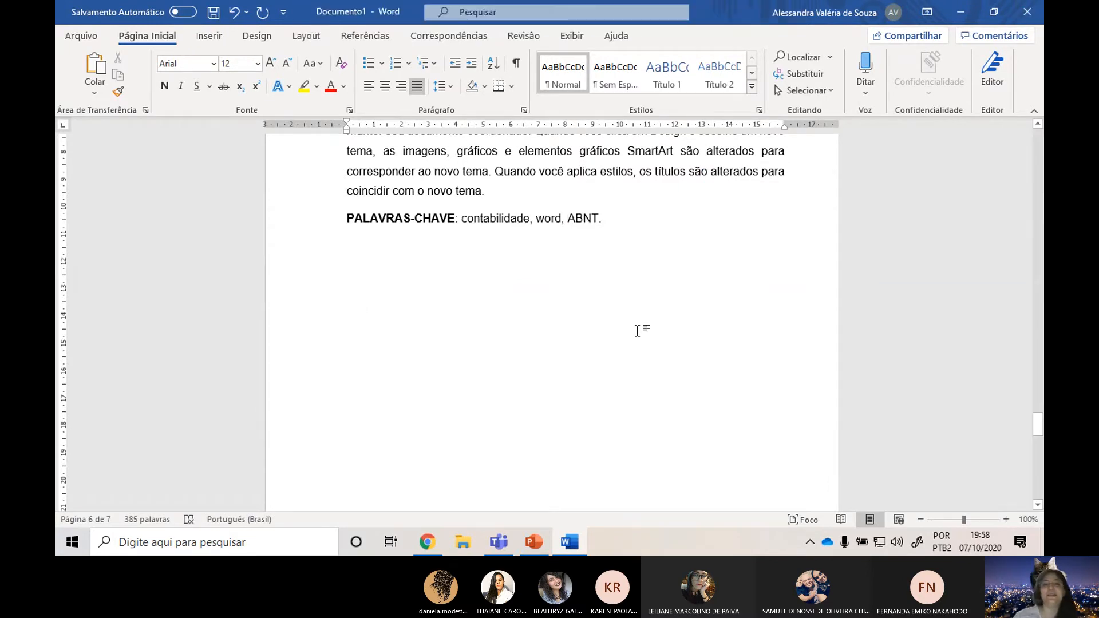
Accept the punctuation suggestion that adds a comma after the flagged word "header" in the ABSTRACT text.
scroll(637, 331, "down", 5)
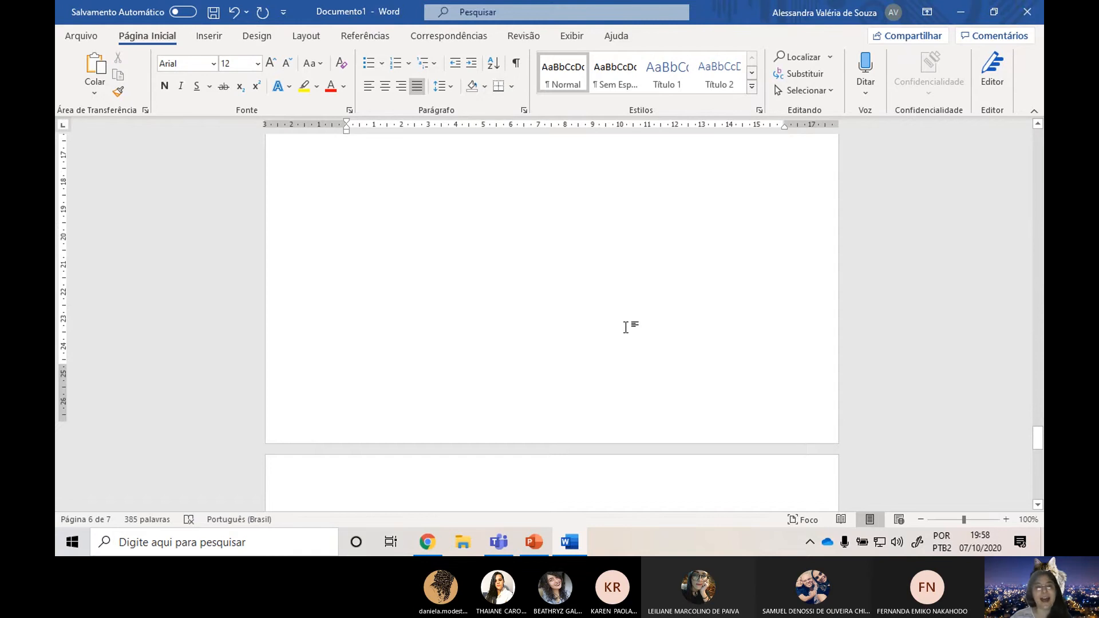
scroll(625, 327, "down", 8)
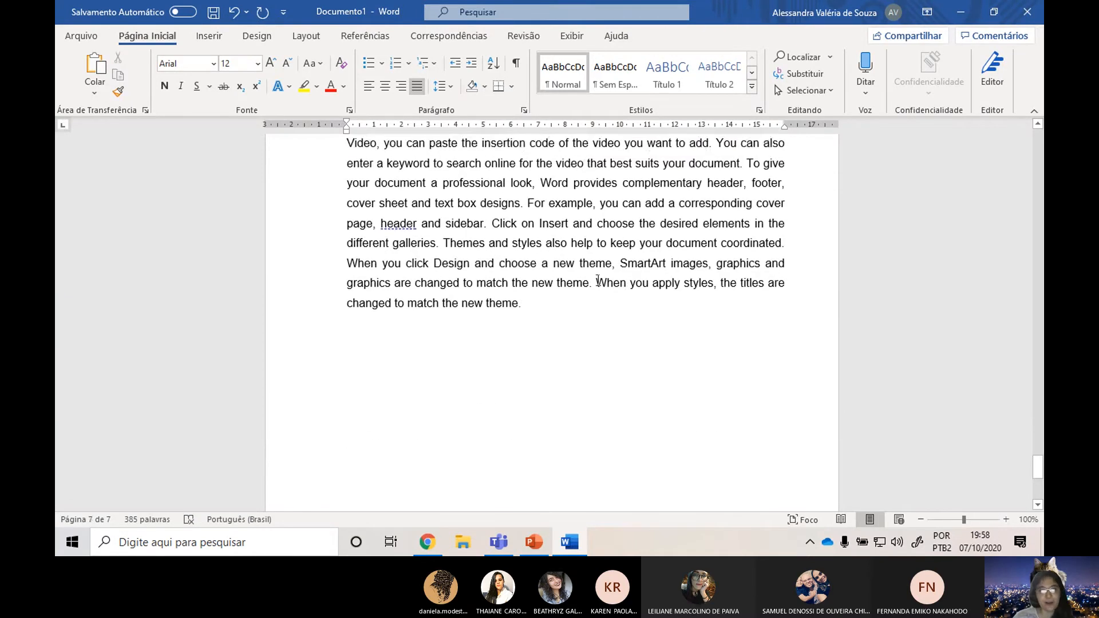
scroll(556, 221, "up", 2)
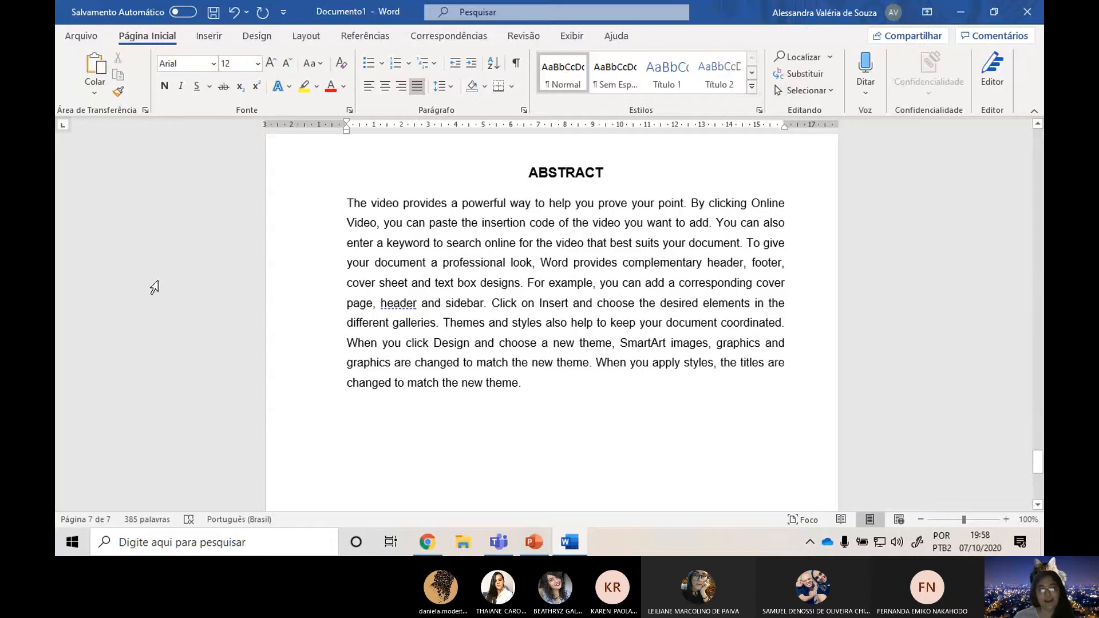
left_click(474, 298)
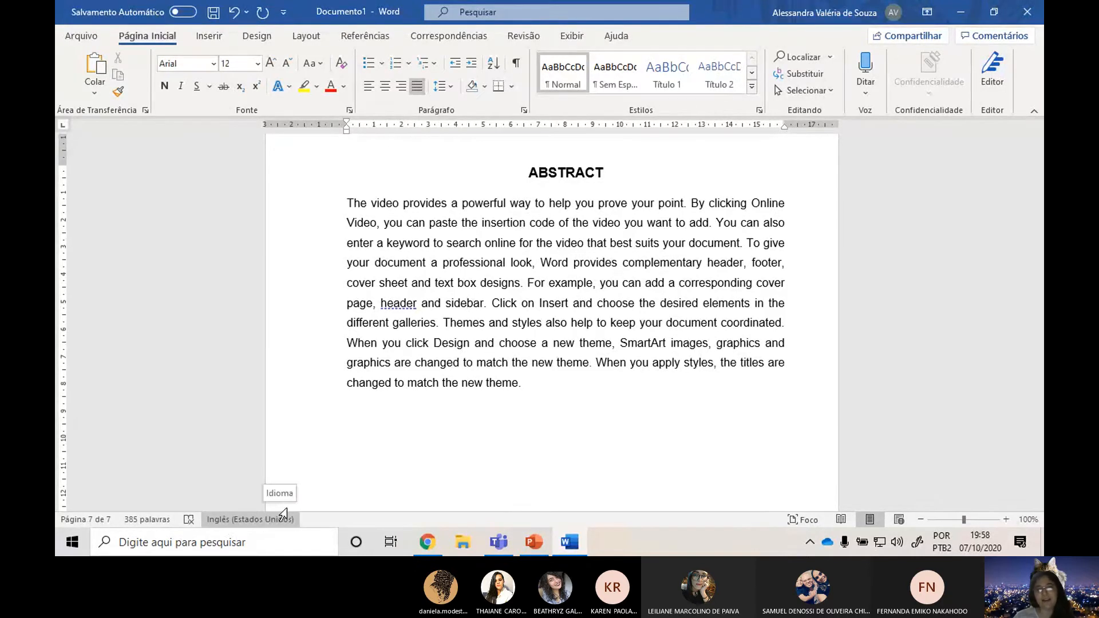
left_click(401, 303)
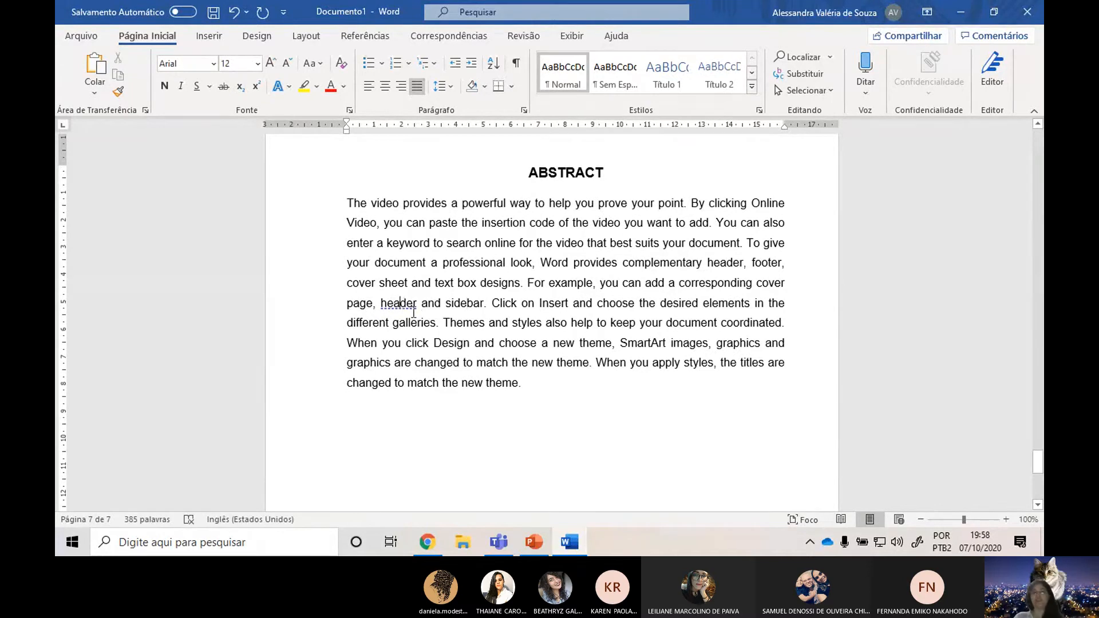
scroll(412, 315, "up", 1)
scroll(388, 323, "up", 4)
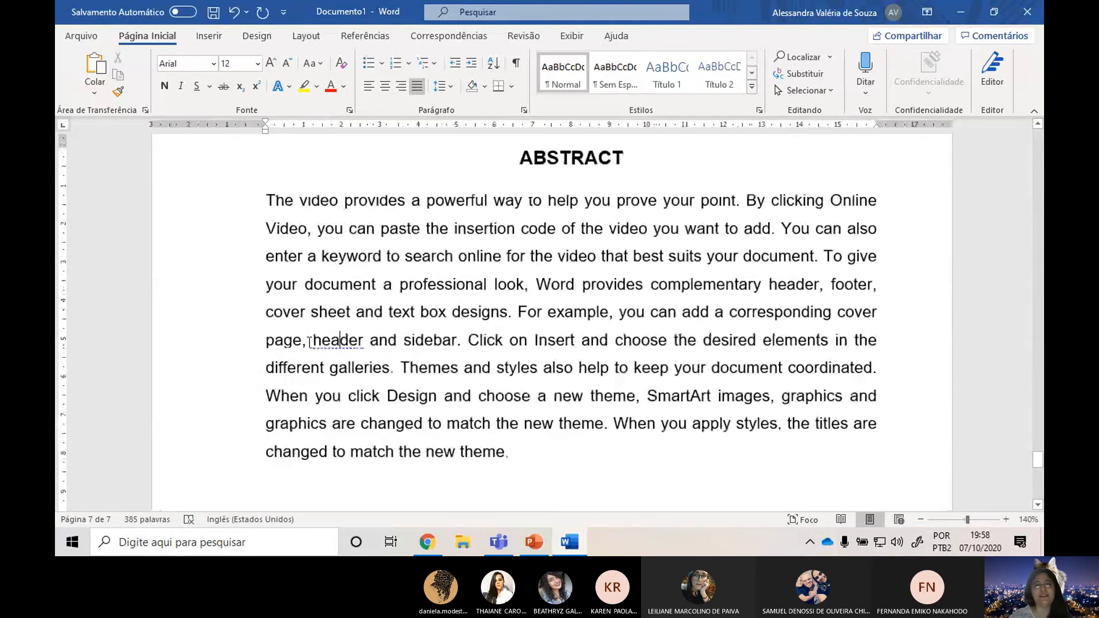
right_click(339, 340)
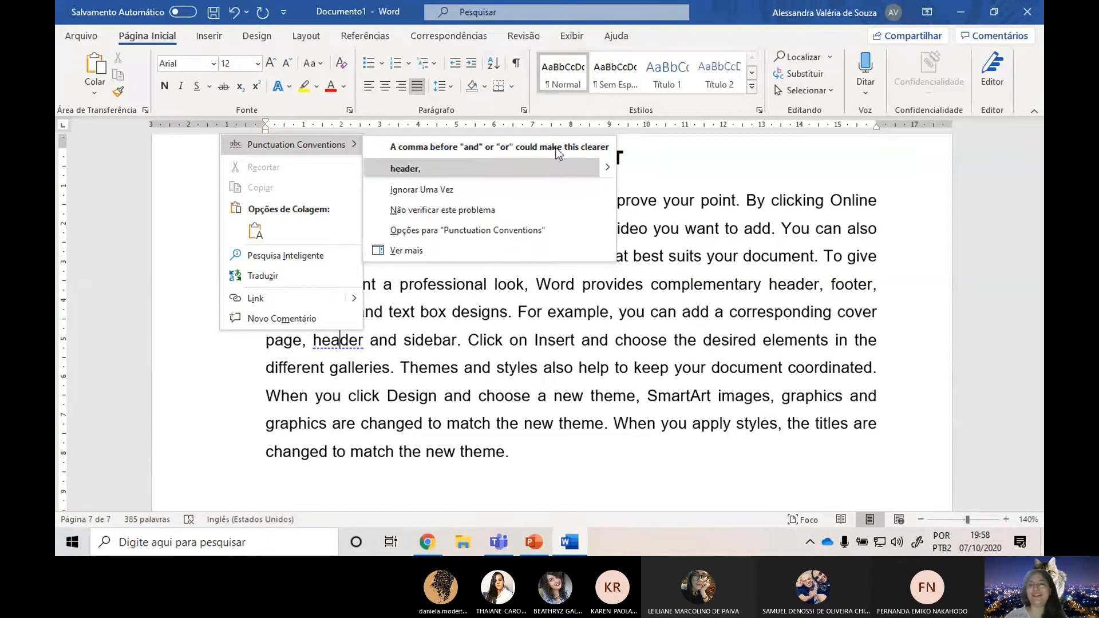
left_click(550, 167)
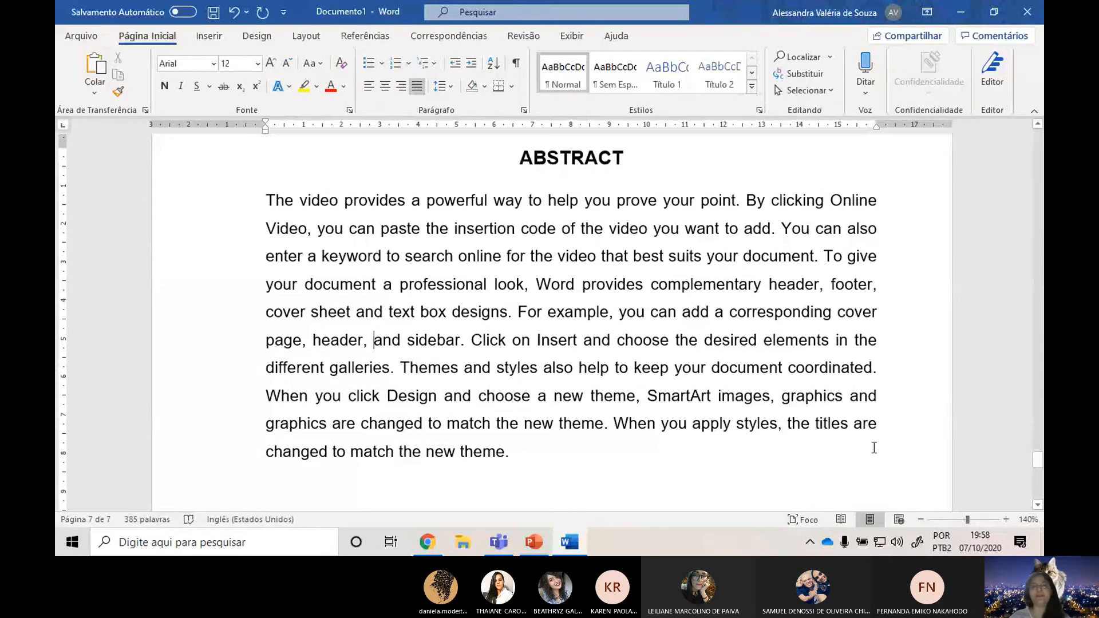
Add a new line below the ABSTRACT paragraph with the bold label "KEY-WORDS:".
scroll(839, 437, "down", 5)
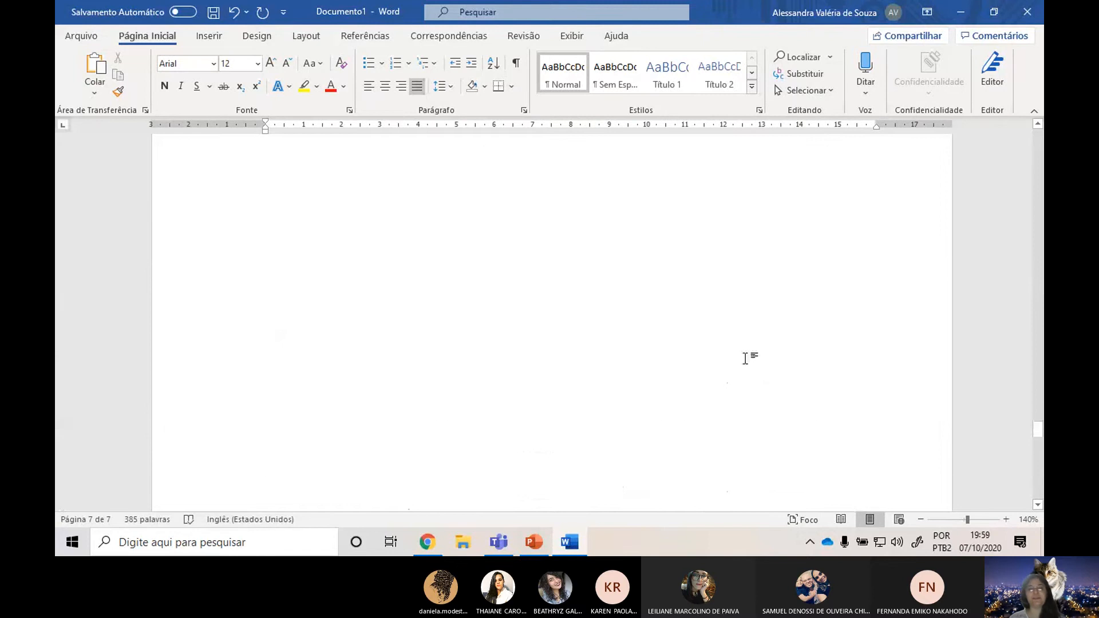
scroll(543, 364, "up", 3)
scroll(543, 364, "down", 5)
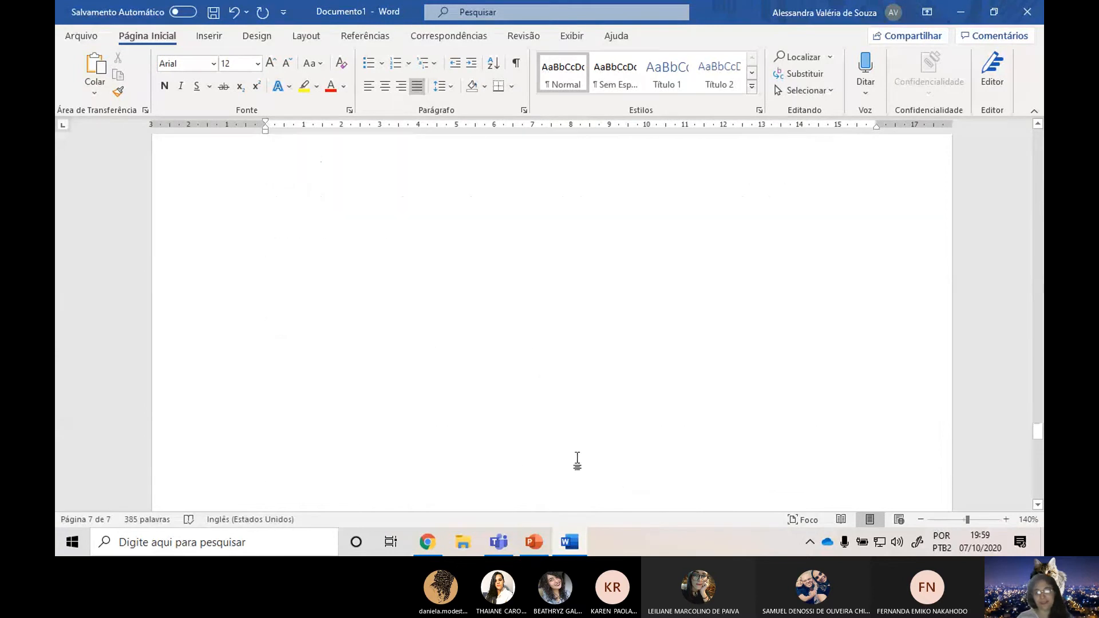
scroll(624, 455, "down", 5)
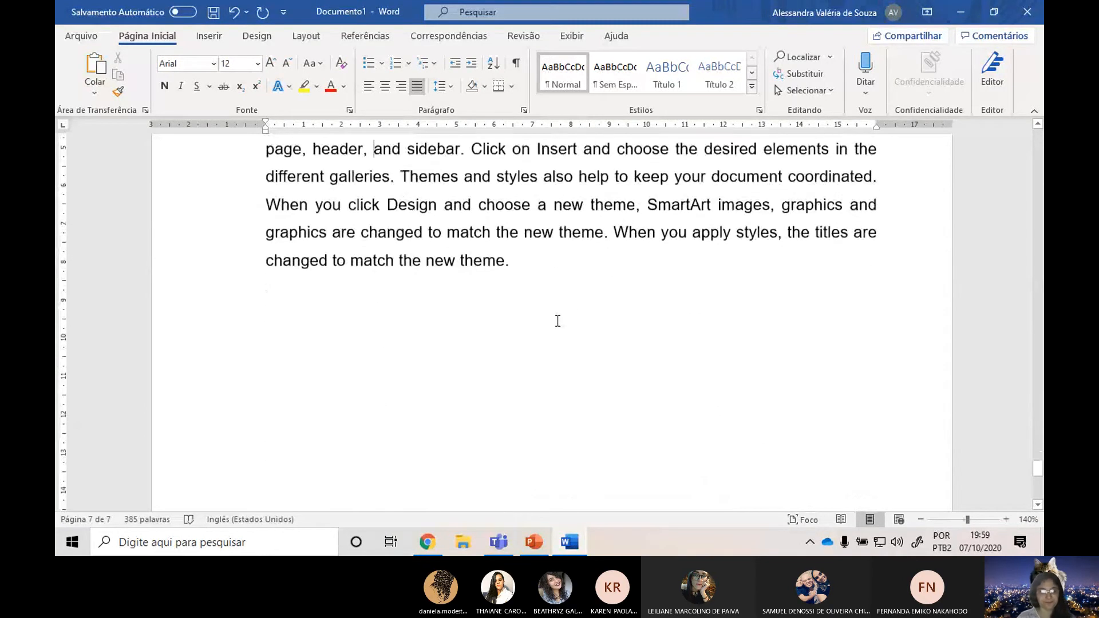
left_click(551, 262)
key("Return")
key("ctrl+n")
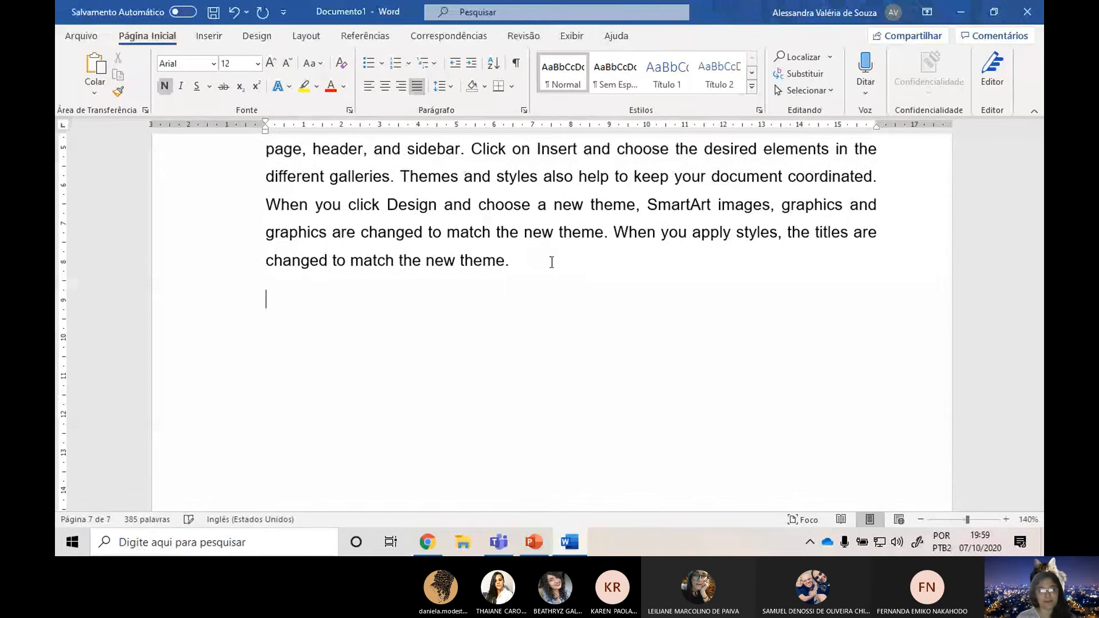
type("KE")
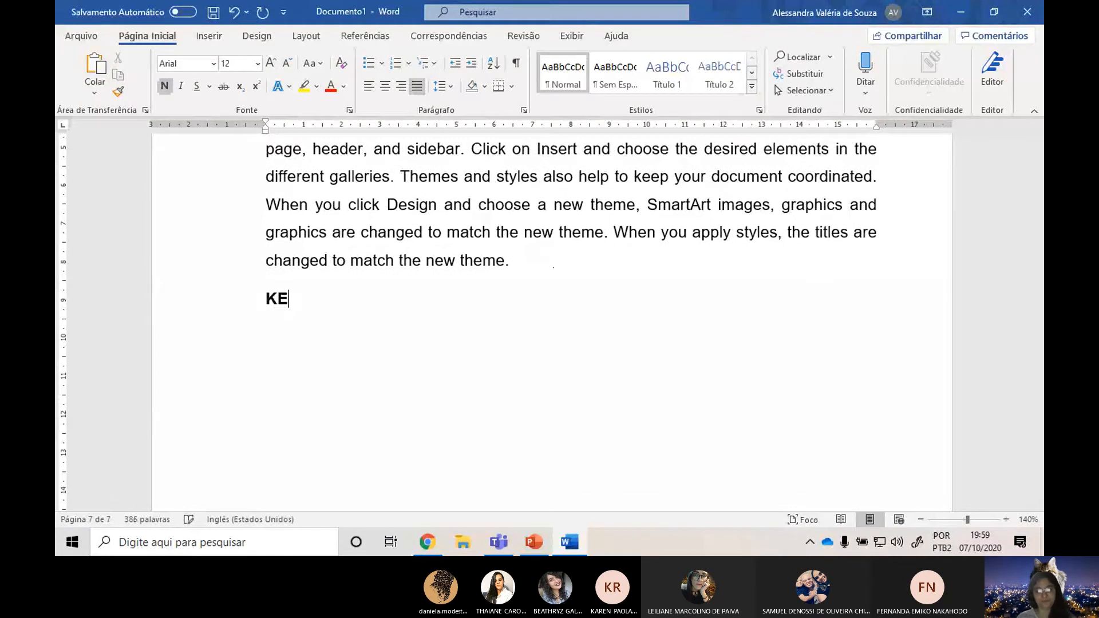
type("Y-WORDS:")
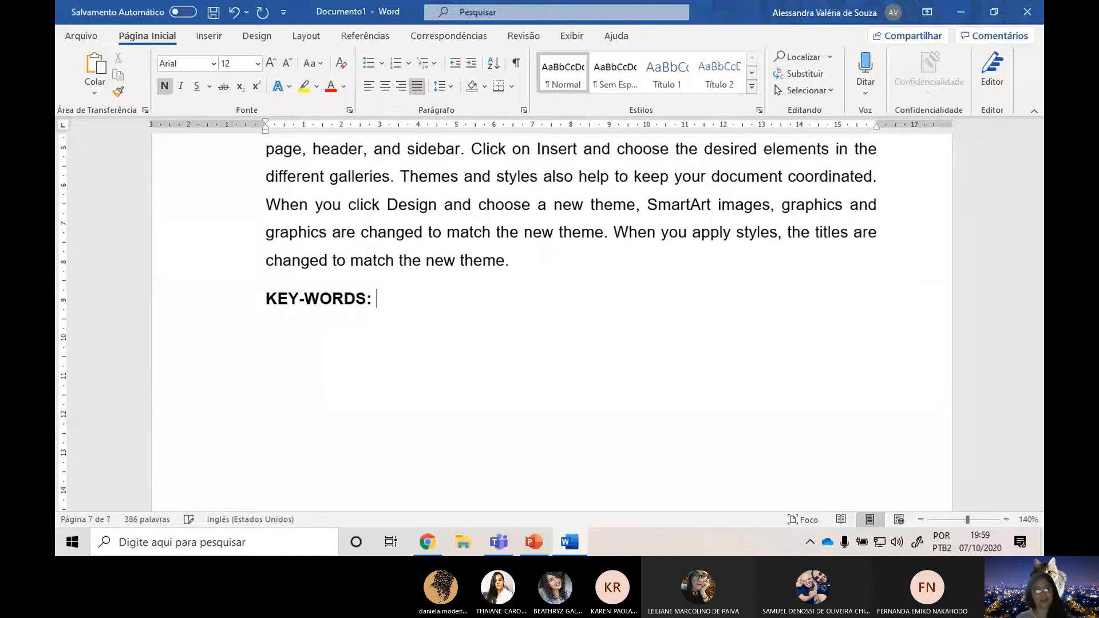
Insert a non-bold "..." placeholder after the KEY-WORDS label and start a new paragraph below it.
key("ctrl+n")
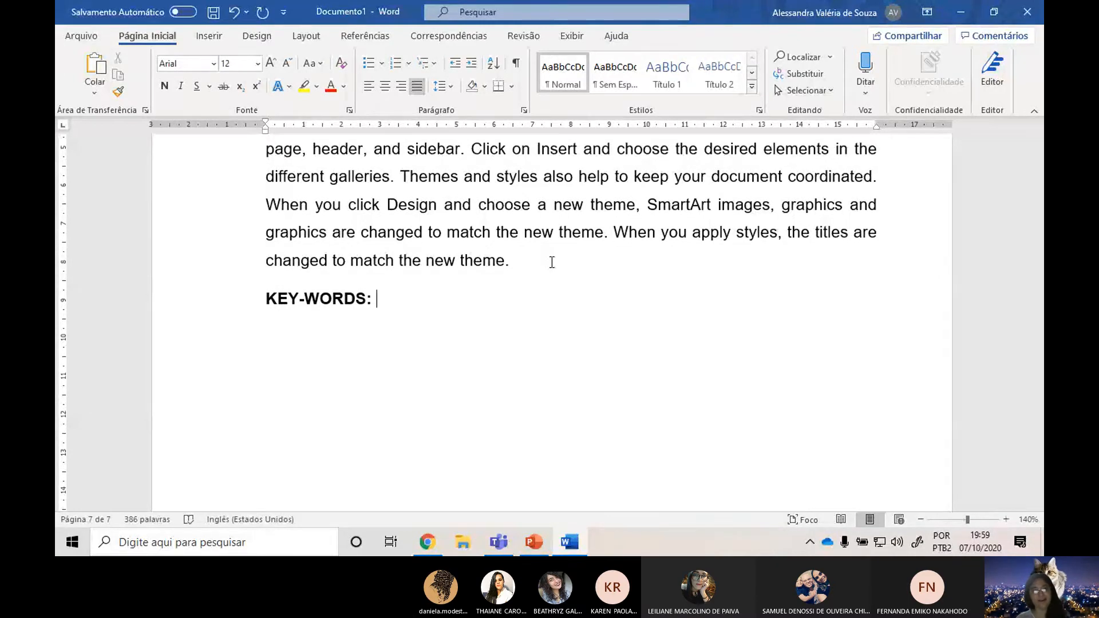
scroll(552, 262, "up", 10)
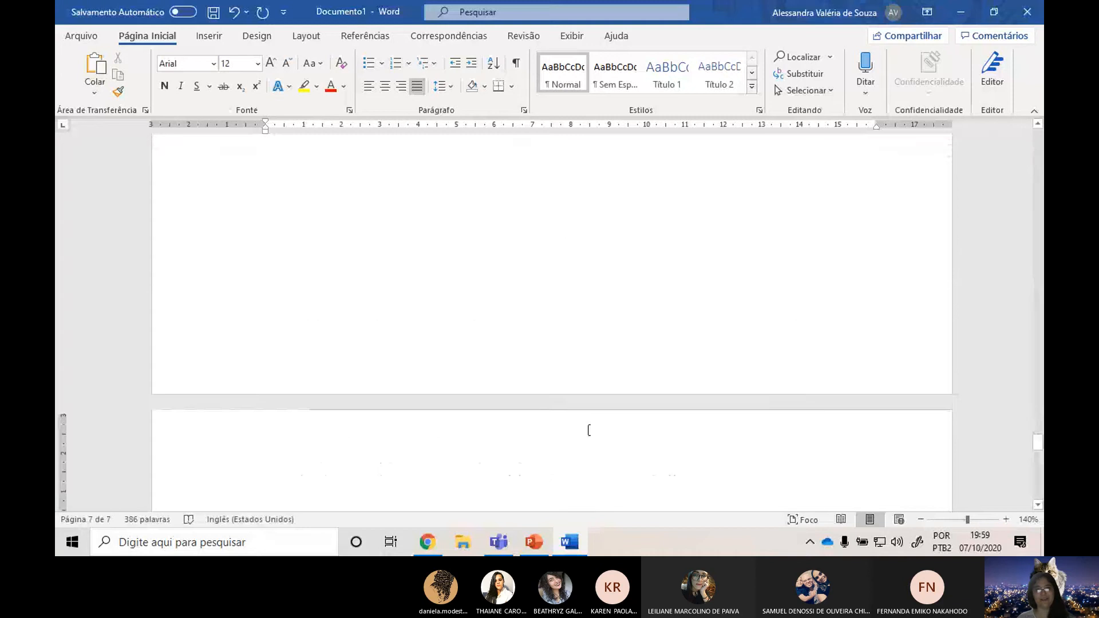
scroll(498, 271, "up", 3)
scroll(505, 407, "down", 8)
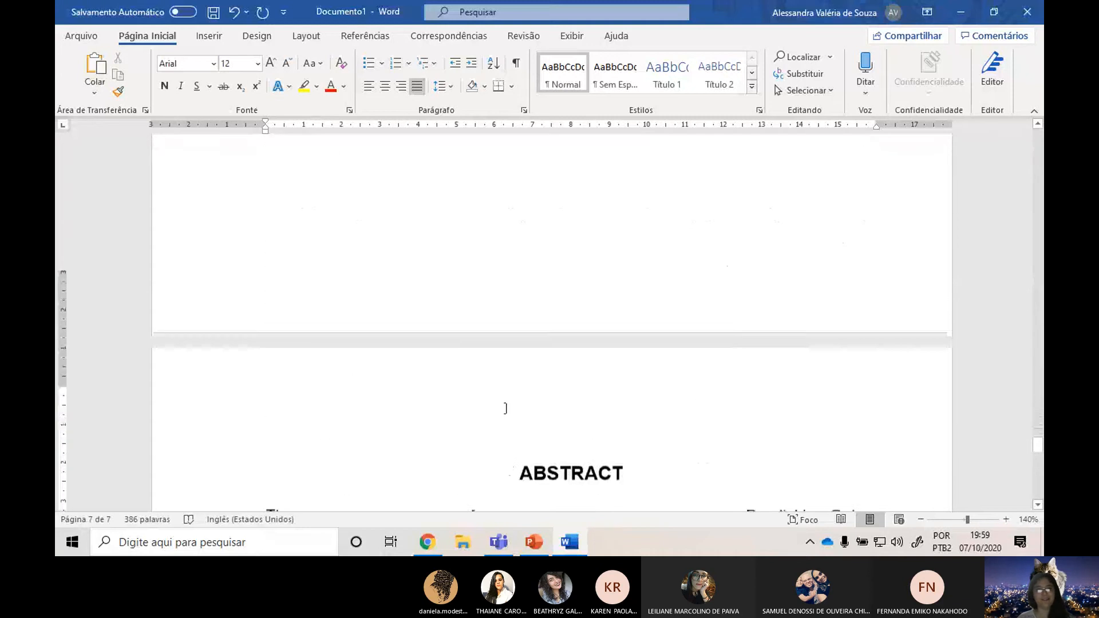
scroll(511, 405, "down", 6)
scroll(720, 315, "up", 1)
type("...")
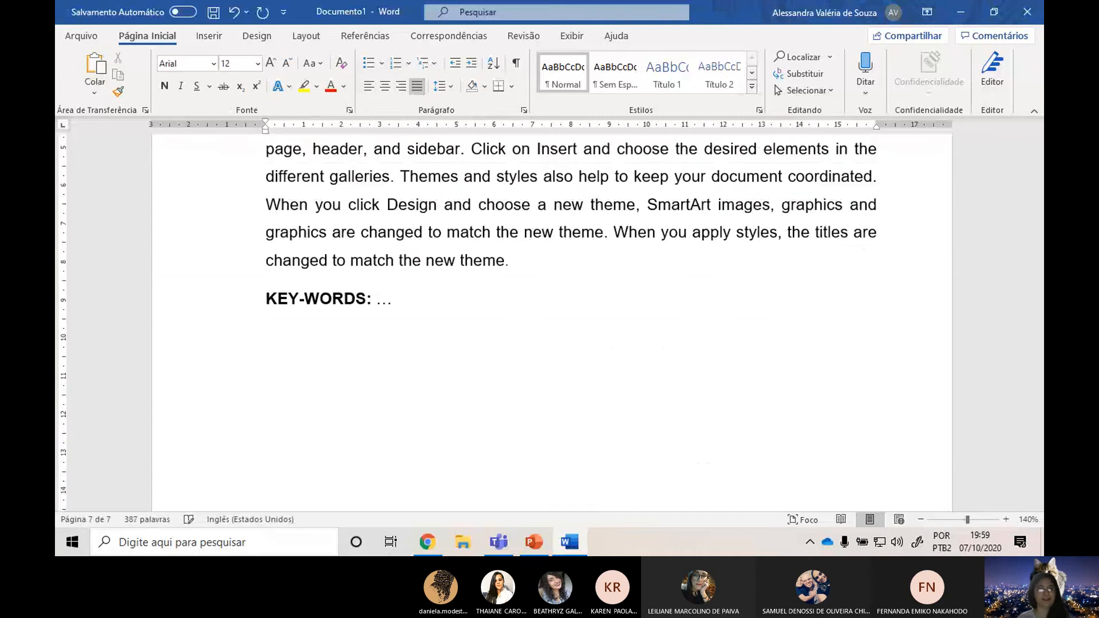
key("Return")
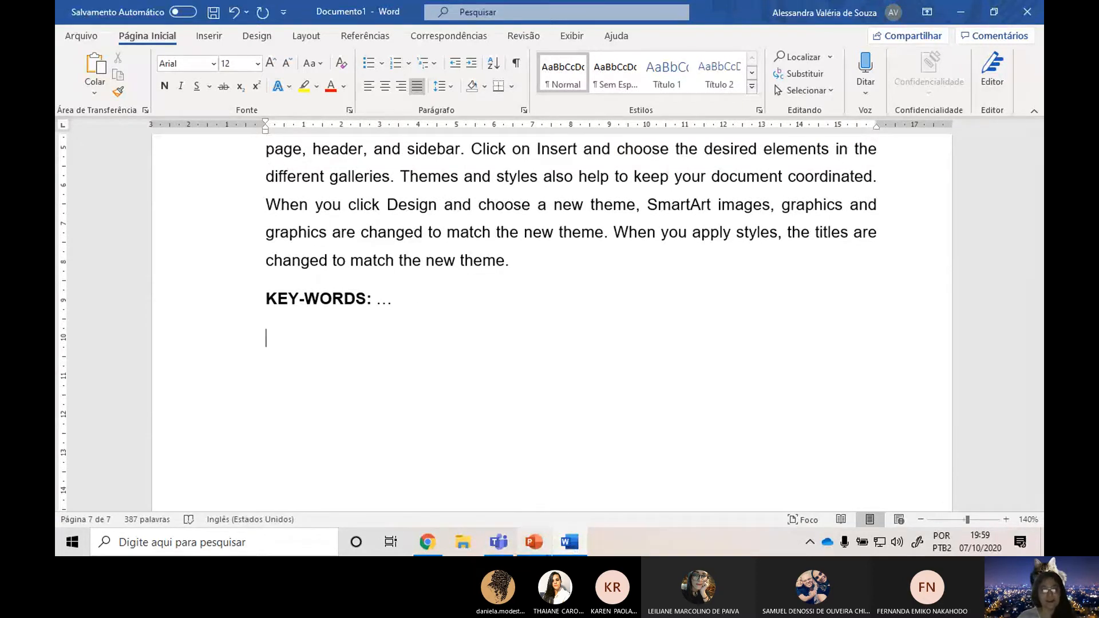
Switch to the Normas ABNT_PARTE 1 presentation in PowerPoint and look through the slides from Resumo to Elementos Textuais.
left_click(541, 545)
scroll(183, 379, "down", 3)
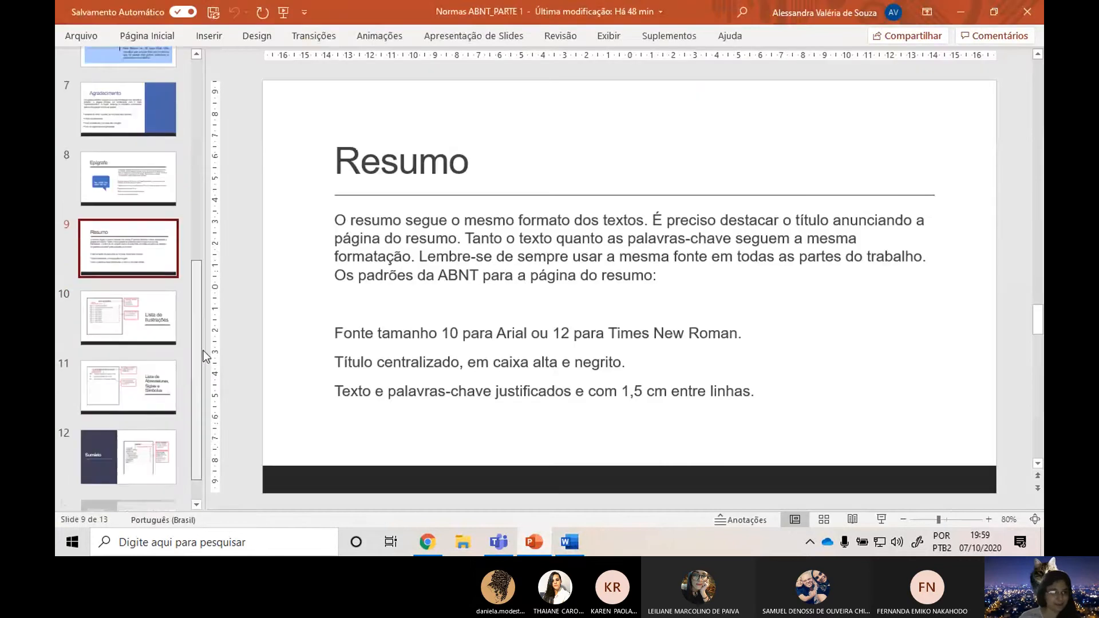
left_click(139, 246)
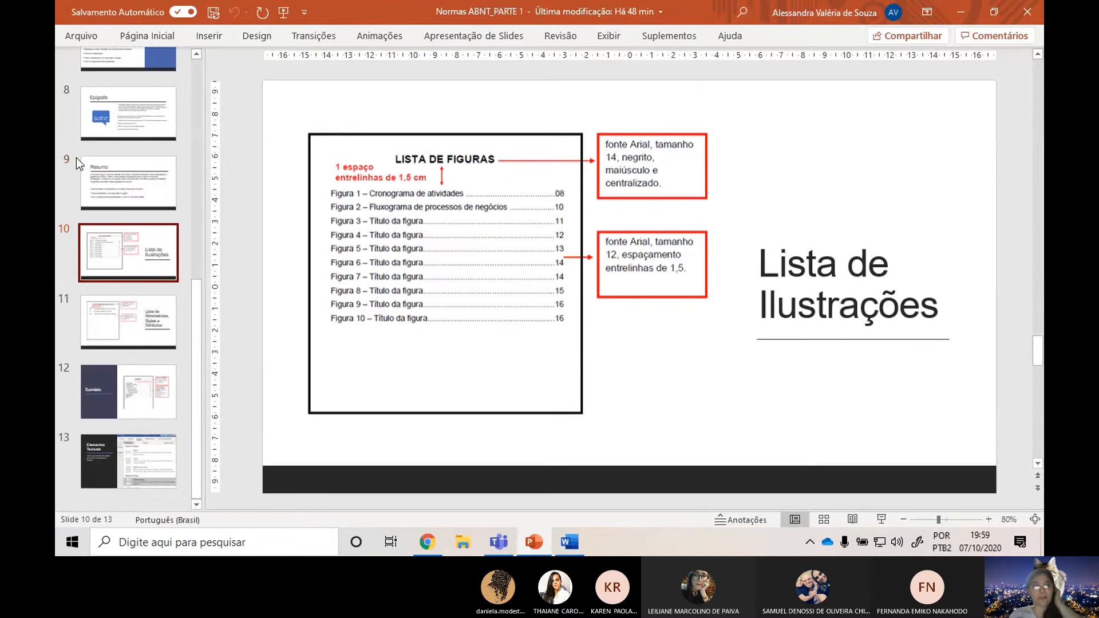
left_click(89, 177)
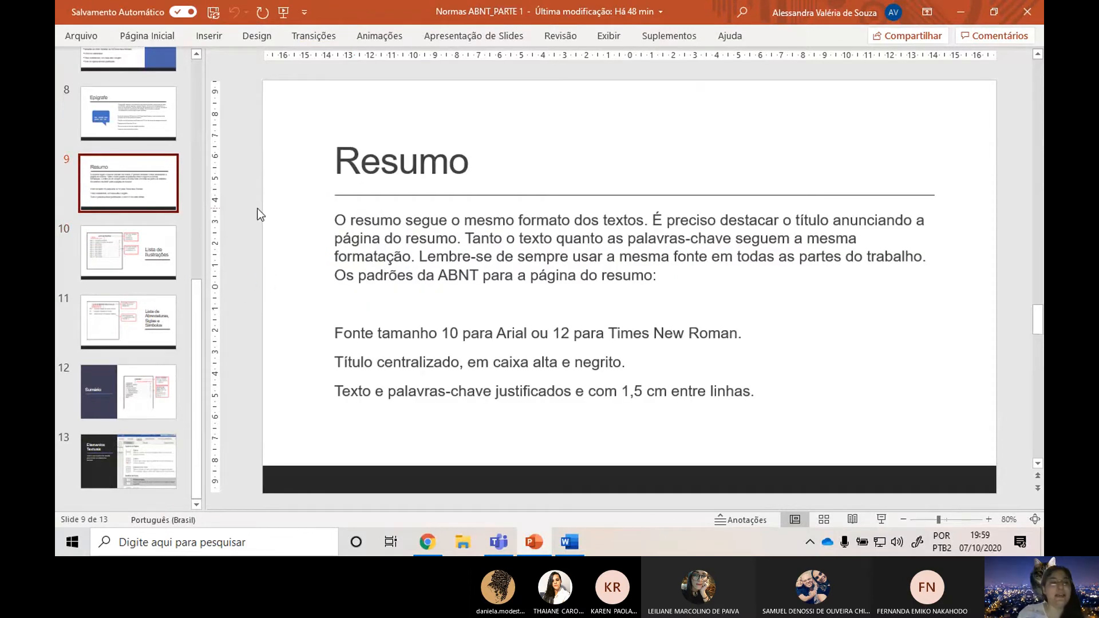
left_click(111, 238)
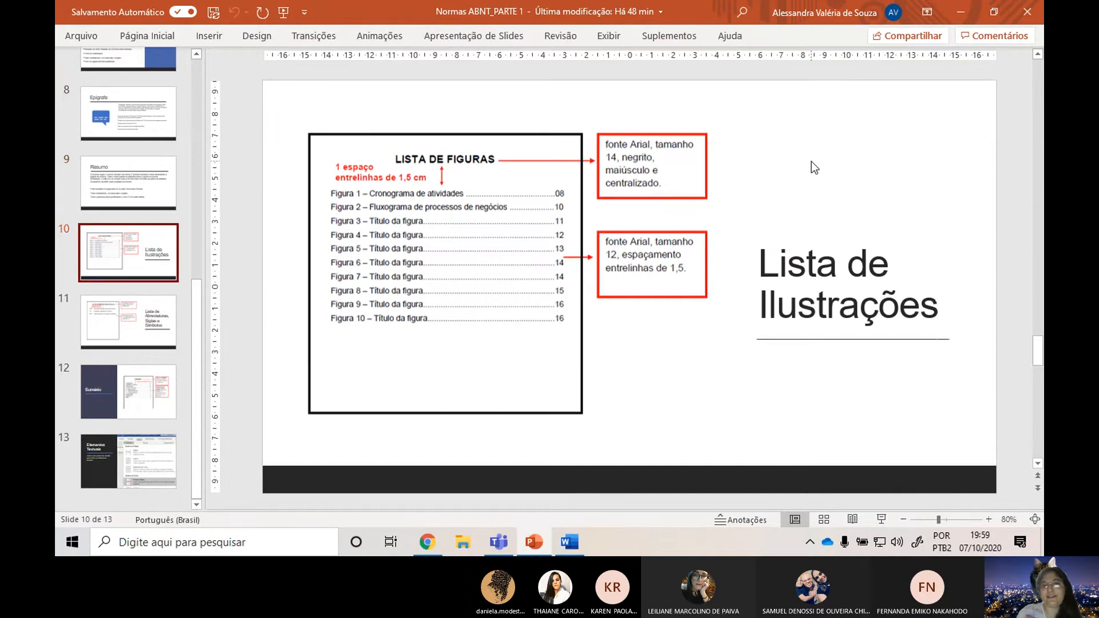
left_click(170, 314)
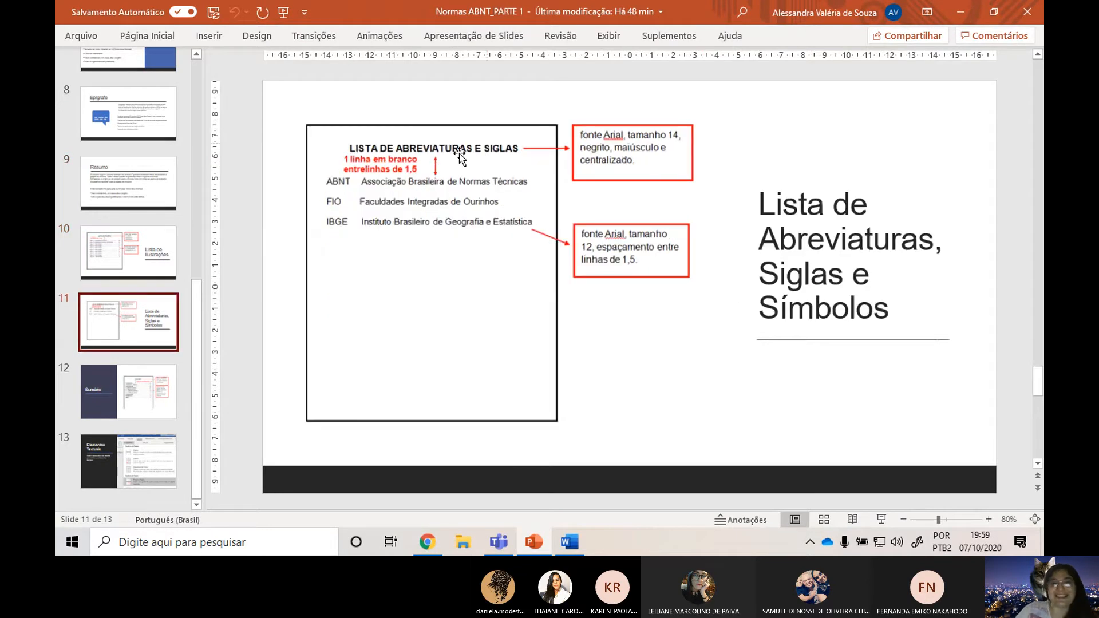
left_click(119, 400)
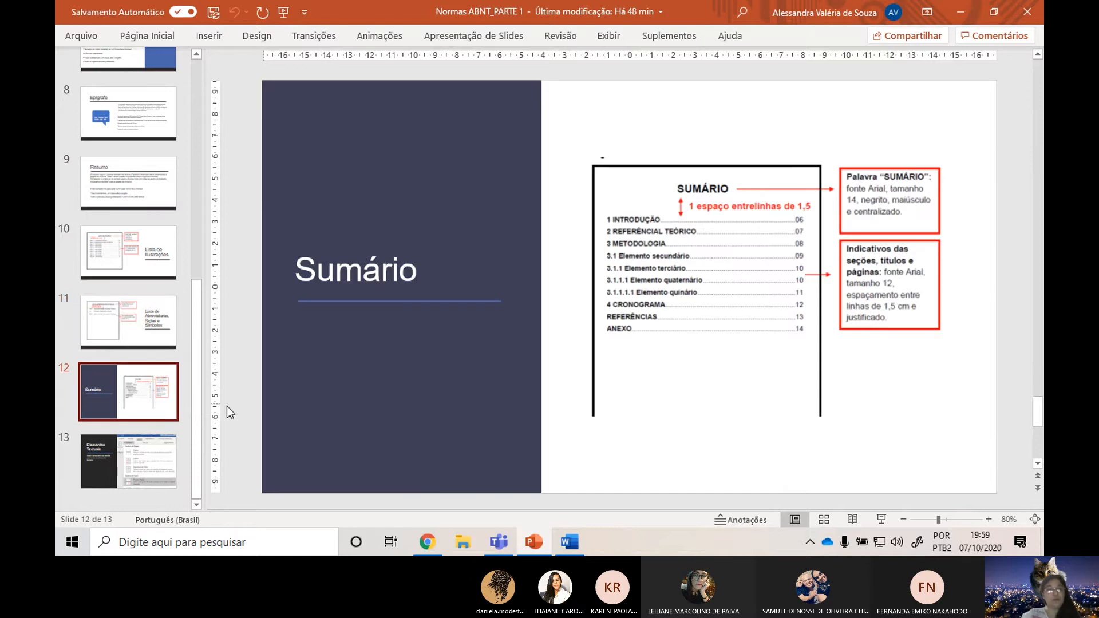
left_click(147, 463)
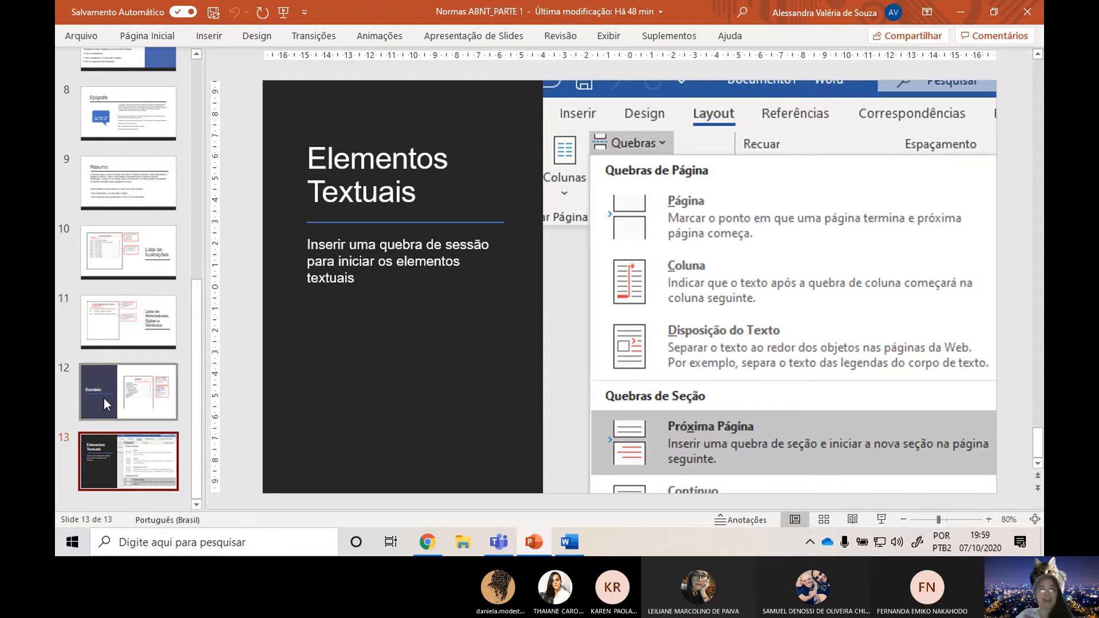
Go back through the Sumário and Resumo slides and examine the formatting rules on the Lista de Ilustrações slide.
left_click(104, 397)
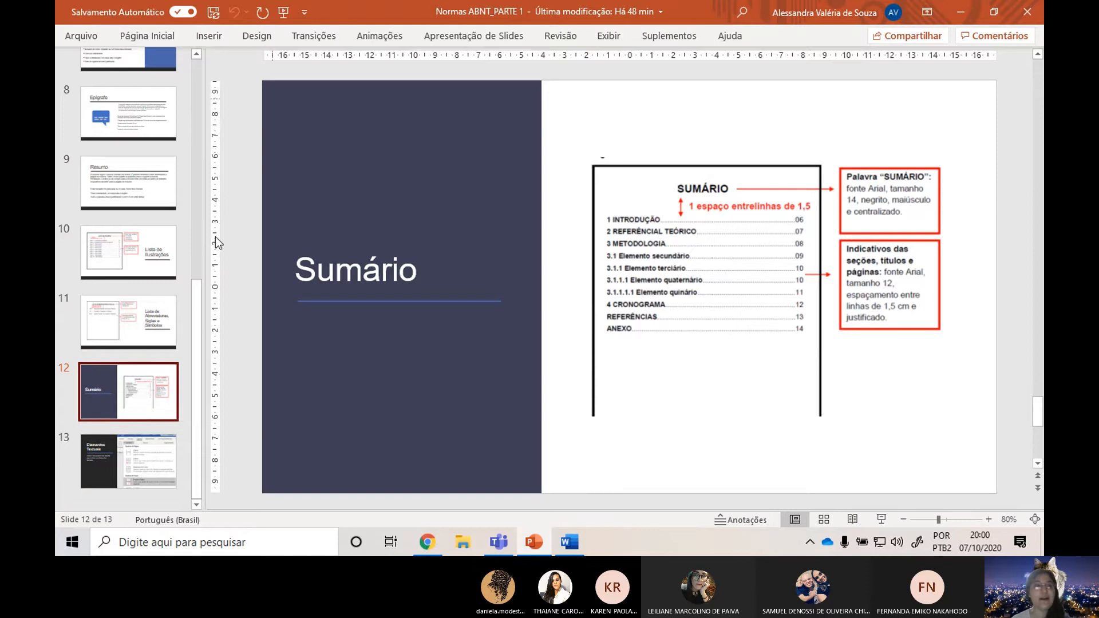
scroll(163, 331, "up", 2)
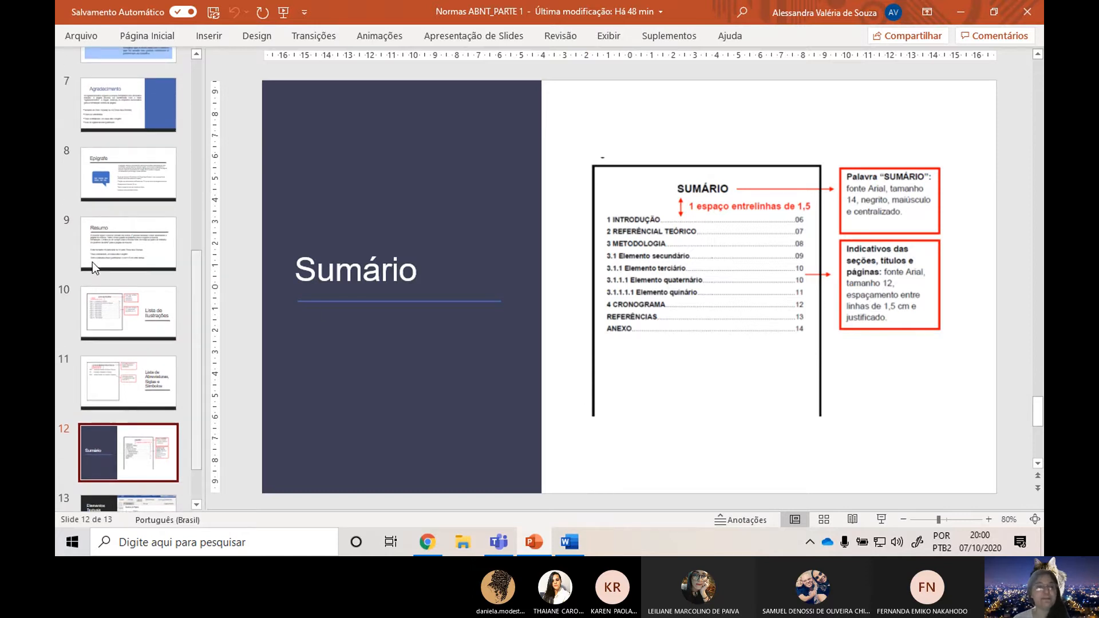
left_click(101, 309)
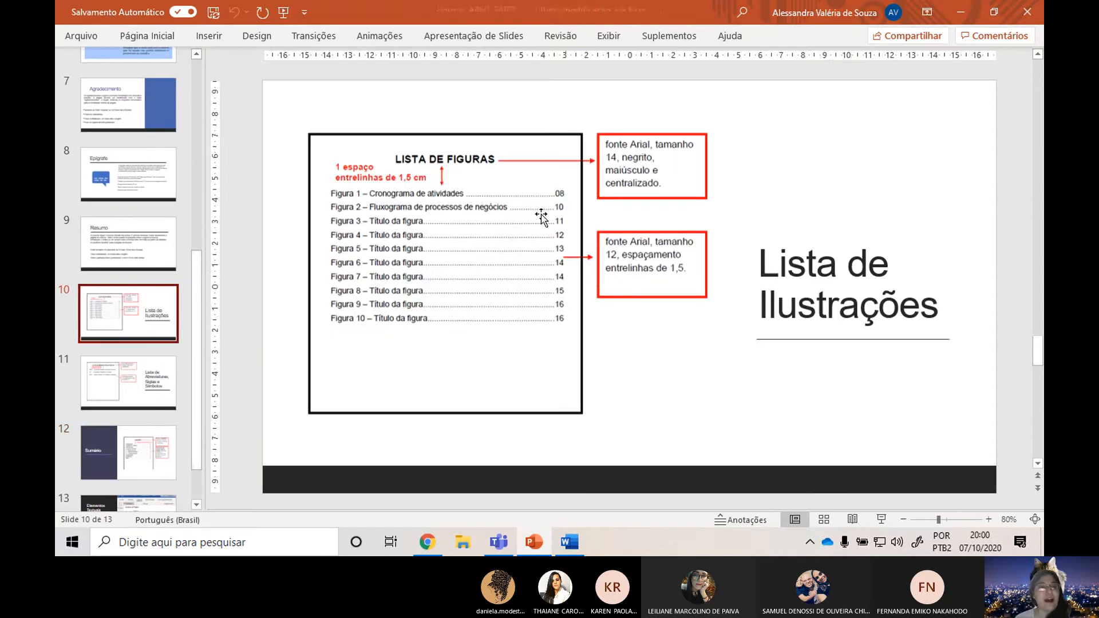
scroll(120, 239, "up", 1)
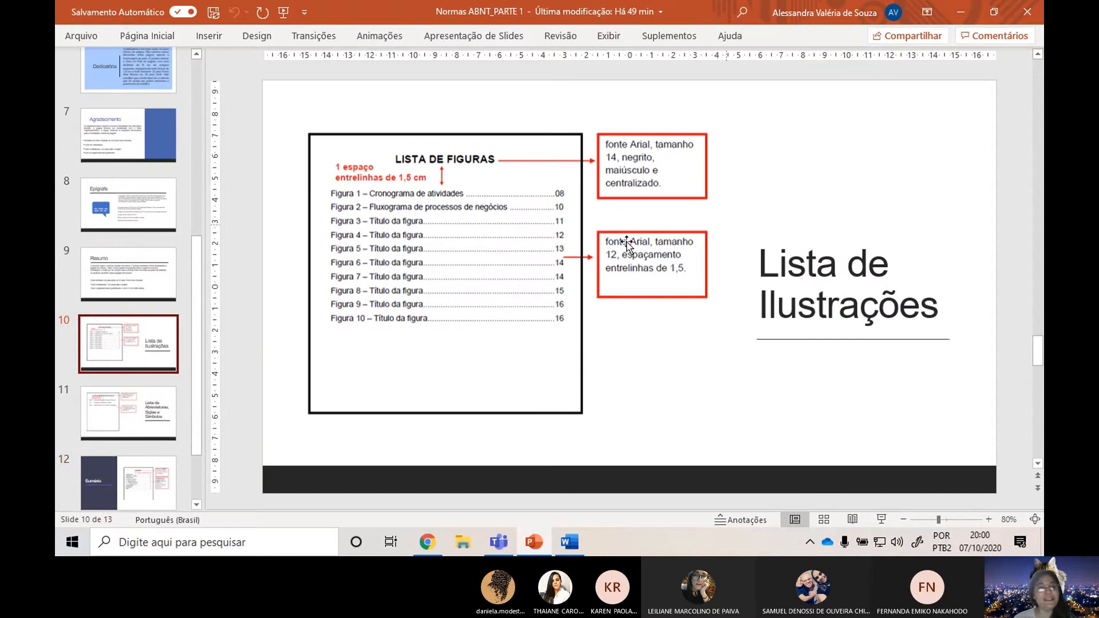
left_click(148, 269)
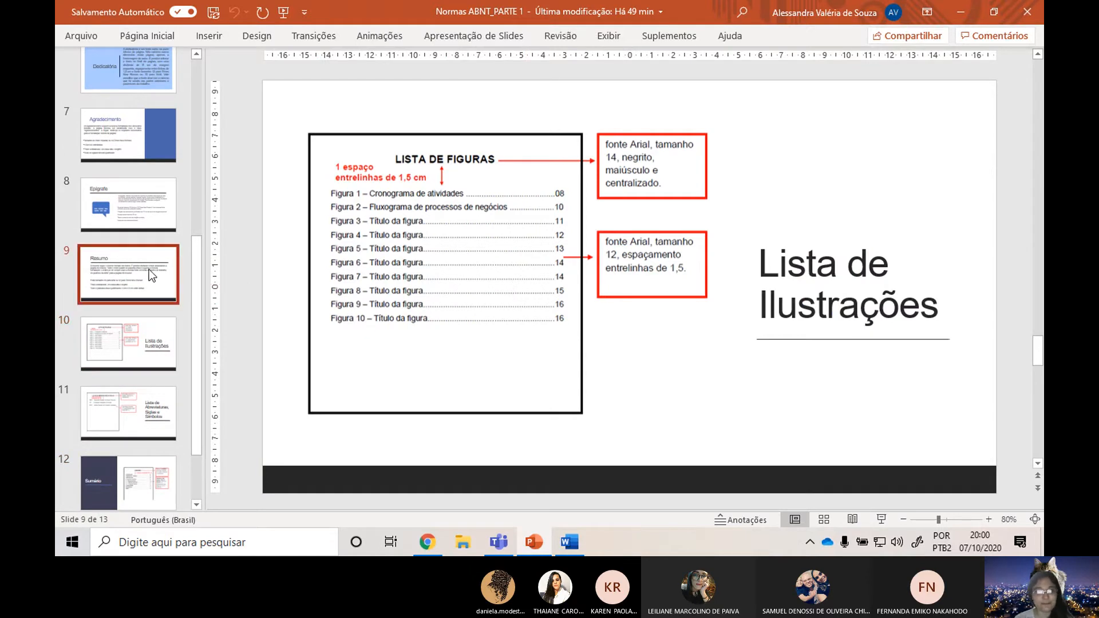
left_click(139, 349)
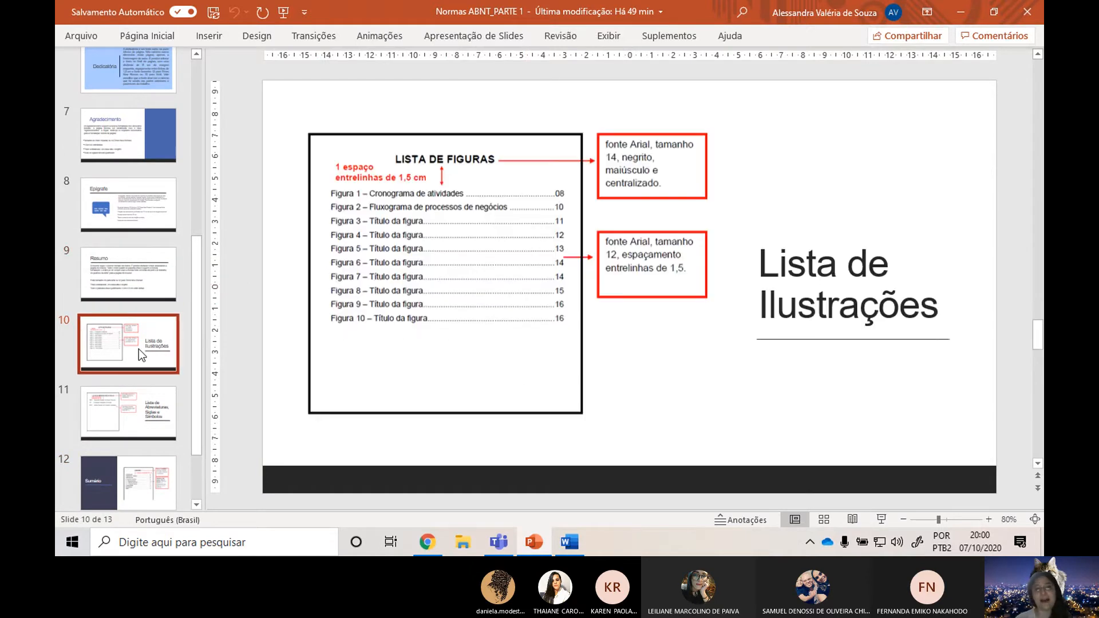
Switch back to the Word document and insert a page break after the KEY-WORDS line.
key("alt+Tab")
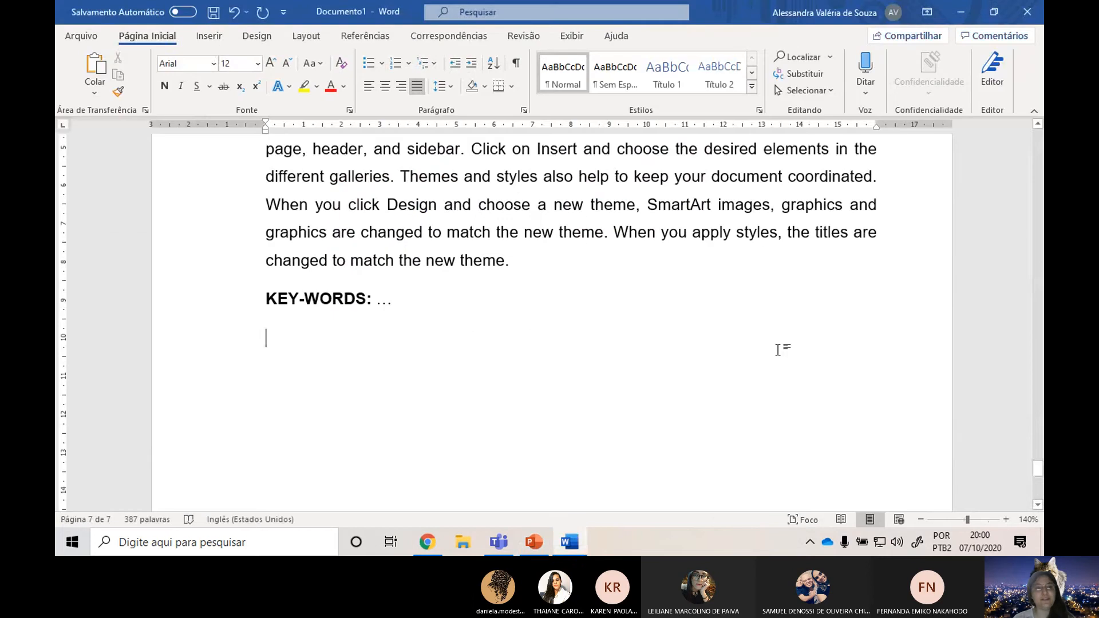
left_click(195, 37)
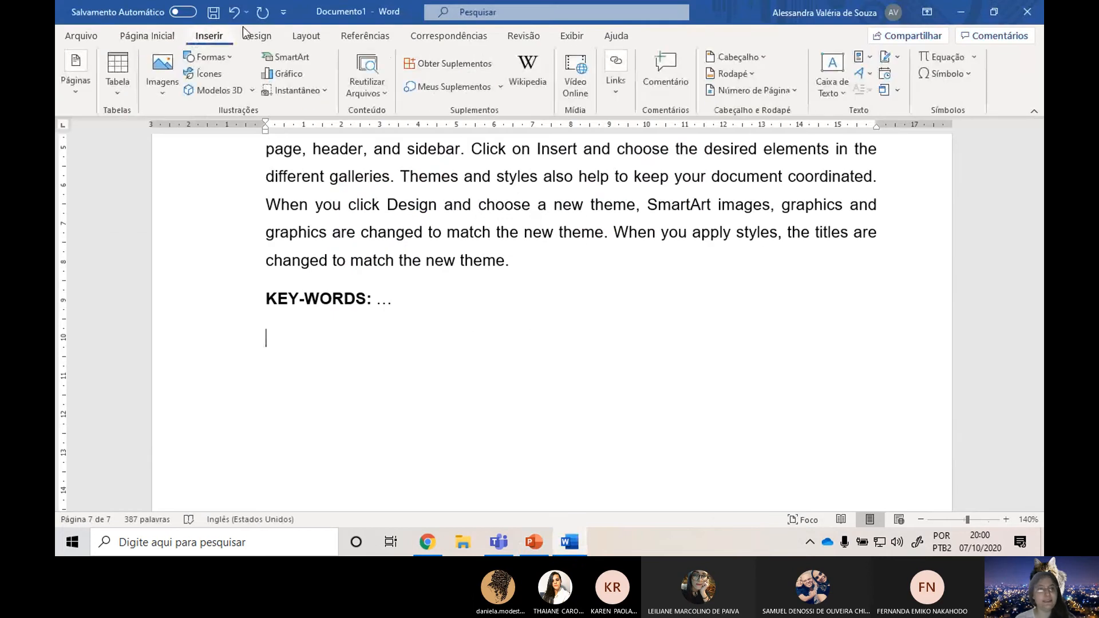
left_click(314, 39)
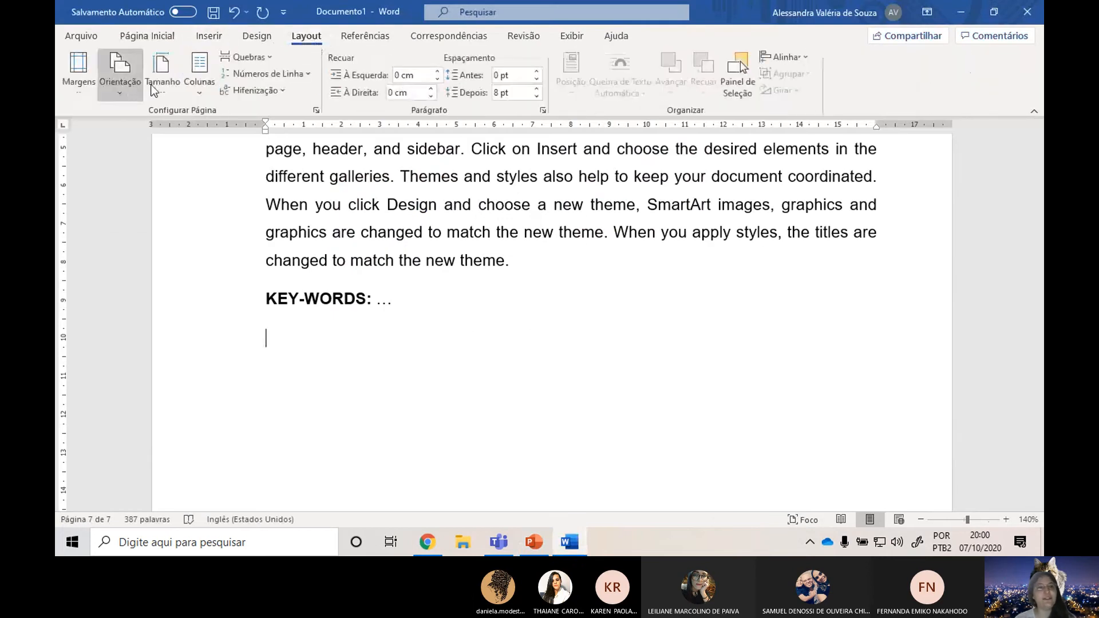
left_click(225, 57)
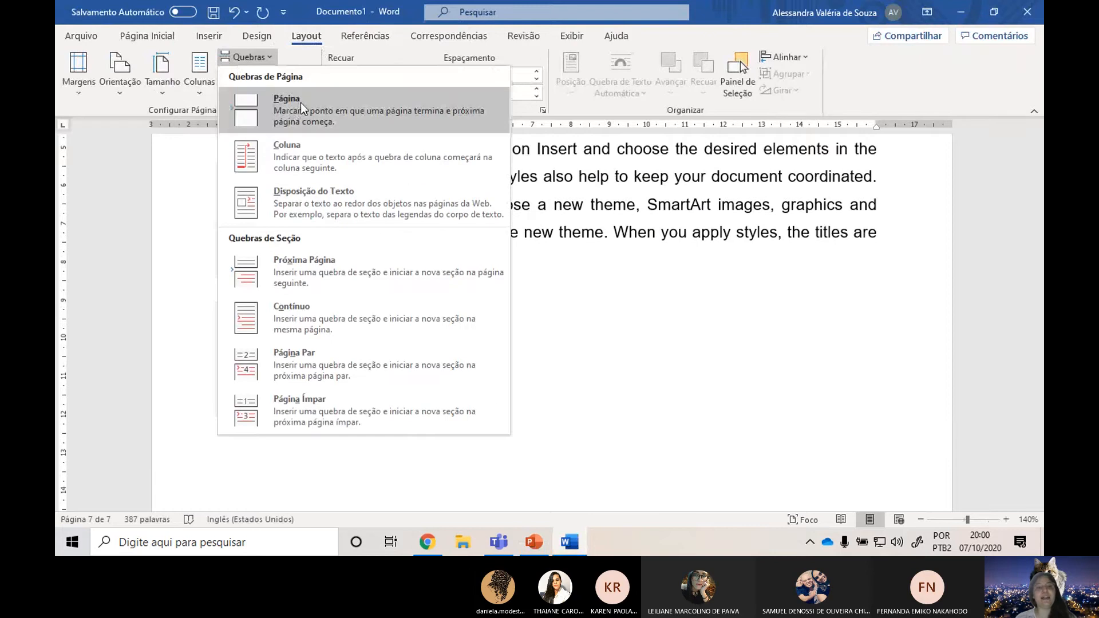
left_click(301, 102)
Add the bold, centred 14 pt heading "LISTA DE ABREVIATURAS, SIGLAS E SÍMBOLOS" on the new page.
left_click(141, 37)
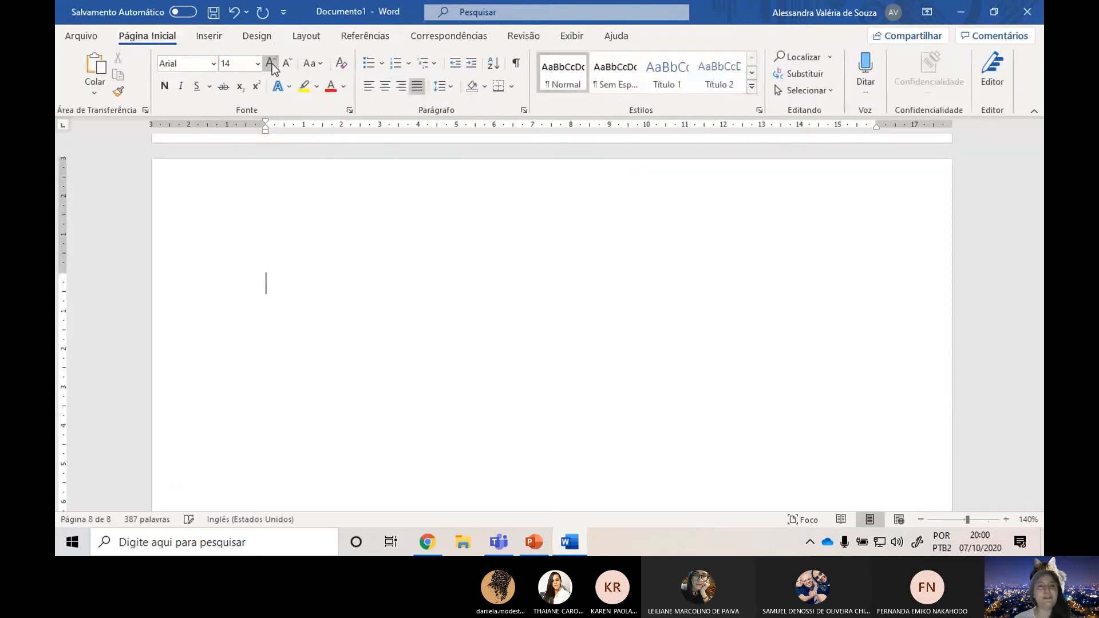
key("ctrl+n")
key("ctrl+s")
key("ctrl+s")
key("ctrl+e")
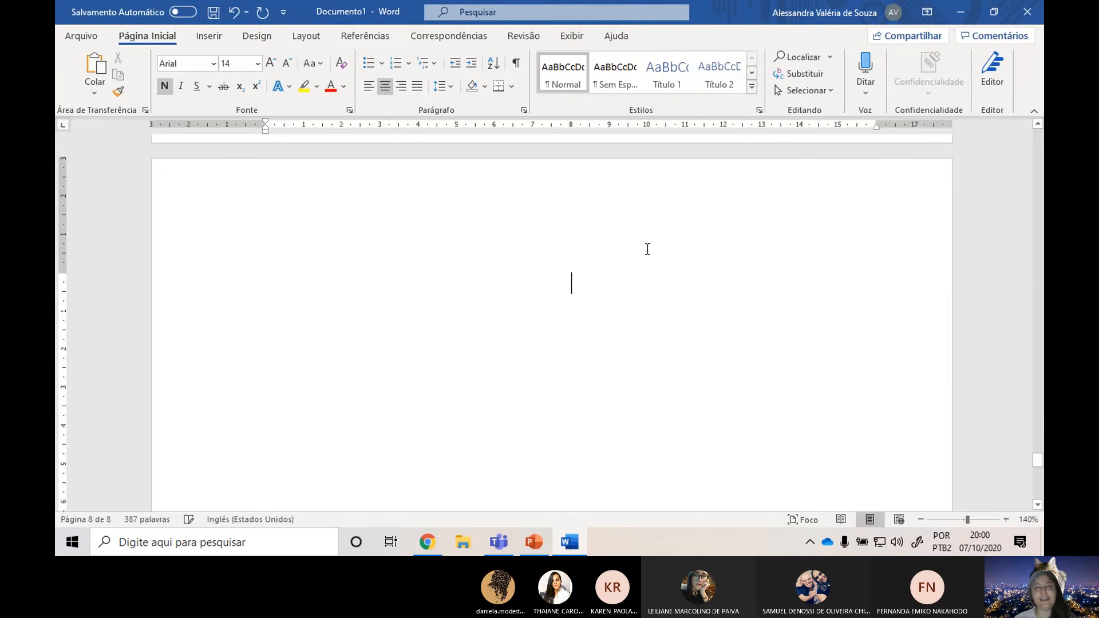
type("LIS")
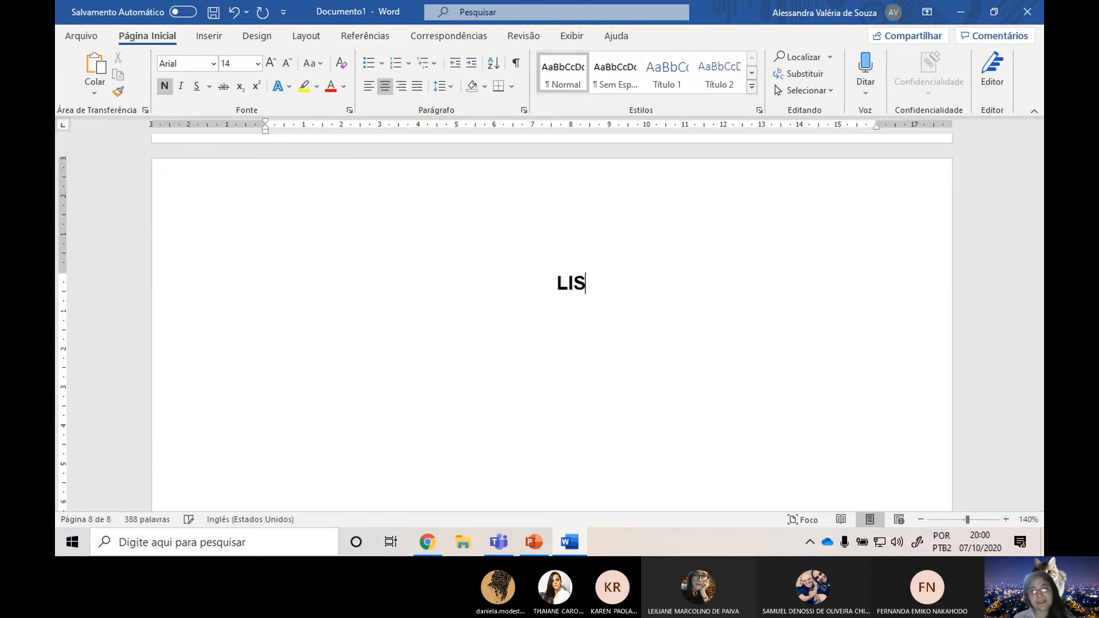
type("TA DE ABR")
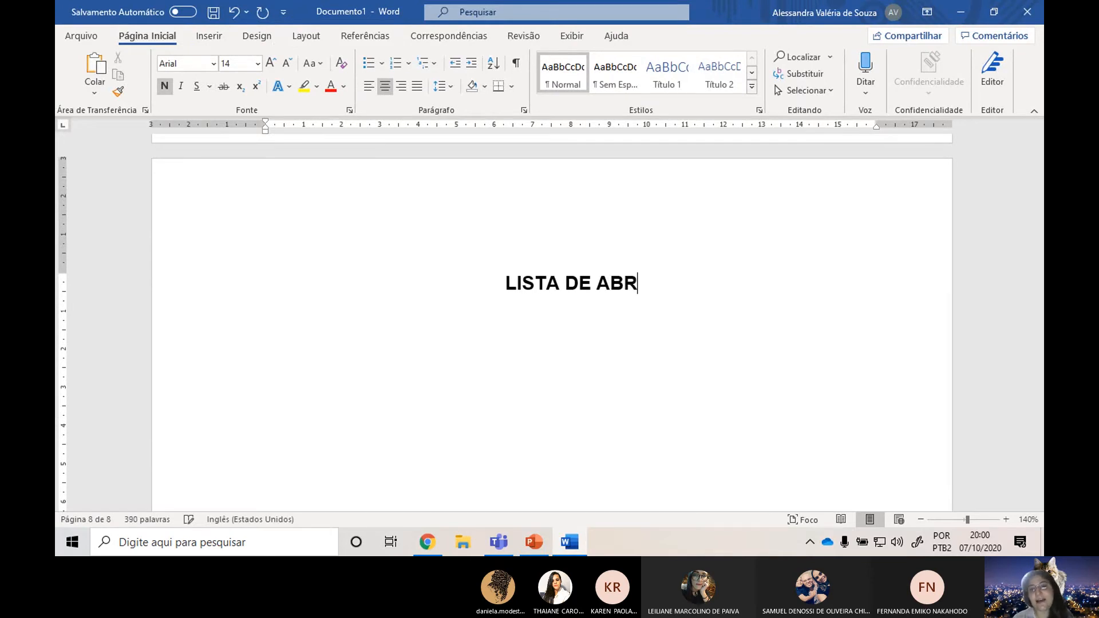
type("EVIATURAS")
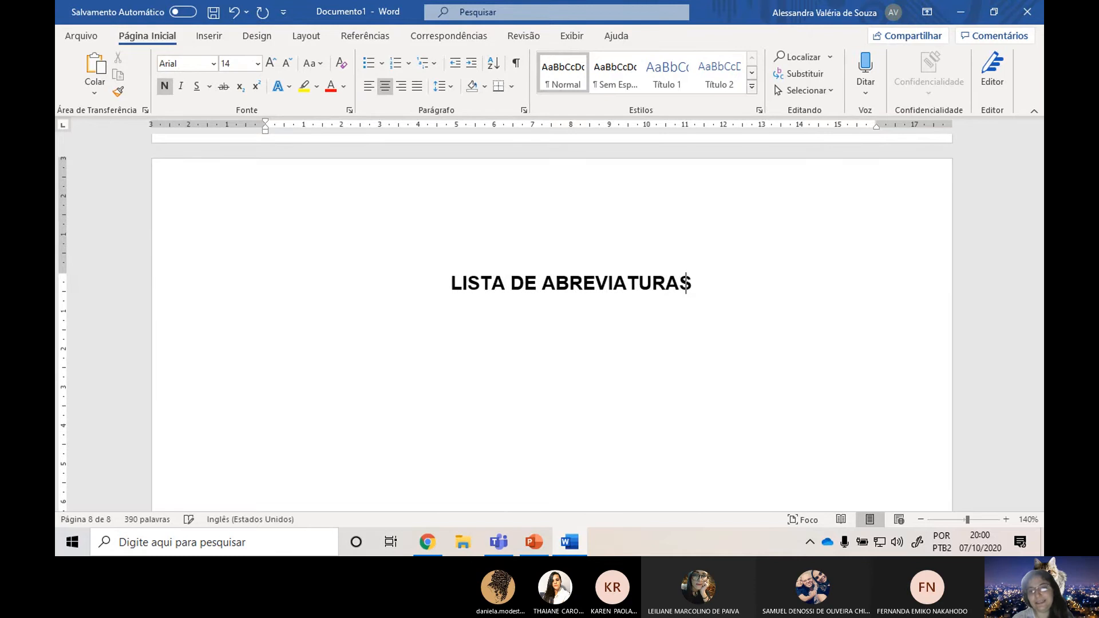
type(", SIG")
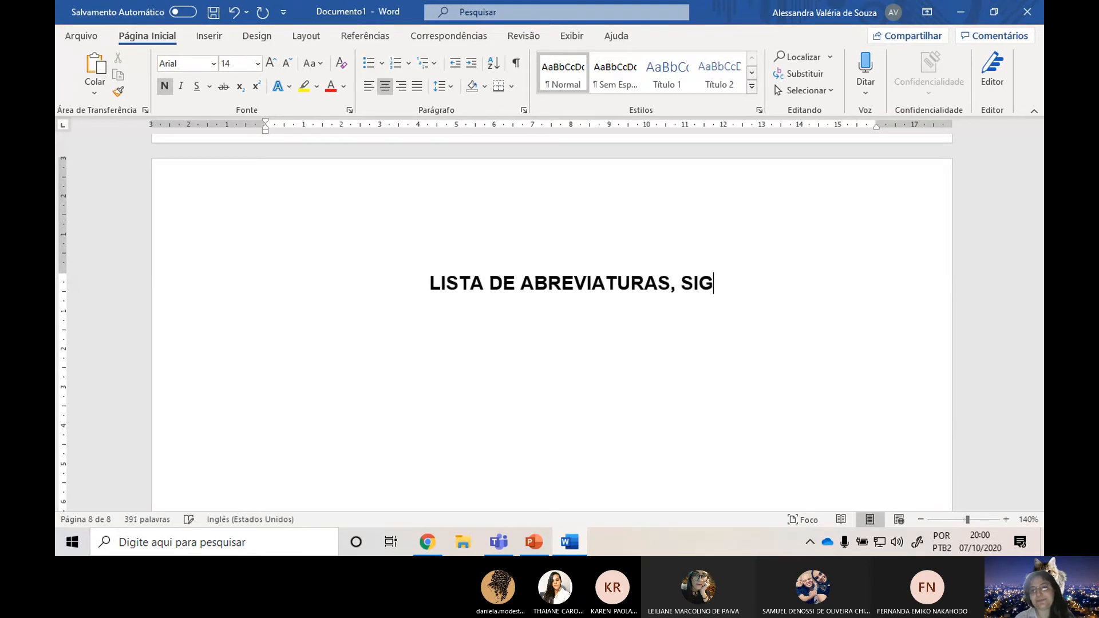
type("LAS E SÍMBO")
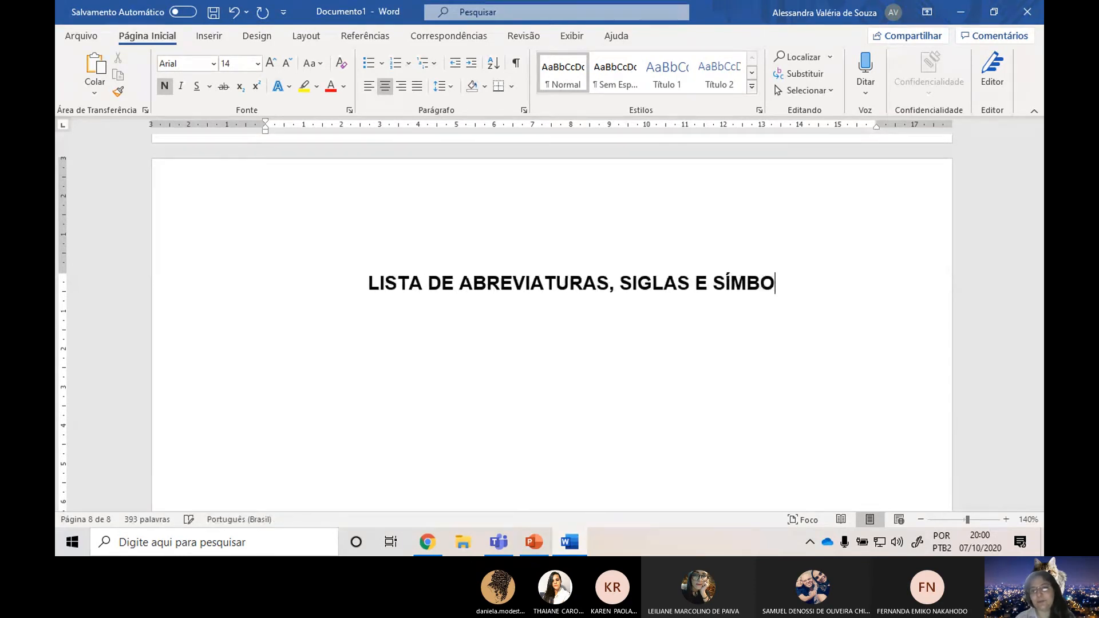
type("LOS")
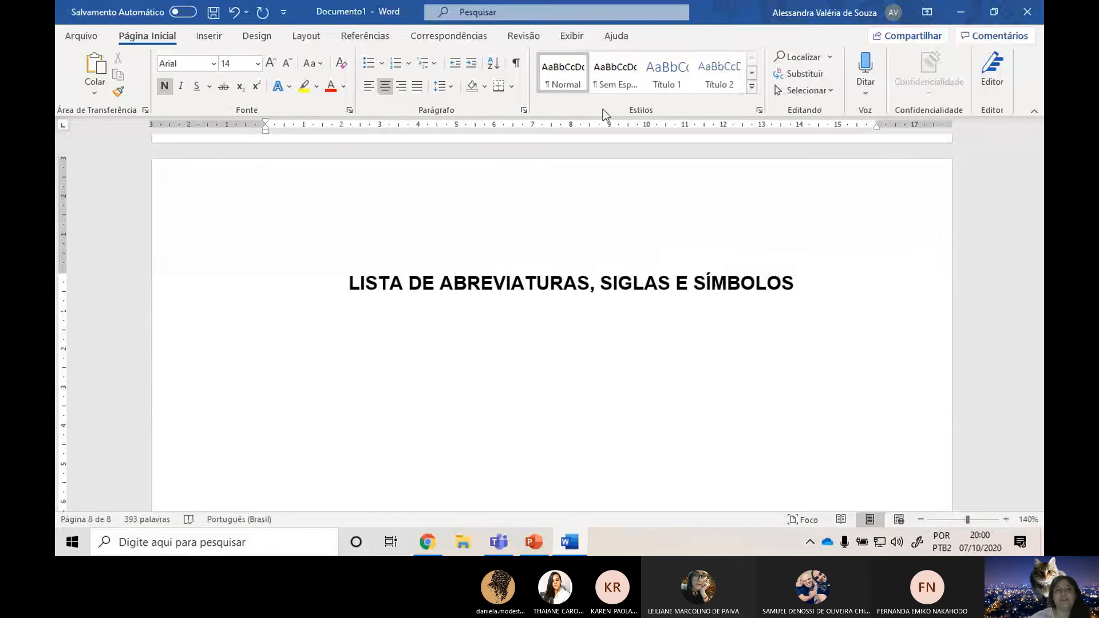
Start a new paragraph below the heading and format it as 12 pt, non-bold and justified.
key("Return")
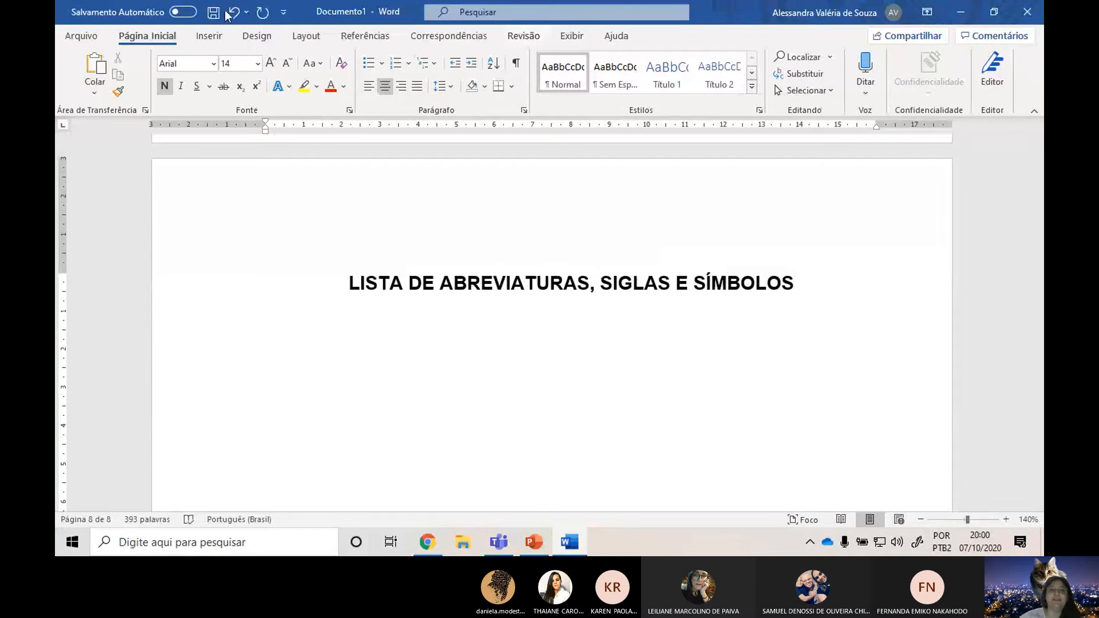
left_click(287, 63)
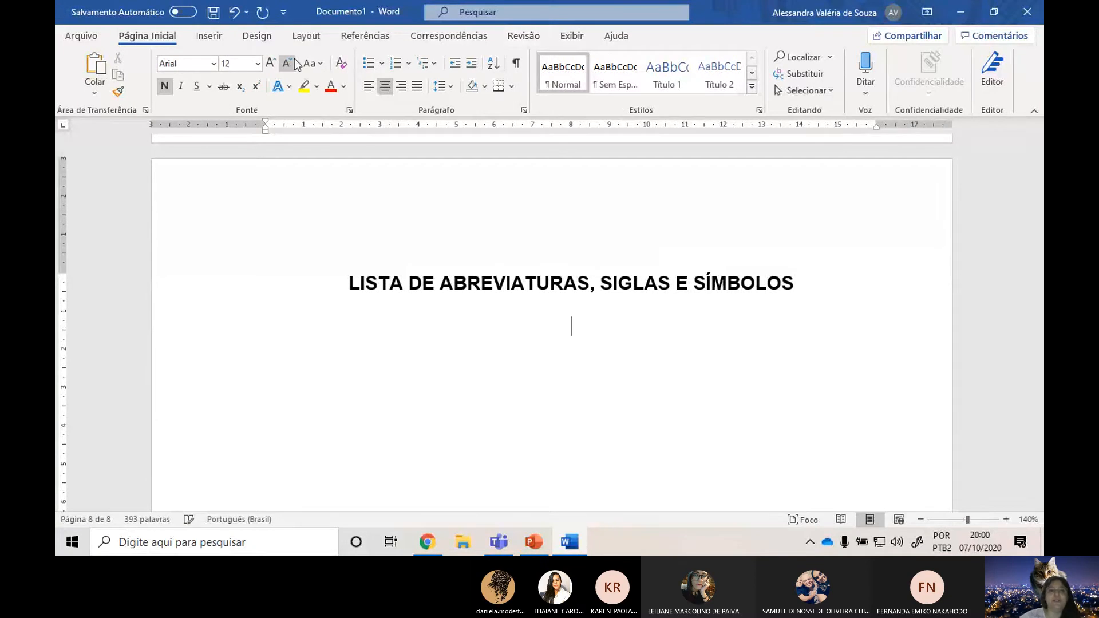
left_click(165, 86)
left_click(416, 85)
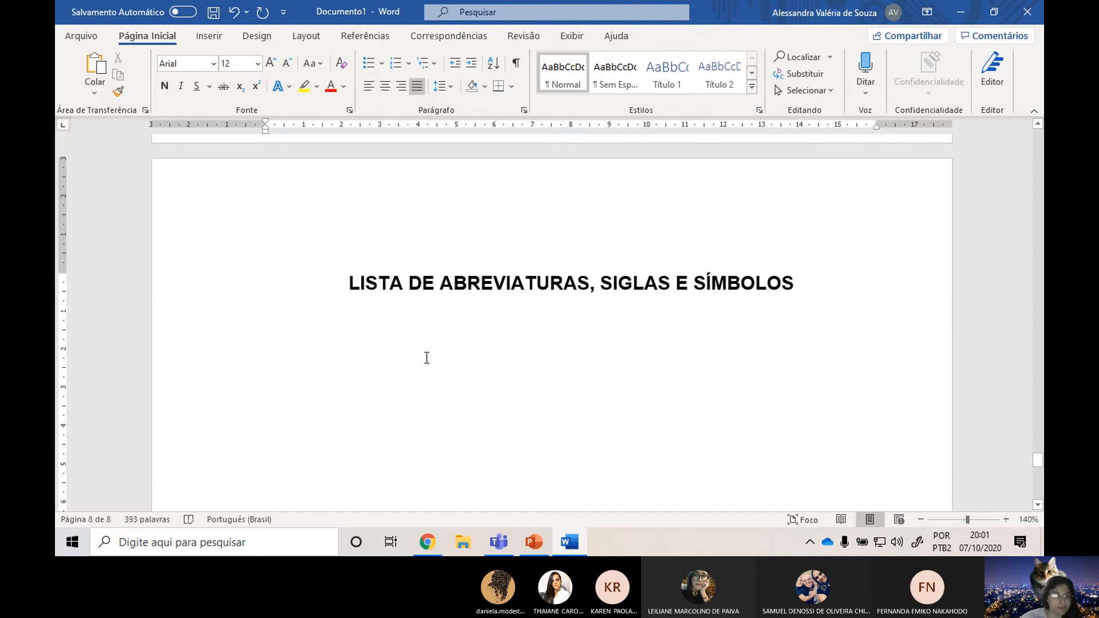
scroll(265, 316, "up", 1)
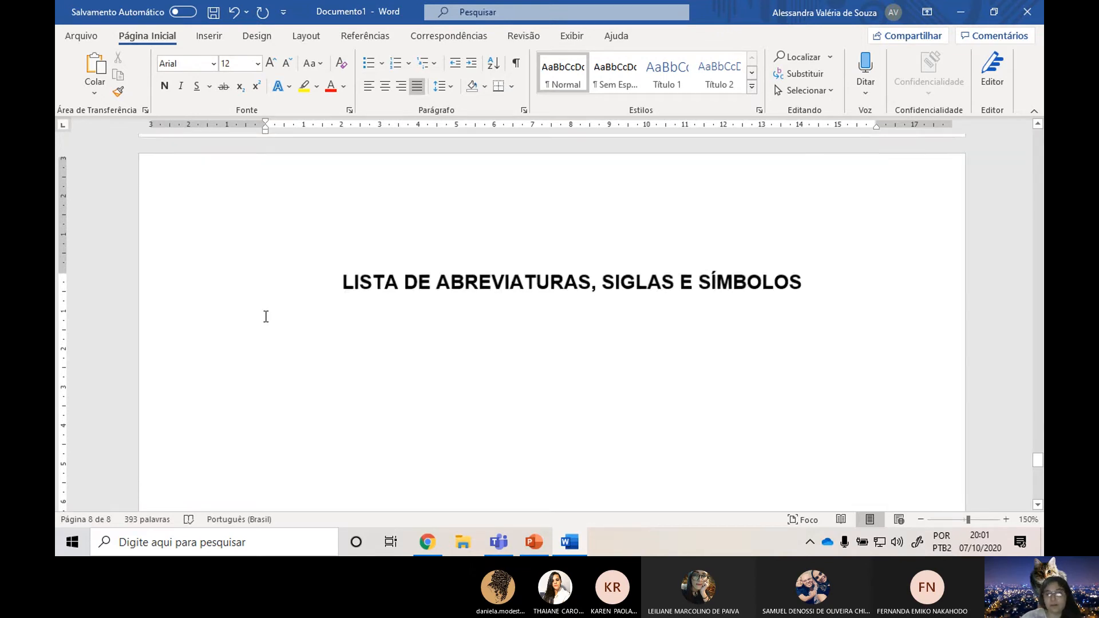
scroll(265, 316, "up", 1)
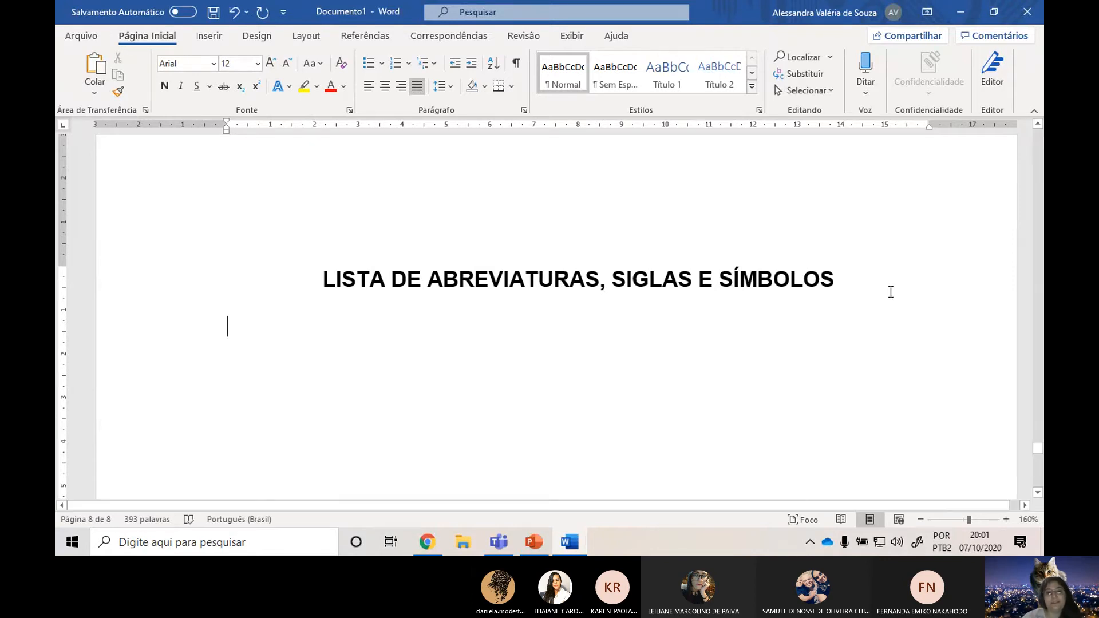
Switch to the Teams meeting to check its chat, and return to the Word document.
key("alt+Tab")
key("alt+Tab")
key("alt+Tab")
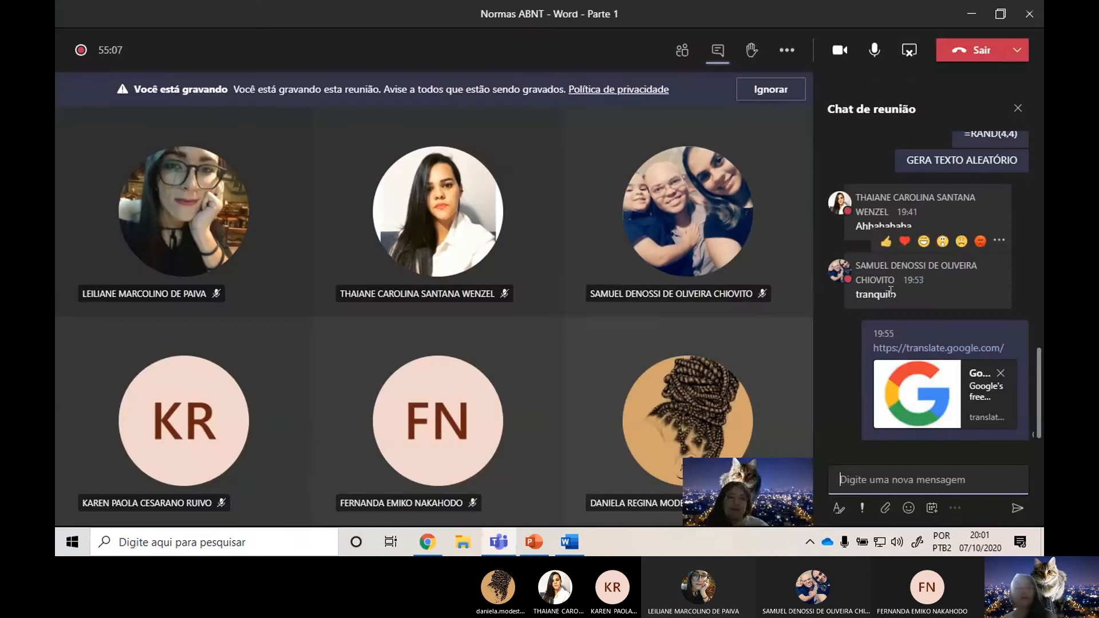
key("alt+Tab")
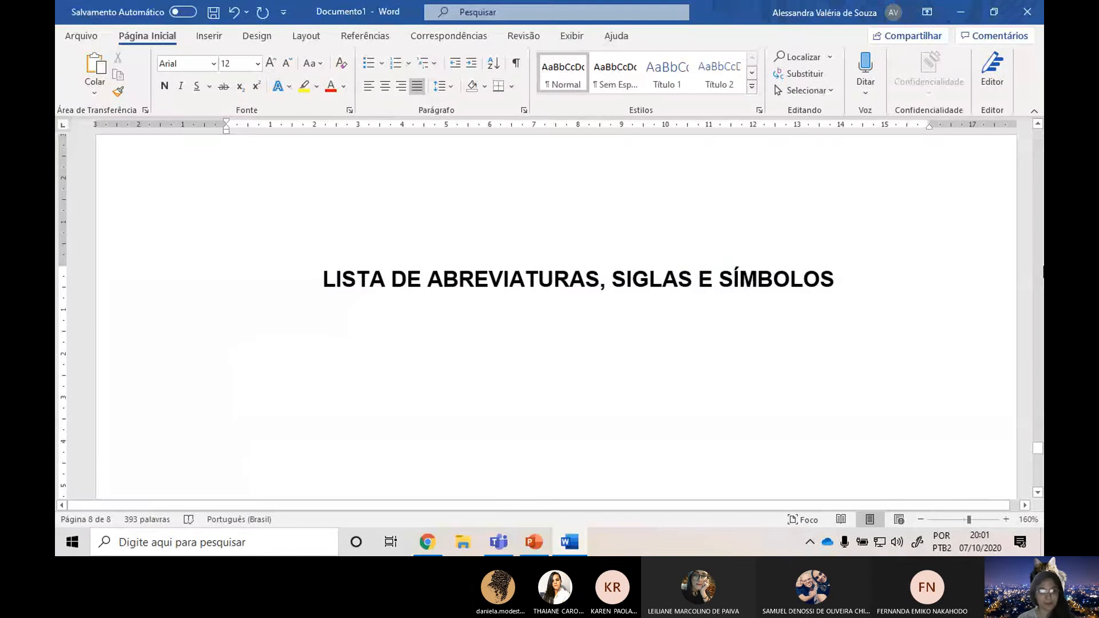
Enter "CENIPA – Centro Nacional Investigação e Prevenção de Acidentes Aéreos" as the first list entry below the heading.
type("CENIPA -")
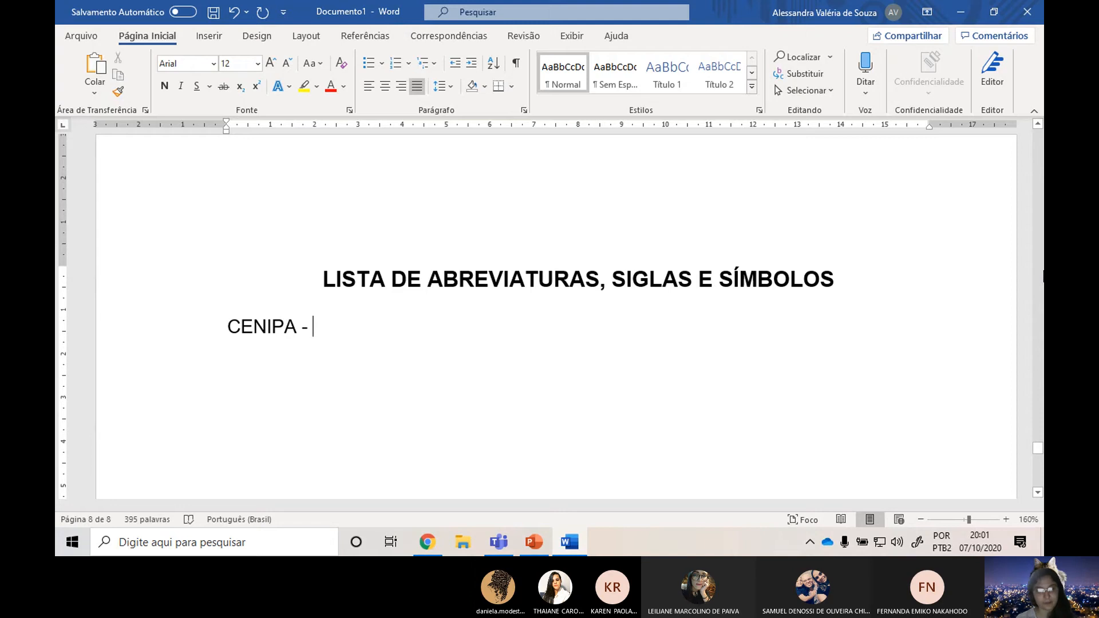
type("Centro")
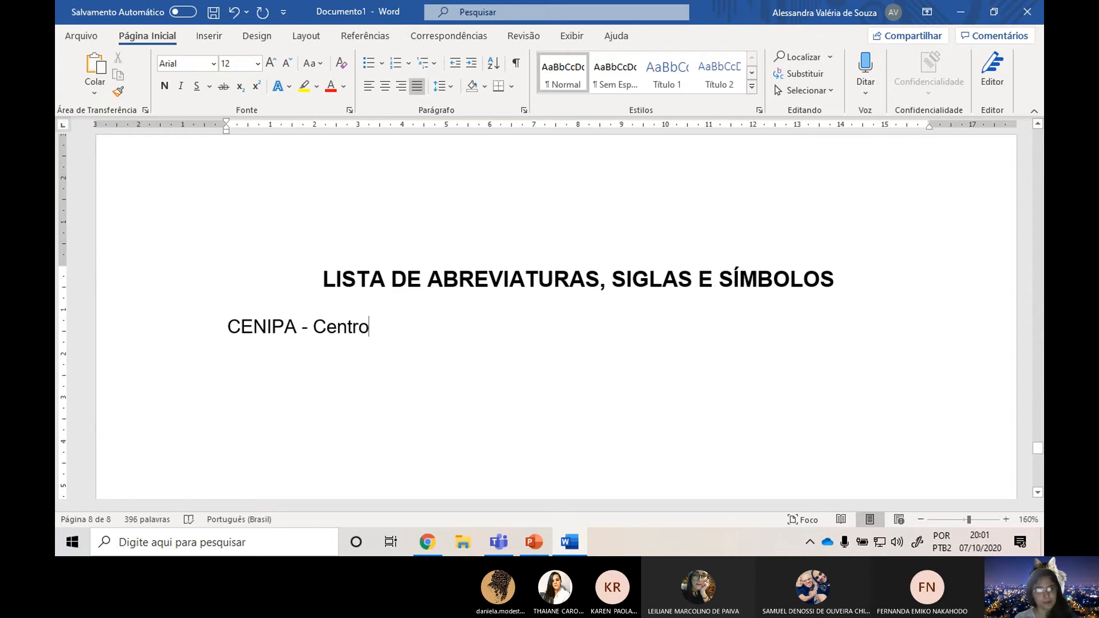
type(" Nacional")
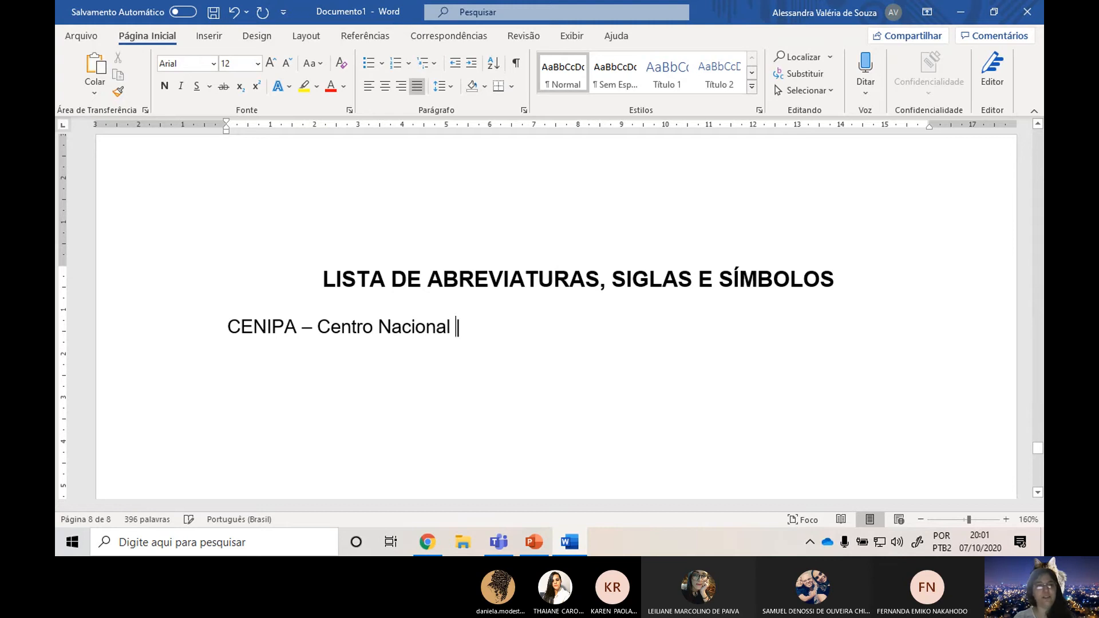
type(" Investigação")
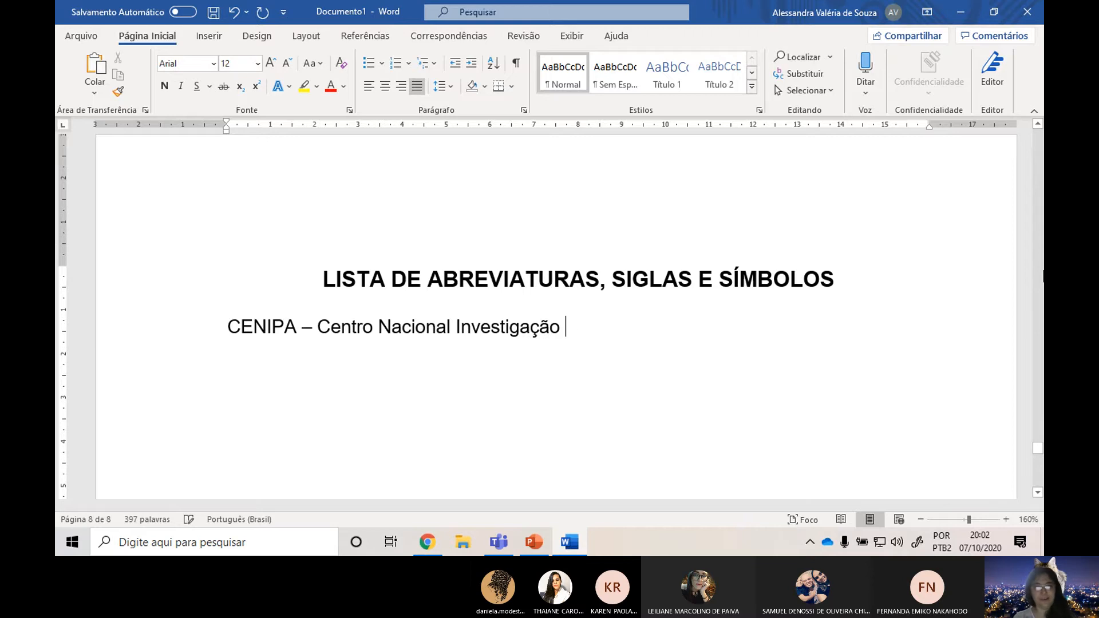
type(" e Prevenç")
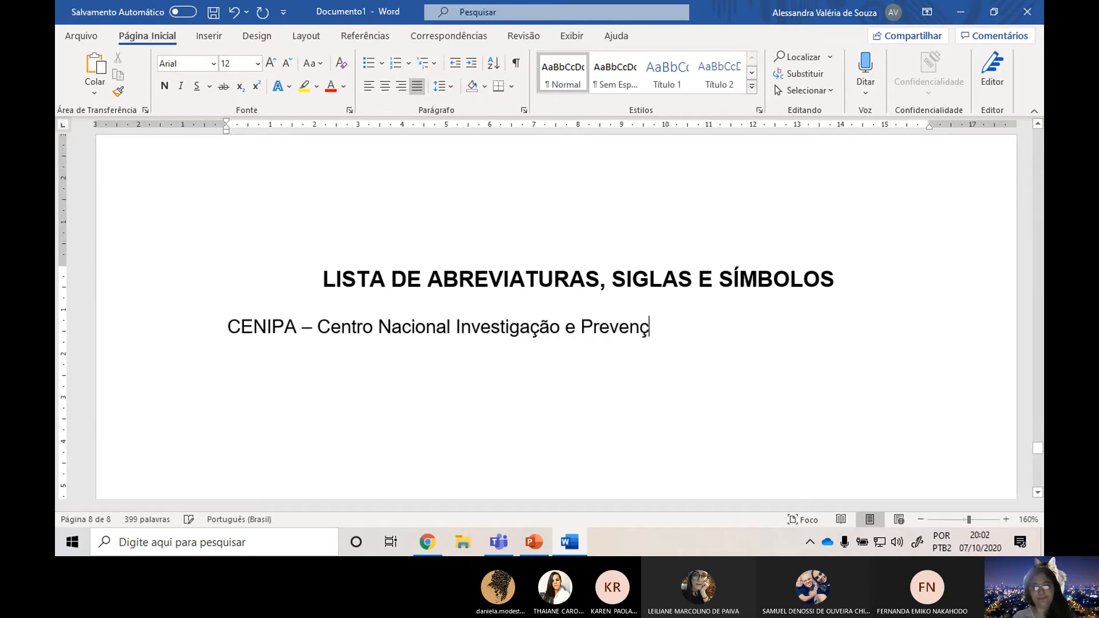
type("ão de Ac")
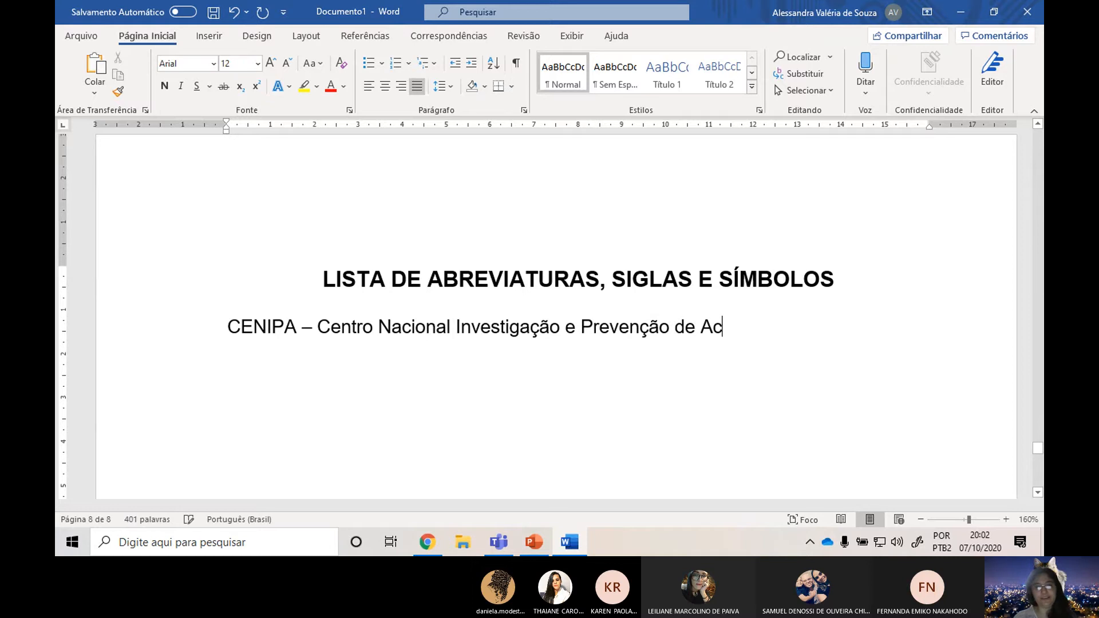
type("identes Aéreos")
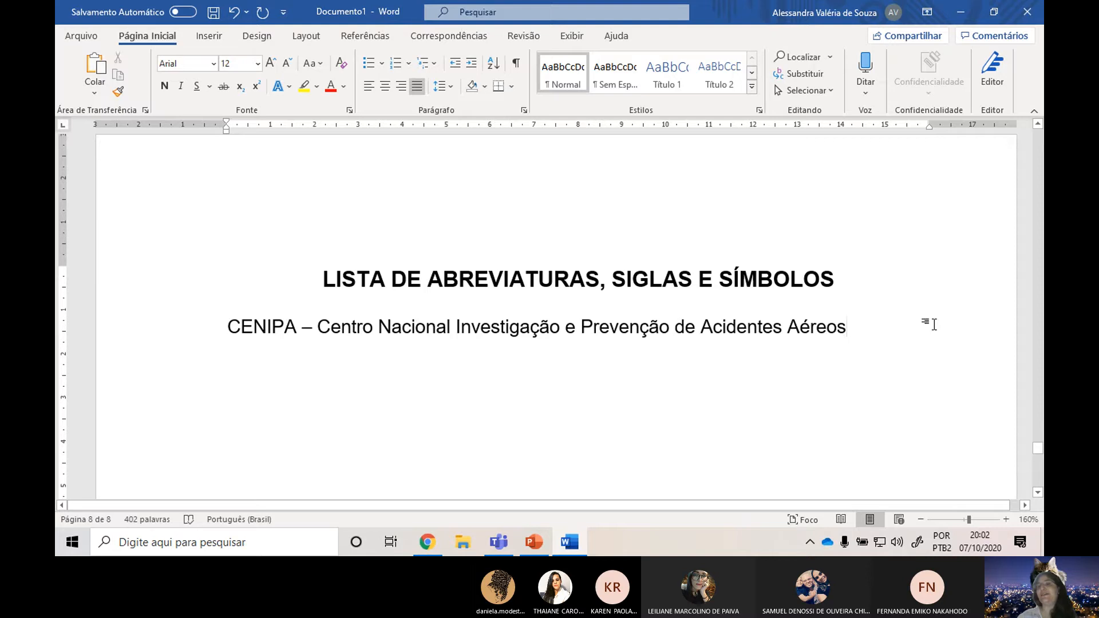
double_click(263, 331)
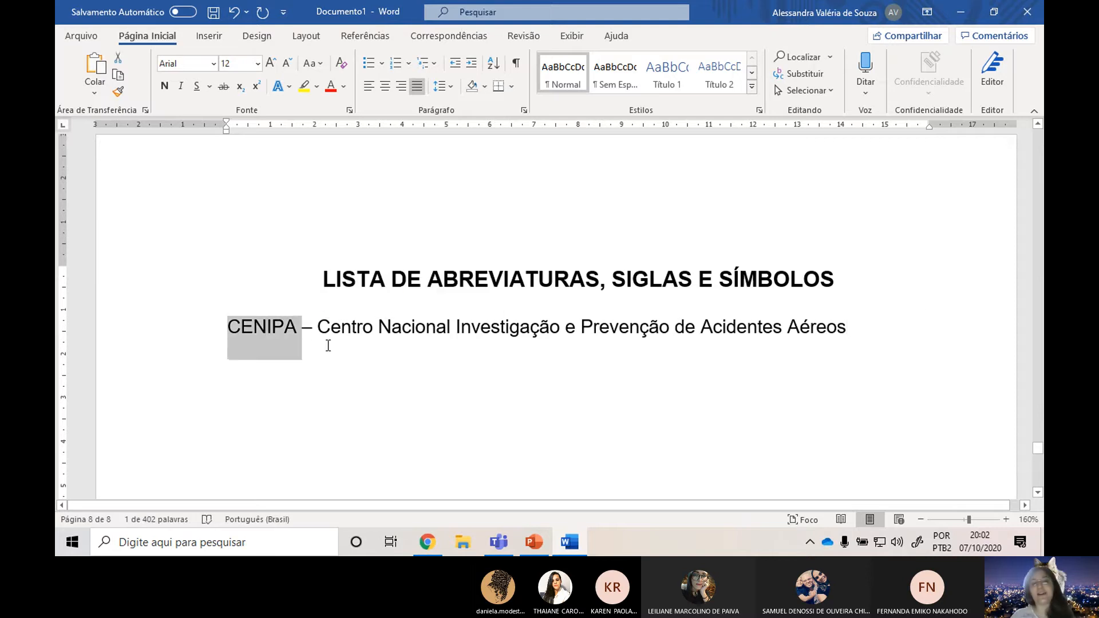
left_click_drag(318, 332, 864, 350)
left_click(983, 336)
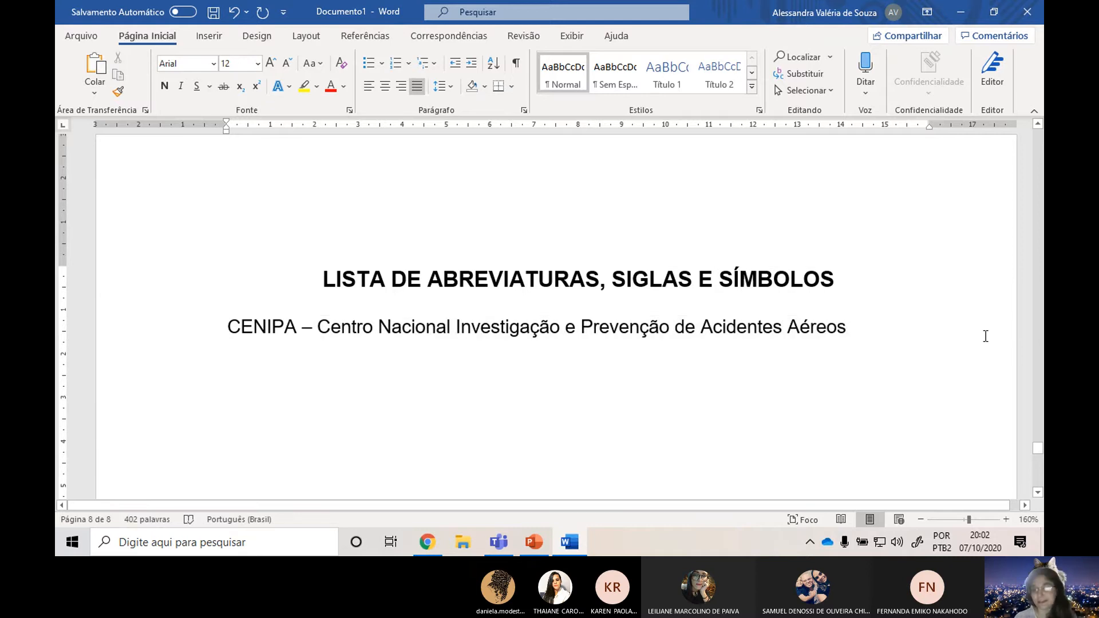
Add a second list entry reading "ABNT – Associação Brasileira de Normas Técnicas" below the CENIPA line.
key("Return")
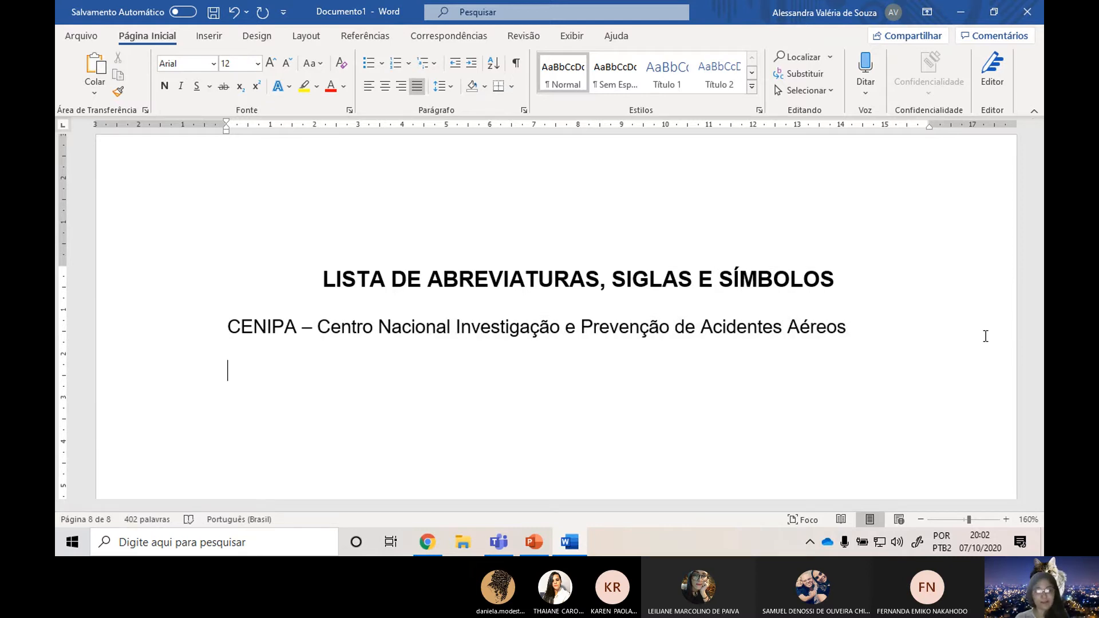
type("ABNT -")
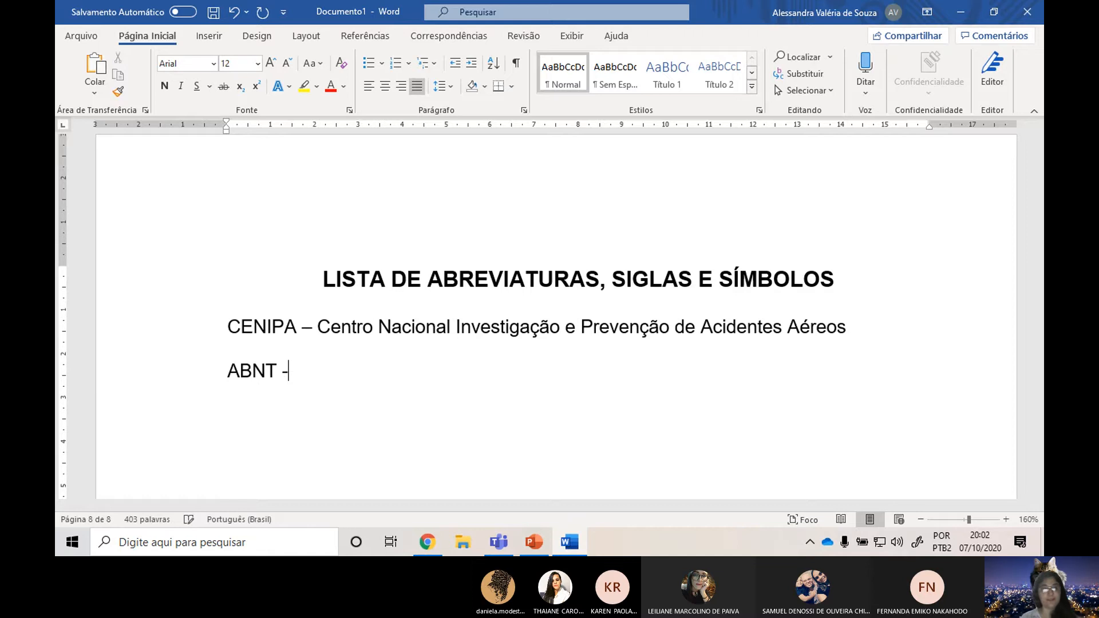
type(" Assoc")
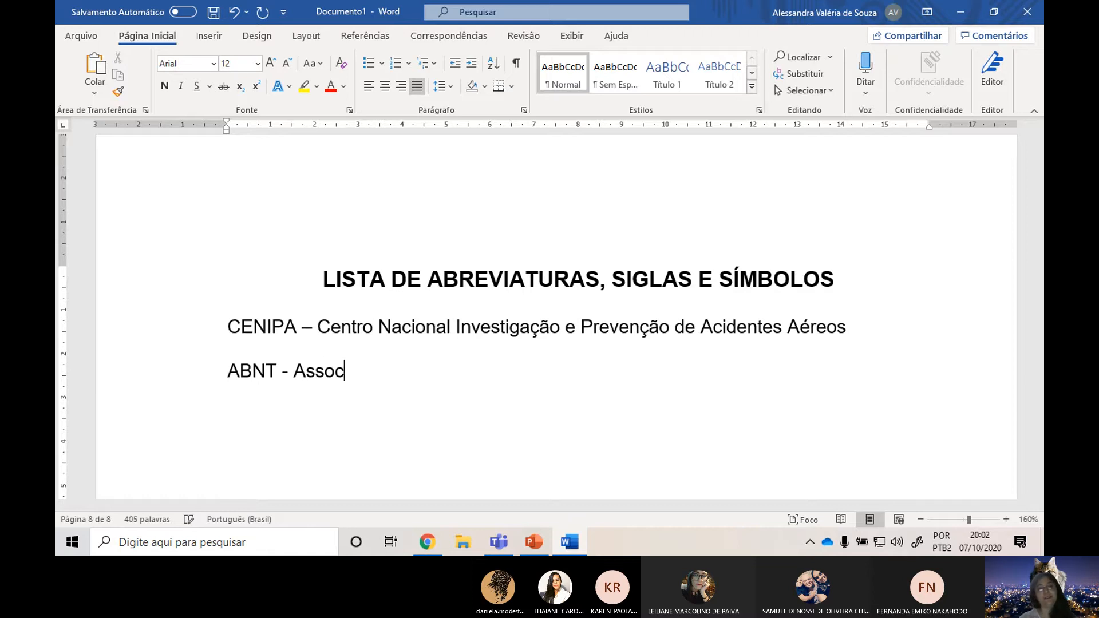
type("iação B")
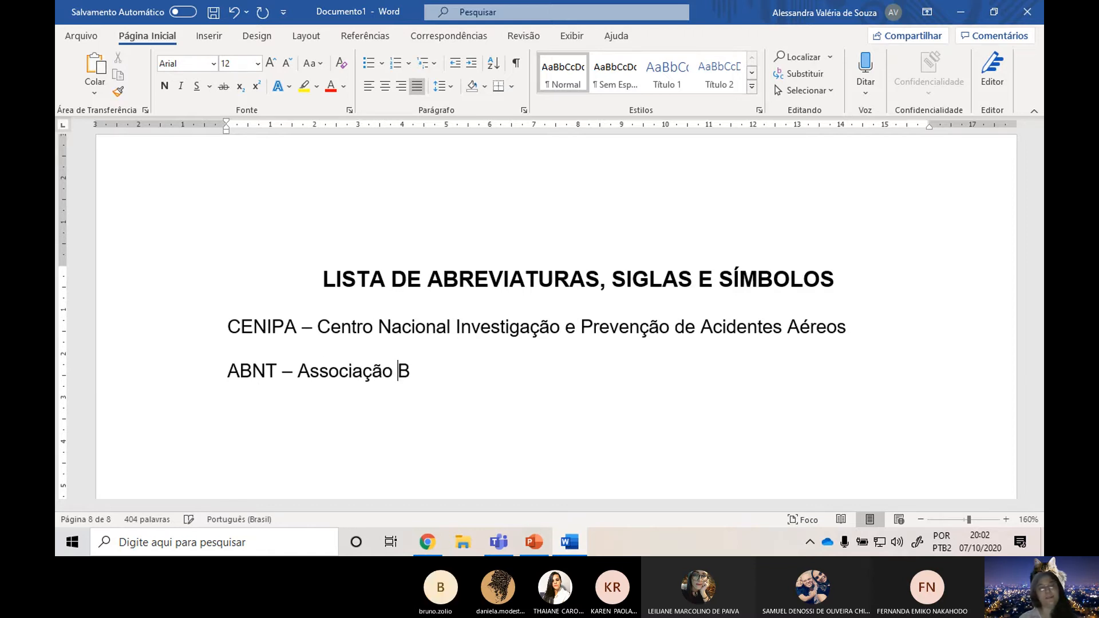
type("rasileira de Normas T")
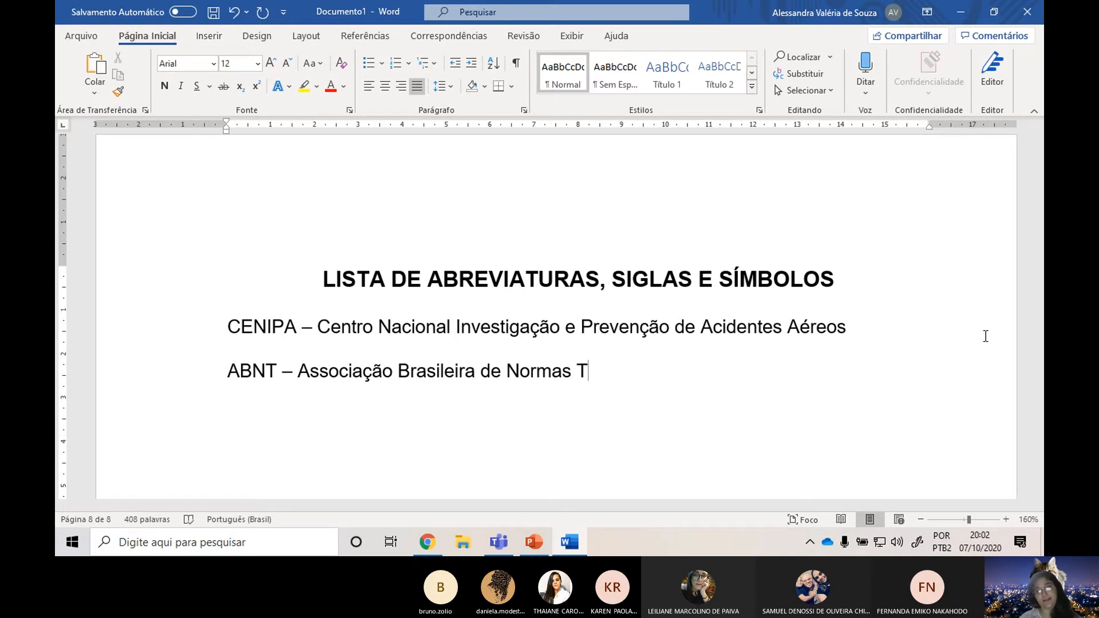
type("écnicas")
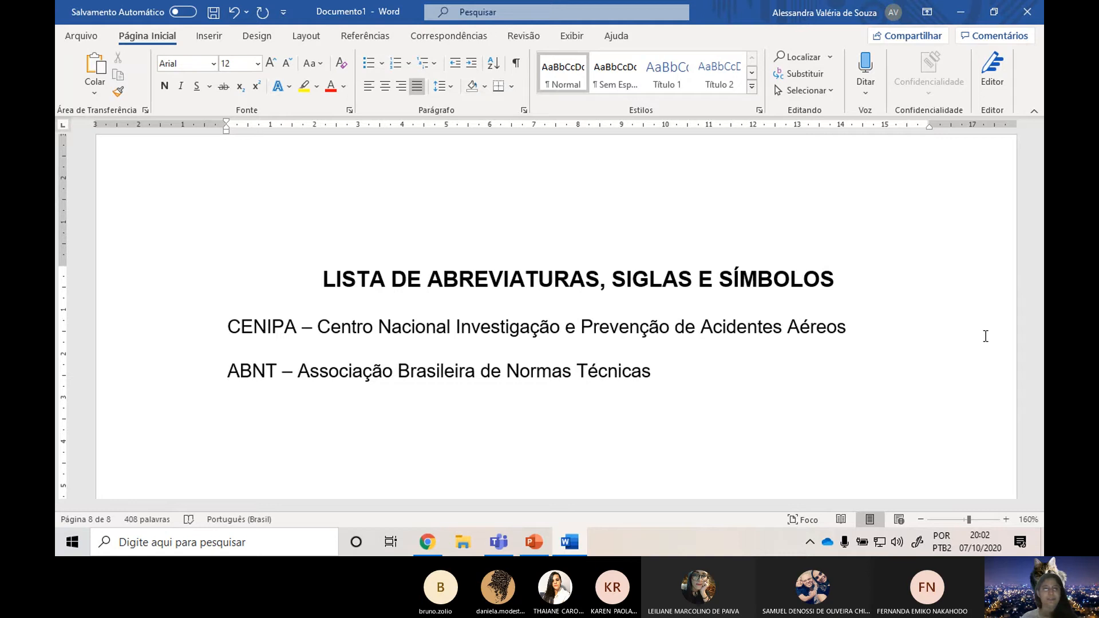
Try a blank line between the heading and the CENIPA entry, and remove it again.
left_click(223, 326)
key("Return")
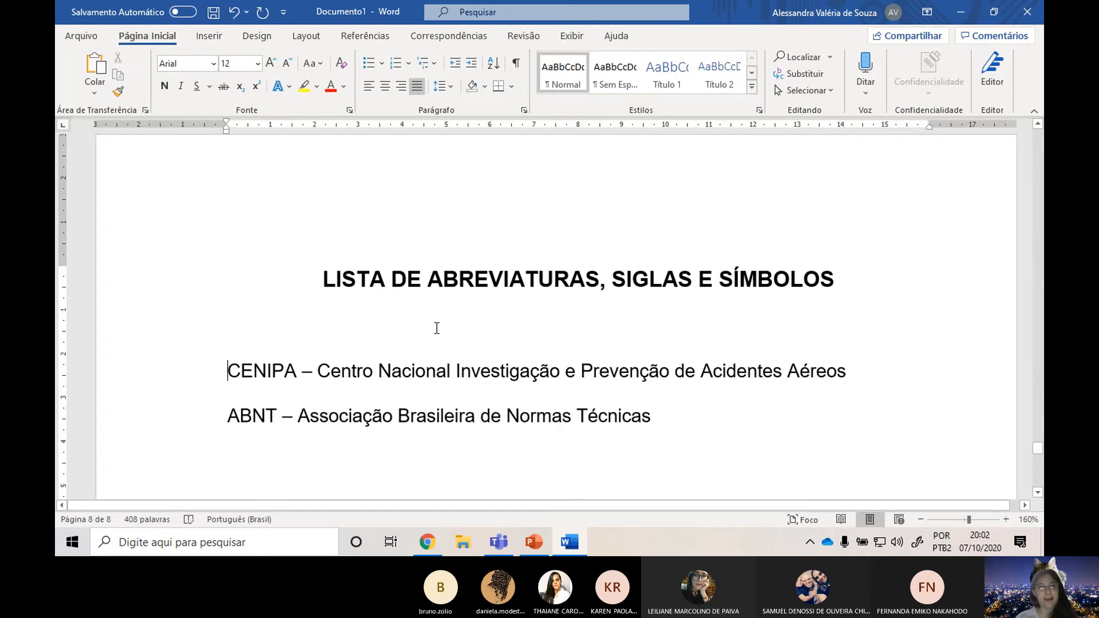
key("Delete")
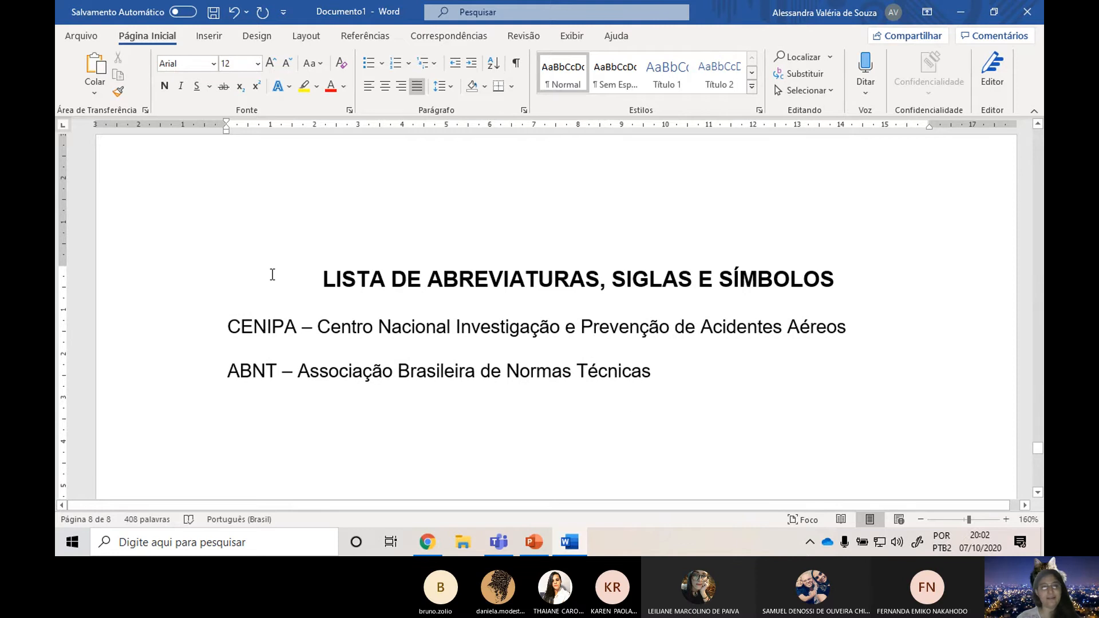
Check the heading's font formatting and the line spacing of the CENIPA and ABNT entries.
left_click(167, 279)
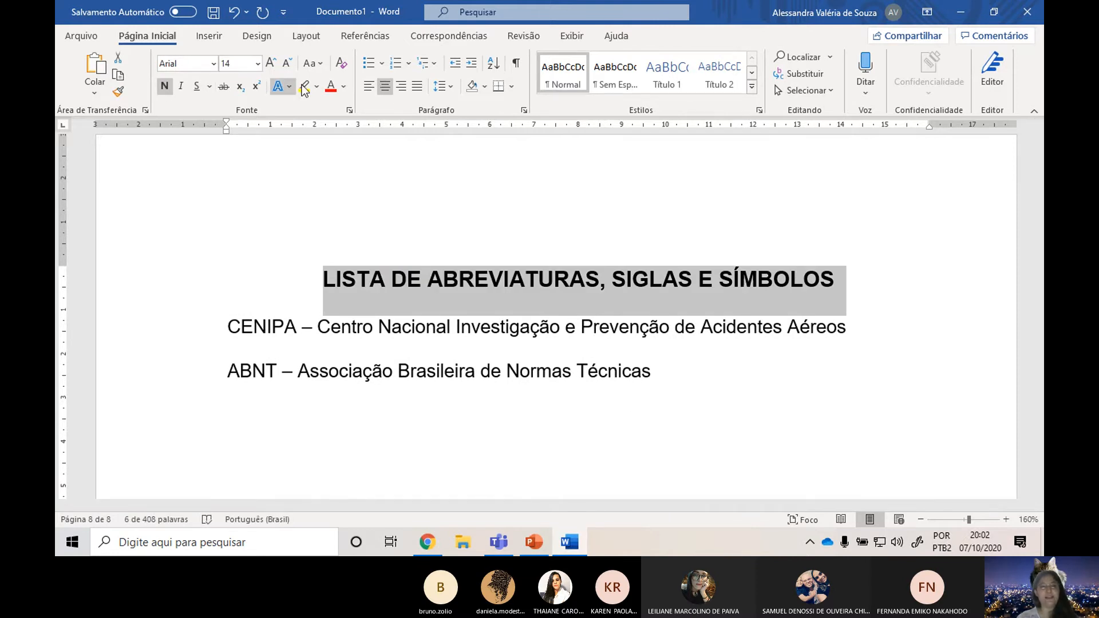
left_click_drag(228, 326, 705, 380)
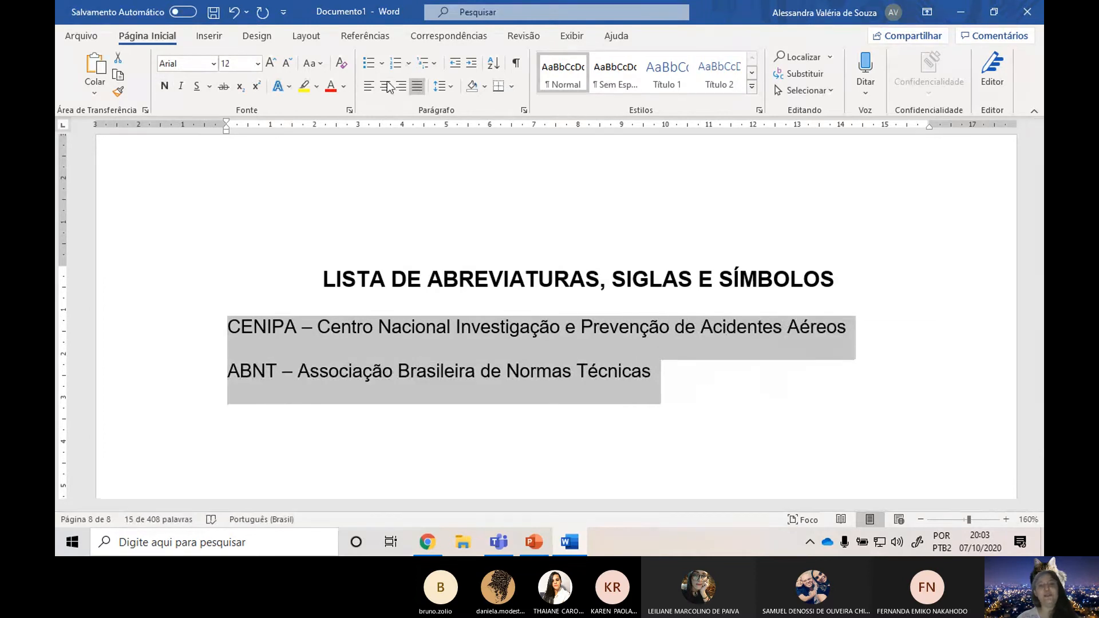
left_click(442, 87)
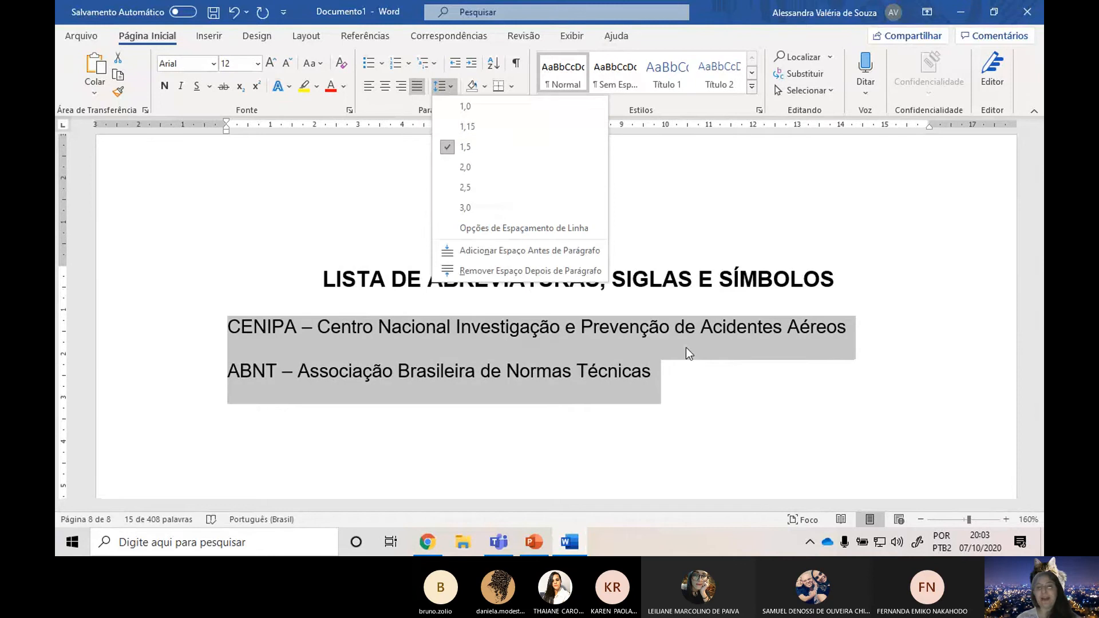
left_click(698, 373)
left_click(723, 386)
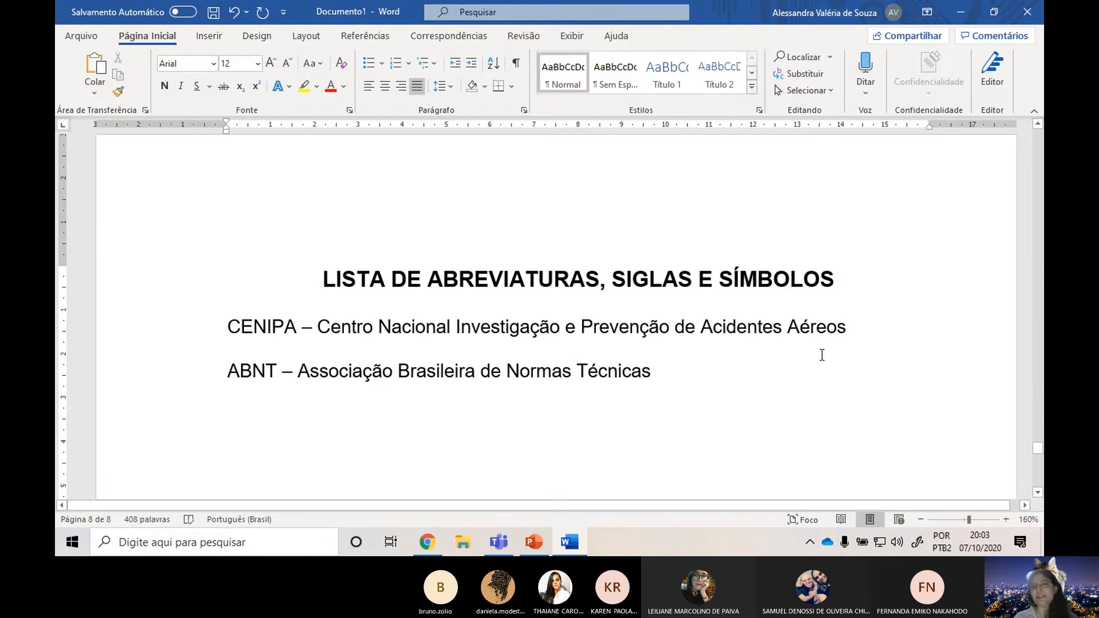
Insert a page break after the ABNT entry to start a new page.
scroll(729, 377, "down", 1)
scroll(728, 375, "down", 3)
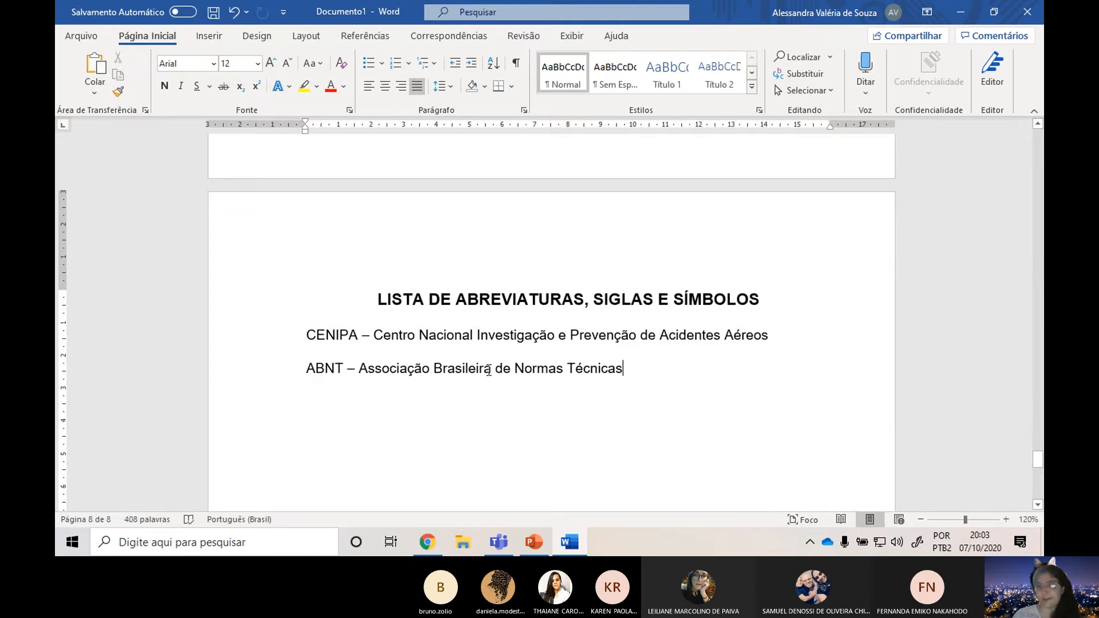
left_click(211, 36)
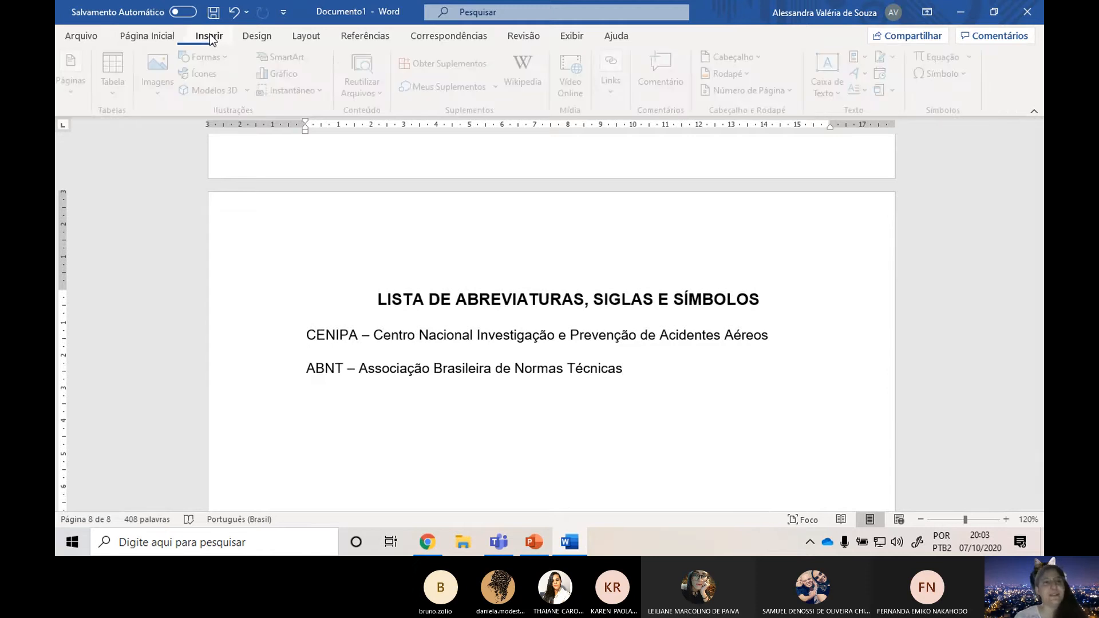
left_click(307, 42)
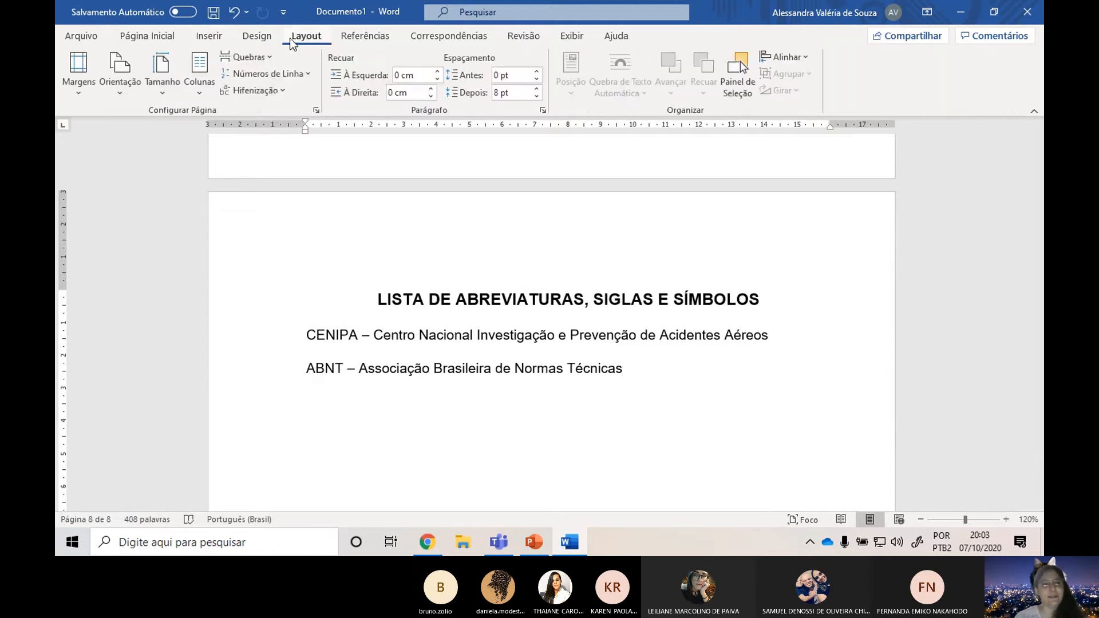
left_click(266, 56)
left_click(286, 106)
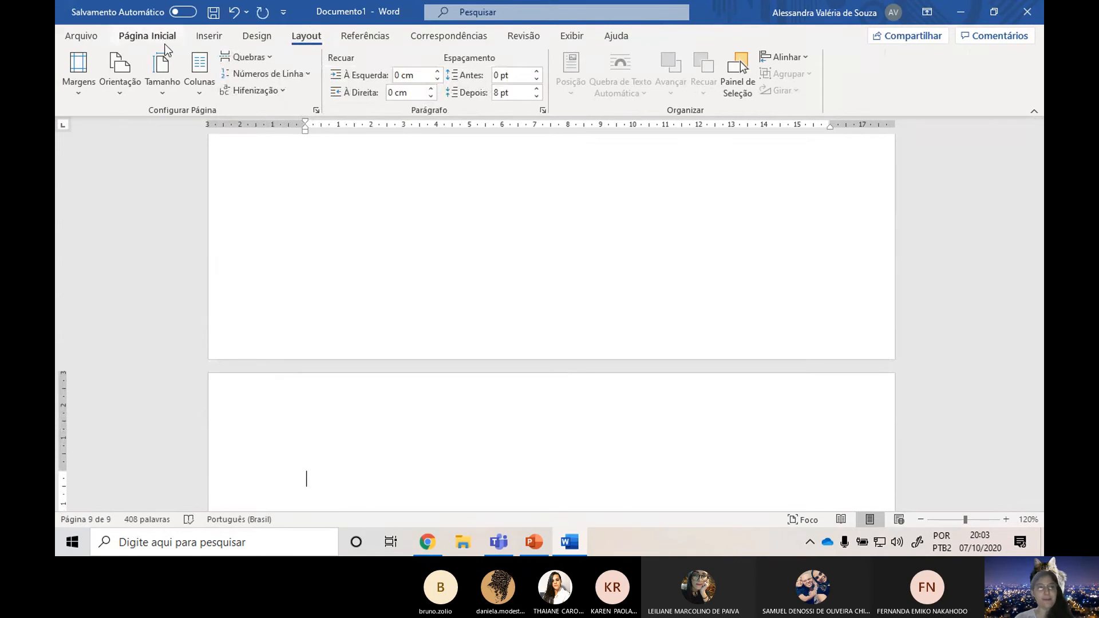
Format the empty first line of the new page as centered, bold, size 14.
left_click(148, 35)
left_click(385, 86)
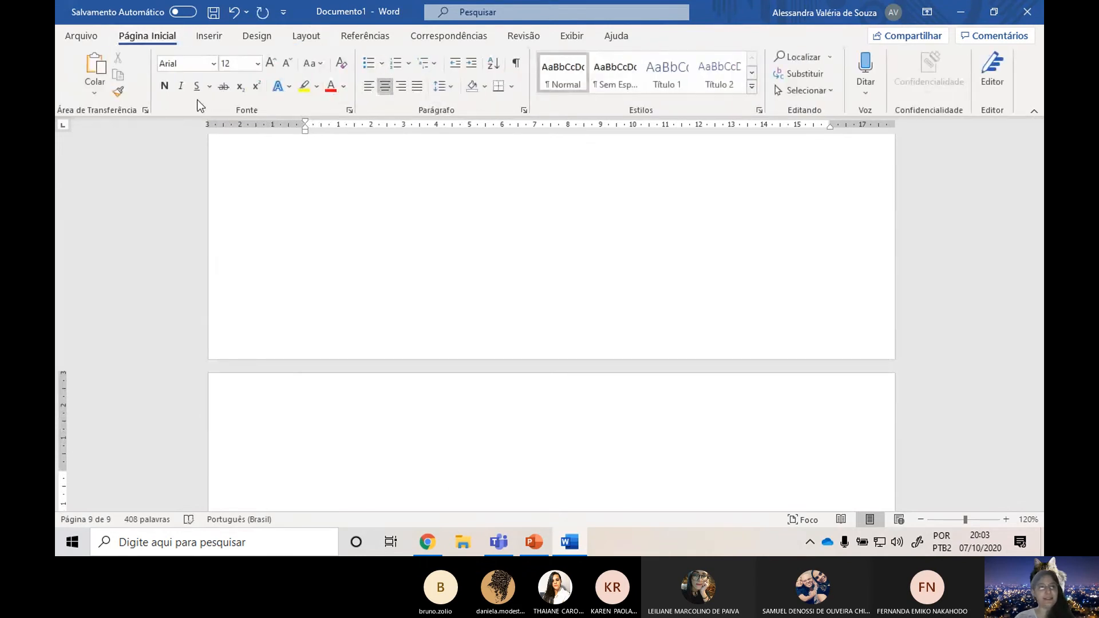
left_click(166, 86)
left_click(270, 62)
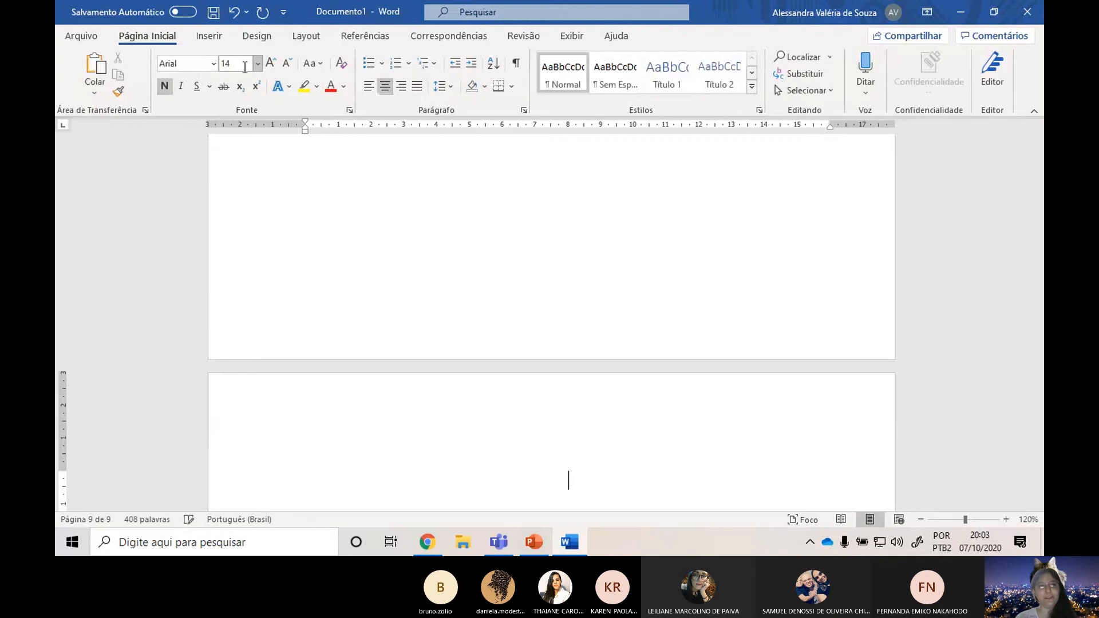
scroll(650, 307, "down", 3)
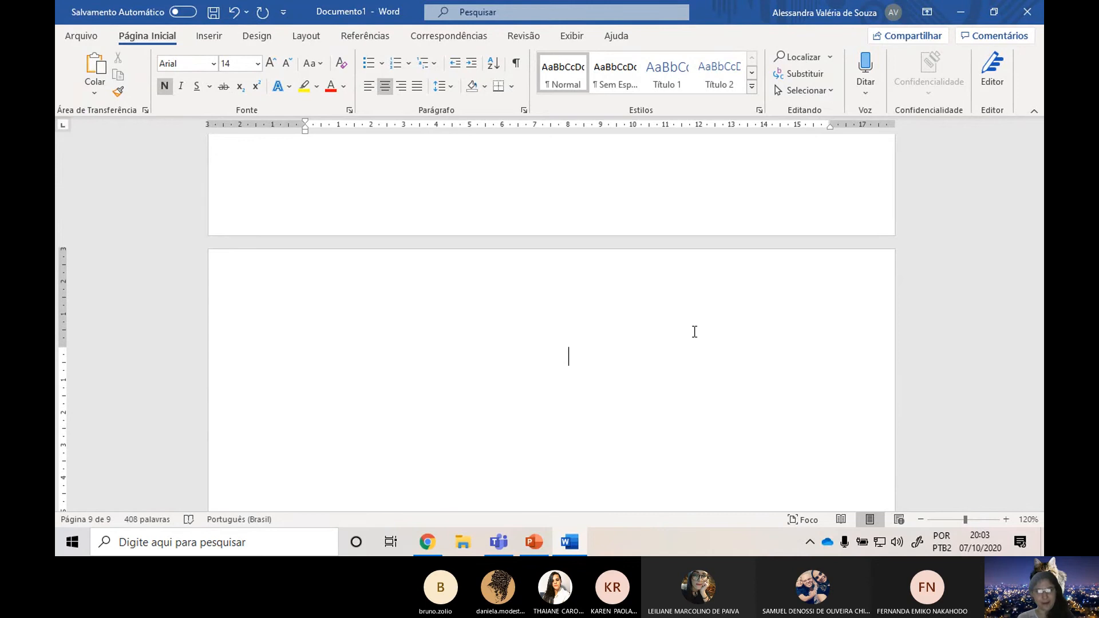
Switch to the PowerPoint presentation to check the Lista de Ilustrações slide, and return to the Word document.
key("alt+Tab")
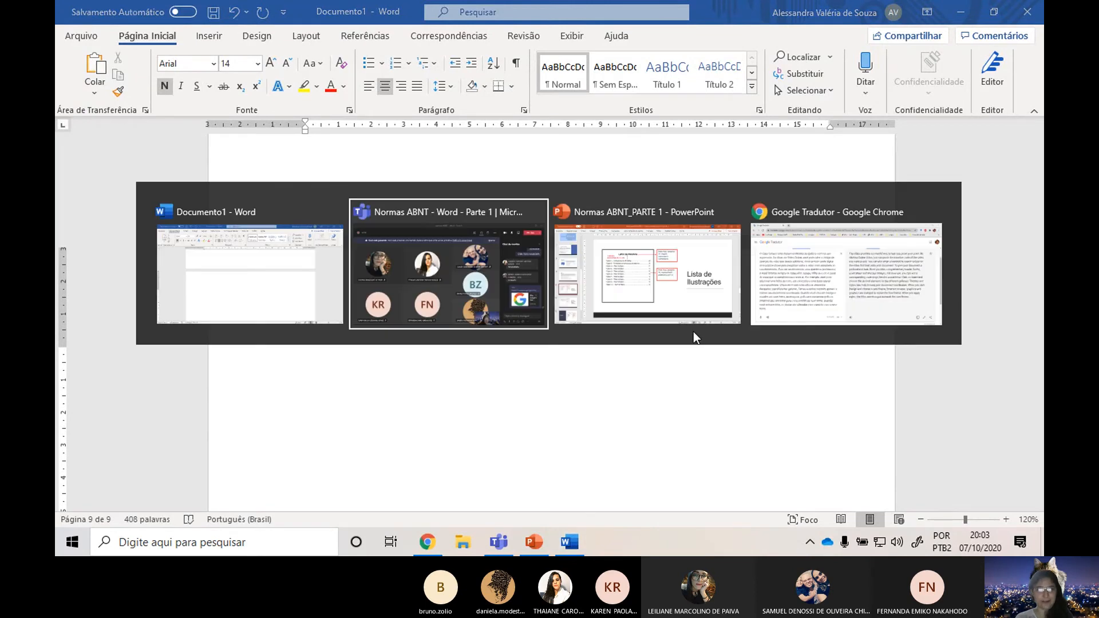
key("Tab")
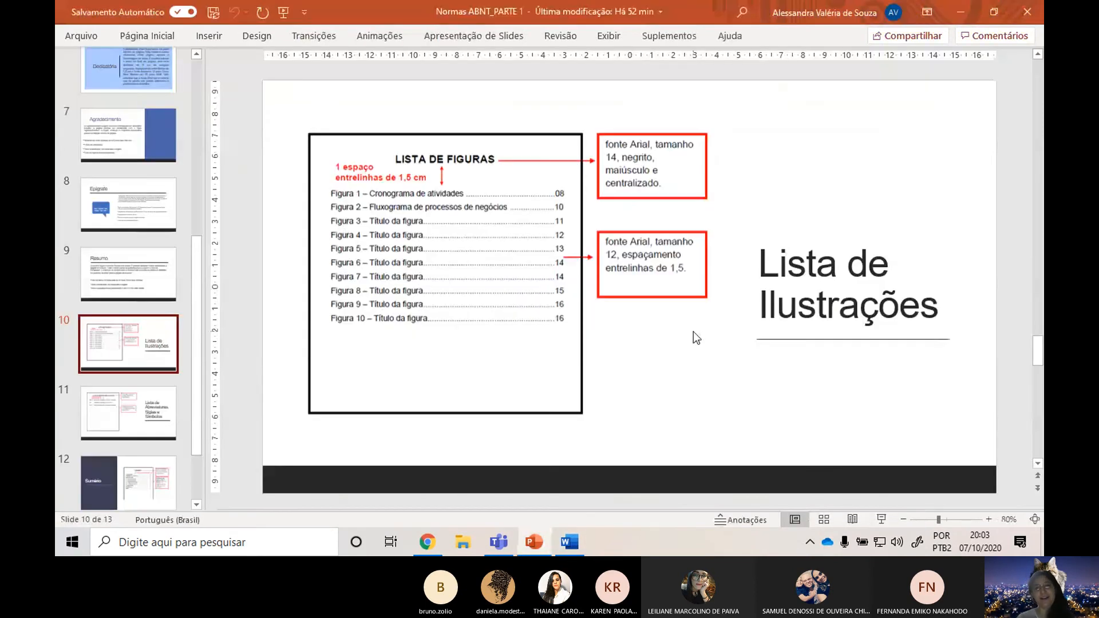
key("alt+Tab")
key("alt+Tab")
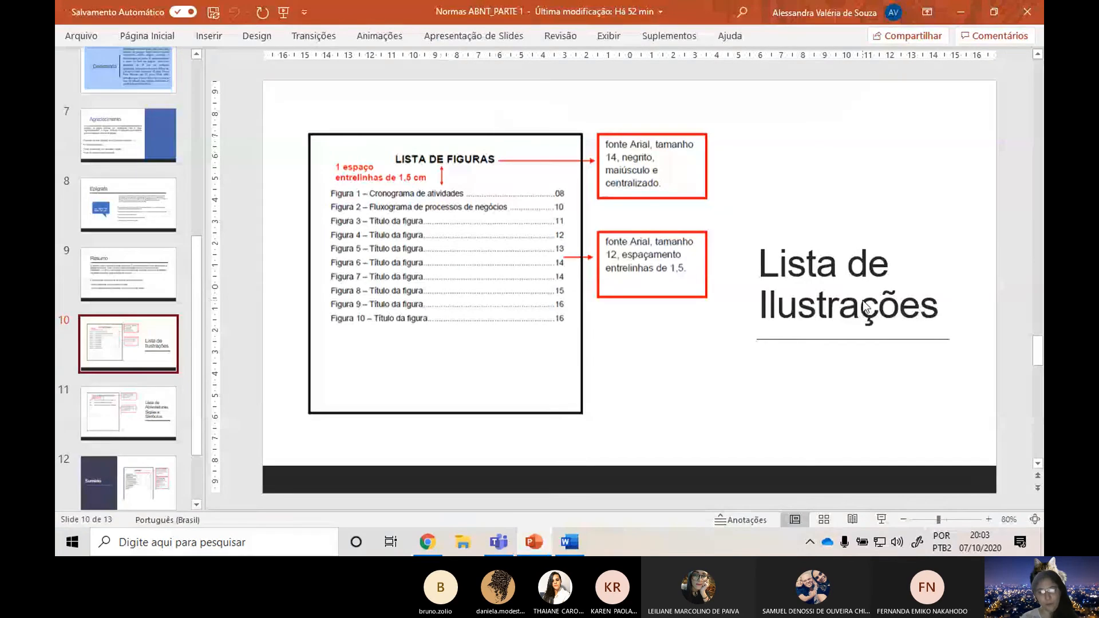
key("alt+Tab")
Enter the heading "ÍNDICE DE ILUSTRAÇÕES" on the new page and start a new line below it.
type("ÍNDICE DE")
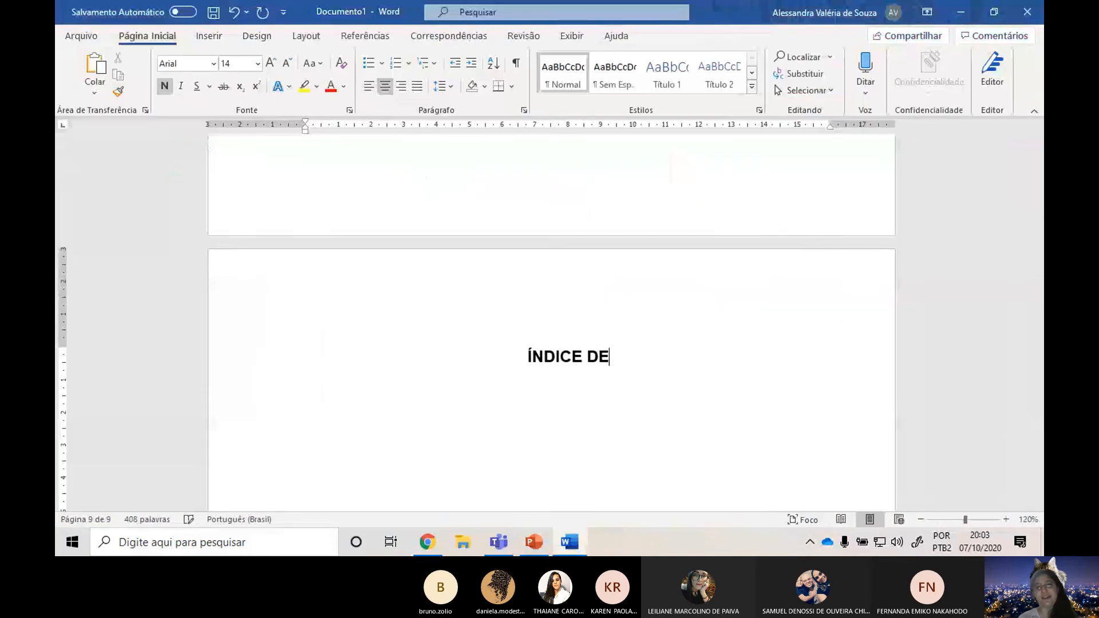
type(" ILU")
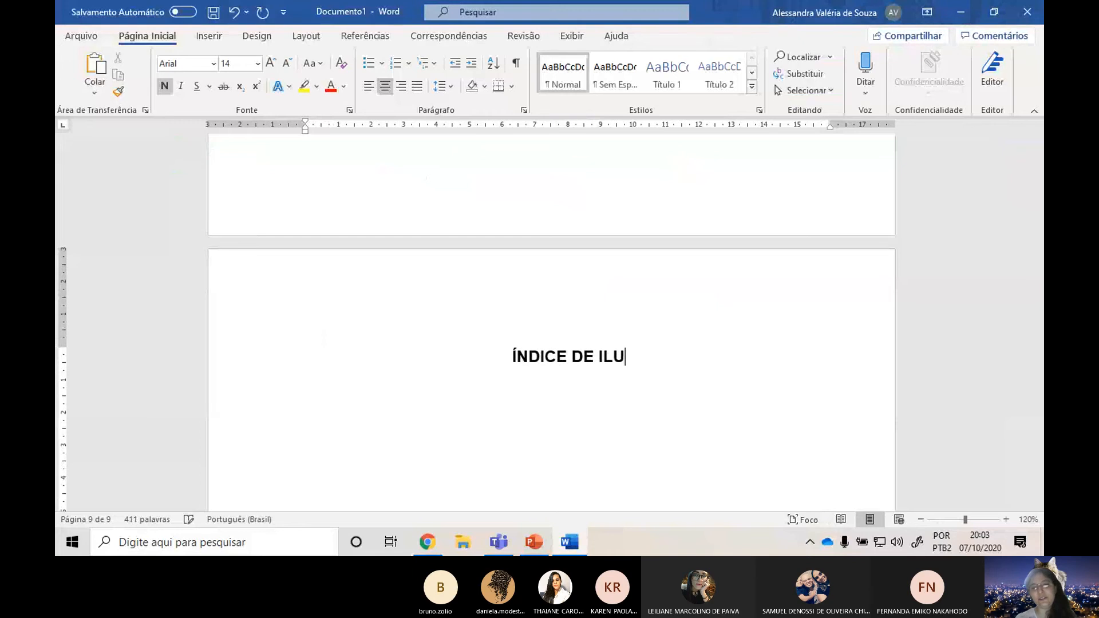
type("STRAÇÕES")
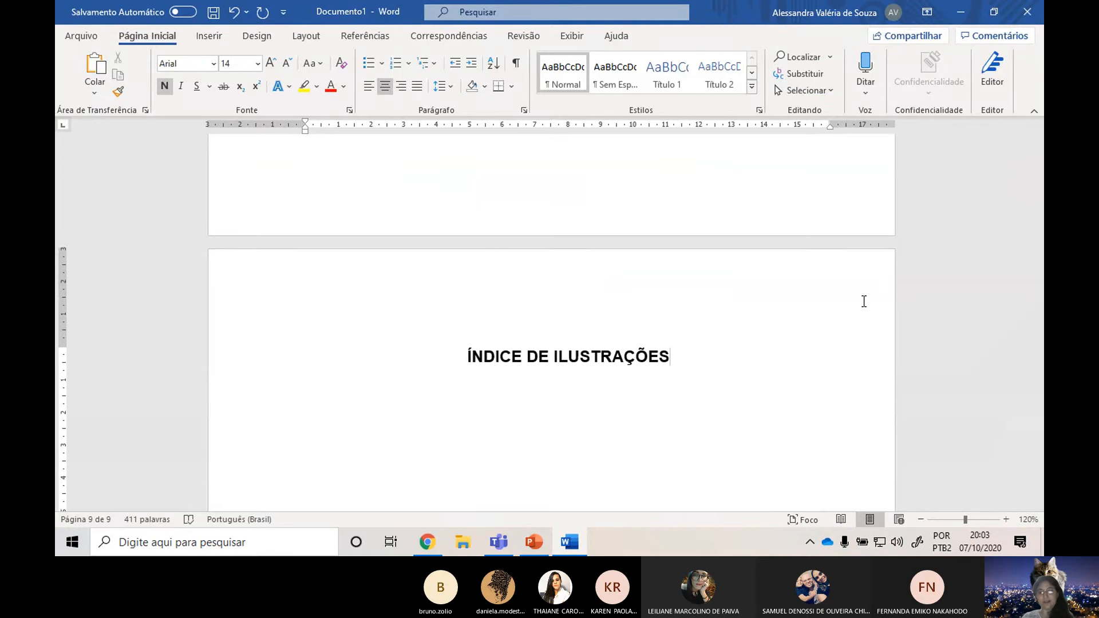
key("Return")
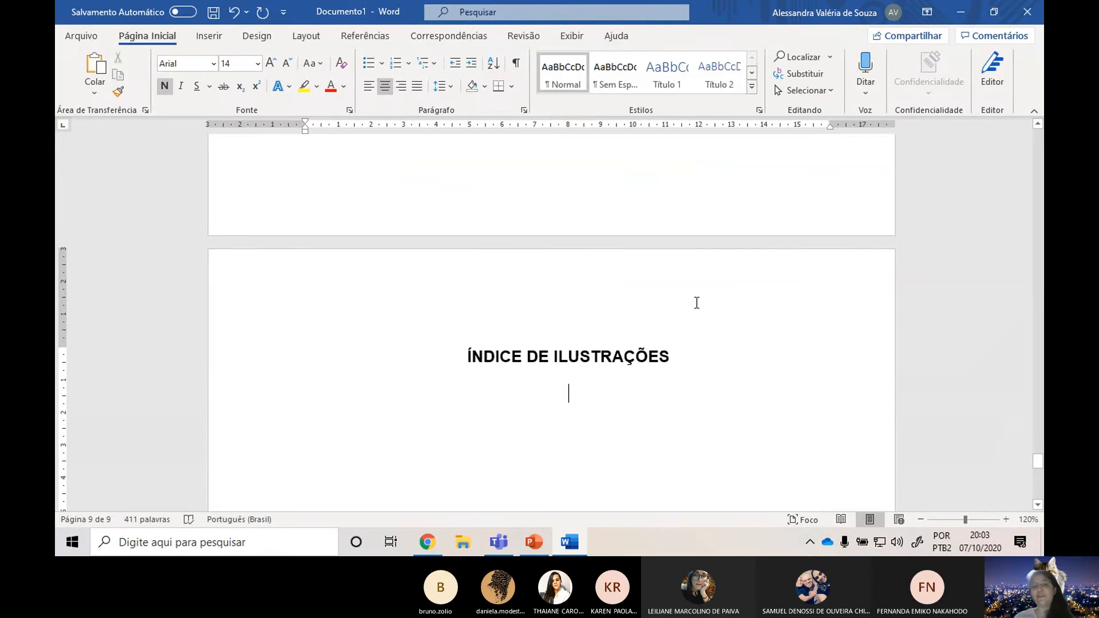
Insert a page break below the ÍNDICE DE ILUSTRAÇÕES heading.
scroll(662, 454, "down", 4)
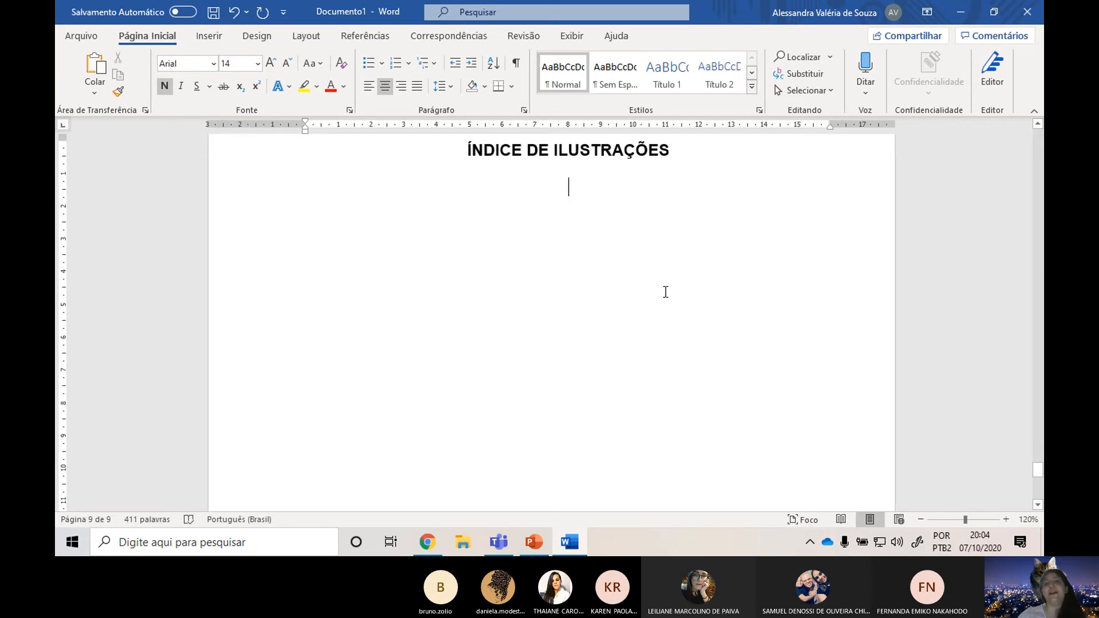
scroll(667, 326, "down", 6)
scroll(642, 306, "up", 6)
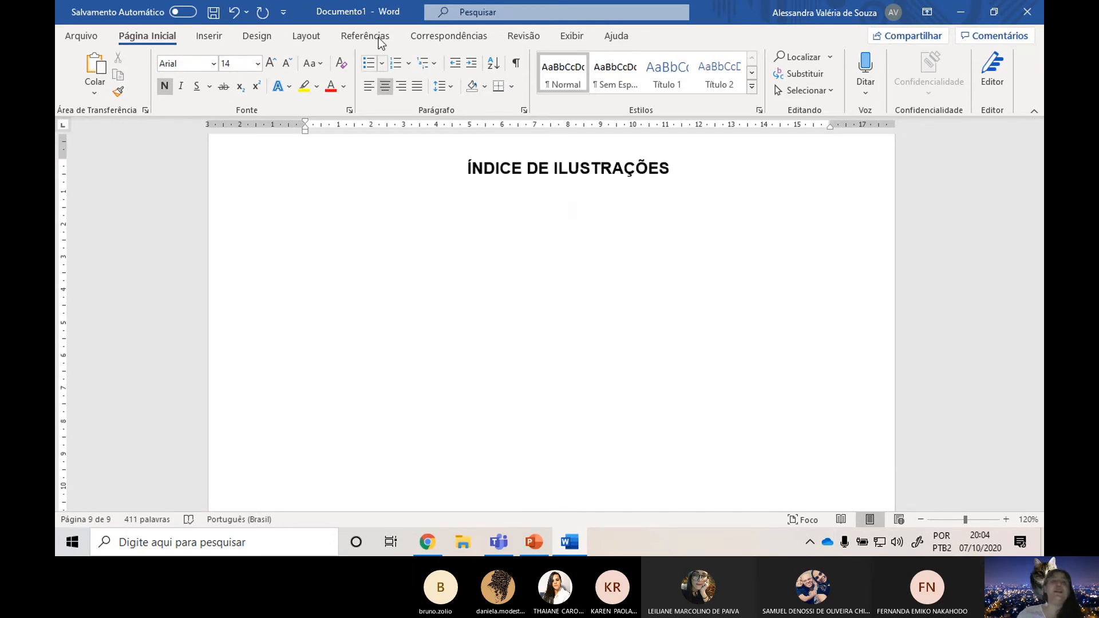
left_click(319, 39)
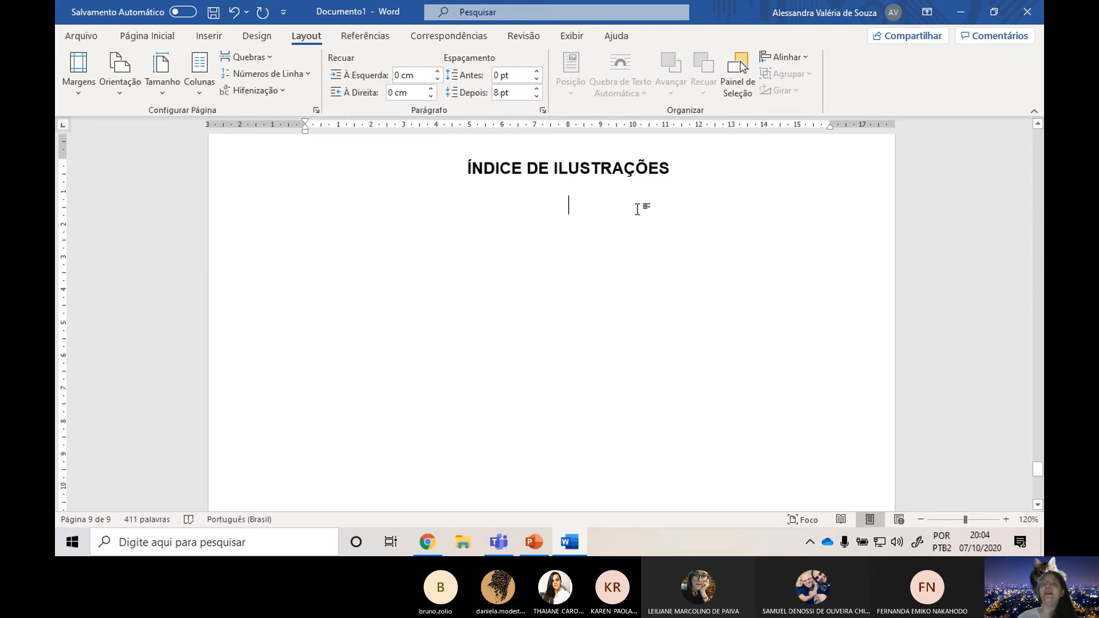
left_click(262, 60)
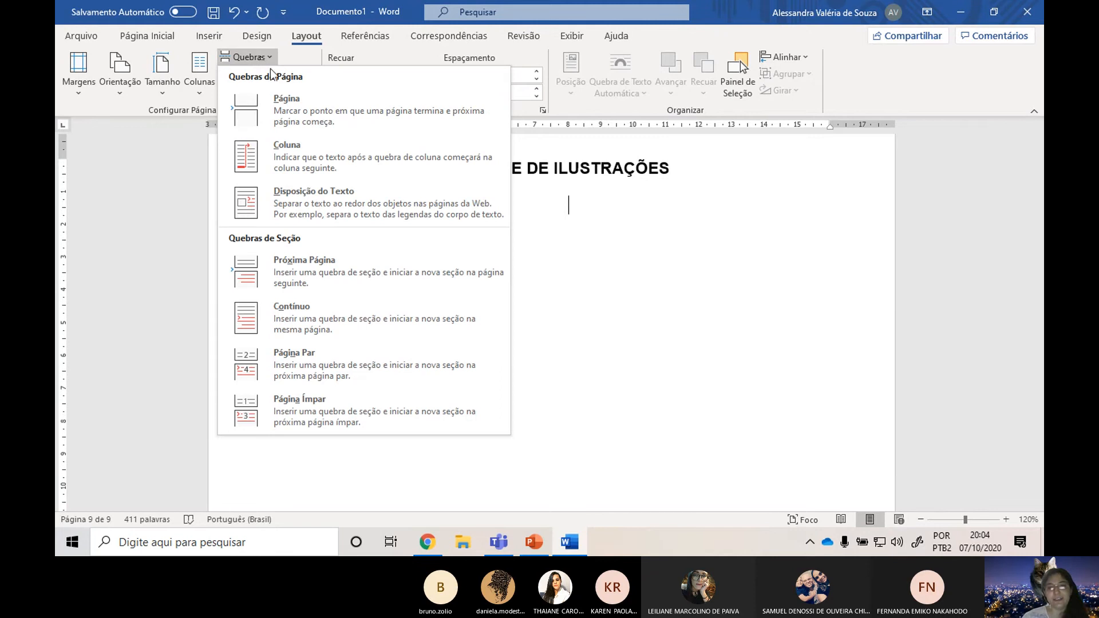
left_click(316, 118)
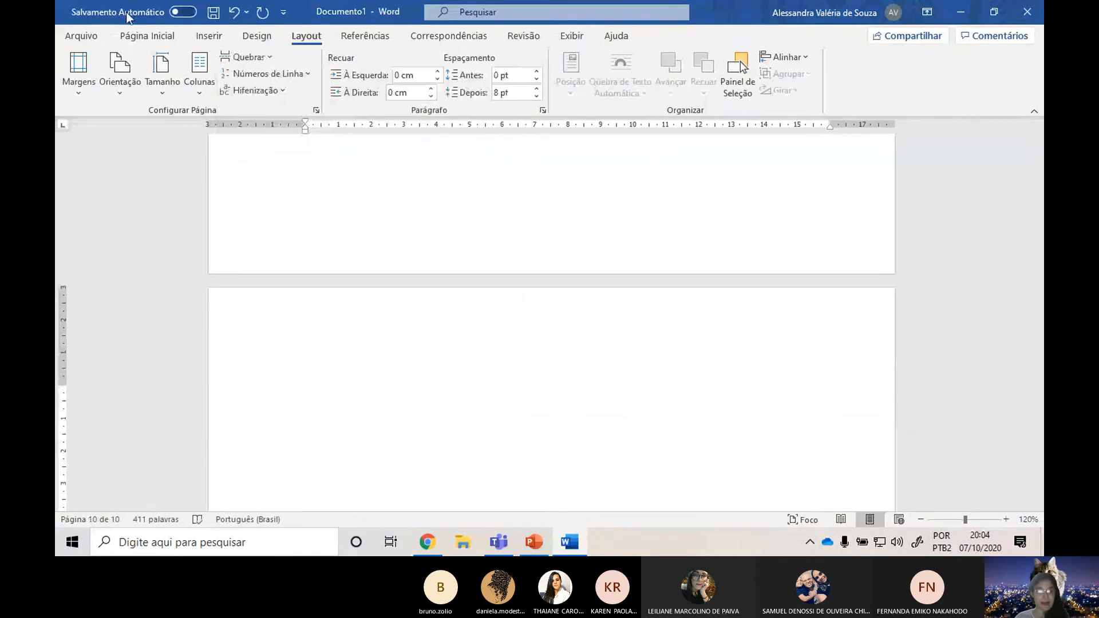
Enter the heading "ÍNDICE DE TABELAS" on the new page and start a new line below it.
type("ÍNDI")
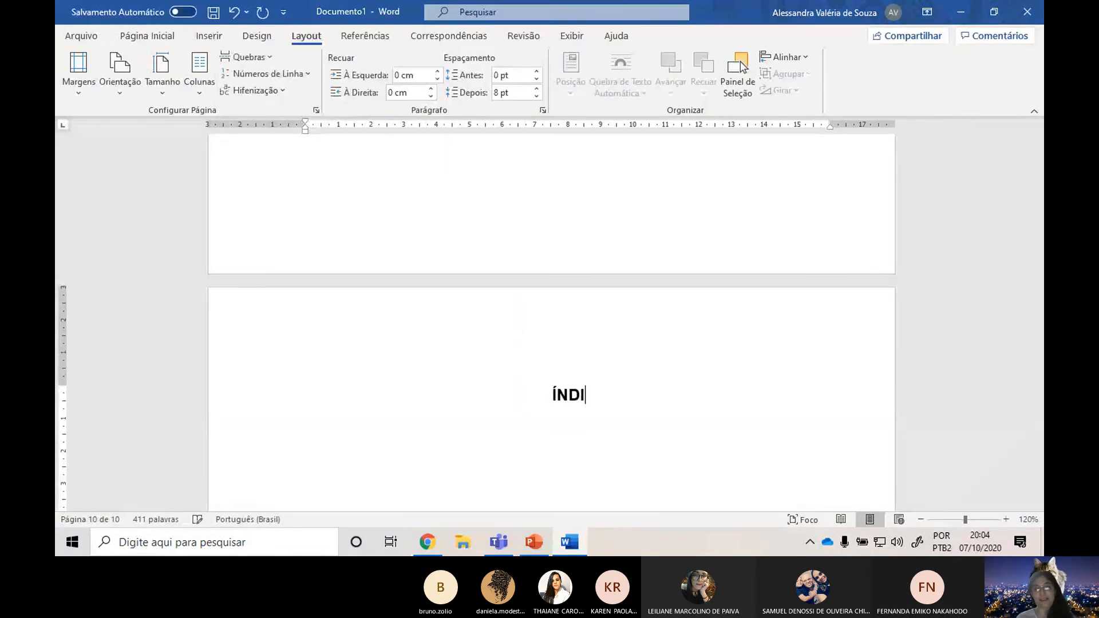
type("CE DE TABELAS")
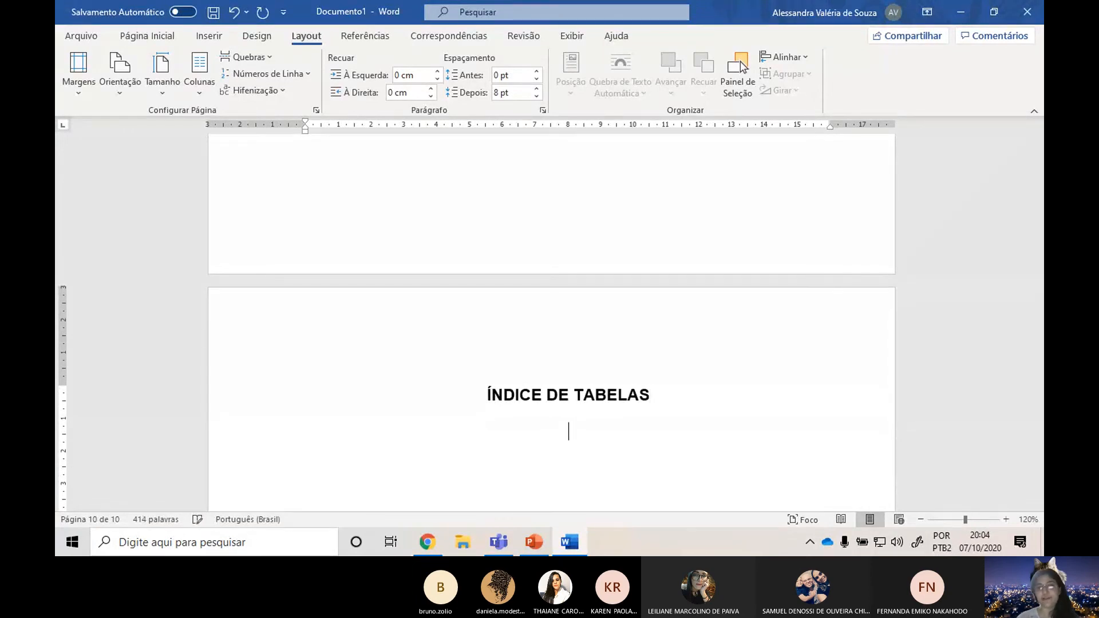
Insert a page break below the ÍNDICE DE TABELAS heading.
scroll(515, 263, "down", 3)
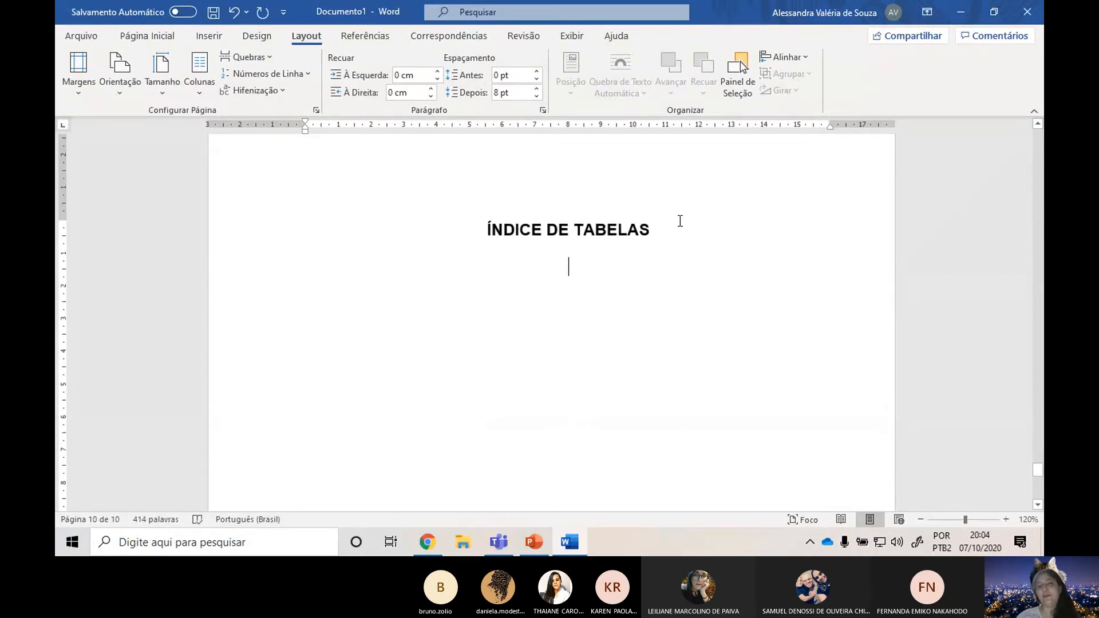
left_click(213, 39)
left_click(302, 37)
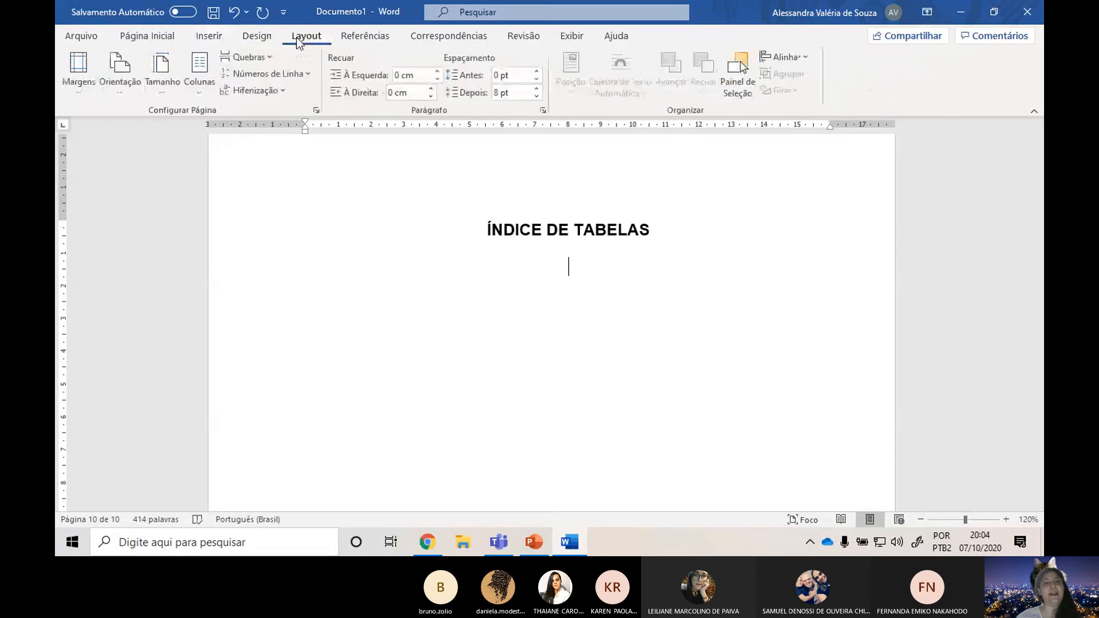
left_click(267, 56)
left_click(308, 117)
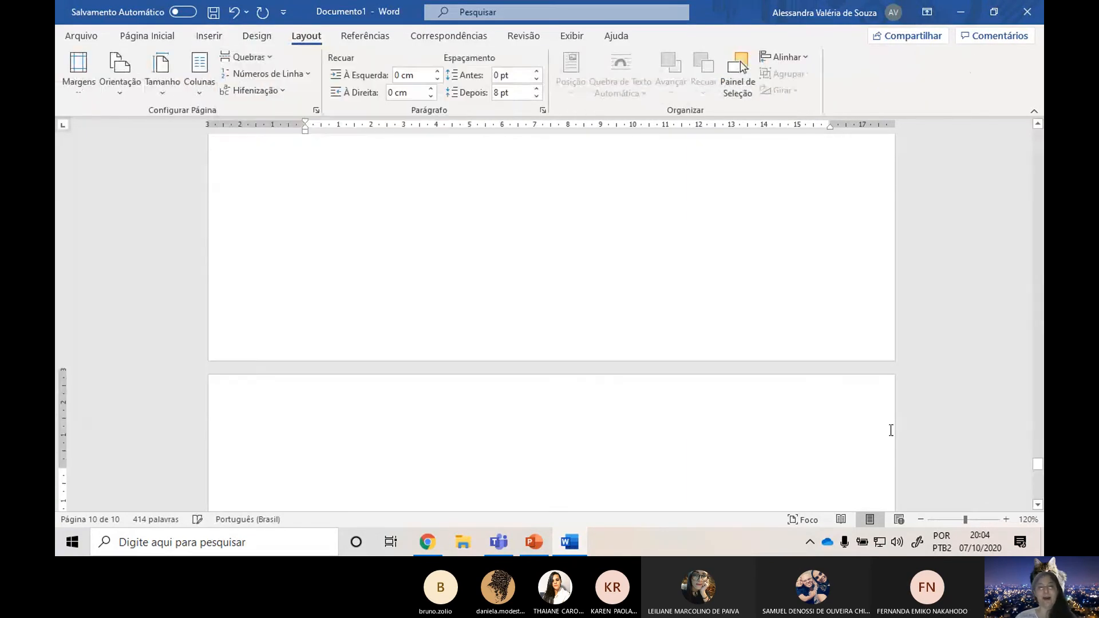
Switch to PowerPoint to view the Lista de Abreviaturas, Siglas e Símbolos slide, and return to the Word document.
key("alt+Tab")
left_click(105, 410)
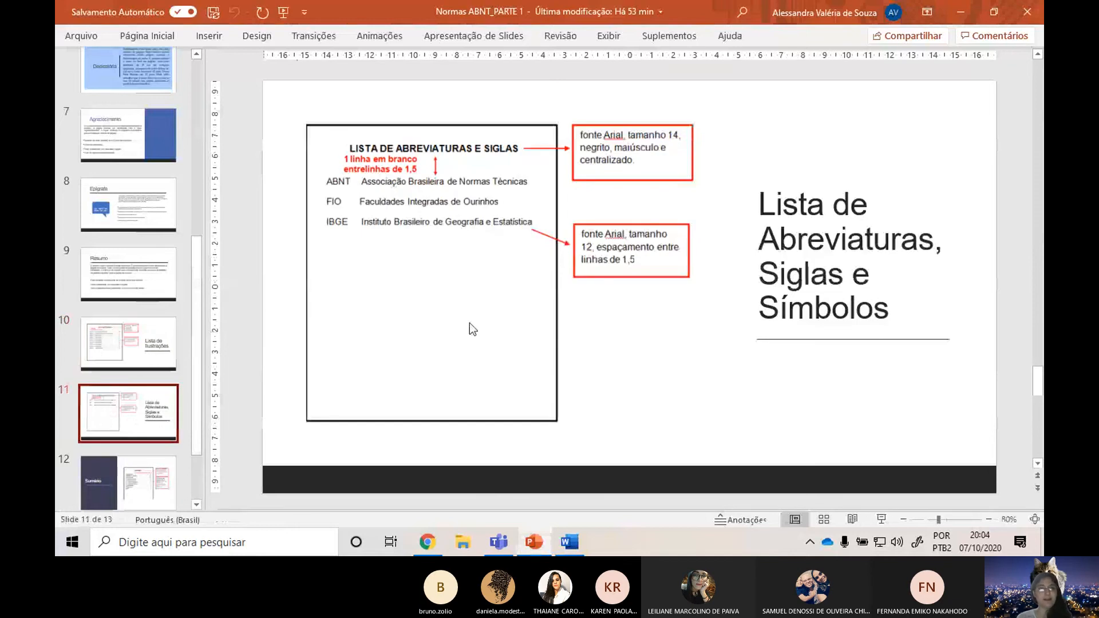
key("alt+Tab")
key("alt+Tab")
key("alt+Tab")
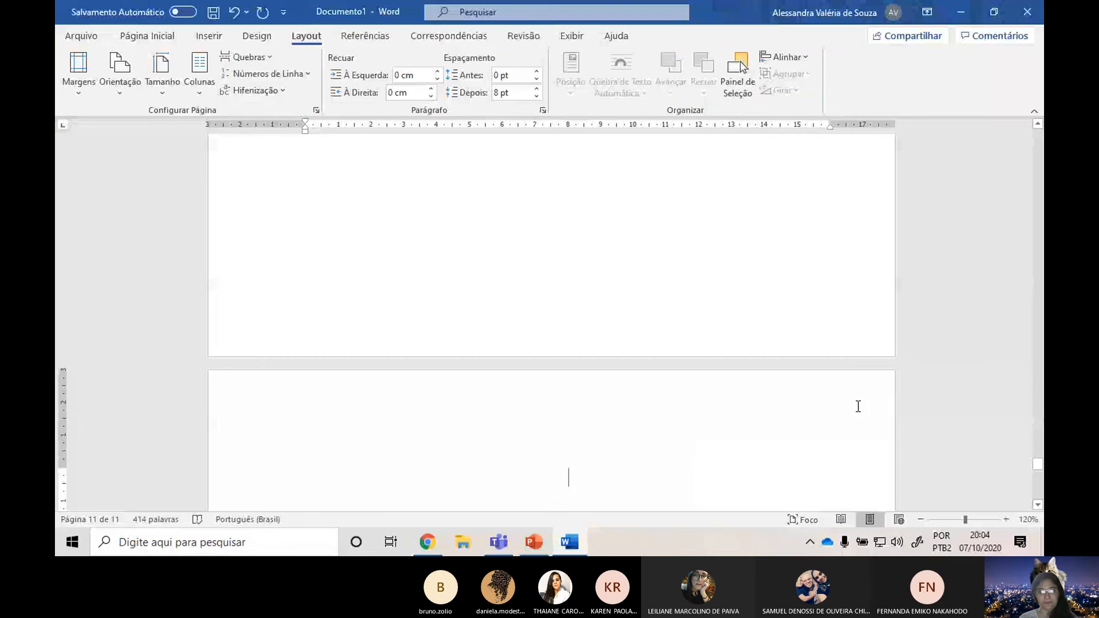
Enter the heading "SUMÁRIO" on the new last page and start a new line below it.
type("SUMÁRIOS")
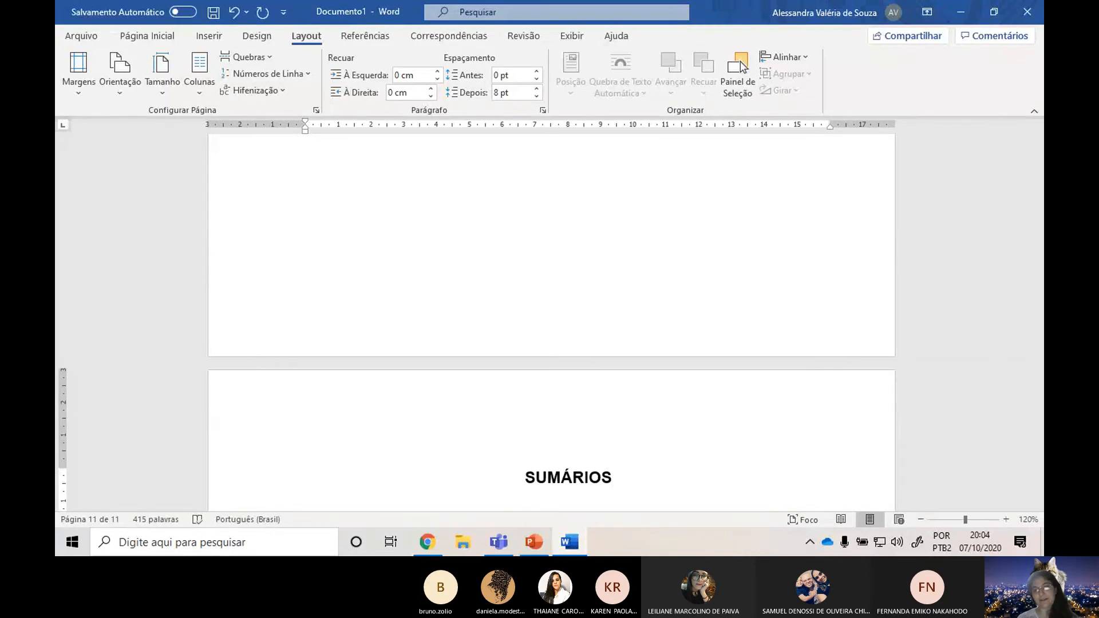
key("BackSpace")
key("Return")
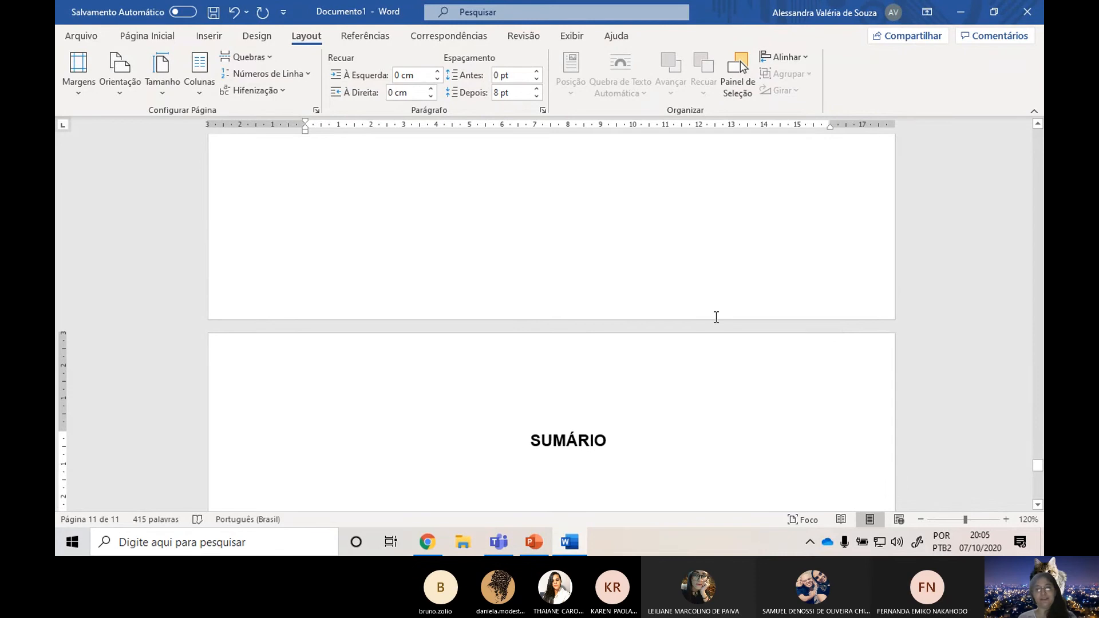
Zoom out to 40% and review the pages from RESUMO through SUMÁRIO.
scroll(785, 376, "down", 8, "ctrl")
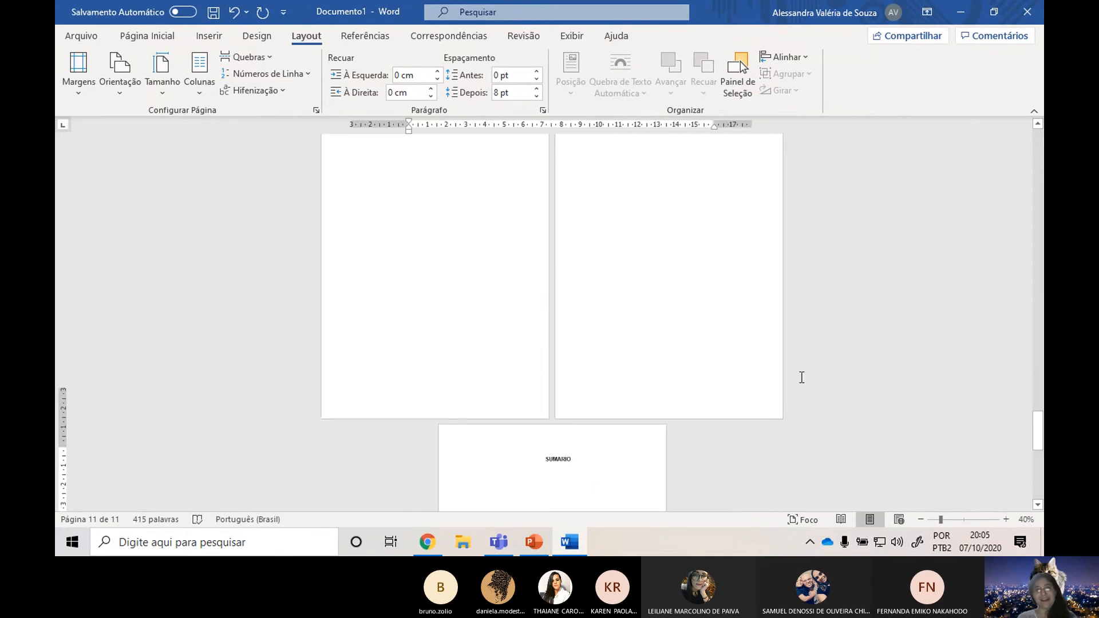
scroll(852, 352, "up", 3)
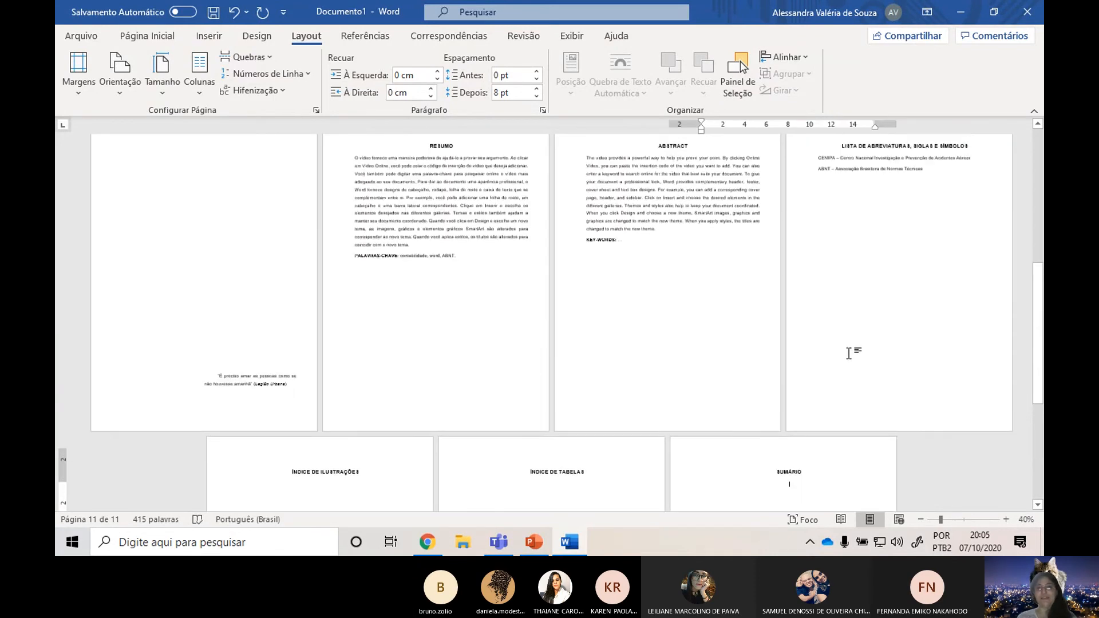
scroll(849, 353, "down", 7)
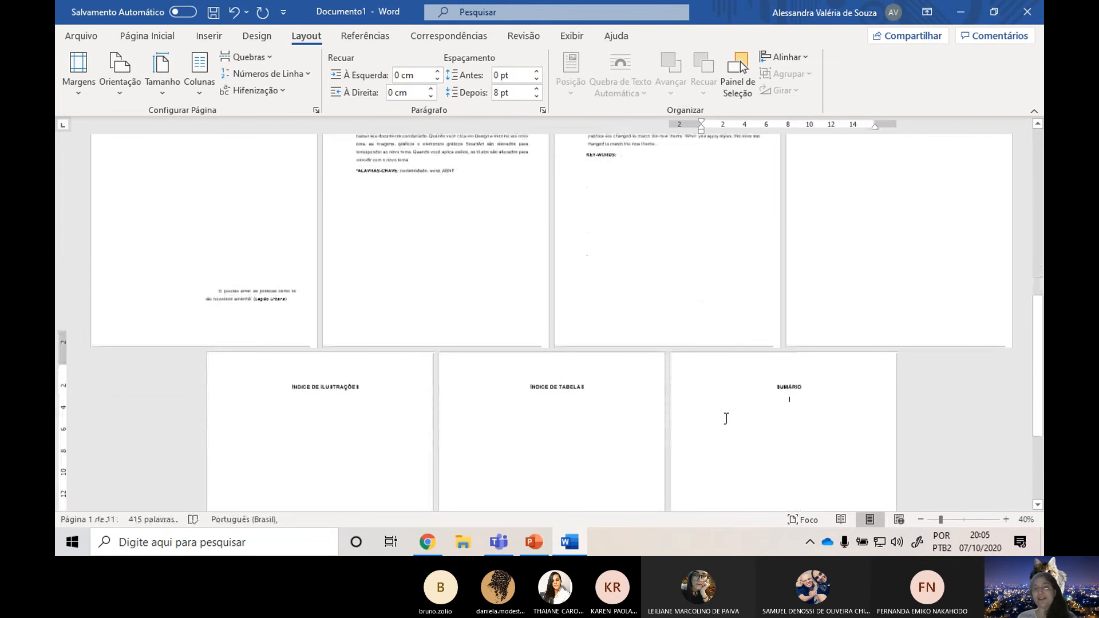
Review the sequence of all the document's pages, from the cover to the SUMÁRIO page.
left_click(803, 326)
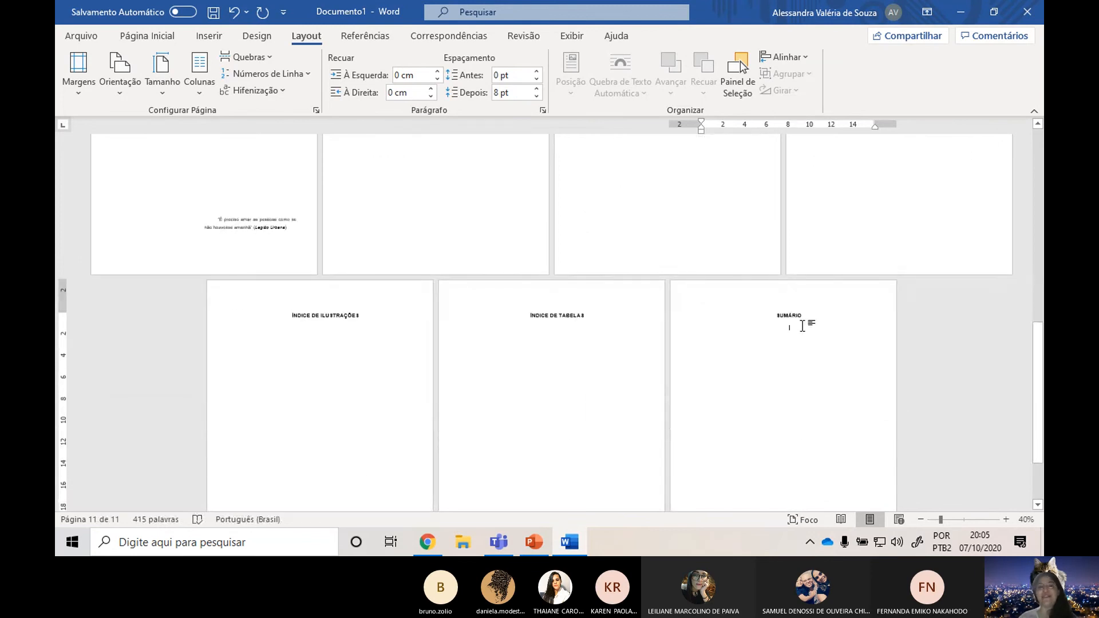
scroll(802, 326, "up", 5)
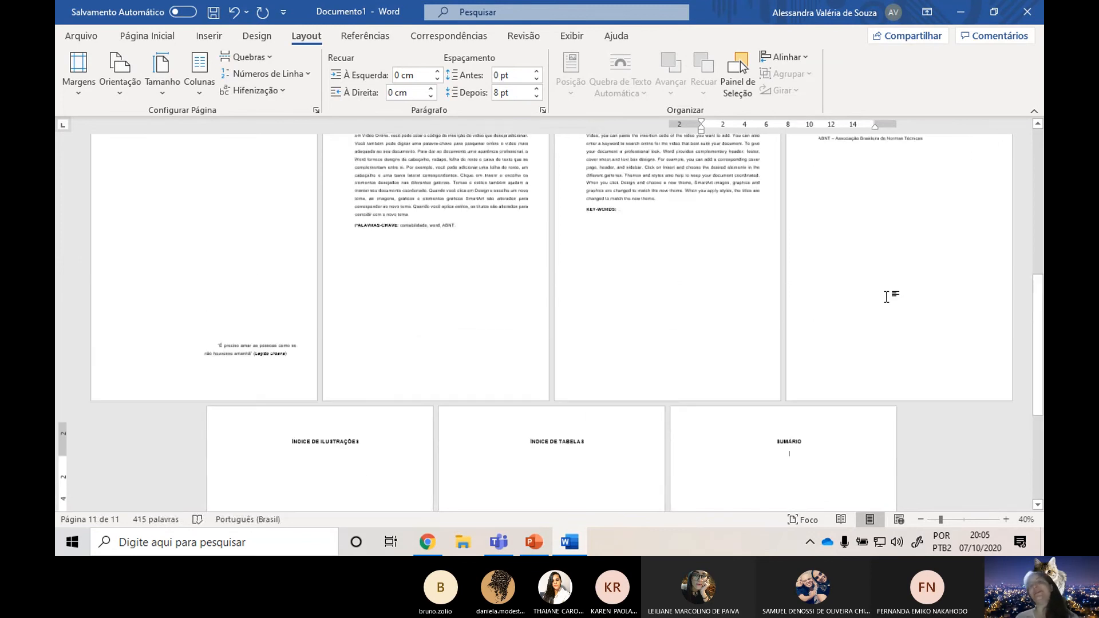
scroll(871, 328, "up", 3)
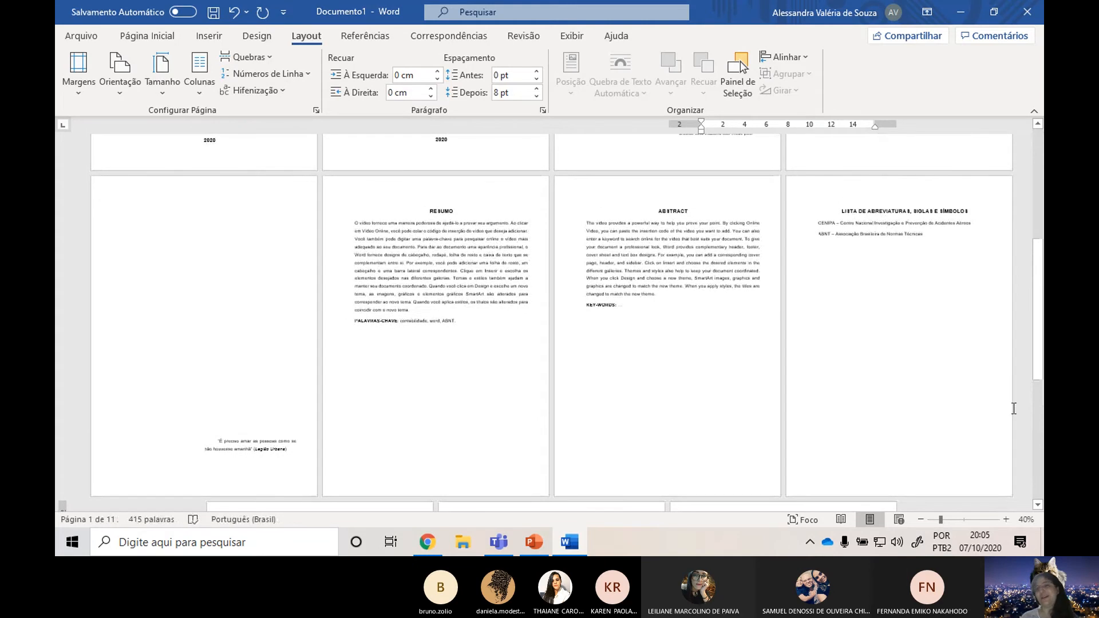
scroll(813, 317, "down", 2)
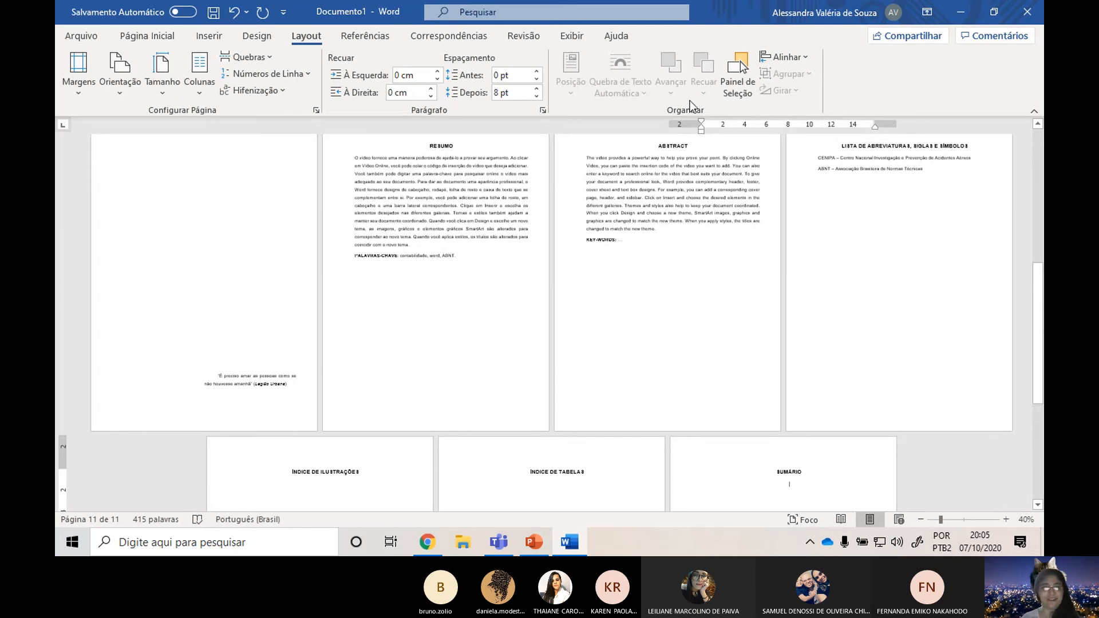
scroll(780, 102, "up", 3)
scroll(538, 341, "up", 2)
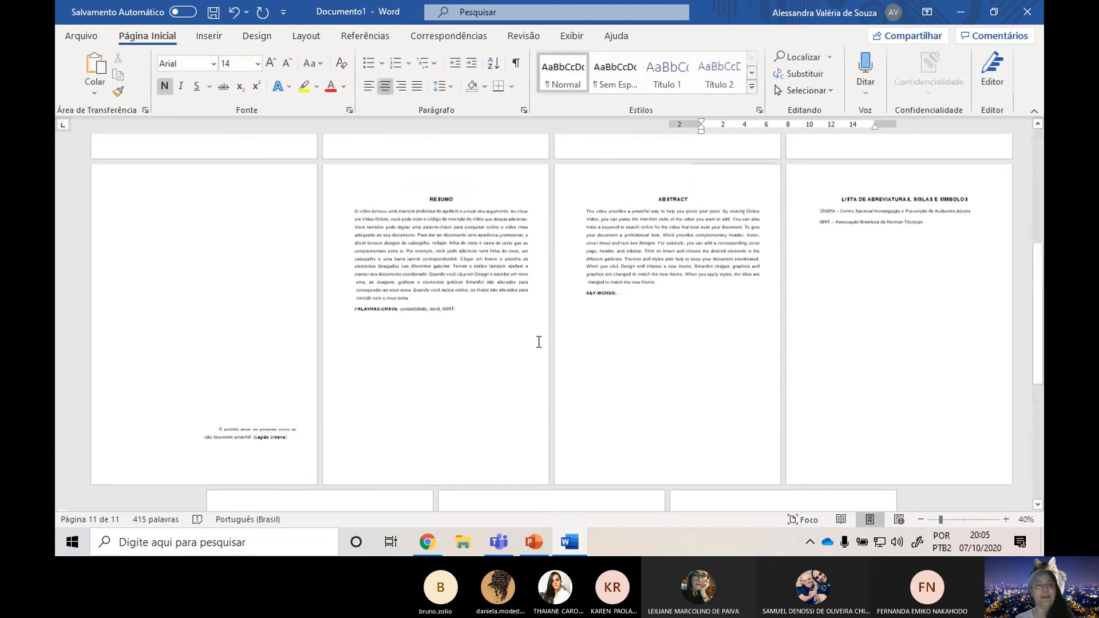
scroll(538, 342, "up", 6)
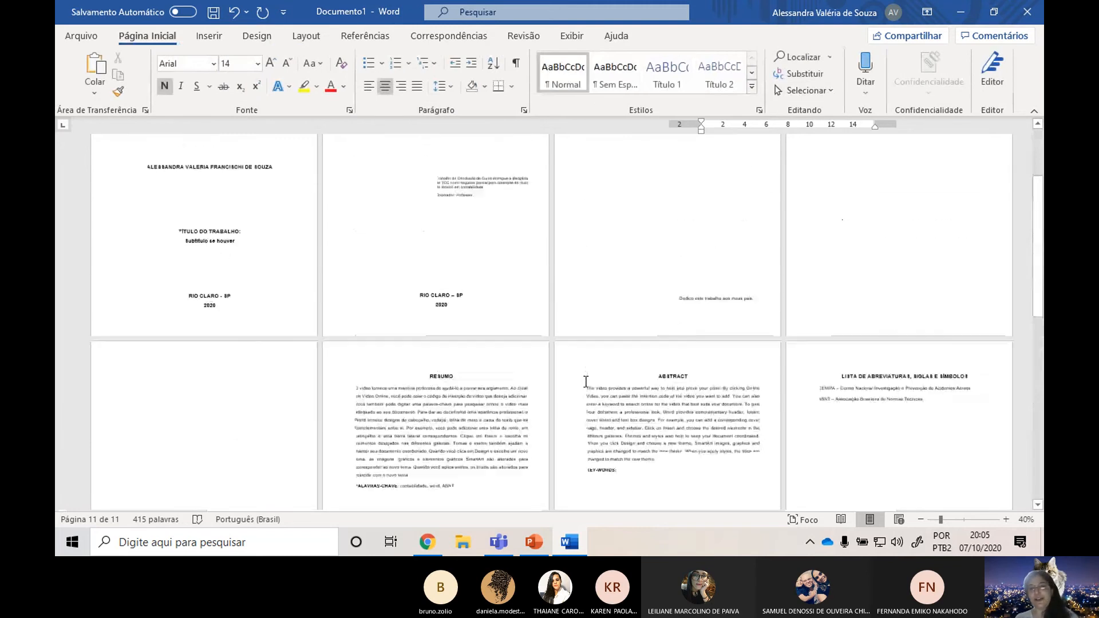
scroll(586, 381, "up", 3)
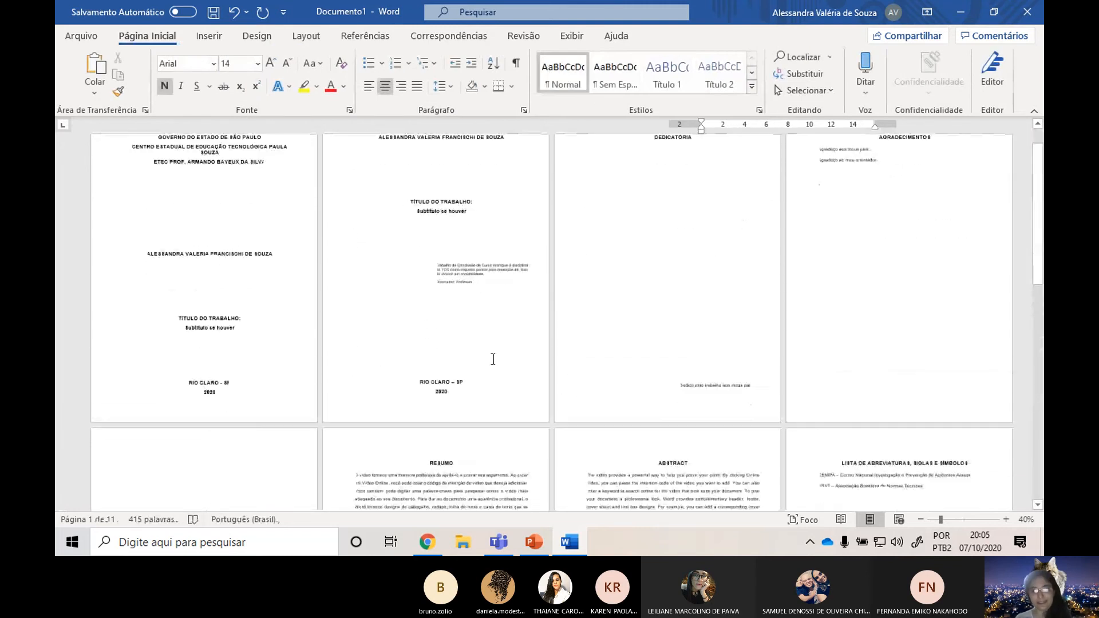
scroll(492, 359, "down", 14)
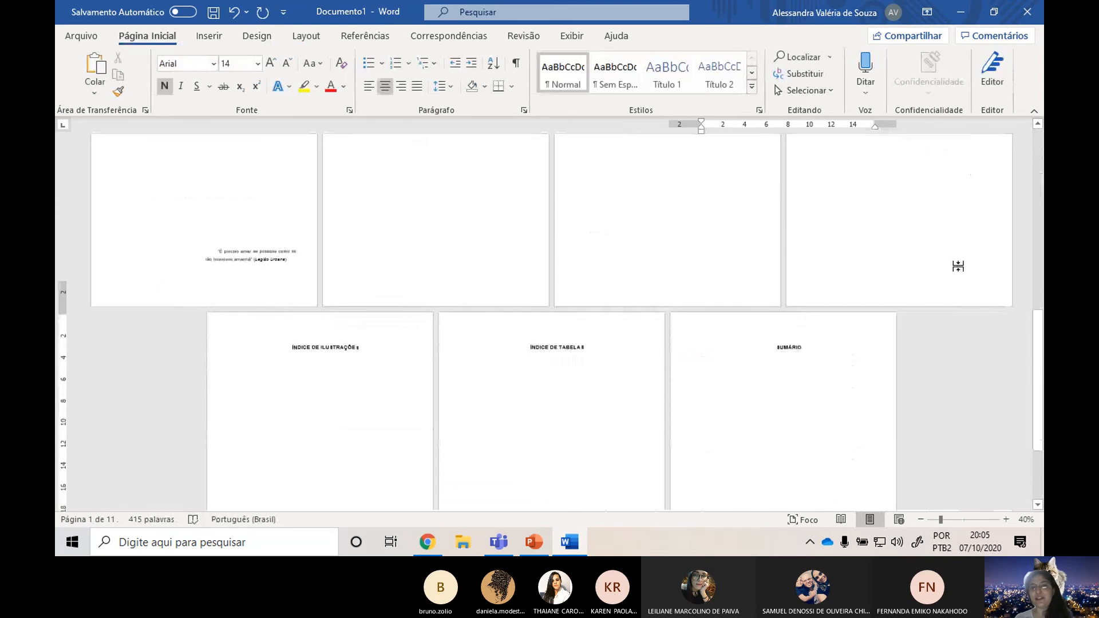
scroll(958, 266, "down", 4)
Place the cursor below the SUMÁRIO heading, zoom in to 70% and review the index pages and the SUMÁRIO page.
left_click(787, 269)
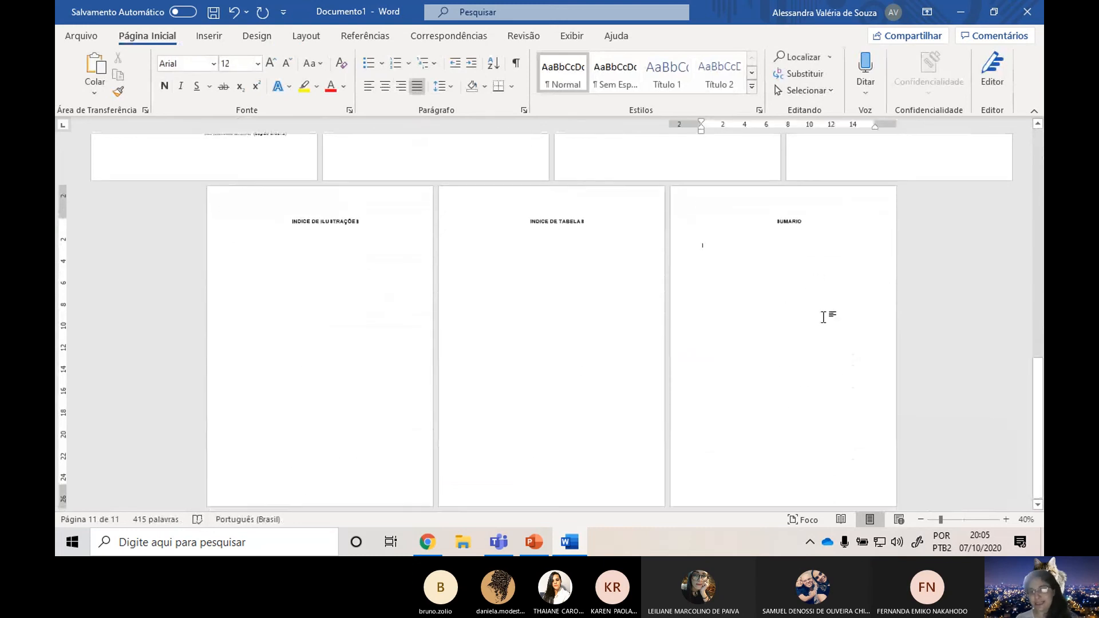
scroll(835, 294, "up", 3)
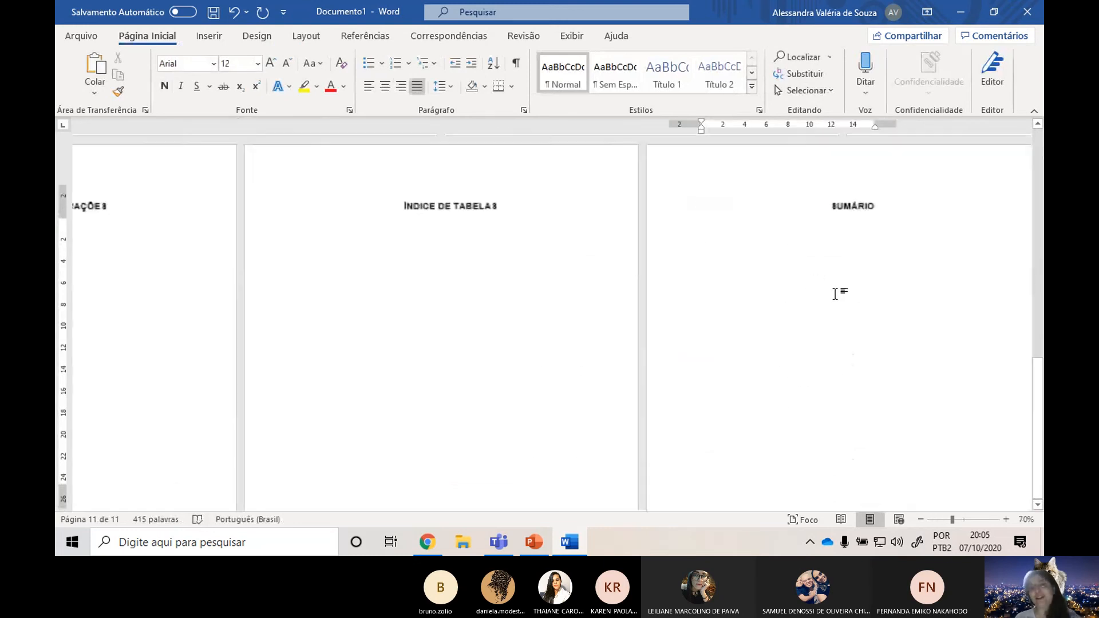
scroll(635, 288, "down", 2)
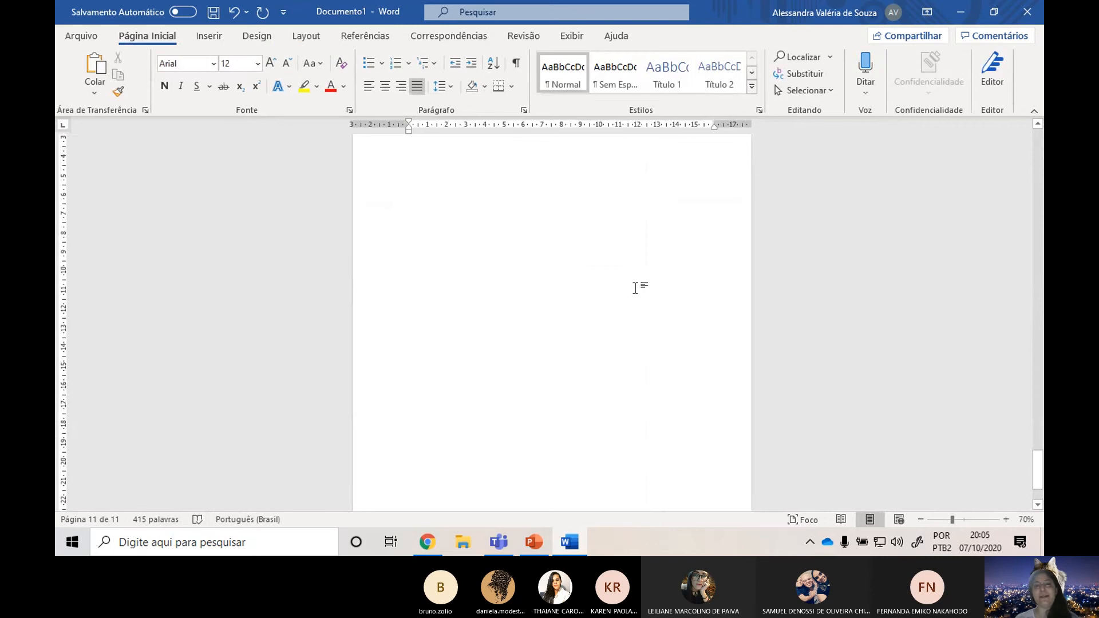
scroll(596, 336, "up", 5)
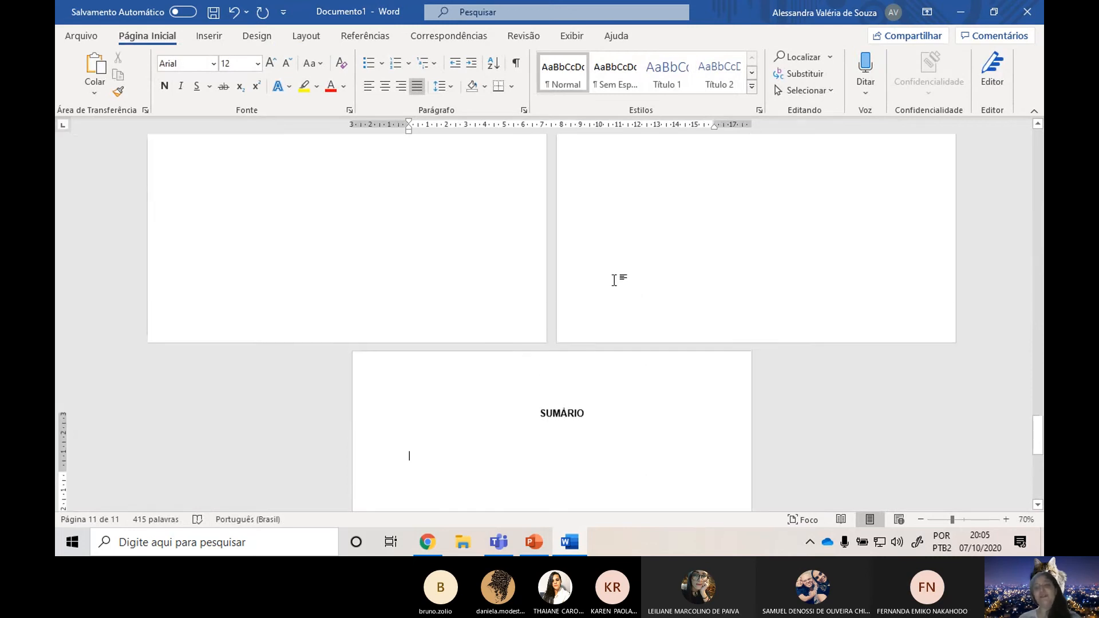
scroll(613, 279, "up", 5)
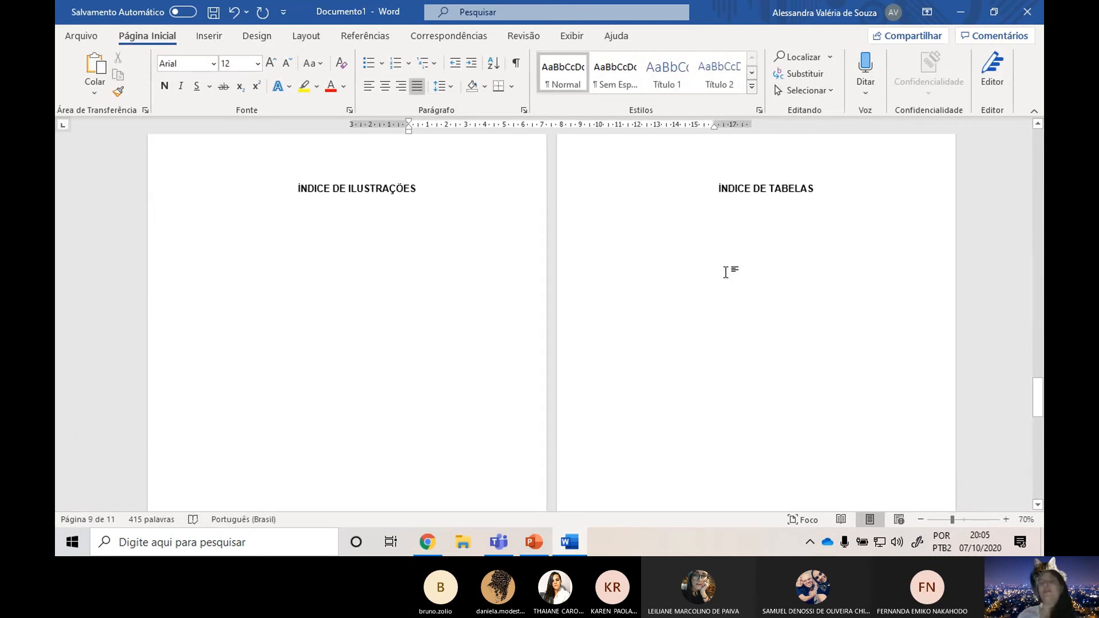
scroll(726, 272, "down", 5)
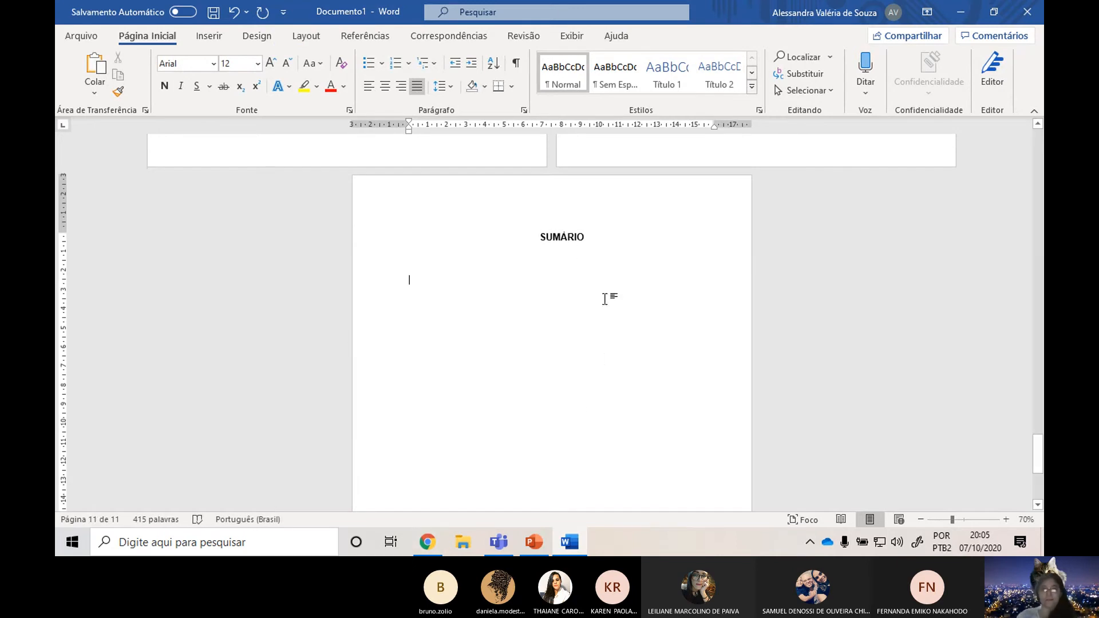
scroll(667, 380, "down", 3)
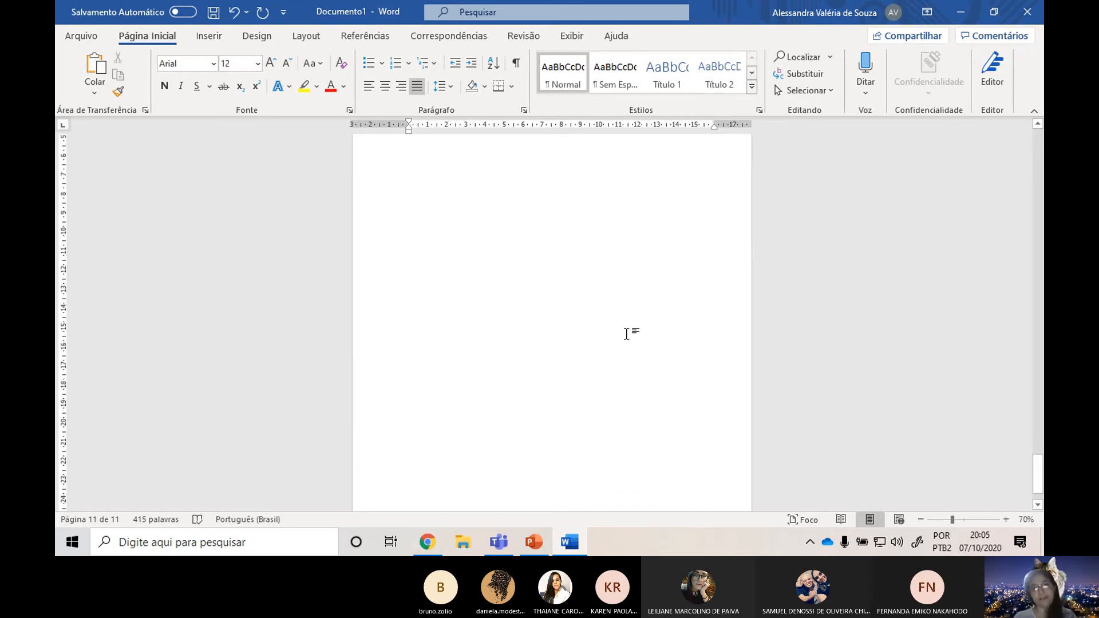
scroll(627, 333, "up", 6)
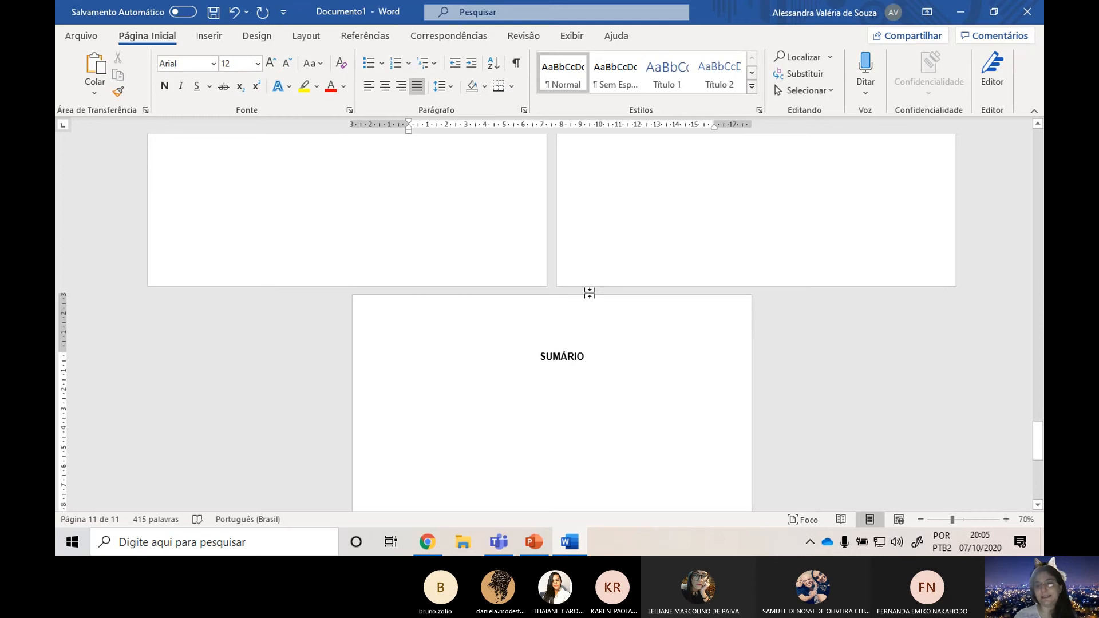
scroll(466, 368, "down", 2)
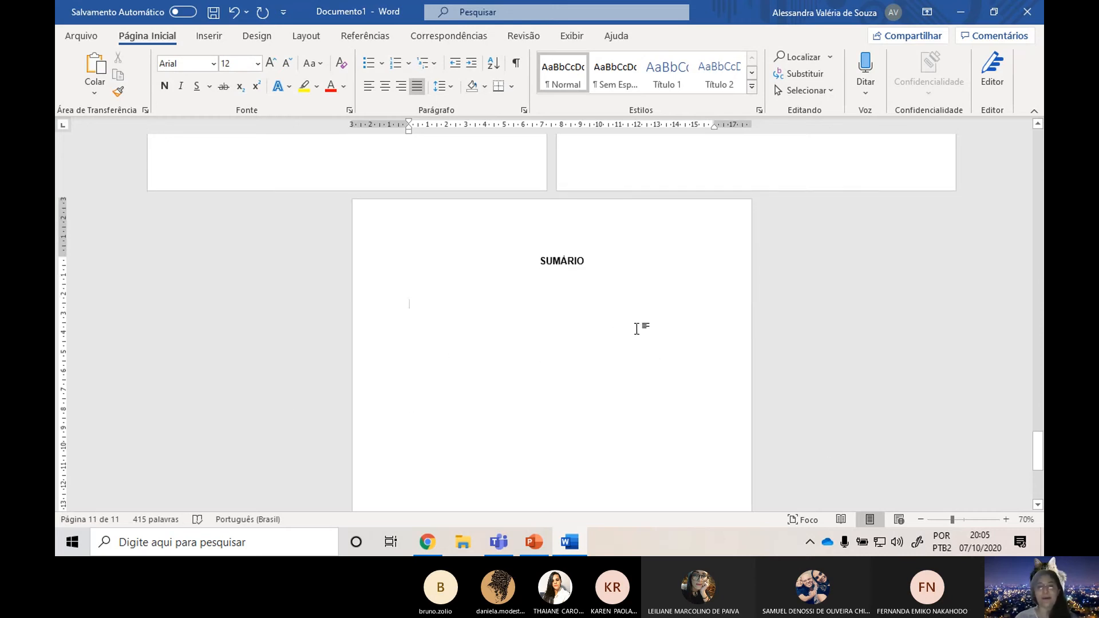
Switch to PowerPoint to view the Estrutura do Trabalho slide, and return to the Word document.
key("alt+Tab")
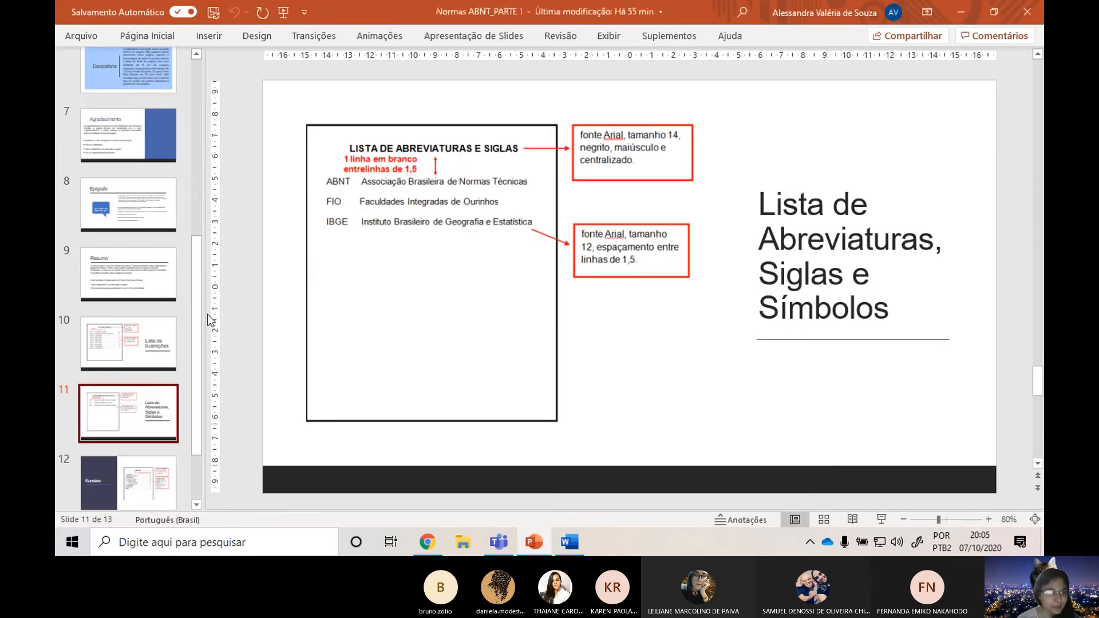
scroll(143, 258, "up", 5)
left_click(155, 214)
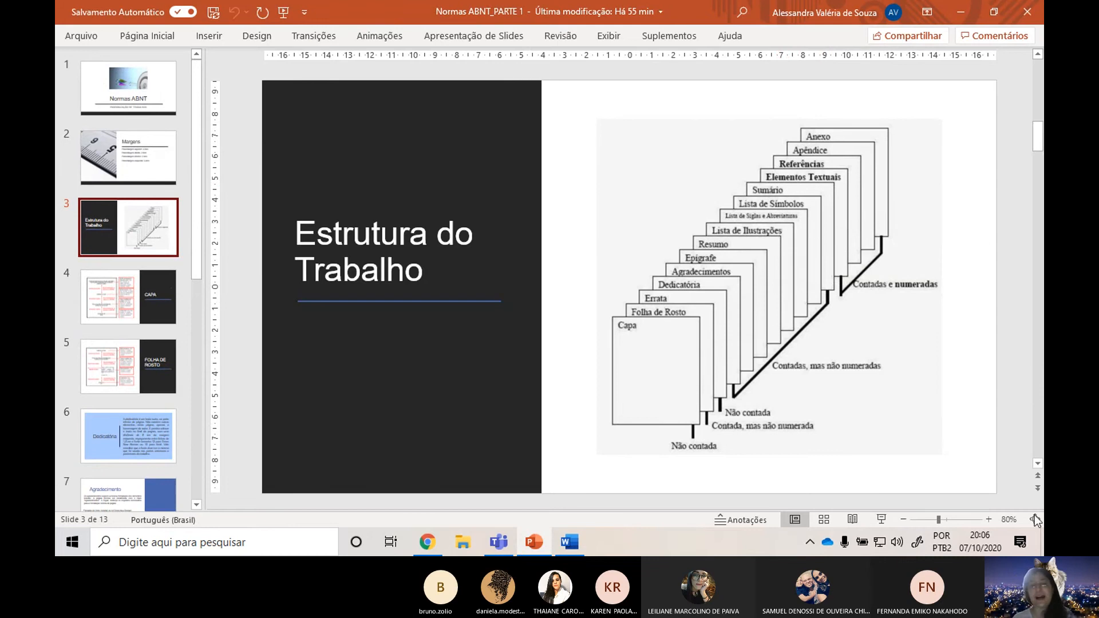
key("alt+Tab")
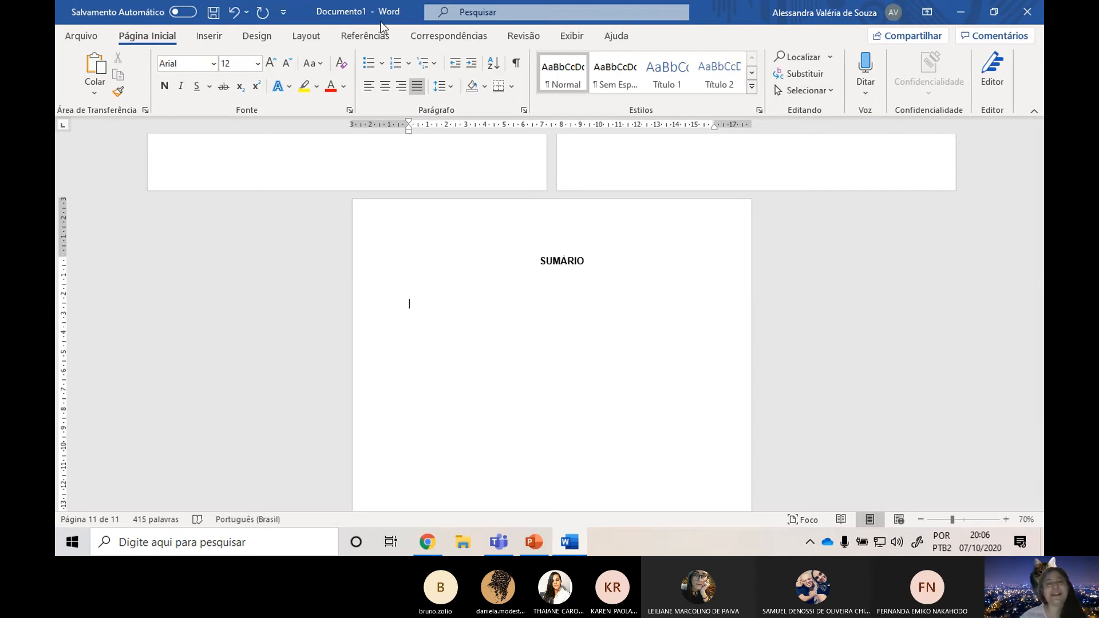
Insert a next-page section break (Próxima Página) below the SUMÁRIO heading.
left_click(369, 36)
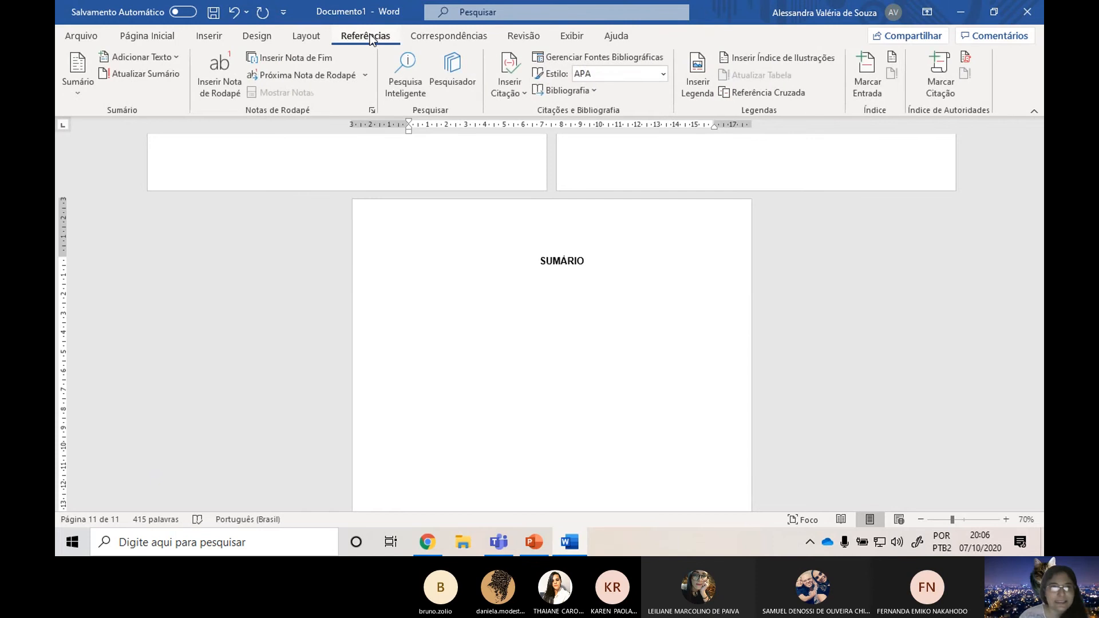
left_click(328, 35)
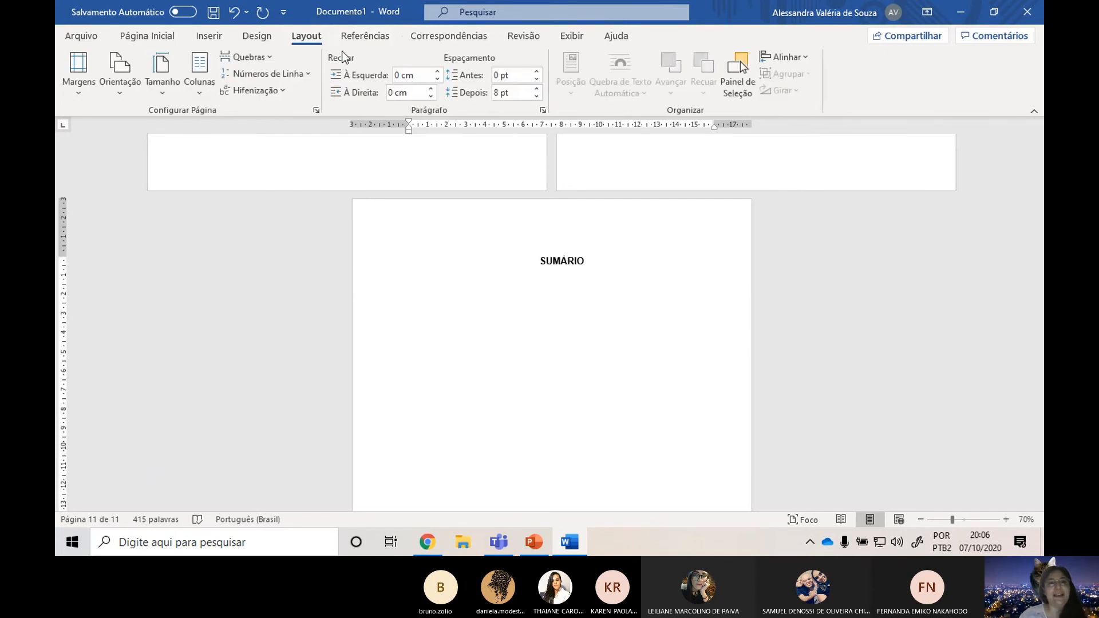
left_click(265, 56)
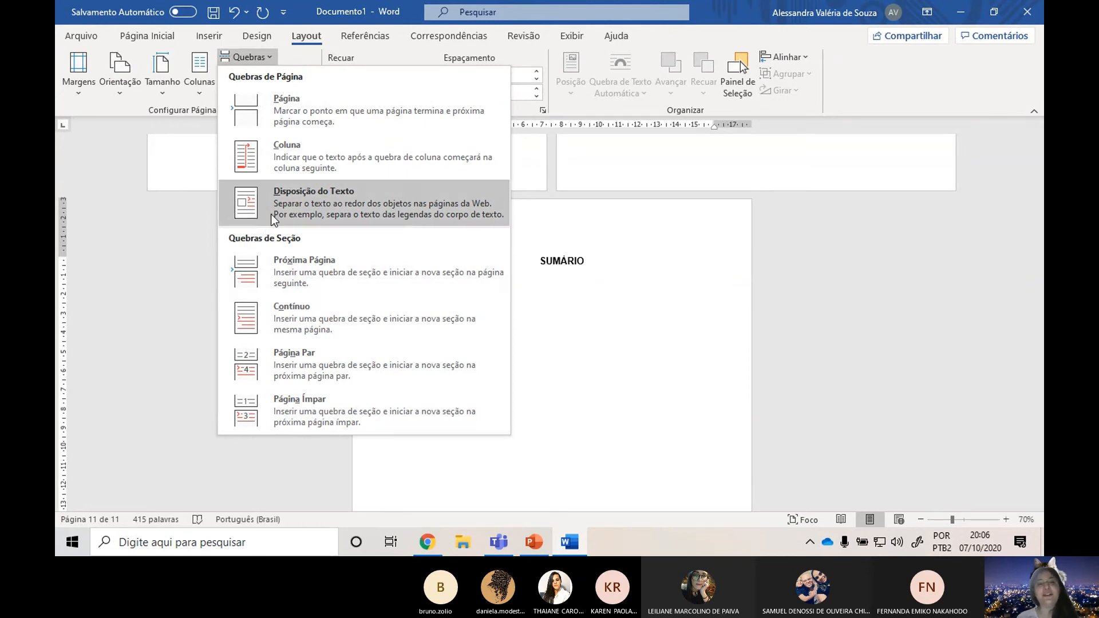
left_click(324, 266)
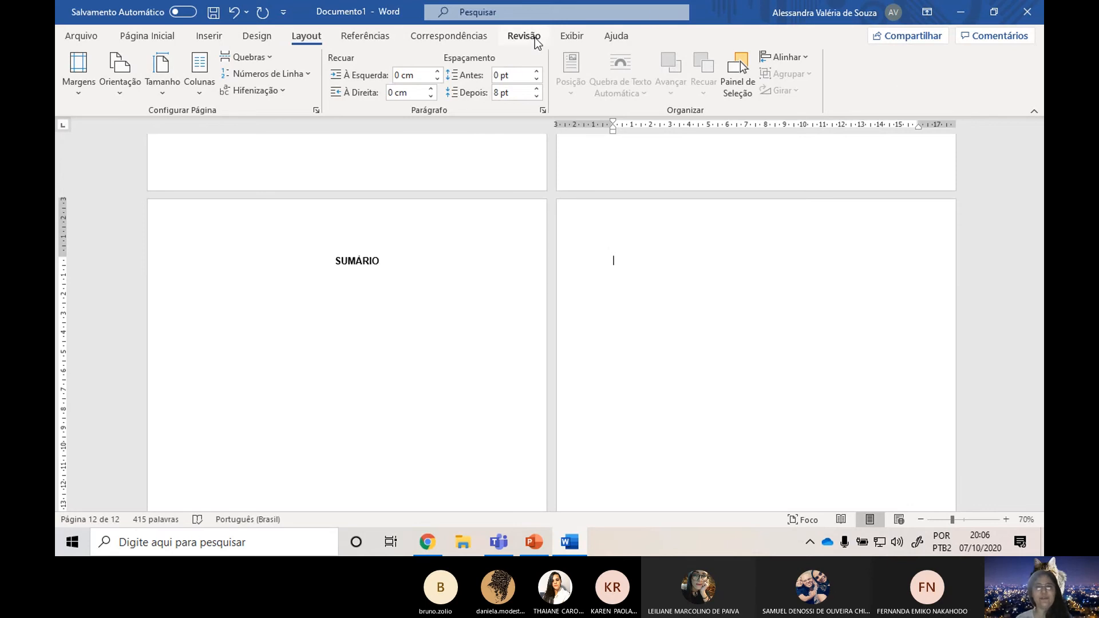
Show the formatting marks and check the page and section breaks on the index pages and the SUMÁRIO page.
left_click(566, 42)
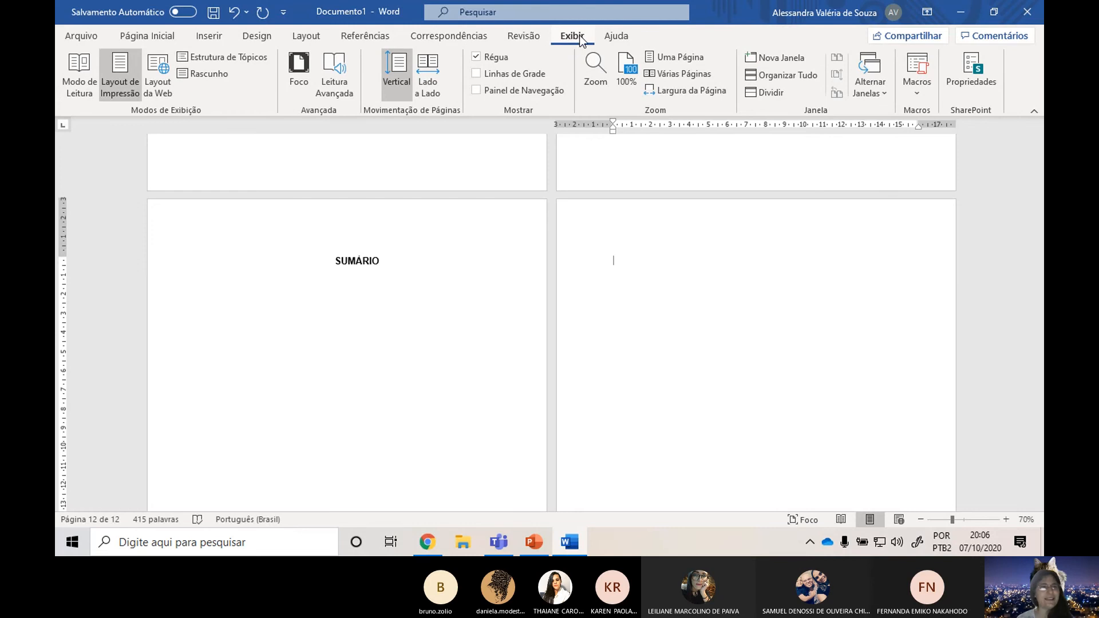
left_click(517, 36)
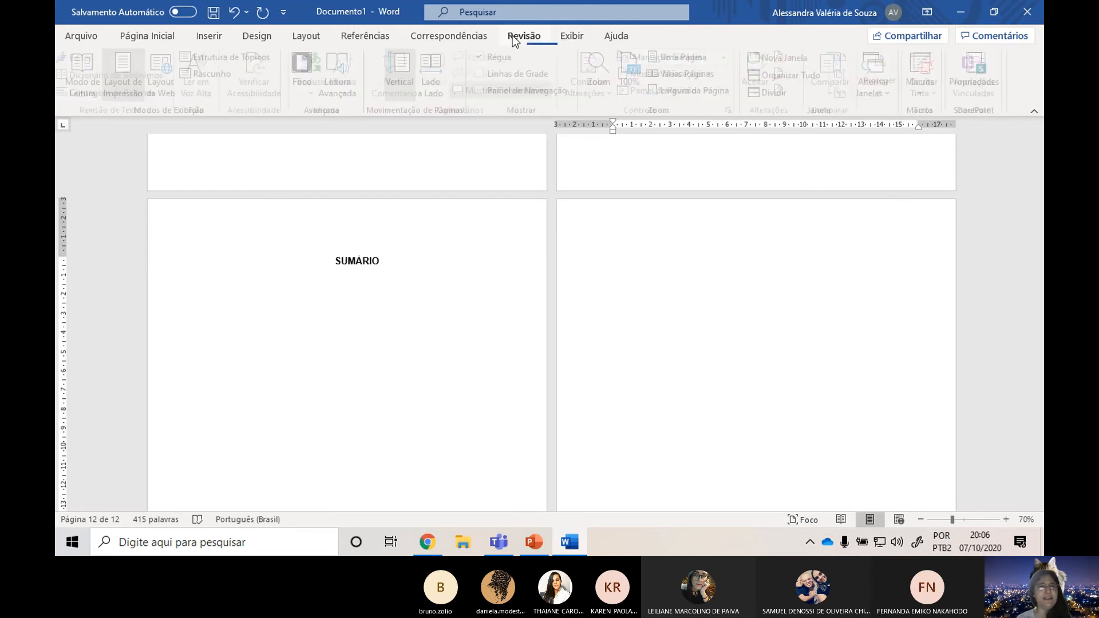
left_click(225, 34)
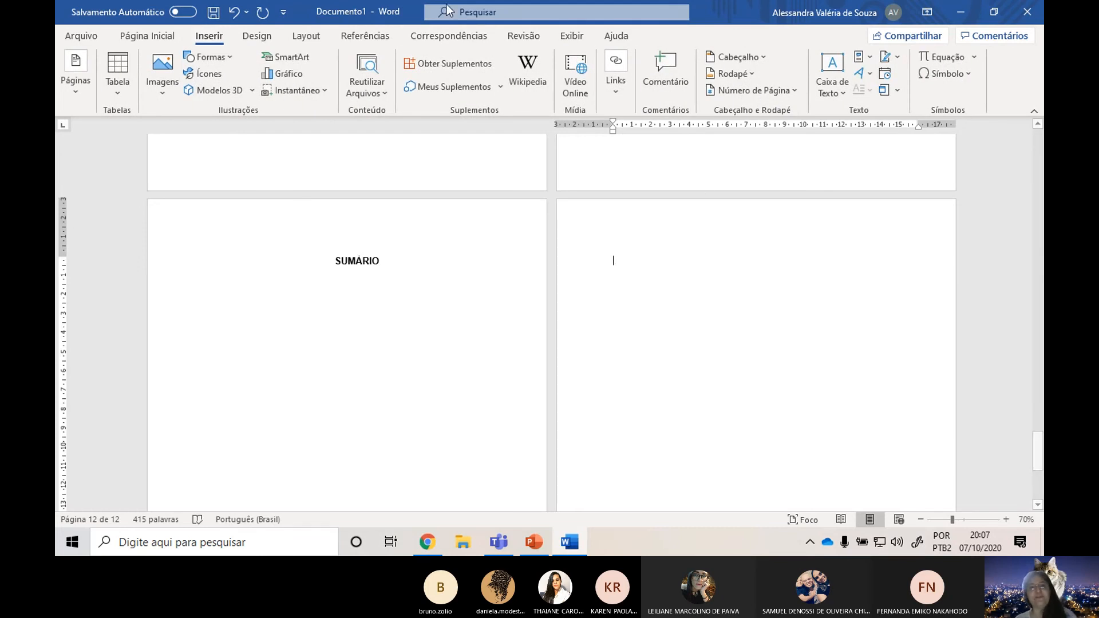
left_click(135, 38)
left_click(516, 63)
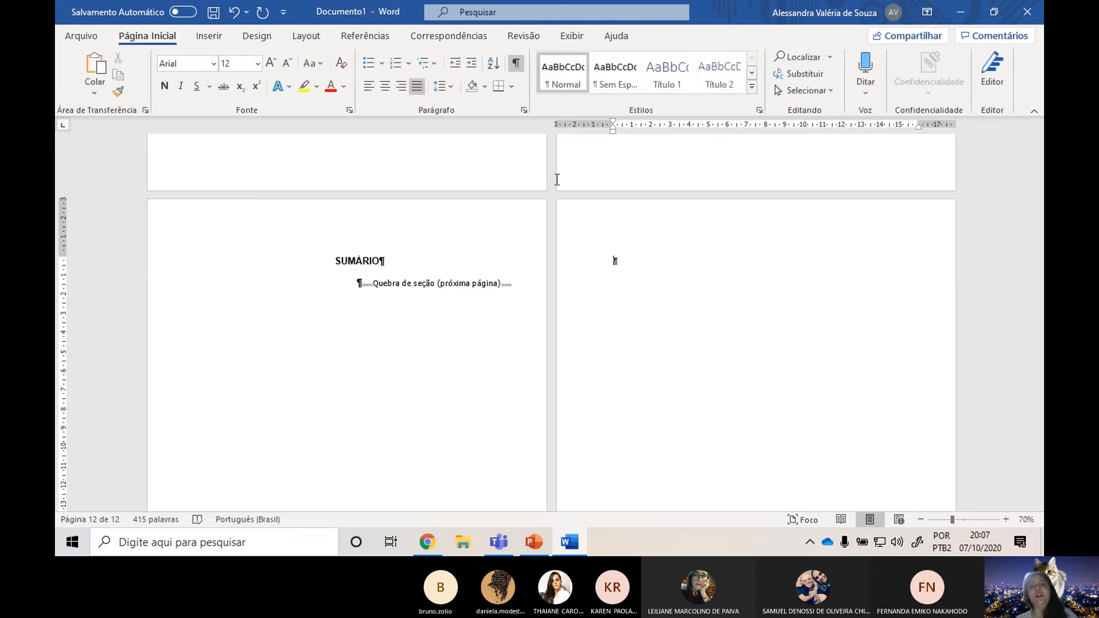
scroll(459, 294, "up", 10)
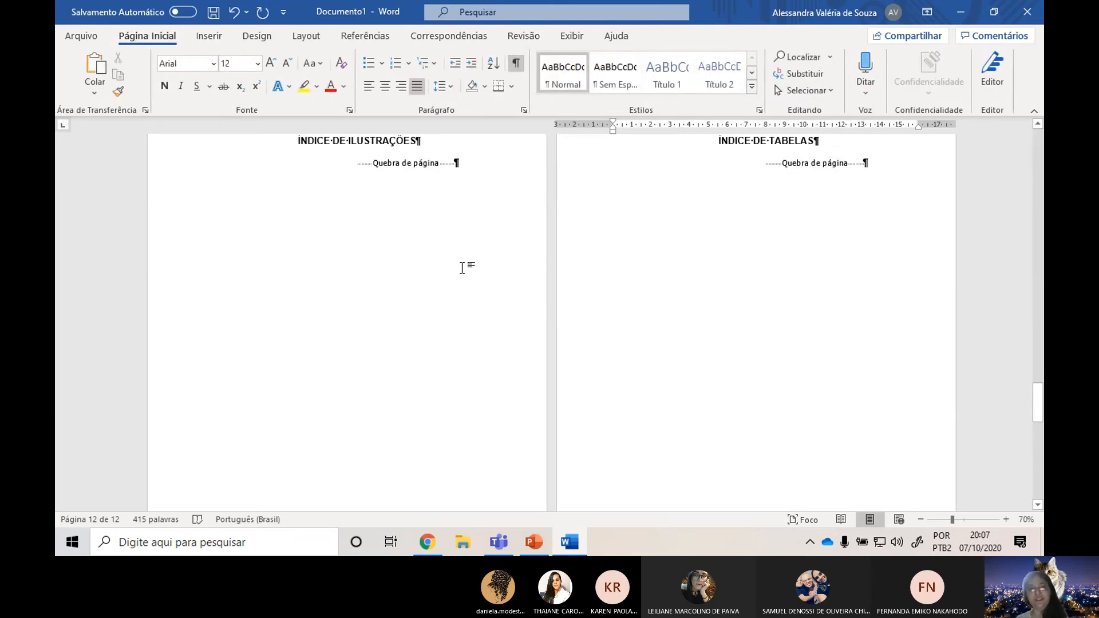
scroll(463, 268, "up", 3)
scroll(525, 240, "up", 6)
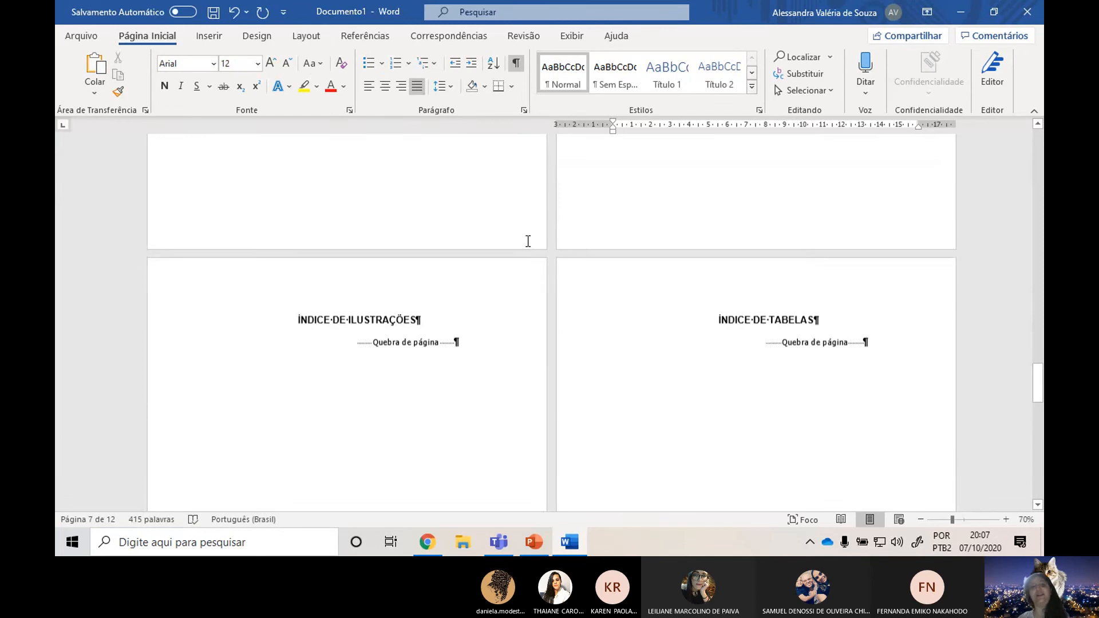
scroll(409, 261, "down", 10)
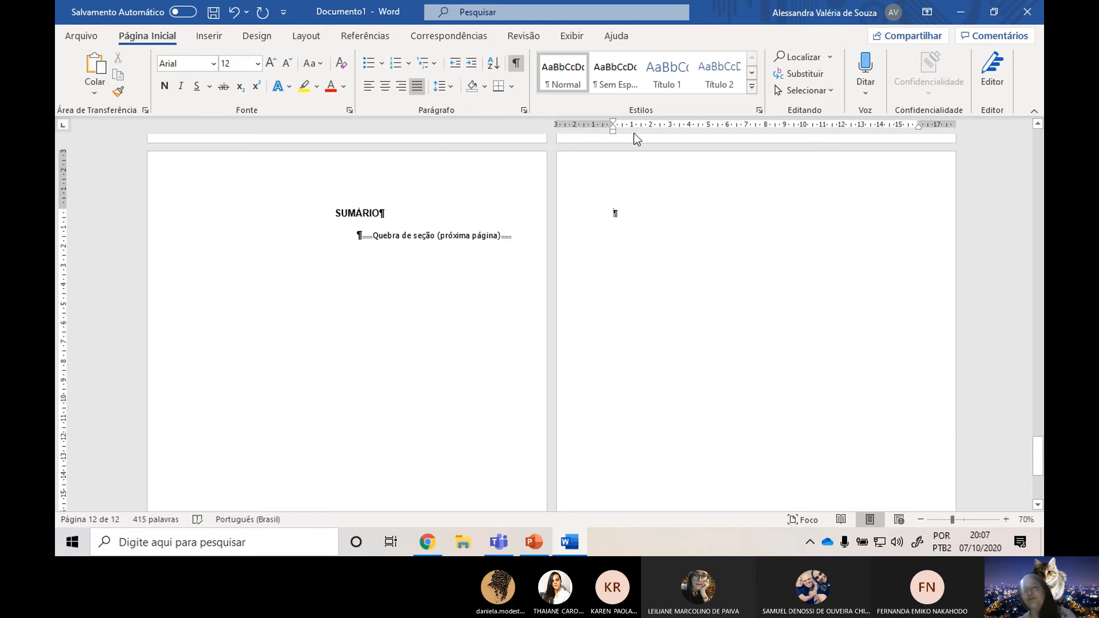
Open the header of the new page after SUMÁRIO and unlink the section 2 header from the previous section.
double_click(629, 169)
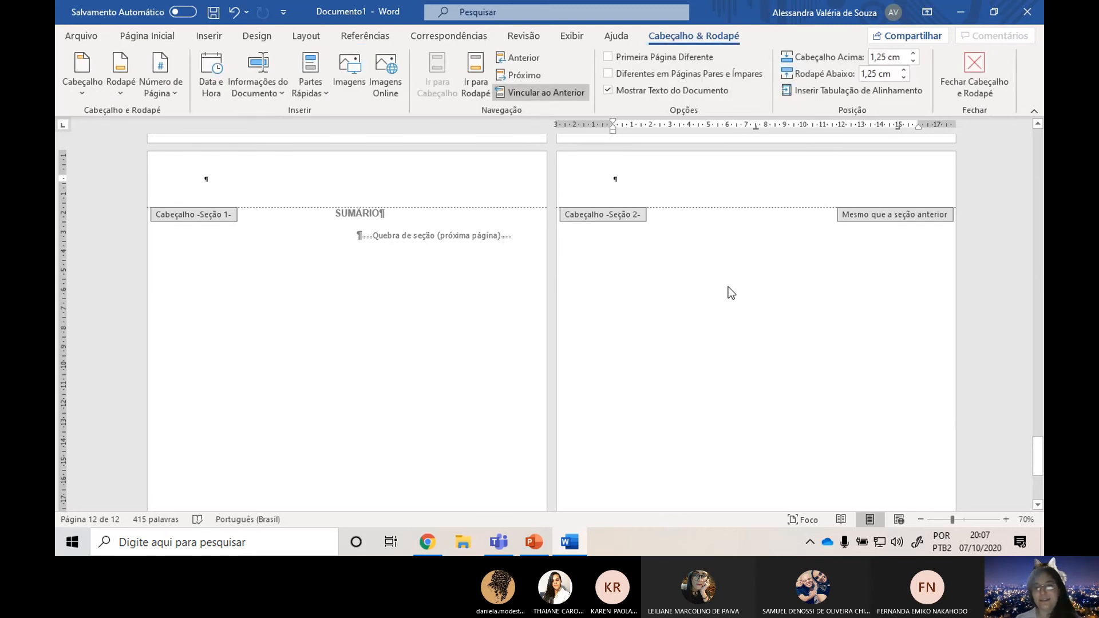
left_click(975, 72)
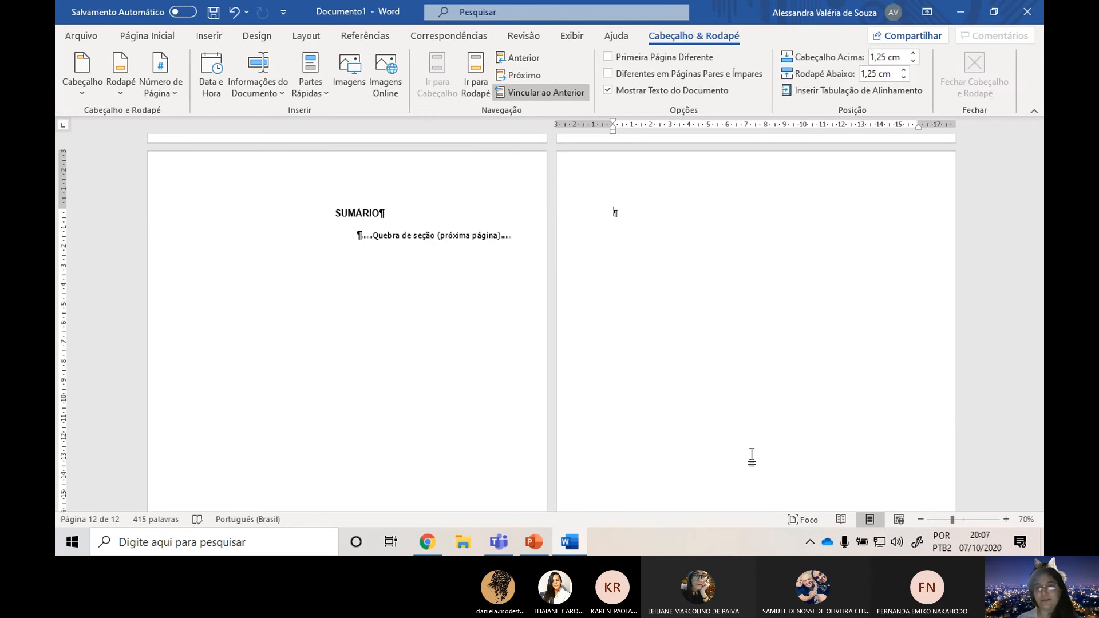
double_click(674, 174)
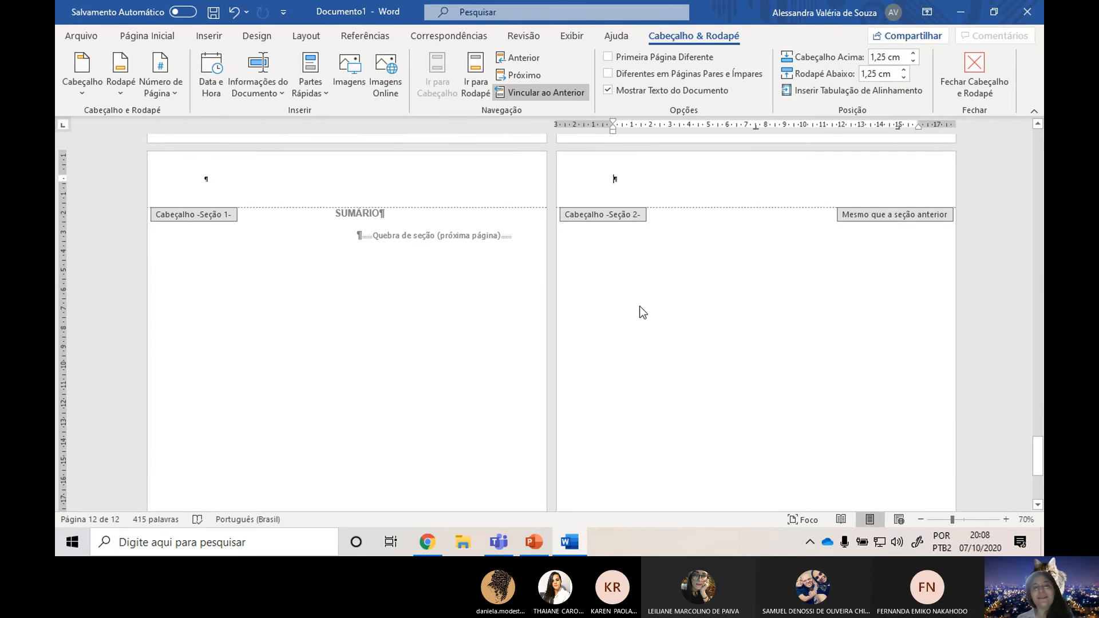
left_click(534, 94)
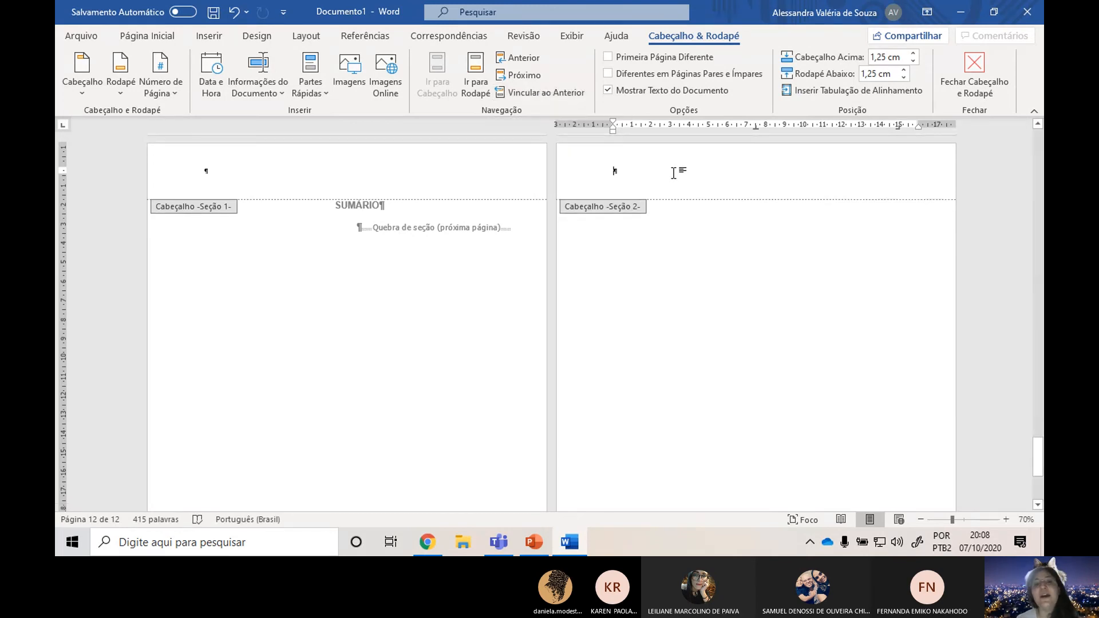
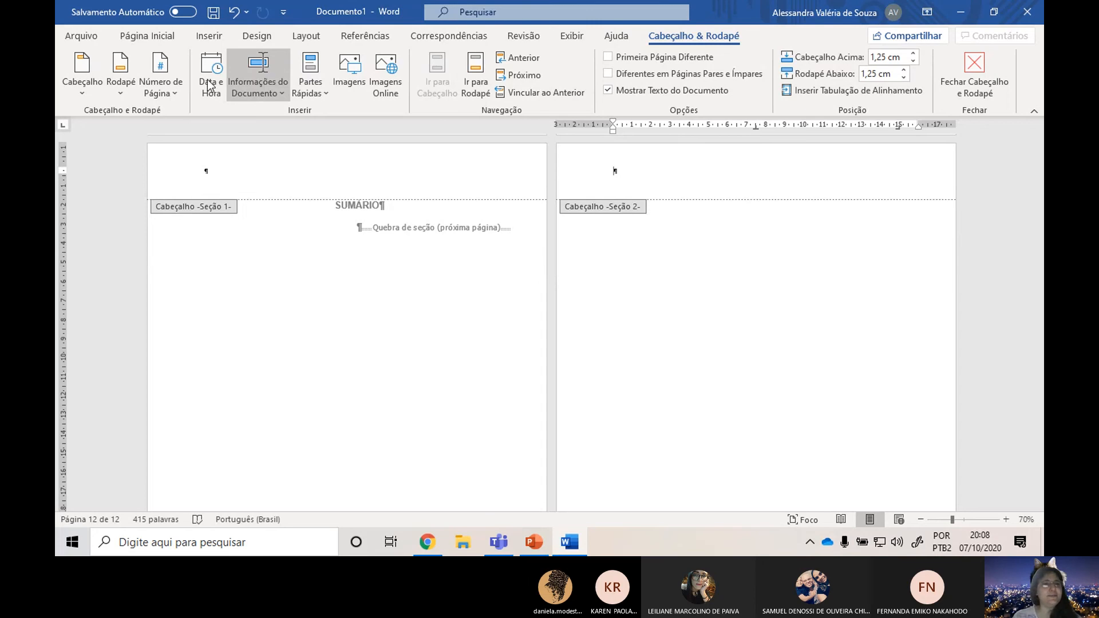
Insert a centred page number in the section 2 header using the Número sem Formatação 2 top-of-page style.
left_click(160, 83)
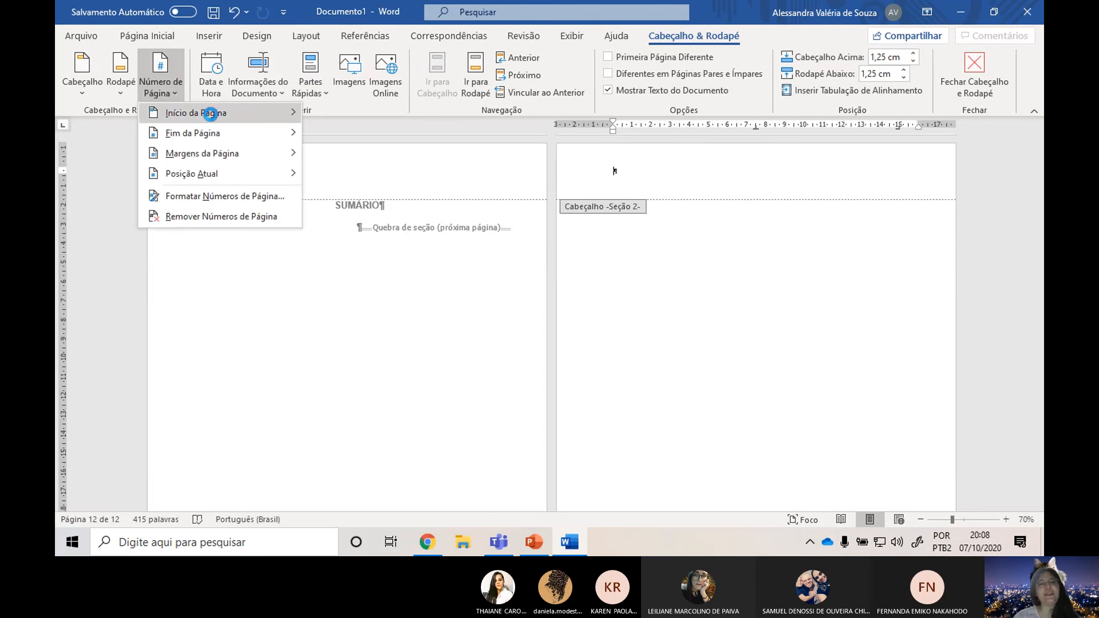
mouse_move(238, 115)
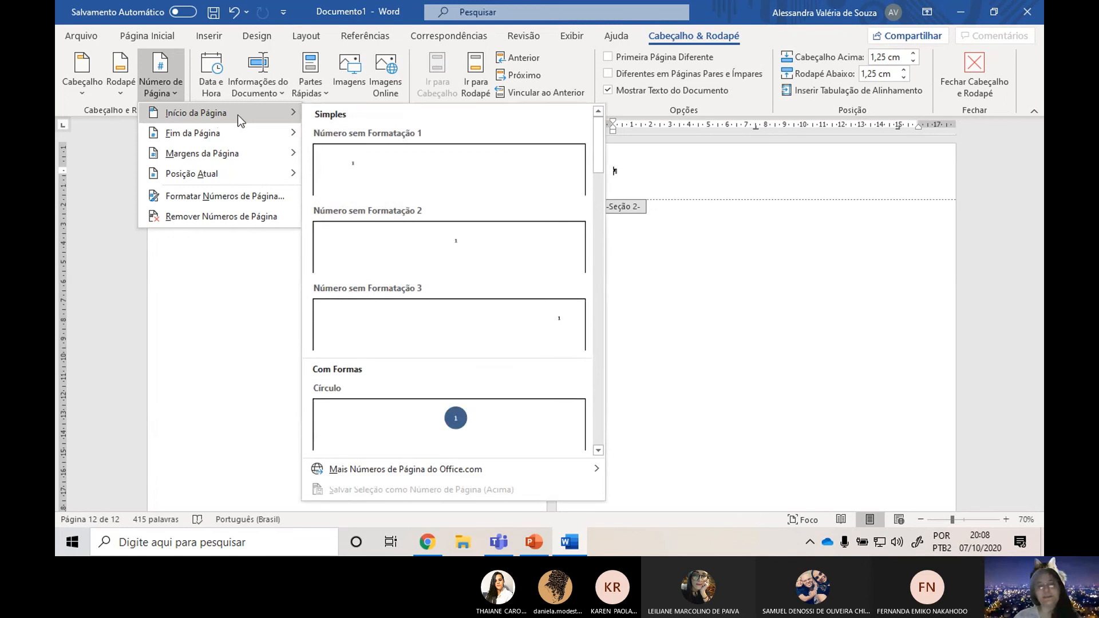
left_click(472, 242)
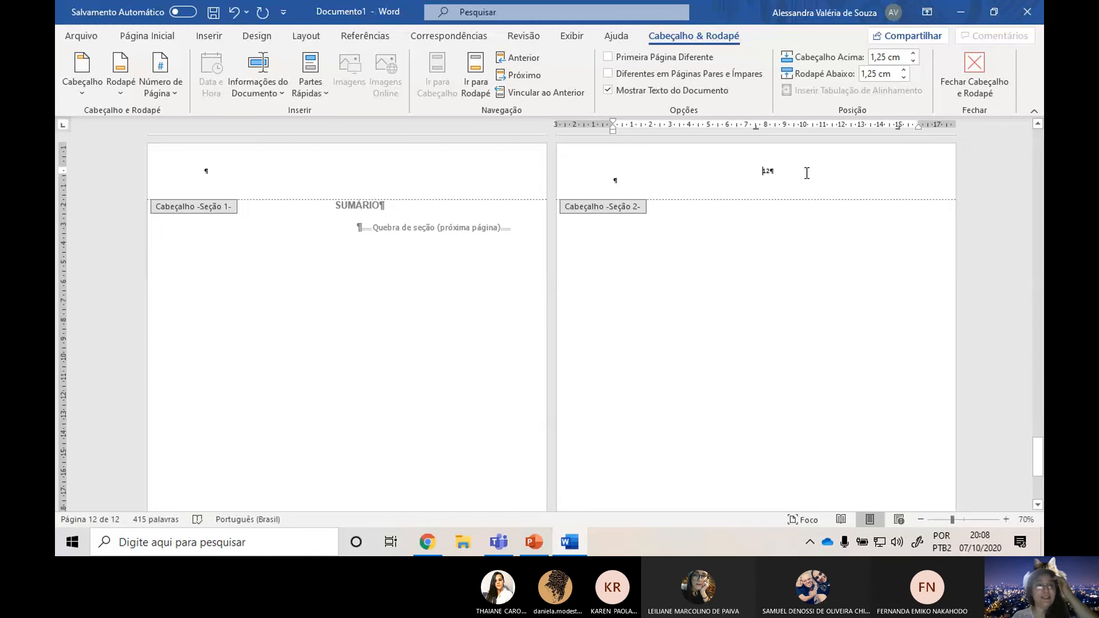
Format the section 2 page number as Arial 12 bold and close the header.
left_click_drag(807, 172, 748, 176)
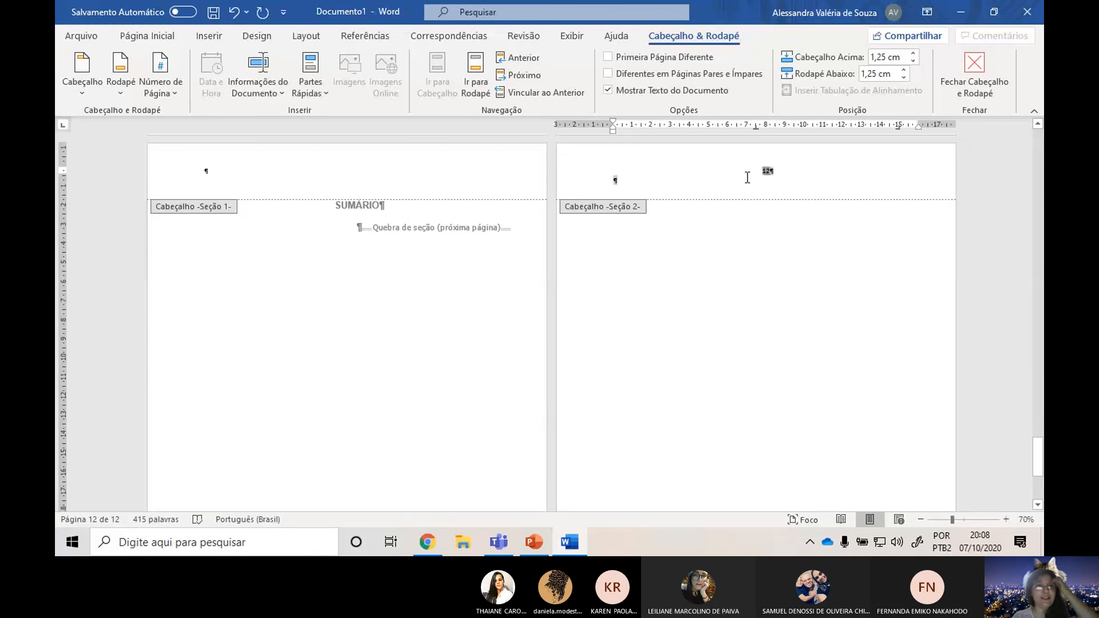
left_click(179, 39)
left_click(213, 65)
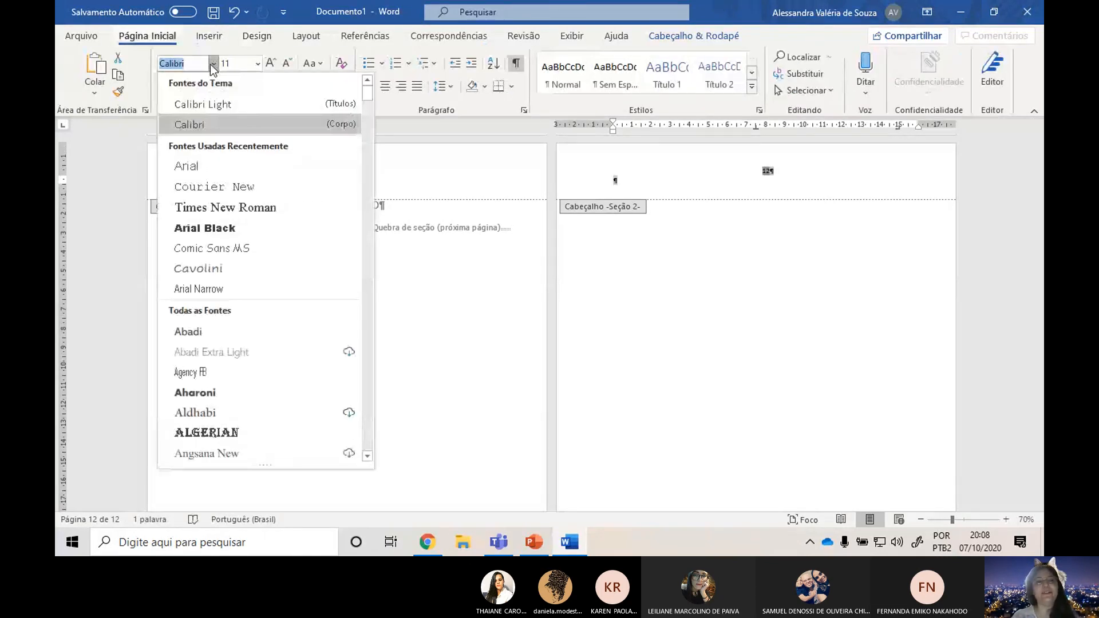
left_click(204, 173)
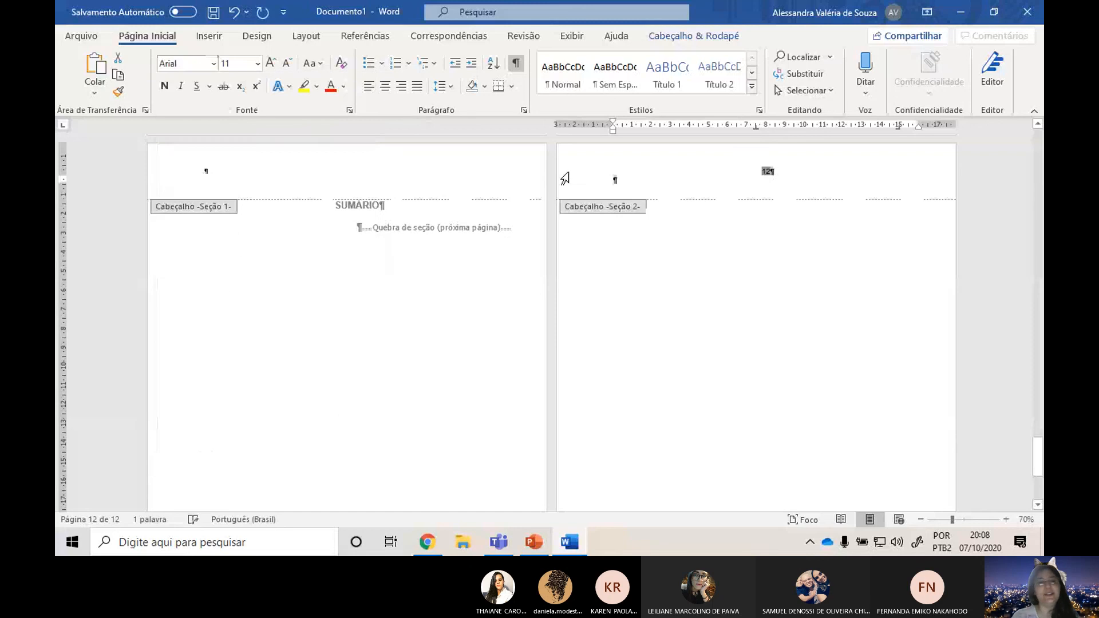
left_click(273, 63)
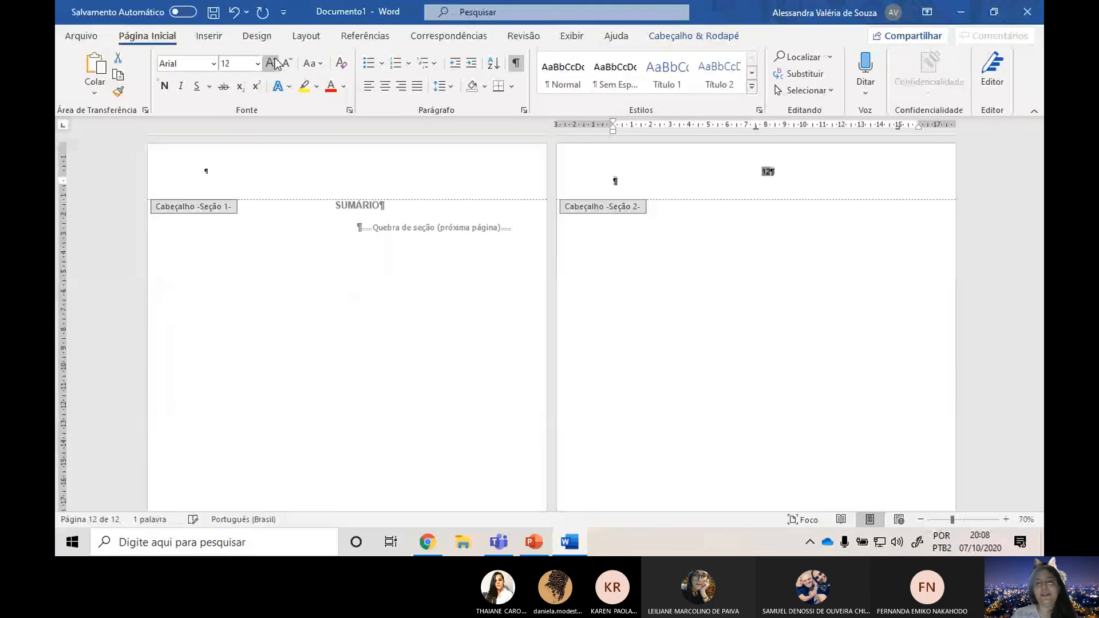
left_click(164, 86)
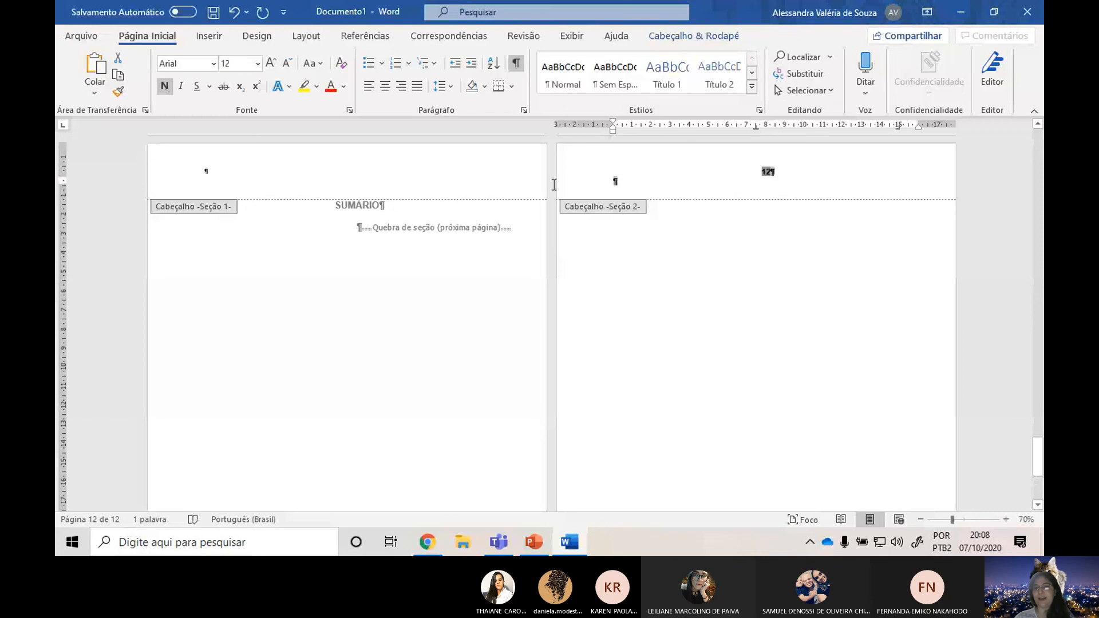
left_click(722, 35)
left_click(984, 70)
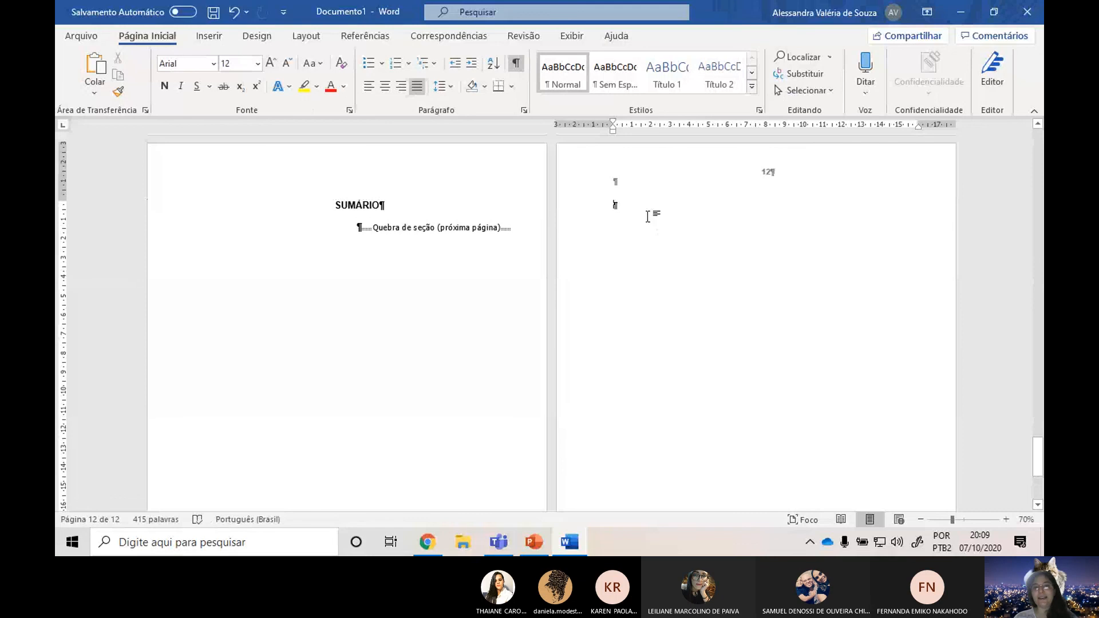
Add the centred heading INTRODUÇÃO in bold, size 14, on the page after SUMÁRIO.
left_click(271, 62)
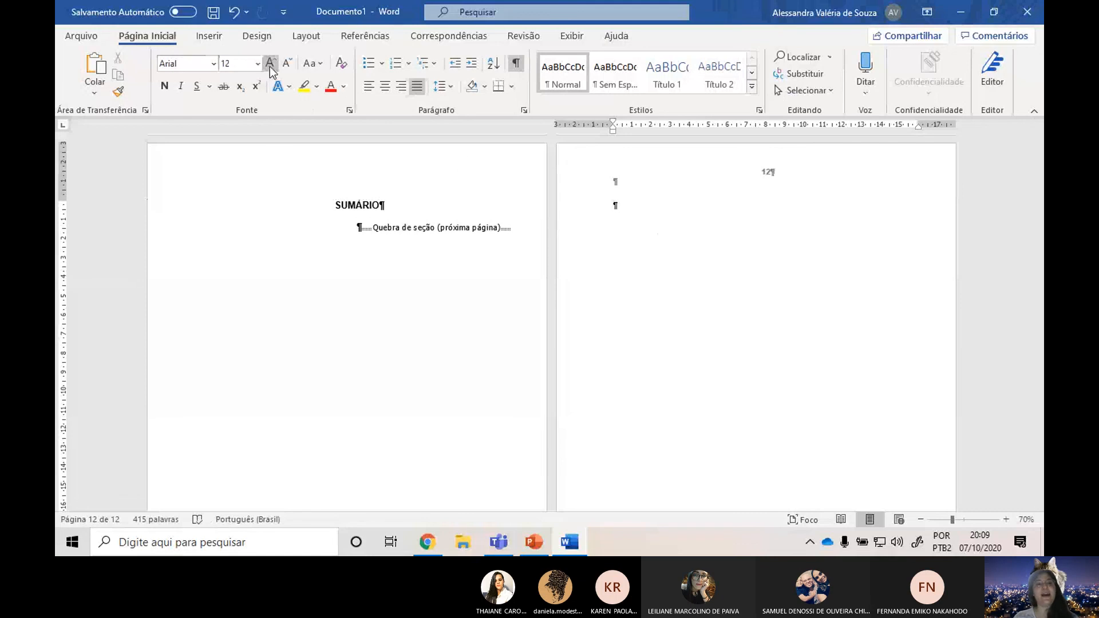
left_click(387, 86)
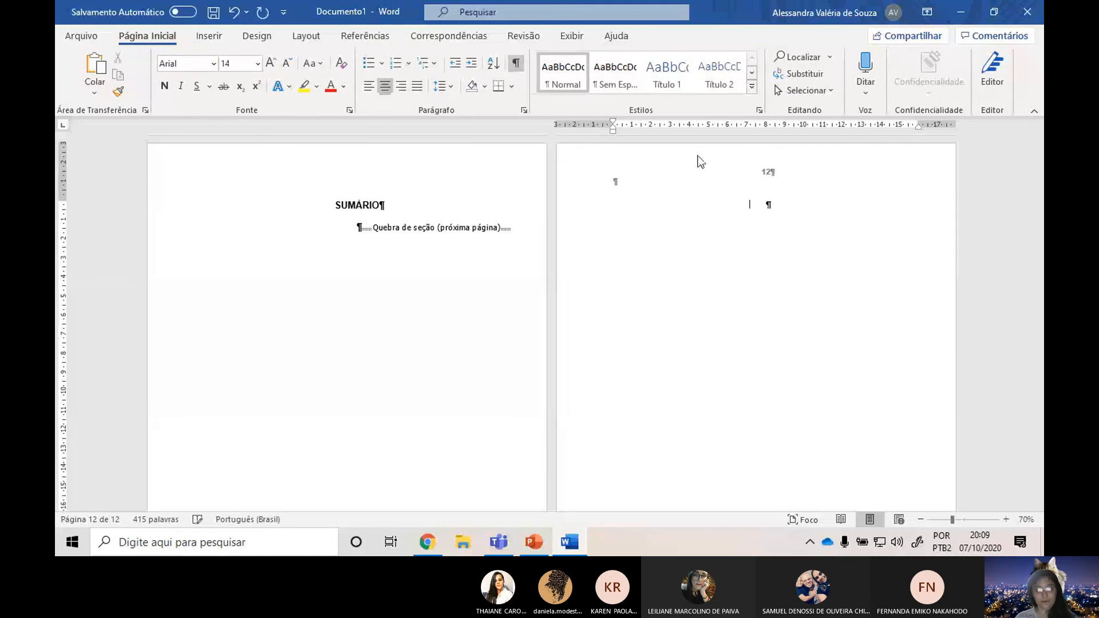
type("intro")
key("BackSpace")
key("BackSpace")
key("BackSpace")
key("BackSpace")
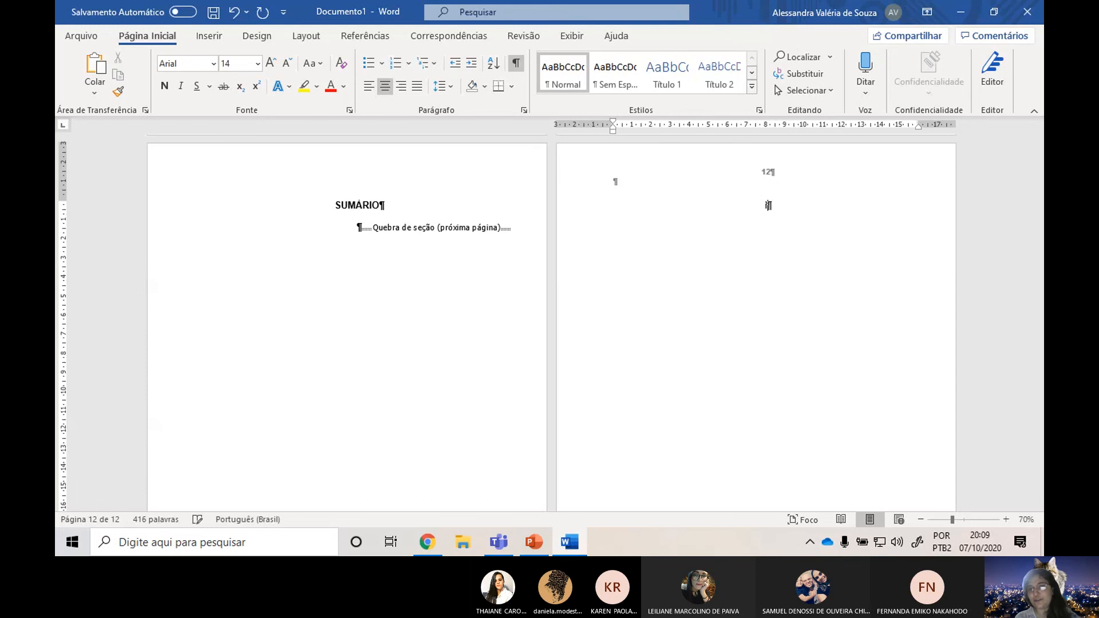
type("INTRODUÇÃO")
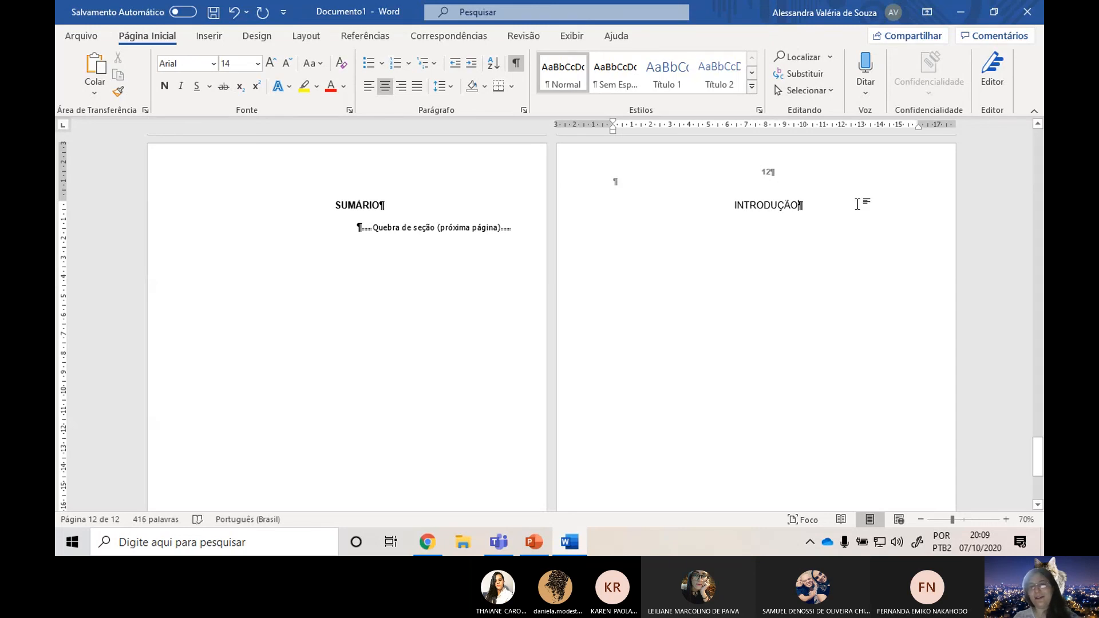
left_click_drag(858, 204, 650, 200)
key("ctrl+n")
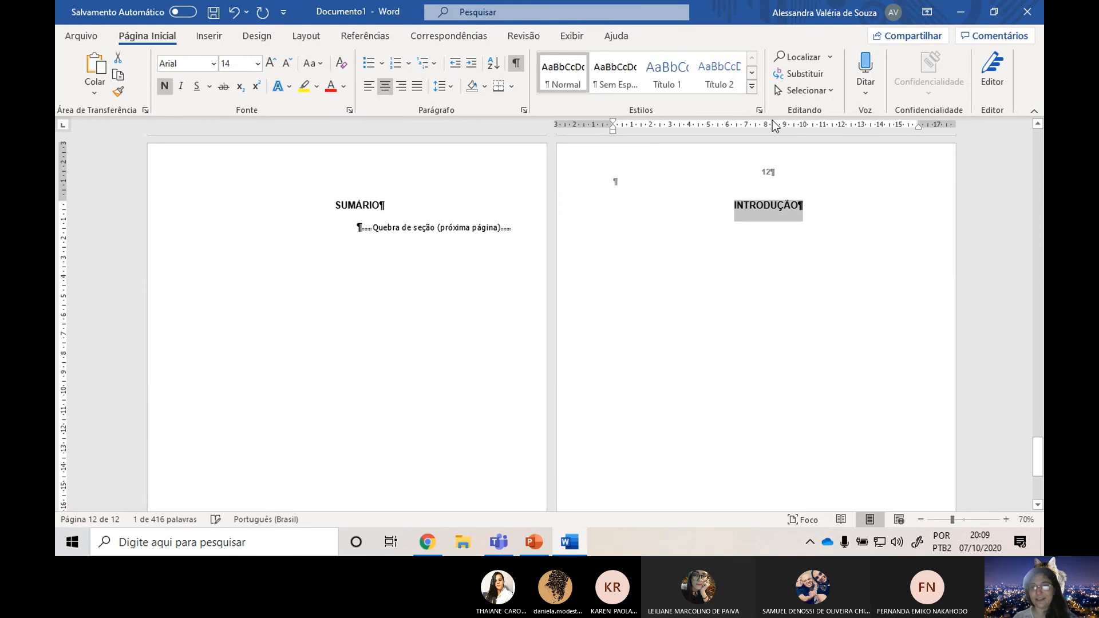
Hide the formatting marks in the document.
scroll(837, 274, "up", 1)
scroll(836, 274, "up", 1)
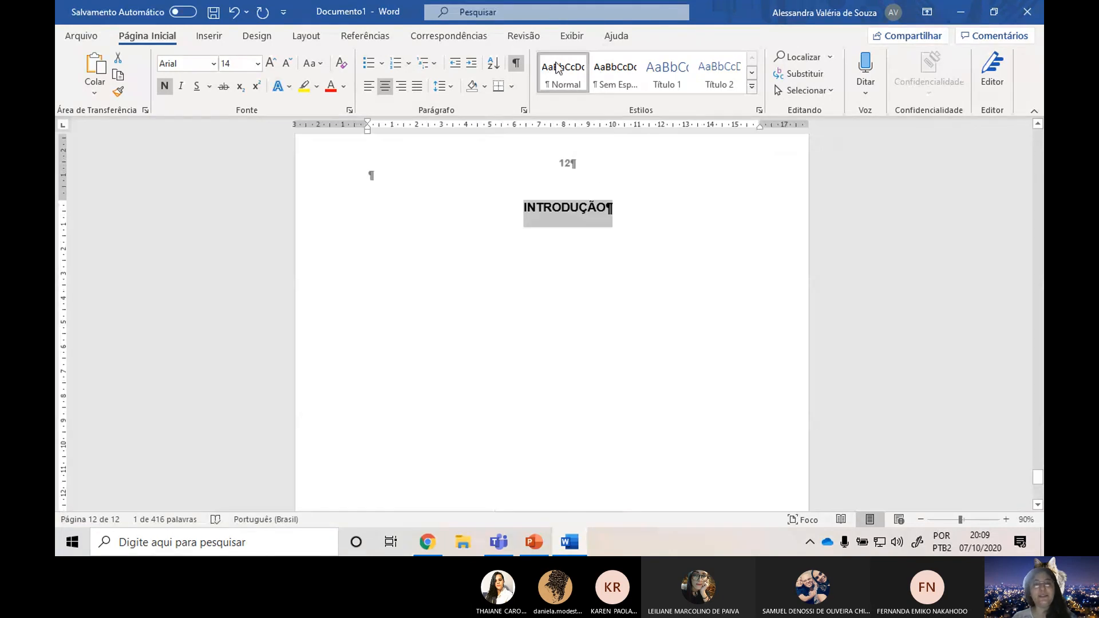
left_click(517, 64)
Examine the page numbering from the cover through the pre-textual pages to the INTRODUÇÃO page.
scroll(543, 346, "up", 4)
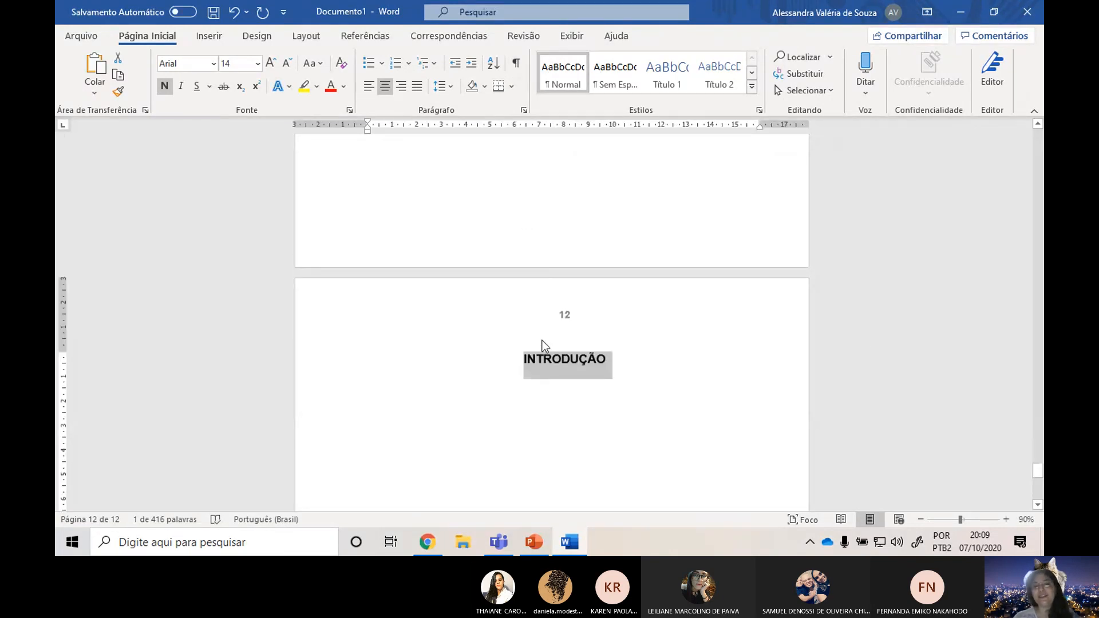
scroll(589, 367, "up", 8)
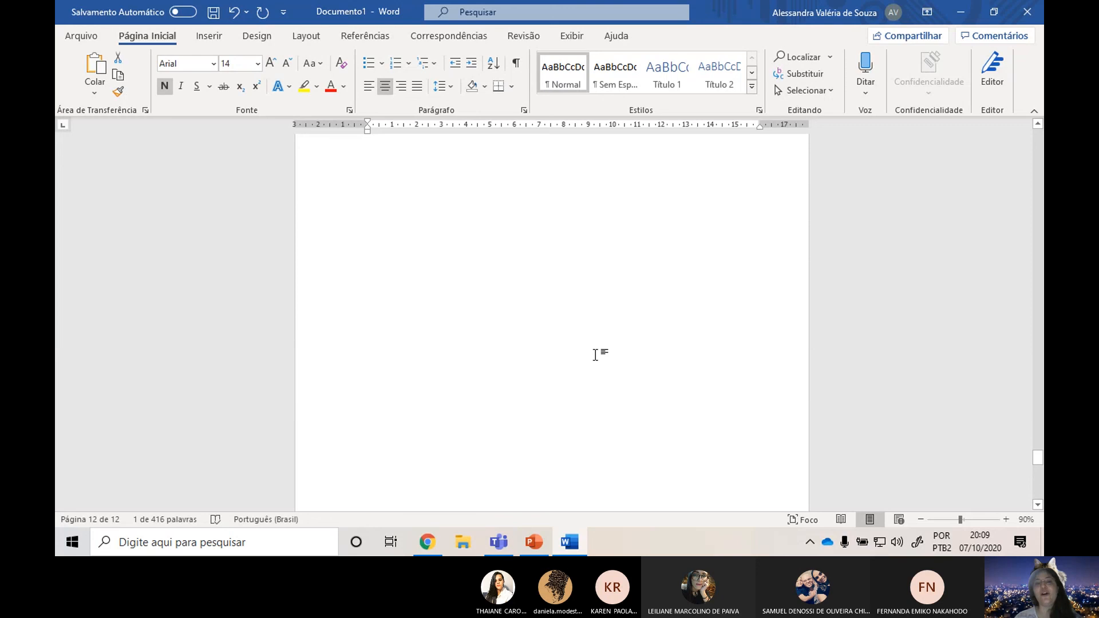
scroll(566, 275, "down", 5)
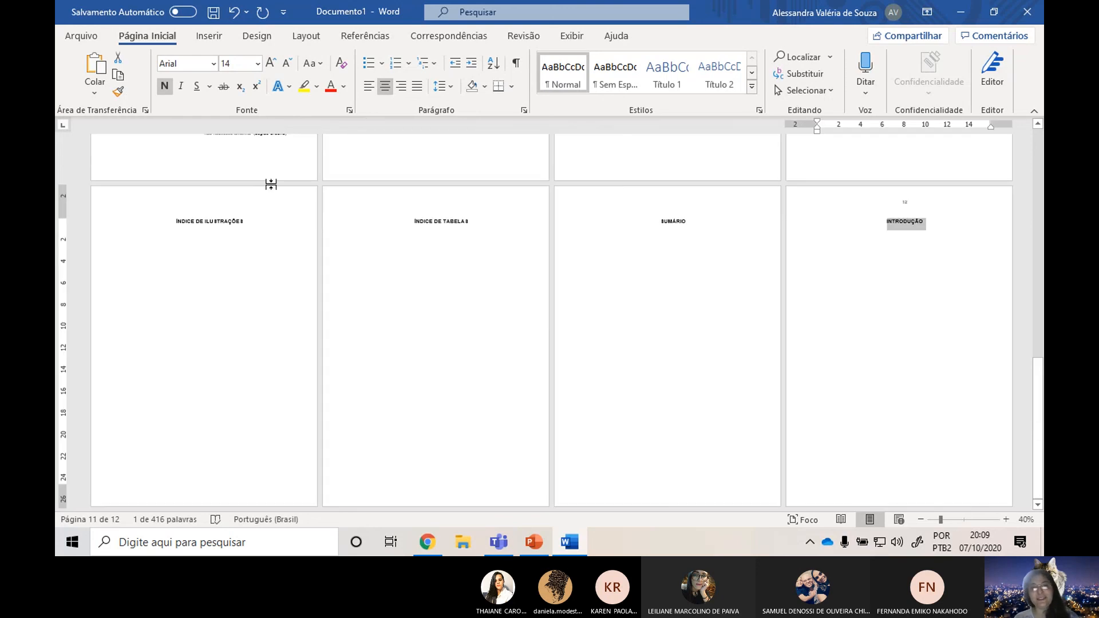
scroll(269, 183, "up", 4)
scroll(125, 153, "up", 2)
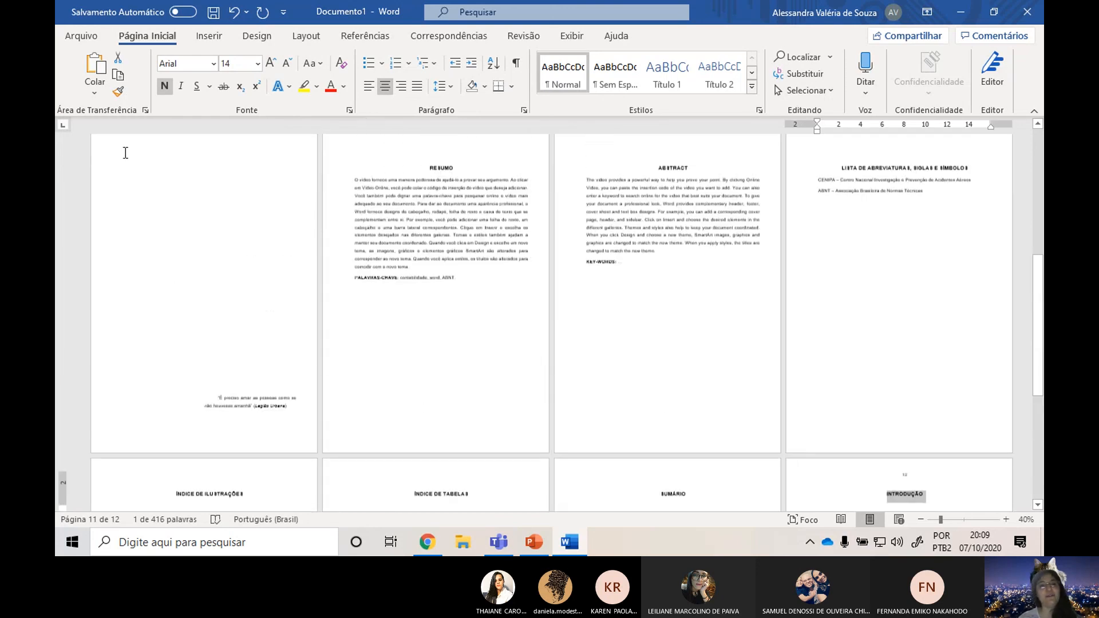
scroll(125, 153, "up", 5)
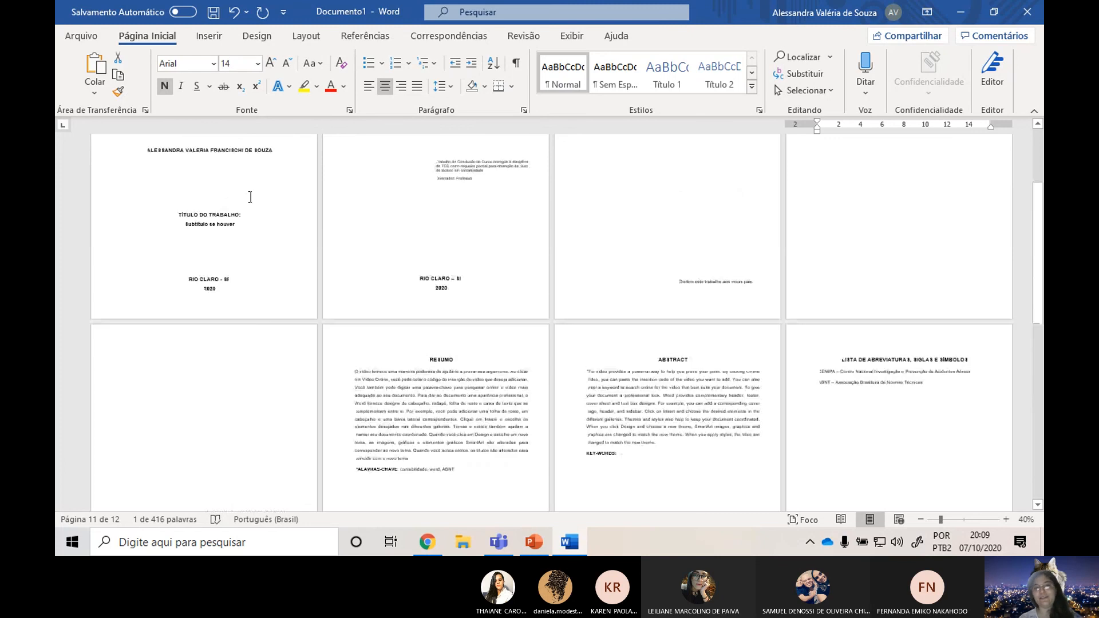
scroll(189, 195, "up", 3)
scroll(246, 172, "up", 6)
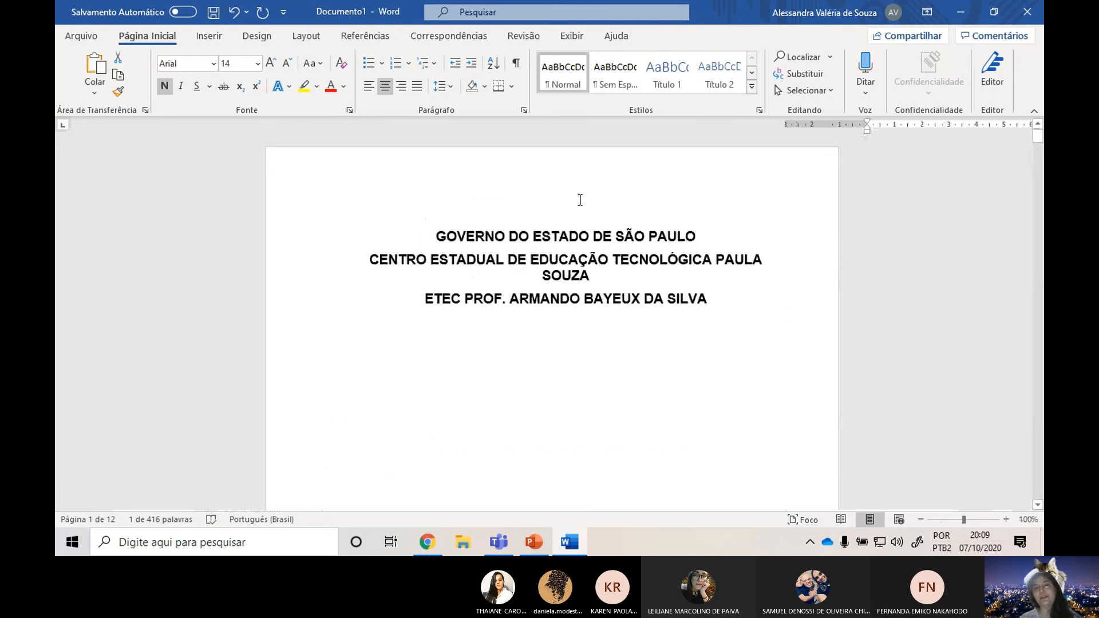
scroll(775, 332, "down", 9)
scroll(776, 332, "down", 20)
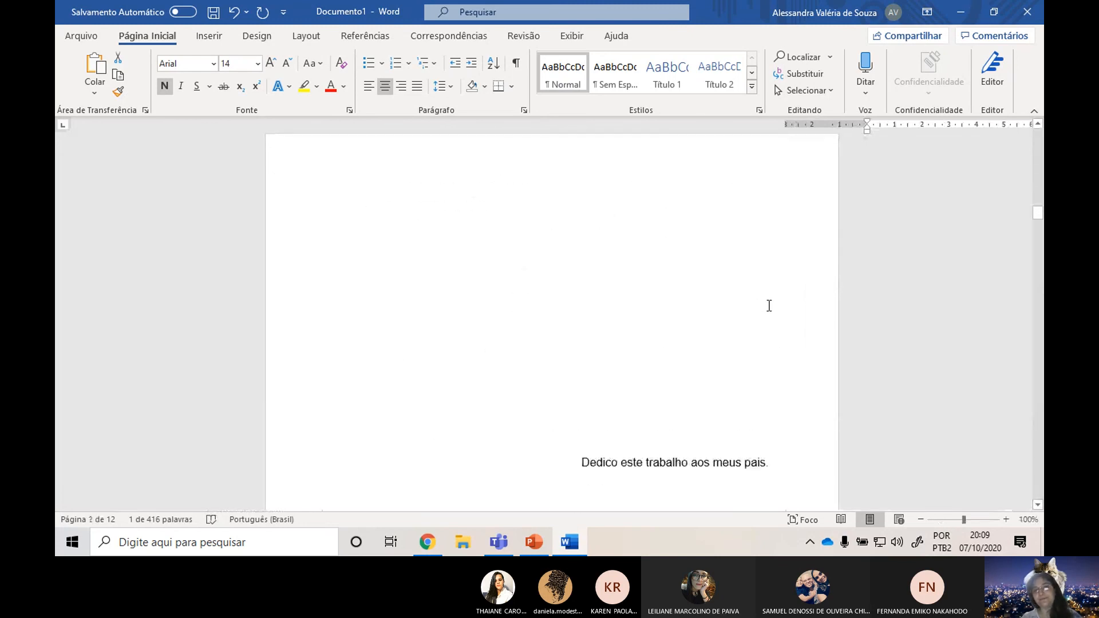
scroll(616, 321, "down", 20)
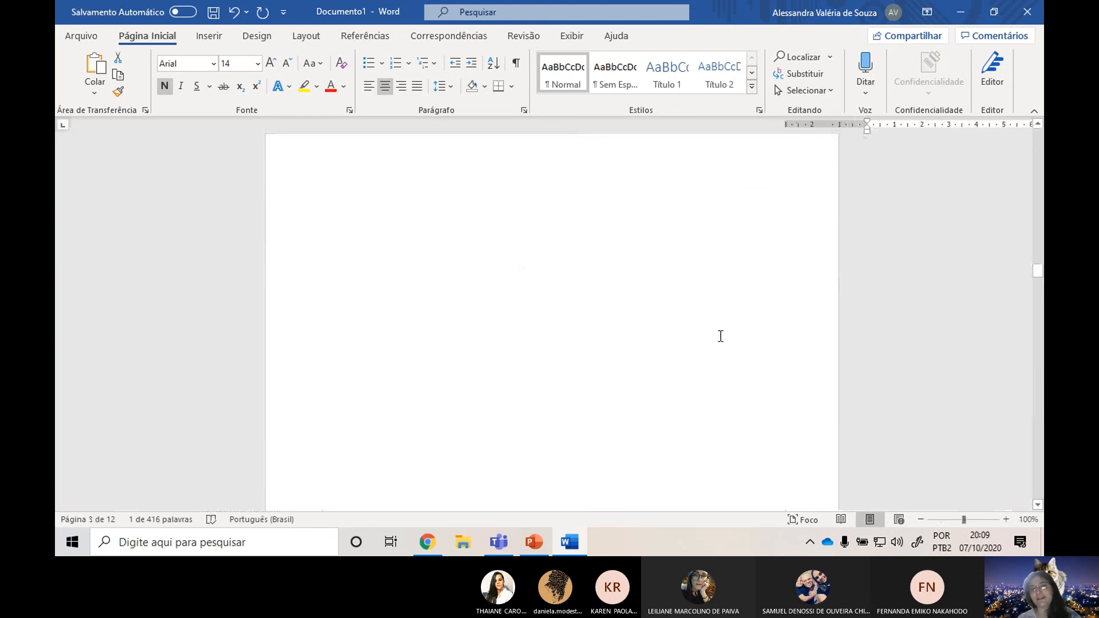
scroll(765, 351, "down", 1)
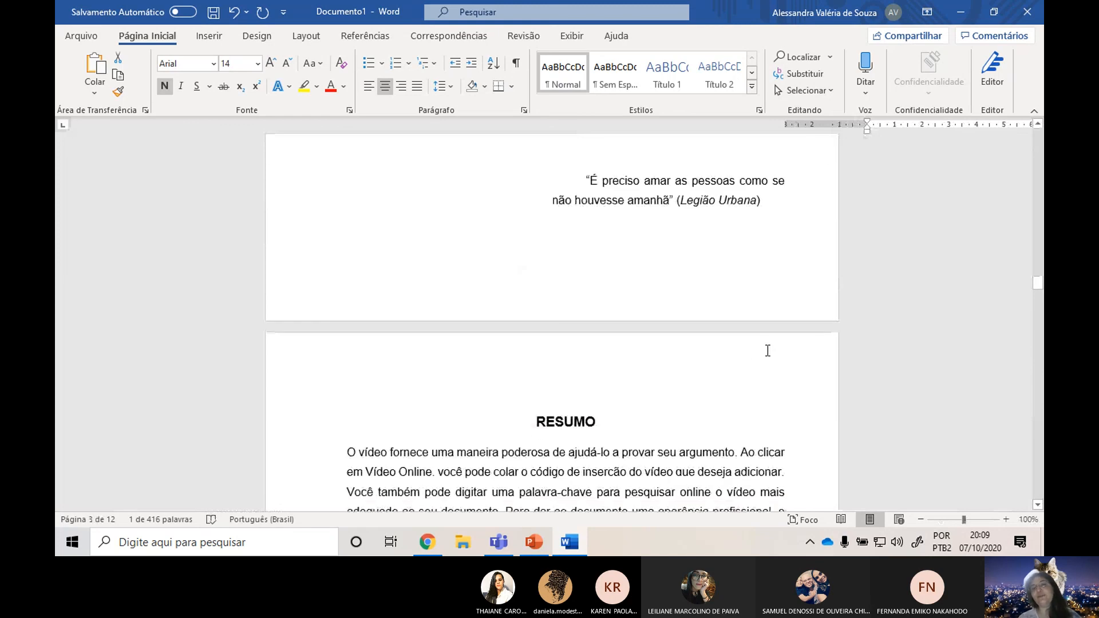
scroll(767, 351, "down", 20)
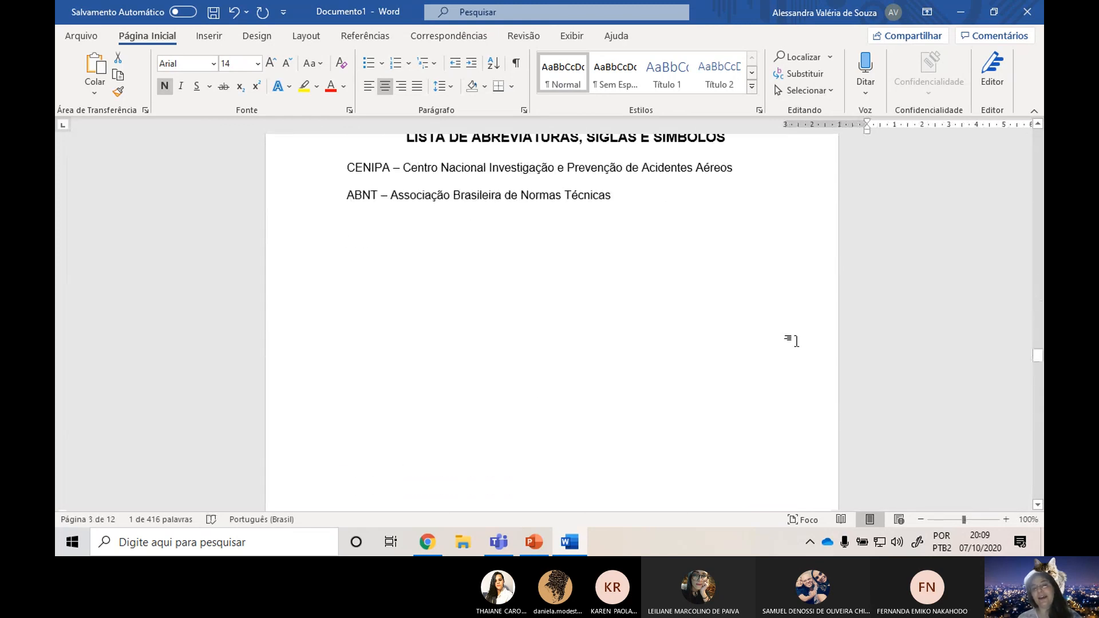
scroll(794, 341, "down", 20)
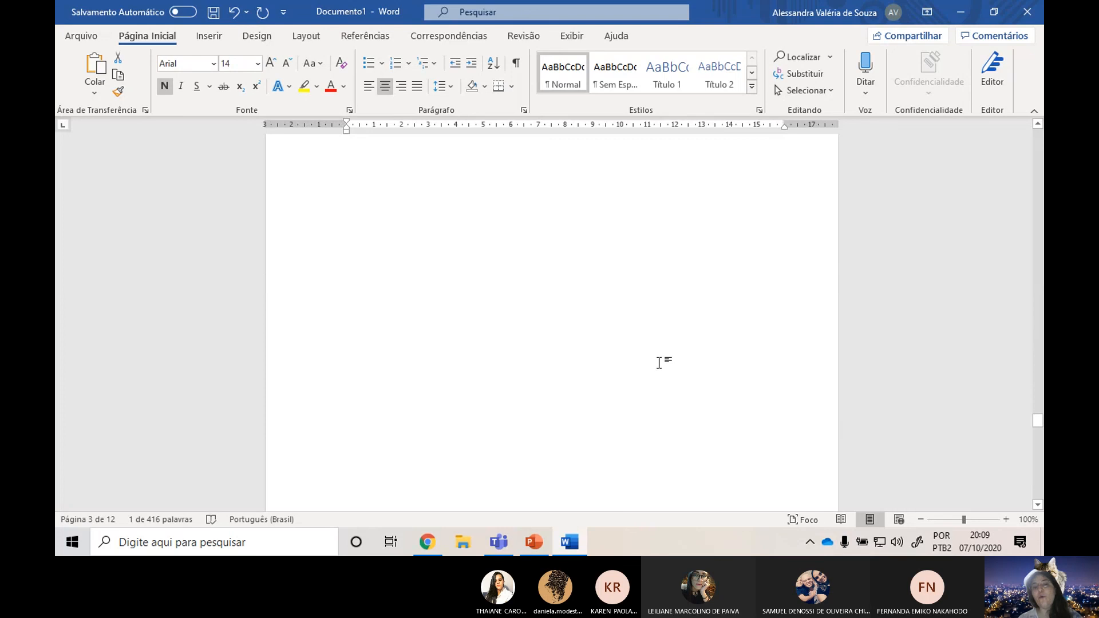
scroll(659, 362, "down", 20)
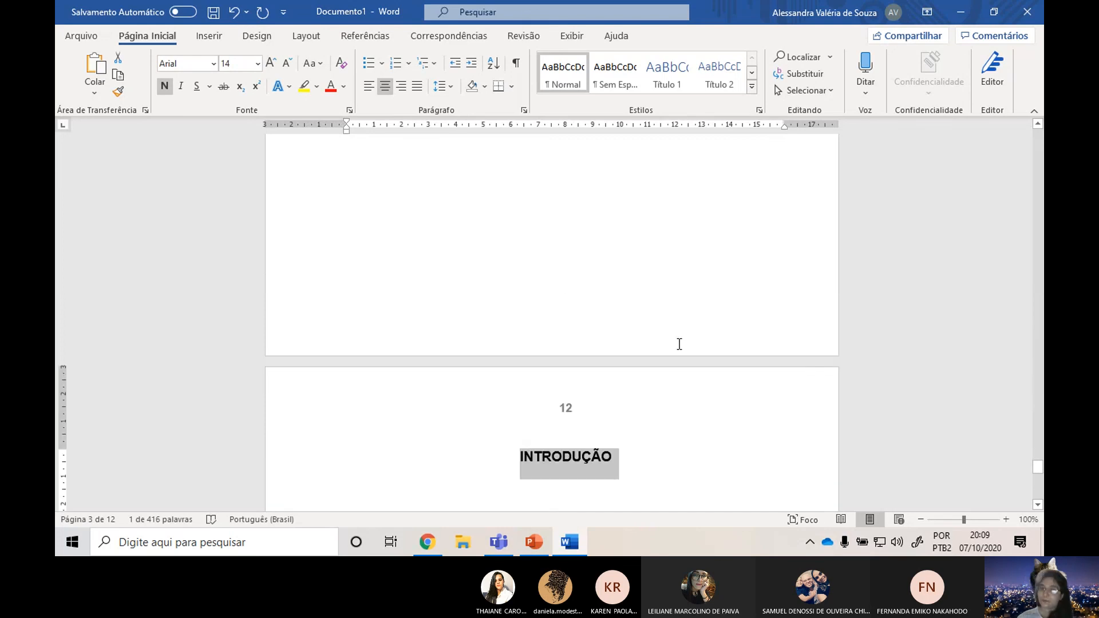
scroll(687, 335, "down", 3)
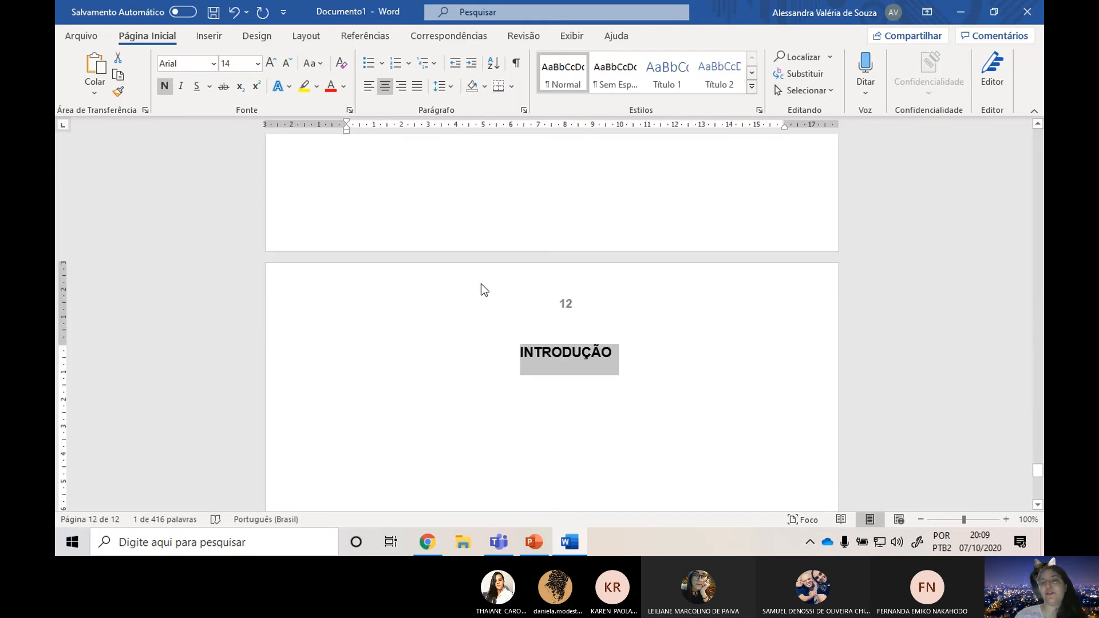
scroll(481, 289, "down", 2)
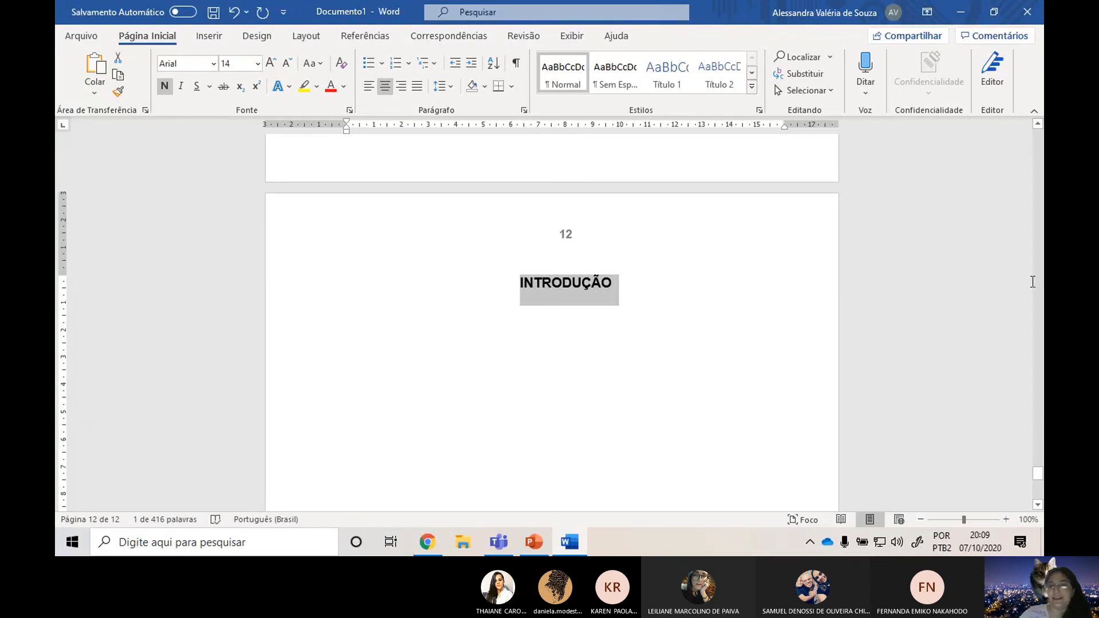
Add a new justified paragraph below the INTRODUÇÃO heading.
left_click(595, 346)
left_click(553, 352)
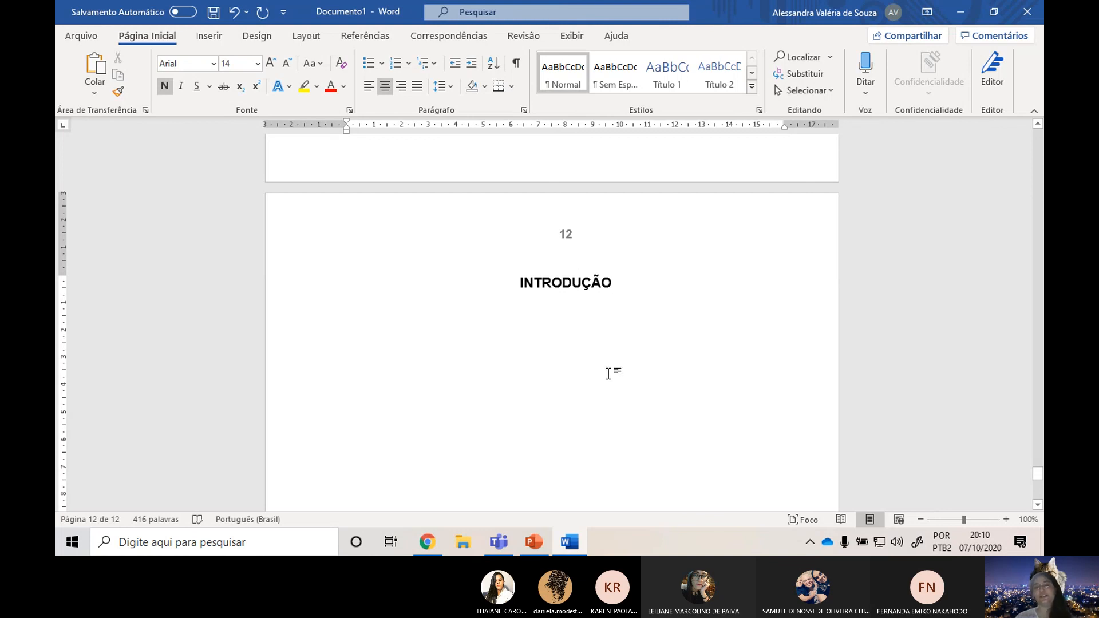
key("Return")
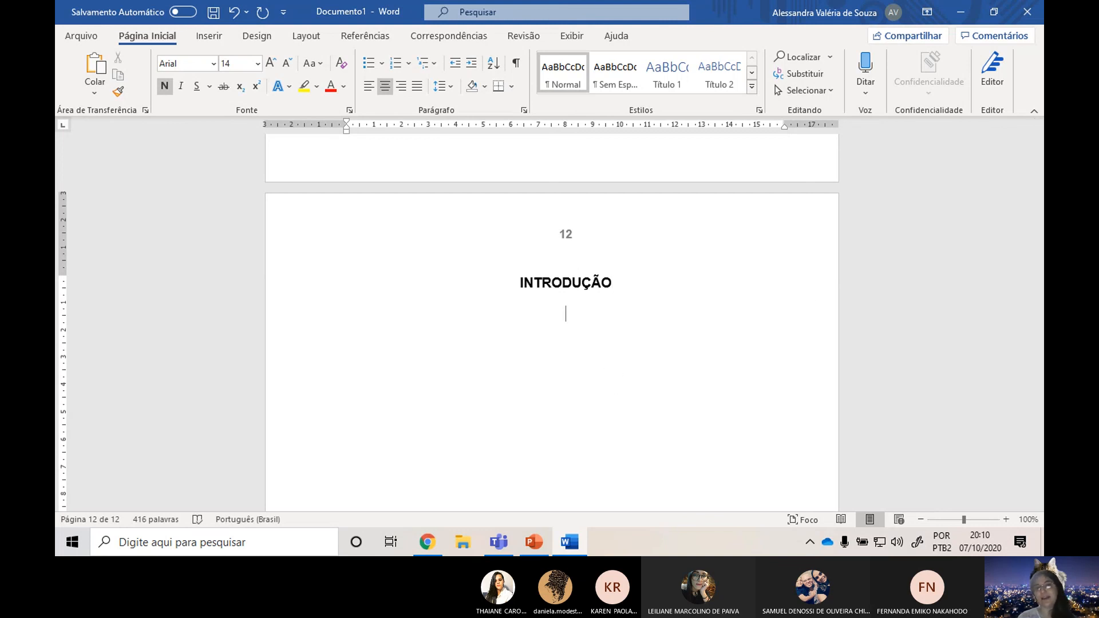
left_click(416, 86)
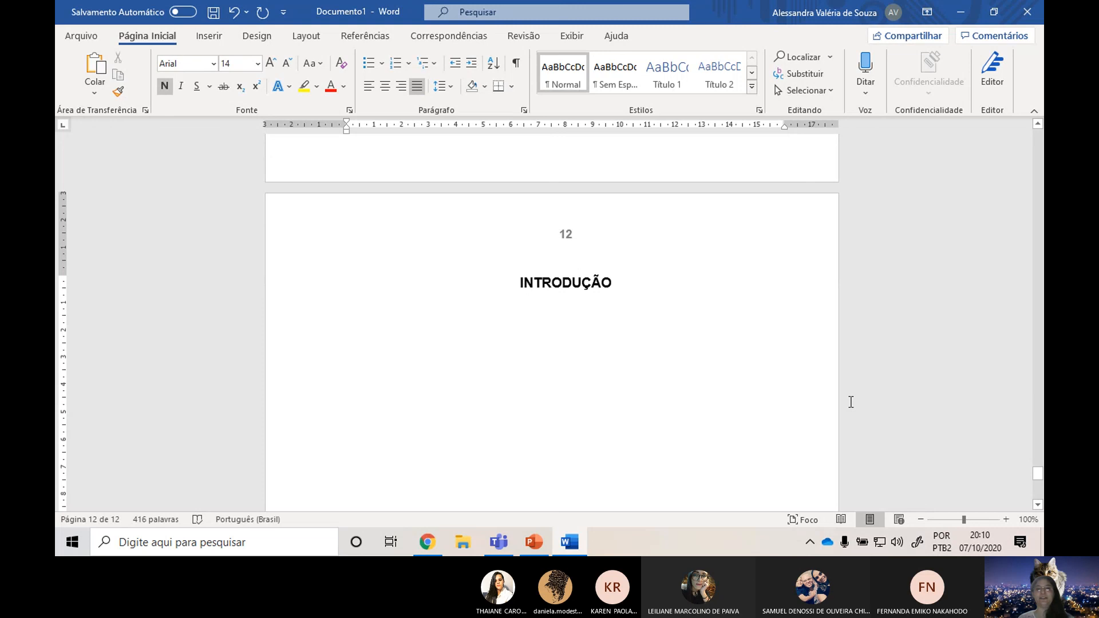
Open the page number header on the INTRODUÇÃO page for editing, examine the section 1 and section 2 header and footer areas, and close it.
scroll(476, 240, "up", 5)
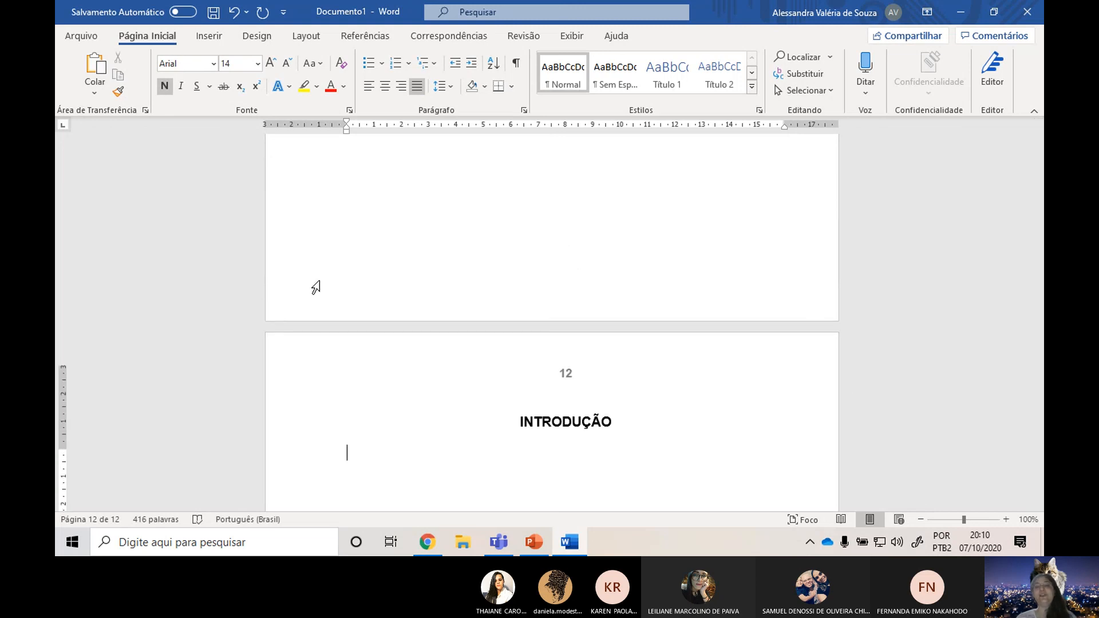
scroll(593, 262, "down", 4)
left_click(557, 263)
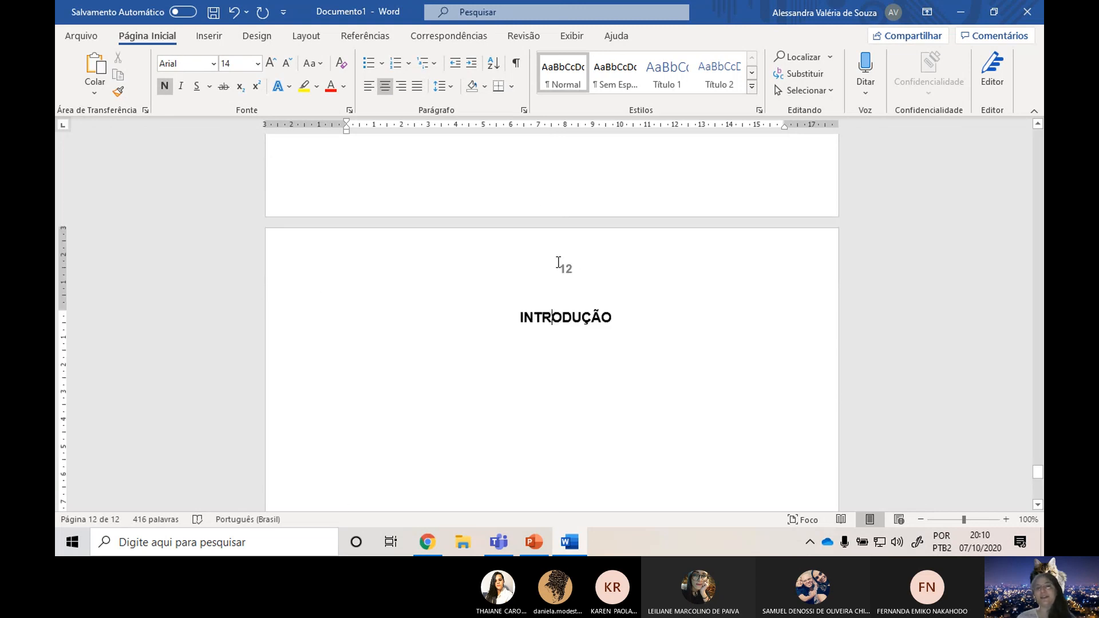
double_click(558, 262)
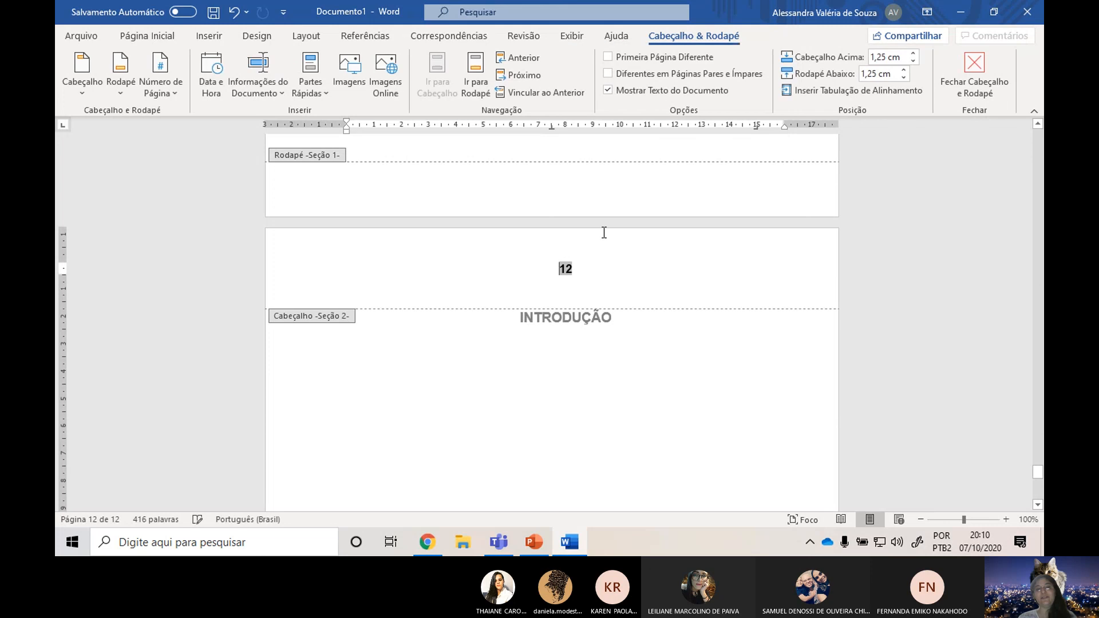
scroll(372, 224, "up", 2)
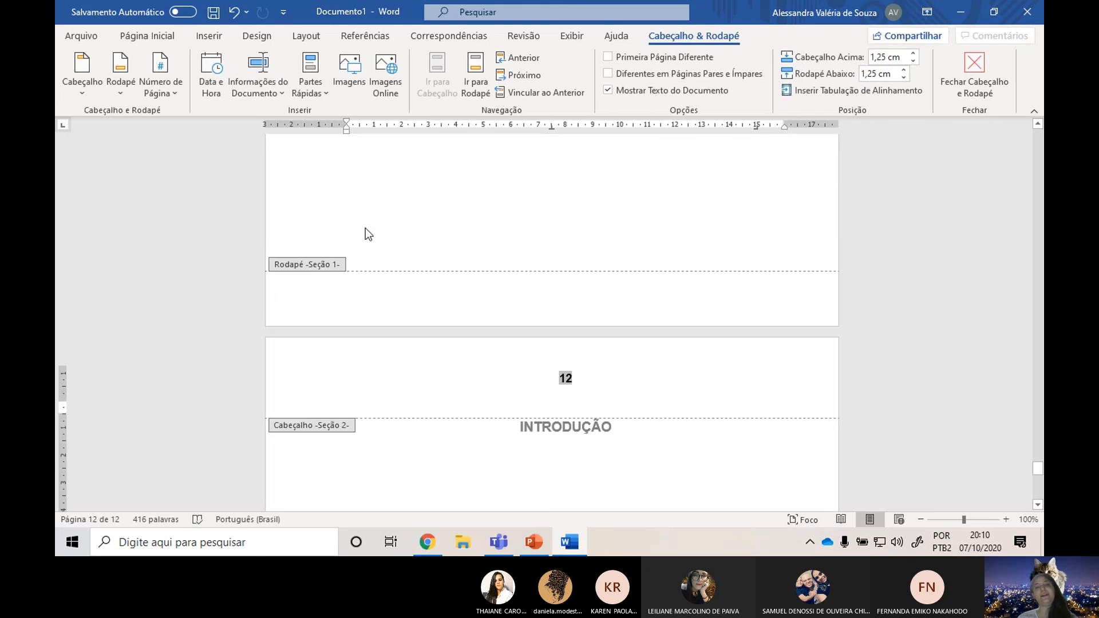
scroll(363, 257, "up", 10)
scroll(441, 224, "down", 8)
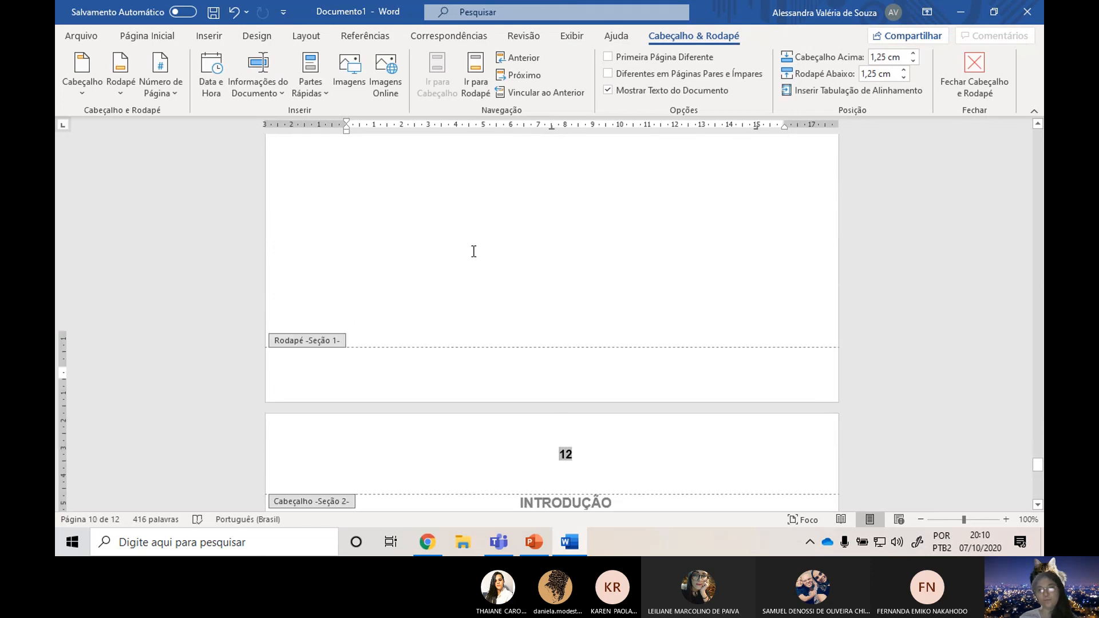
scroll(473, 251, "down", 3)
left_click(974, 71)
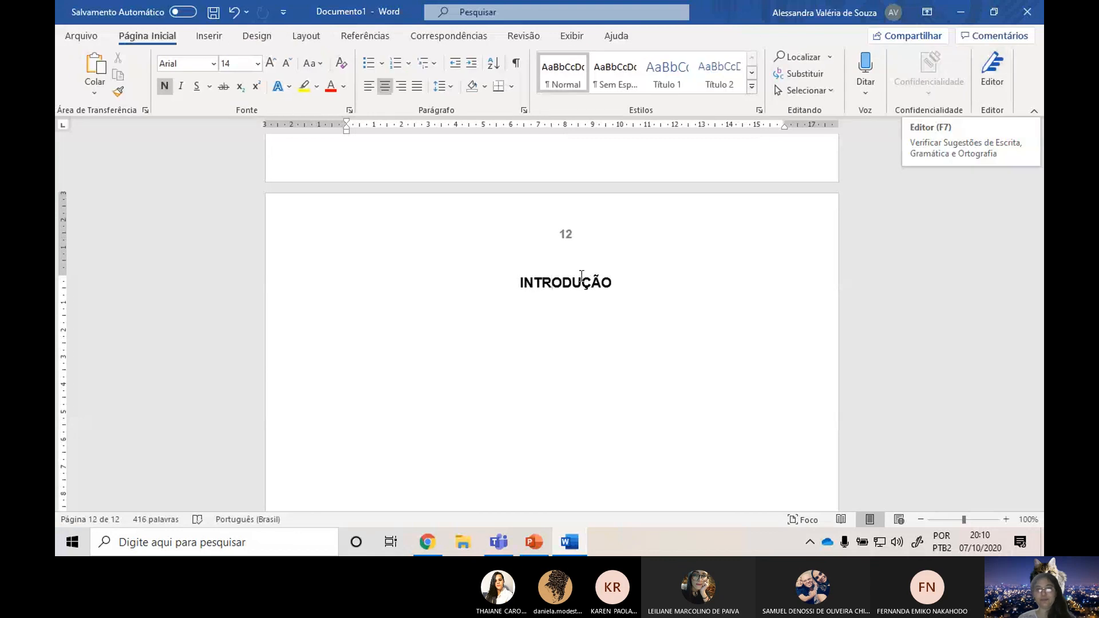
Zoom the document out to 30% and review the layout of the pages from the cover to INTRODUÇÃO.
scroll(554, 370, "down", 7, "ctrl")
scroll(563, 379, "up", 5)
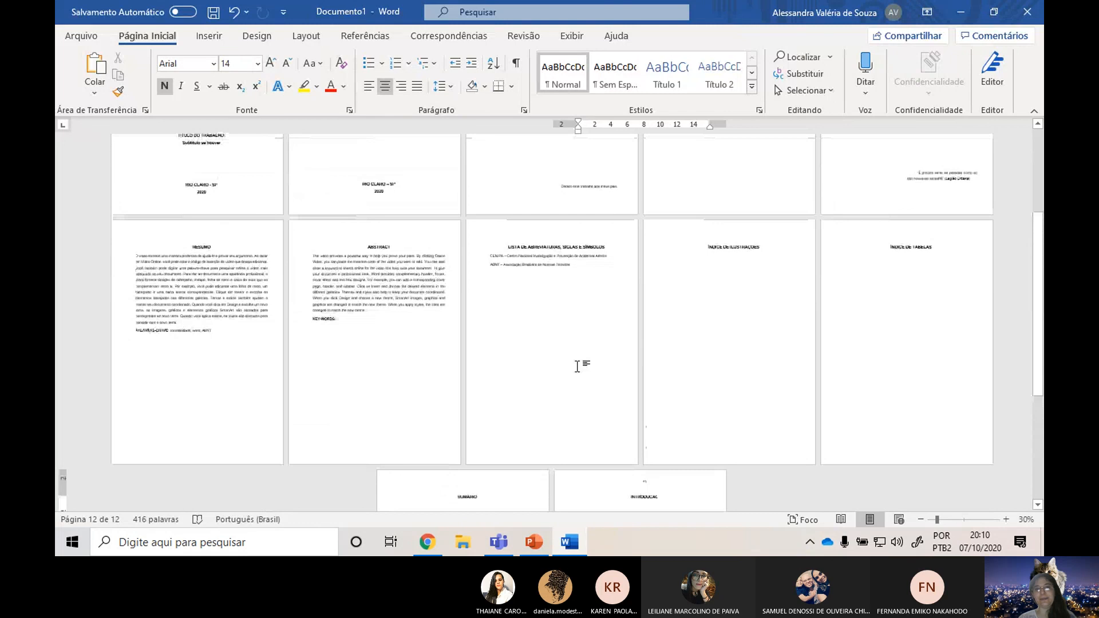
scroll(577, 367, "up", 1)
Switch to the Microsoft Teams meeting, check the meeting chat, and stop sharing the screen.
key("alt+Tab")
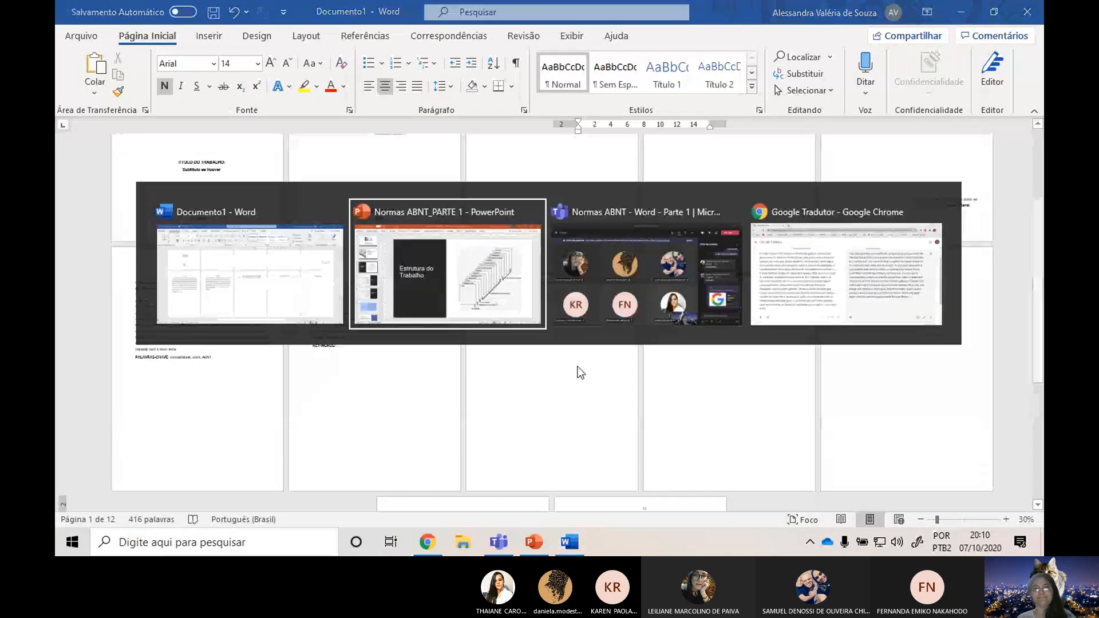
key("alt+Tab")
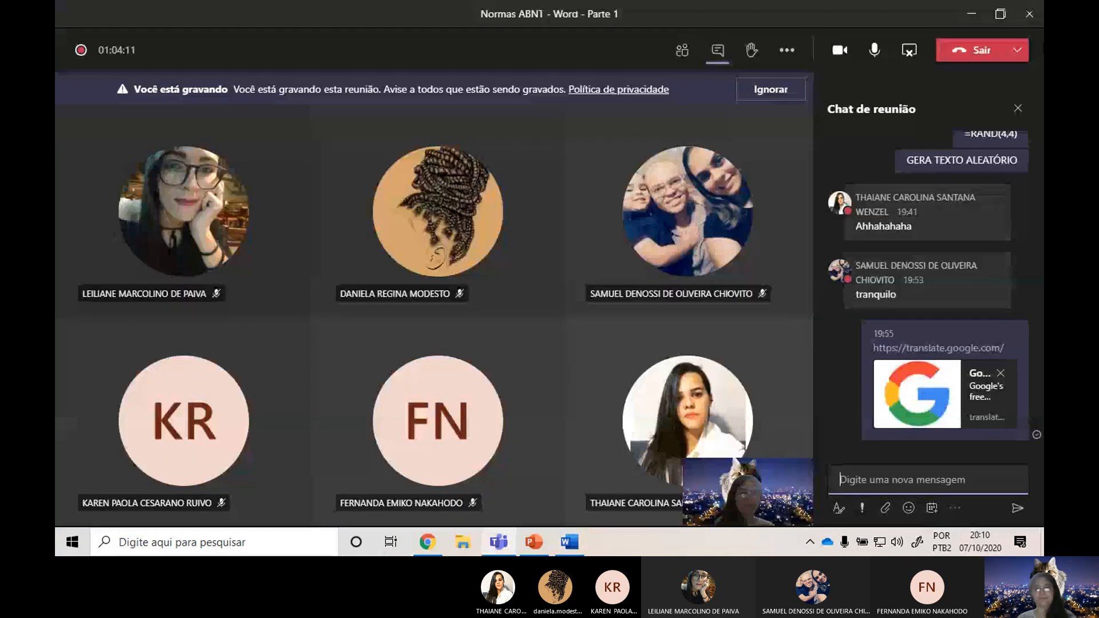
key("alt+Tab")
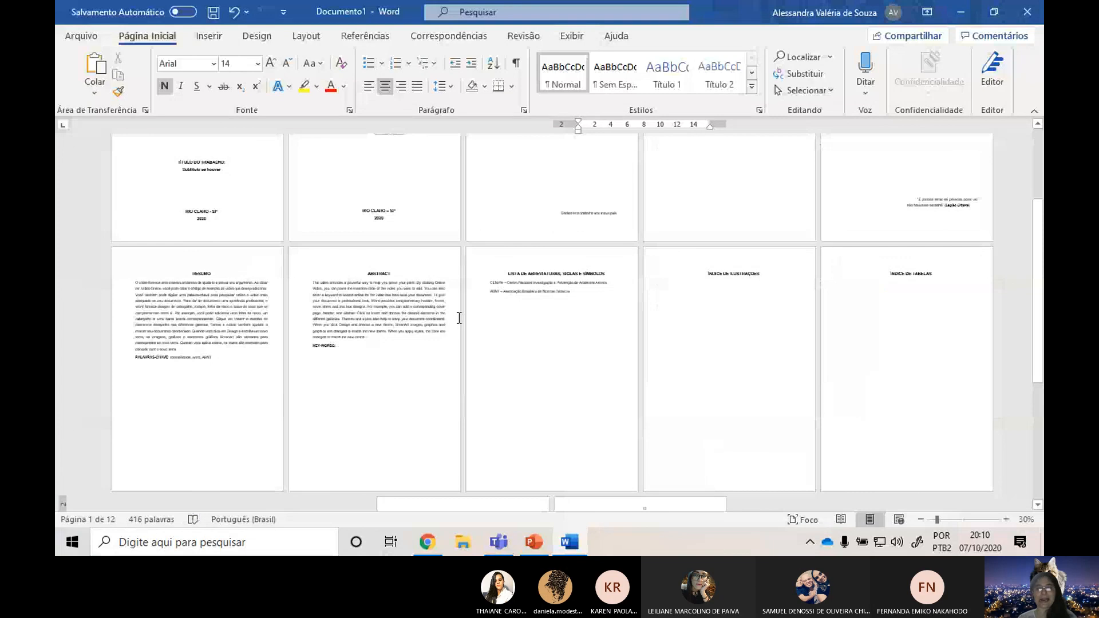
key("alt+Tab")
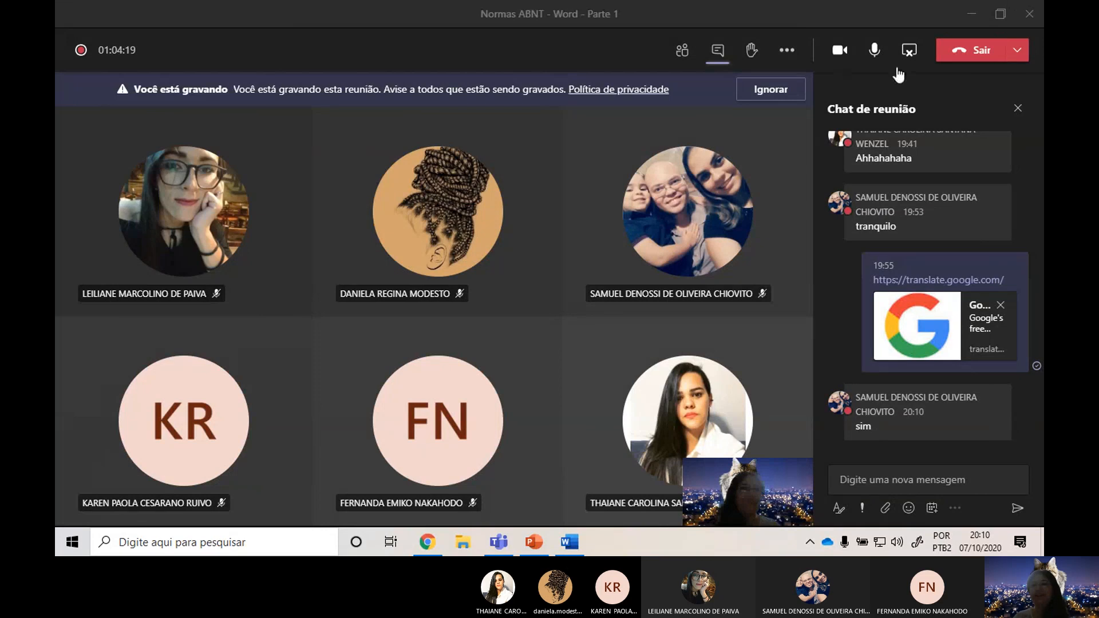
left_click(911, 48)
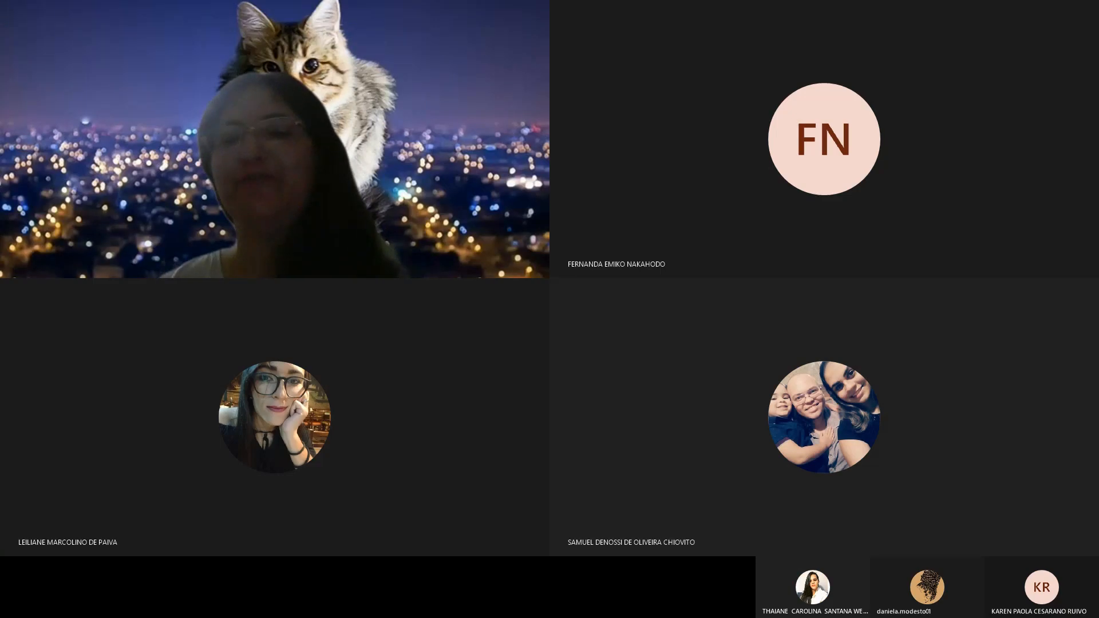